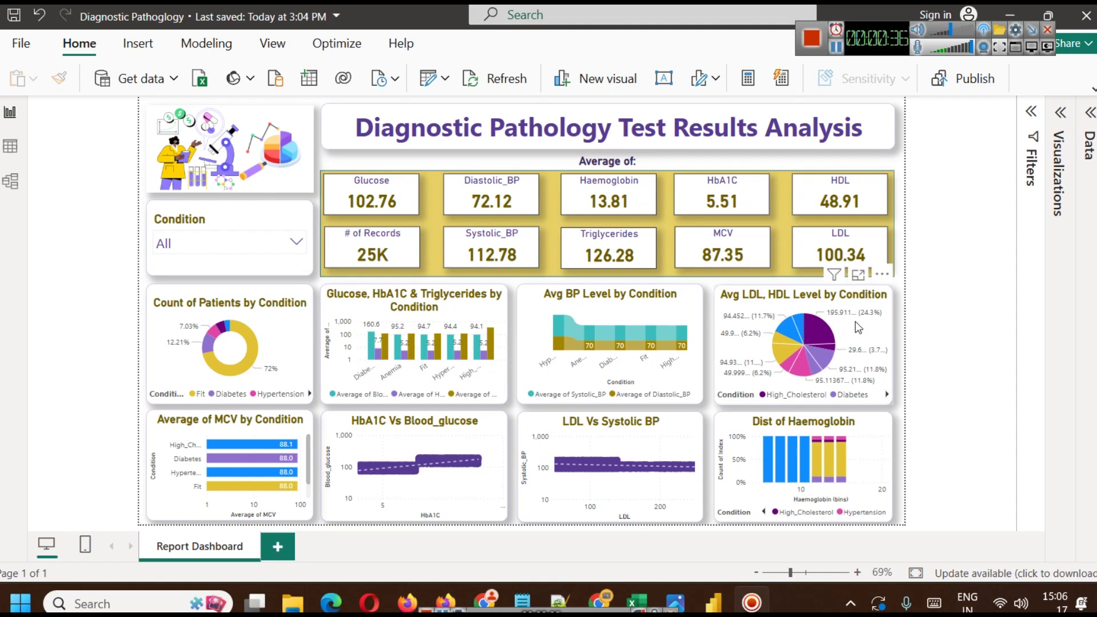
Step: Filter the dashboard to the Anemia condition and inspect the lowest bin in the haemoglobin distribution chart
click(269, 245)
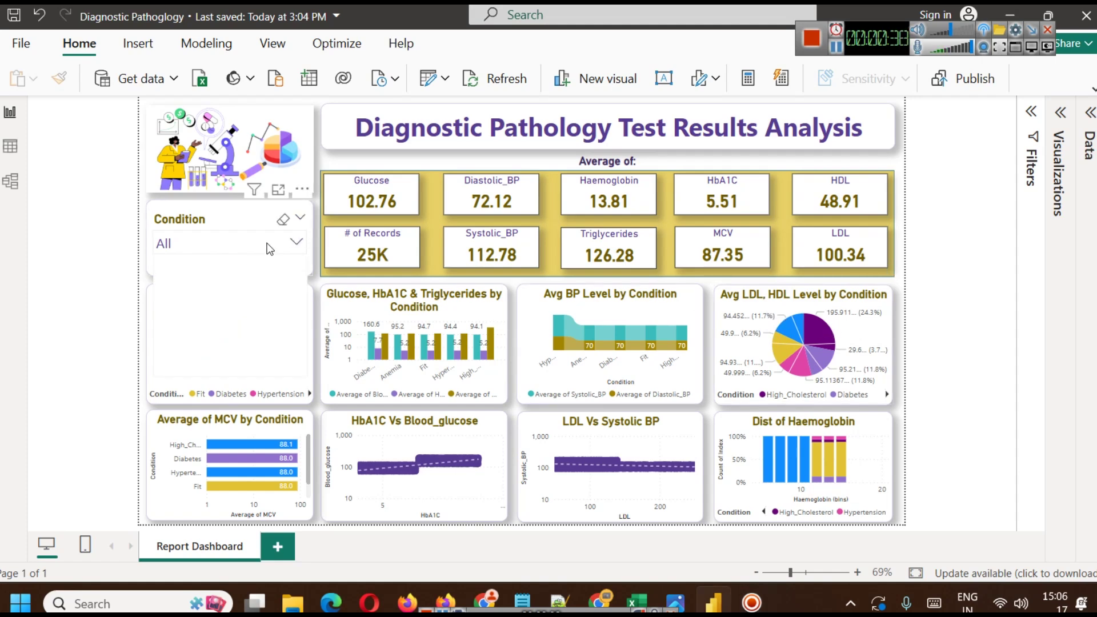
scroll(233, 336, down, 1)
scroll(233, 335, up, 1)
click(199, 288)
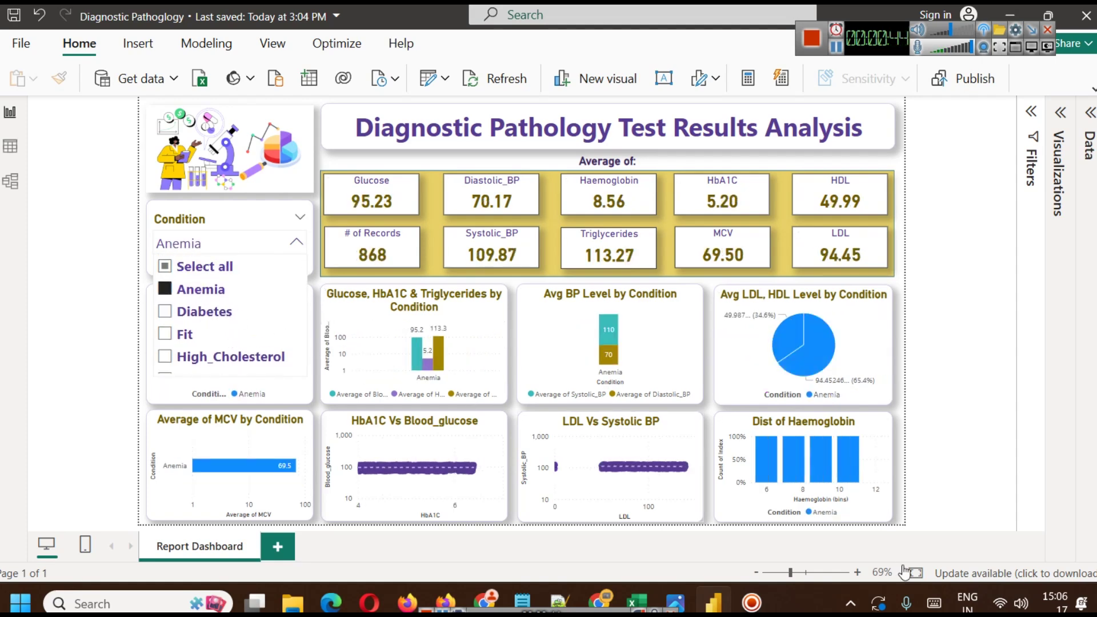
mouse_move(760, 470)
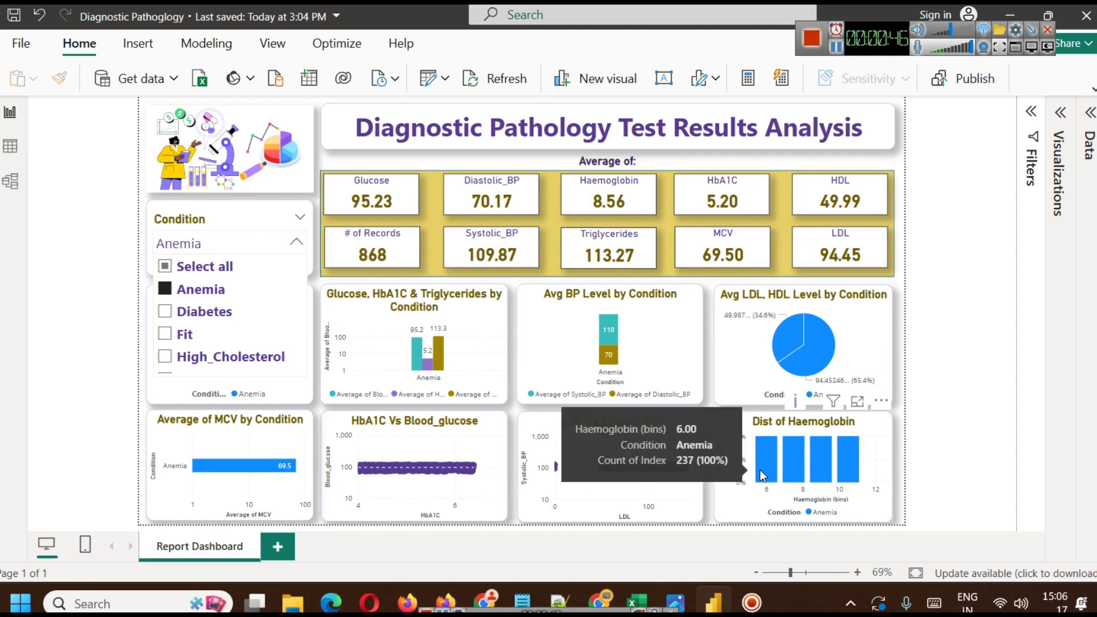
Step: Filter the dashboard by Diabetes, Fit, High_Cholesterol and Hypertension, one condition at a time, to compare the visuals
click(204, 316)
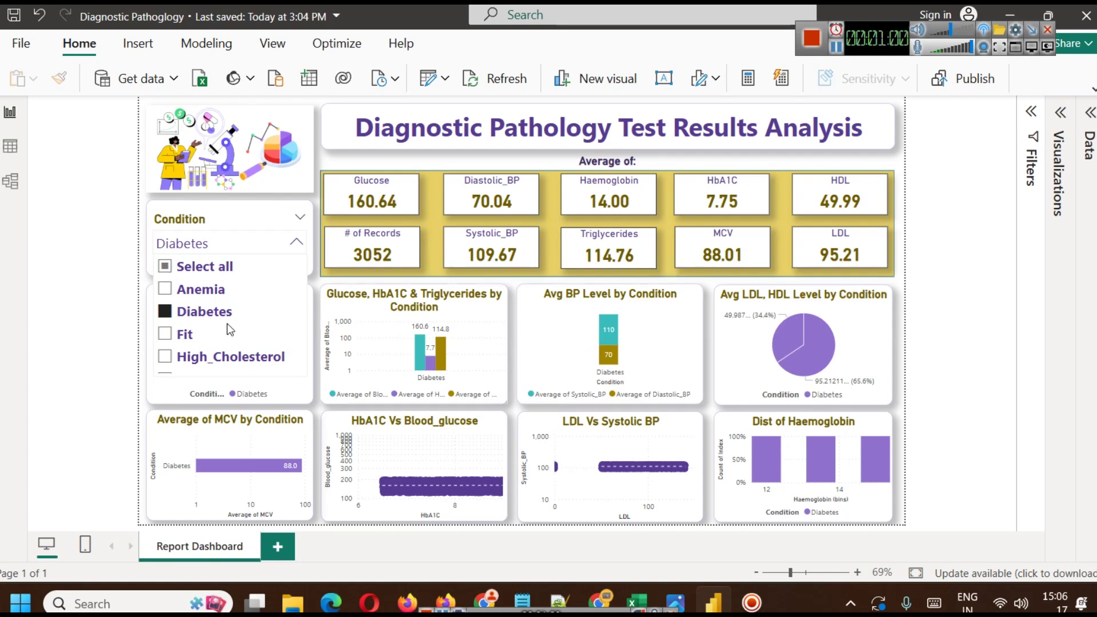
click(186, 337)
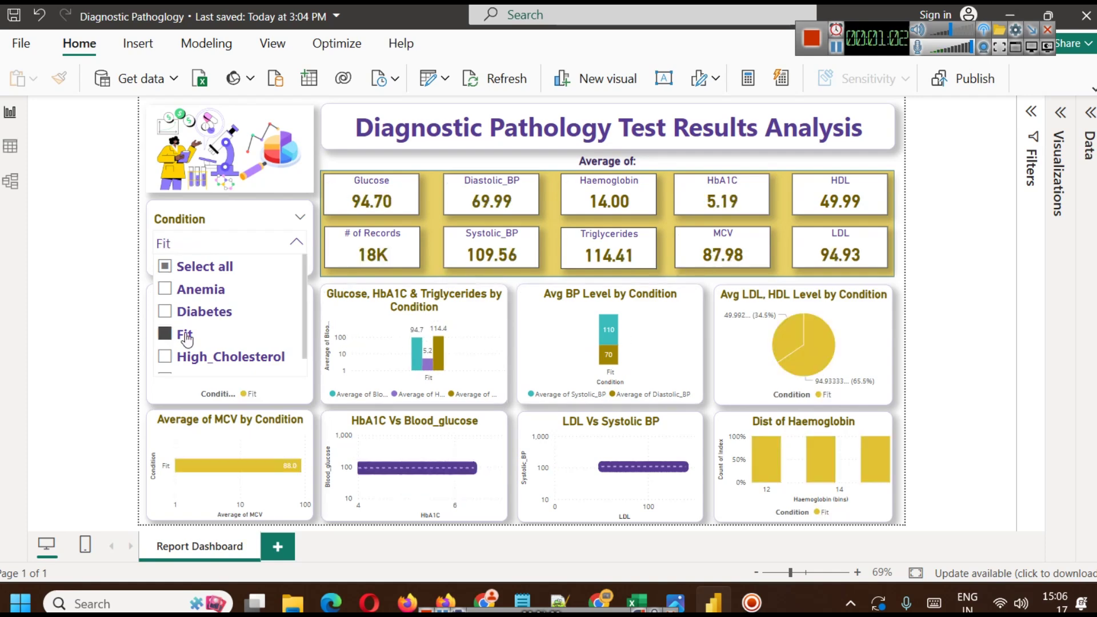
click(186, 335)
scroll(198, 343, down, 1)
click(197, 341)
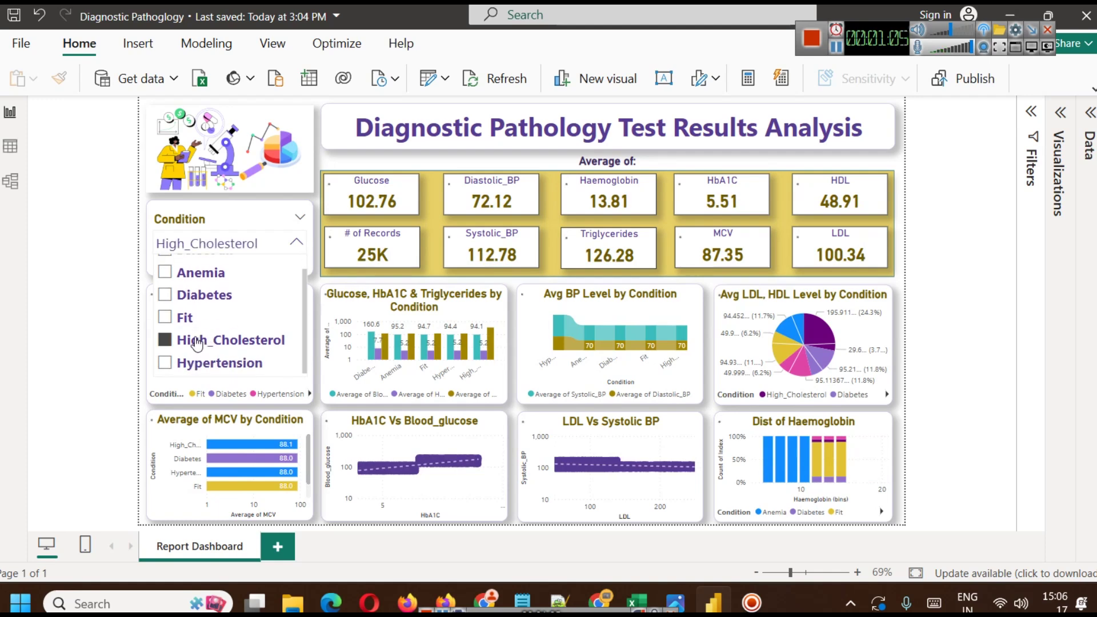
click(231, 366)
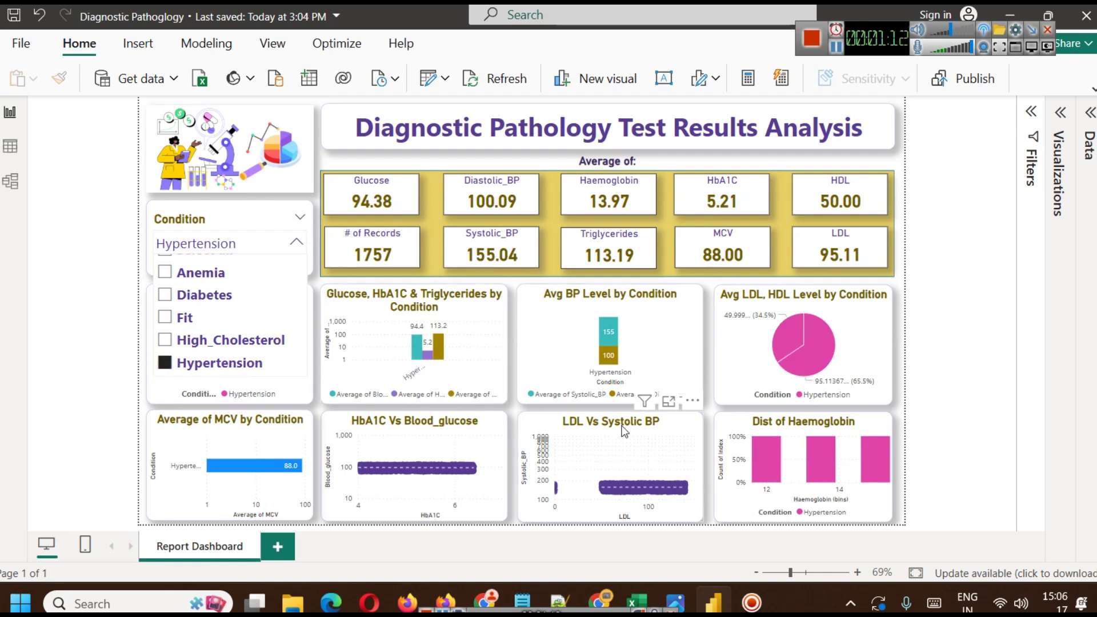
Step: Set the Condition slicer to include all conditions again and leave the slicer
scroll(188, 298, up, 2)
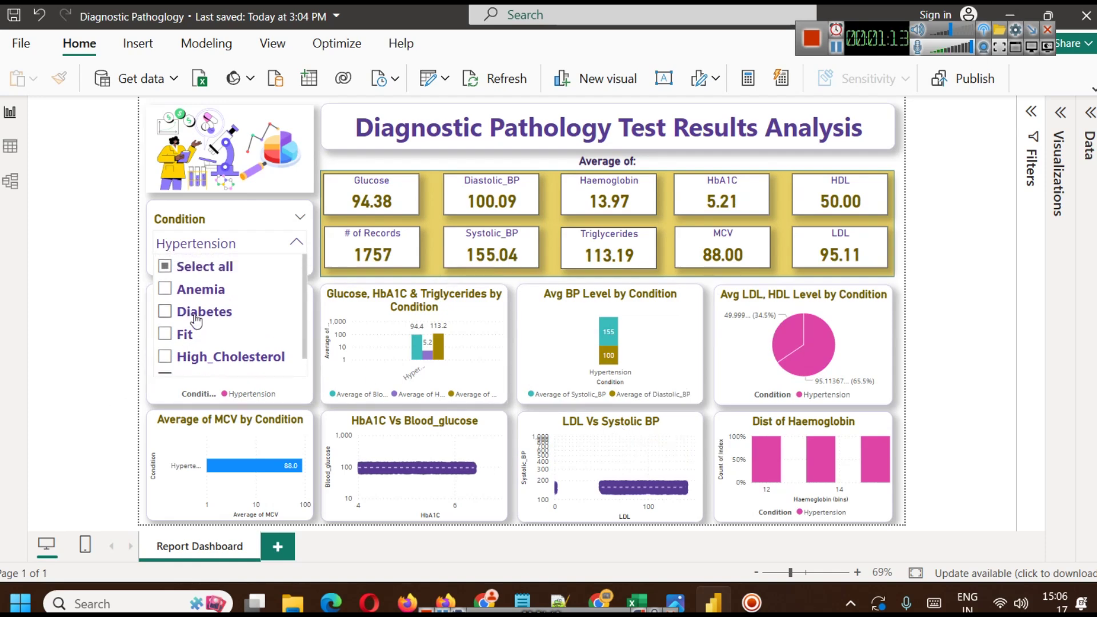
click(195, 268)
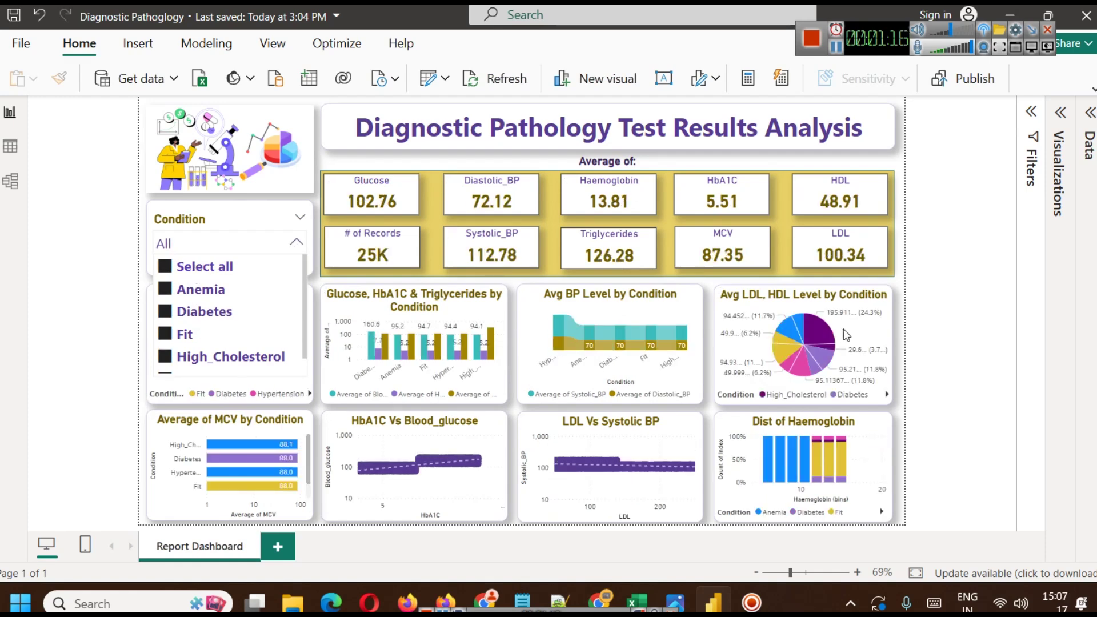
click(962, 280)
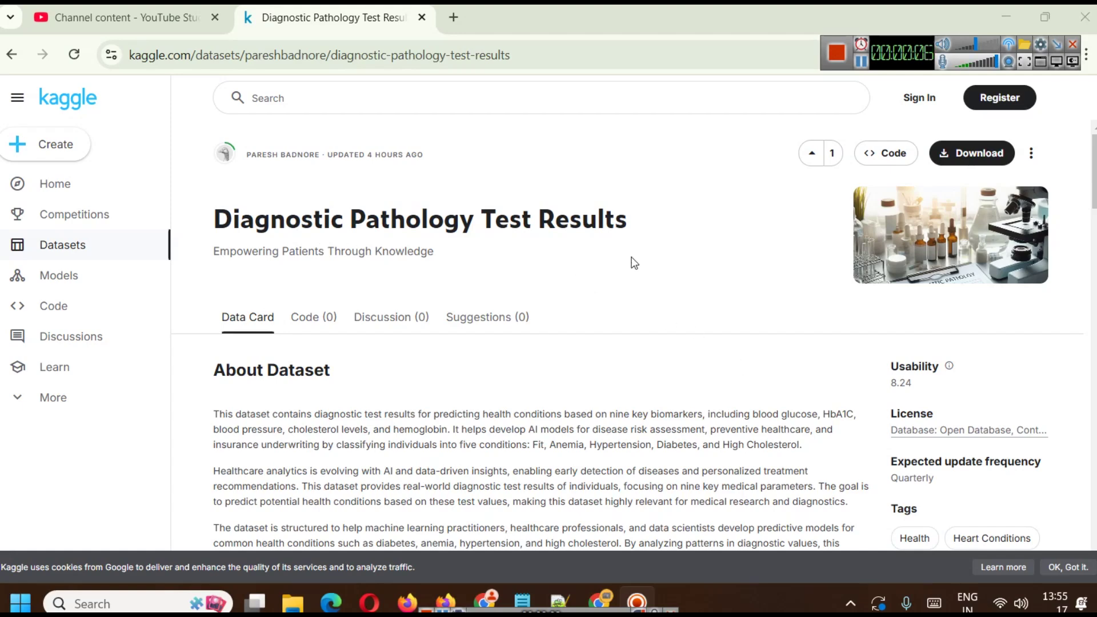
Step: Read the full Kaggle description of the Diagnostic Pathology Test Results dataset, including its features, target variable and file preview
scroll(459, 361, down, 1)
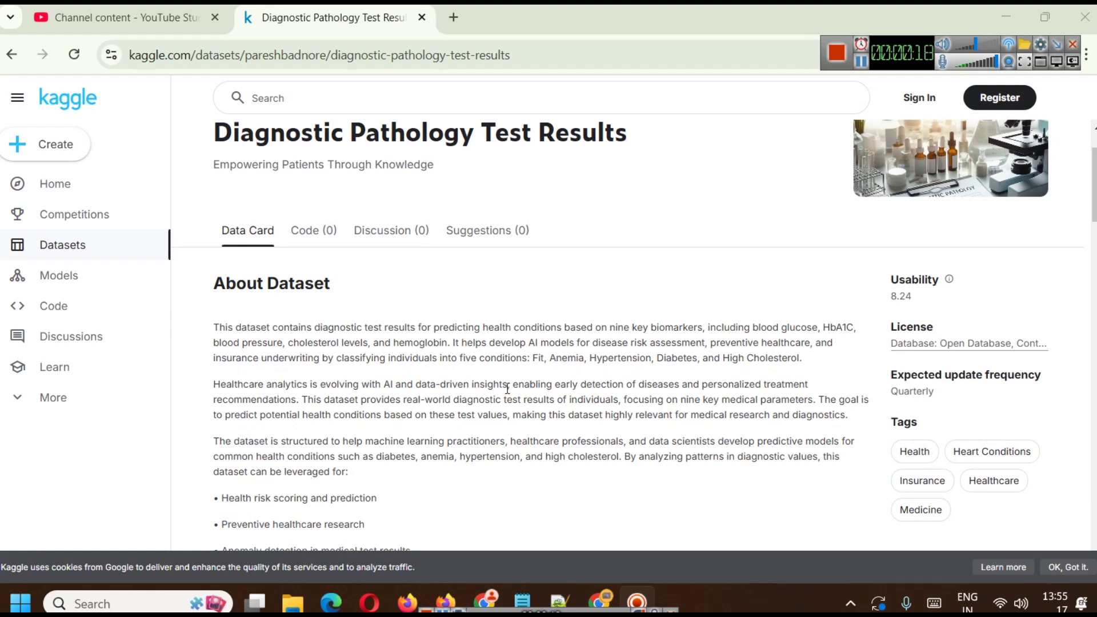
scroll(518, 361, down, 3)
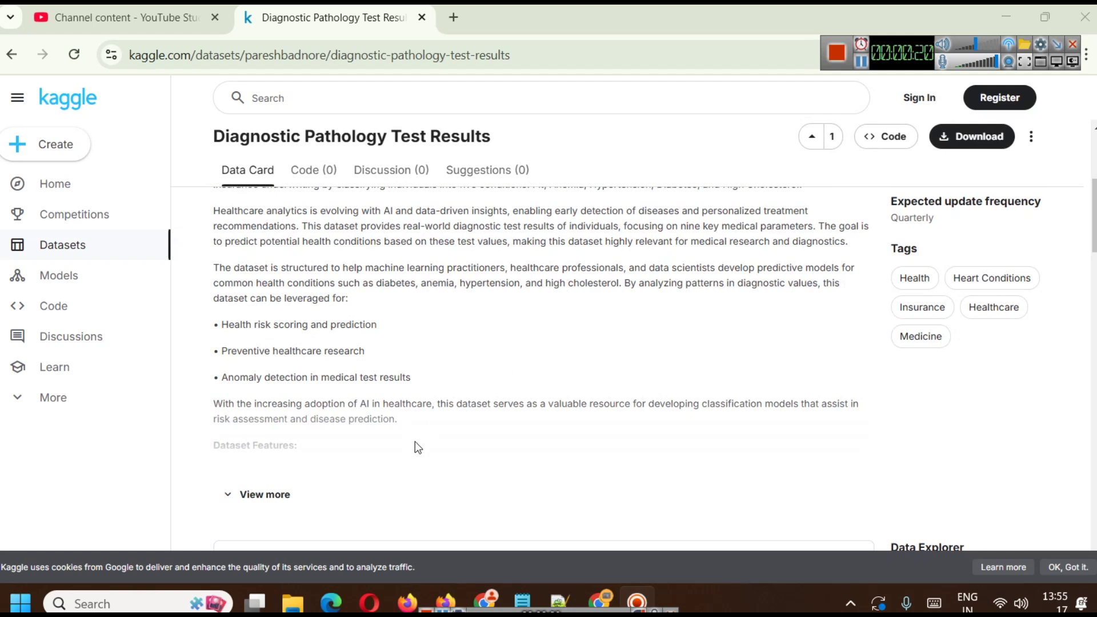
click(246, 494)
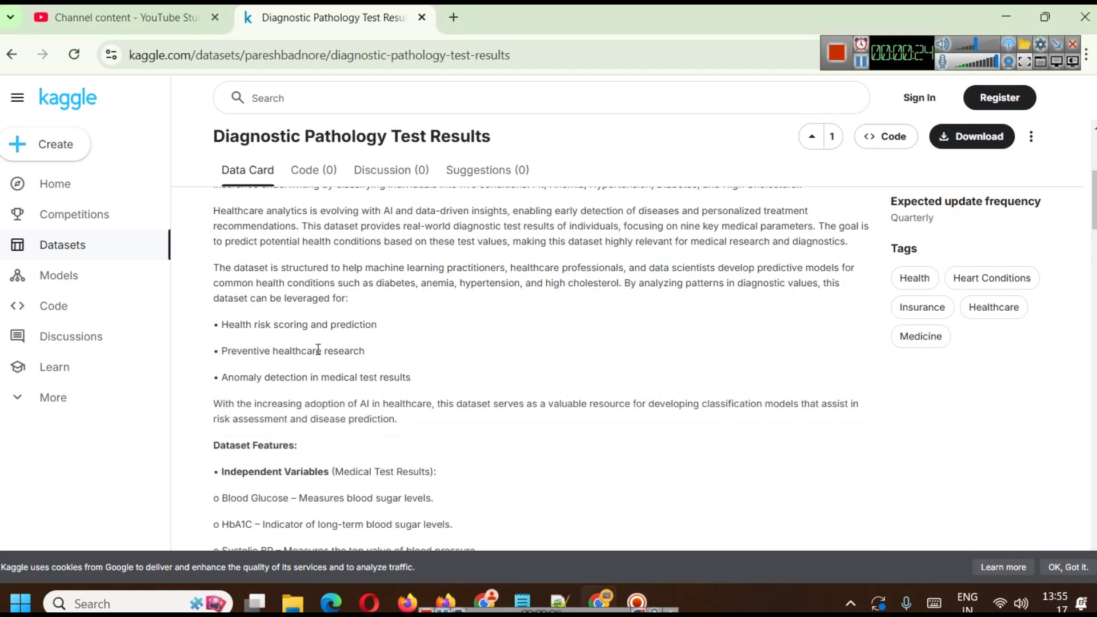
scroll(515, 343, down, 5)
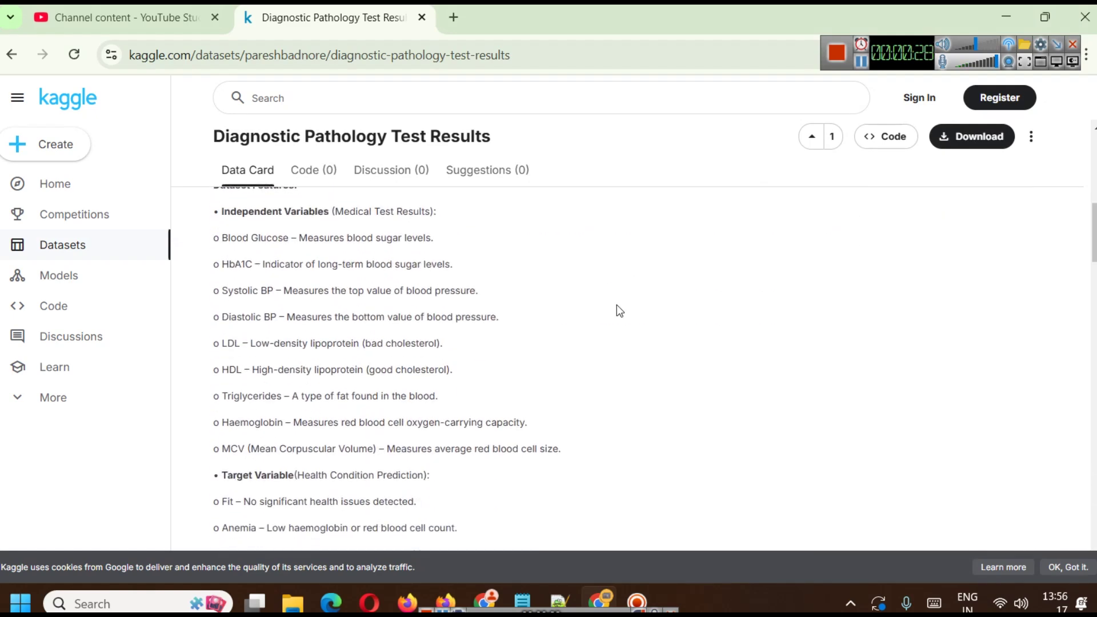
scroll(616, 304, down, 3)
scroll(610, 307, down, 9)
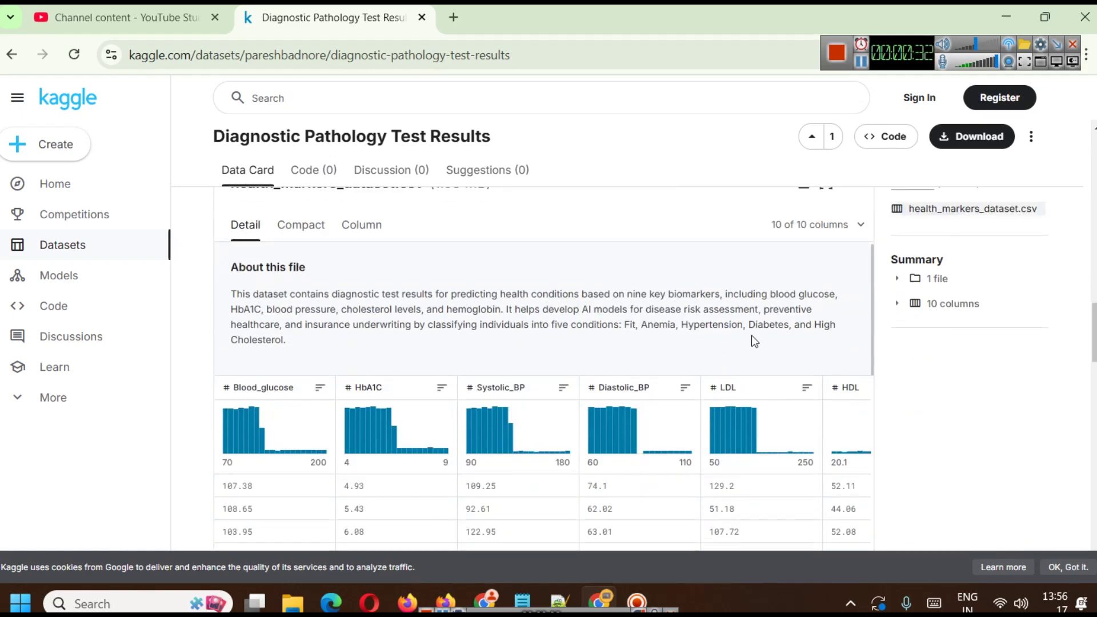
scroll(760, 336, up, 1)
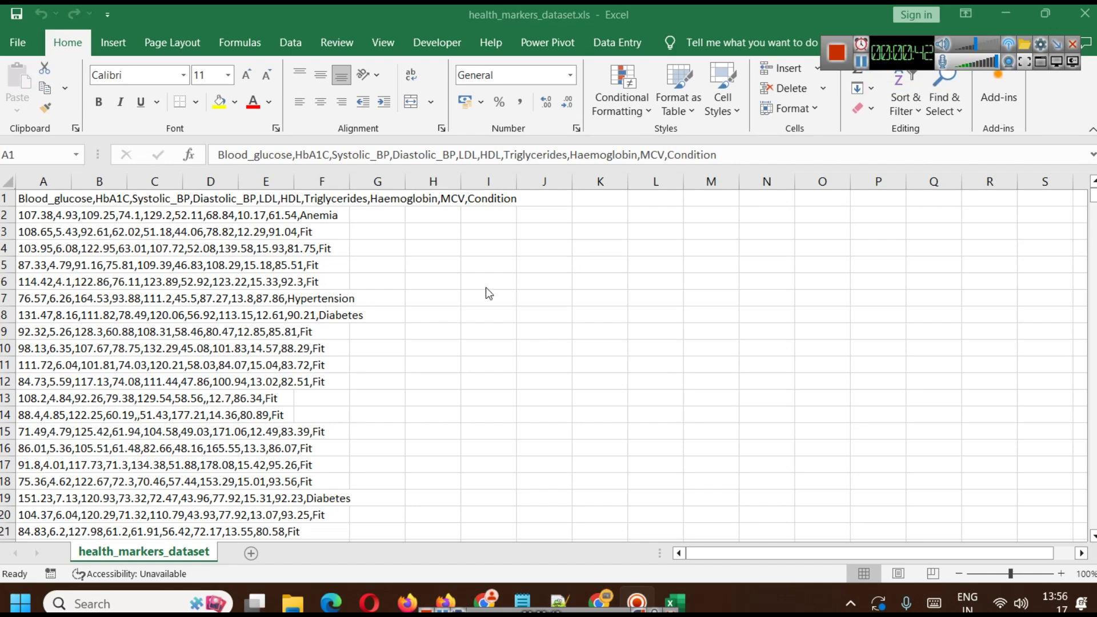
Step: Split the text in column A of health_markers_dataset into separate columns with Text to Columns, using comma as the only delimiter
click(43, 182)
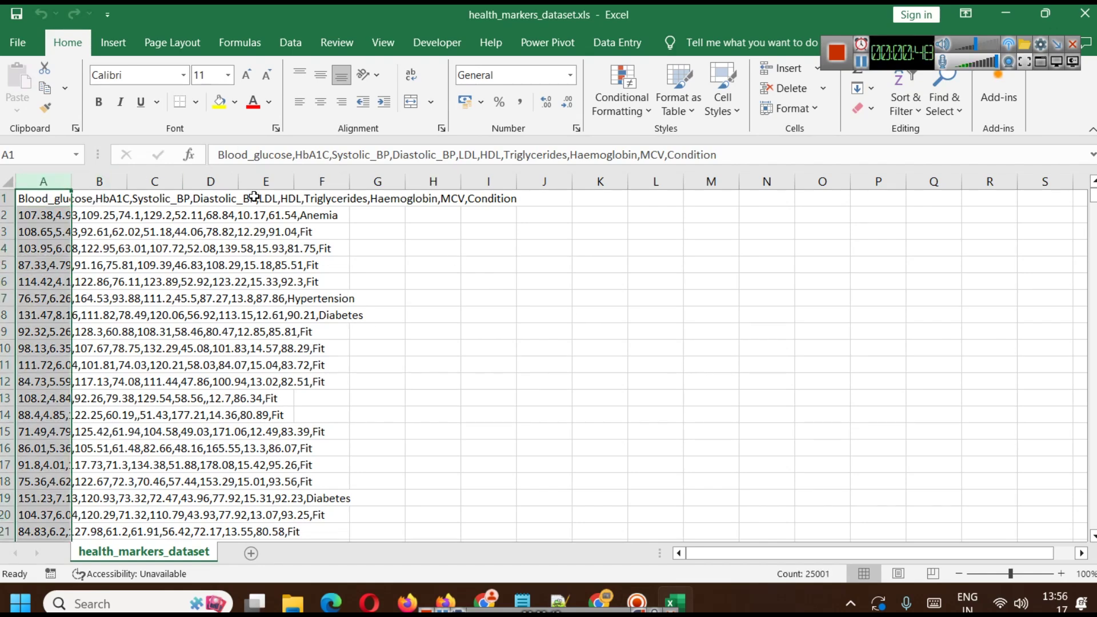
click(291, 43)
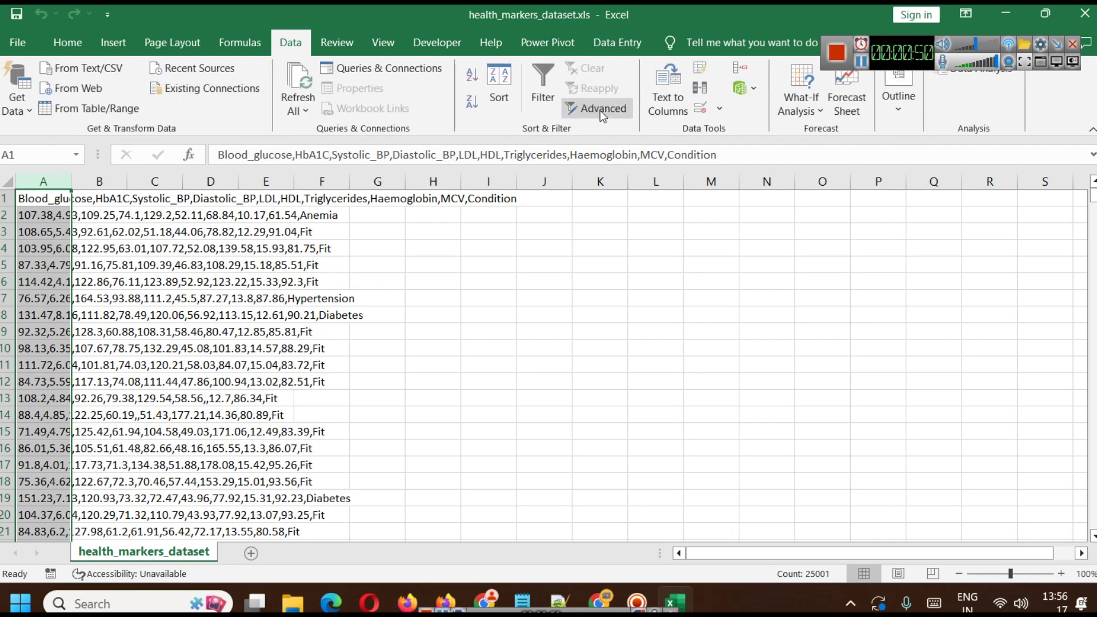
click(667, 91)
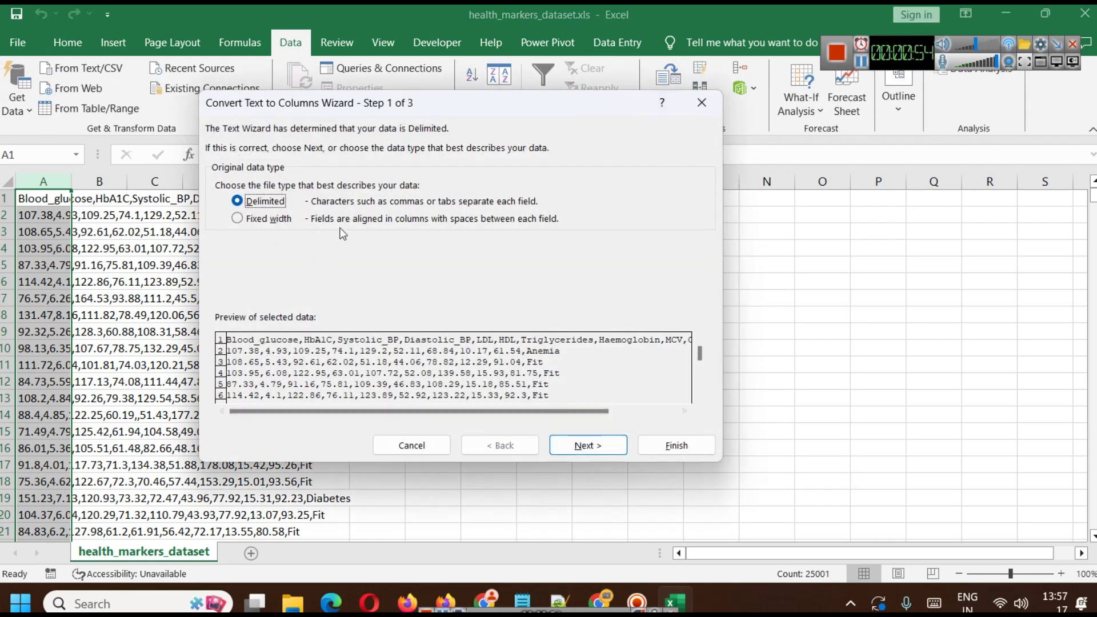
click(571, 448)
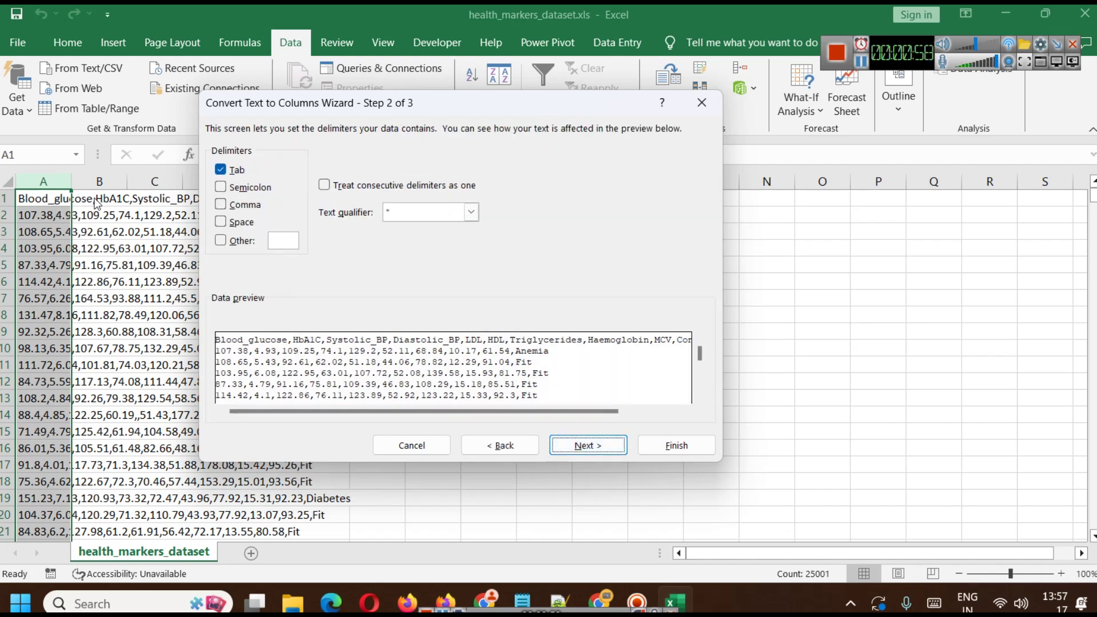
click(252, 206)
click(226, 169)
drag(313, 409, 532, 418)
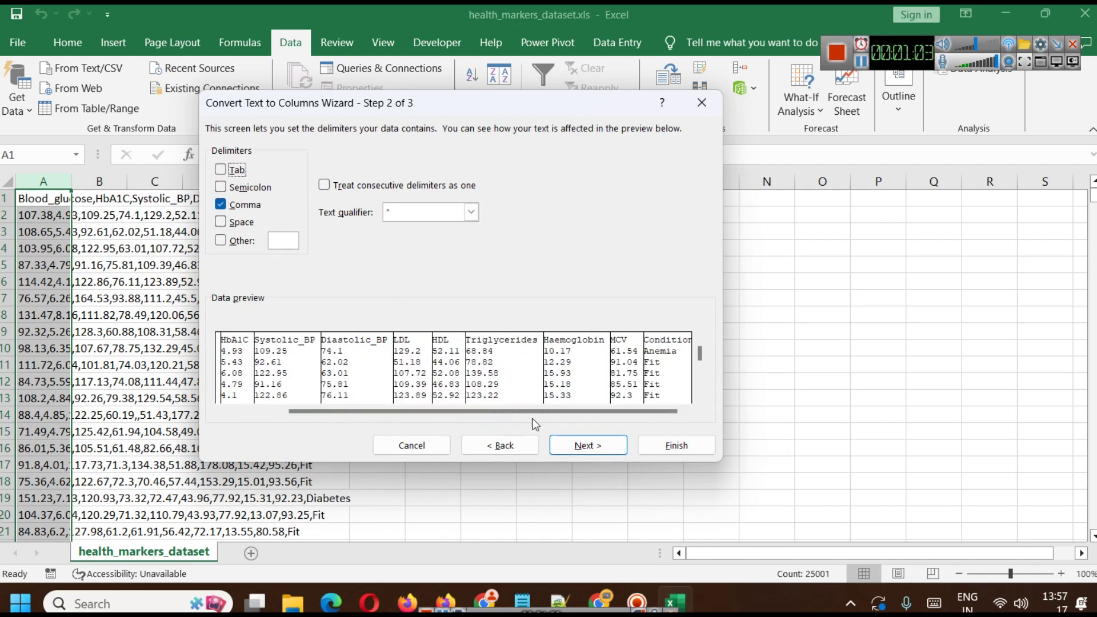
click(582, 448)
click(678, 448)
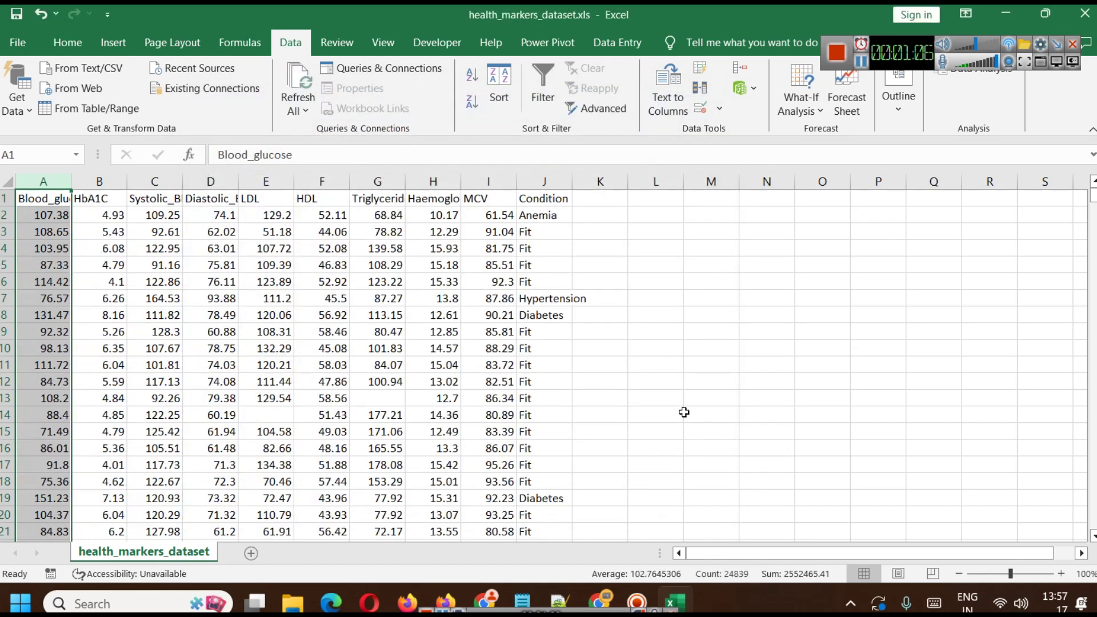
Step: Widen the MCV and Haemoglobin columns
click(743, 337)
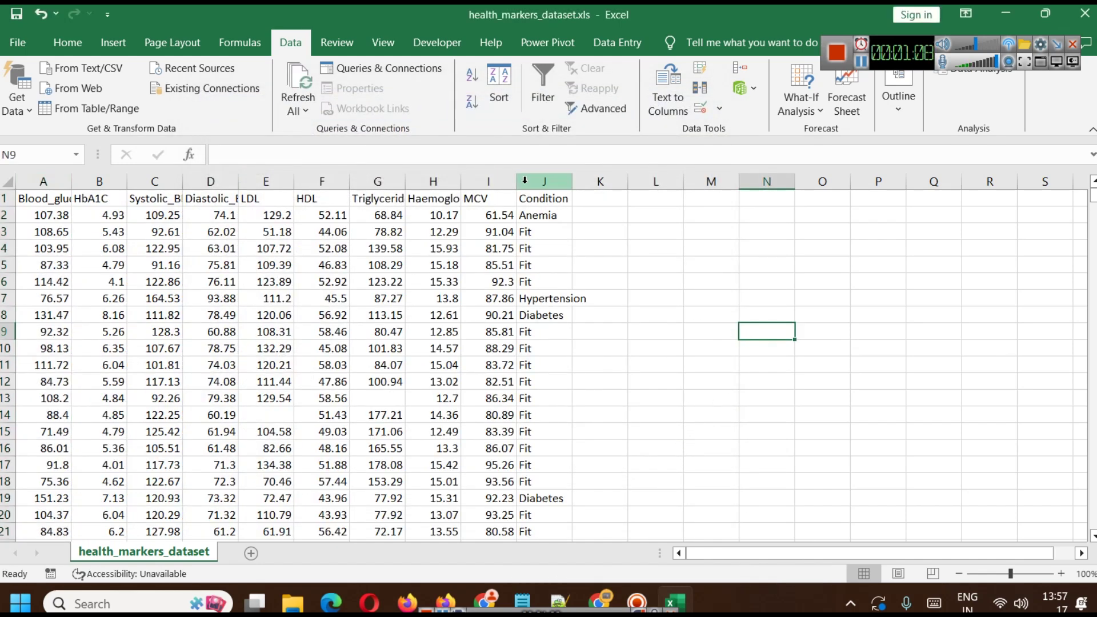
drag(517, 181, 556, 182)
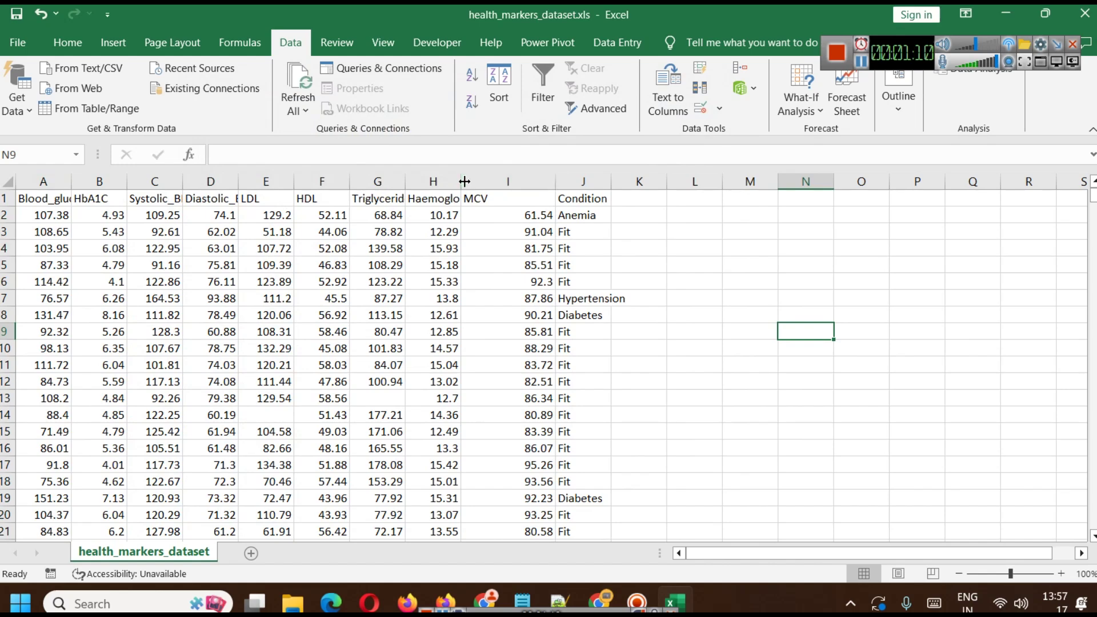
drag(461, 181, 509, 181)
Step: Review the dataset columns one by one, from Blood_glucose through Condition
click(48, 182)
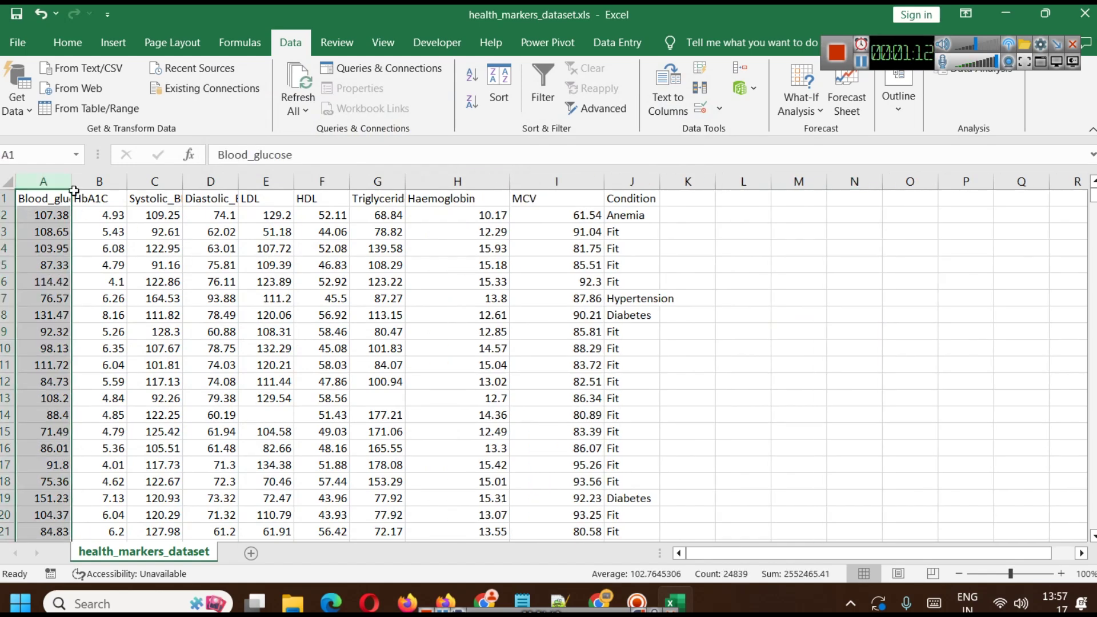
click(105, 181)
click(140, 181)
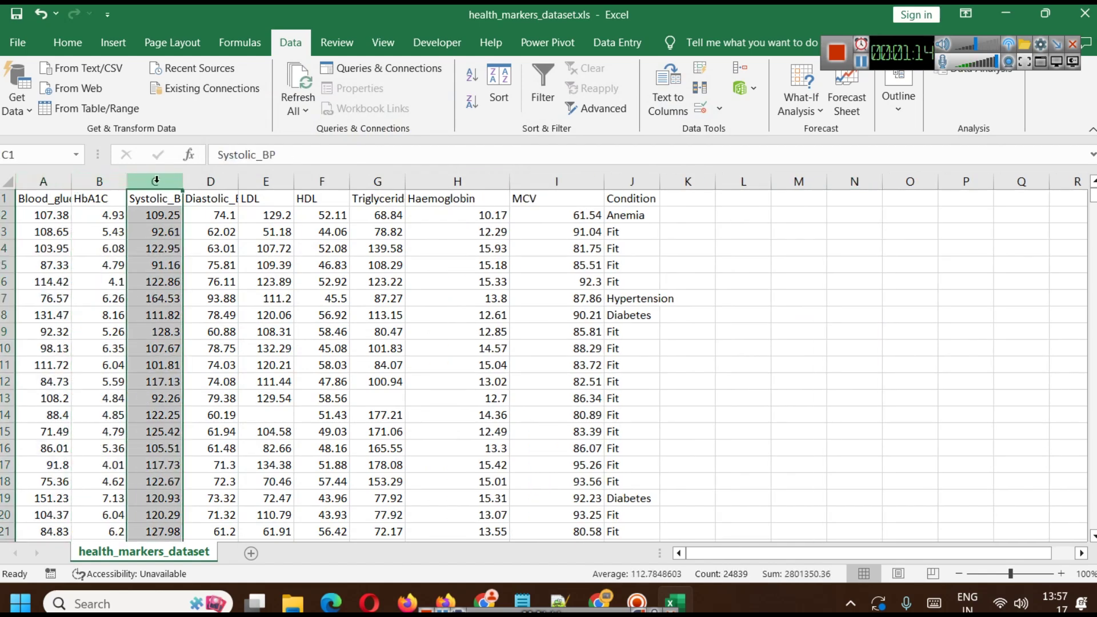
click(217, 182)
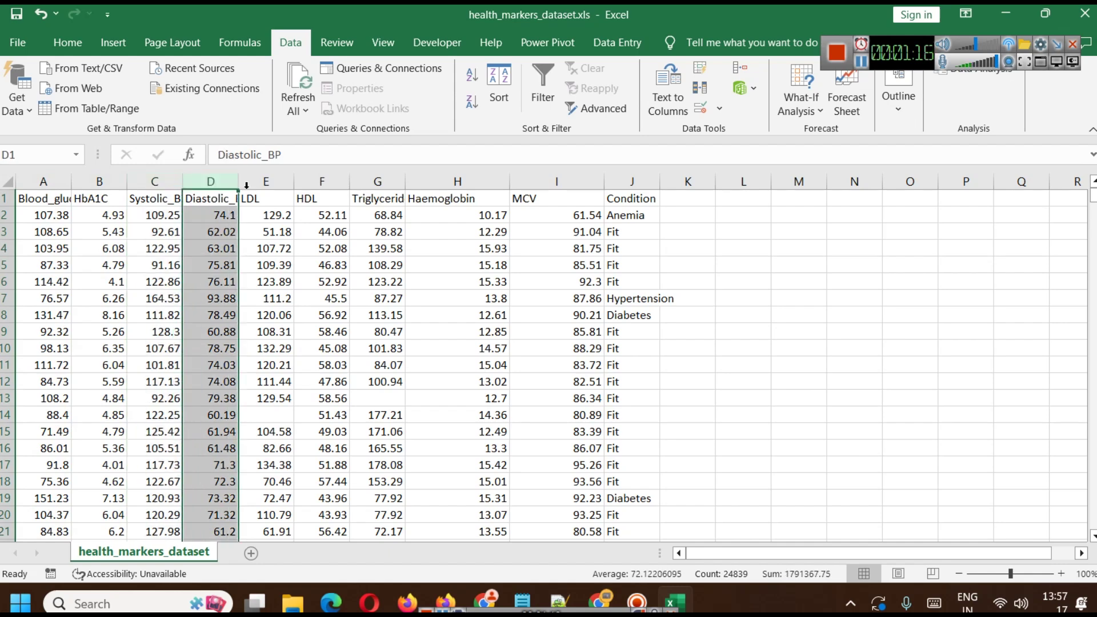
click(264, 181)
click(321, 181)
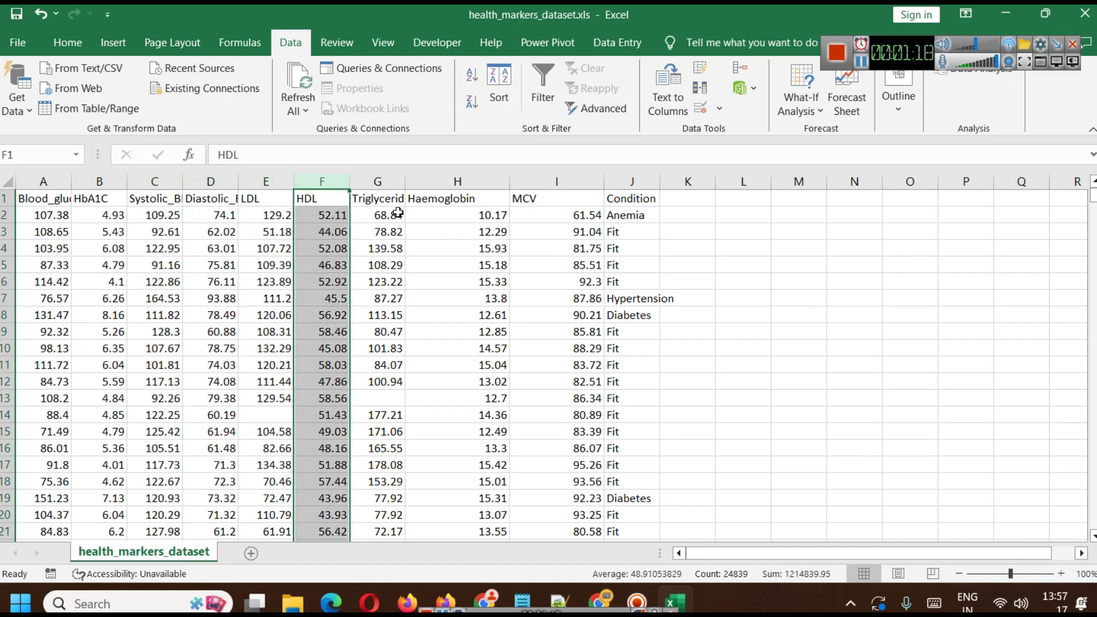
click(382, 181)
click(452, 182)
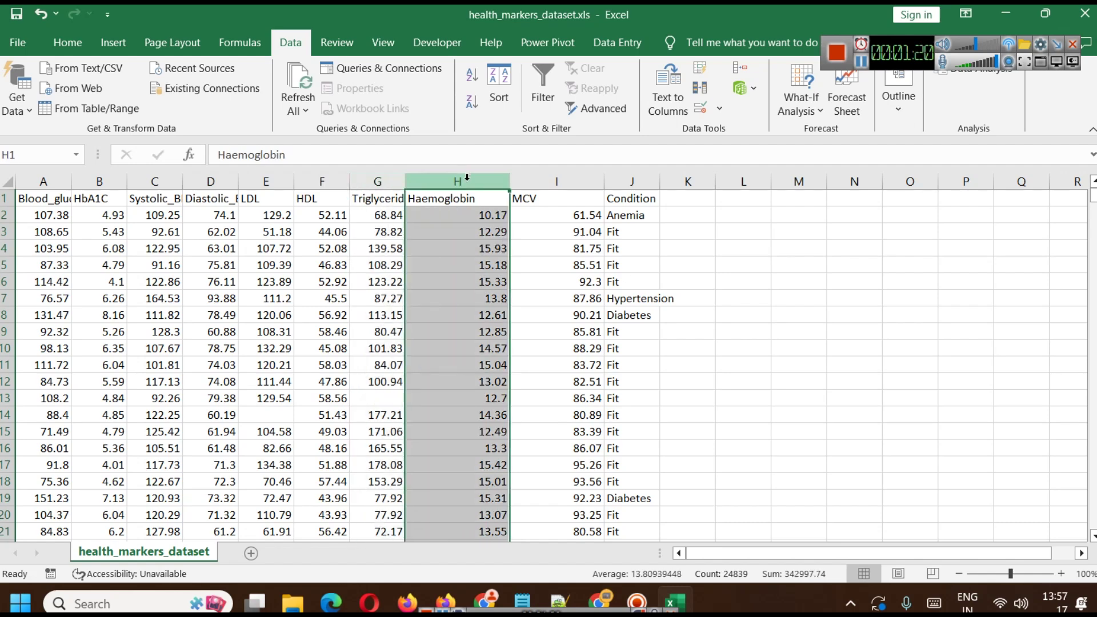
click(570, 181)
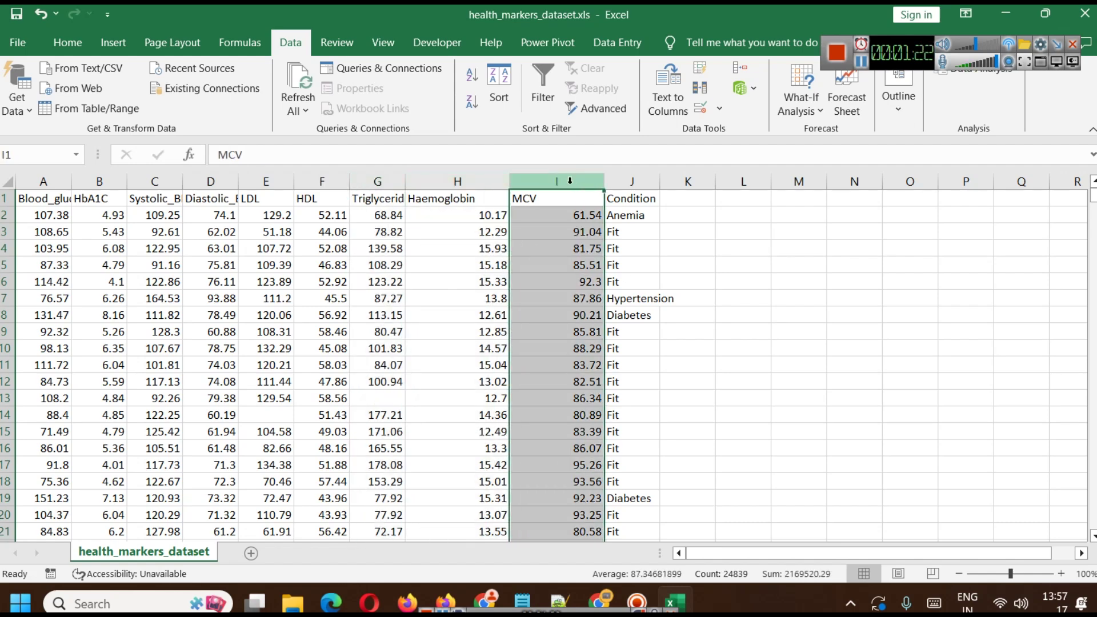
click(631, 182)
Step: Switch to the Kaggle dataset page to check the target variable's condition descriptions, and return to the Excel workbook
key(alt+Tab)
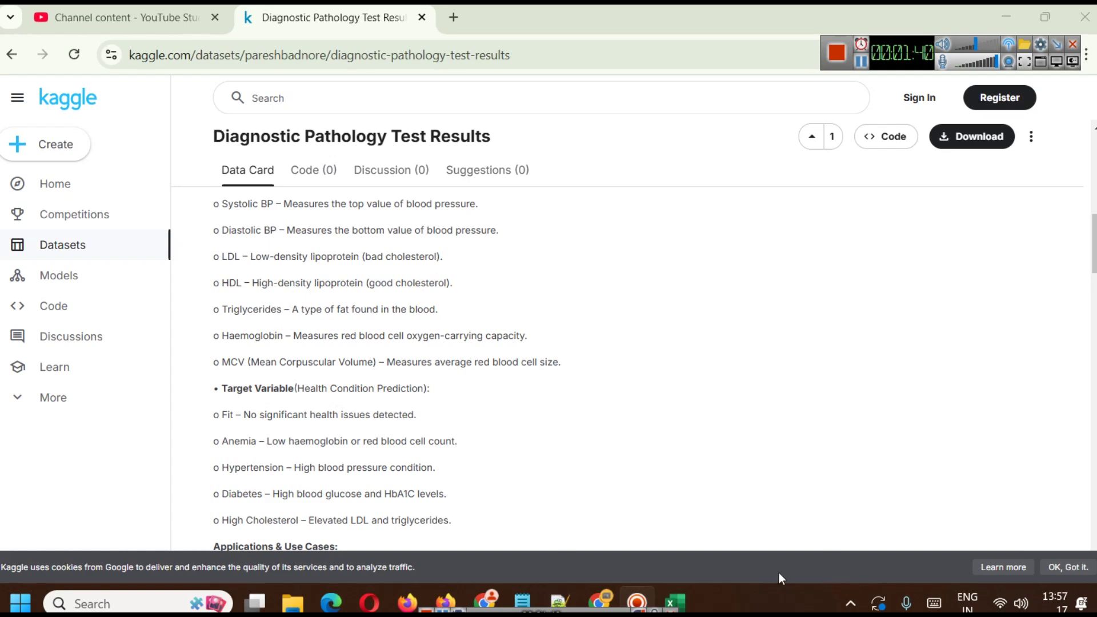
click(675, 594)
Step: Widen the Condition column to fit its text and make the MCV column wider
click(692, 346)
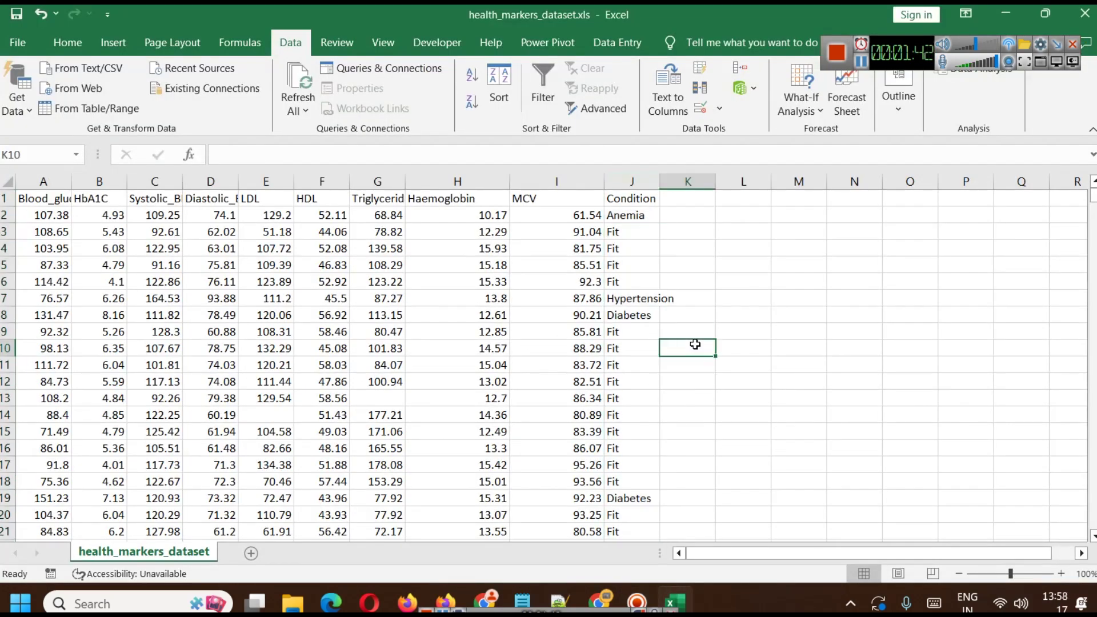
drag(660, 182, 703, 182)
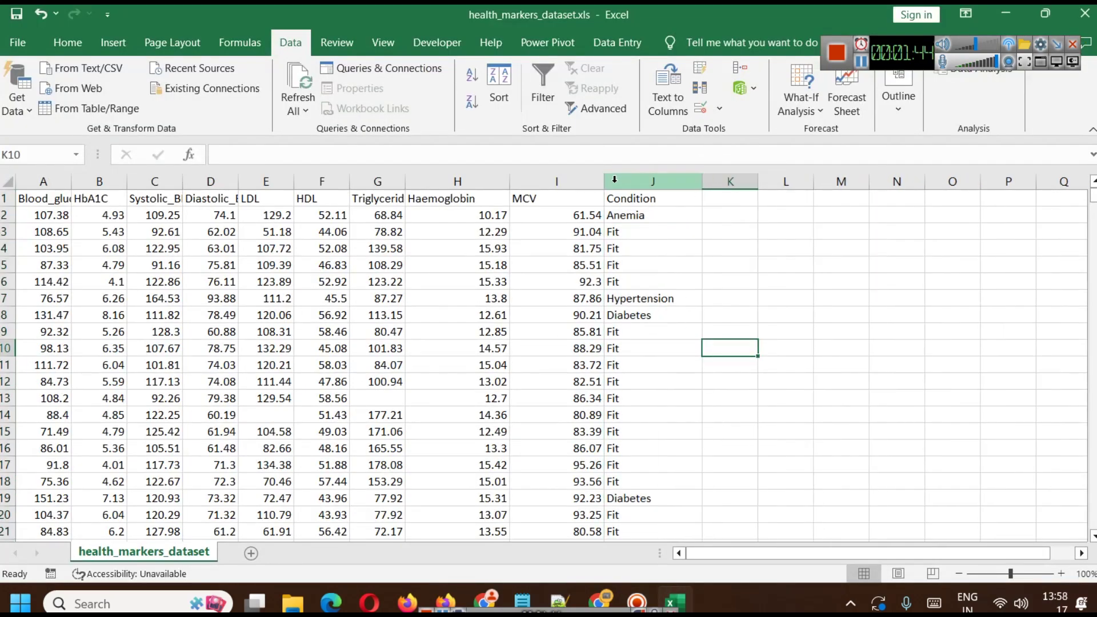
drag(609, 181, 649, 181)
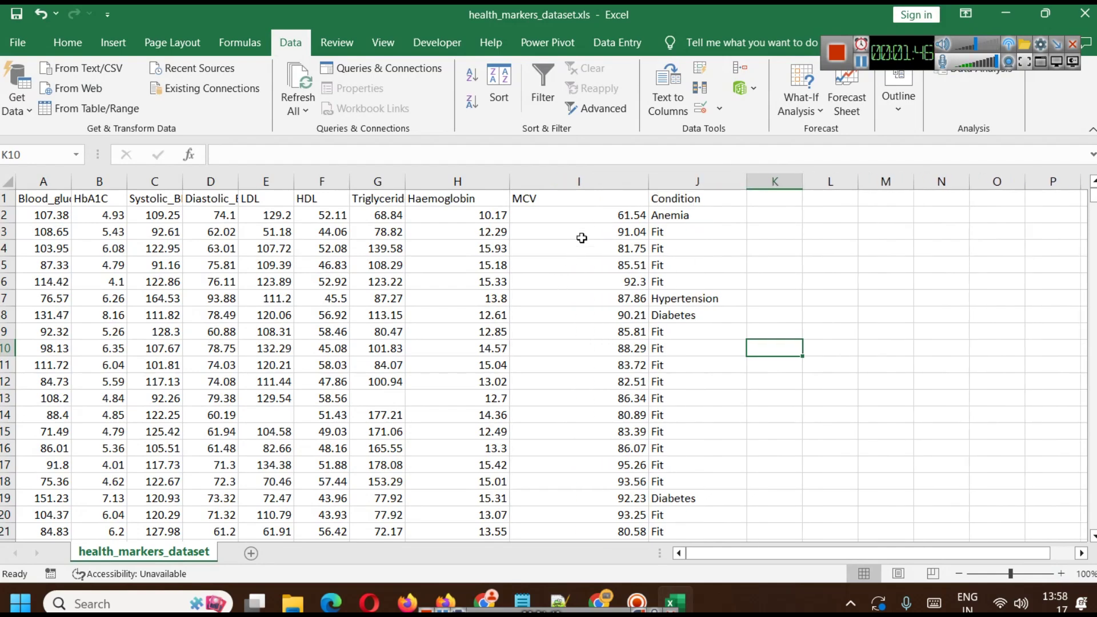
Step: Select the independent variable columns A through I, from Blood_glucose to MCV
click(590, 181)
drag(43, 182, 99, 181)
drag(127, 182, 579, 181)
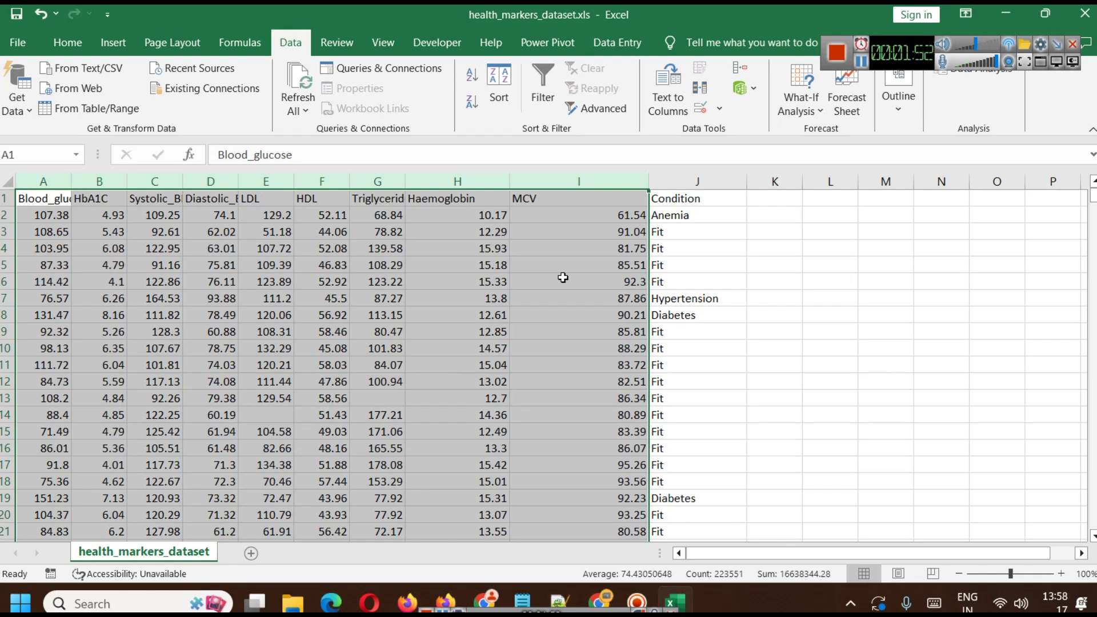
Step: Review the dependent variable column J, Condition, and its example values Anemia and Hypertension
click(727, 181)
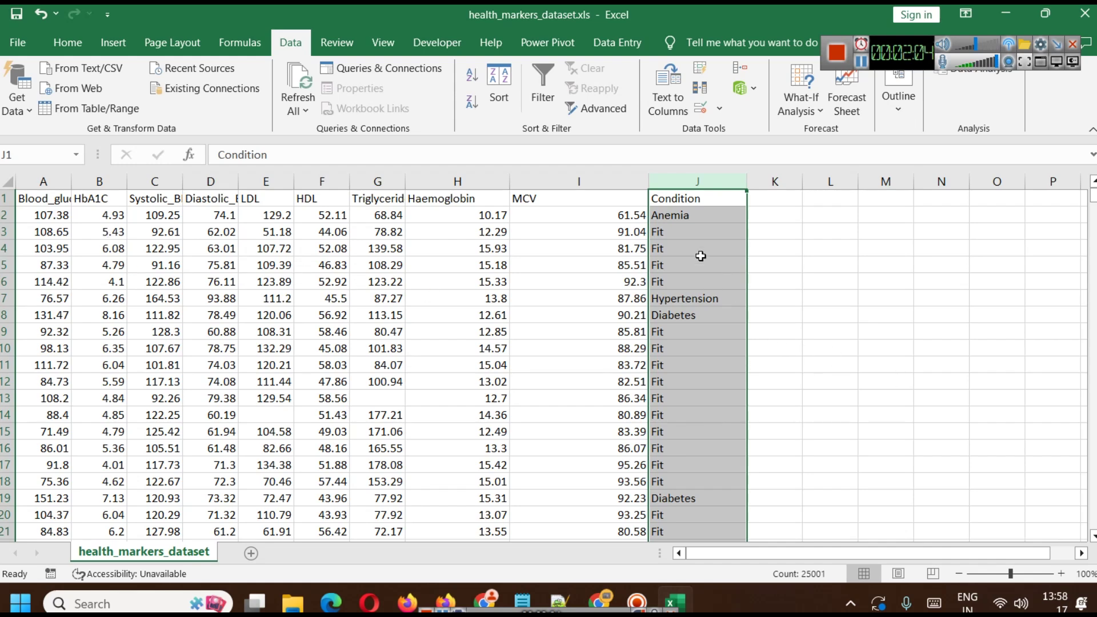
click(707, 217)
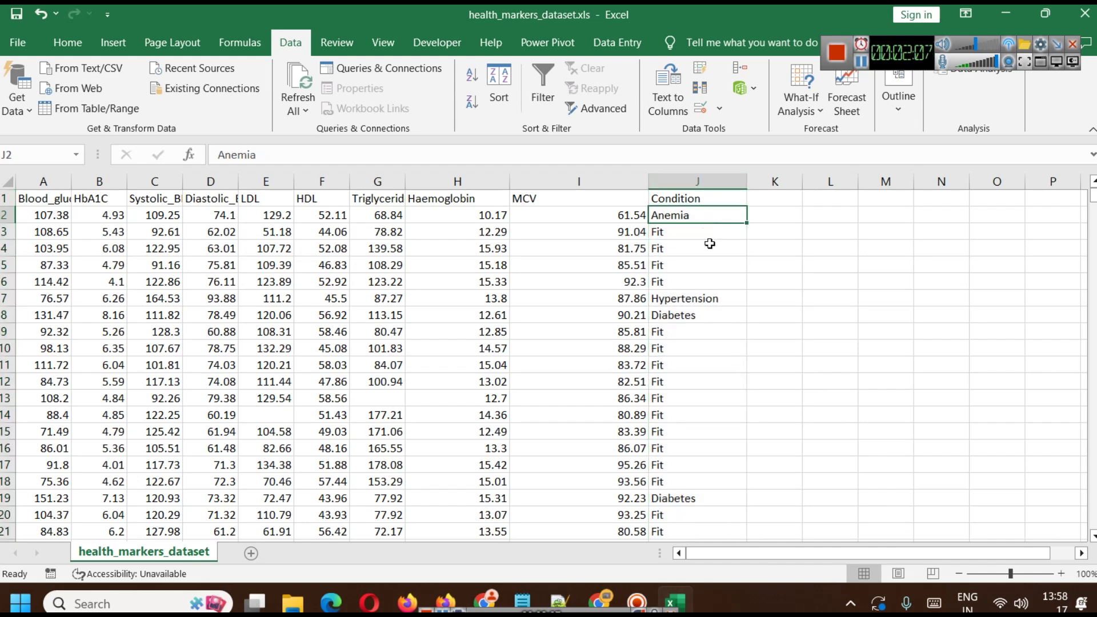
click(722, 298)
scroll(712, 450, up, 10)
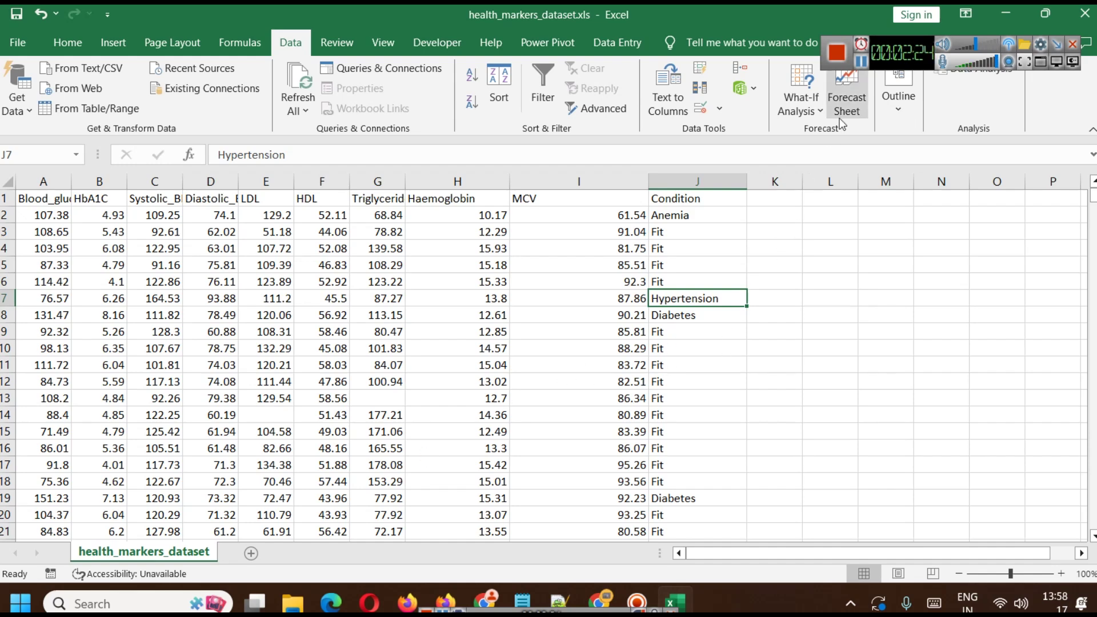
click(842, 66)
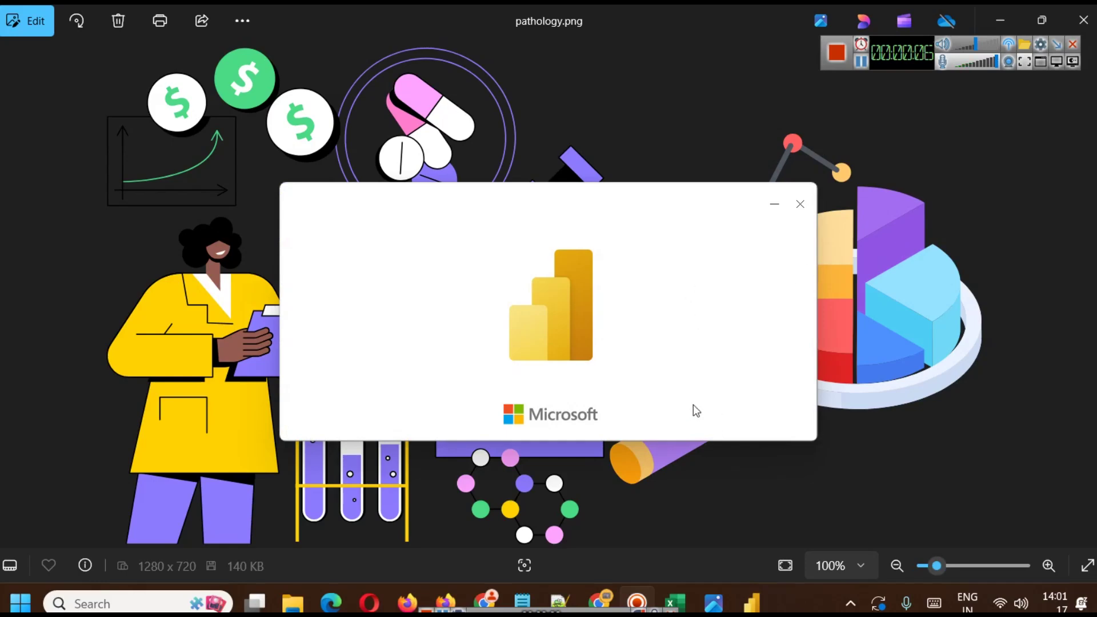
Step: Switch to the untitled Power BI Desktop window and dismiss its start screen to reach the blank report
mouse_move(760, 607)
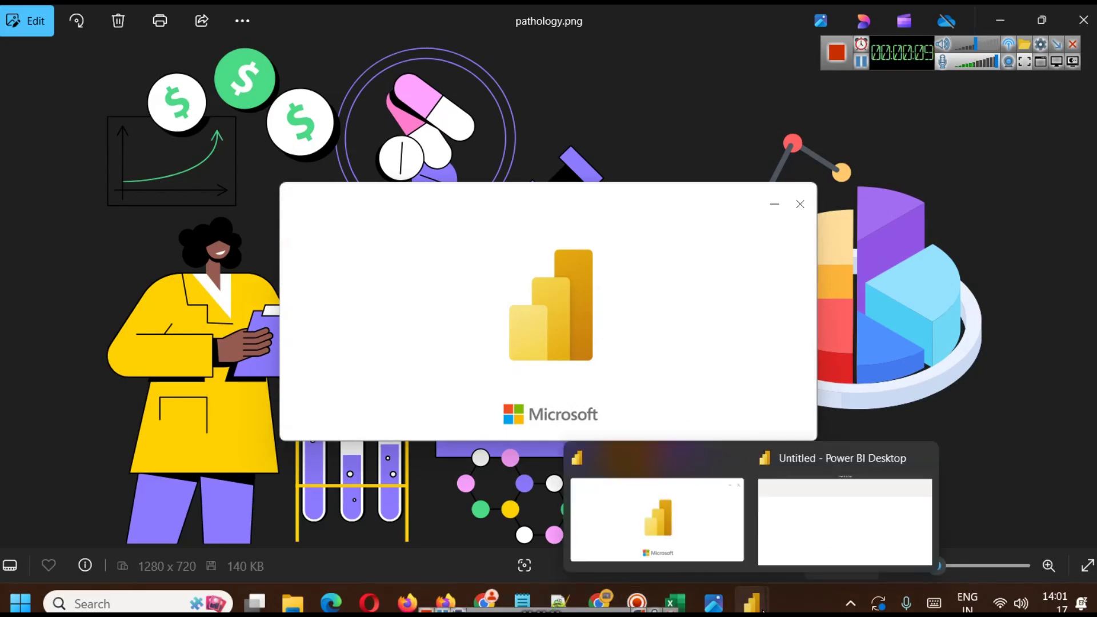
click(808, 521)
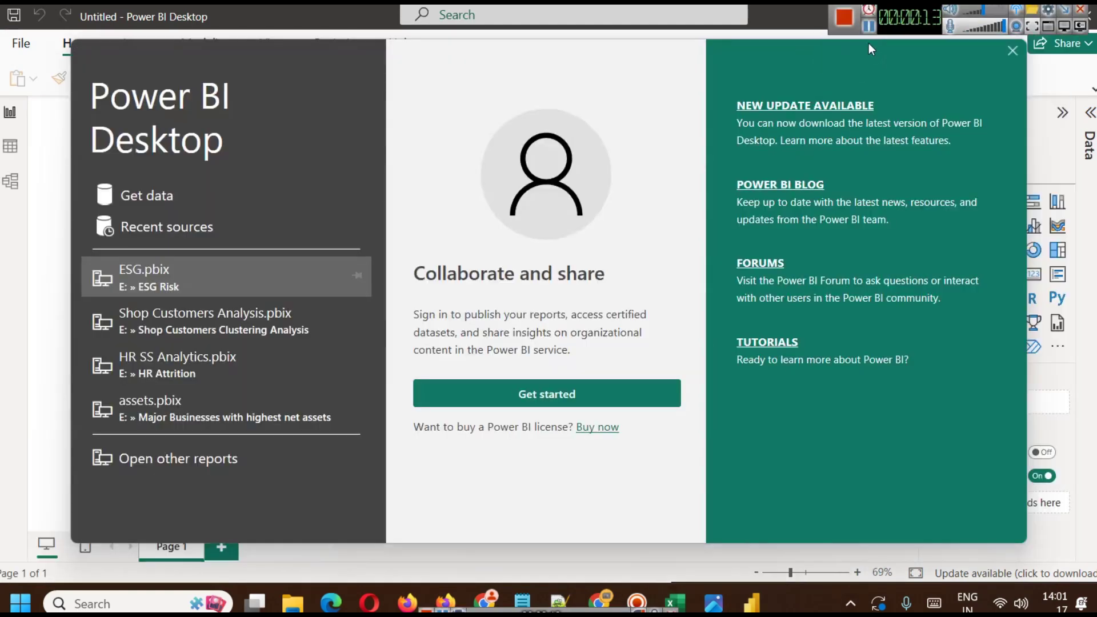
click(1012, 49)
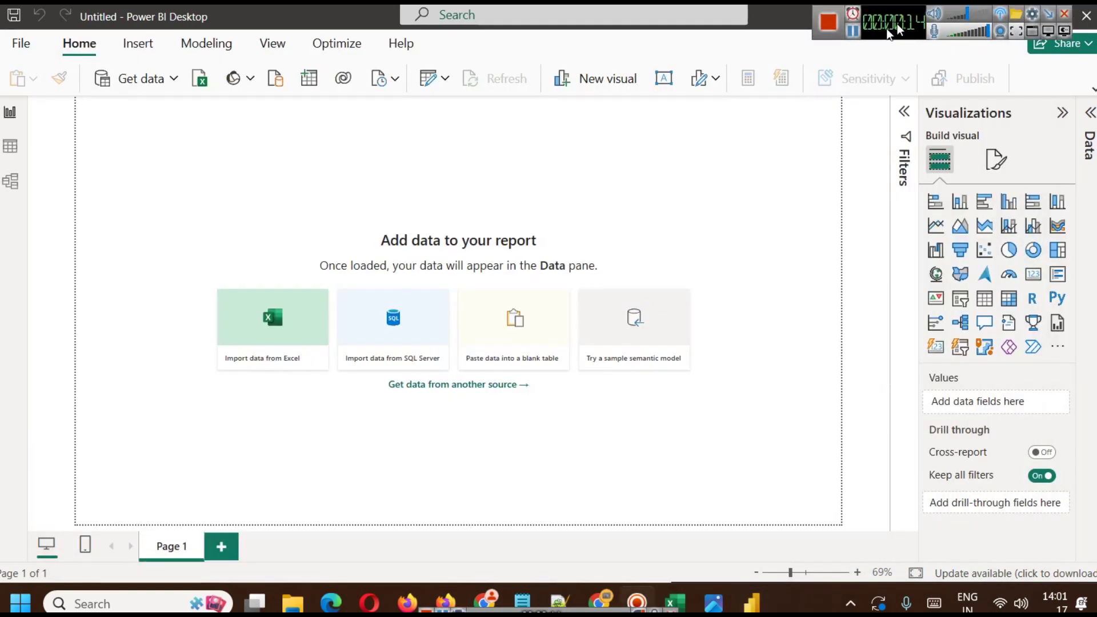
drag(780, 51, 890, 66)
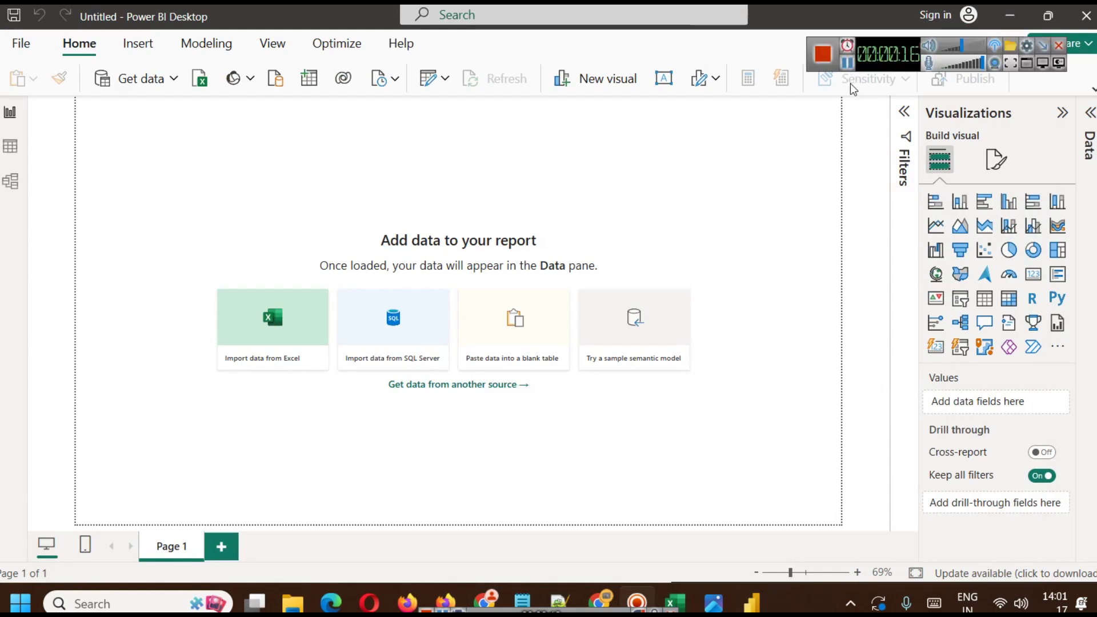
Step: Load the health_markers_dataset sheet from health_markers_dataset.xls in the Diagnostic Pathology folder, and expand its field list
click(164, 80)
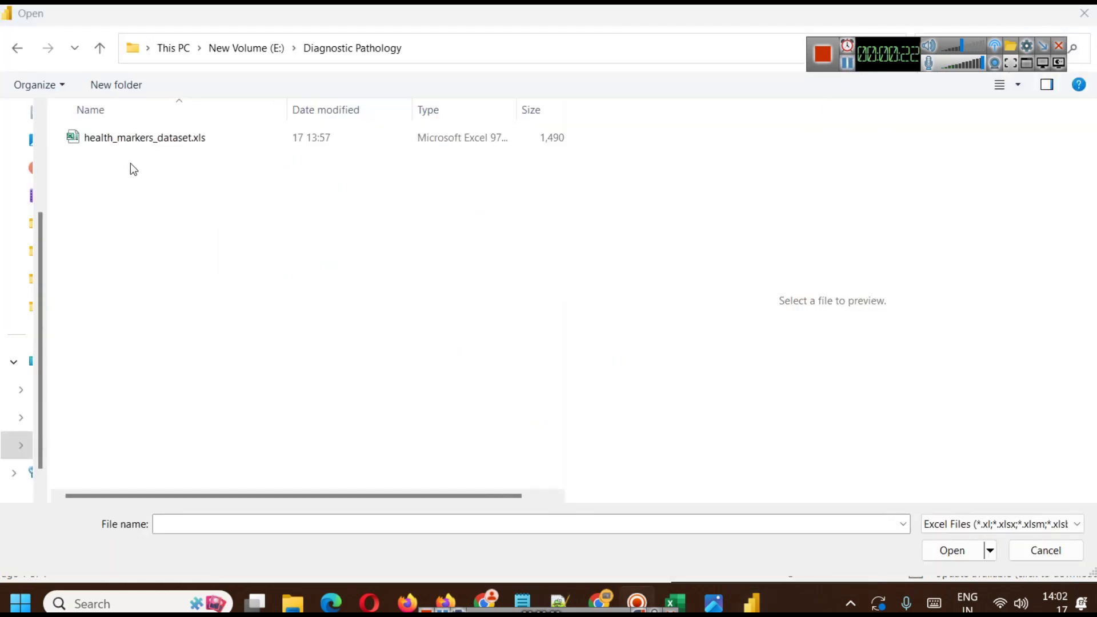
click(144, 140)
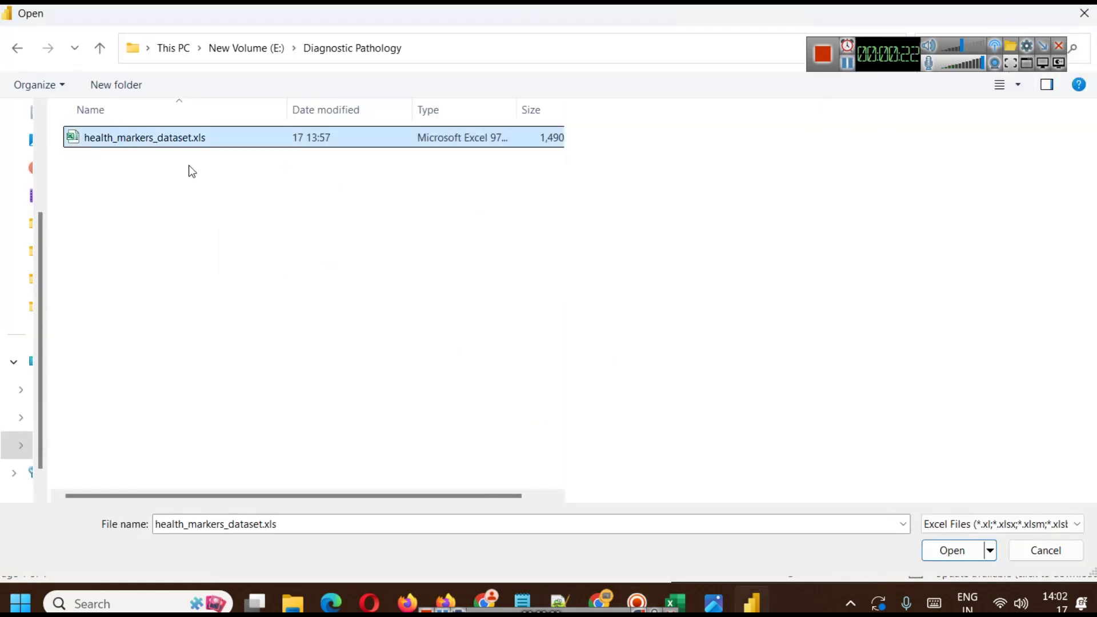
click(951, 551)
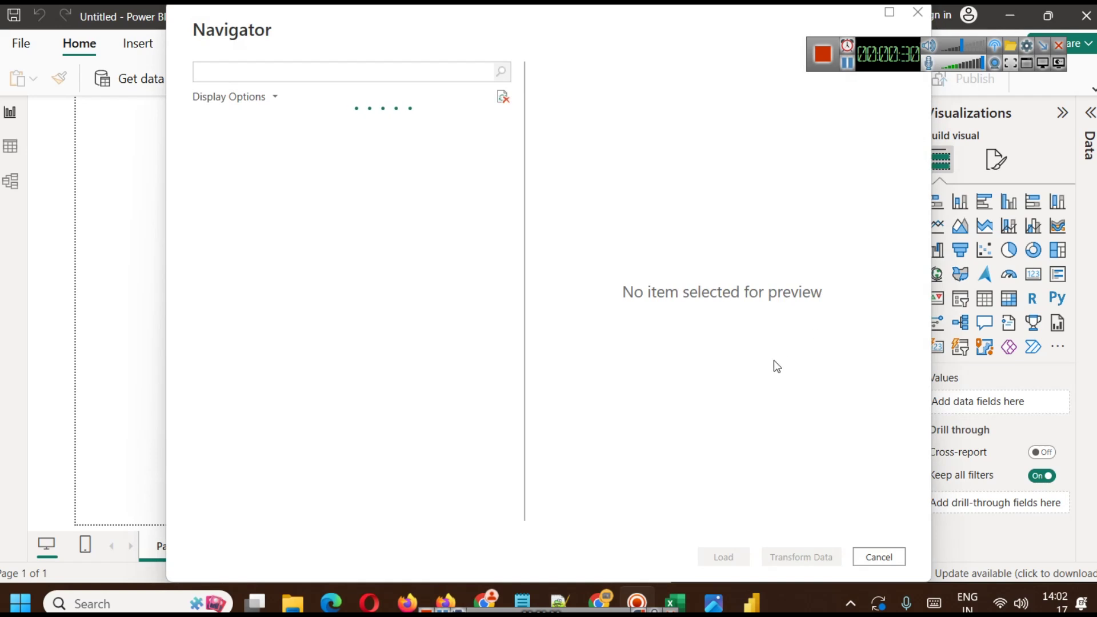
click(255, 150)
click(223, 147)
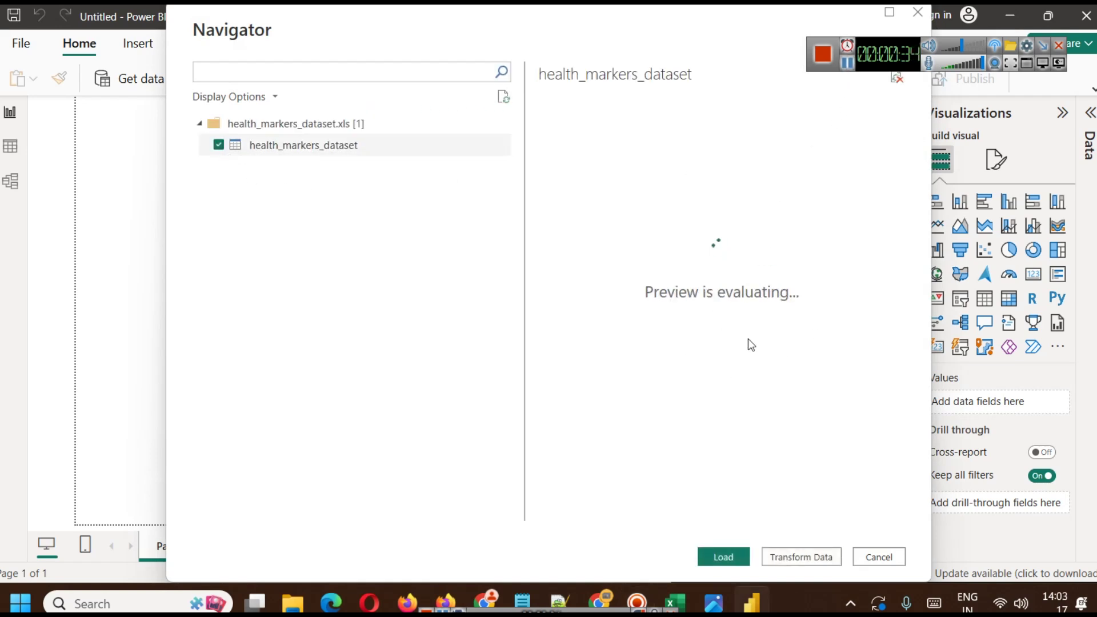
click(725, 557)
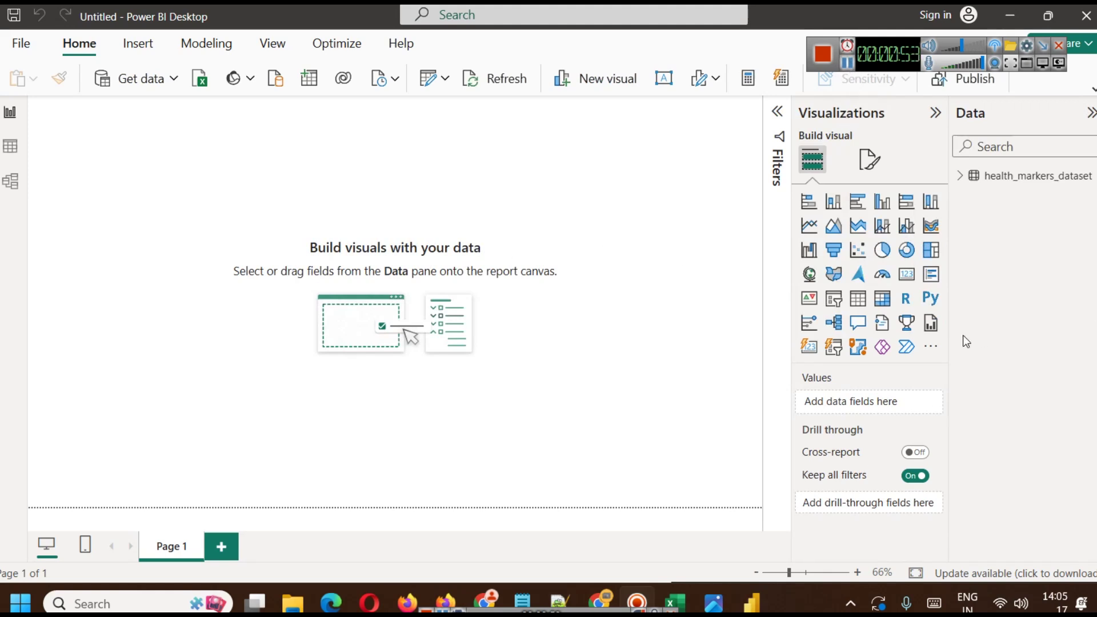
click(960, 176)
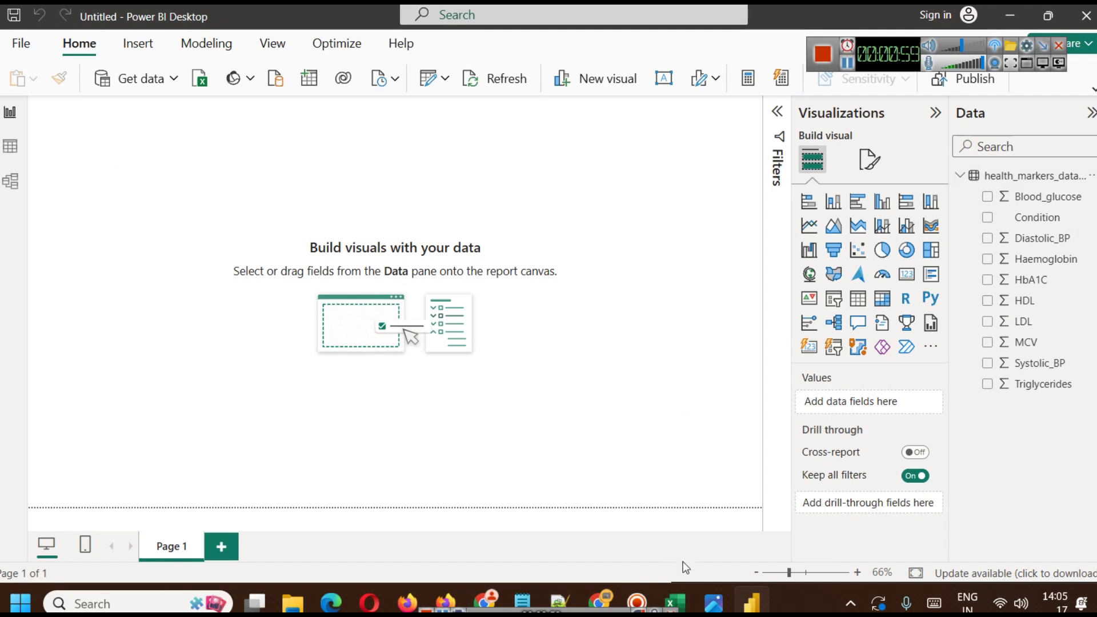
Step: View the pathology.png picture in Photos, return to Power BI Desktop, and insert the picture on Page 1
click(715, 603)
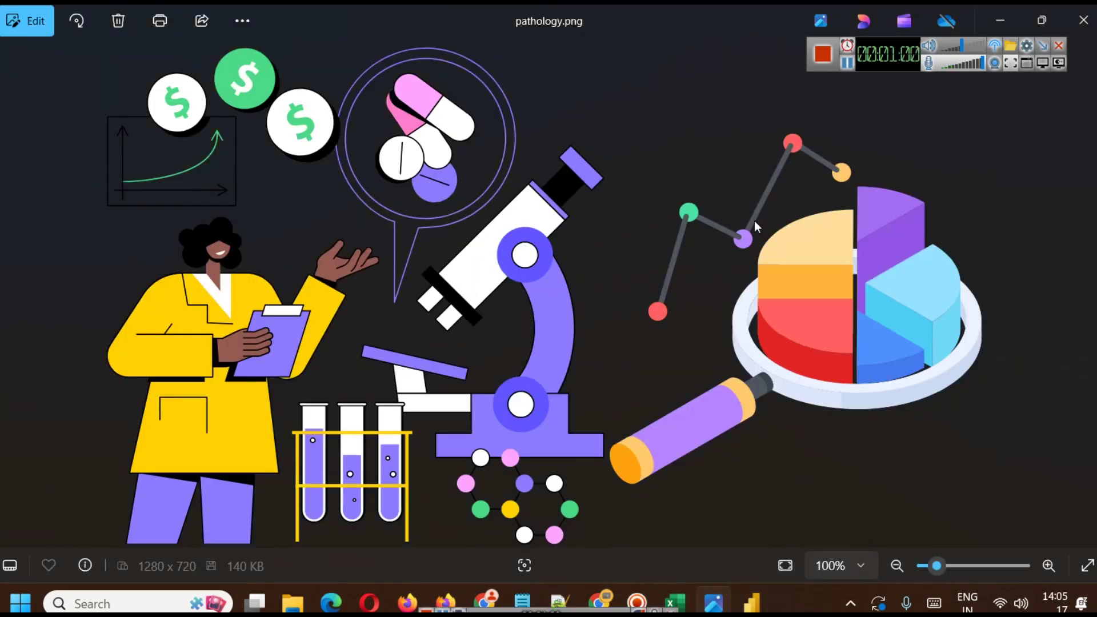
click(1016, 15)
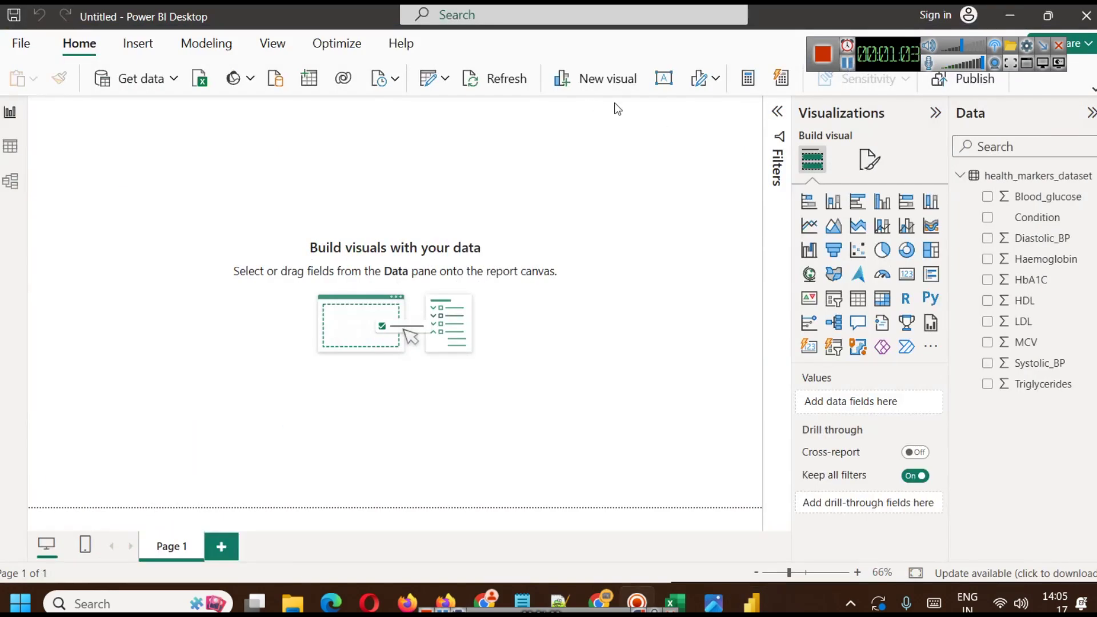
drag(883, 63, 872, 46)
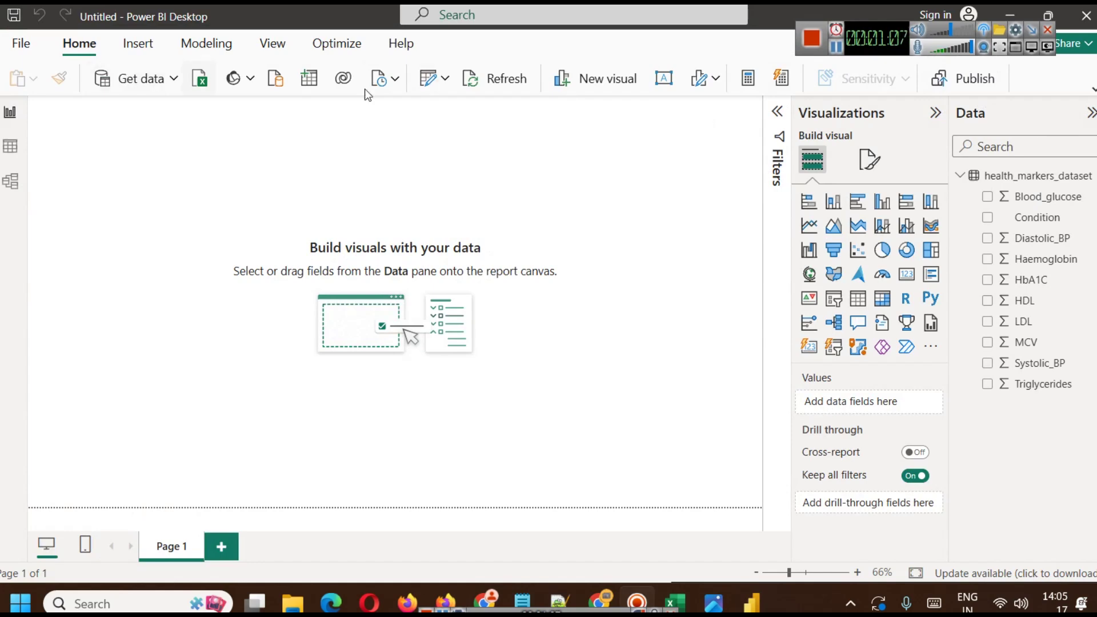
click(1094, 89)
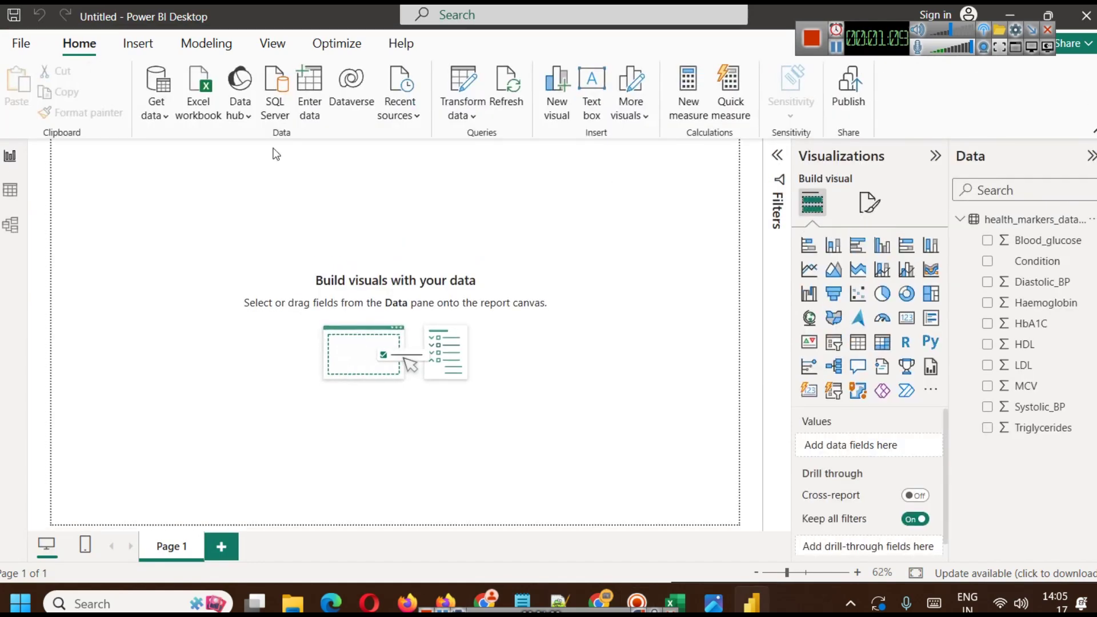
click(138, 43)
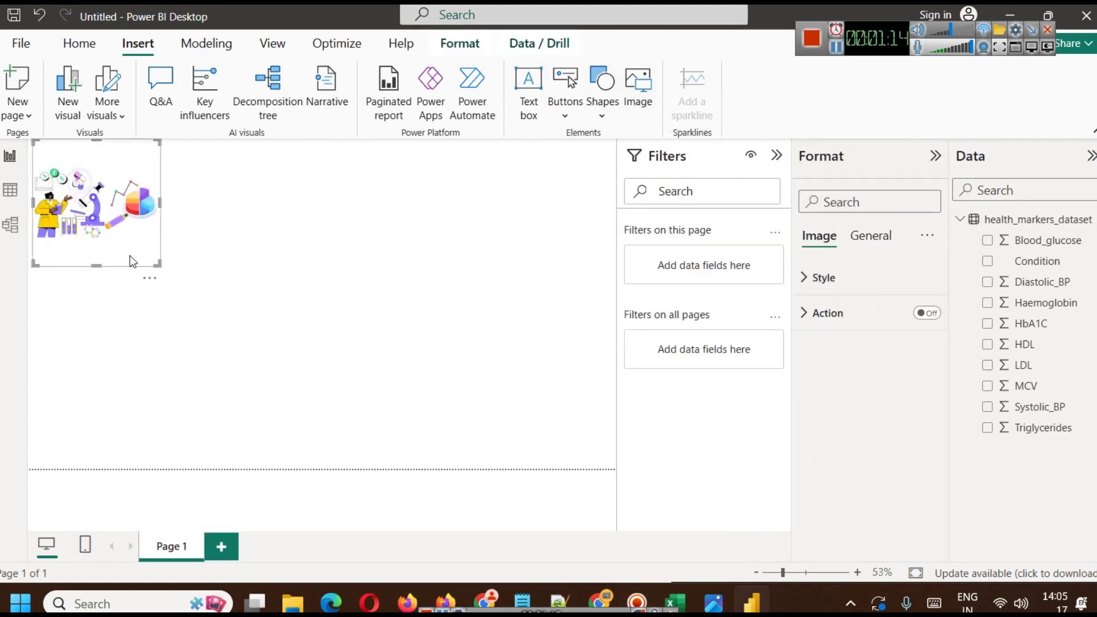
Step: Reduce the picture's frame height to fit its artwork and move it slightly down in the page's upper-left corner
drag(94, 264, 93, 208)
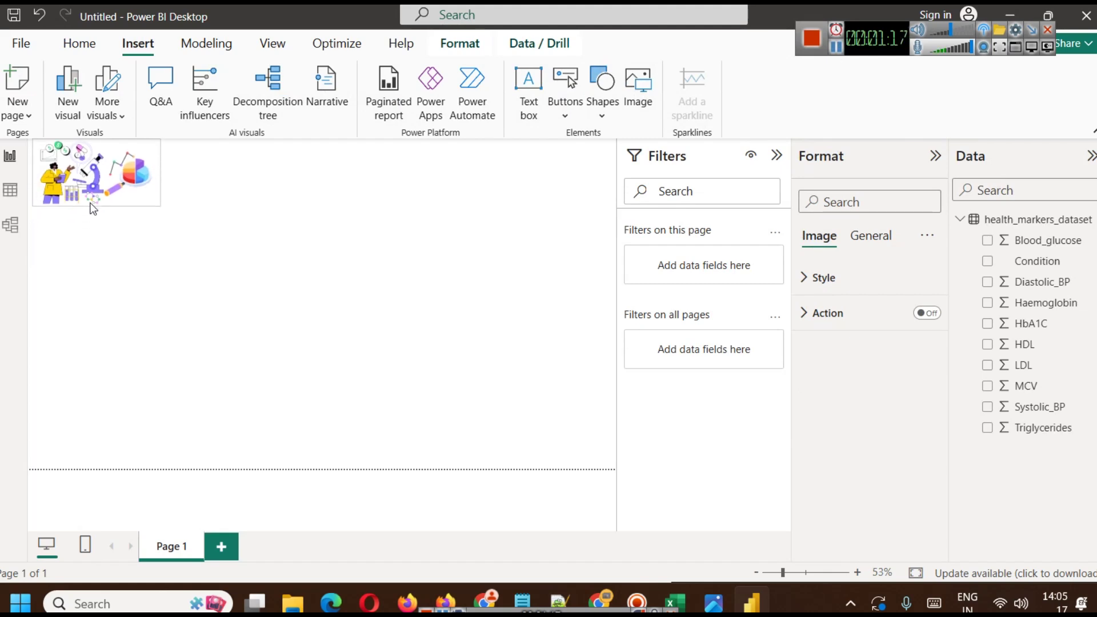
click(777, 156)
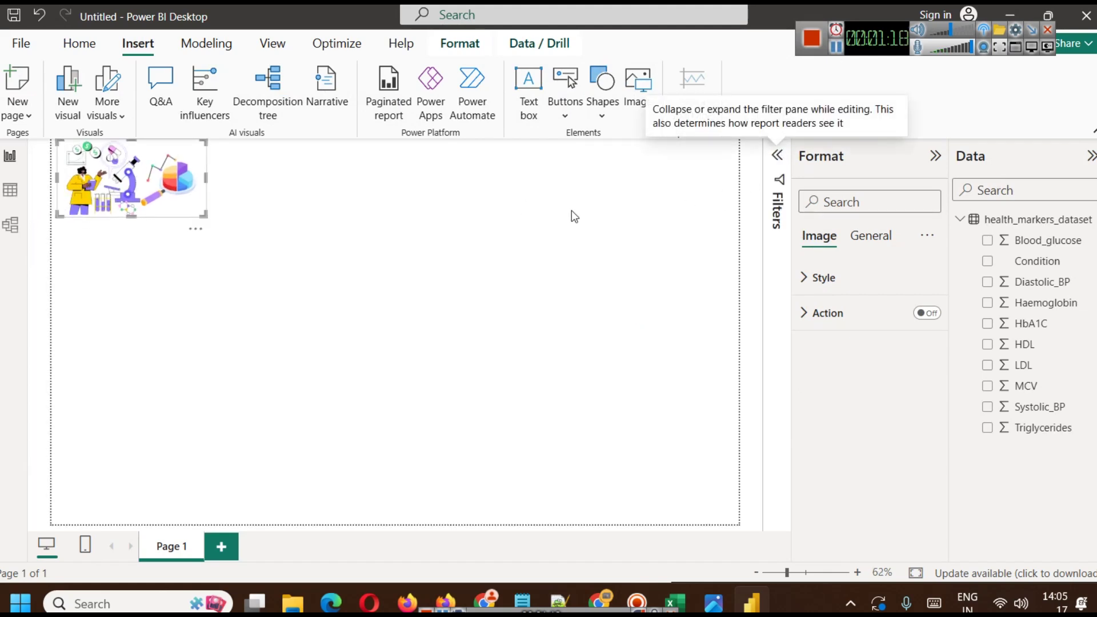
click(343, 224)
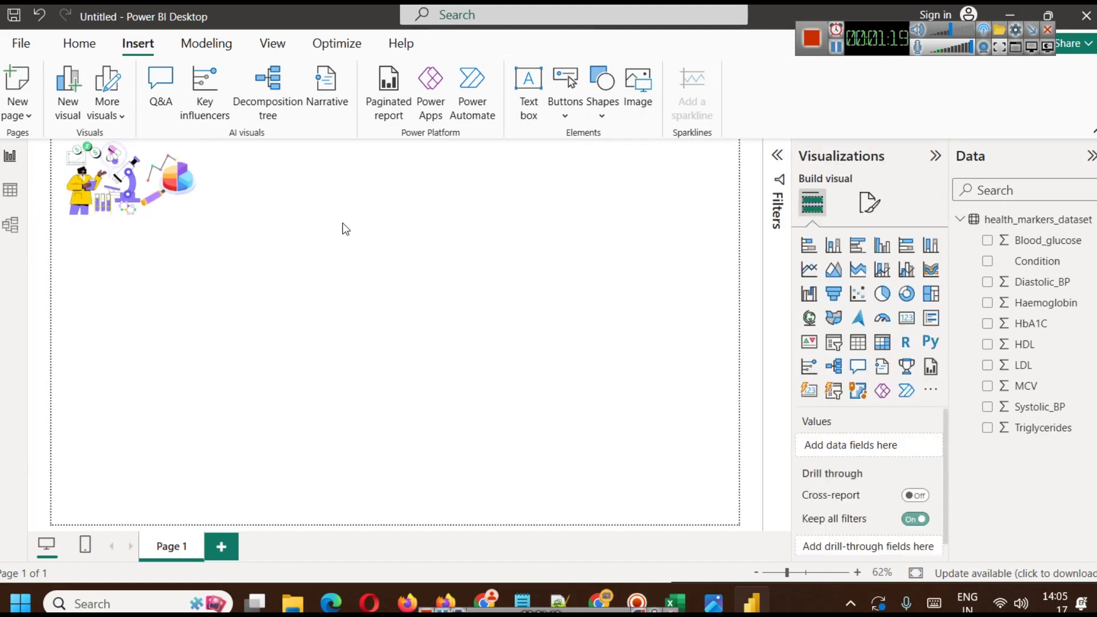
click(145, 183)
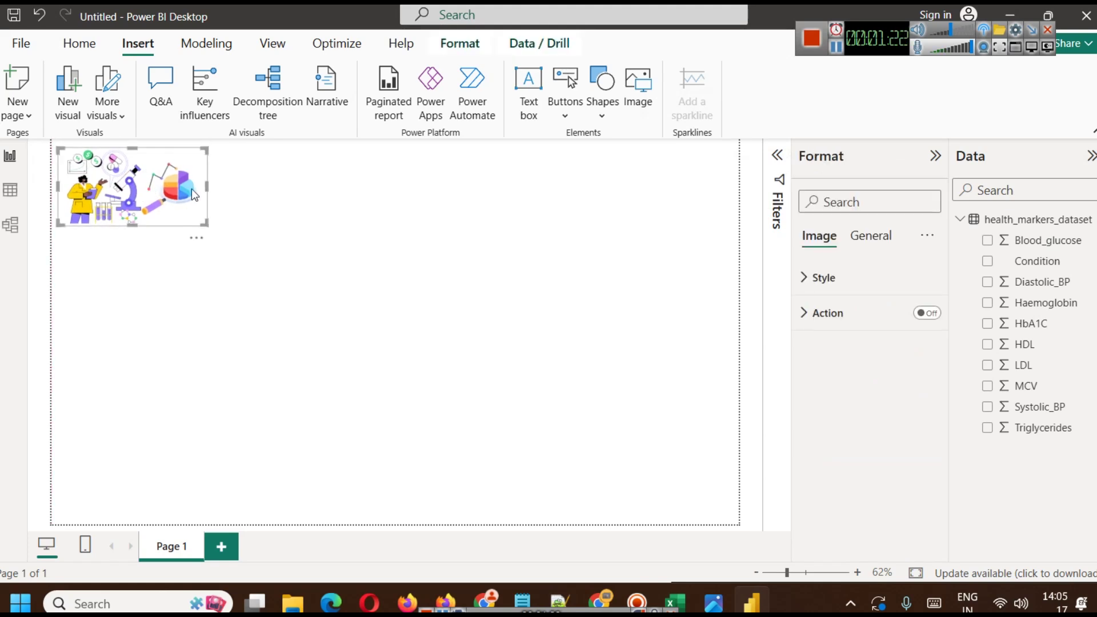
click(251, 195)
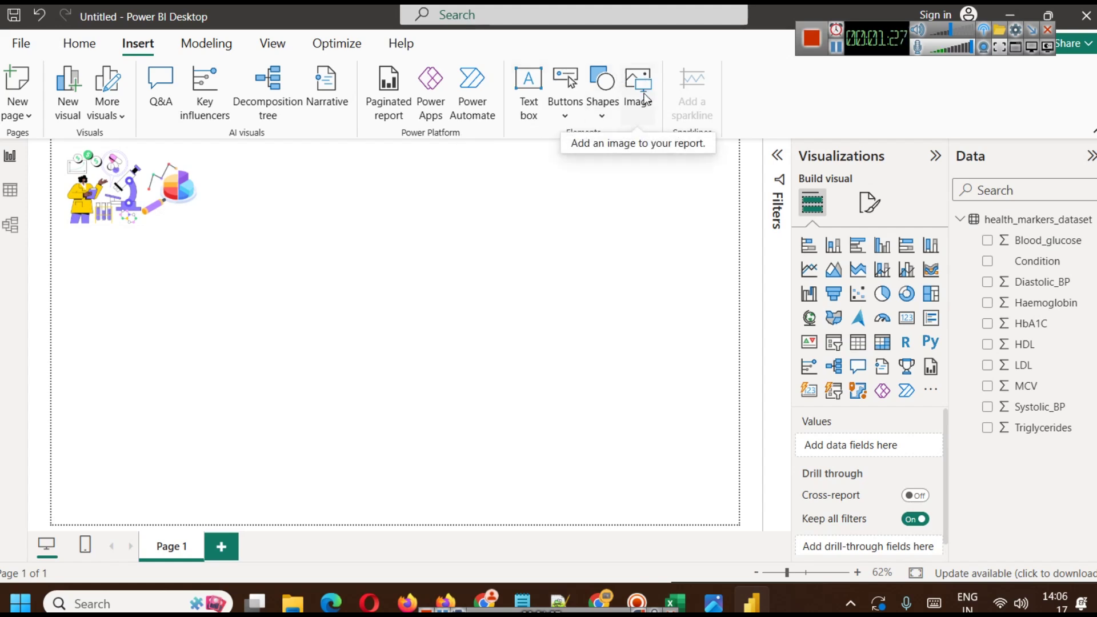
Step: Add a text box beside the picture with the bold title "Diagnostic Pathology Test Results Analysis" and widen it
click(518, 108)
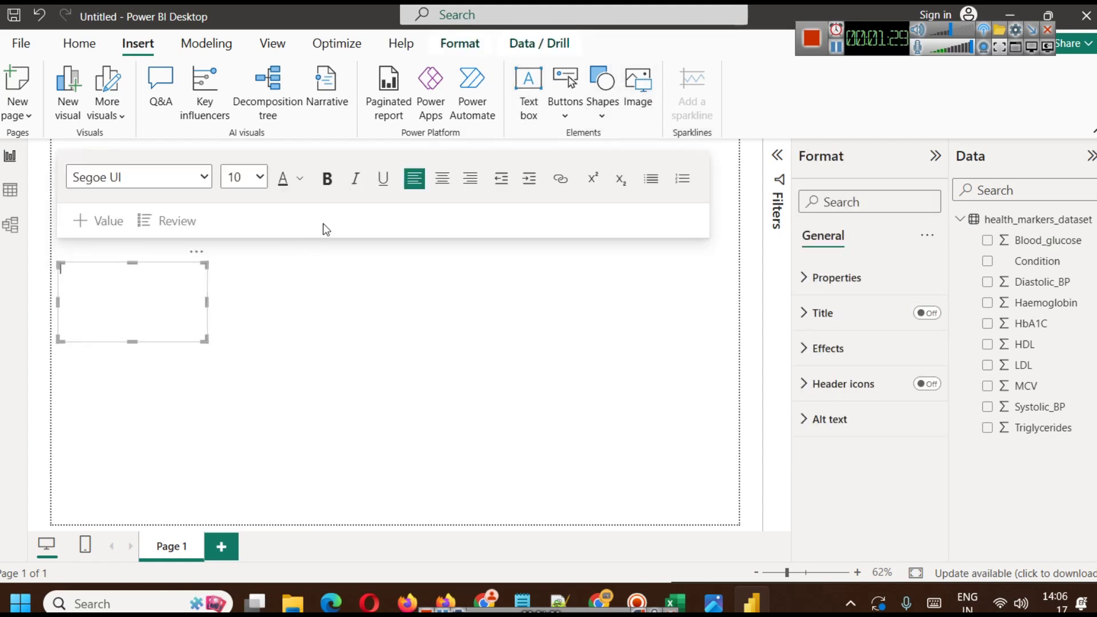
click(338, 306)
click(172, 294)
drag(191, 268, 343, 151)
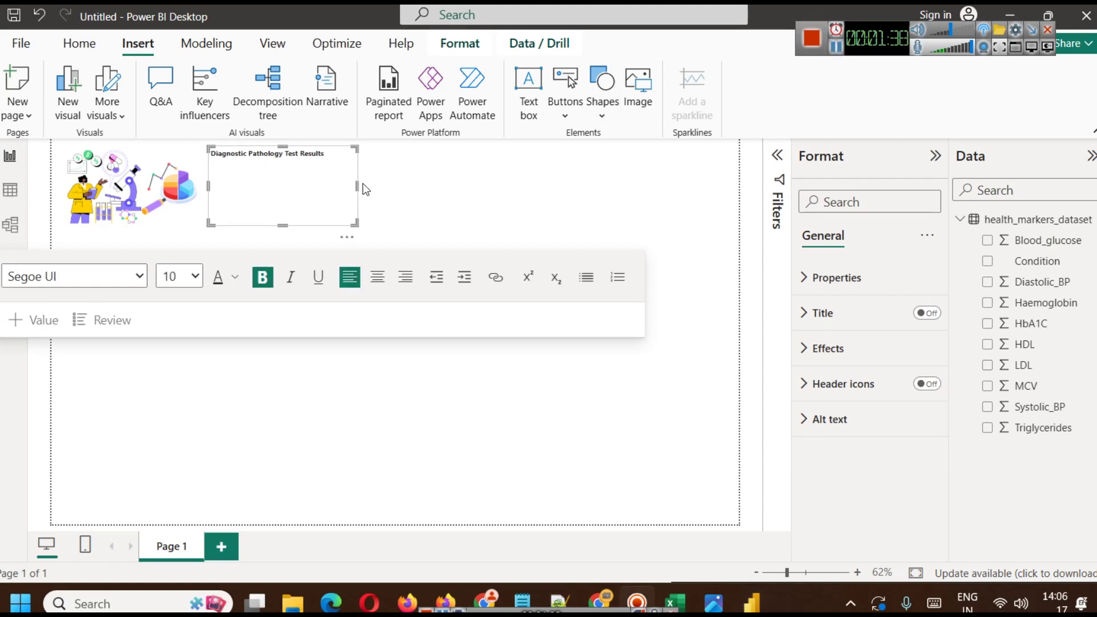
drag(358, 187, 451, 186)
text(Analysis)
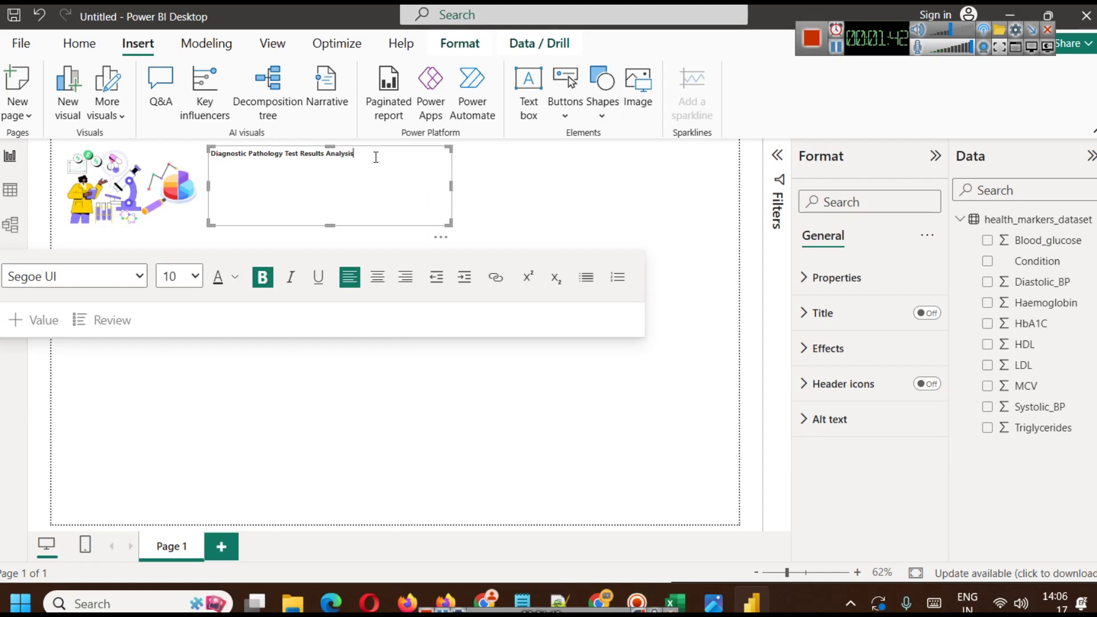
Step: Center the title text and resize its box to reach the page's right edge with a reduced height
key(ctrl+a)
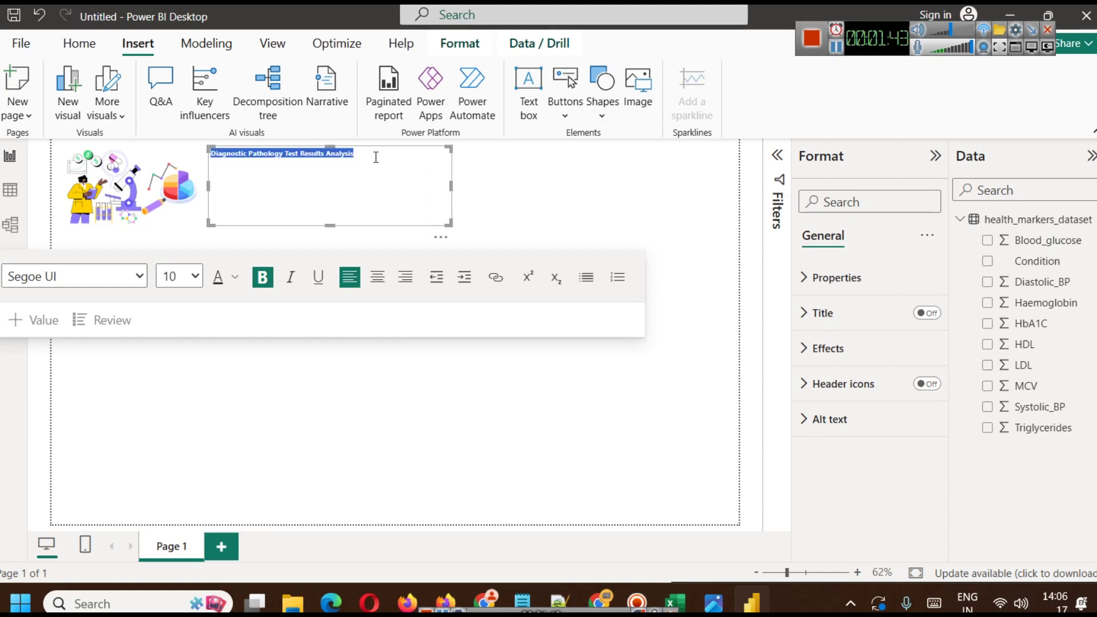
click(375, 278)
drag(451, 185, 750, 182)
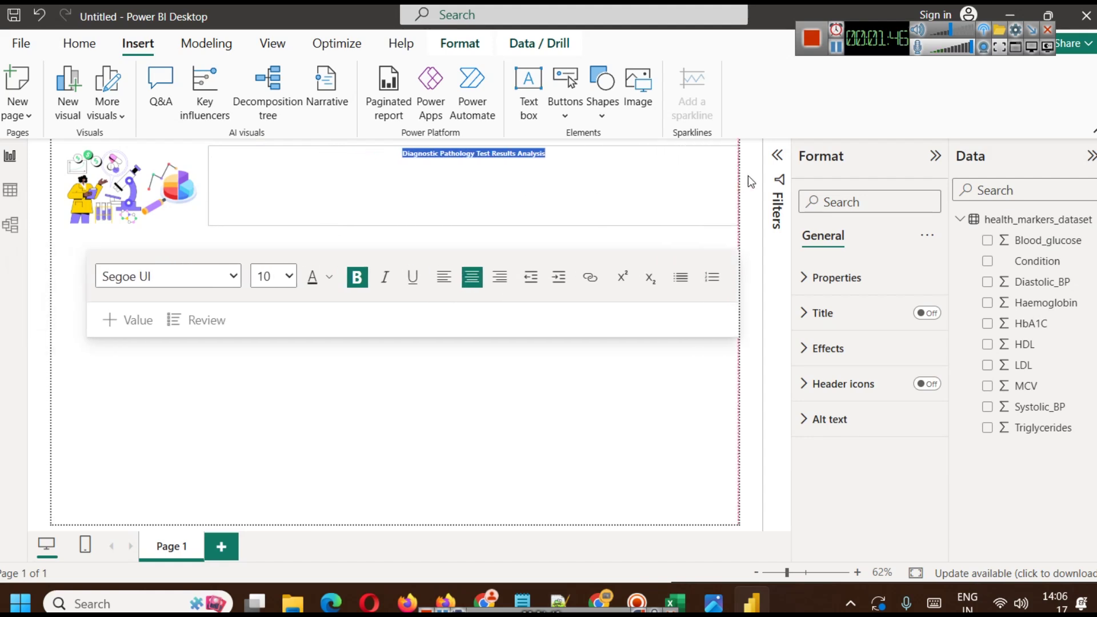
drag(460, 225, 472, 201)
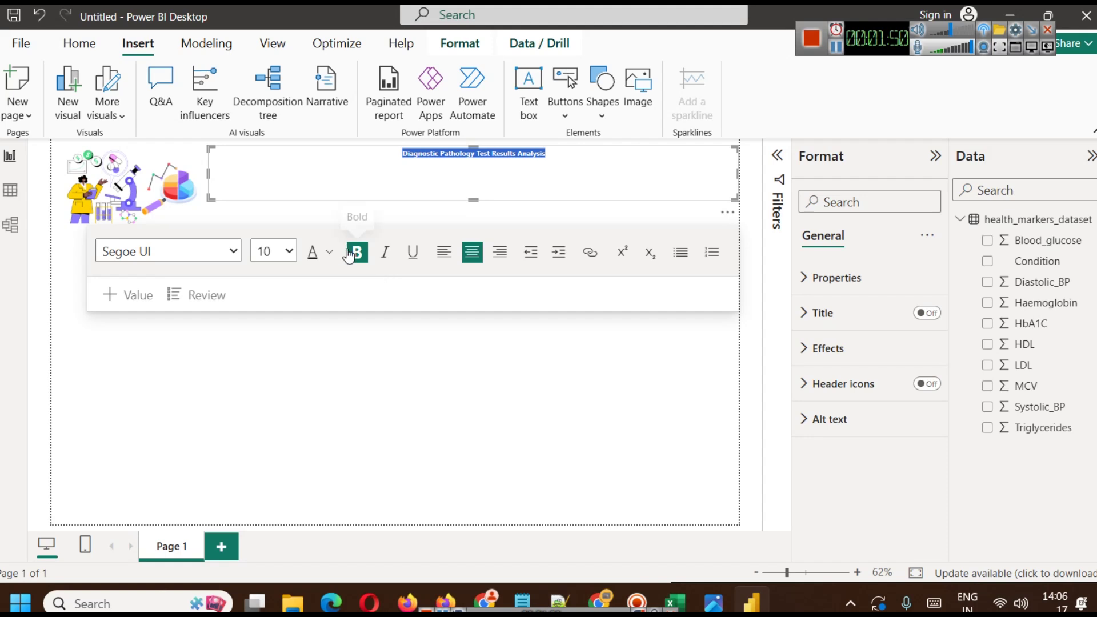
Step: Try a font size of 40 for the title text
click(274, 252)
scroll(272, 541, down, 2)
click(265, 522)
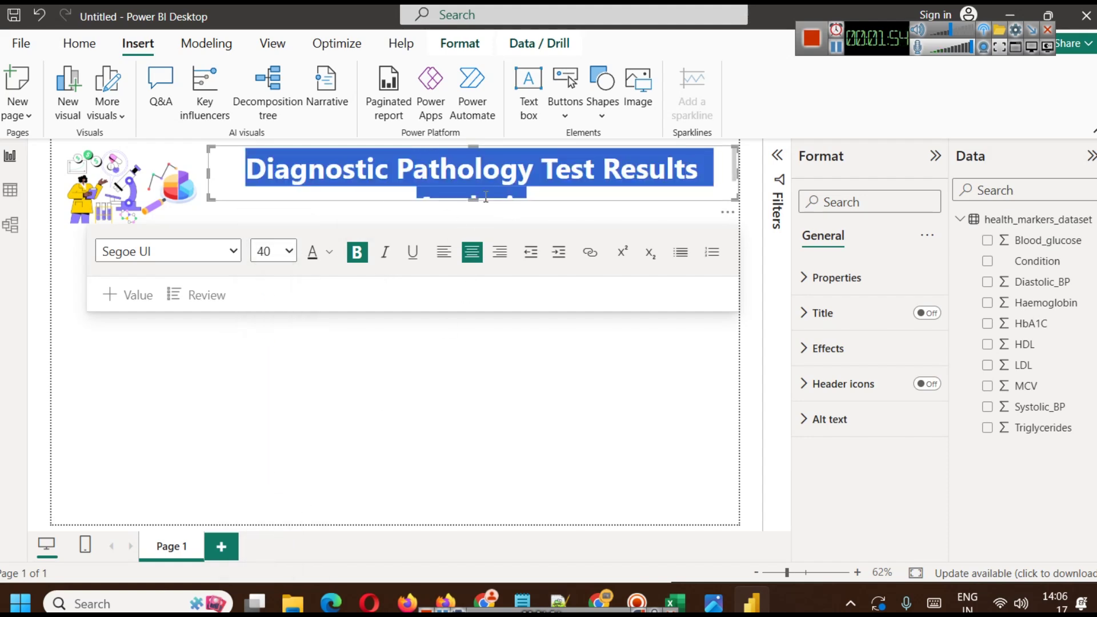
Step: Set the title's font size to 32 and reduce the text box's height to fit a single line
click(292, 252)
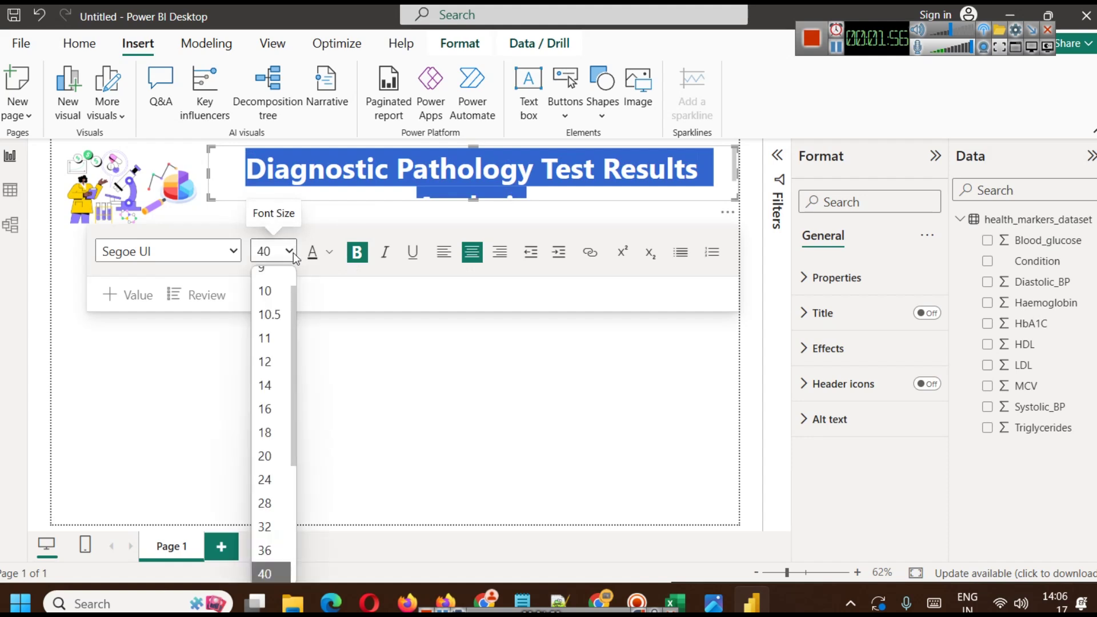
click(263, 527)
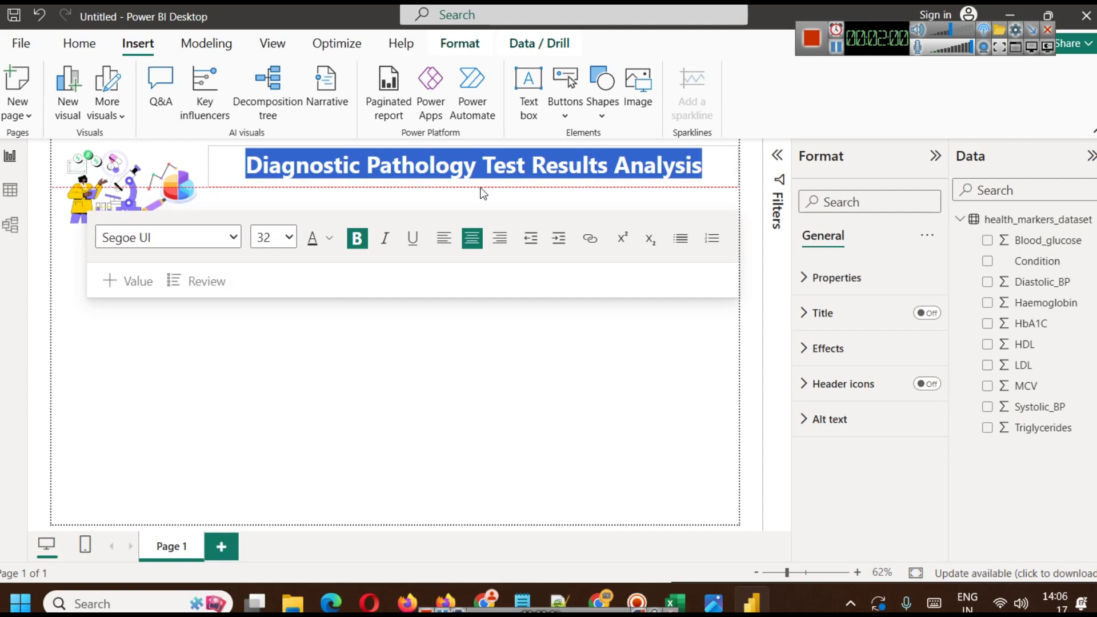
click(497, 438)
Step: Change the title text's font color to the dark purple theme shade
triple_click(450, 166)
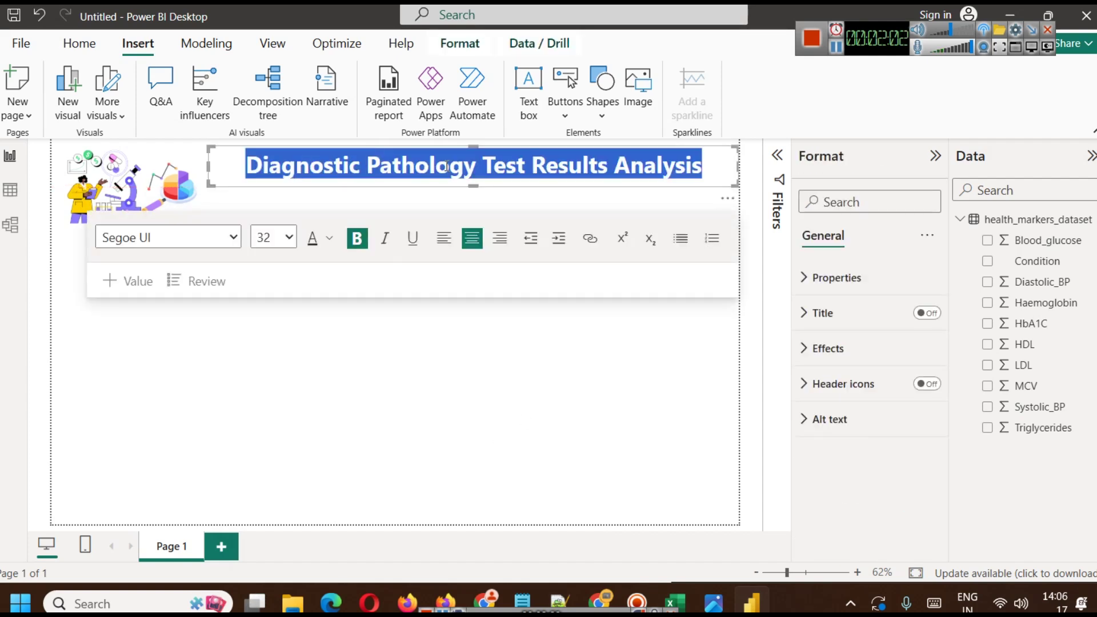
click(329, 238)
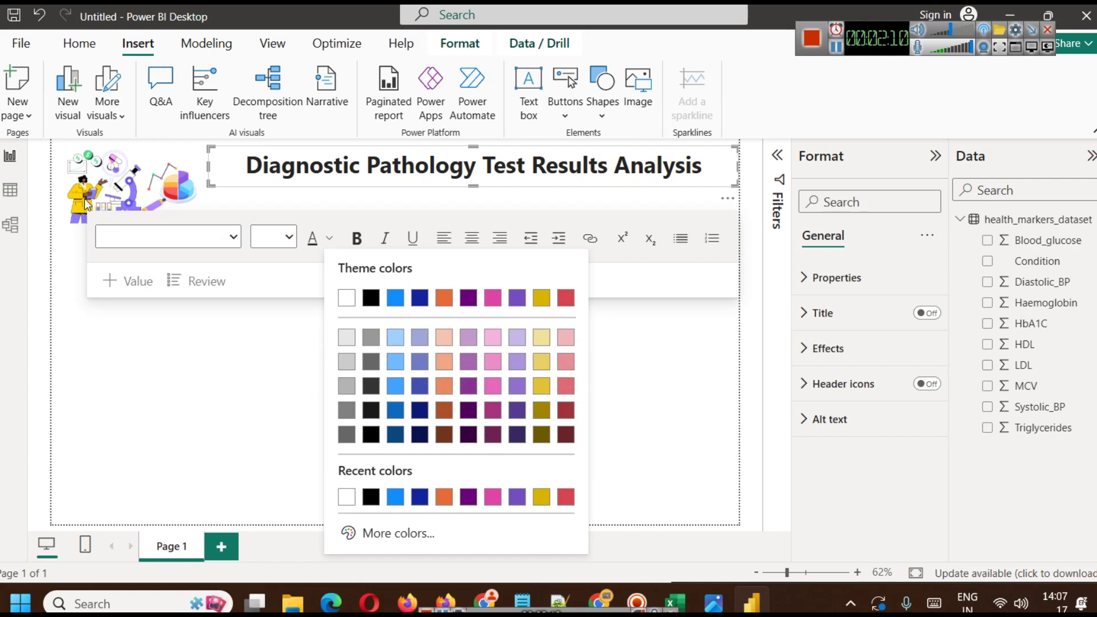
click(517, 416)
click(492, 321)
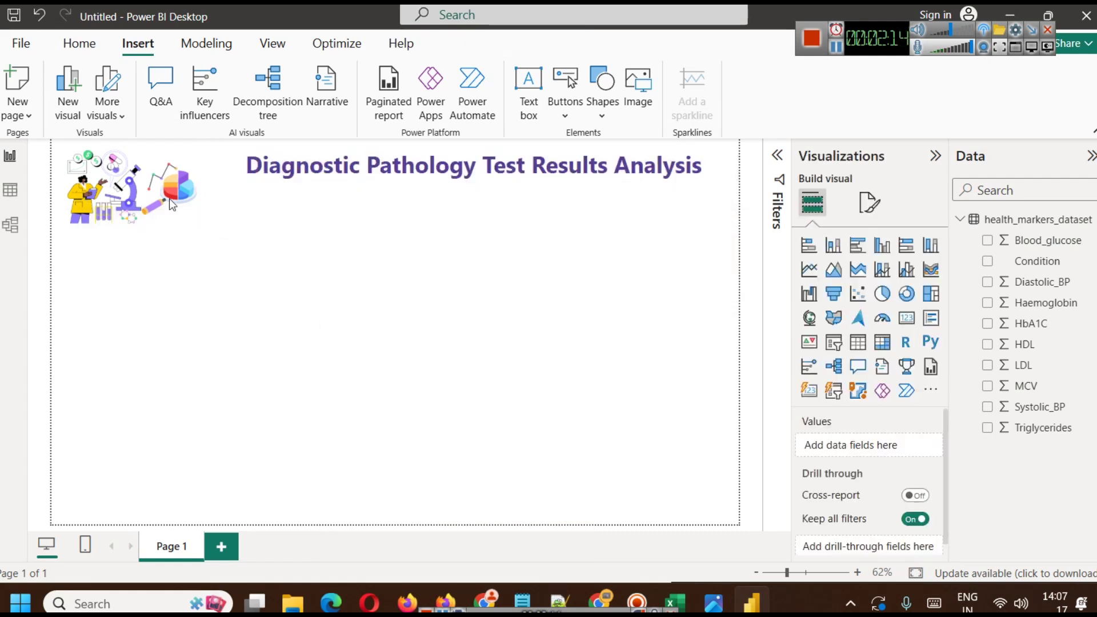
Step: Turn on a shadow for the title text box
click(322, 165)
click(831, 348)
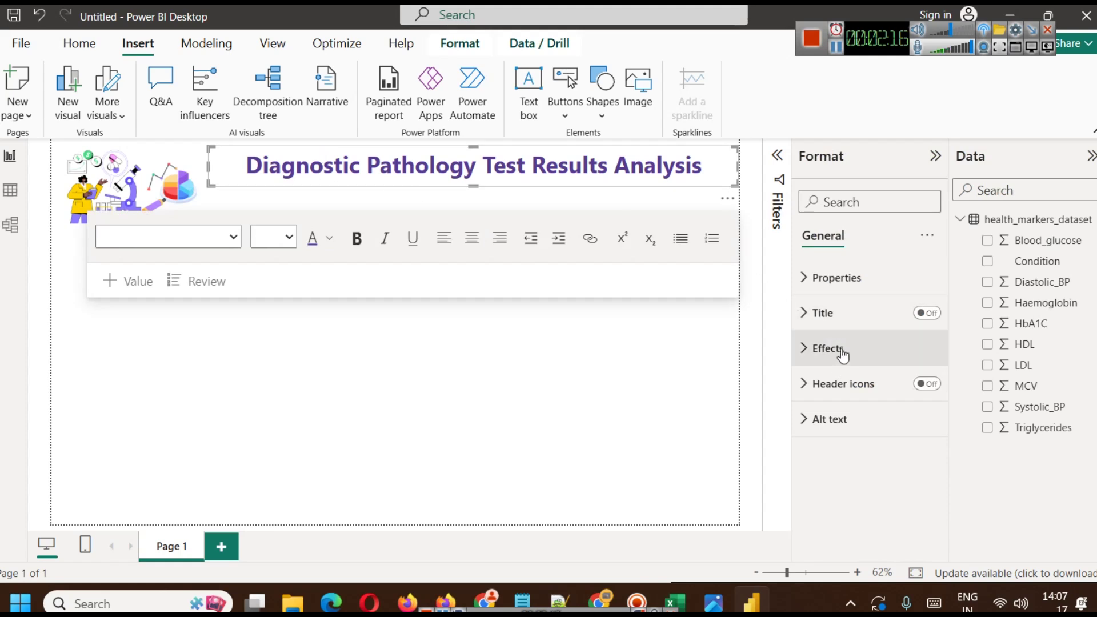
scroll(935, 459, down, 2)
scroll(936, 458, down, 1)
click(920, 487)
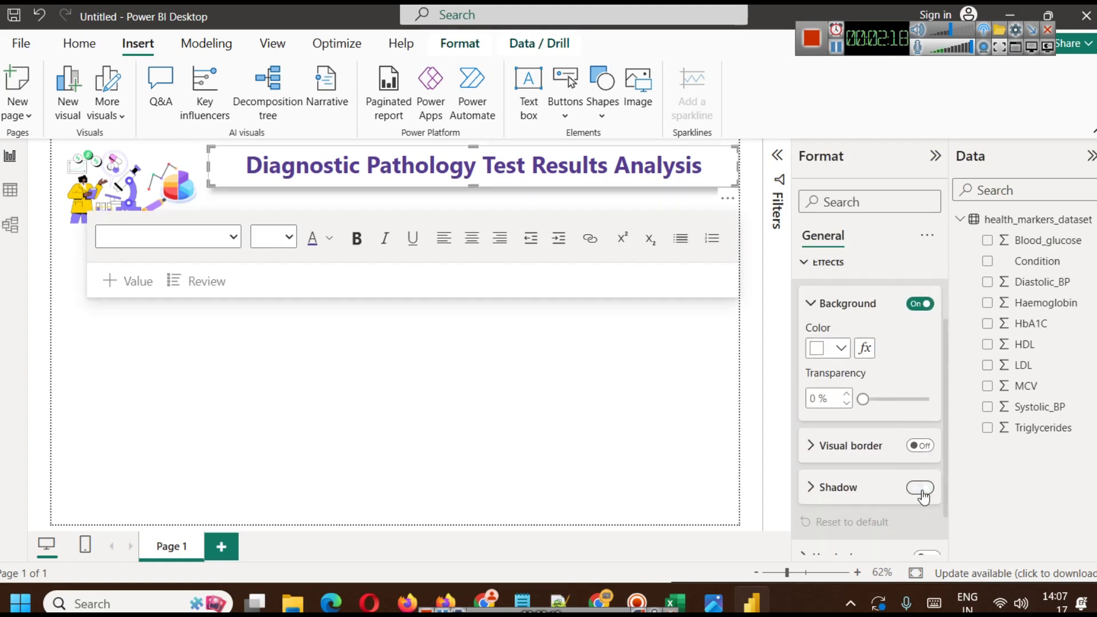
Step: Give the title text box a light purple visual border with 12 px rounded corners
click(920, 446)
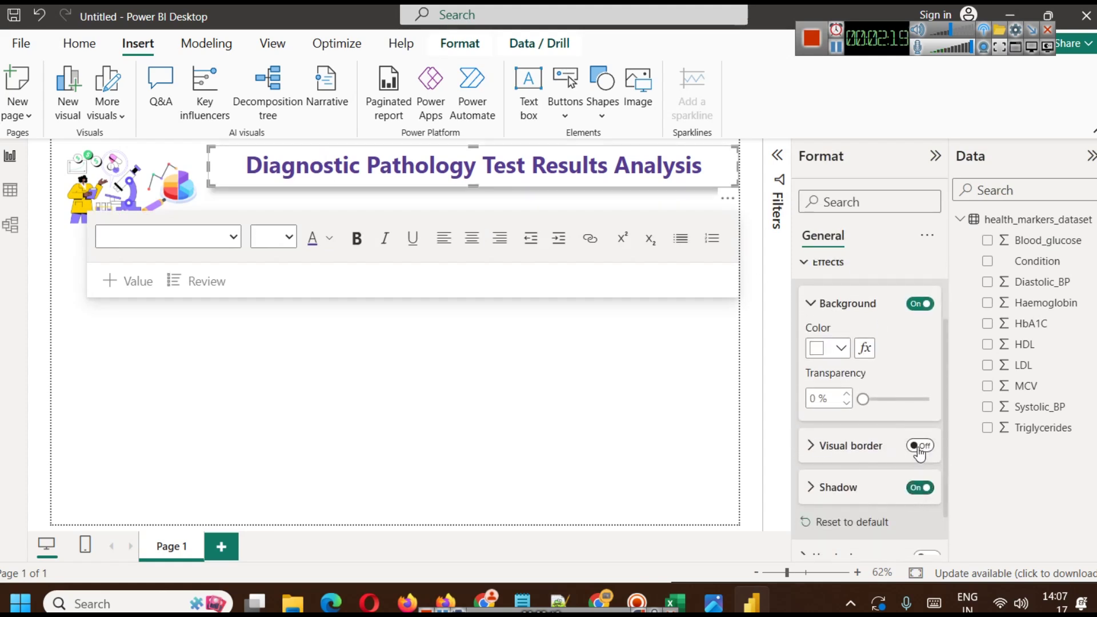
click(811, 446)
click(840, 490)
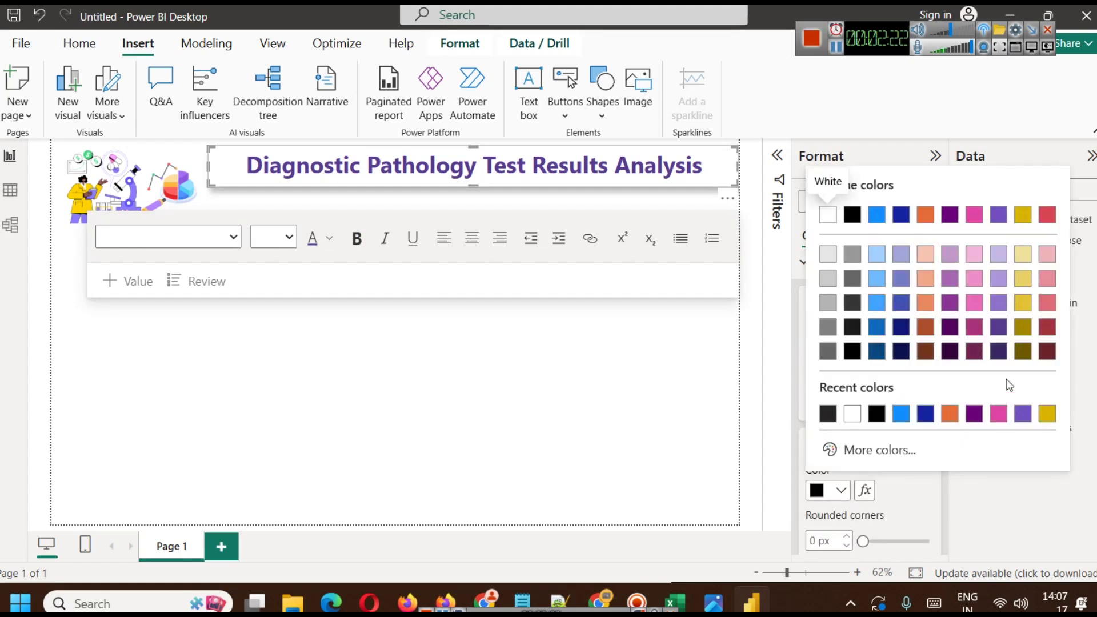
click(1001, 256)
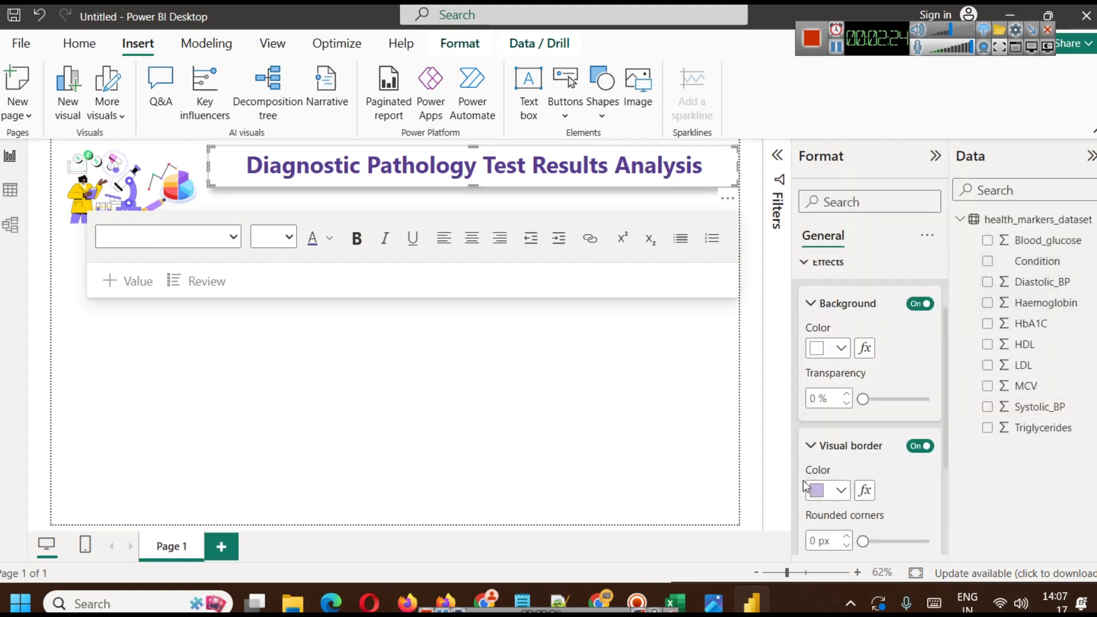
click(807, 540)
text(12)
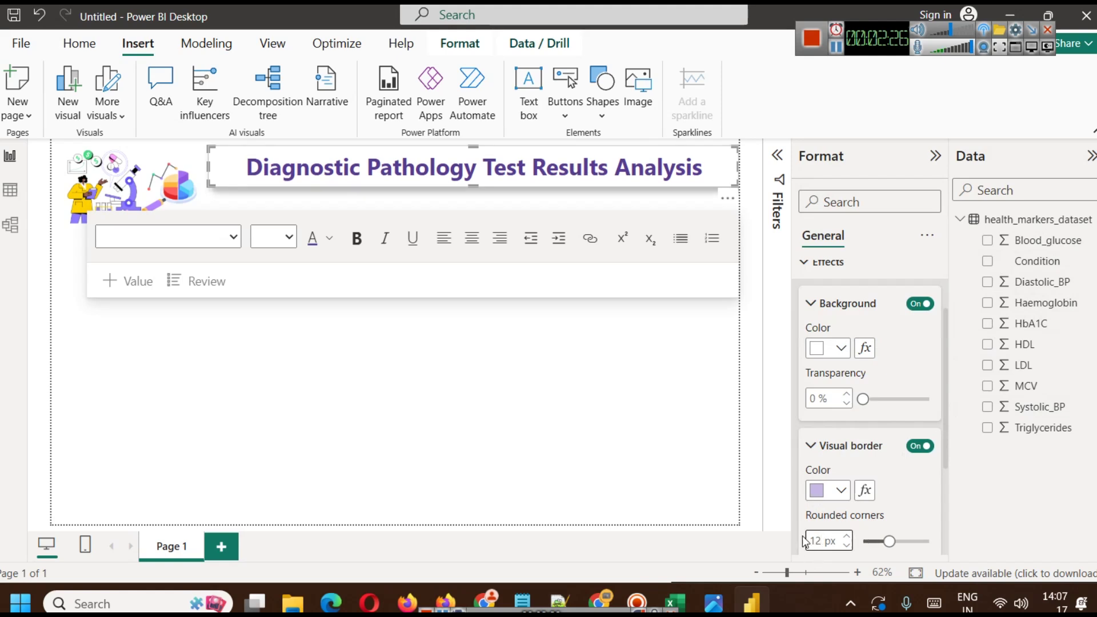
click(448, 307)
Step: Move the title text box slightly left, away from the page's right edge
click(400, 152)
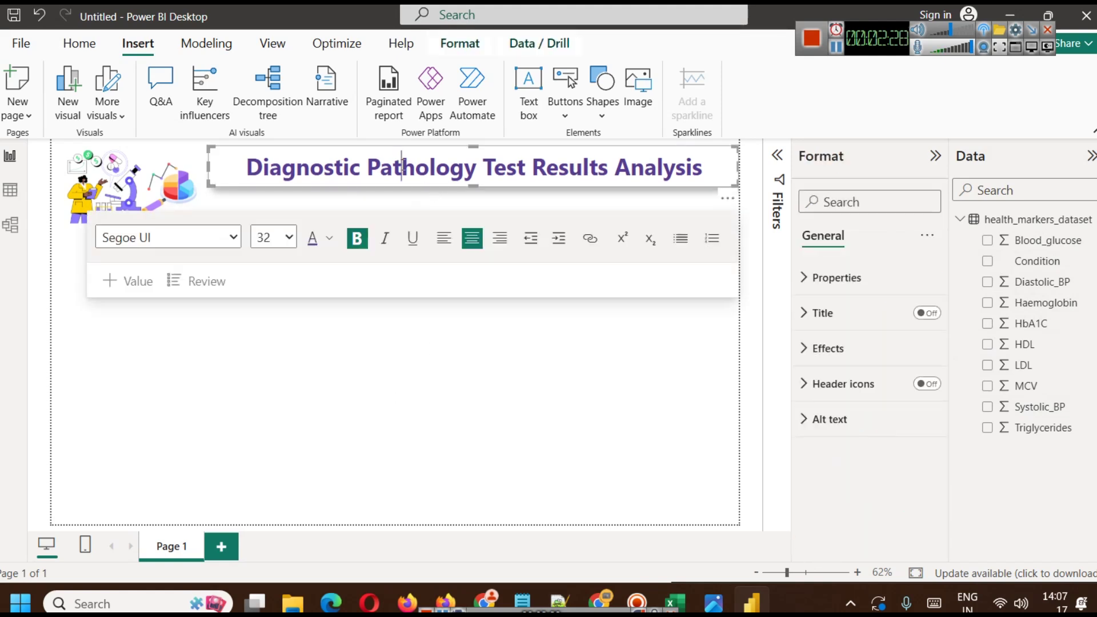
drag(709, 185, 698, 183)
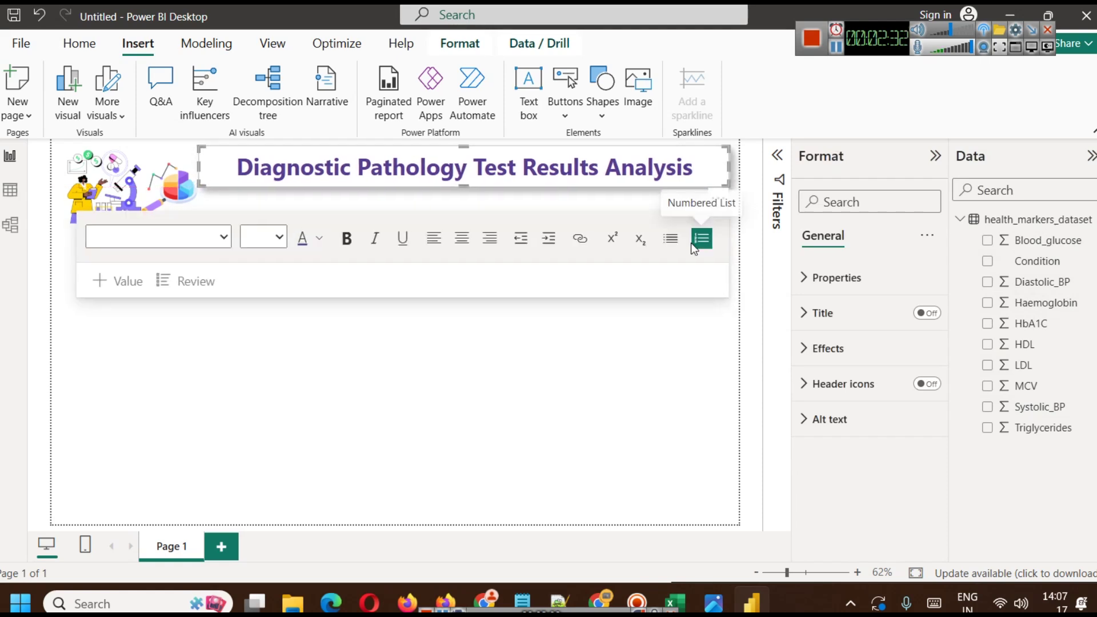
click(615, 407)
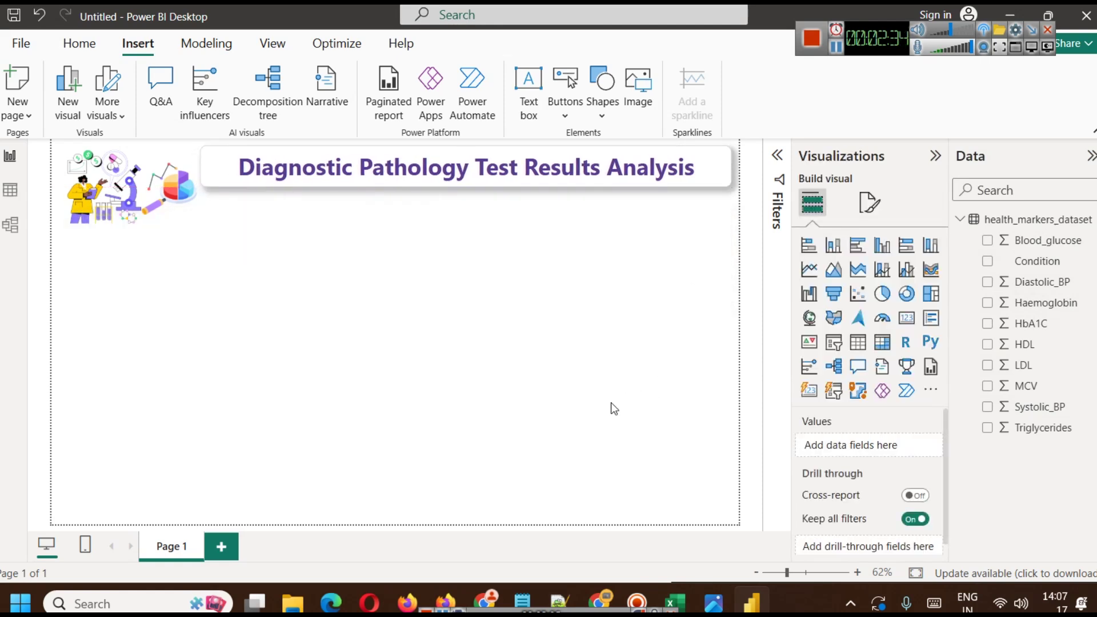
Step: Turn on a shadow for the header picture
click(152, 189)
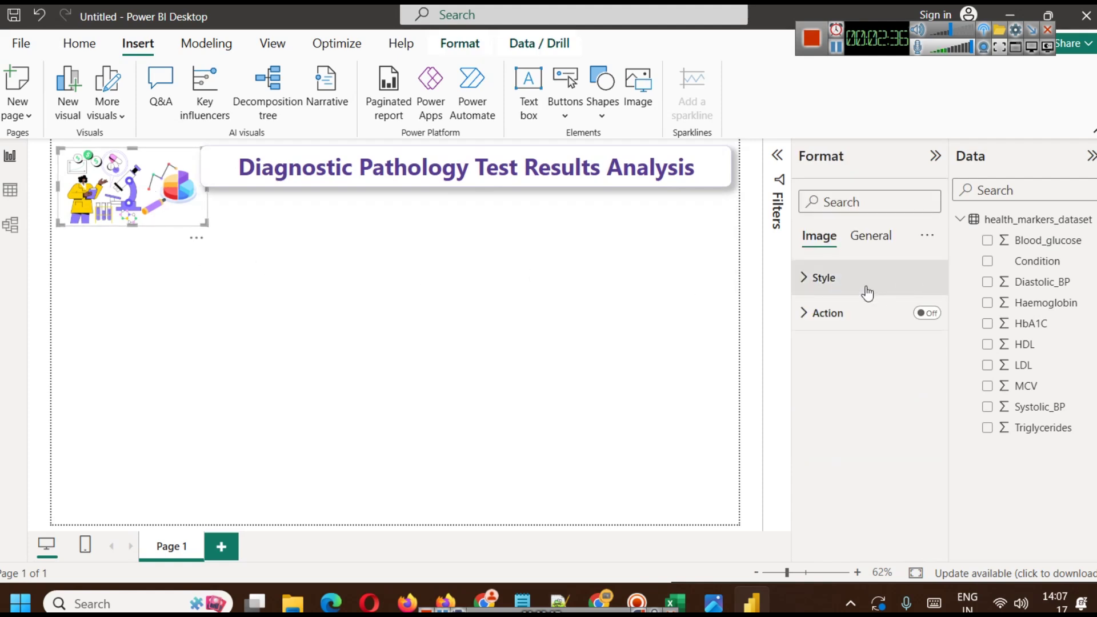
click(872, 237)
click(862, 351)
scroll(861, 403, down, 3)
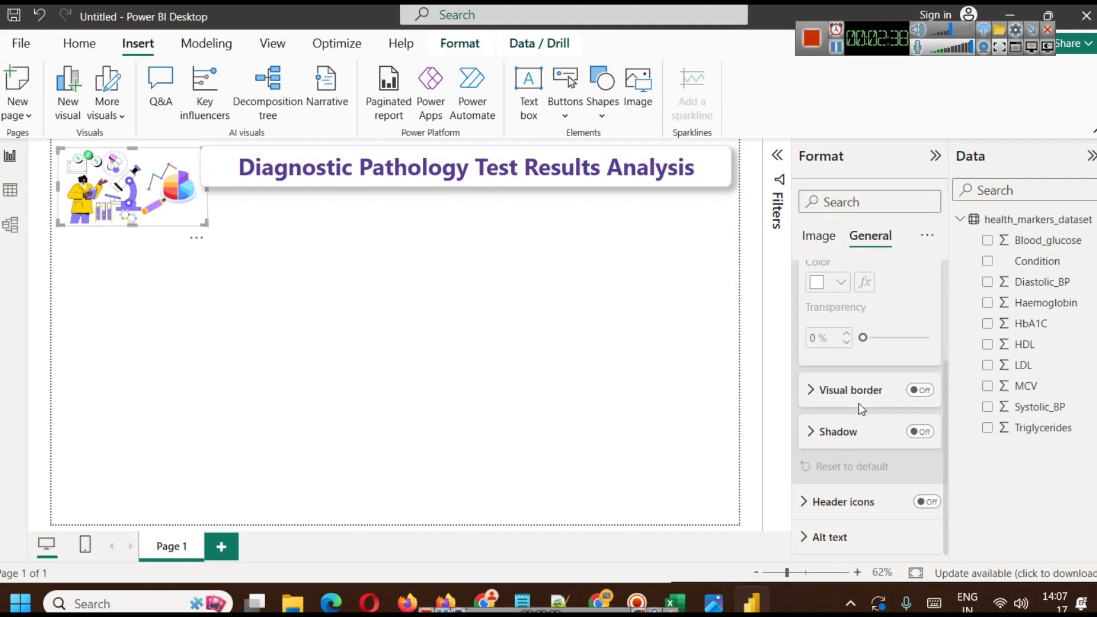
click(920, 431)
click(258, 303)
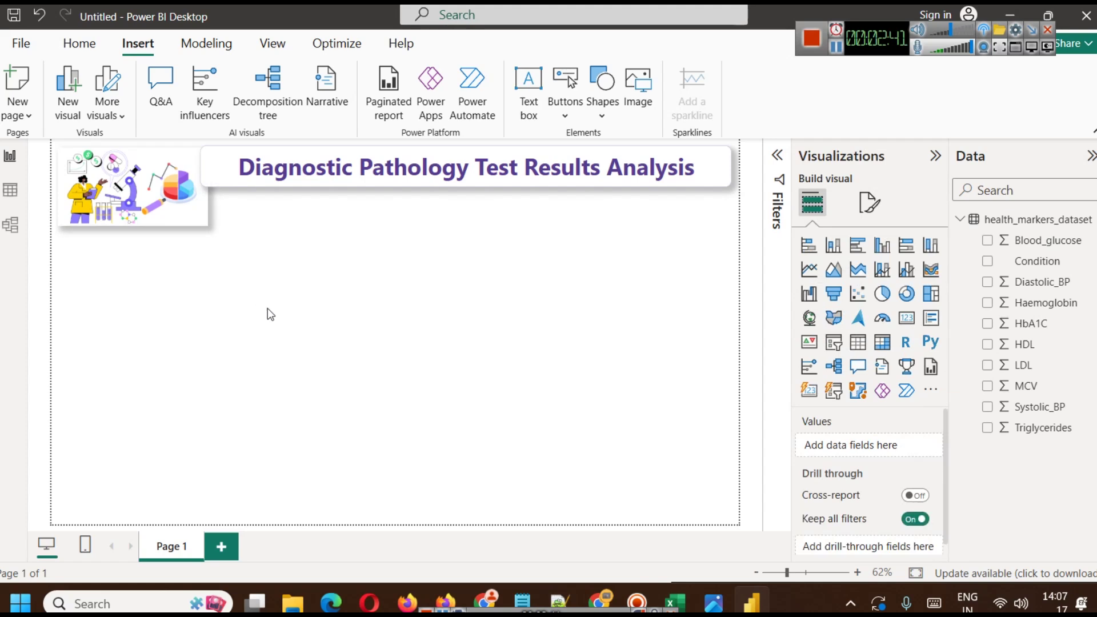
Step: Narrow the title text box from its left side to leave a small gap beside the picture
click(203, 167)
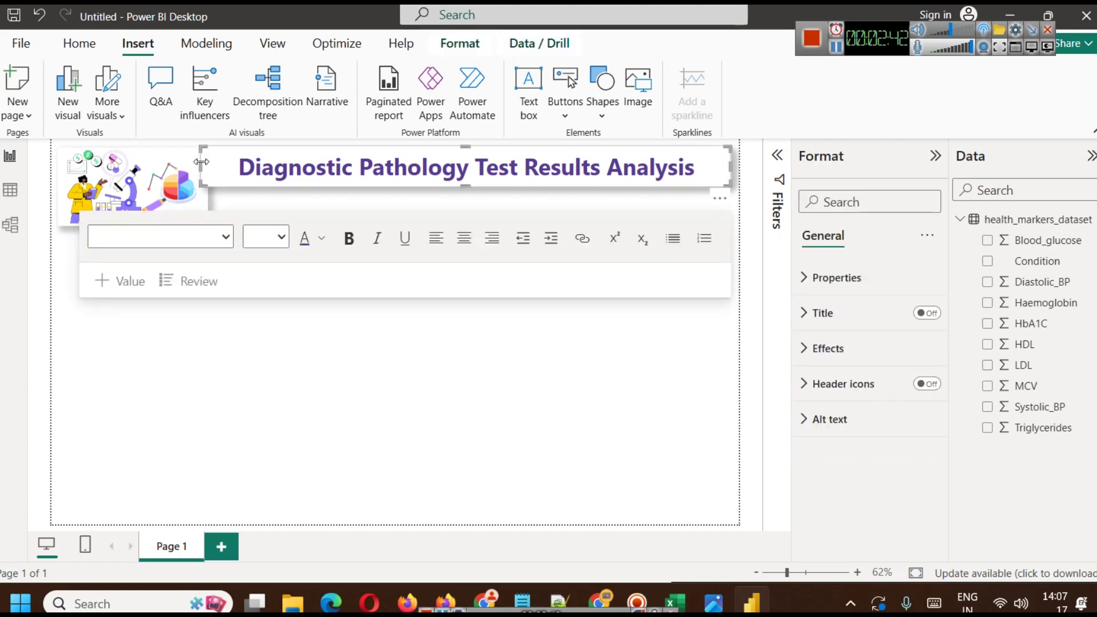
drag(201, 163, 216, 163)
click(290, 456)
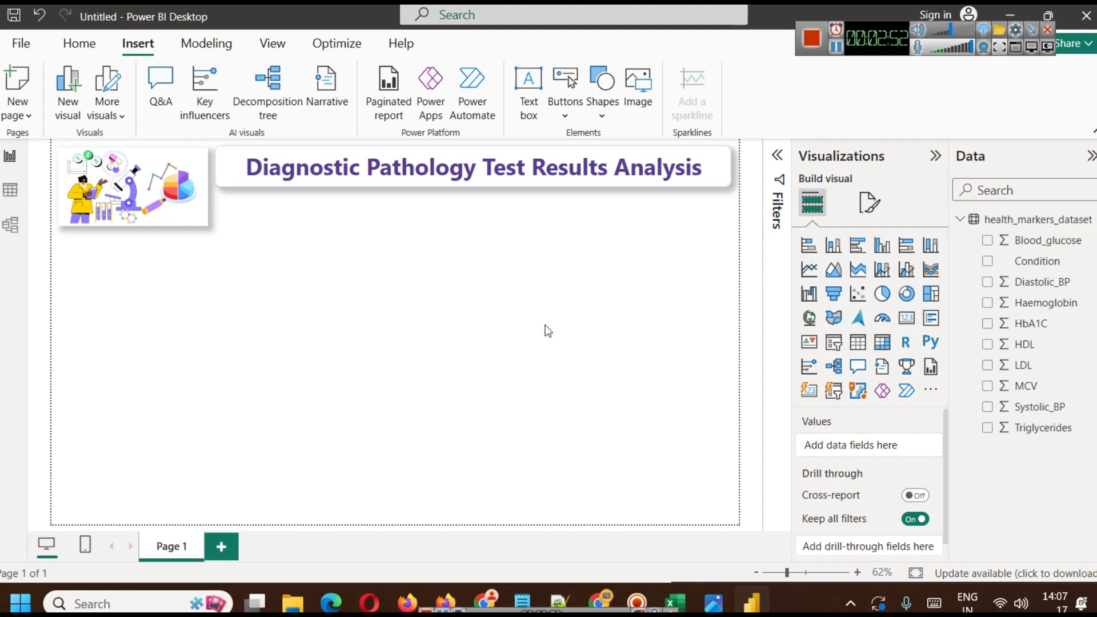
Step: Save the report as "Diagnostic Pathoglogy" and look over the dataset's columns in the table view
key(ctrl+s)
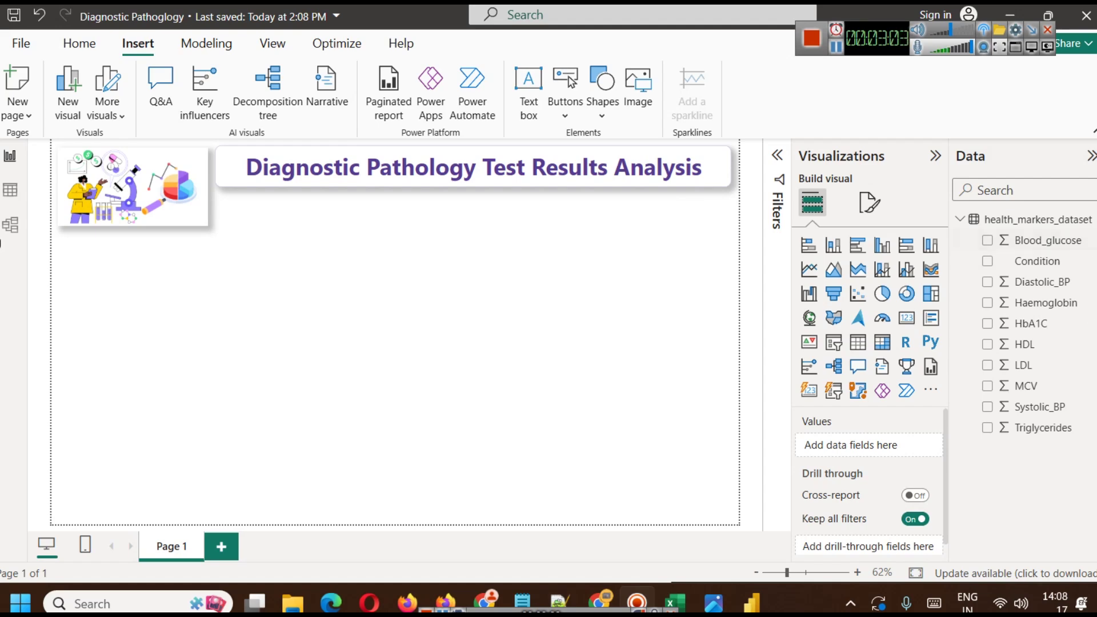
click(12, 192)
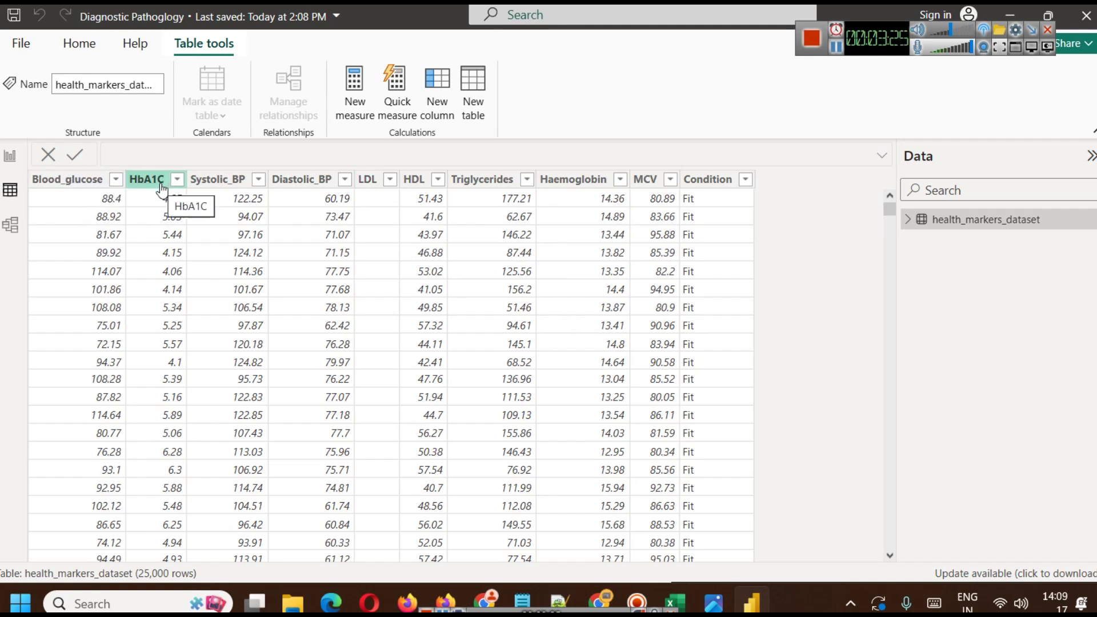
click(11, 156)
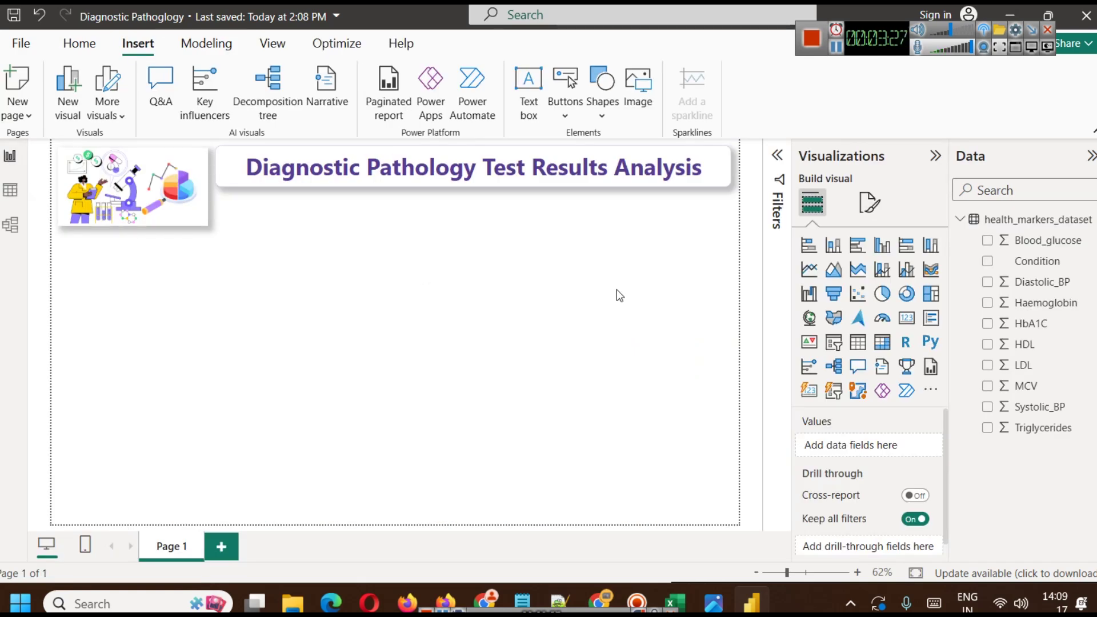
Step: Add a small card visual directly beneath the title's left end and narrow it
click(910, 321)
drag(156, 324, 290, 251)
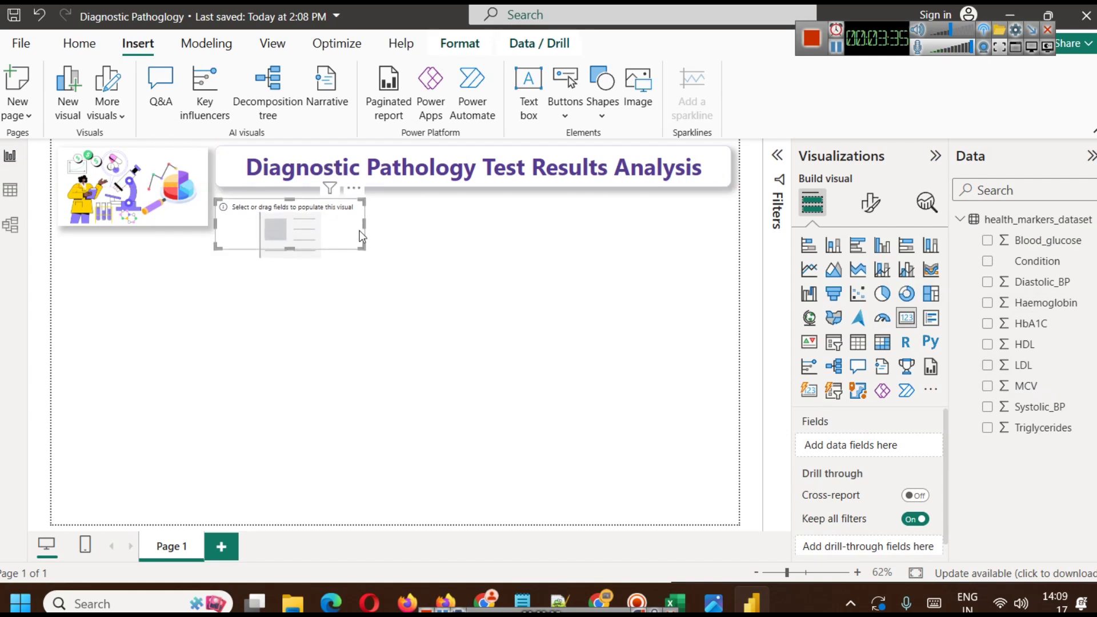
drag(364, 239, 320, 218)
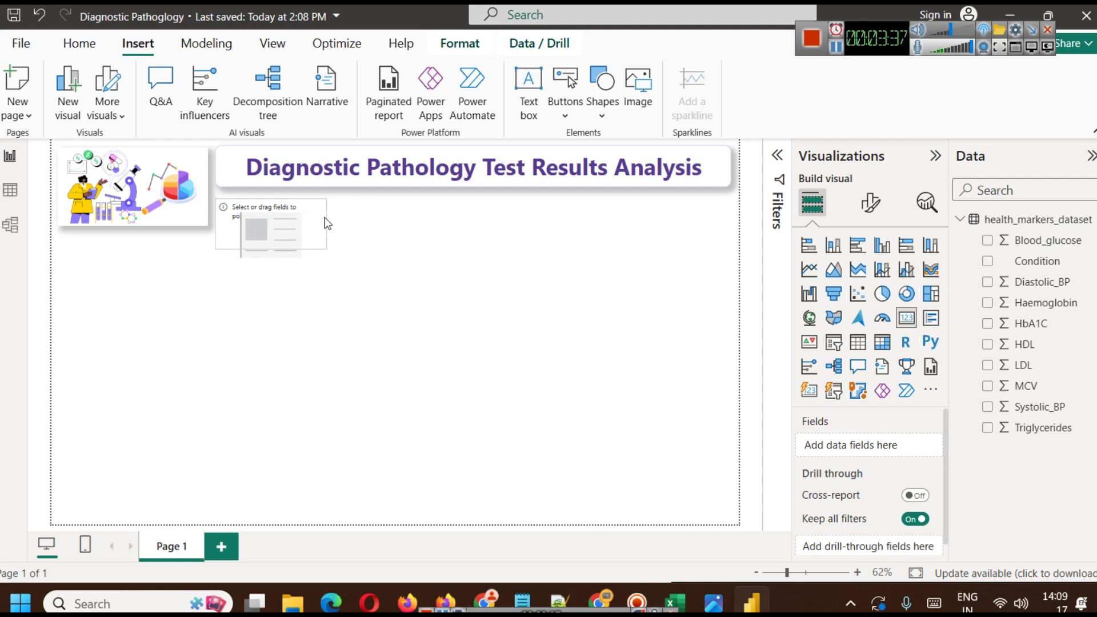
click(479, 260)
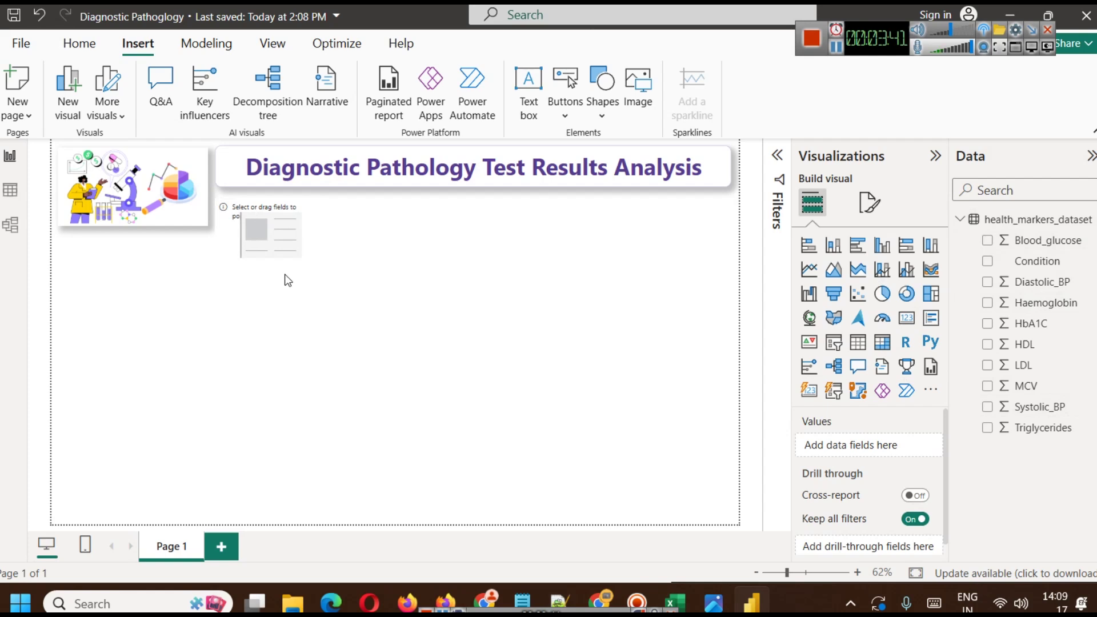
Step: Assign Blood_glucose to the card and summarize it as Average
click(300, 234)
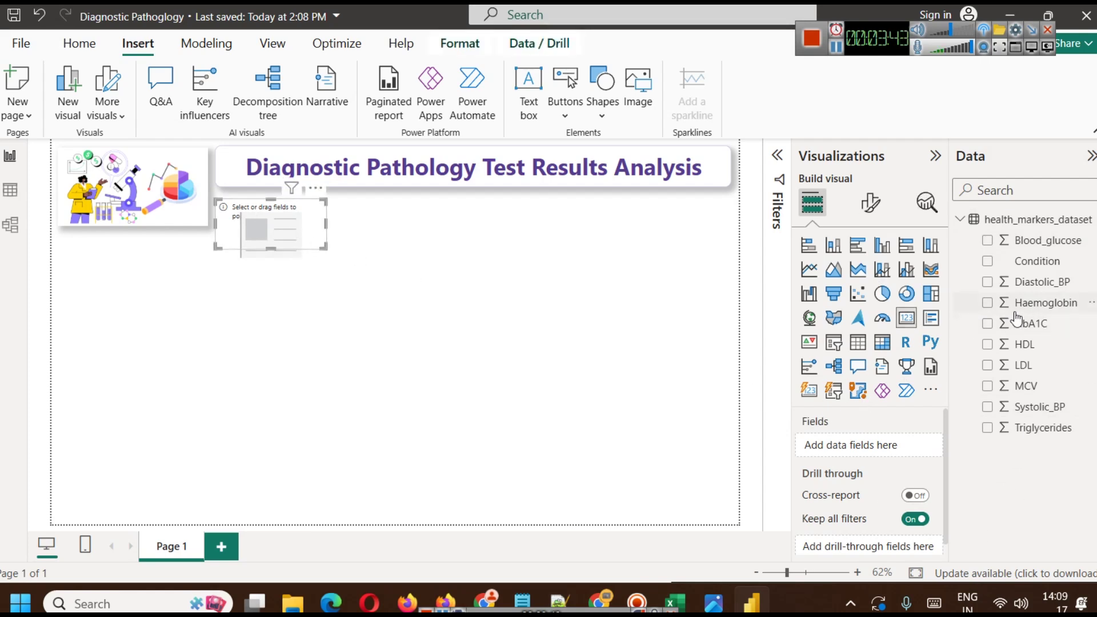
drag(1037, 240, 892, 445)
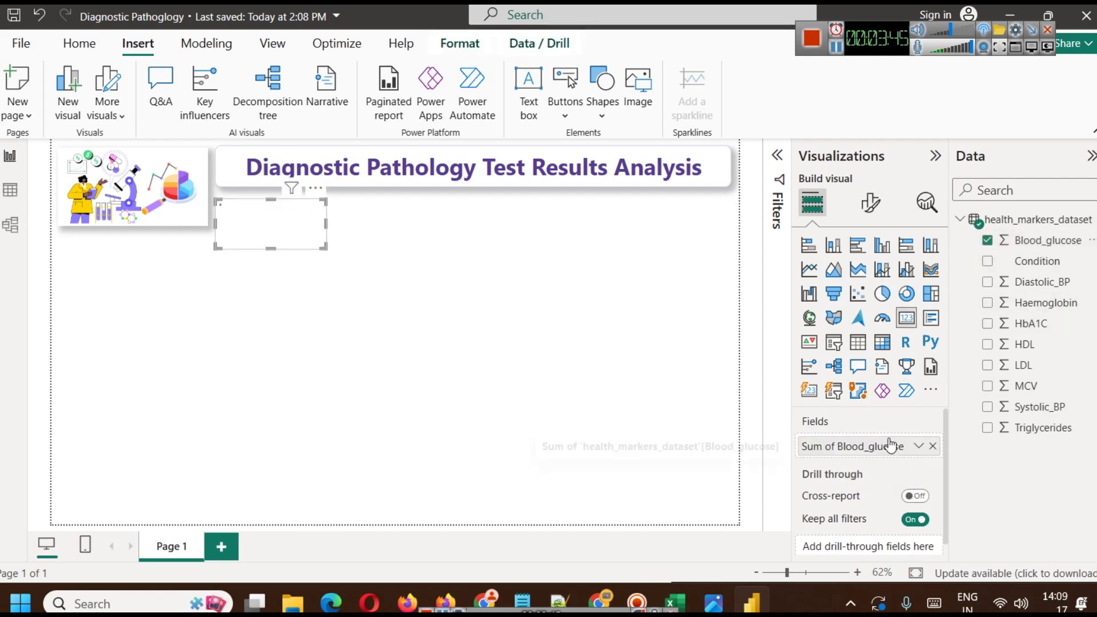
click(919, 446)
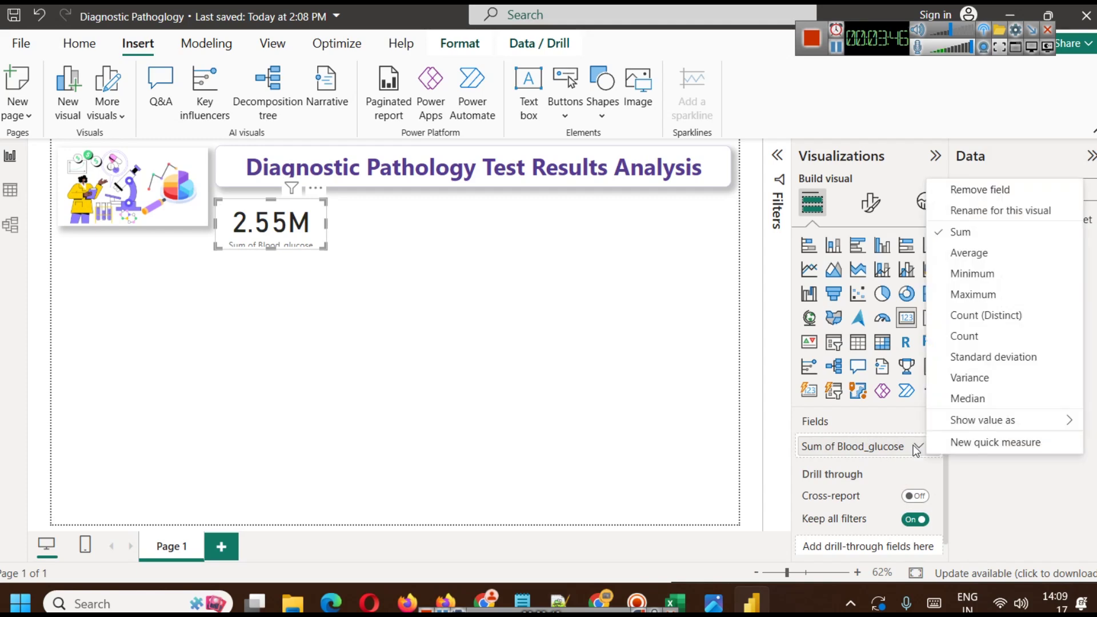
click(972, 251)
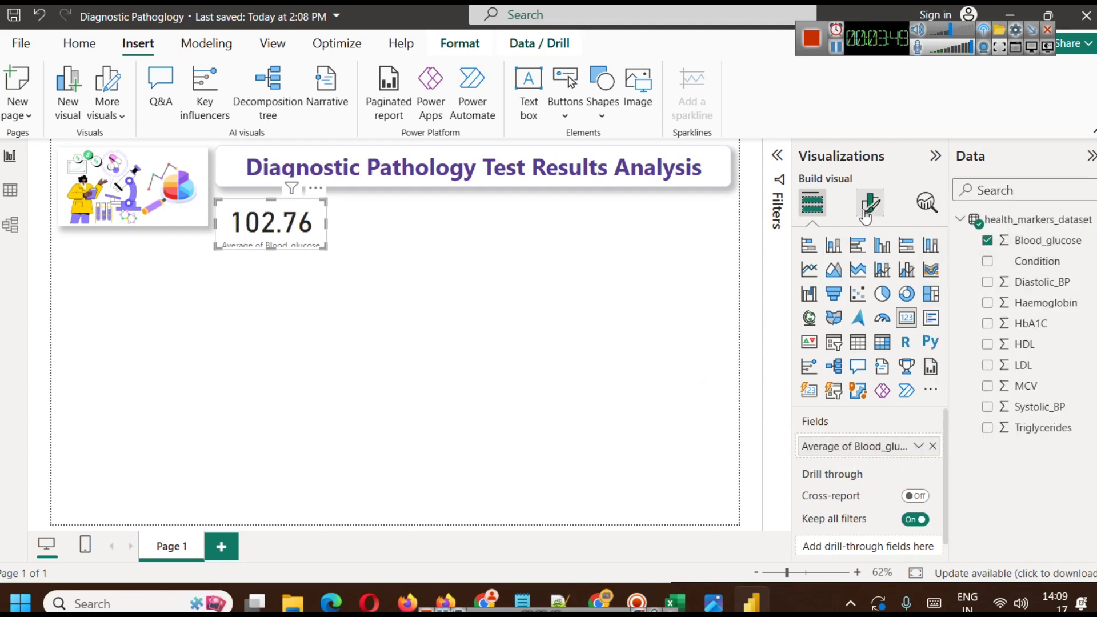
Step: Set the font size of the blood glucose card's callout value to 24
click(882, 216)
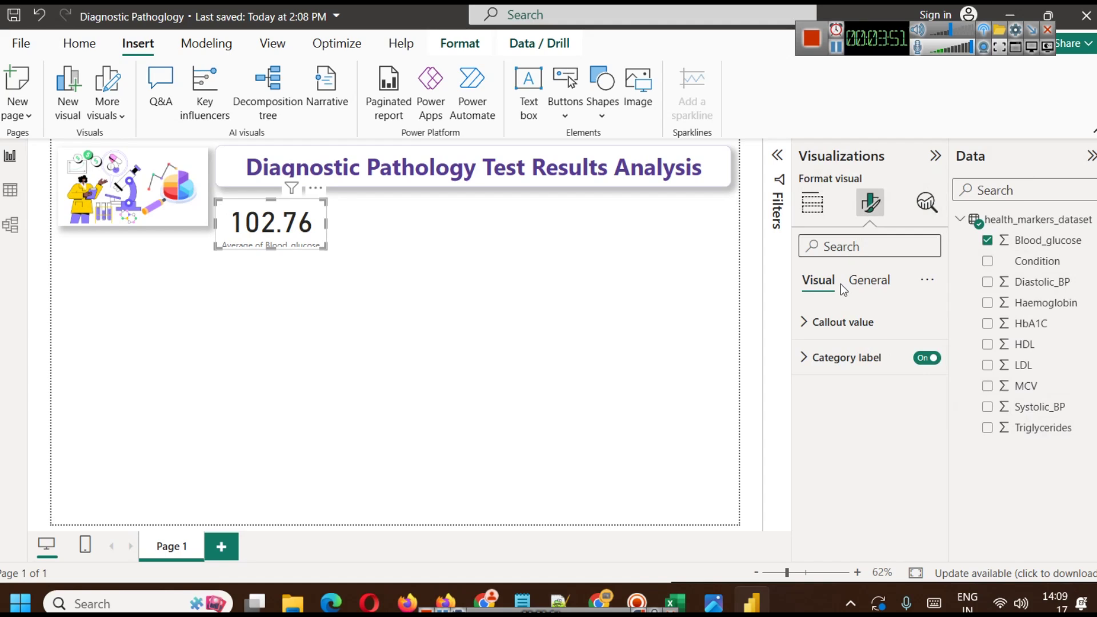
click(864, 323)
click(908, 382)
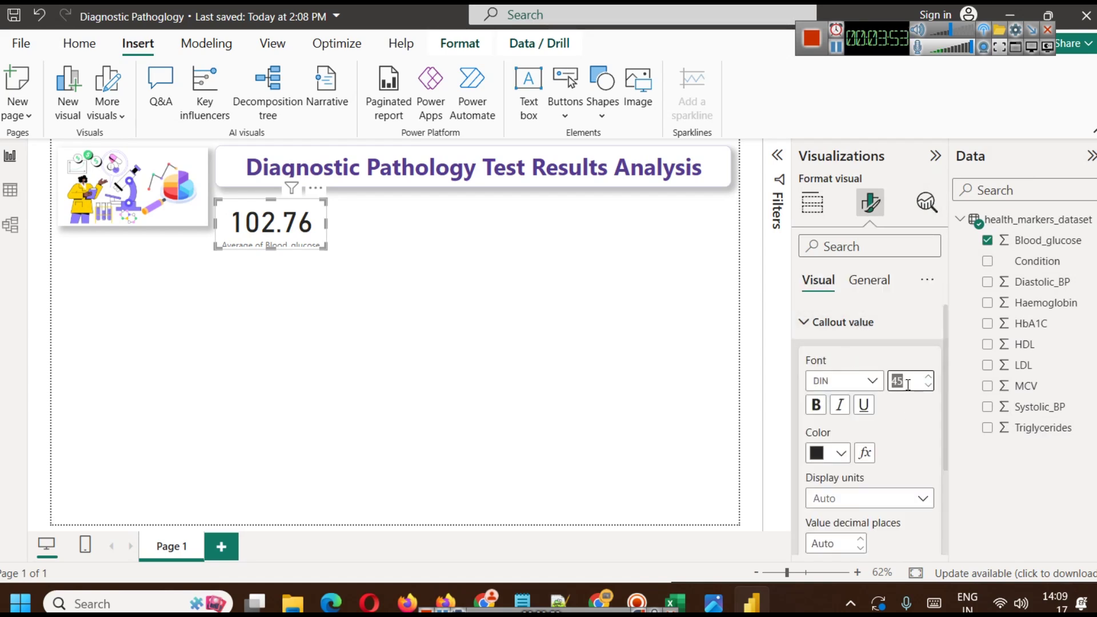
text(22)
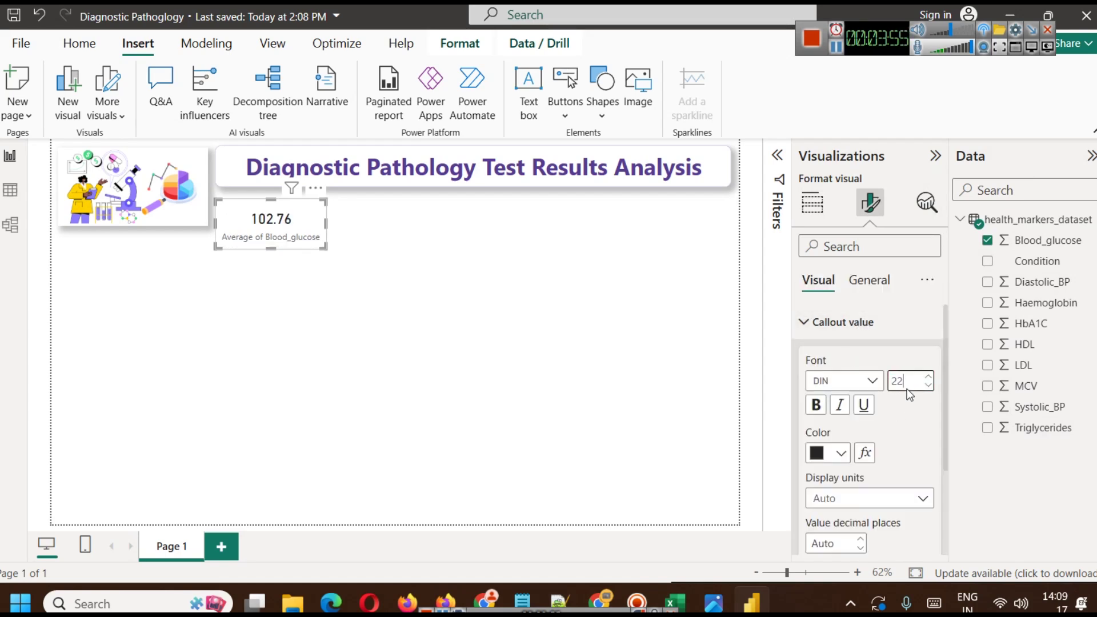
click(928, 377)
click(929, 377)
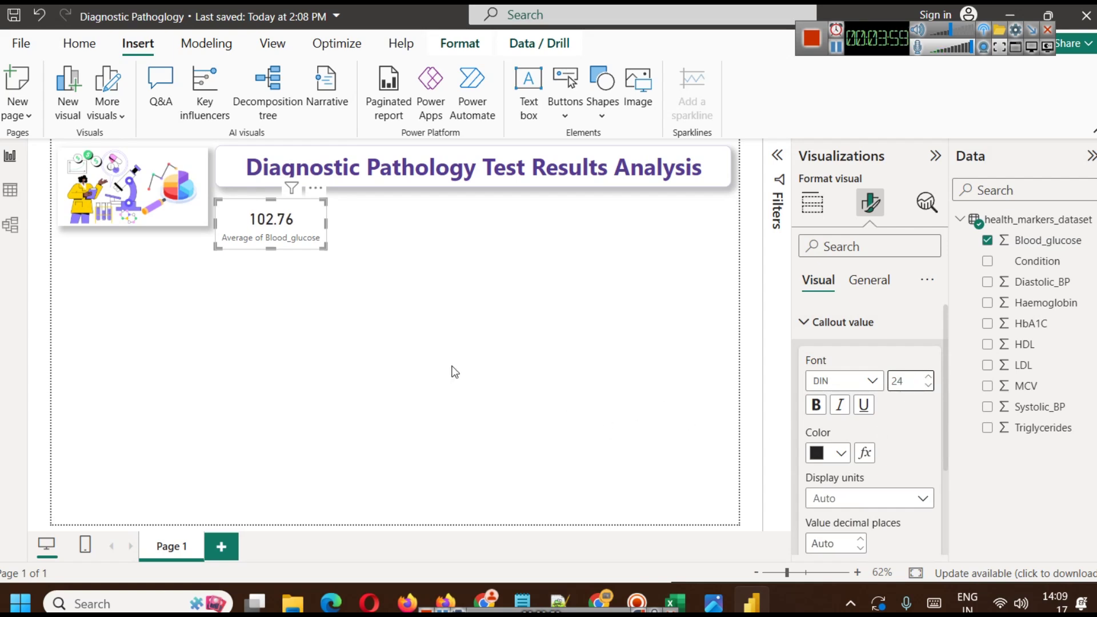
click(869, 281)
click(866, 331)
click(865, 329)
click(862, 363)
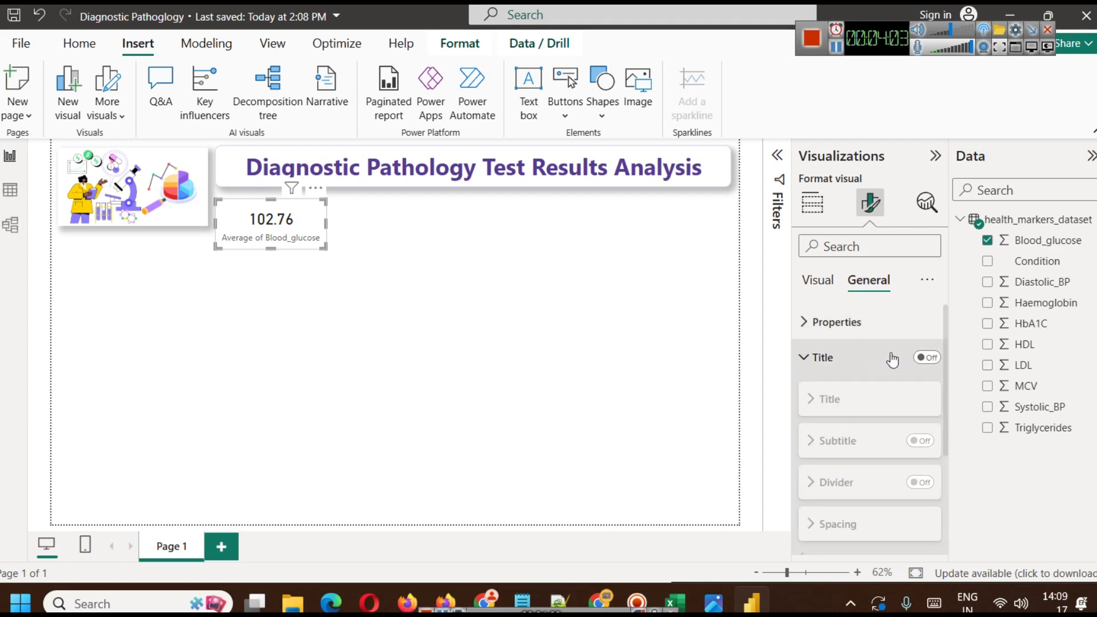
click(927, 357)
click(924, 358)
Step: Turn off the category label on the blood glucose card
click(818, 280)
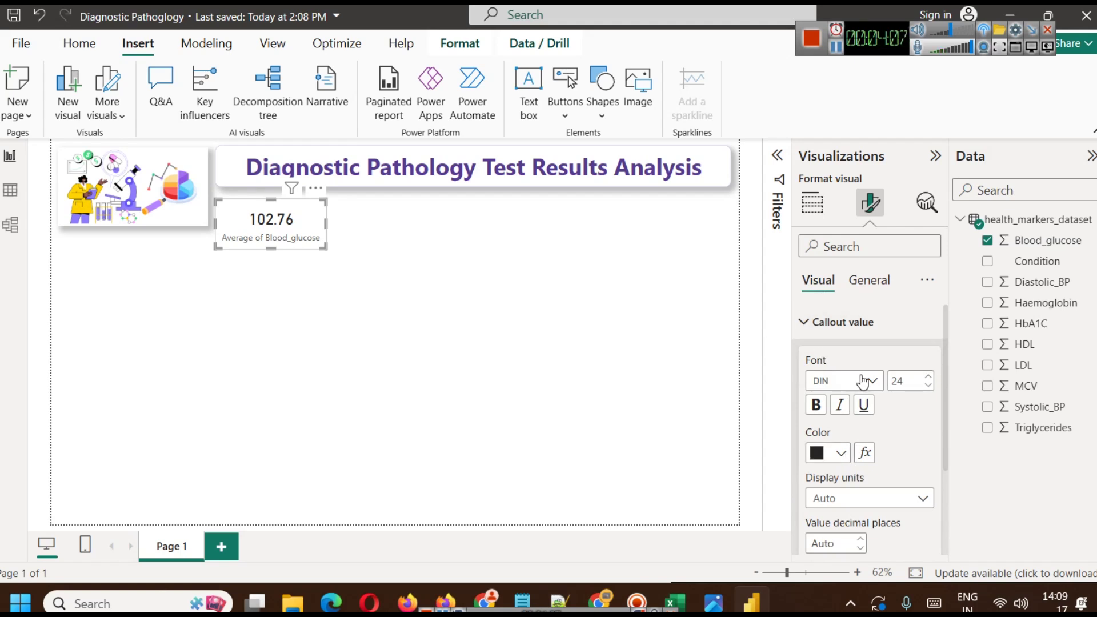
click(860, 321)
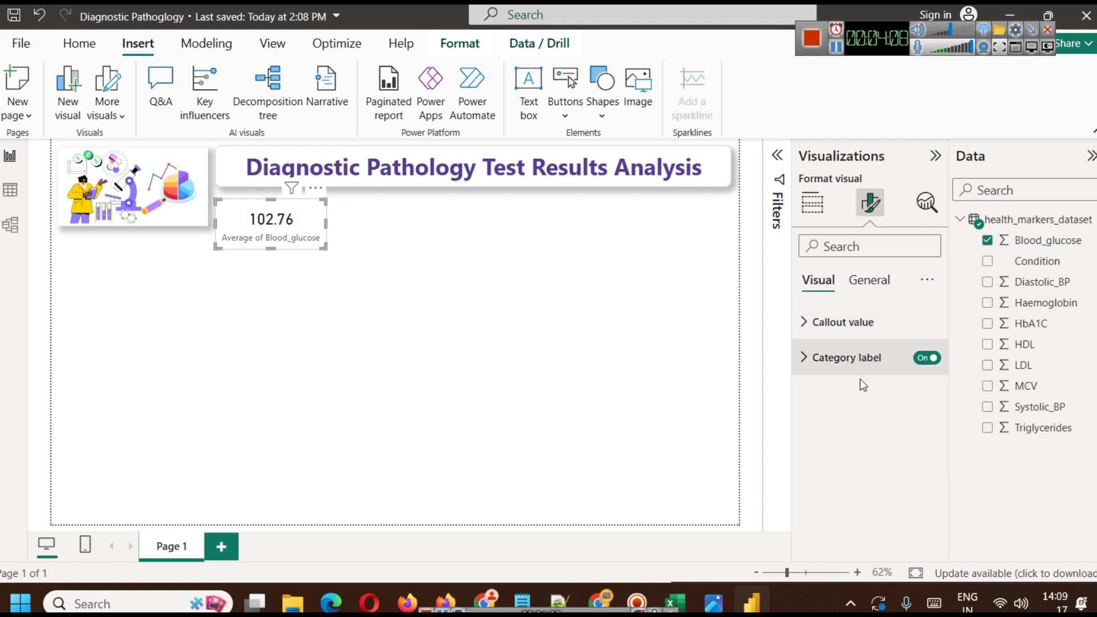
click(927, 359)
click(866, 282)
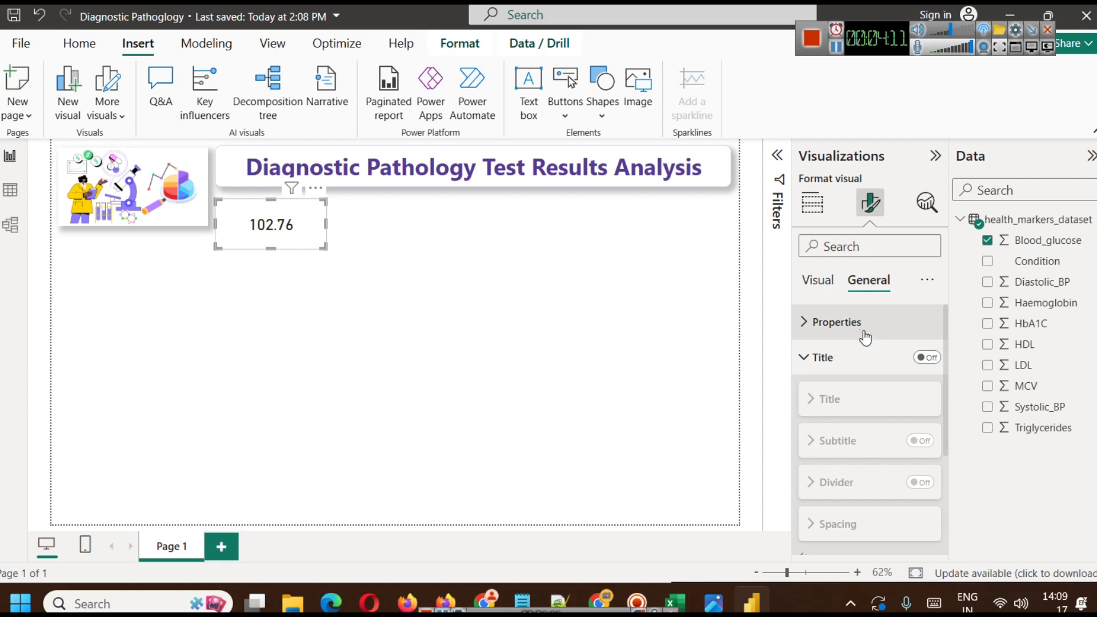
Step: Turn on the blood glucose card's title and set its text to Glucose
click(926, 358)
click(840, 442)
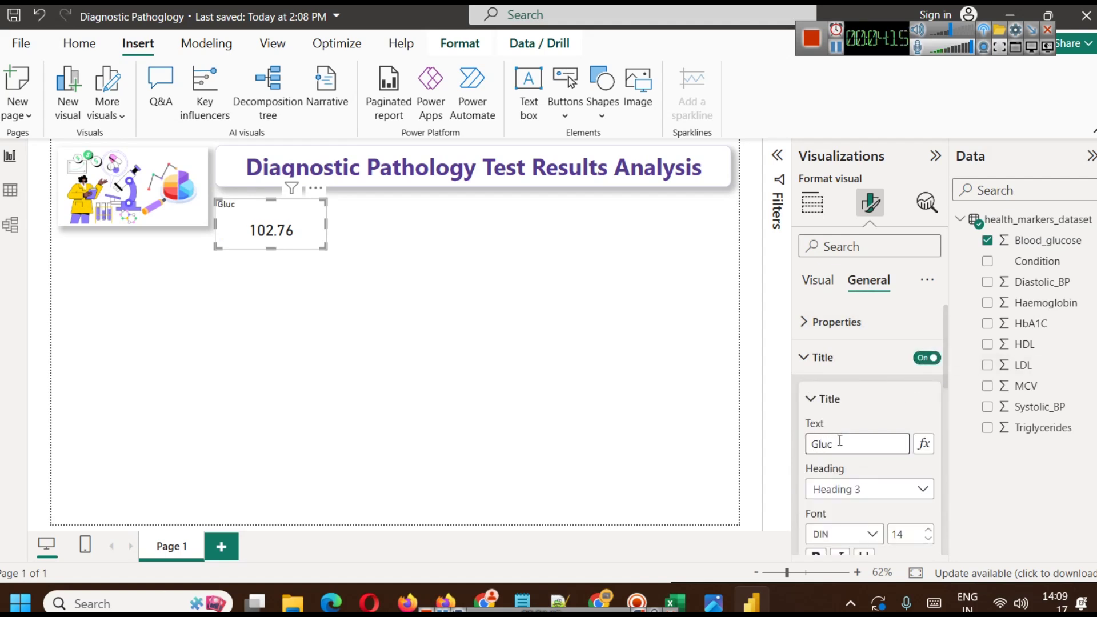
click(393, 369)
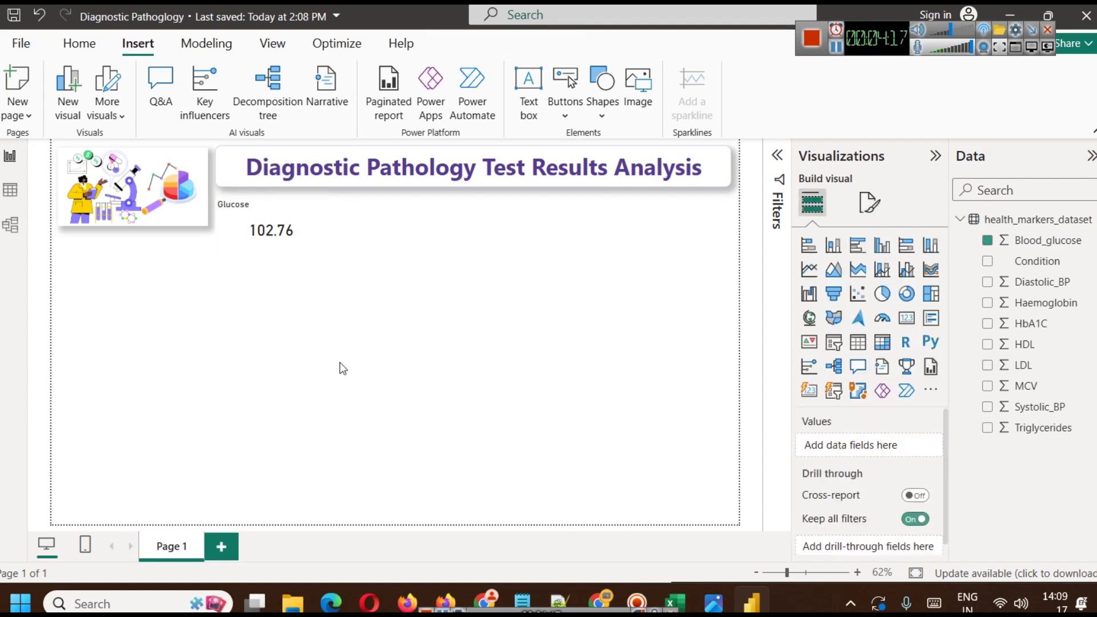
Step: Center the Glucose card's title horizontally and change its text color to dark purple
click(229, 229)
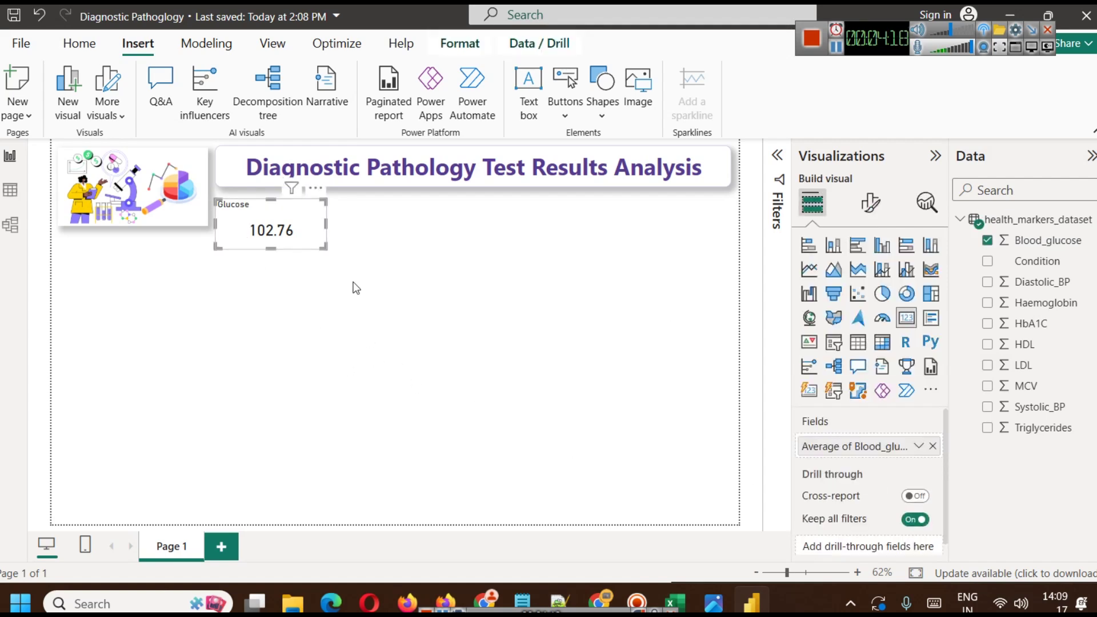
click(870, 203)
click(868, 281)
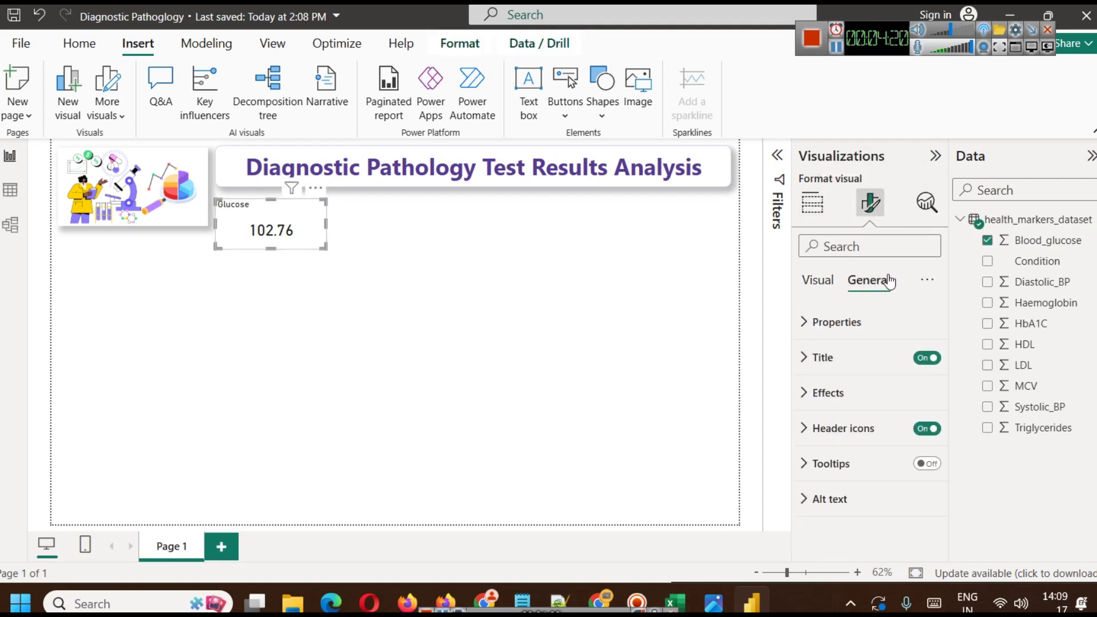
click(849, 371)
scroll(863, 386, down, 3)
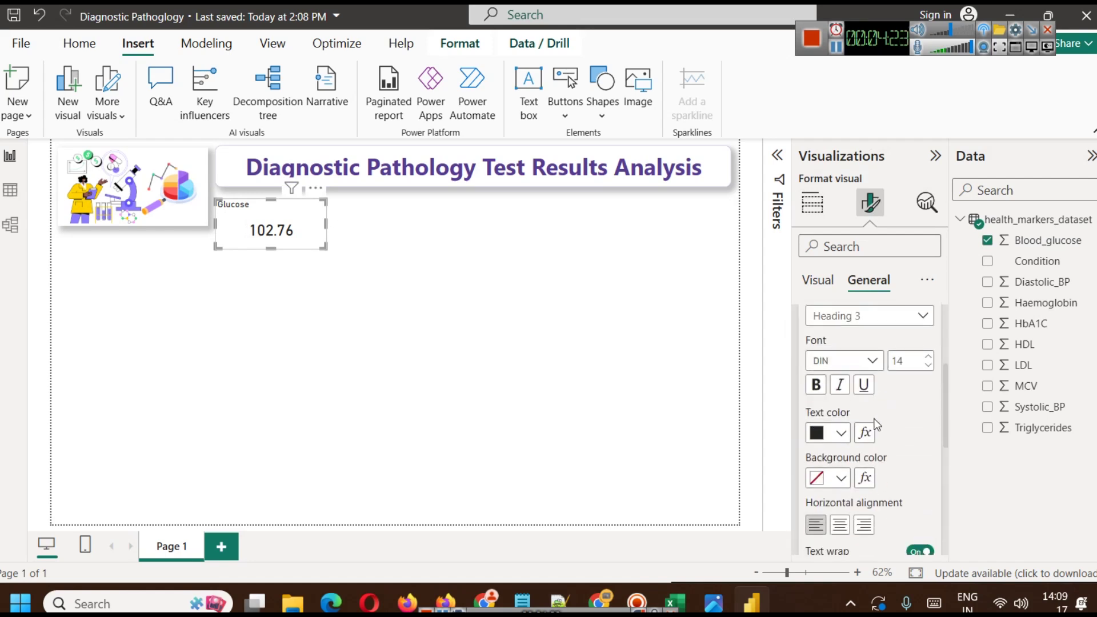
click(839, 525)
click(839, 434)
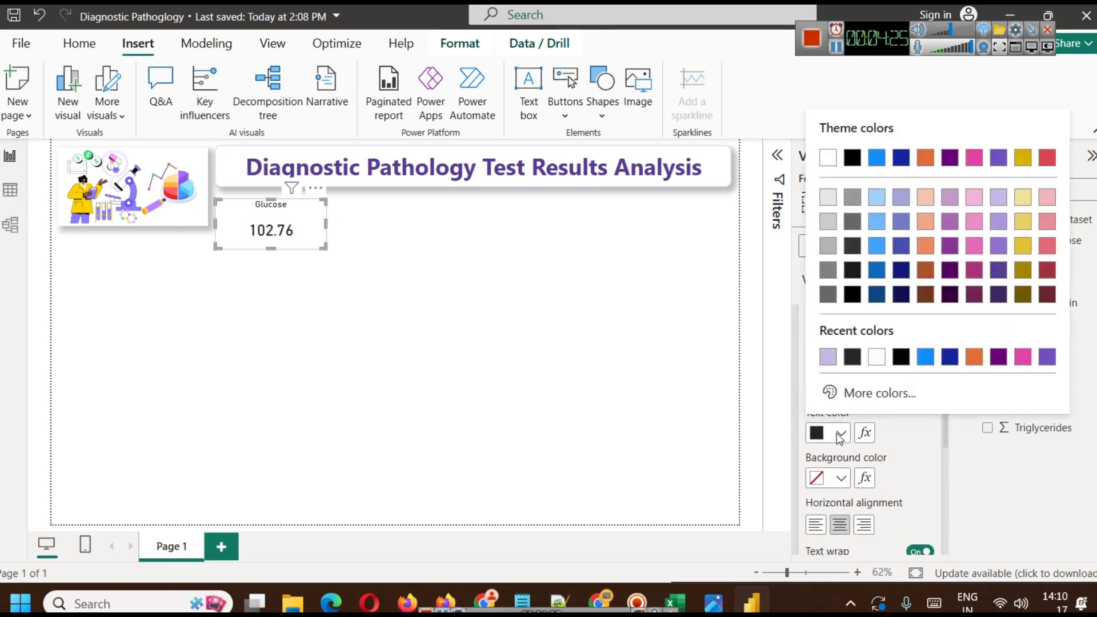
click(999, 296)
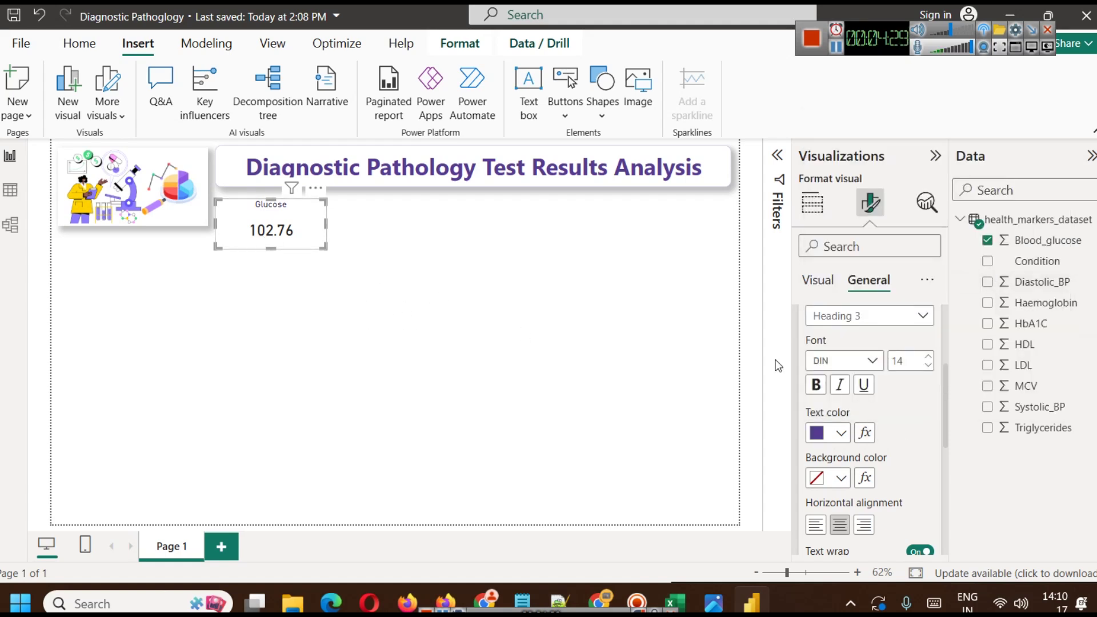
Step: Color the Glucose card's callout value dark olive yellow and make it bold
click(837, 277)
click(843, 322)
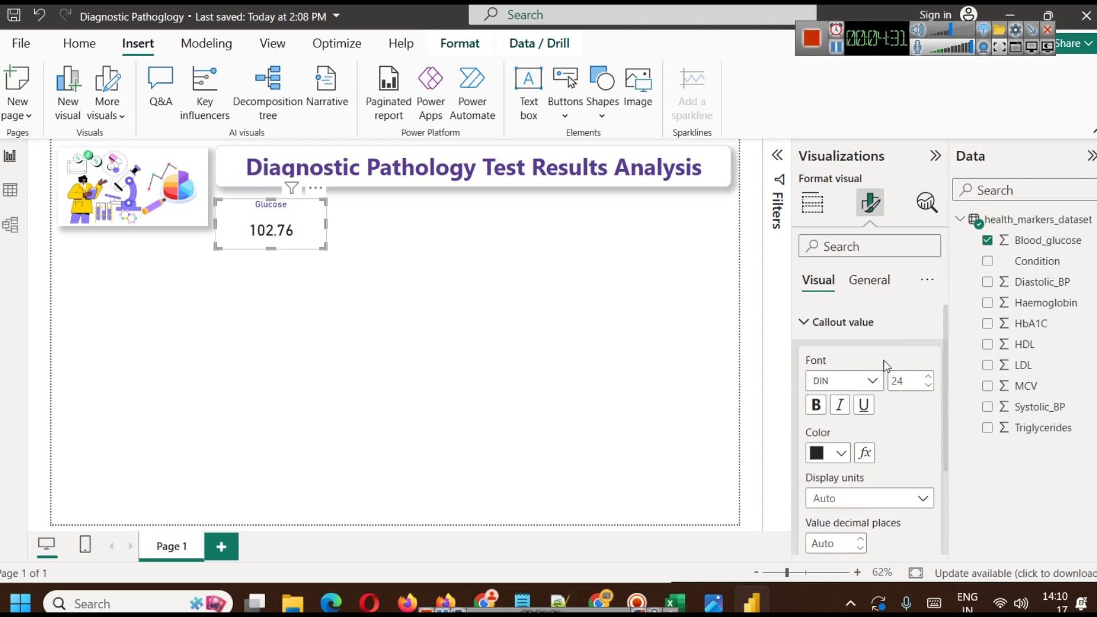
click(828, 455)
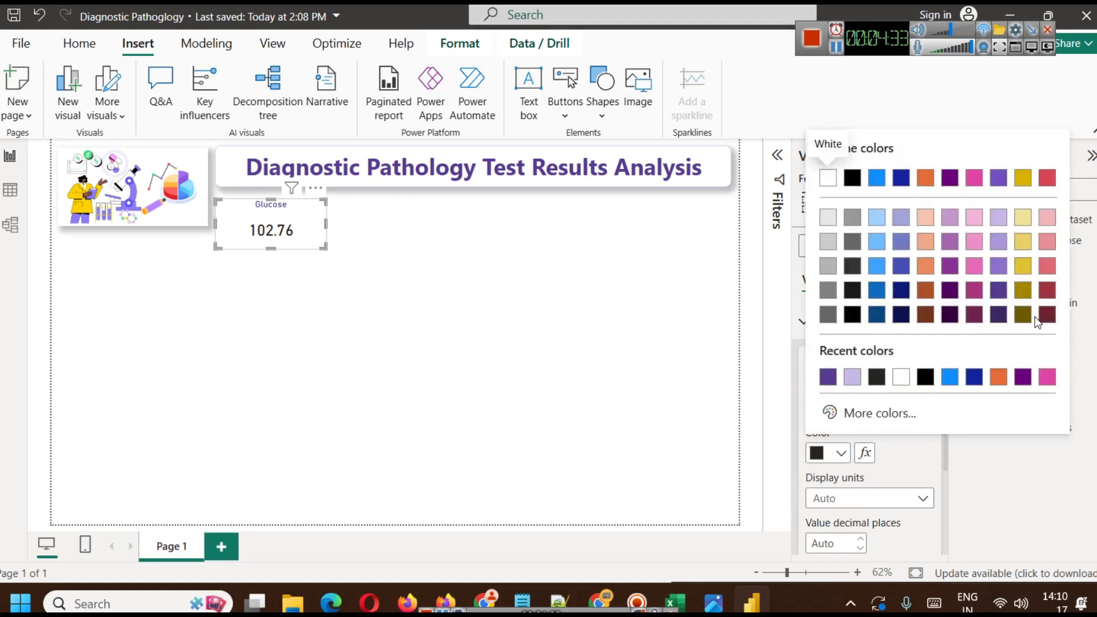
click(1022, 314)
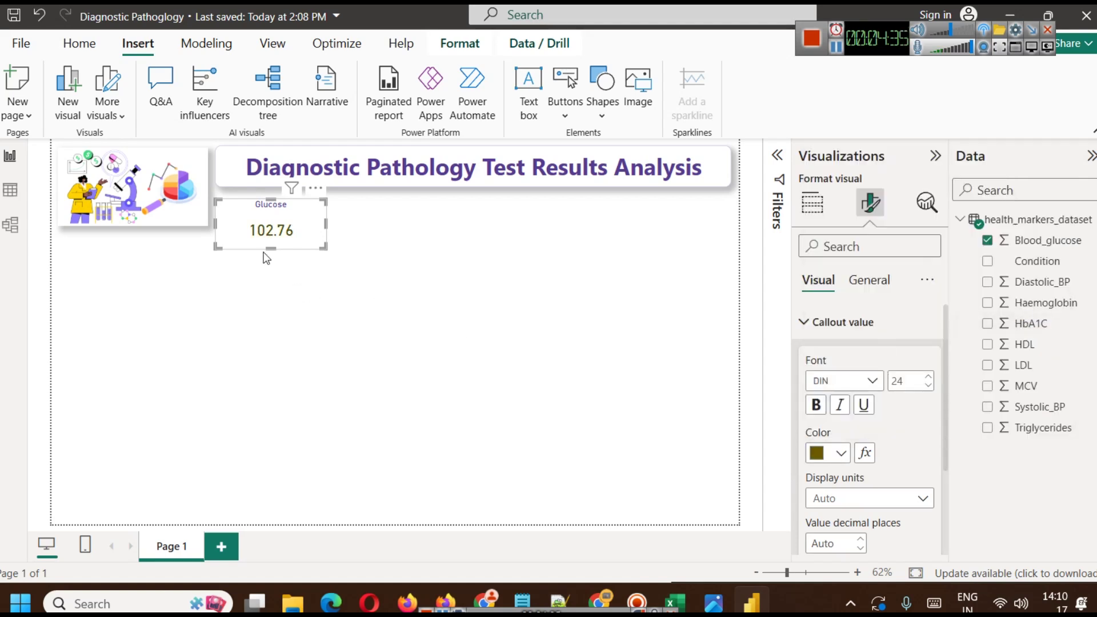
click(816, 404)
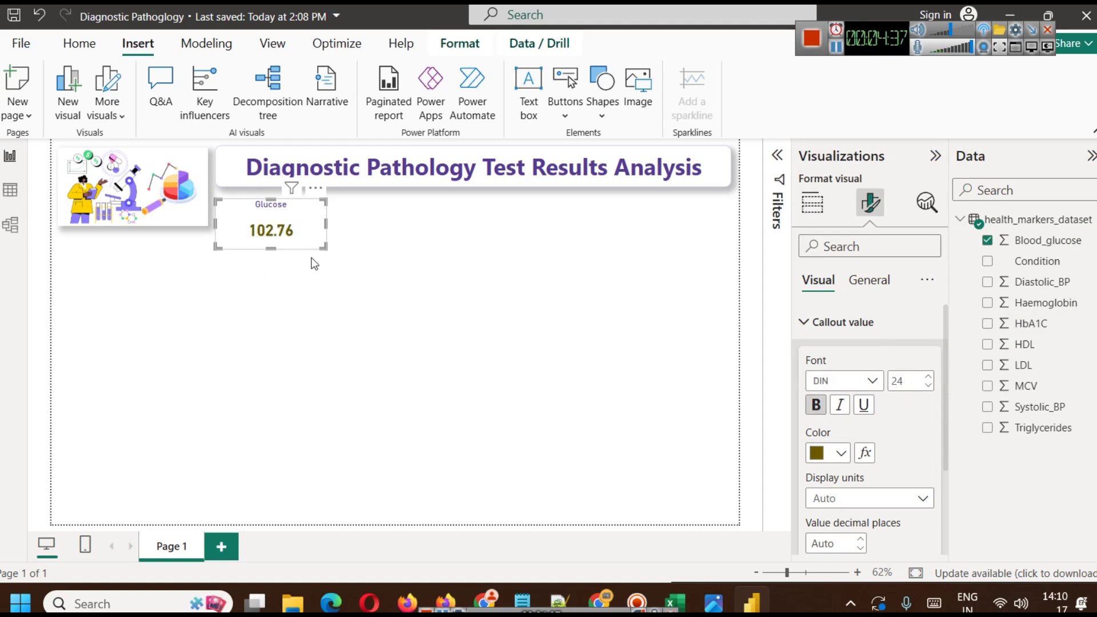
Step: Reduce the Glucose card's height and width to fit its content and shift it slightly right
drag(278, 248, 274, 236)
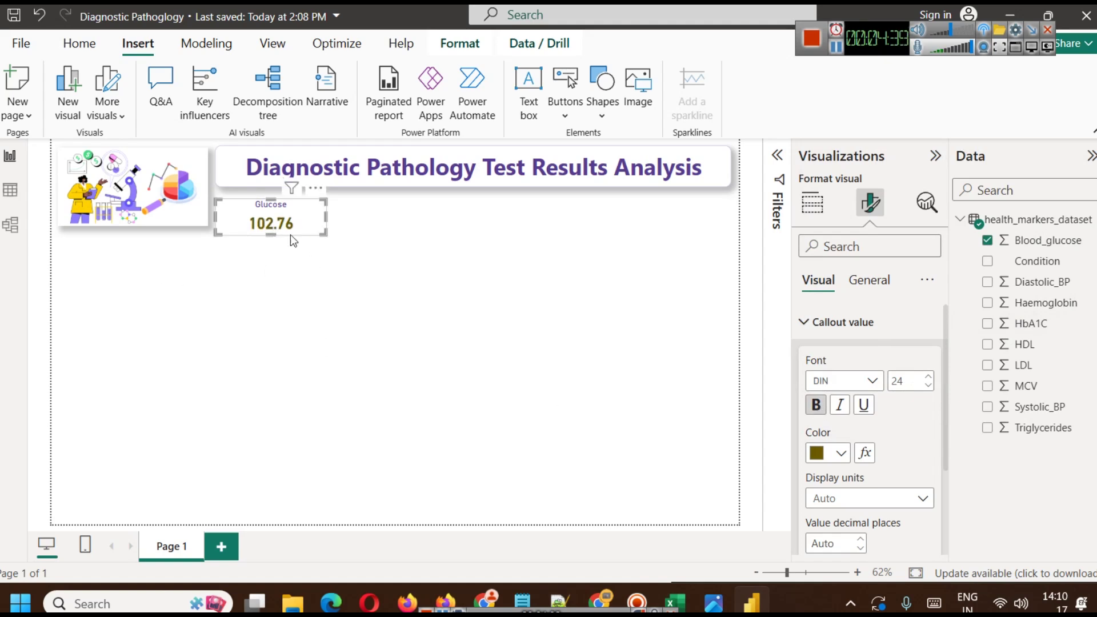
drag(328, 213, 301, 216)
click(341, 296)
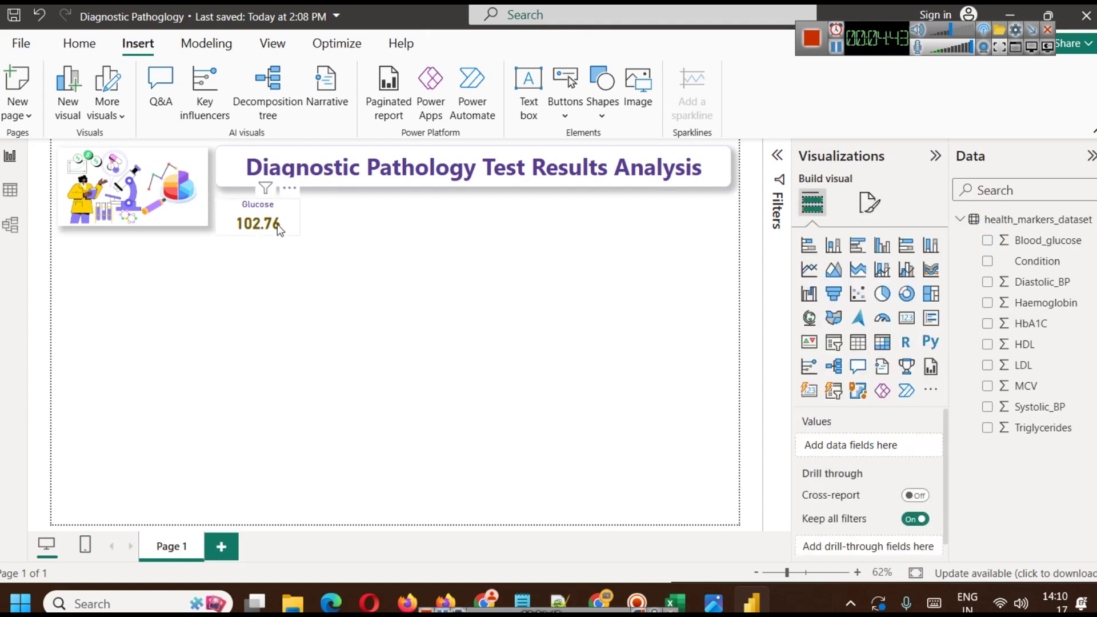
click(277, 224)
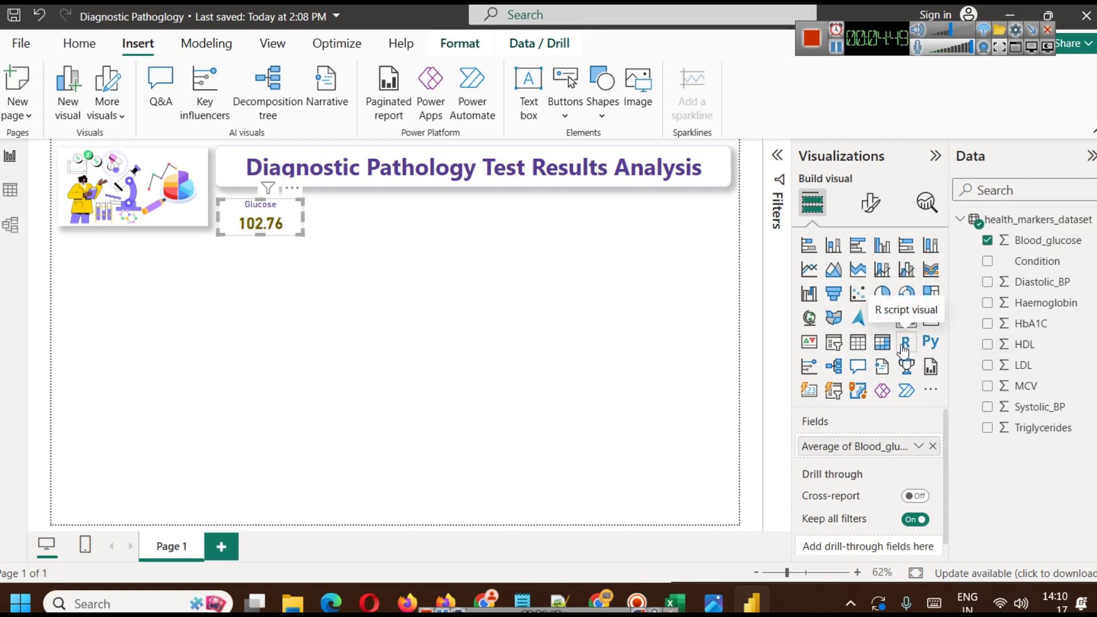
Step: Turn on the visual border and shadow for the Glucose card
click(870, 202)
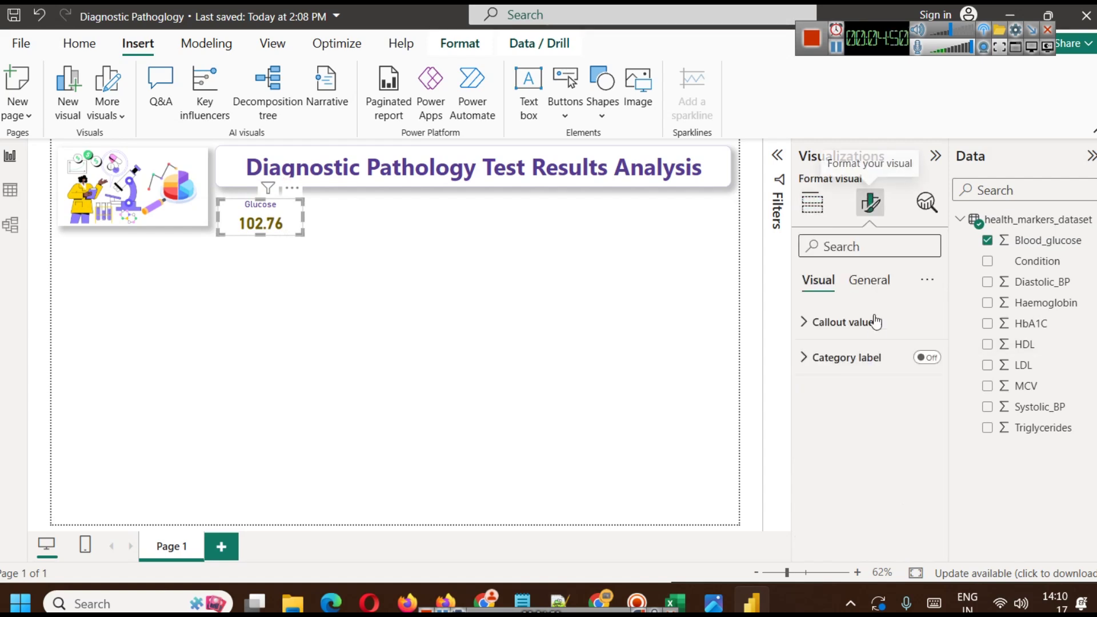
click(869, 280)
click(838, 395)
scroll(886, 457, down, 3)
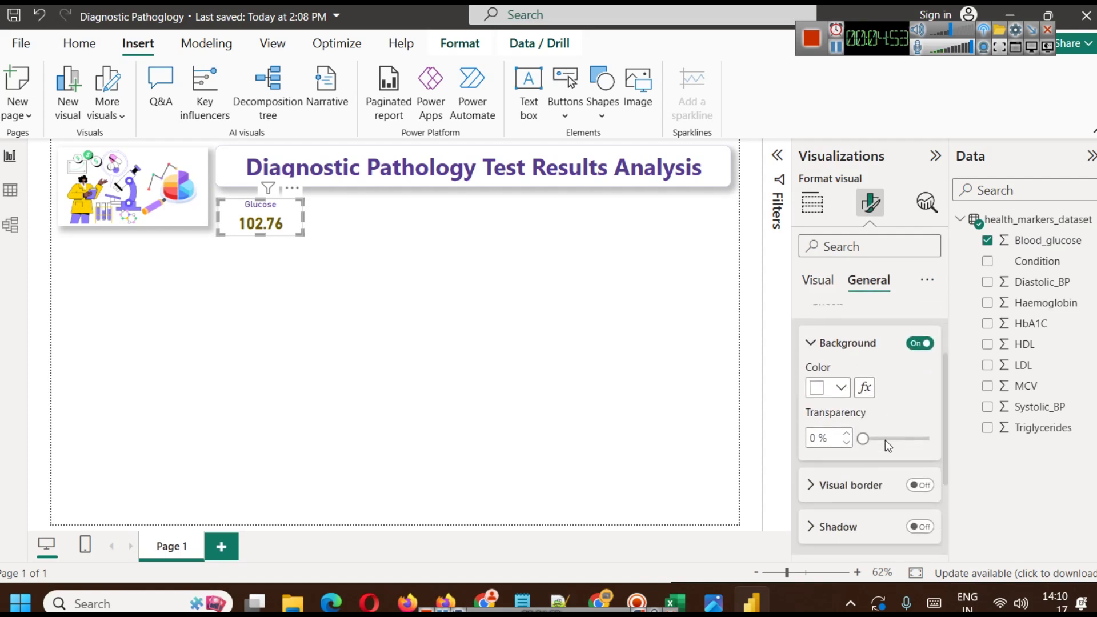
click(919, 446)
click(926, 405)
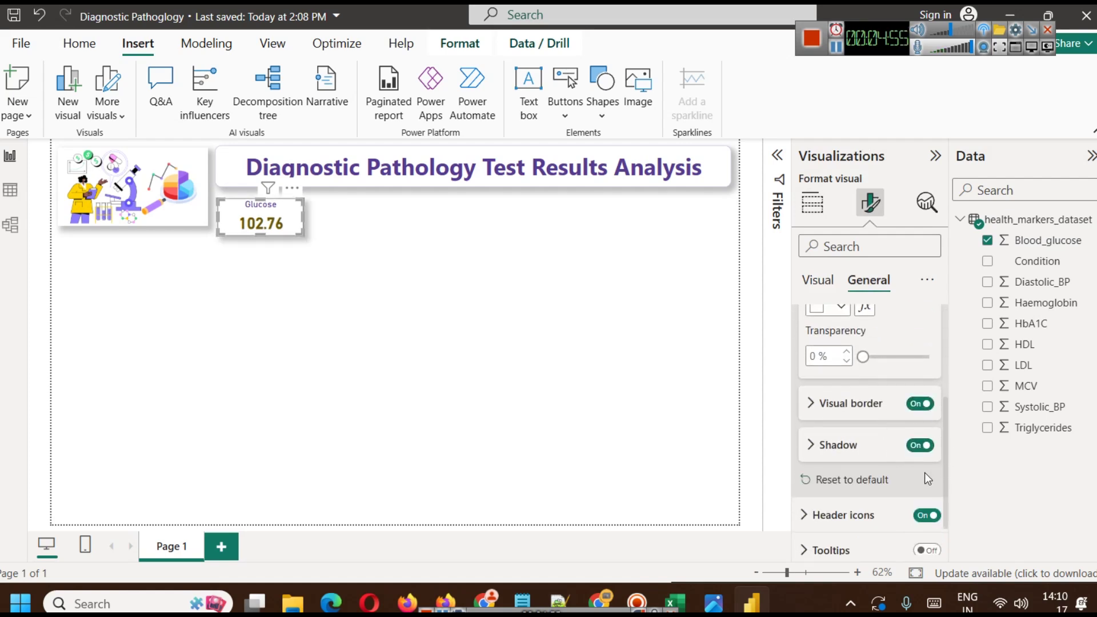
click(165, 312)
Step: Make four copies of the Glucose card and line them up beside it in a row beneath the title
click(253, 221)
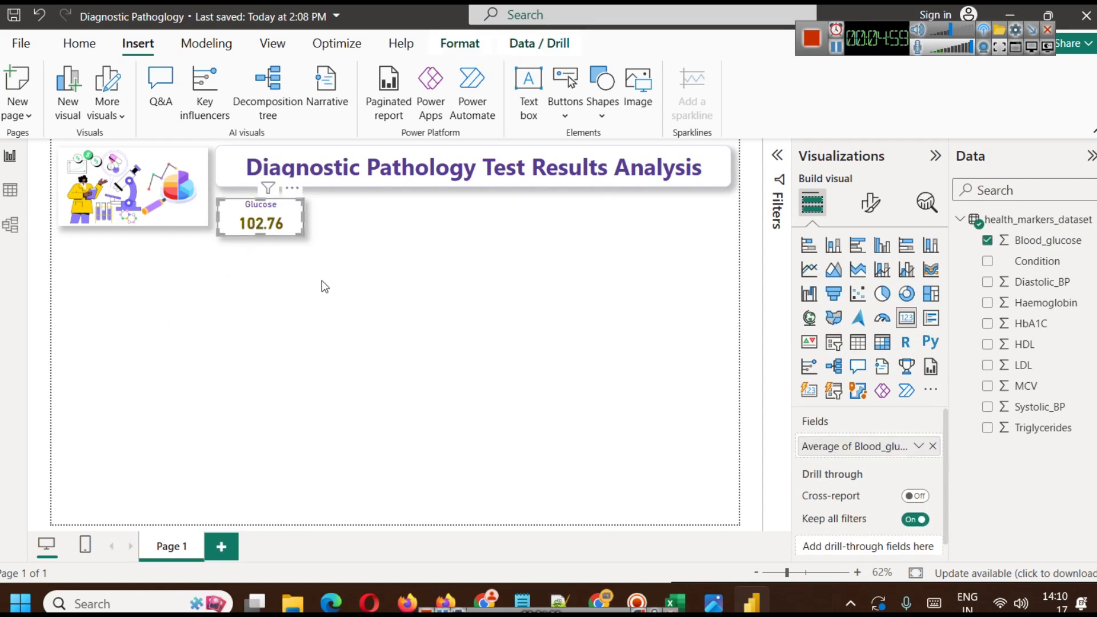
key(ctrl+c)
key(ctrl+v)
drag(275, 227, 382, 223)
key(ctrl+v)
drag(274, 232, 476, 221)
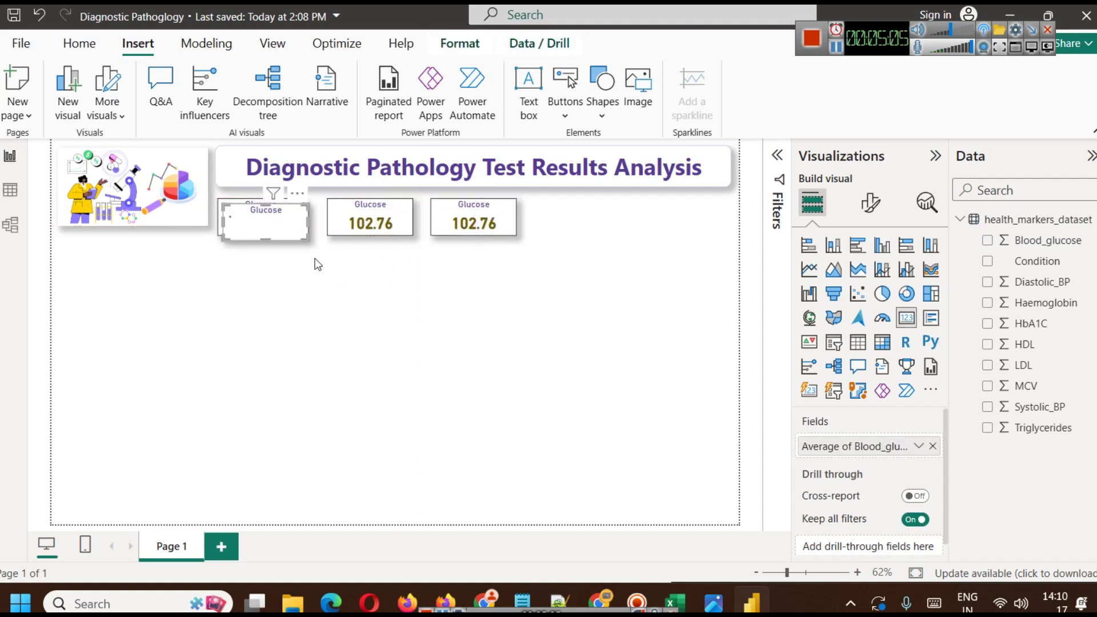
drag(279, 232, 589, 228)
key(ctrl+v)
drag(283, 228, 698, 214)
click(688, 286)
Step: Nudge the second card in the row slightly left
click(351, 222)
key(Left)
key(Left)
key(Left)
click(608, 335)
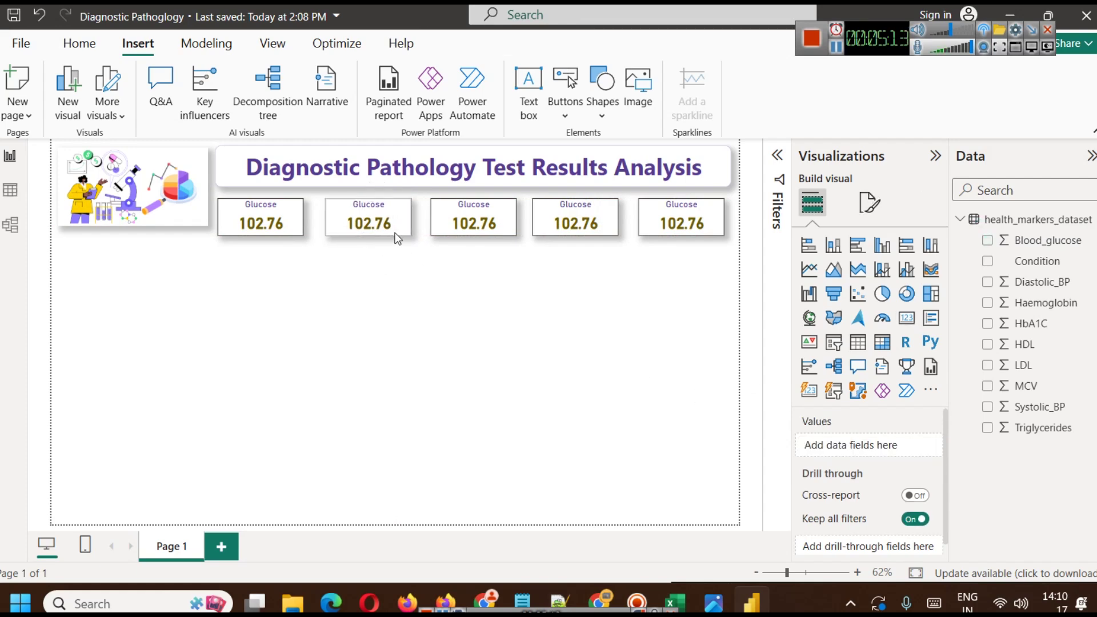
Step: Replace the average Blood_glucose field in the second card with Diastolic_BP
click(396, 232)
click(935, 451)
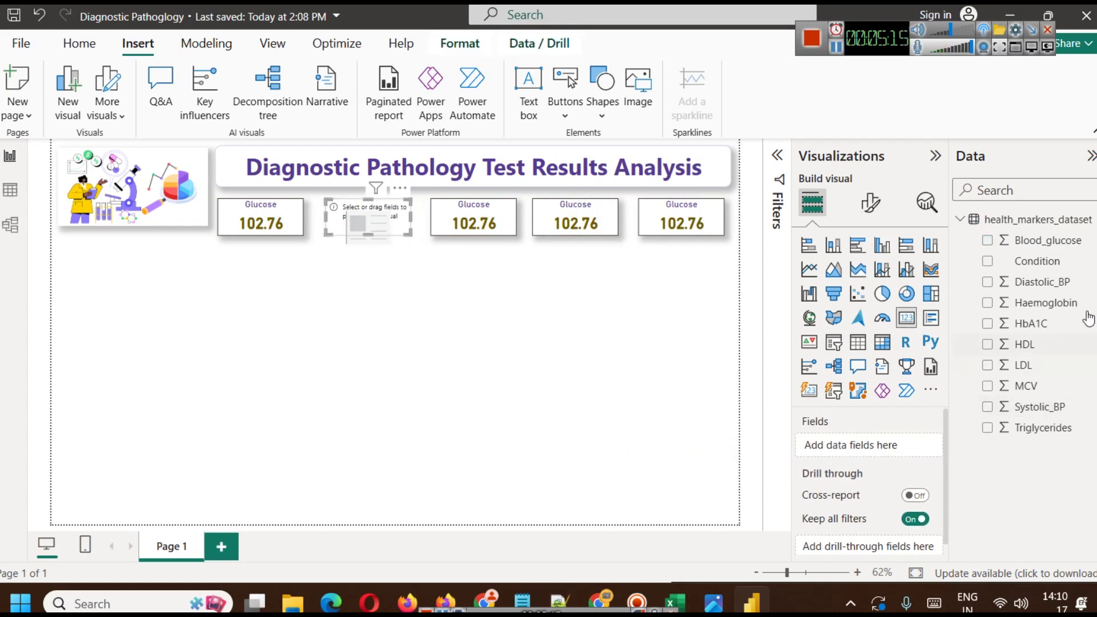
drag(1056, 285, 884, 453)
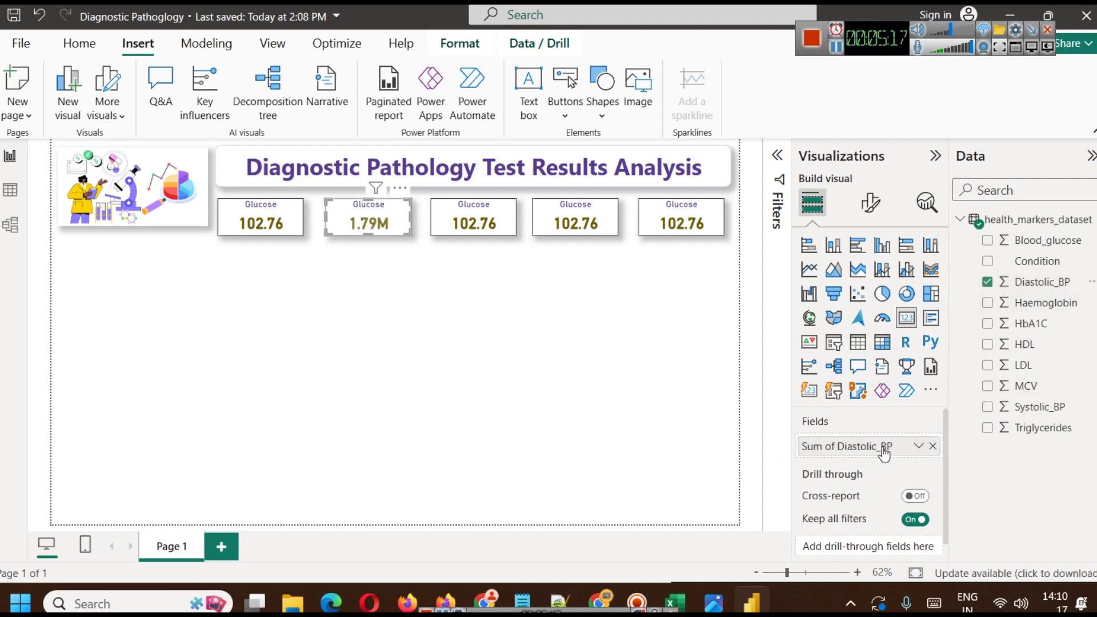
Step: Set the second card's title text to Diastolic_BP by copying its field name
click(919, 447)
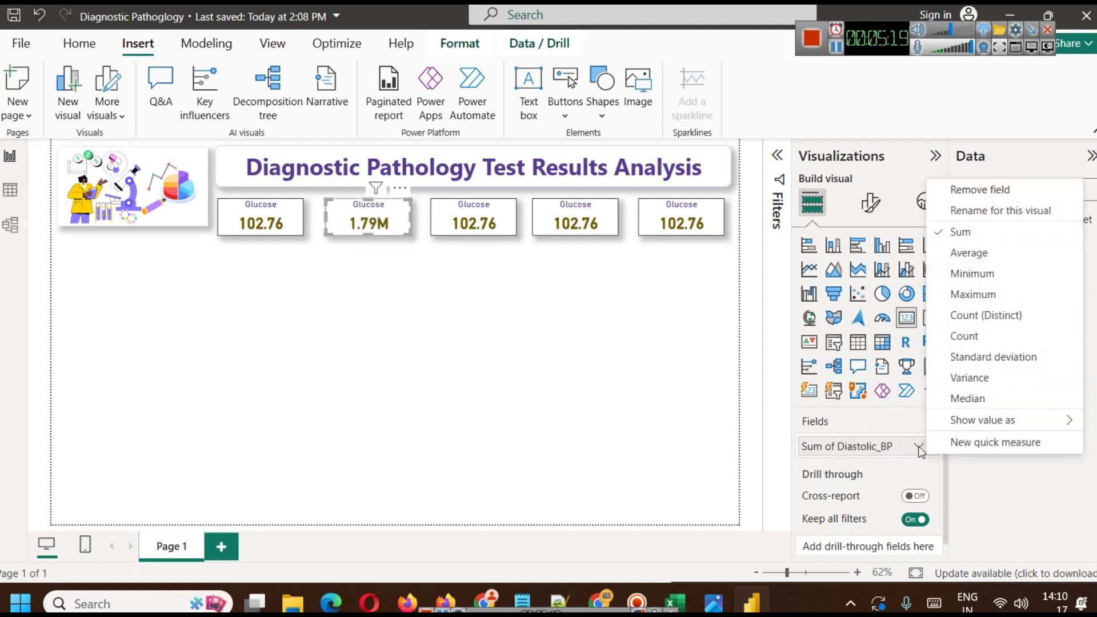
click(1001, 210)
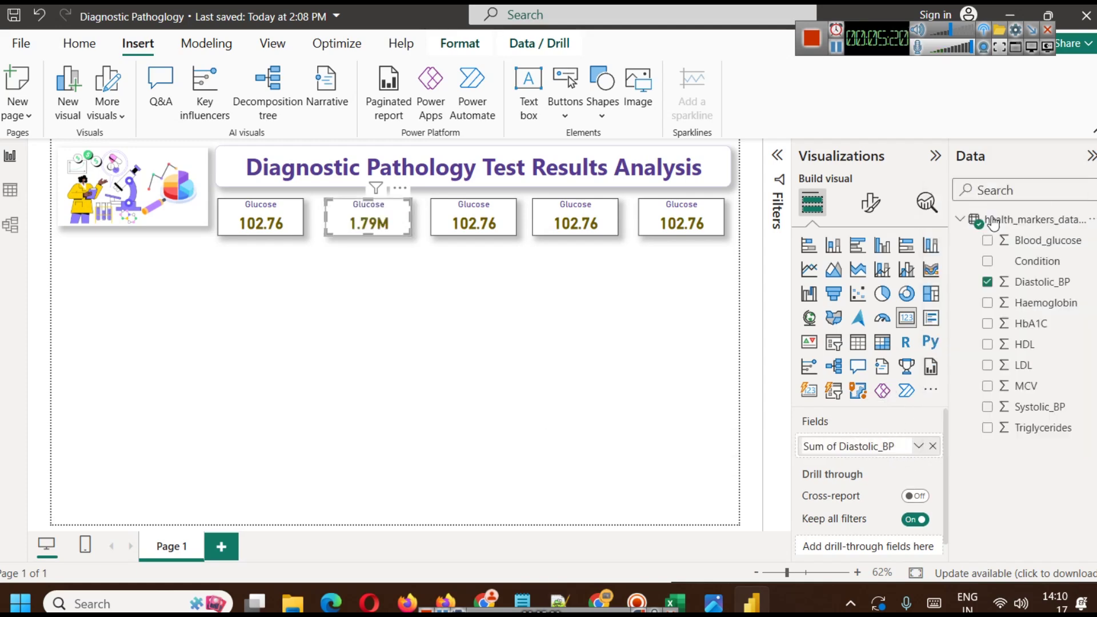
click(840, 447)
drag(840, 446, 889, 446)
click(871, 203)
click(869, 280)
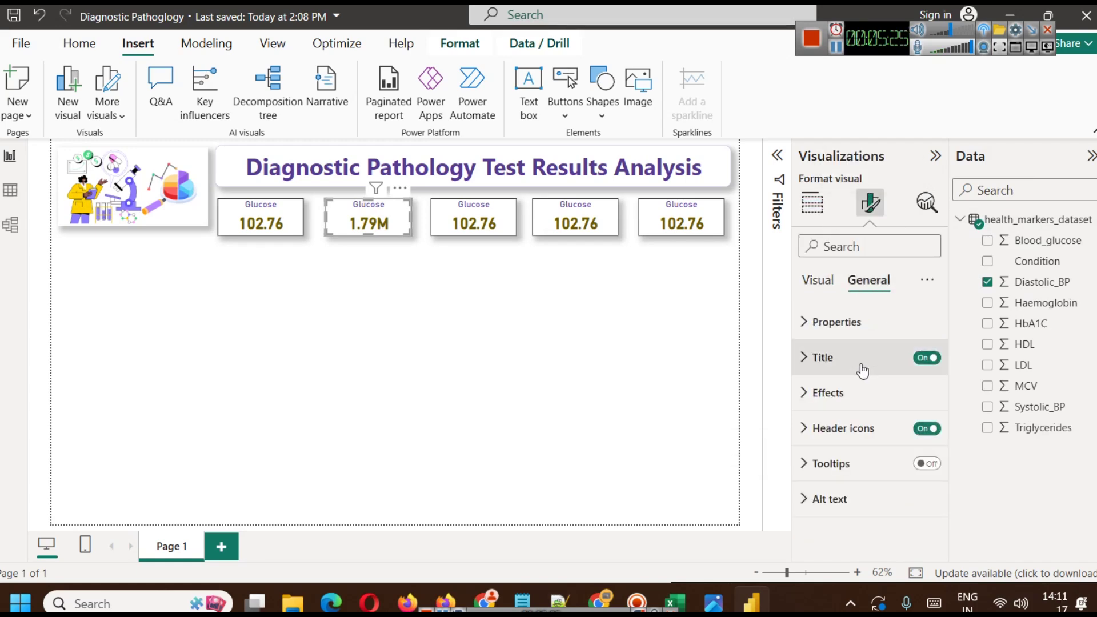
click(860, 360)
double_click(852, 445)
key(ctrl+v)
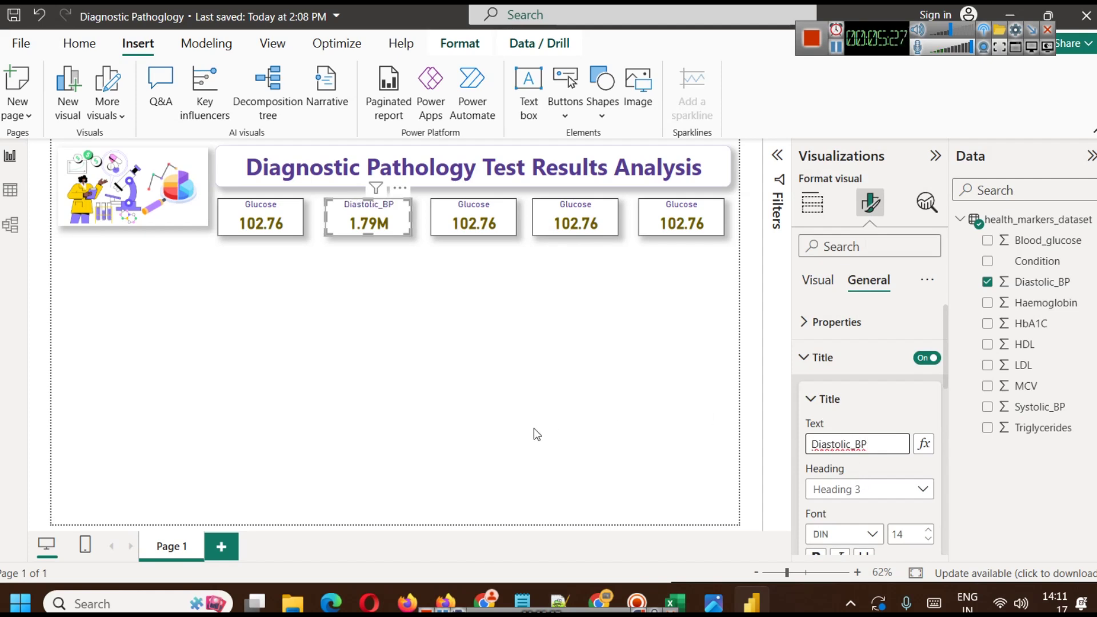
click(496, 353)
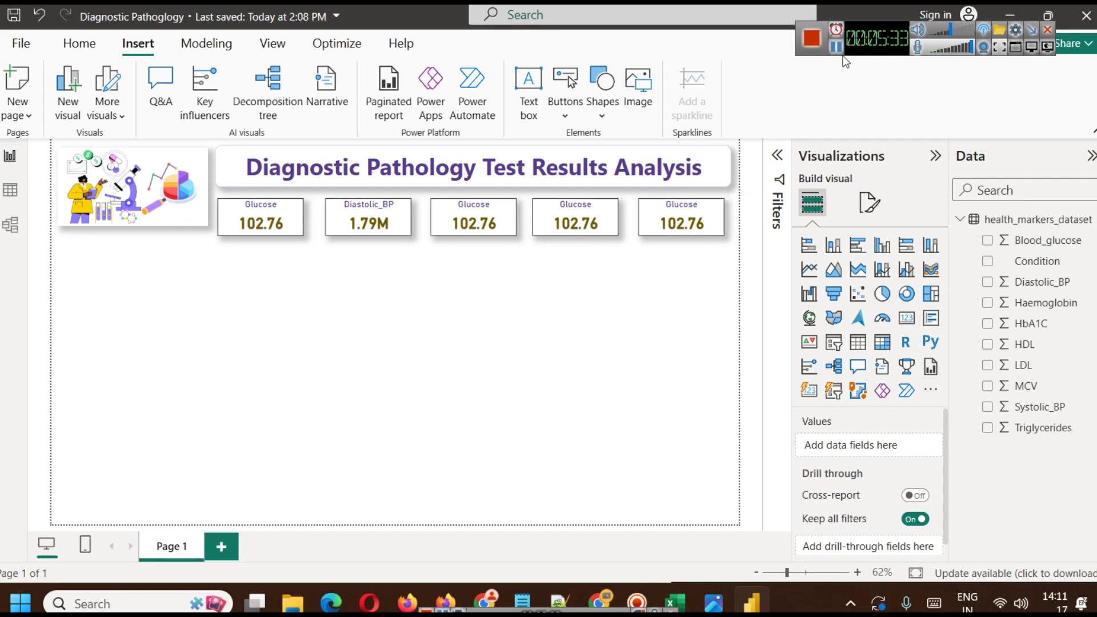
Step: Summarize the Diastolic_BP card's field as Average
click(368, 220)
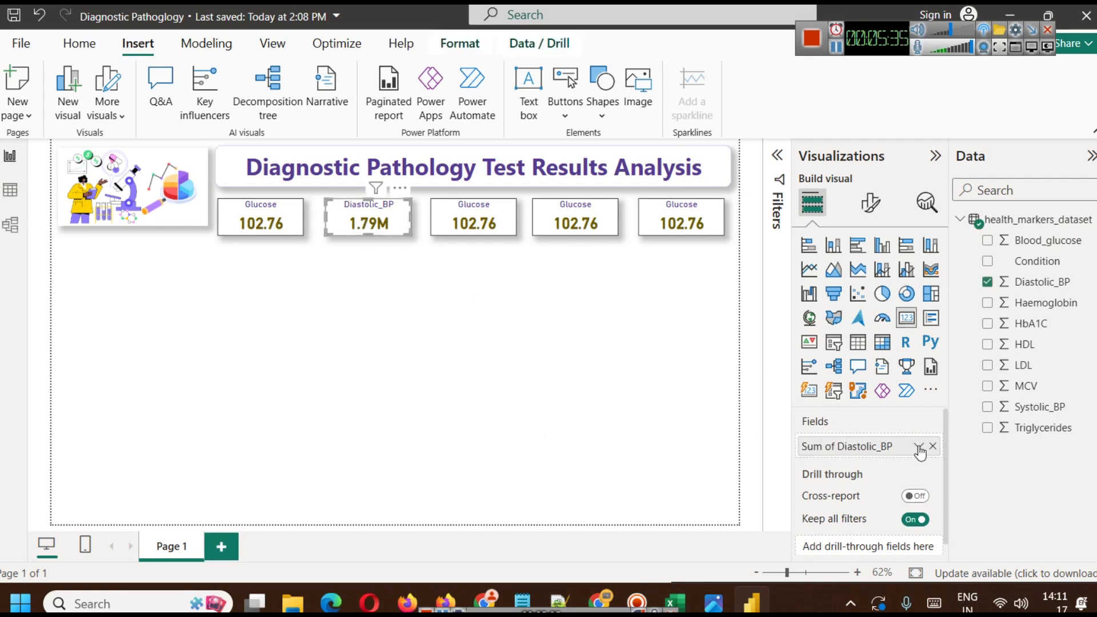
click(918, 446)
click(969, 253)
click(438, 321)
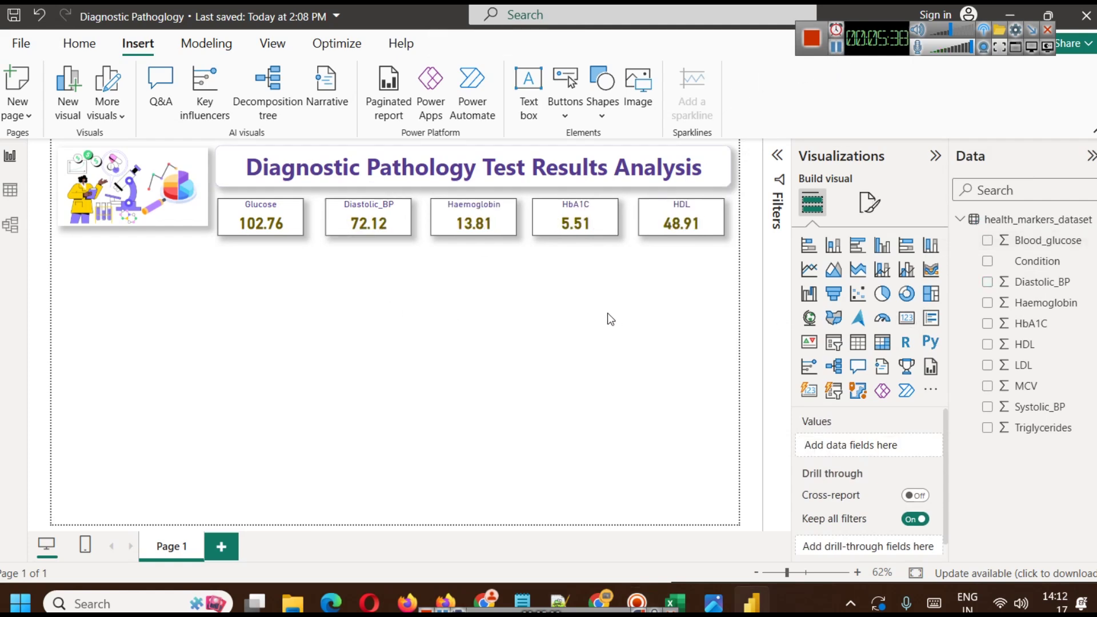
Step: Duplicate all five cards and place the copies as a second row beneath the originals
drag(709, 268, 210, 191)
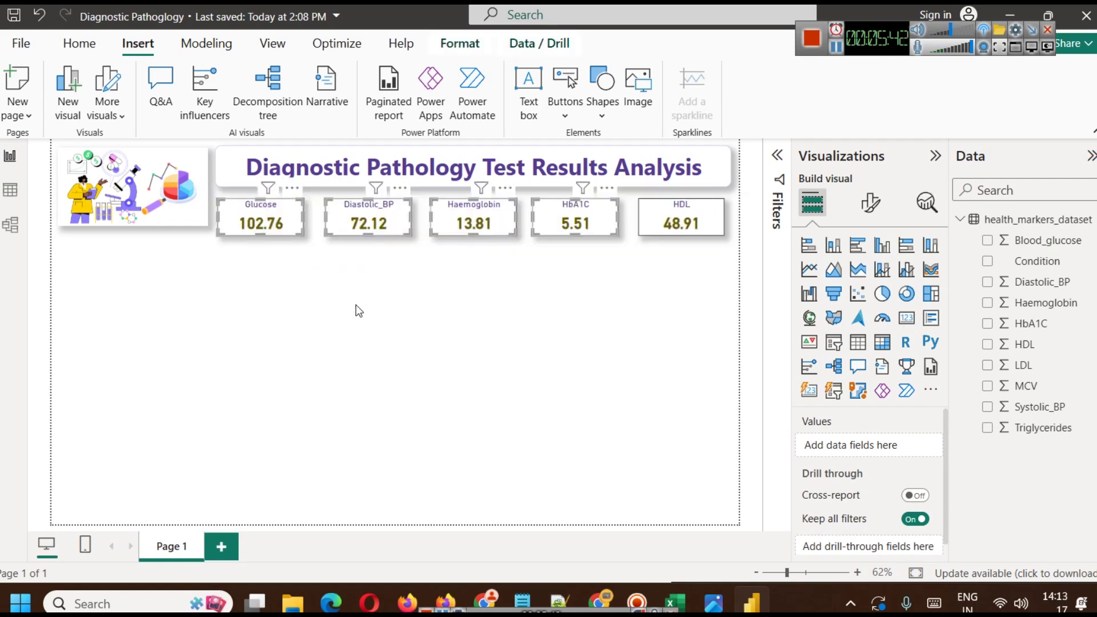
click(581, 303)
drag(212, 190, 730, 253)
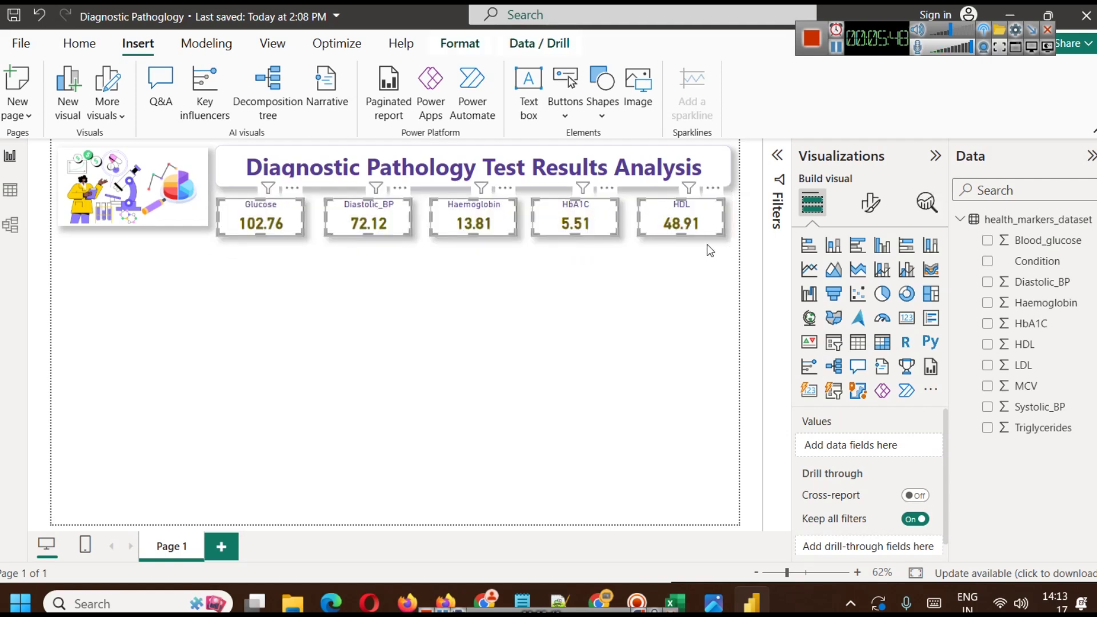
key(ctrl+v)
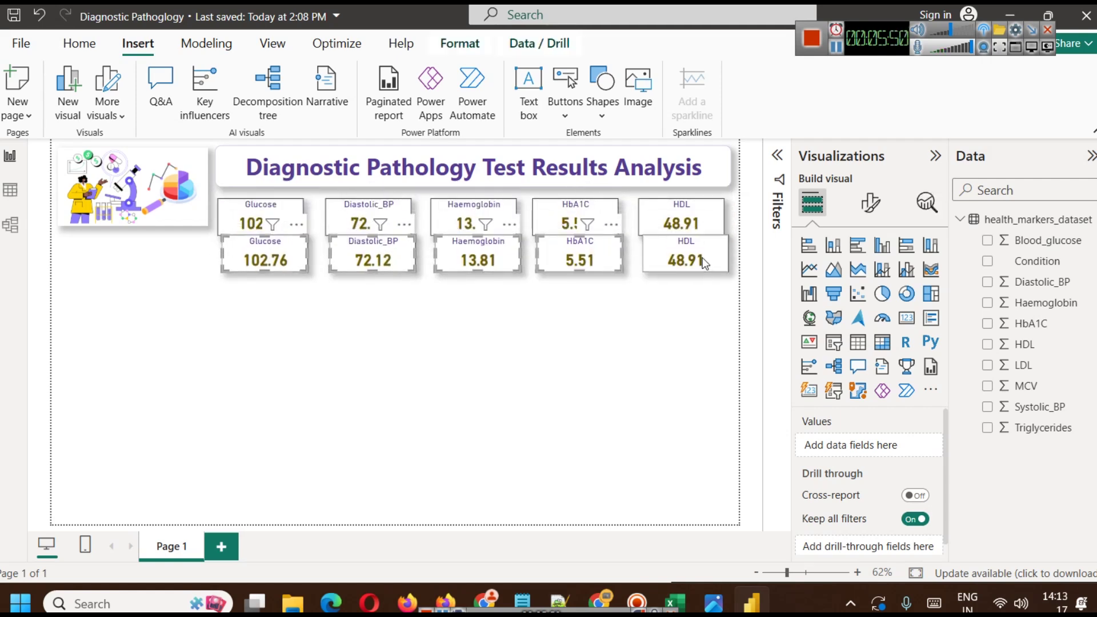
drag(696, 272, 698, 274)
click(714, 352)
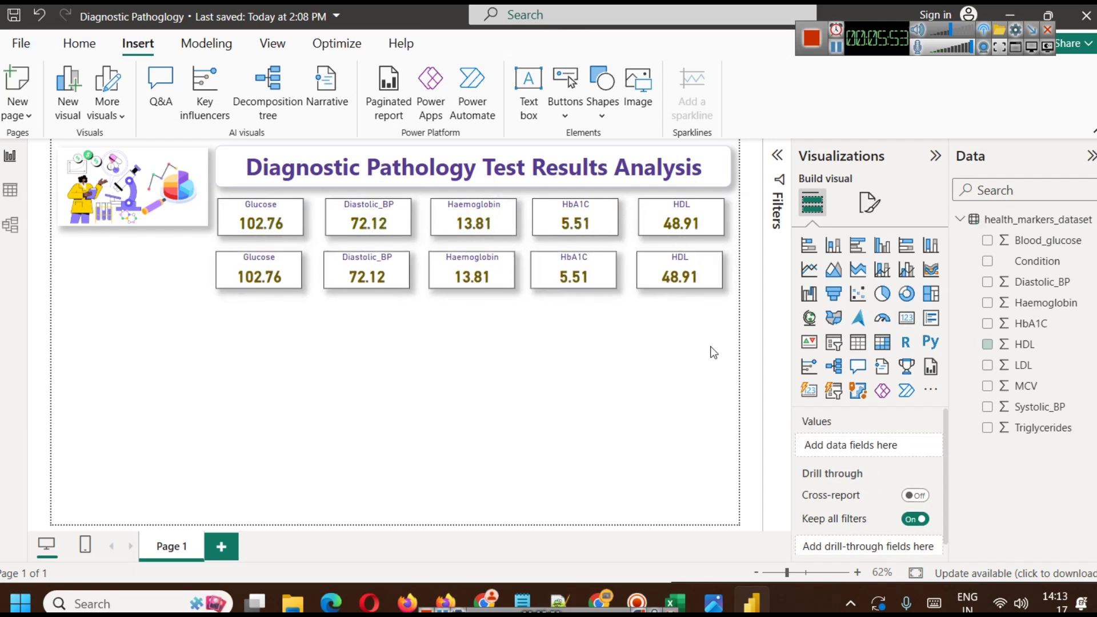
Step: Step back and forth through the last card moves until the duplicated row lines up directly beneath the original row
key(ctrl+z)
key(ctrl+z)
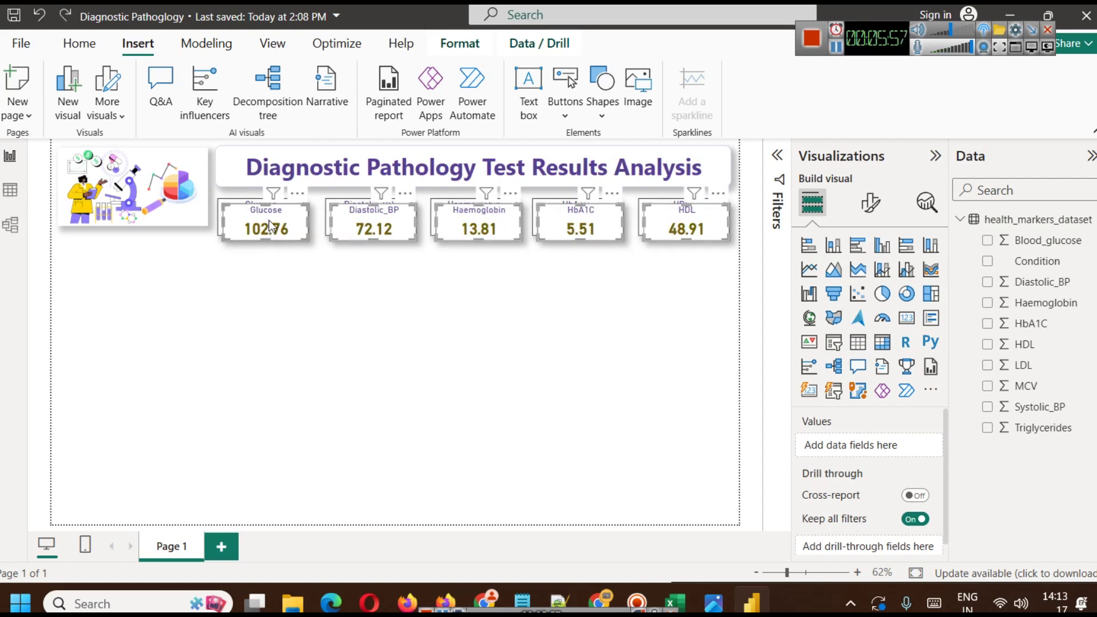
key(ctrl+y)
key(ctrl+y)
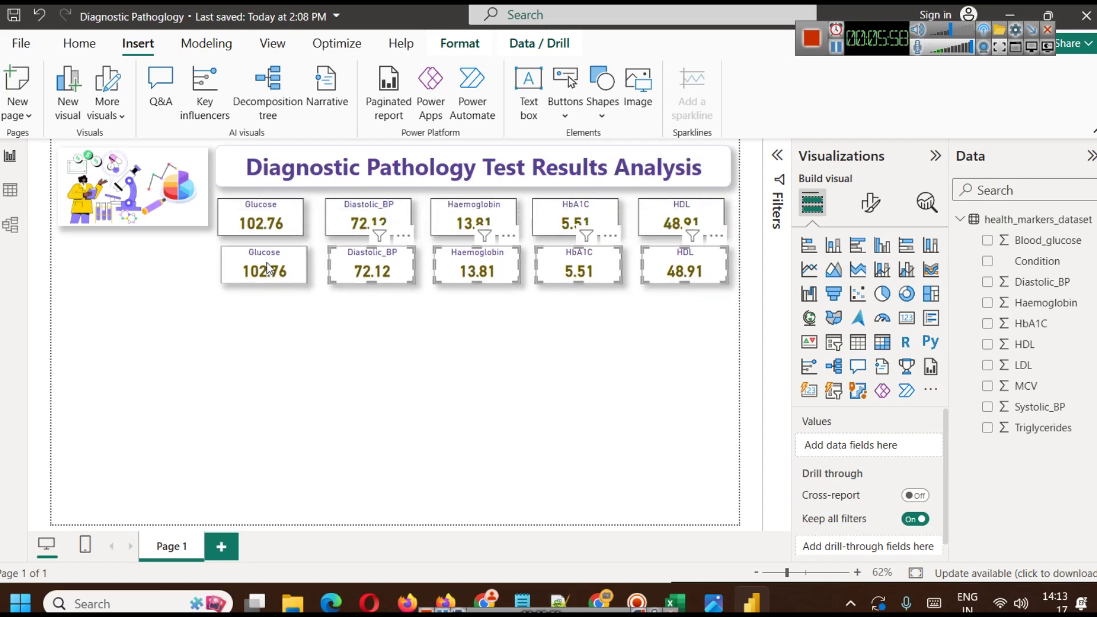
click(262, 264)
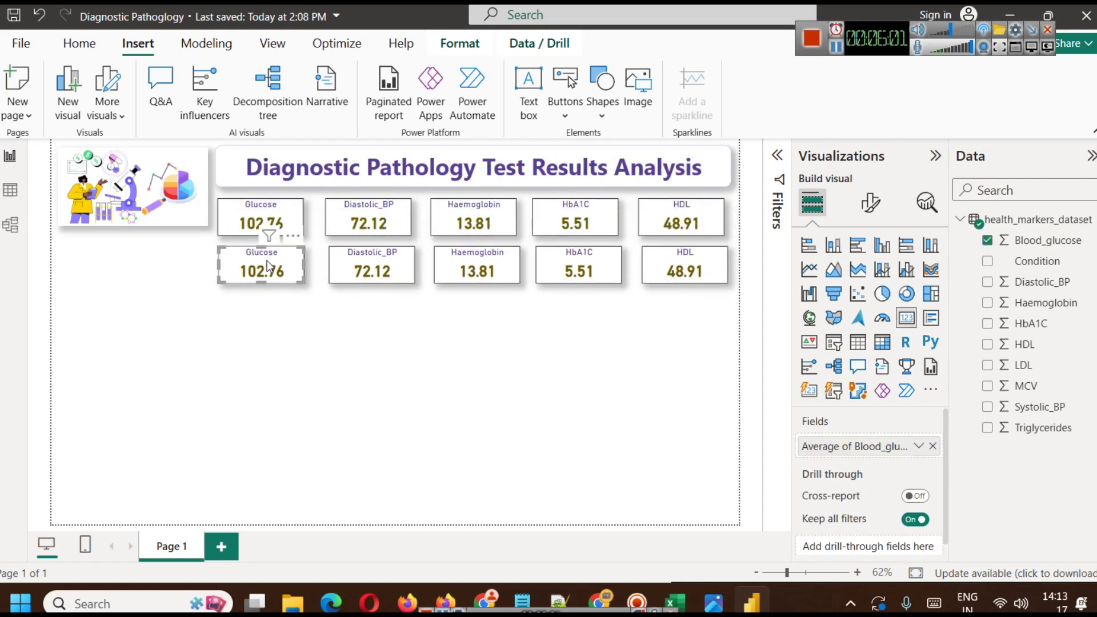
drag(275, 262, 278, 262)
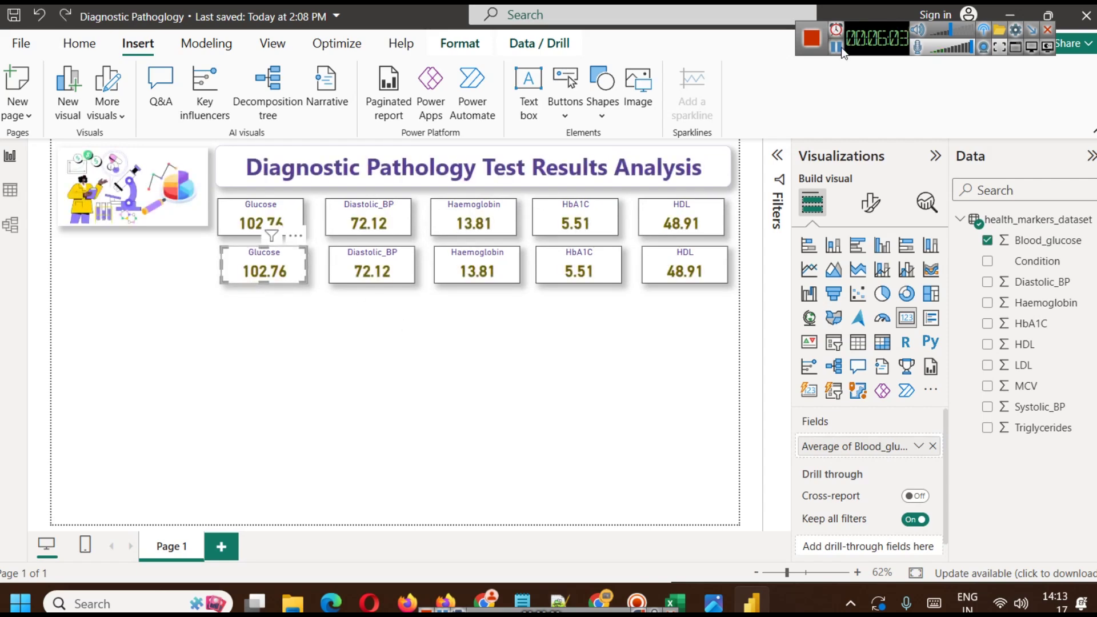
key(ctrl+z)
Step: Replace the HDL field in the second row's last card with LDL, summarized as Average
click(682, 260)
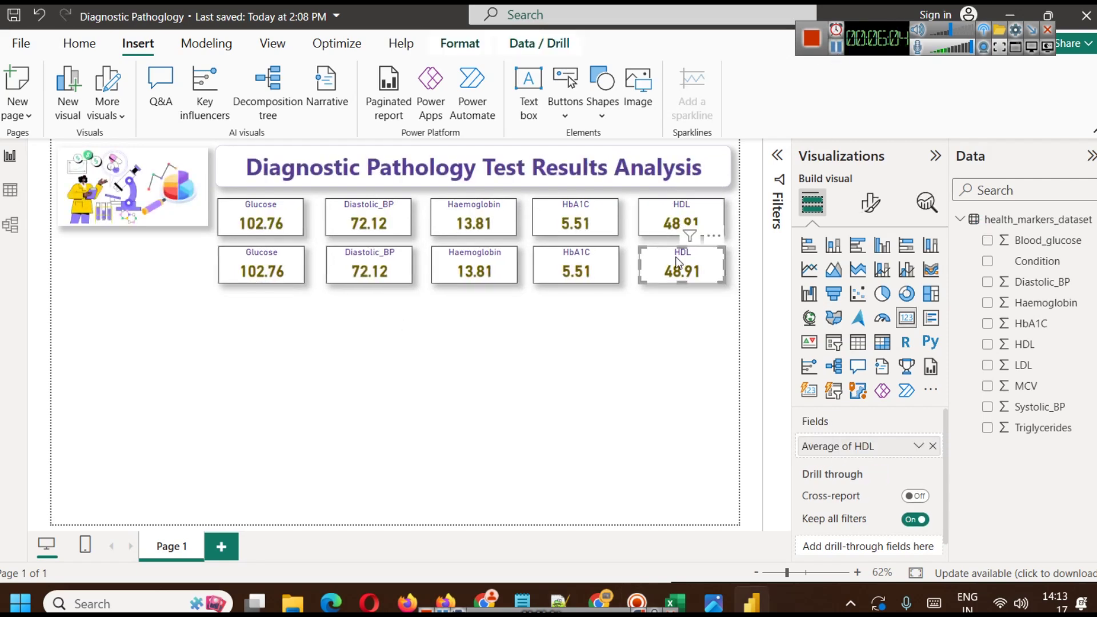
click(933, 446)
drag(1023, 364, 887, 446)
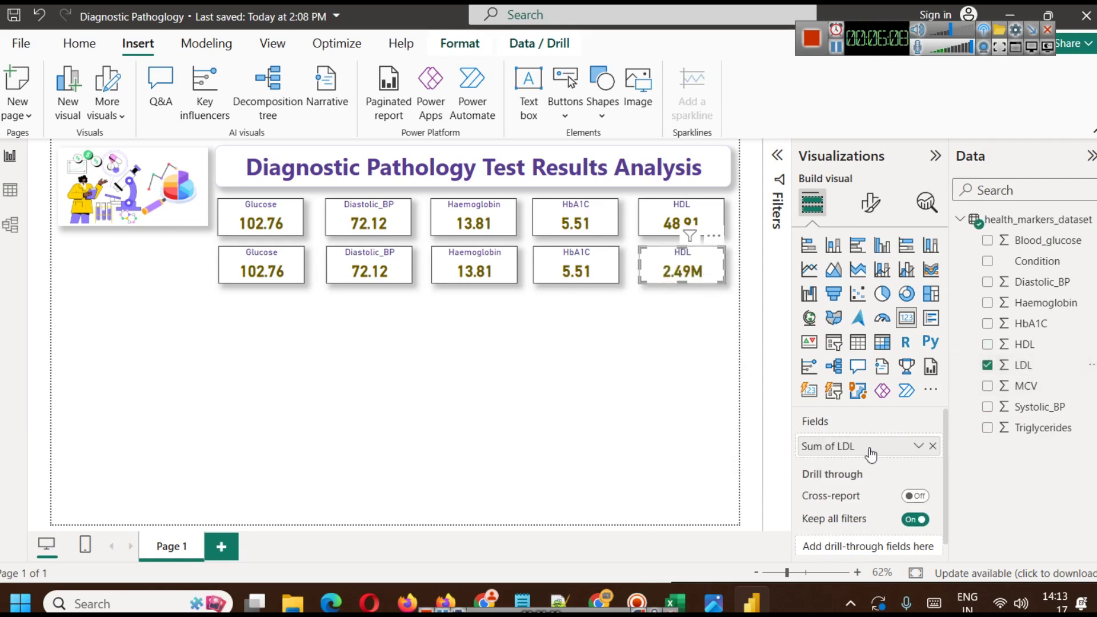
click(918, 446)
click(967, 252)
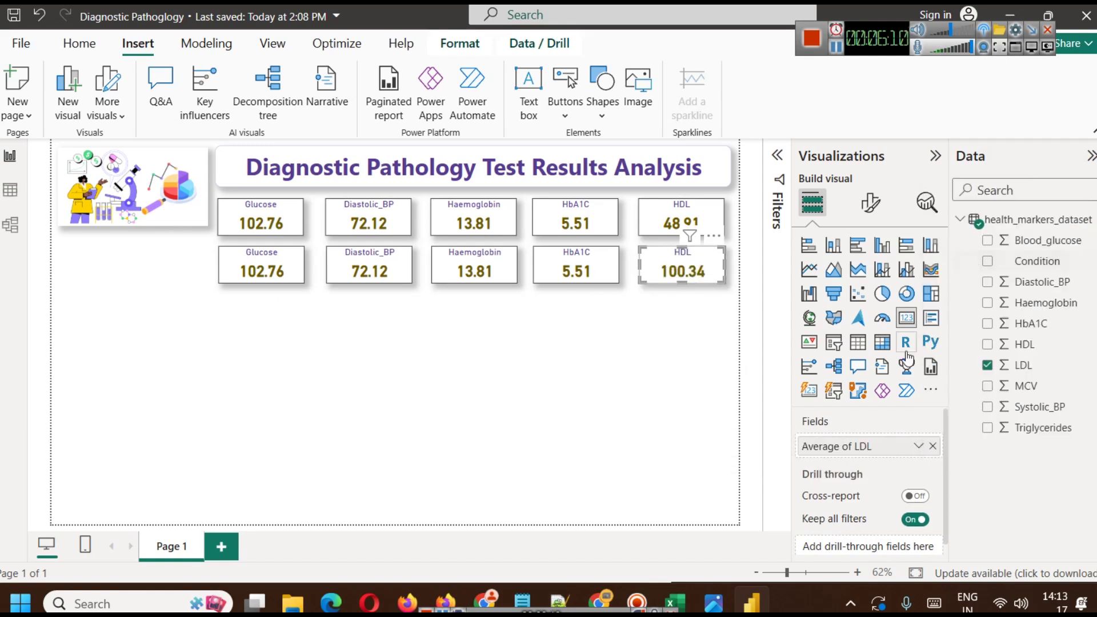
Step: Set the title text of the second row's last card to LDL
click(871, 202)
click(868, 280)
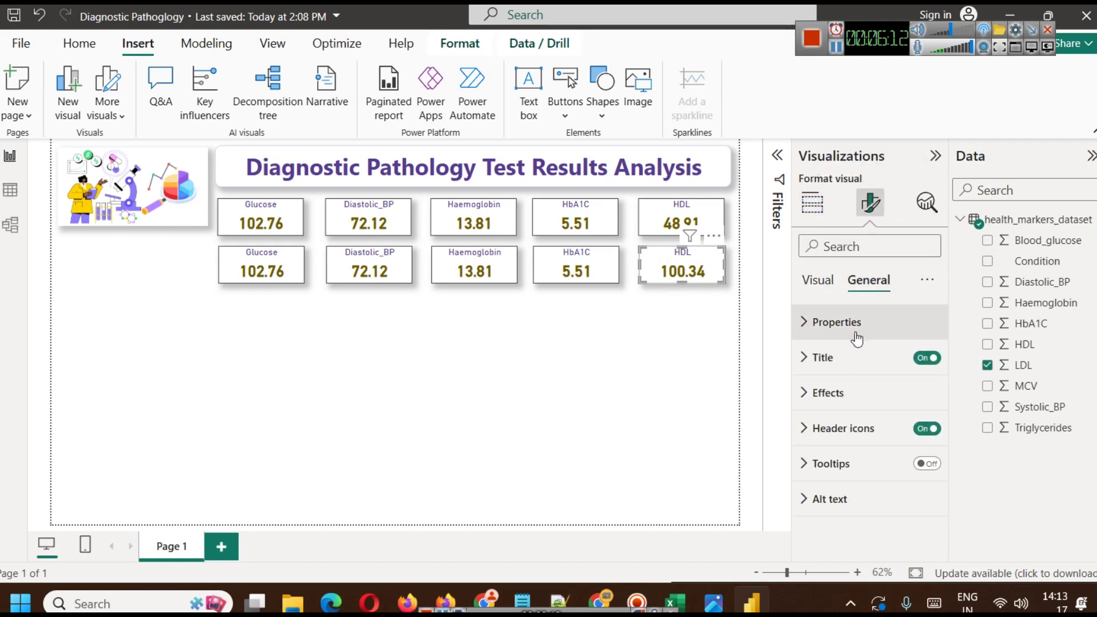
click(840, 358)
click(824, 446)
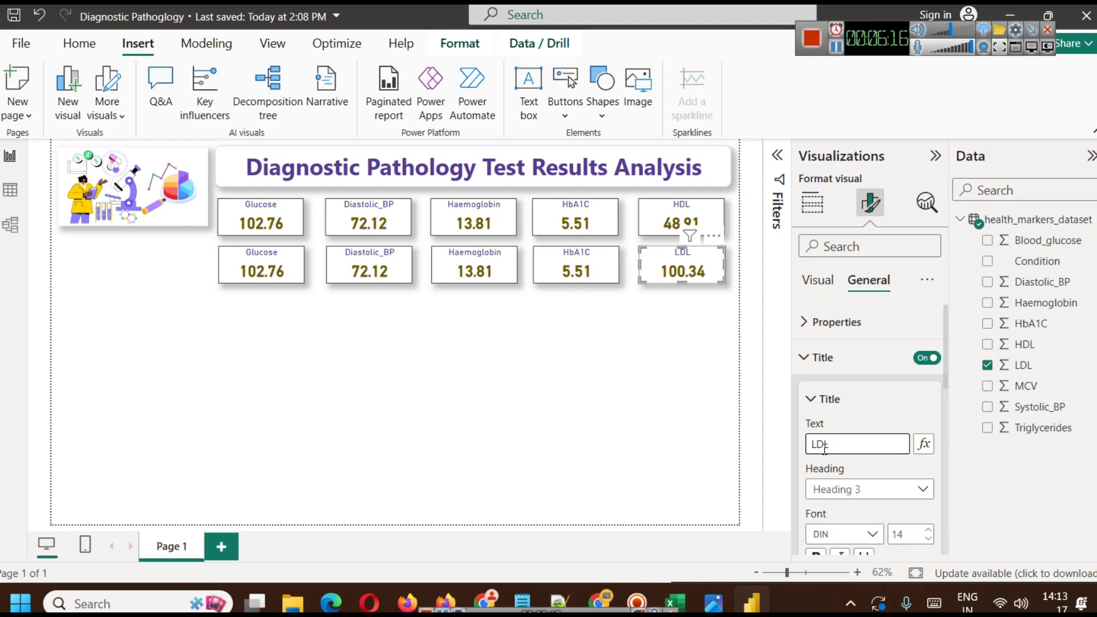
click(562, 339)
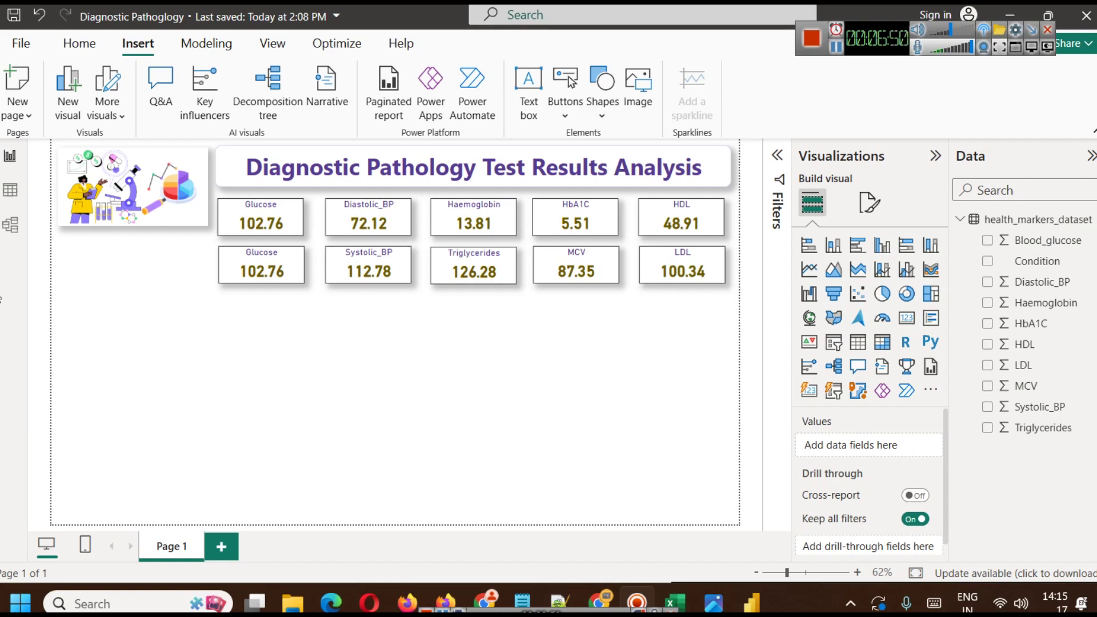
Step: Check the dataset in table view with the second-row Glucose card selected, and open the dataset in the Power Query Editor
click(297, 275)
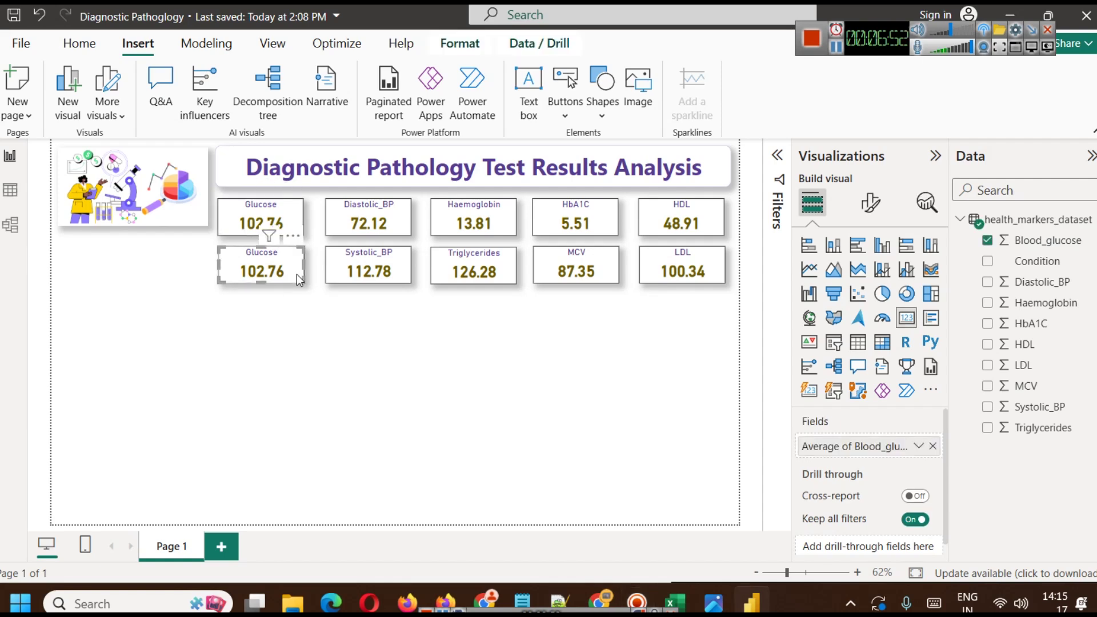
mouse_move(369, 272)
click(10, 190)
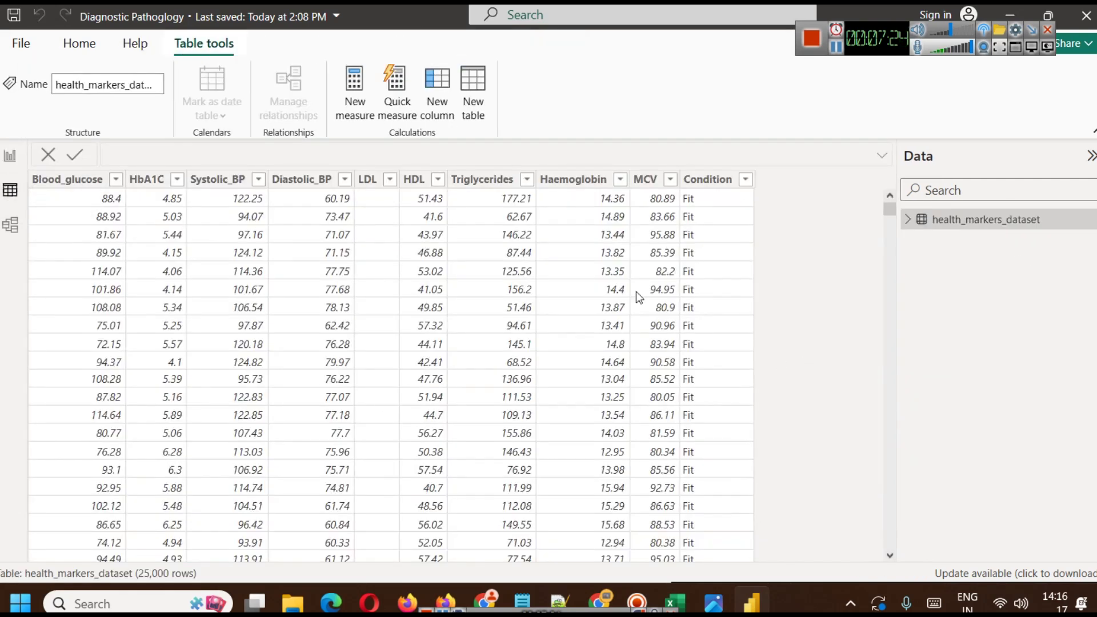
click(11, 155)
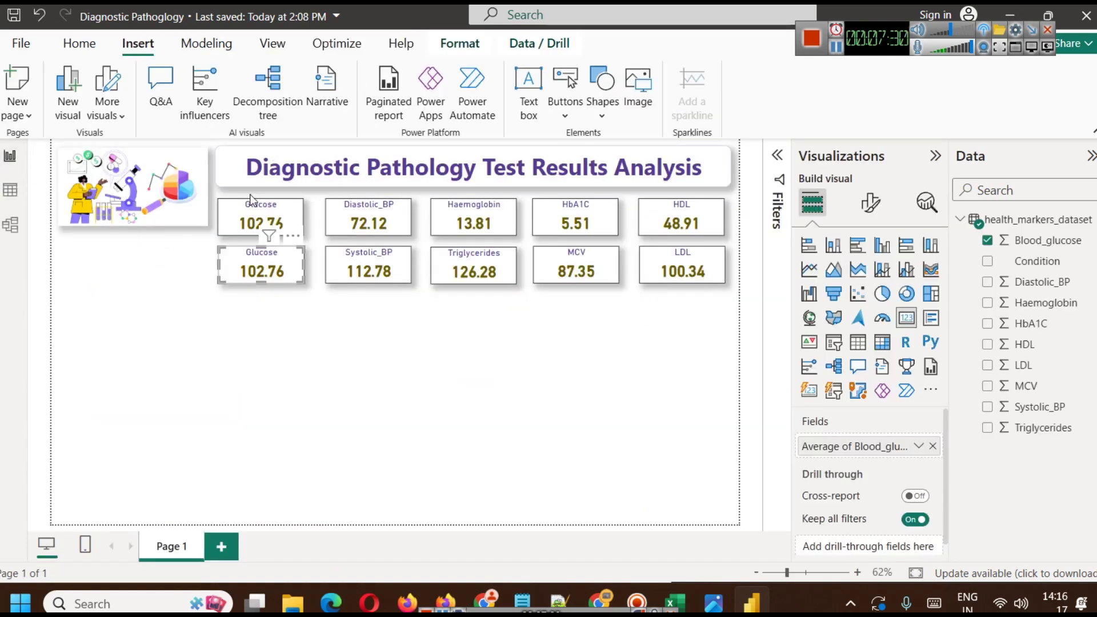
click(93, 56)
click(473, 117)
click(489, 143)
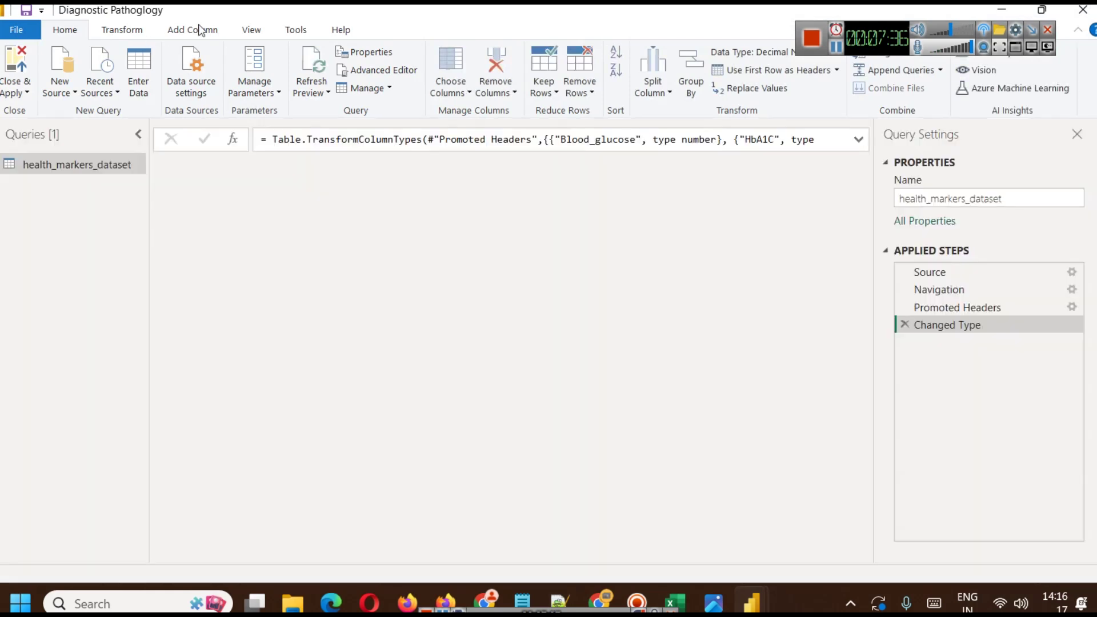
Step: Add an index column starting from 1 to the health_markers_dataset query
click(193, 29)
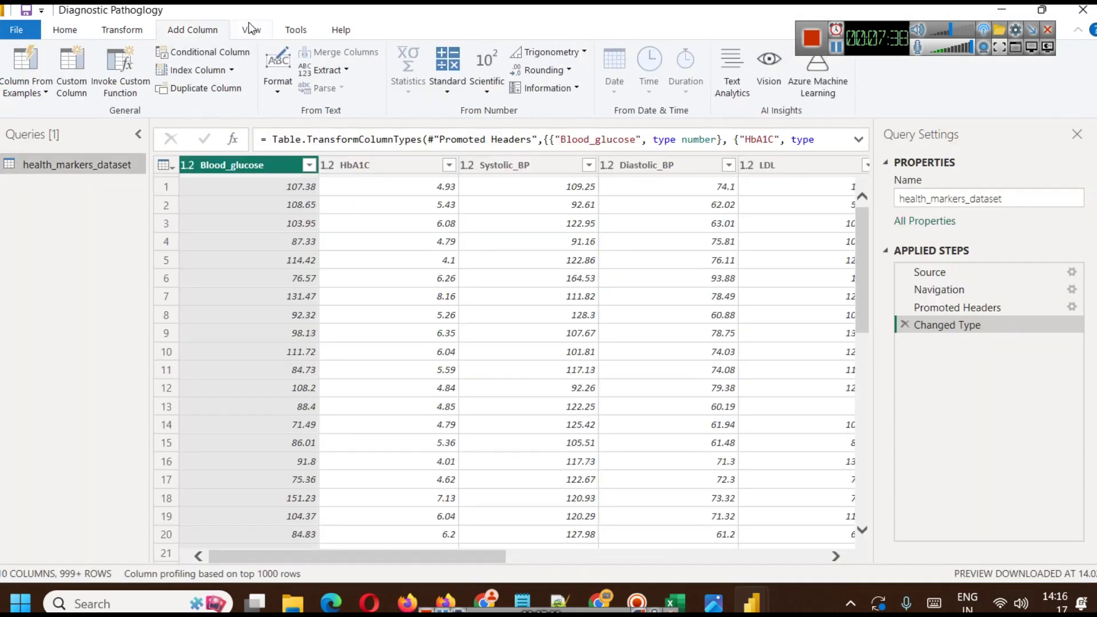
click(233, 70)
click(194, 108)
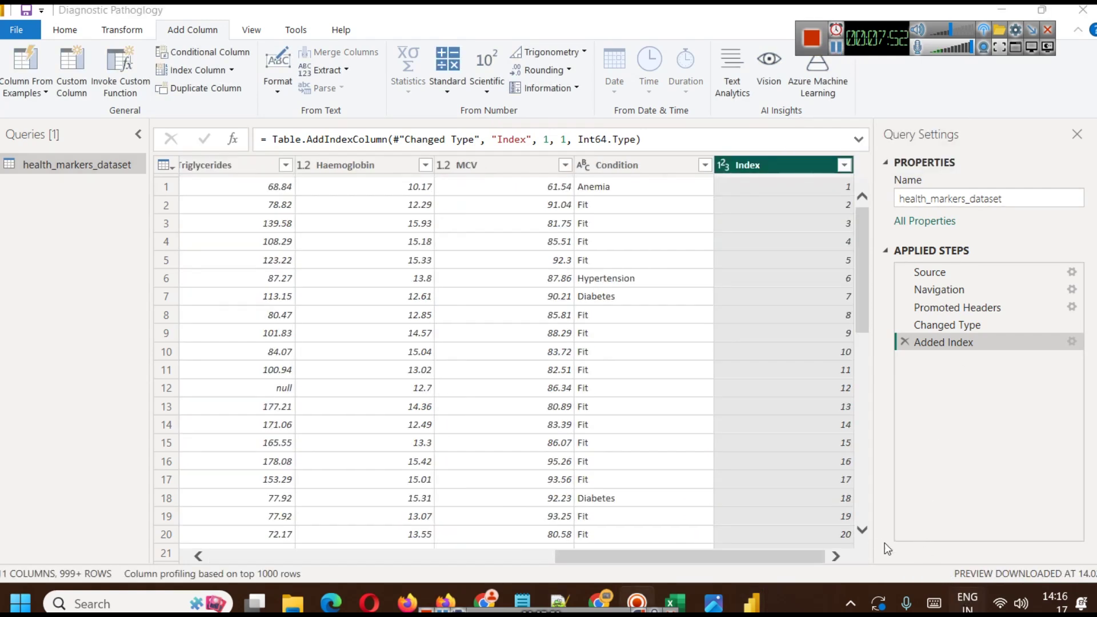
mouse_move(865, 222)
mouse_down()
mouse_move(912, 499)
mouse_move(870, 420)
mouse_move(865, 223)
mouse_up()
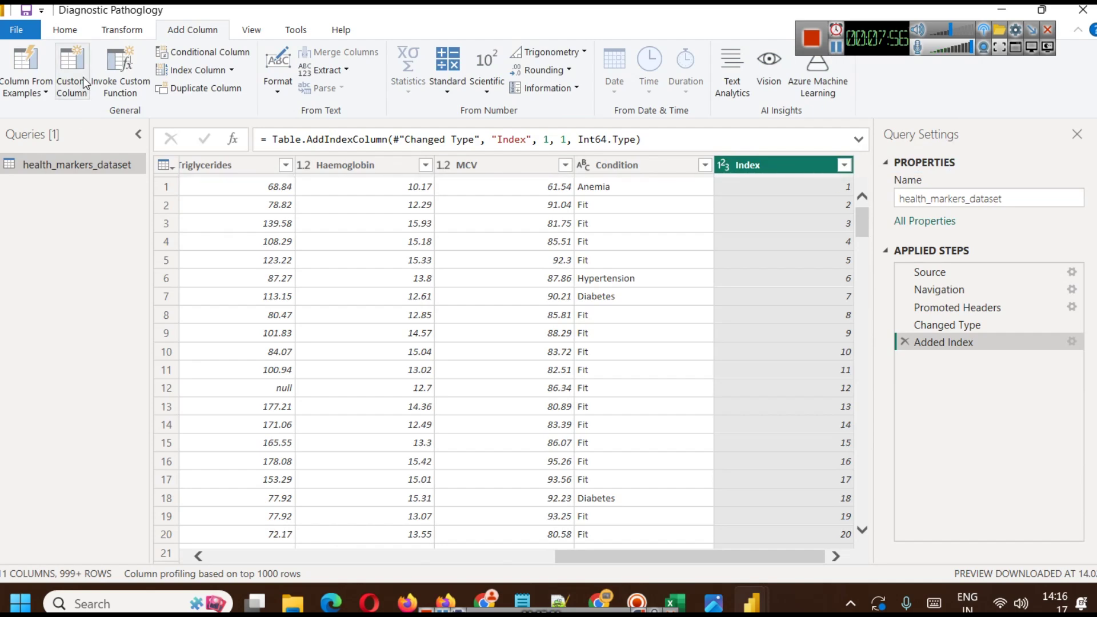
Step: Close the Power Query Editor and apply the query changes to the report
click(65, 30)
click(15, 91)
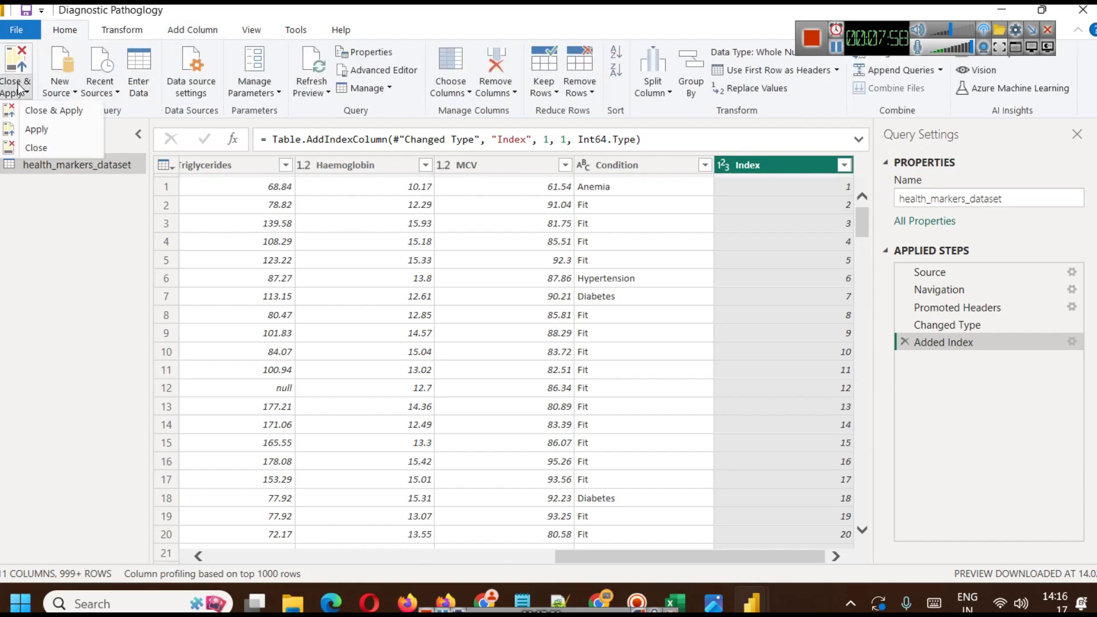
click(46, 111)
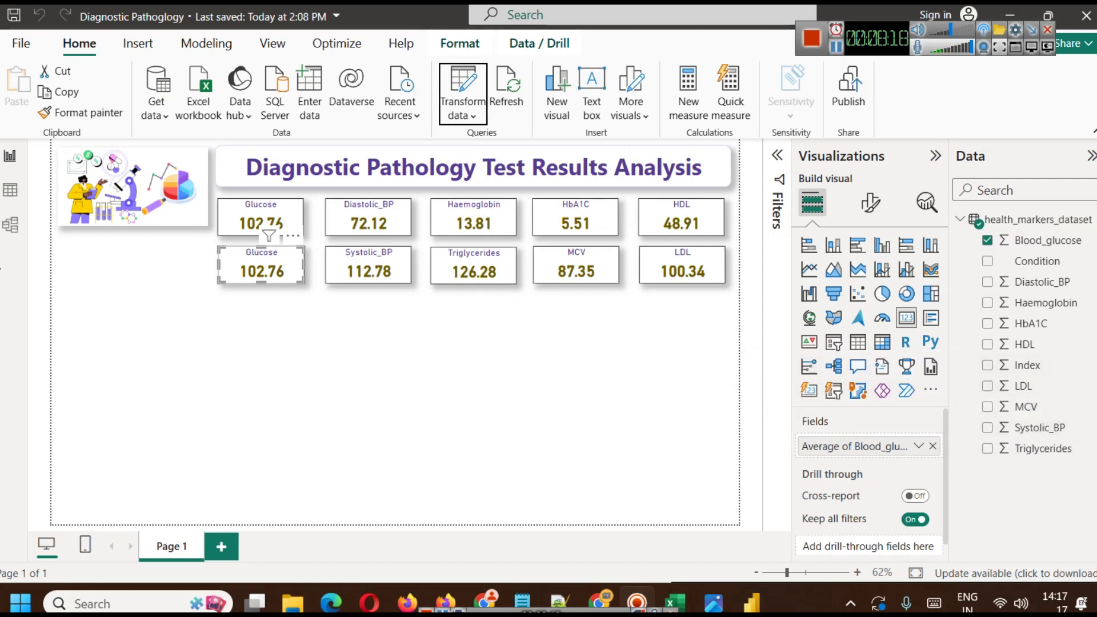
Step: Replace the average Blood_glucose field in the second-row Glucose card with Index, summarized as Count
click(933, 446)
drag(1026, 368, 860, 449)
click(918, 446)
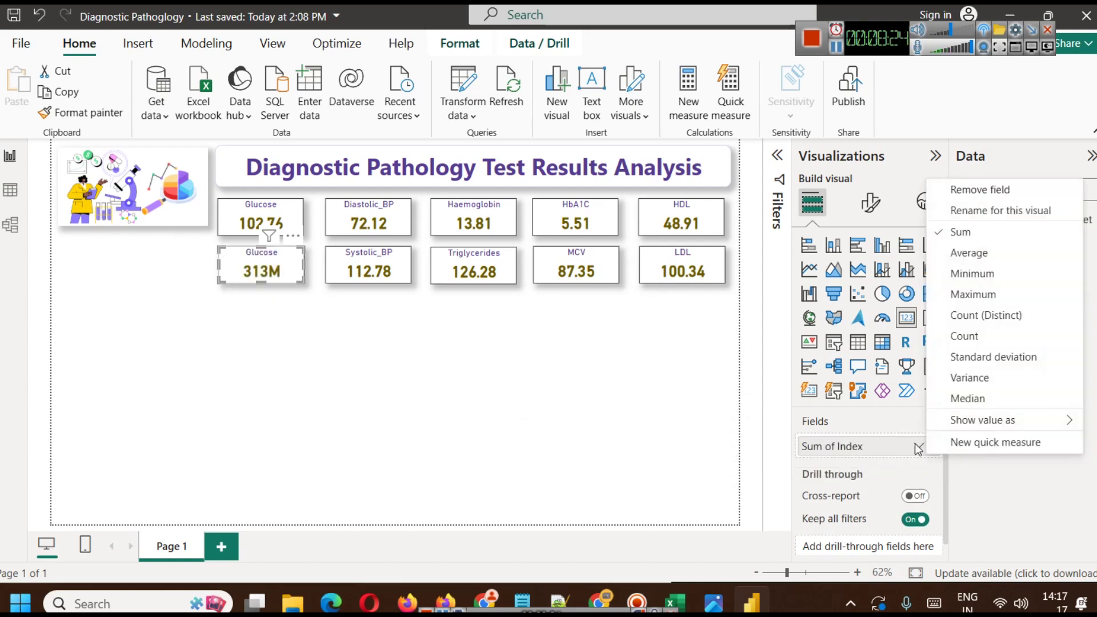
click(974, 334)
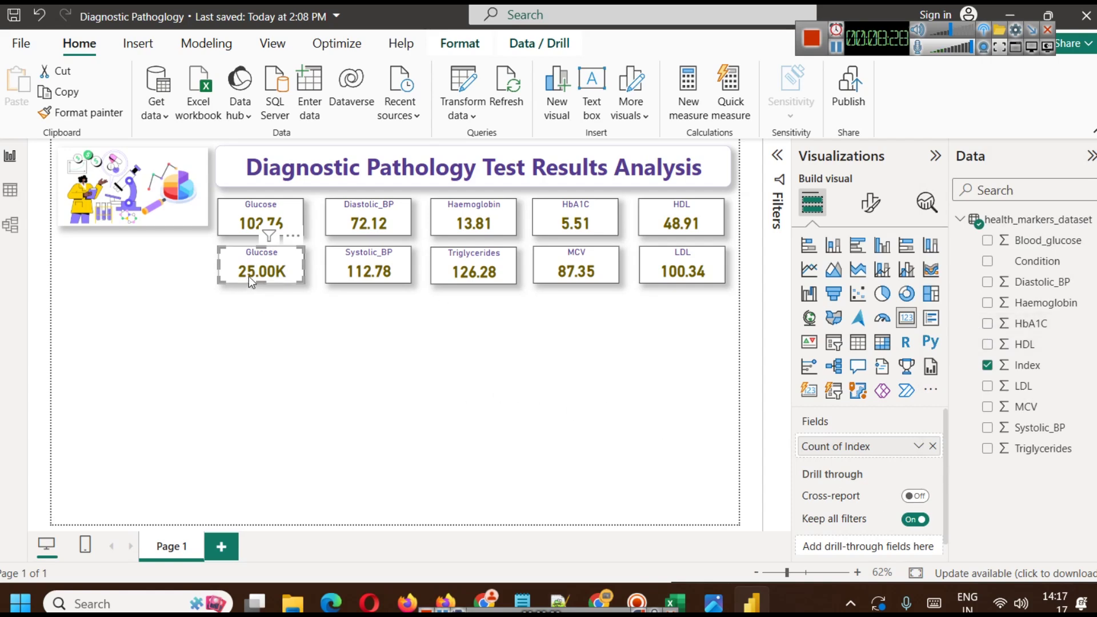
Step: Set the callout value of the index count card to 0 decimal places
click(869, 218)
click(855, 324)
scroll(871, 457, down, 1)
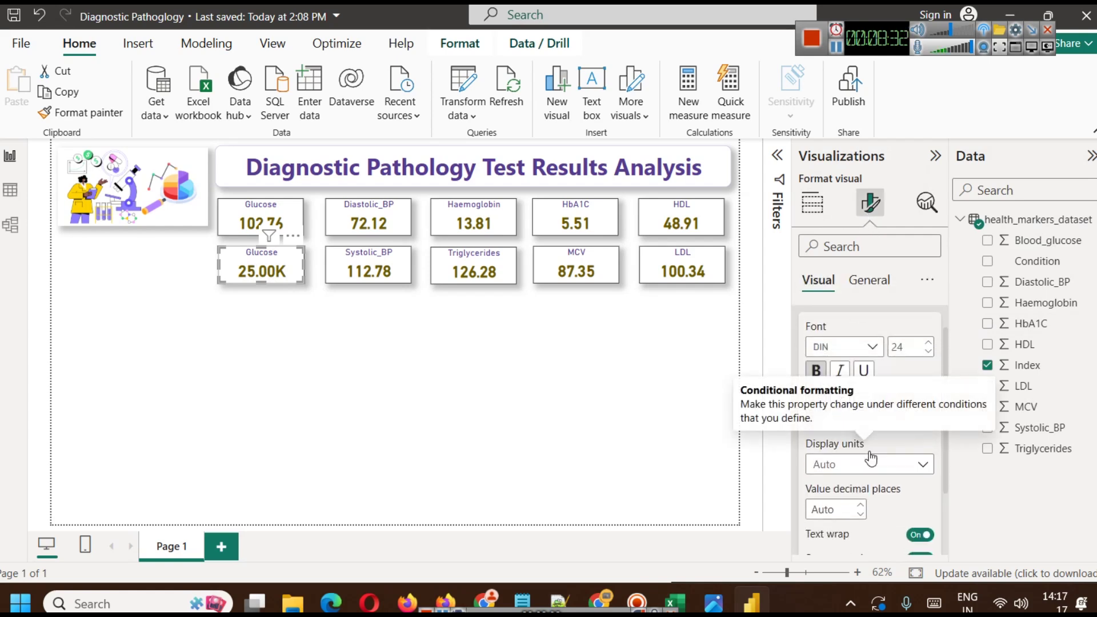
scroll(871, 457, down, 2)
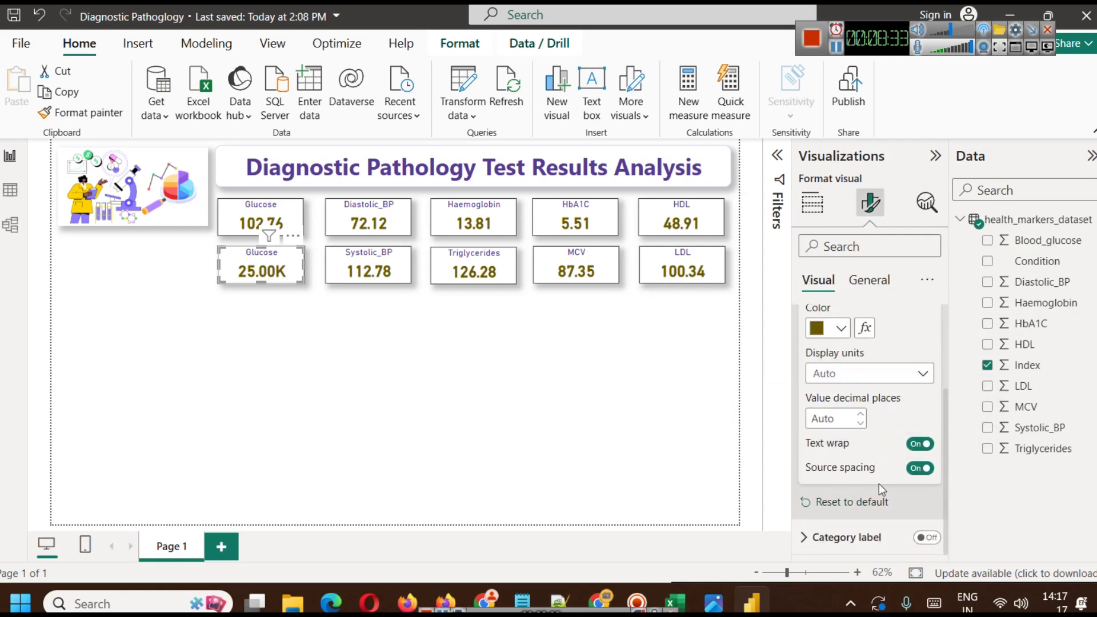
click(861, 423)
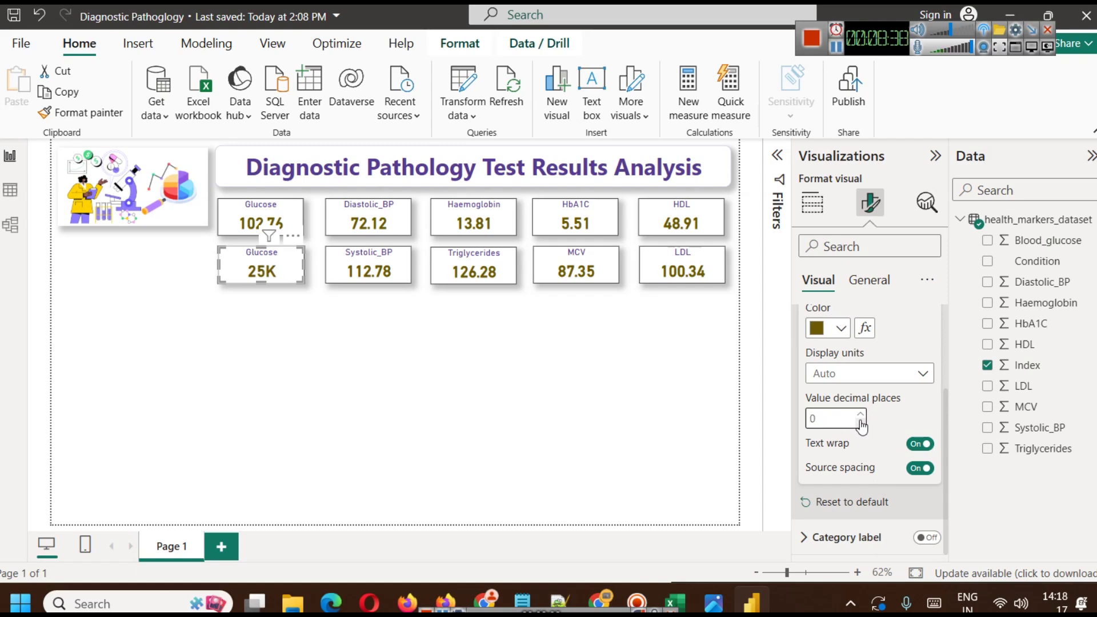
click(424, 427)
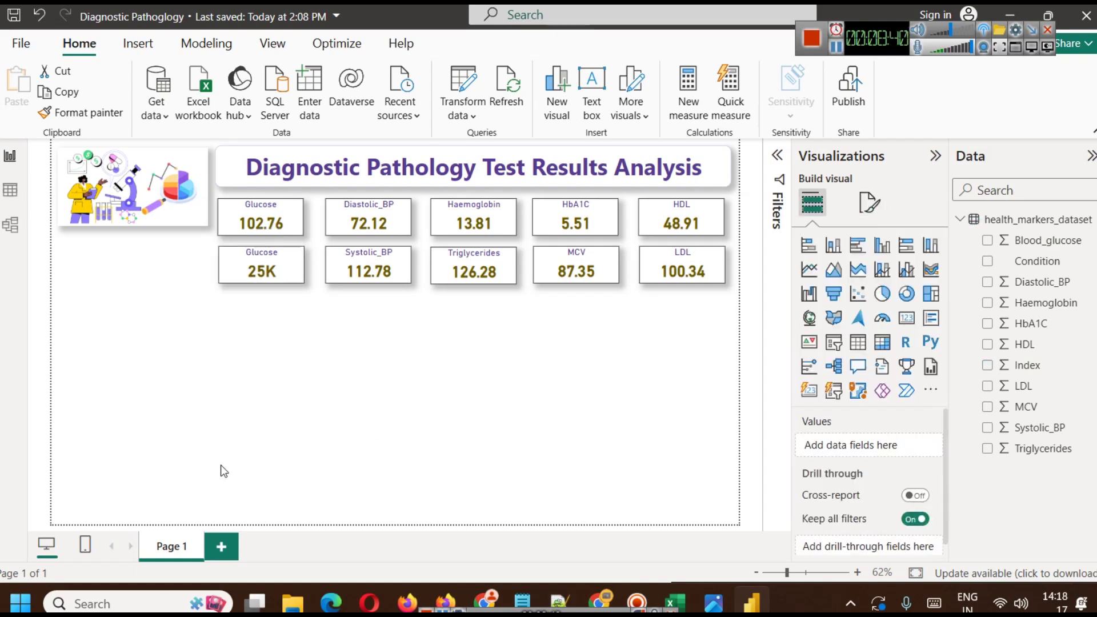
Step: Change the title text of the index count card to "# of Records"
click(255, 276)
click(869, 202)
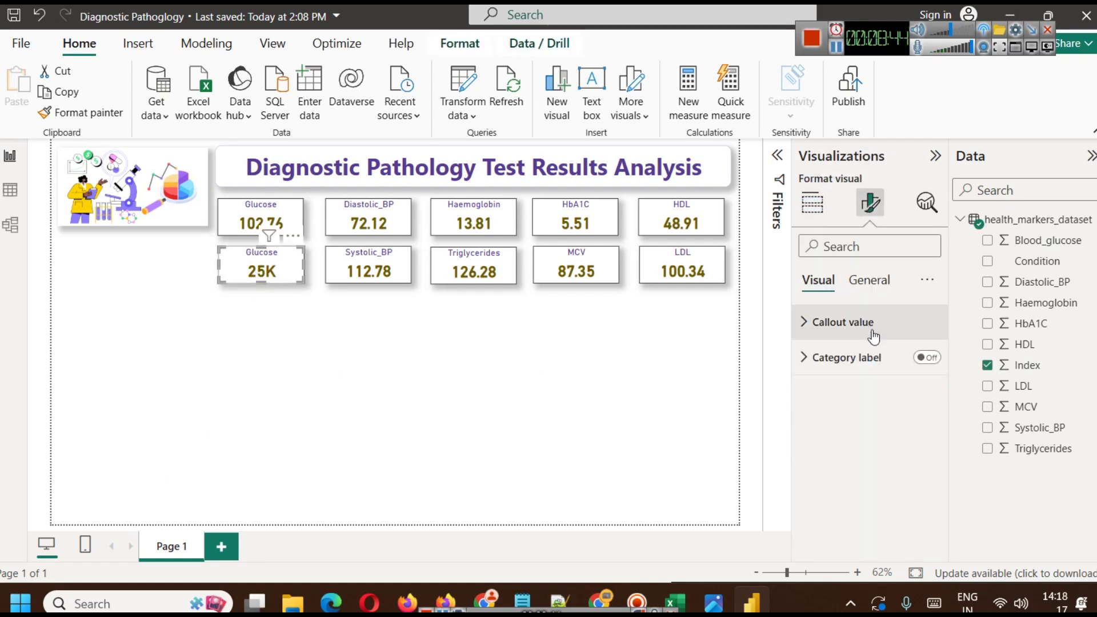
click(872, 325)
click(868, 280)
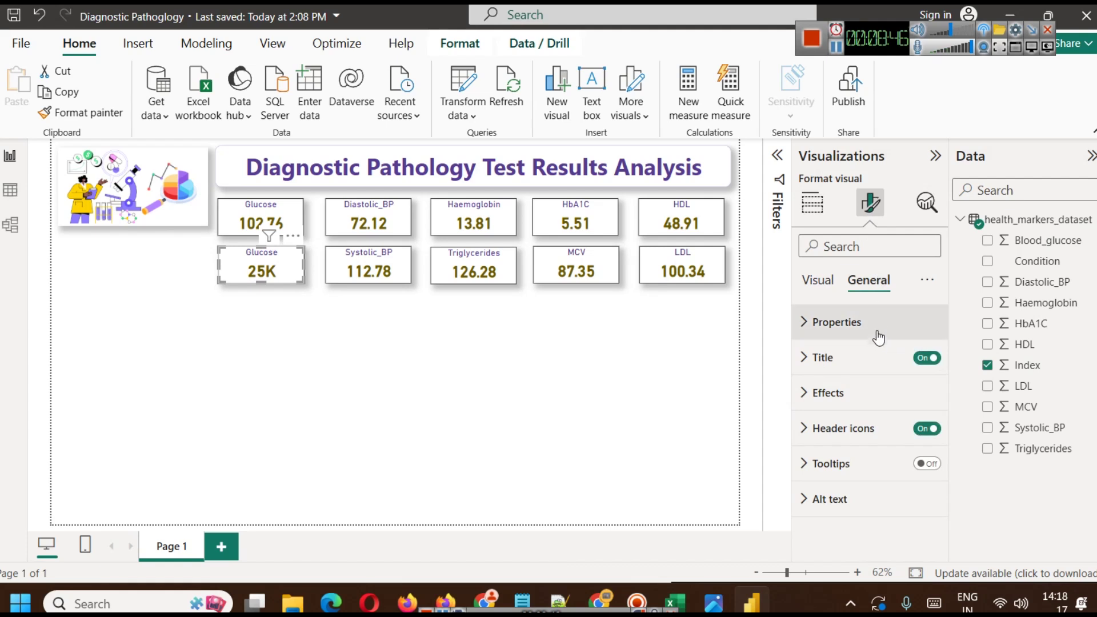
click(847, 363)
double_click(820, 445)
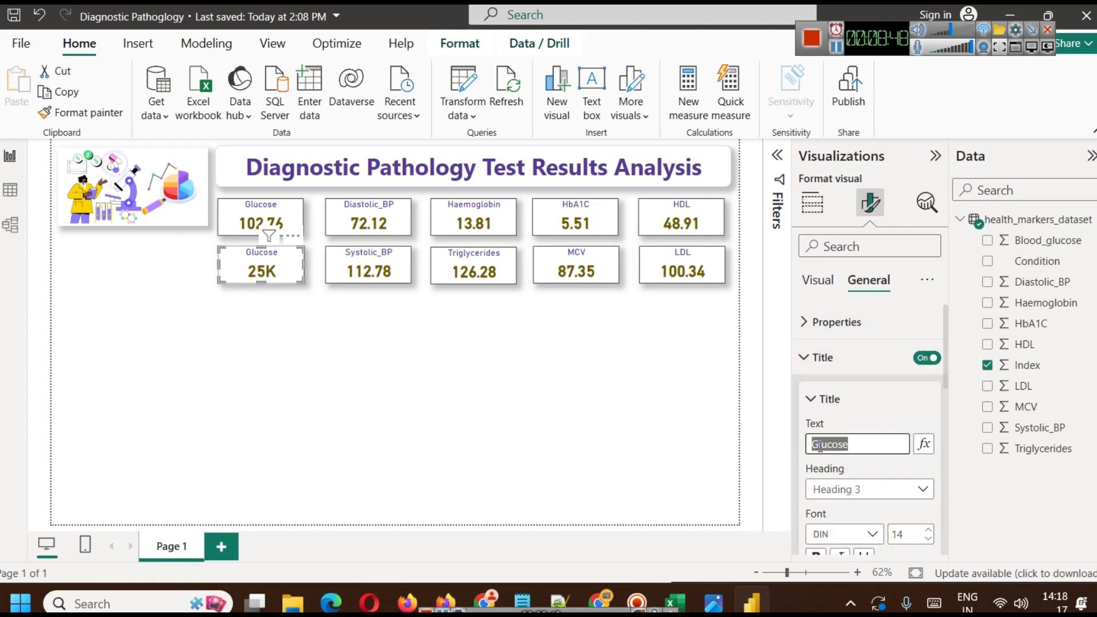
text(# of Records)
click(392, 483)
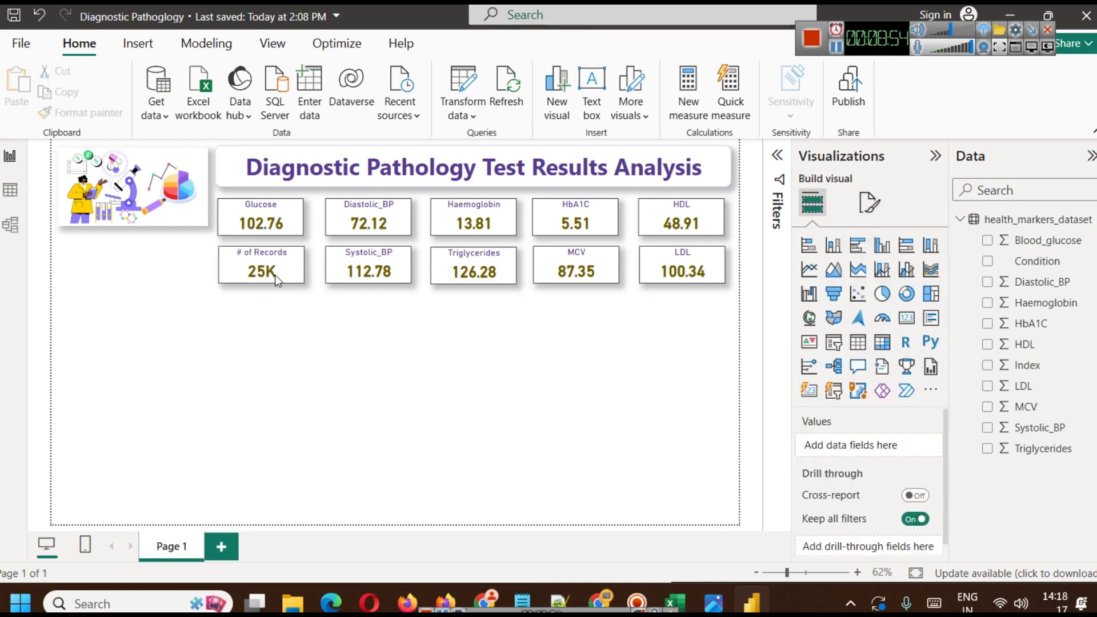
Step: Nudge all ten cards together slightly down, away from the dashboard header
drag(210, 191, 735, 294)
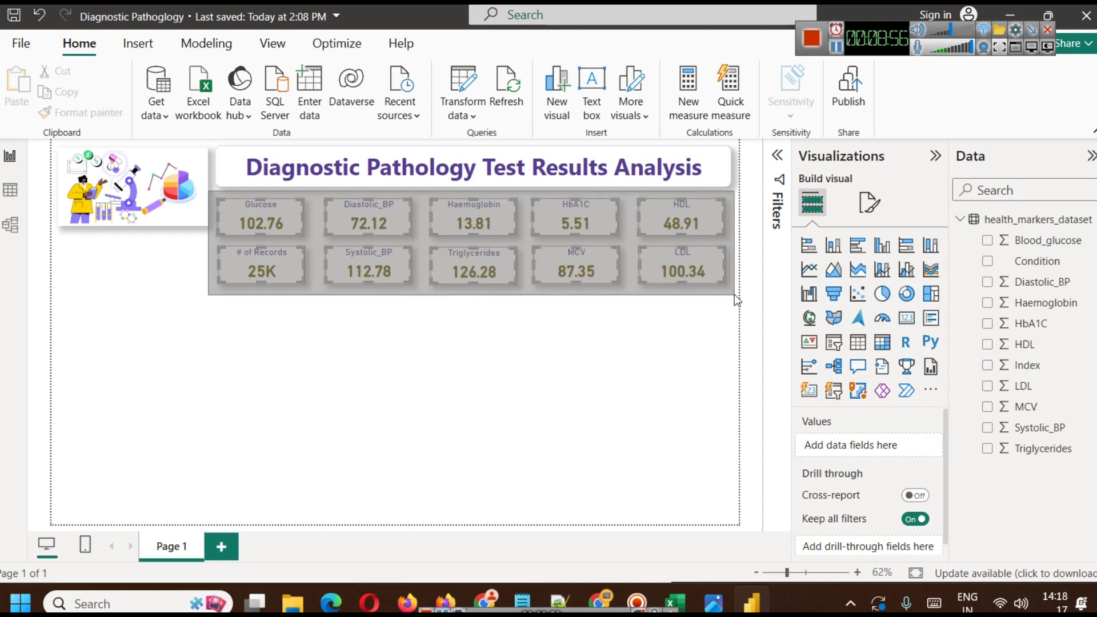
key(Down)
key(Down)
key(Down)
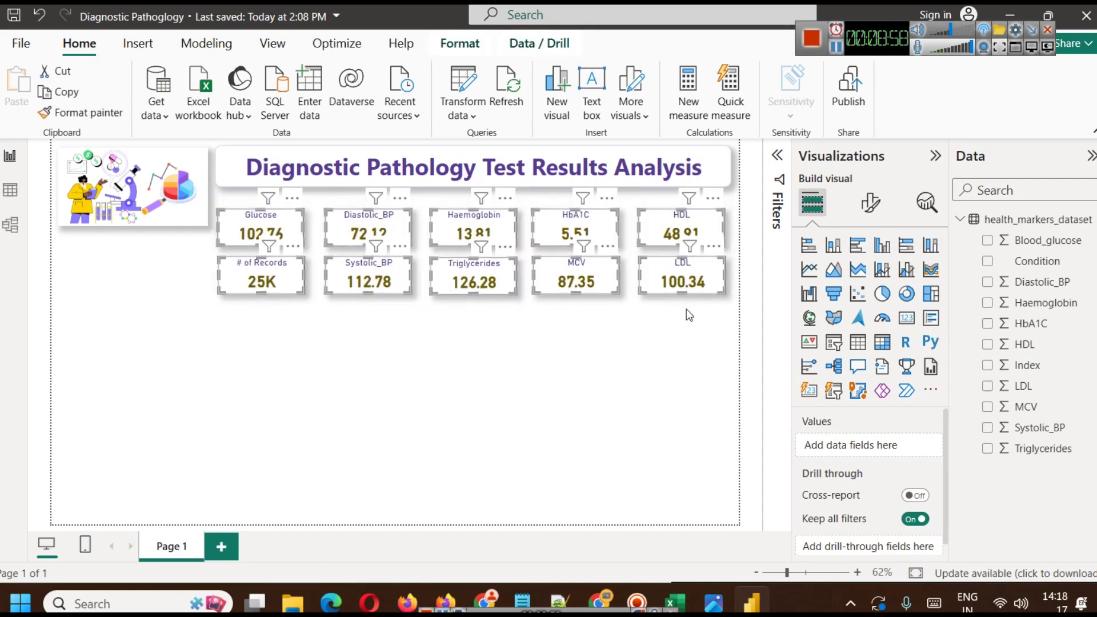
click(673, 310)
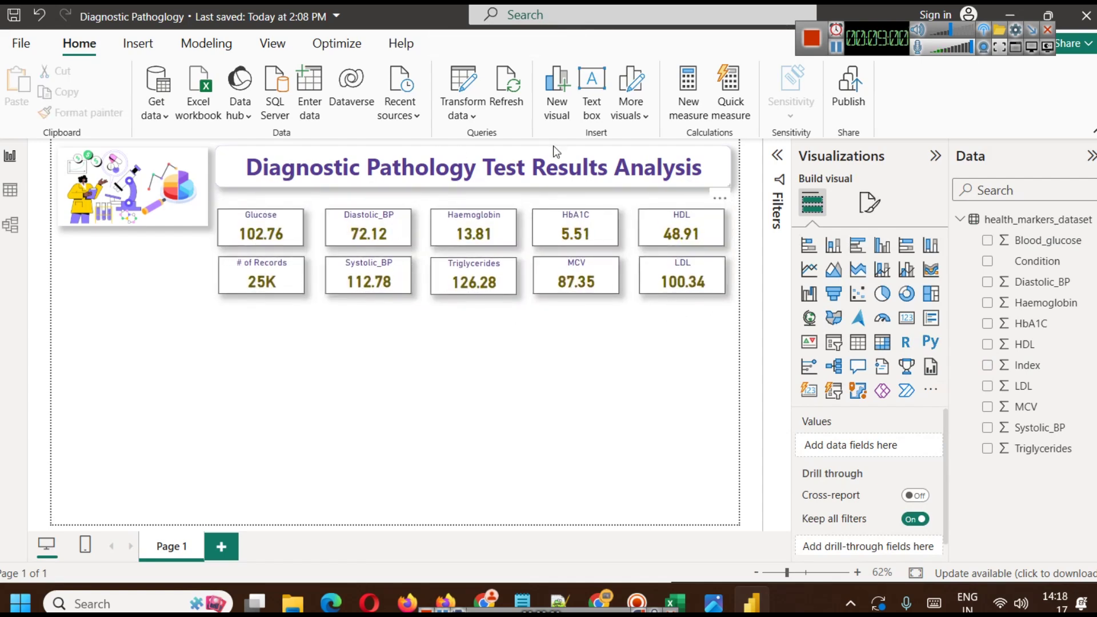
click(150, 42)
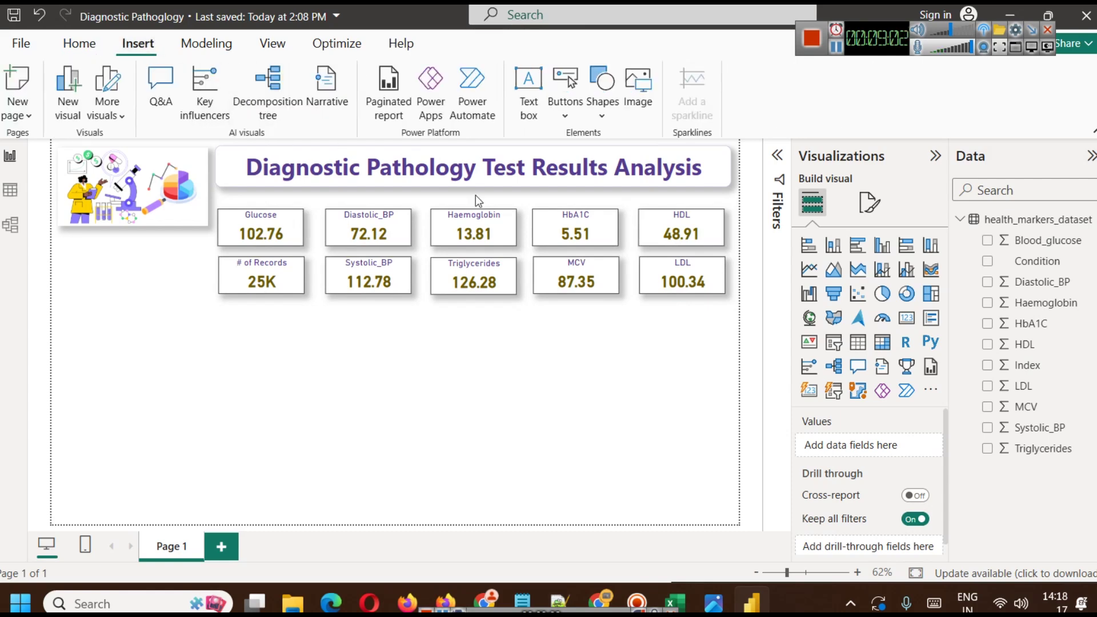
click(603, 100)
click(647, 175)
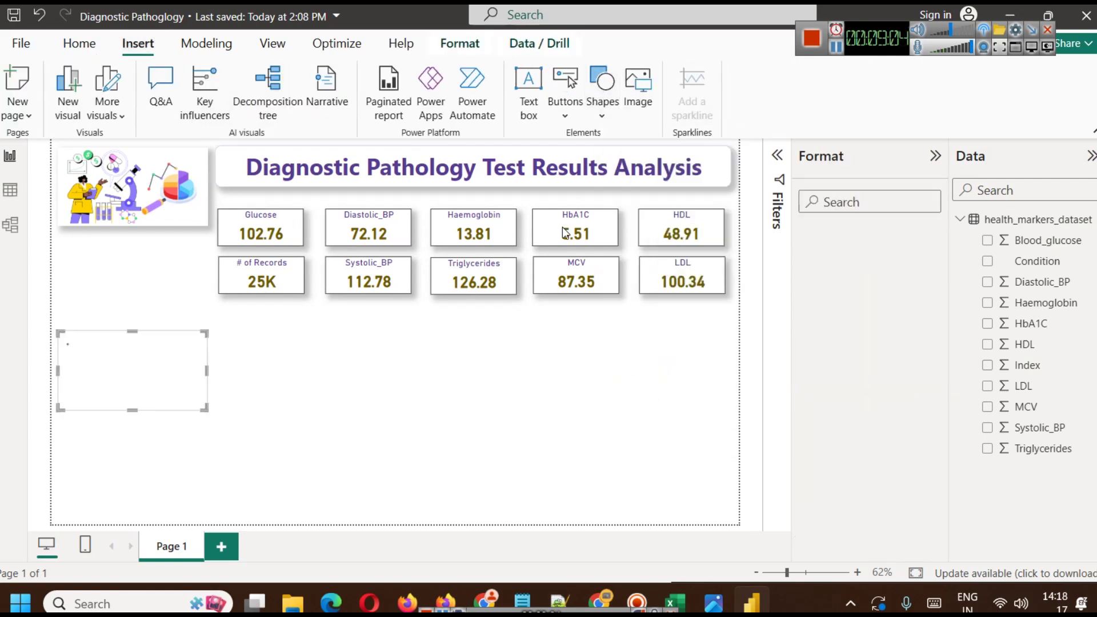
drag(189, 367, 294, 246)
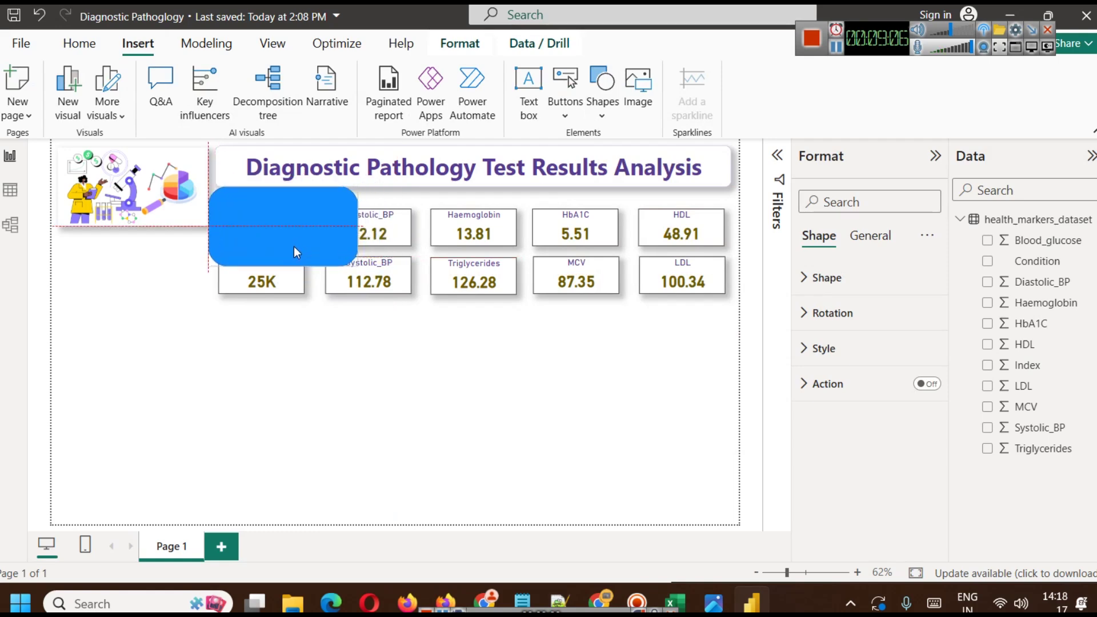
key(Delete)
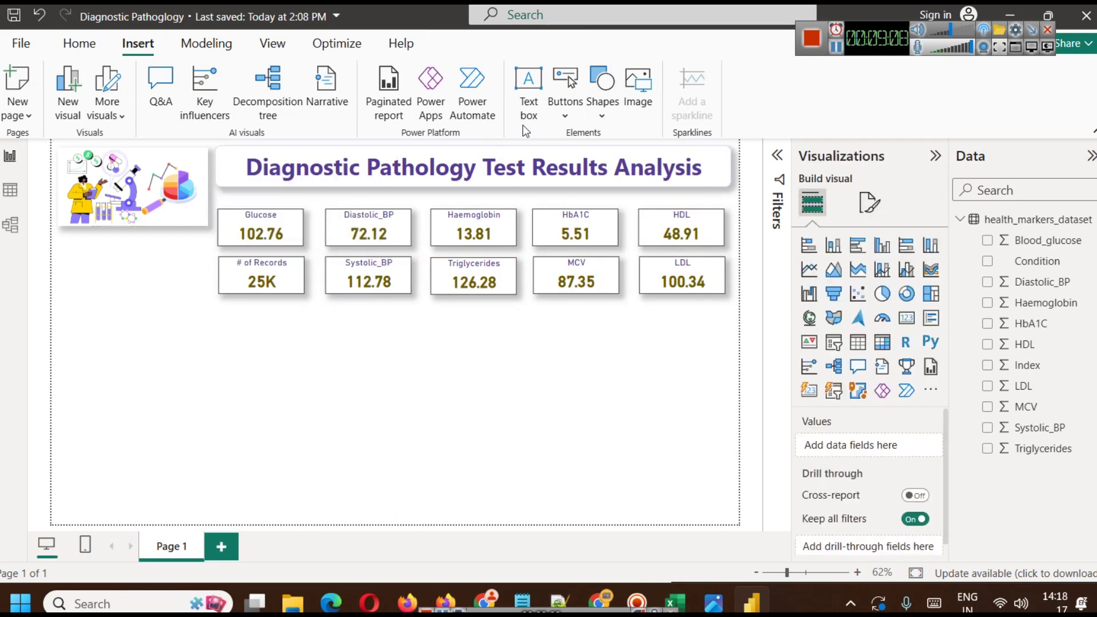
Step: Insert a rectangle shape and size it to cover both rows of cards, matching the header's width
click(595, 121)
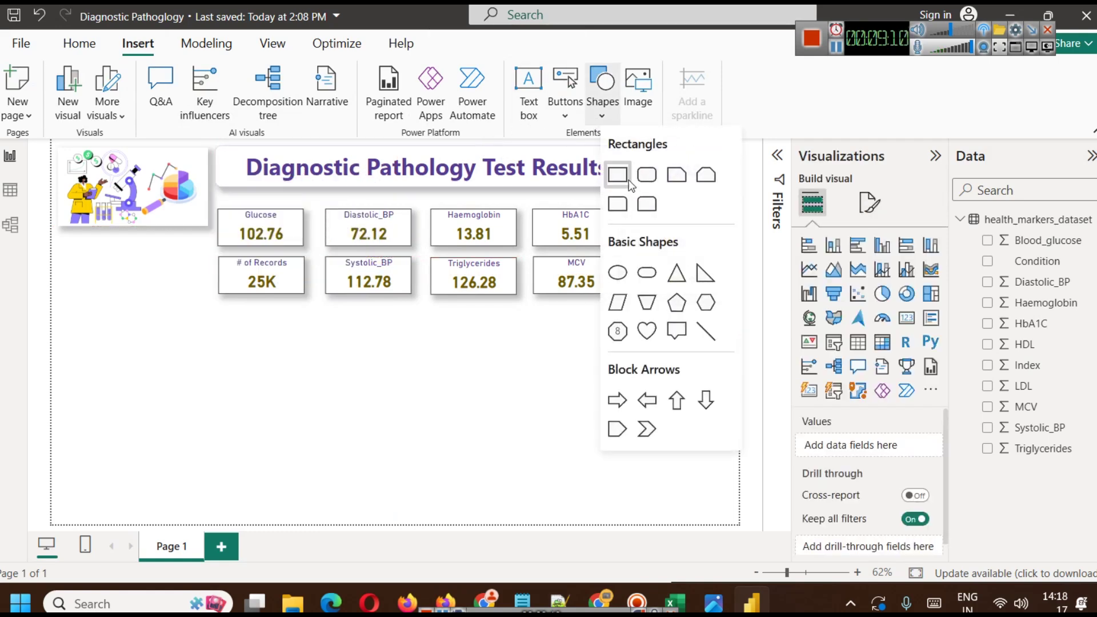
click(616, 172)
drag(95, 391, 292, 304)
drag(364, 247, 733, 257)
click(619, 418)
click(584, 262)
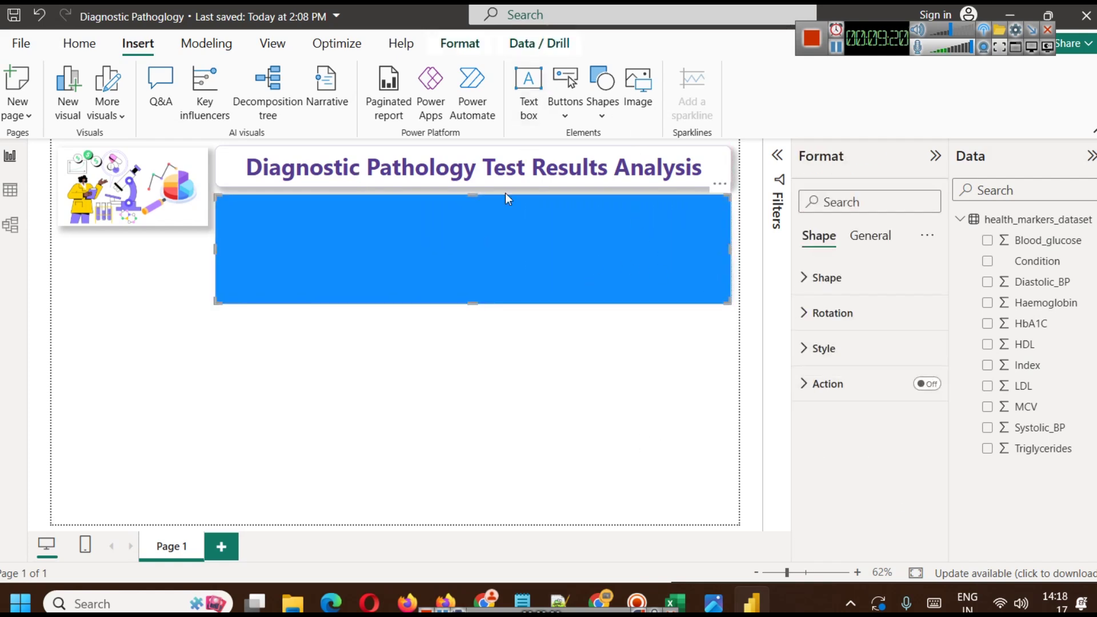
Step: Send the blue rectangle to the back behind the ten cards and nudge it slightly left
click(466, 46)
click(287, 122)
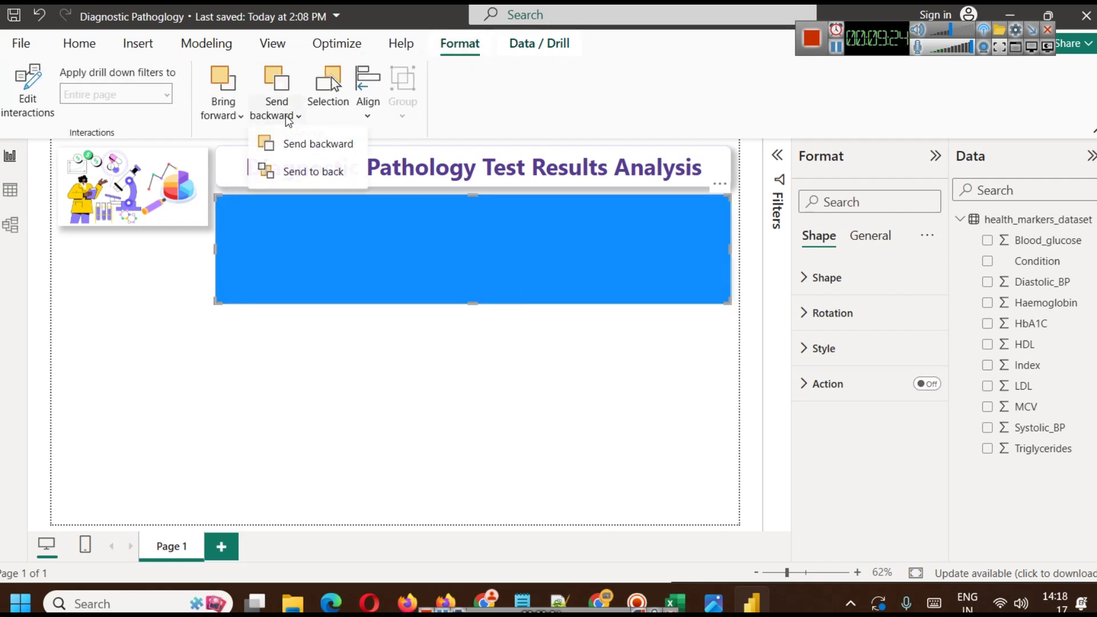
click(268, 171)
click(422, 417)
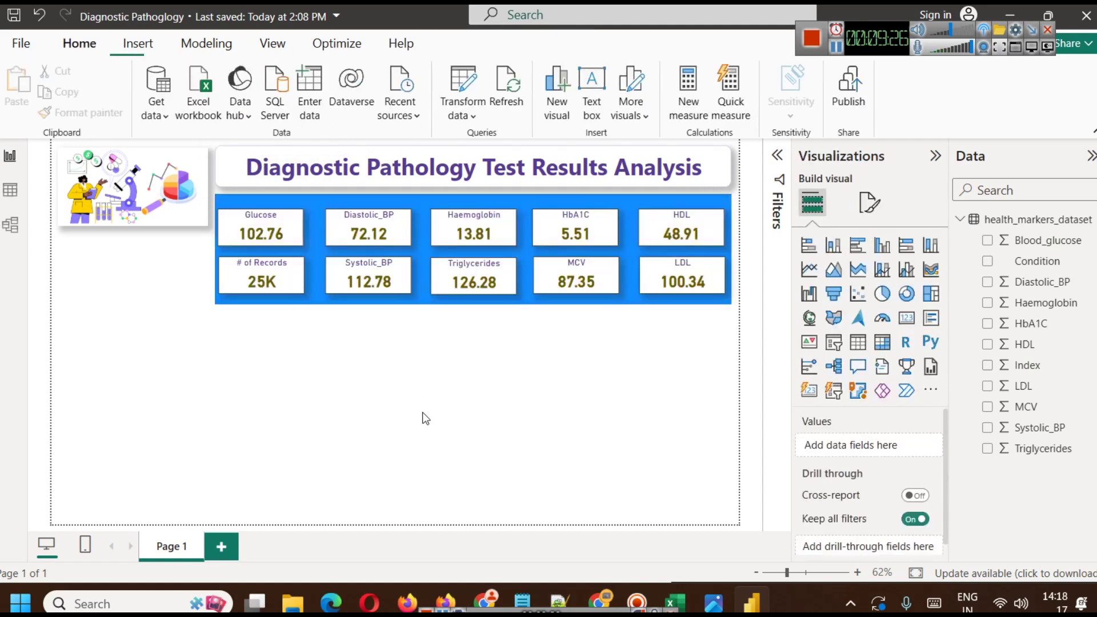
click(588, 203)
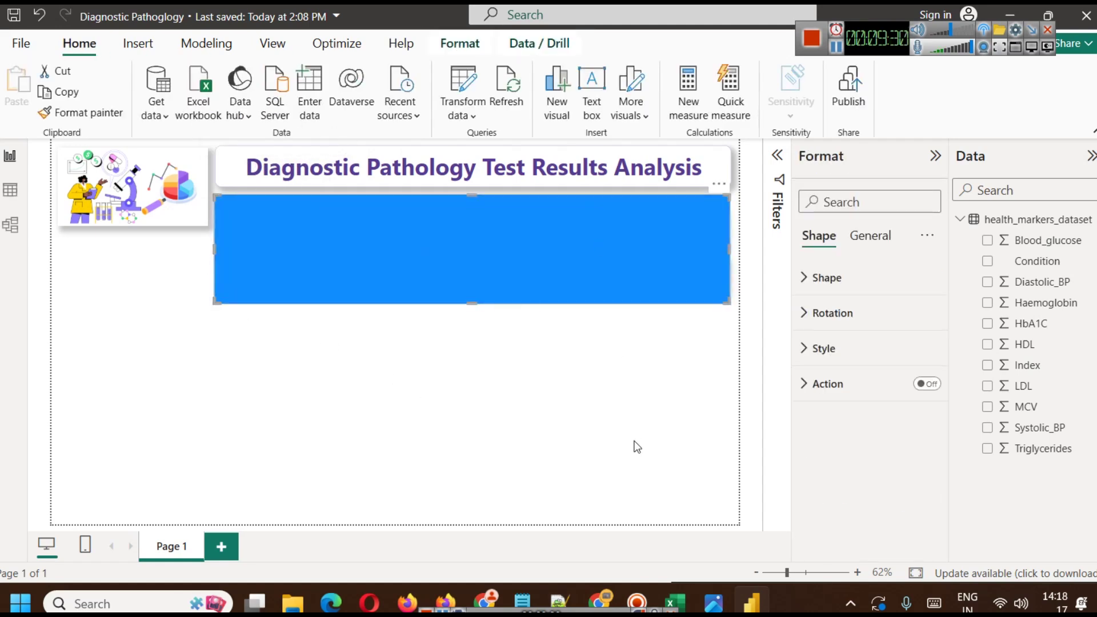
click(637, 445)
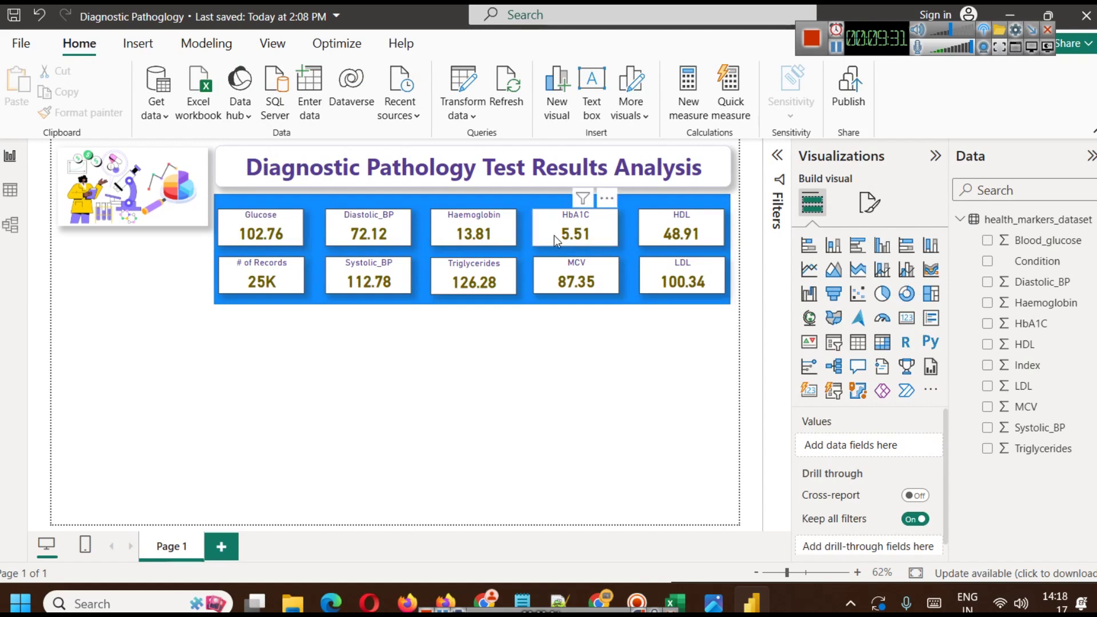
Step: Turn on the background rectangle's title and set its text to "Average of:"
click(522, 205)
click(866, 235)
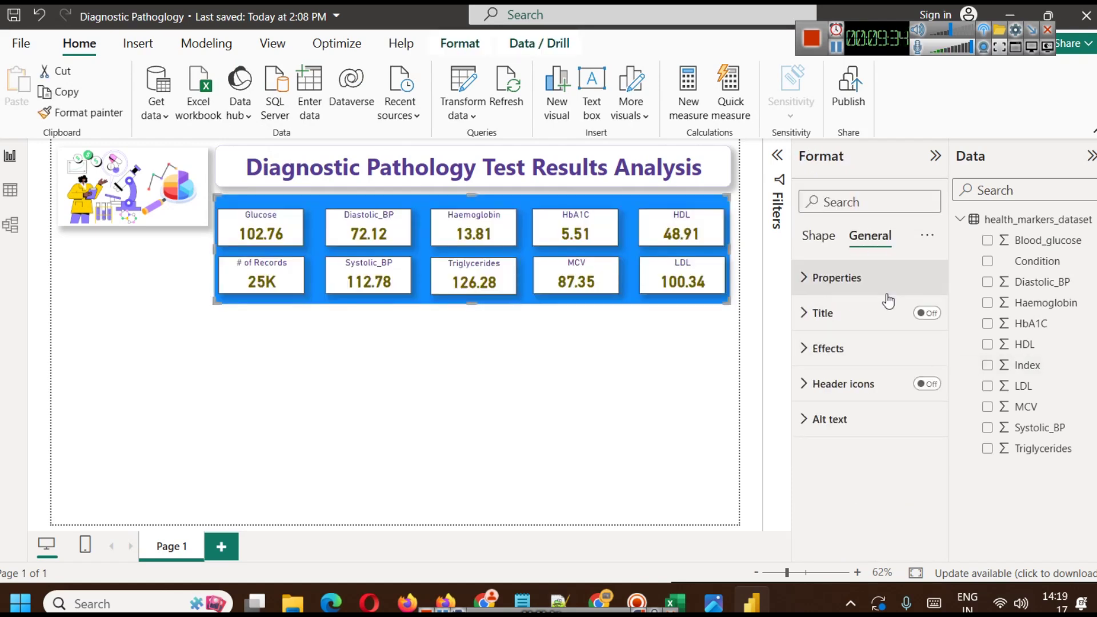
click(921, 313)
click(892, 314)
click(843, 399)
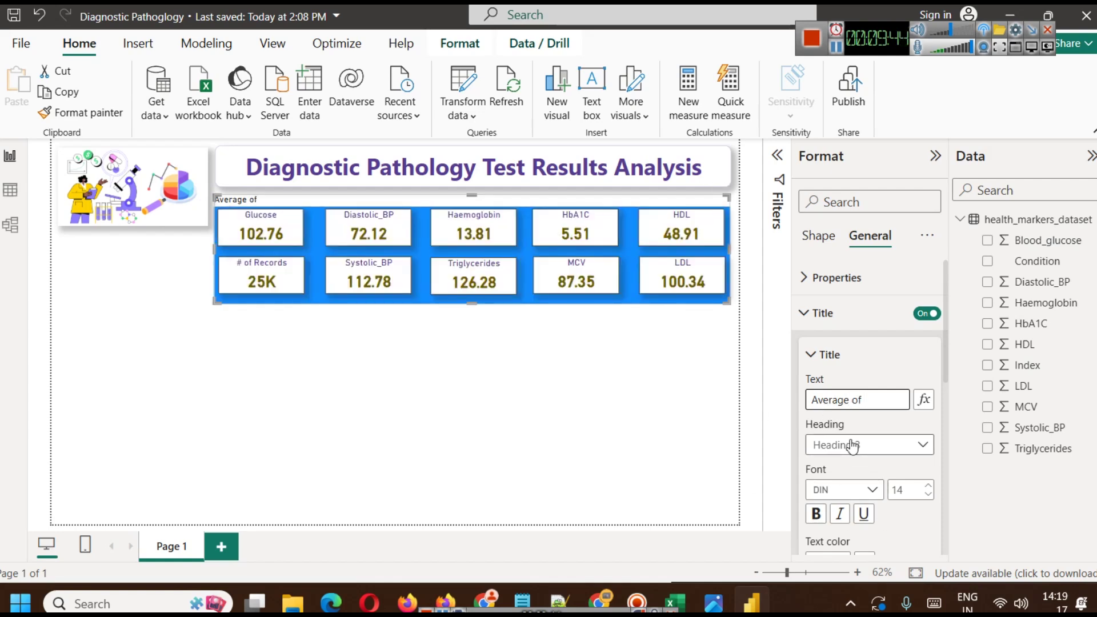
text(:)
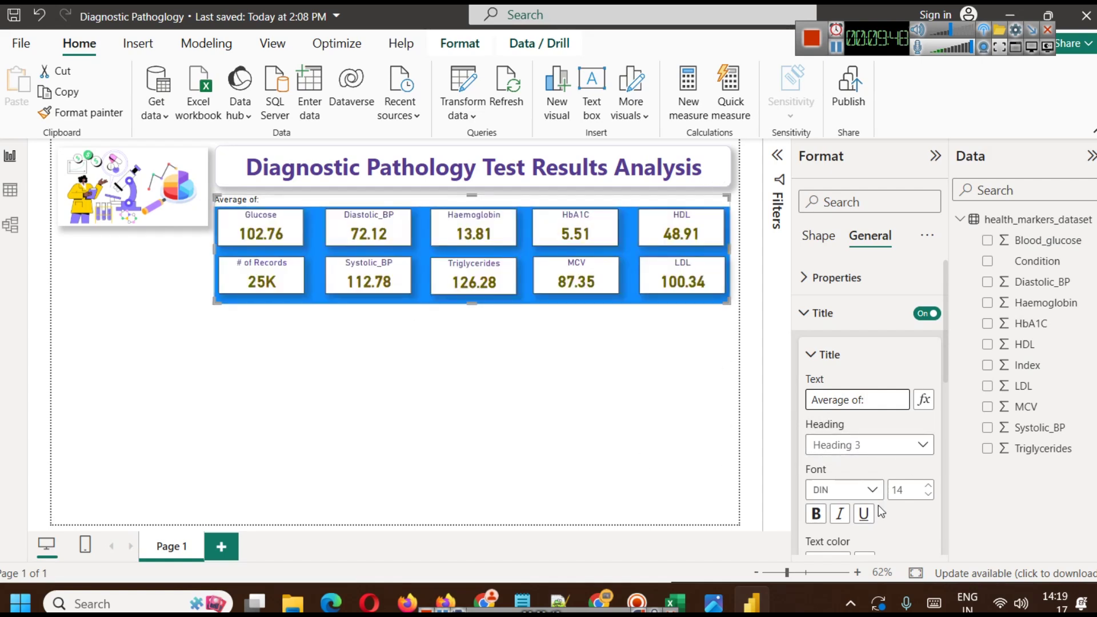
Step: Center the background rectangle's "Average of:" title horizontally
scroll(880, 508, down, 3)
click(839, 480)
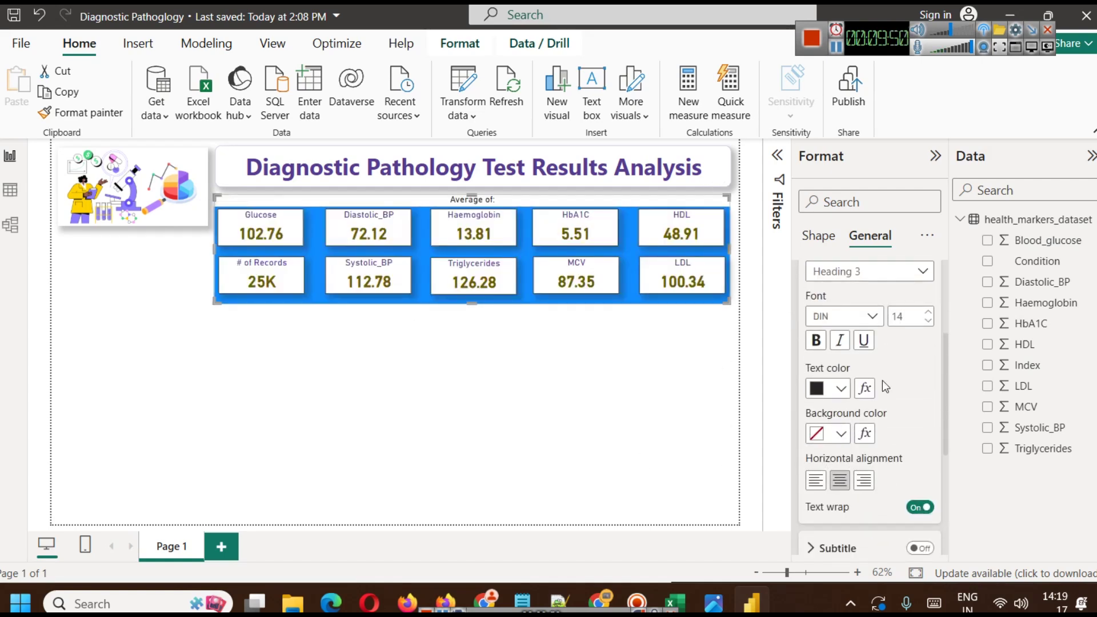
scroll(892, 418, up, 3)
scroll(865, 443, down, 1)
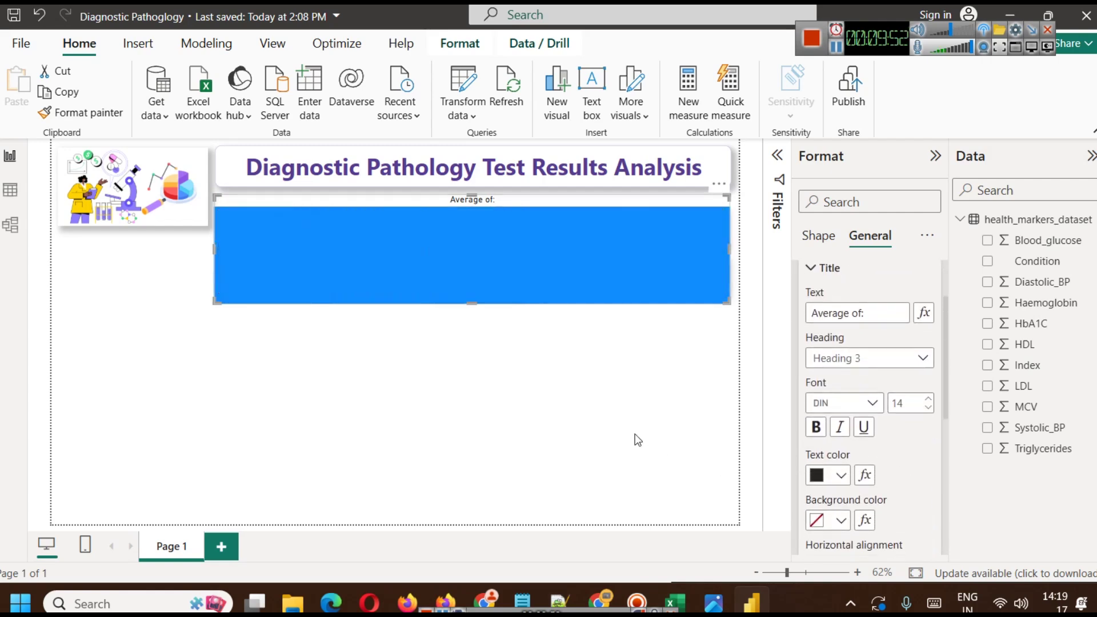
click(633, 433)
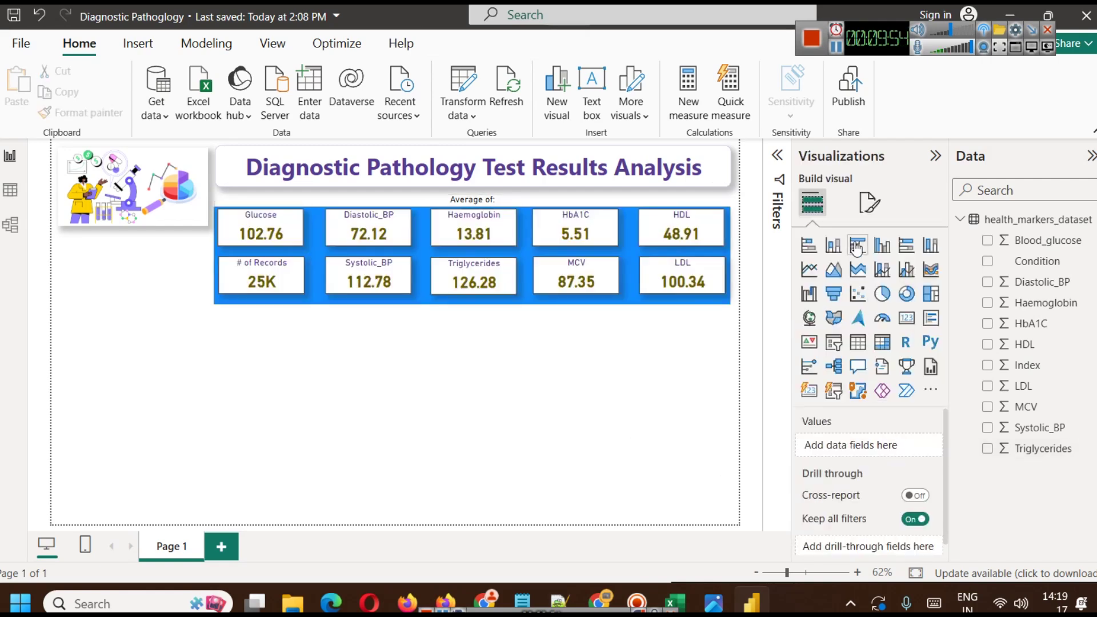
Step: Make the "Average of:" title bold with font size 16
click(691, 202)
click(870, 241)
click(835, 311)
scroll(866, 395, down, 5)
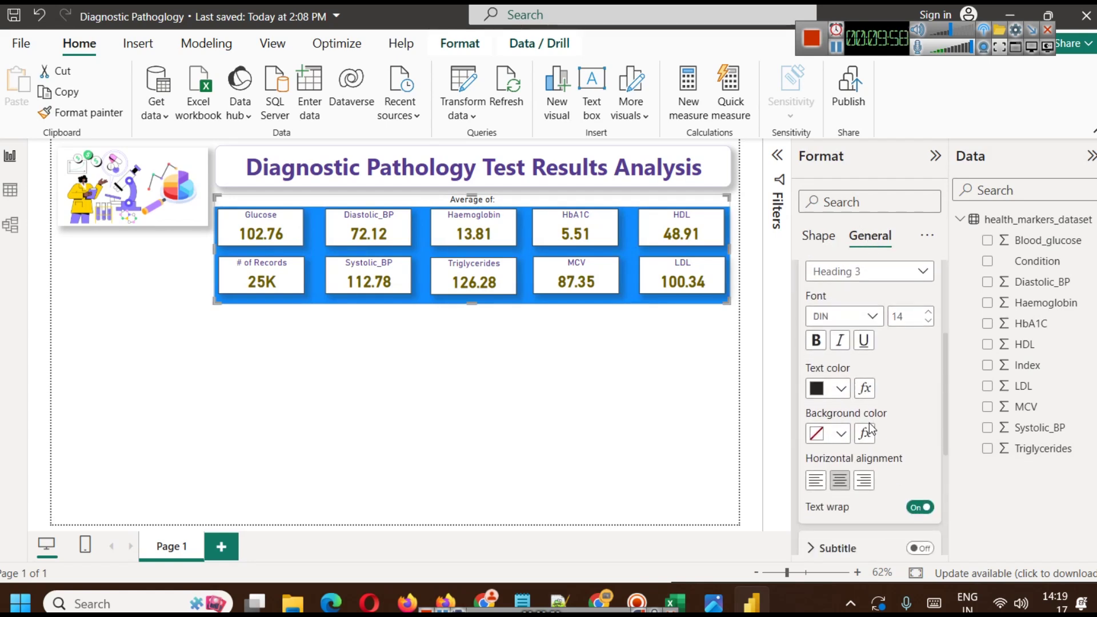
click(816, 341)
click(928, 312)
click(928, 312)
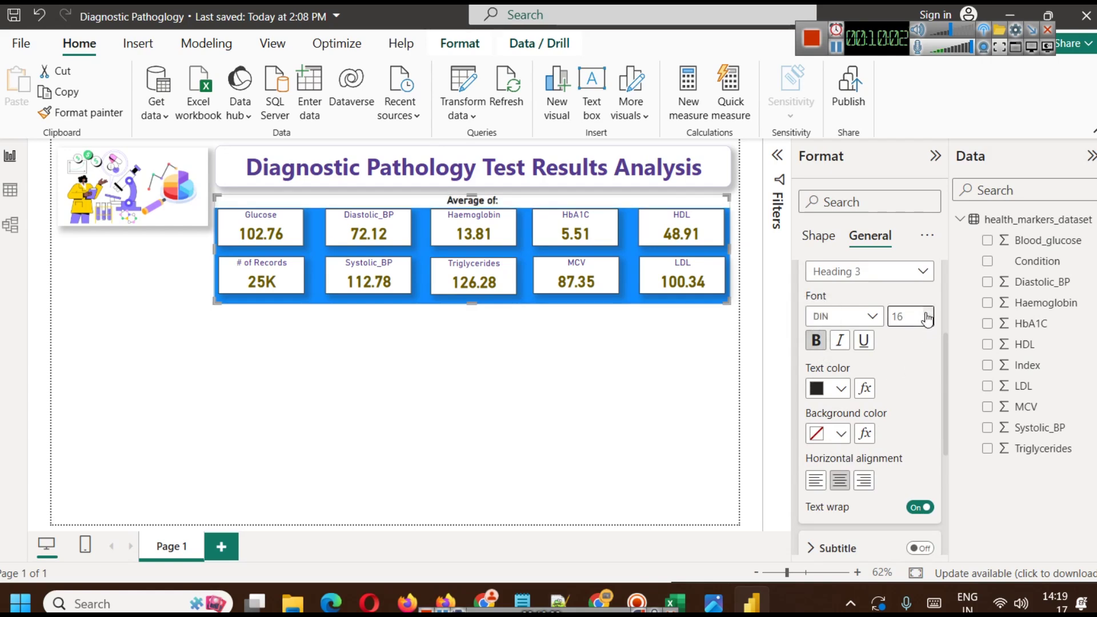
Step: Set the text color of the "Average of:" title to the darkest purple theme shade
click(838, 390)
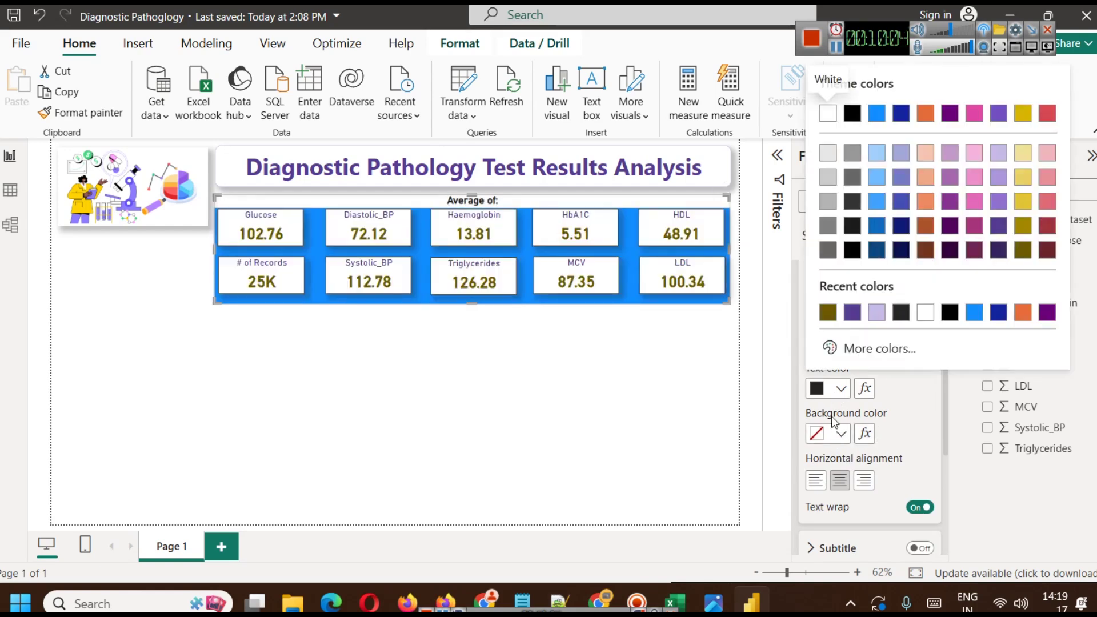
click(997, 252)
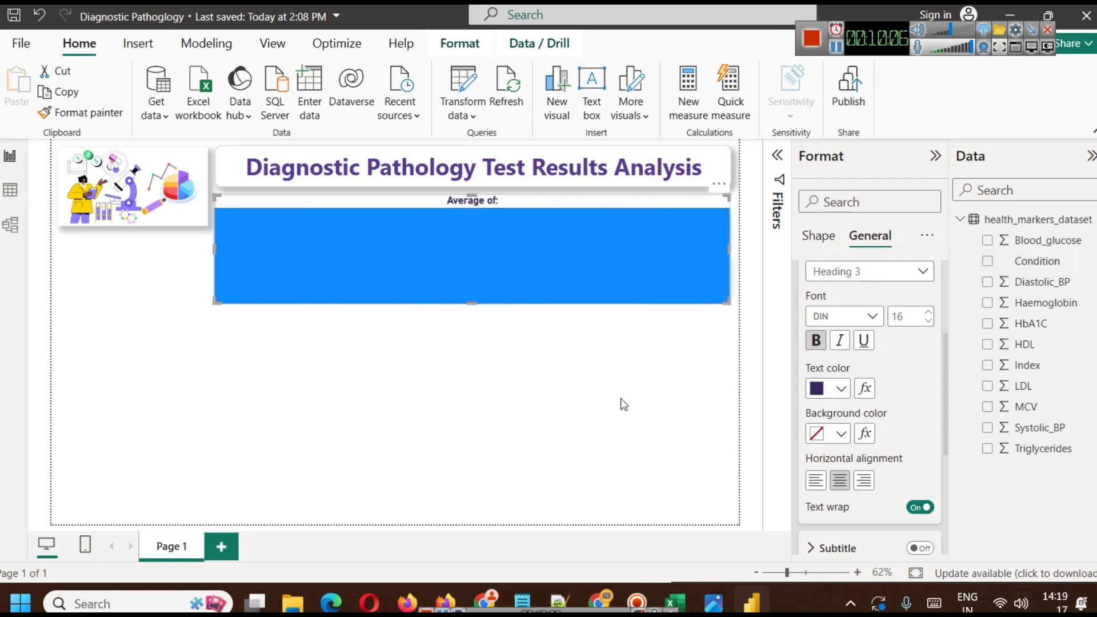
click(635, 418)
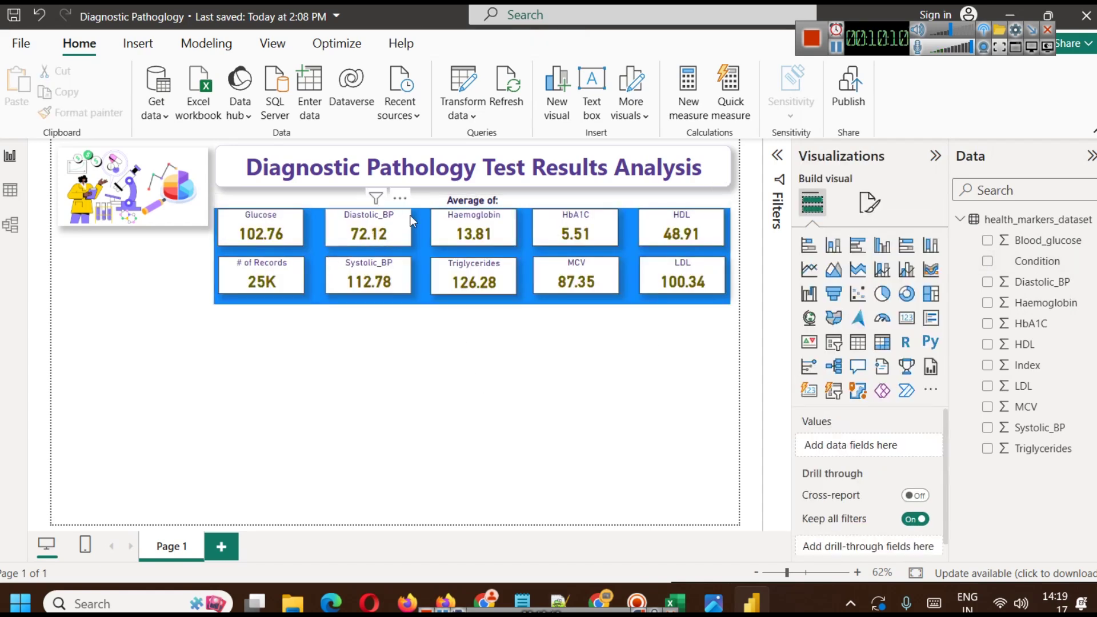
Step: Nudge the background rectangle slightly upward so its title sits clear of the cards
click(421, 205)
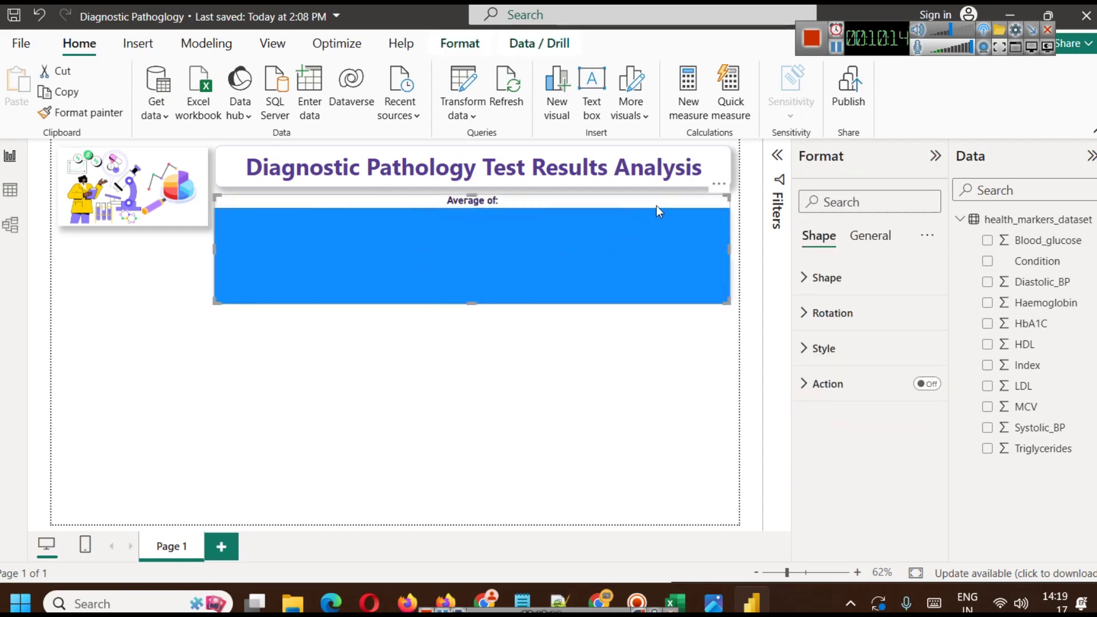
click(630, 439)
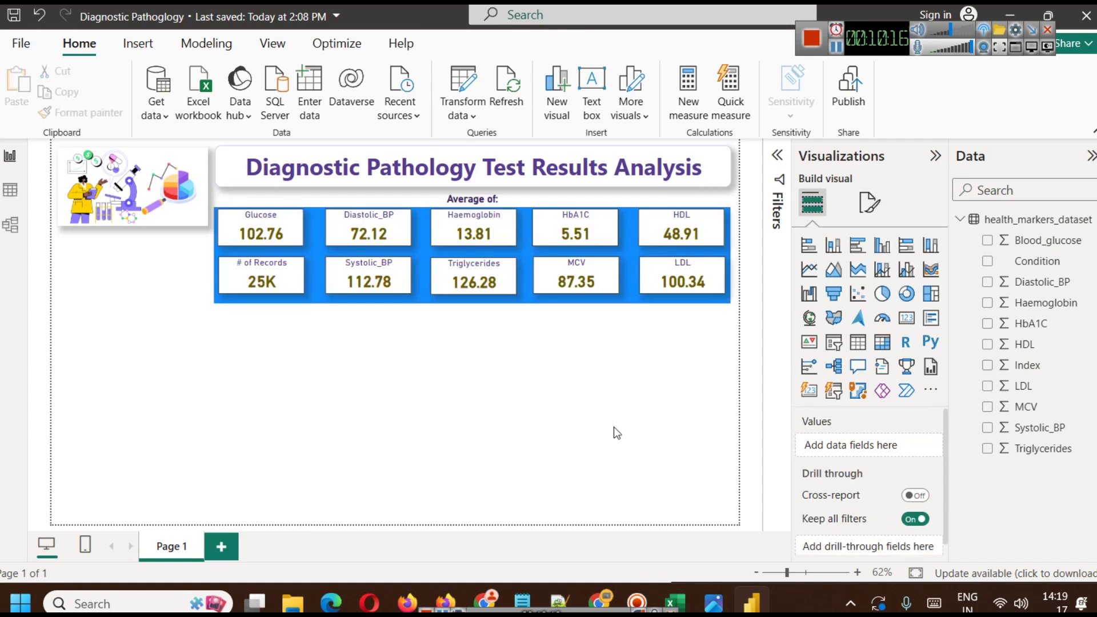
click(548, 200)
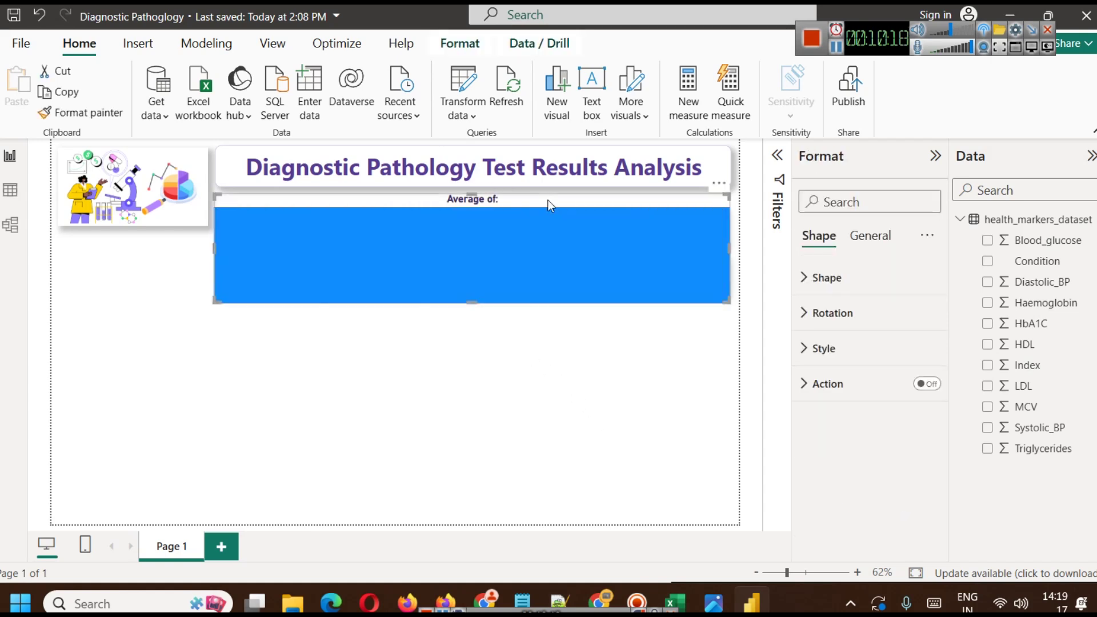
click(551, 398)
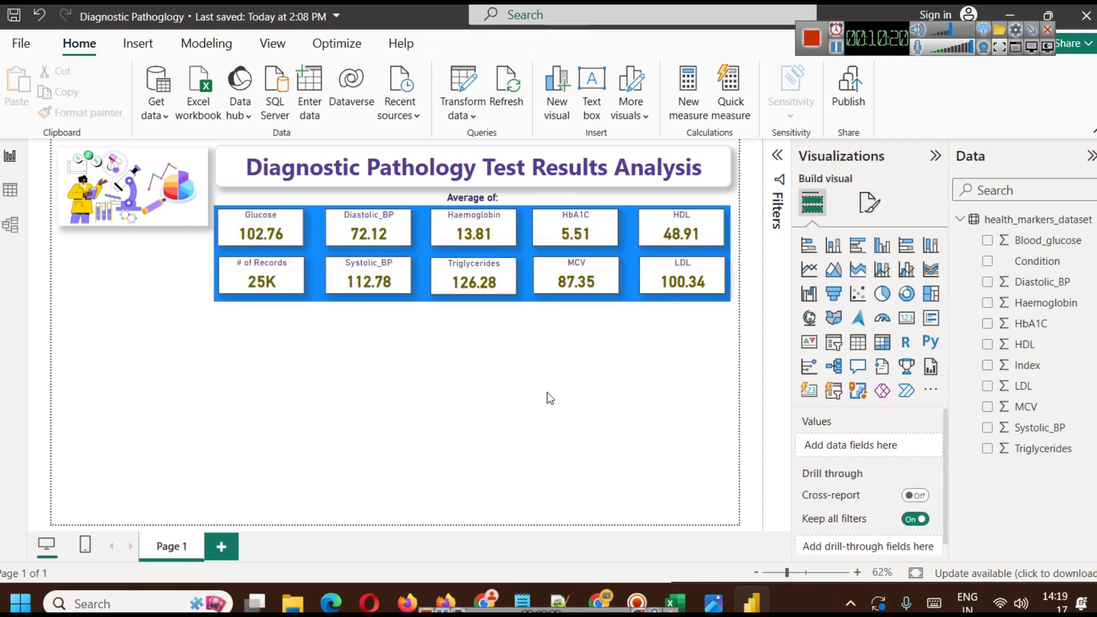
click(627, 198)
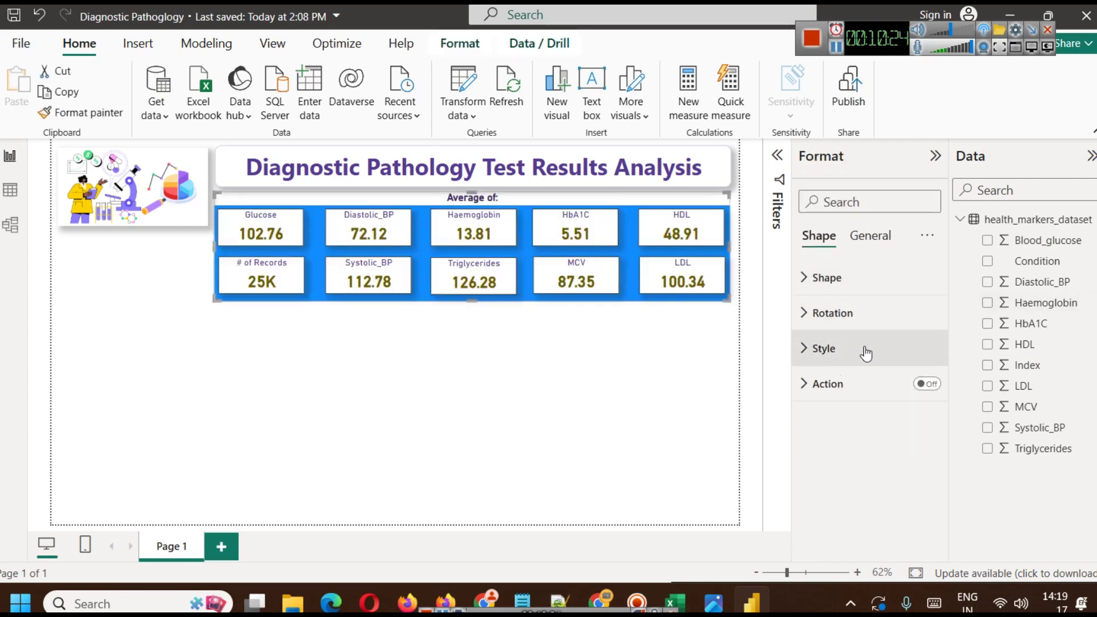
click(871, 240)
click(830, 354)
scroll(880, 438, down, 3)
scroll(880, 438, up, 3)
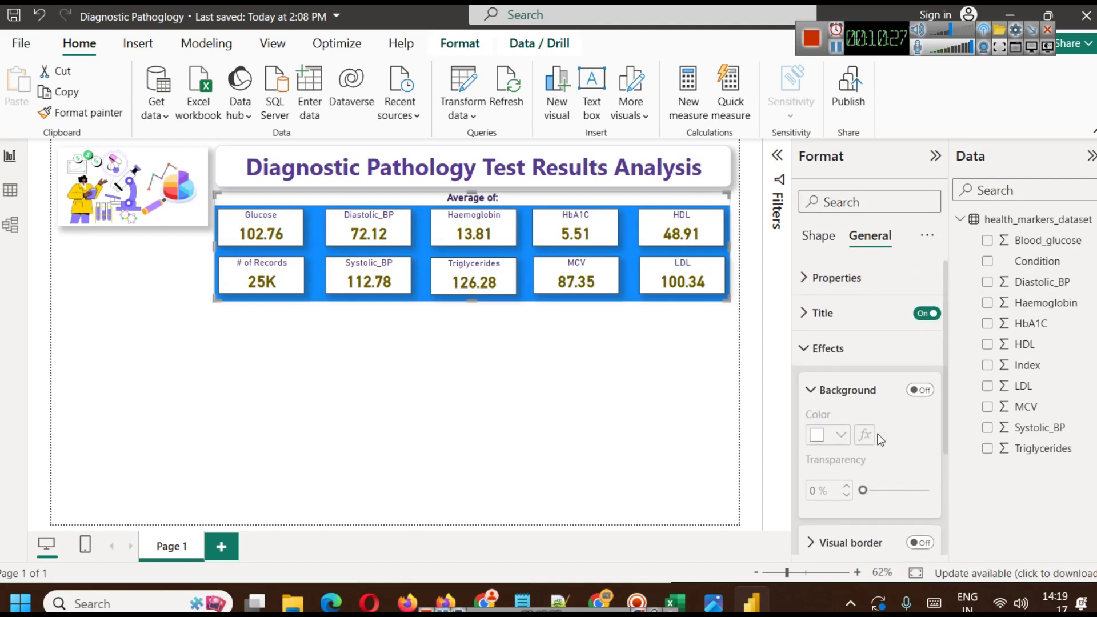
click(920, 390)
click(920, 390)
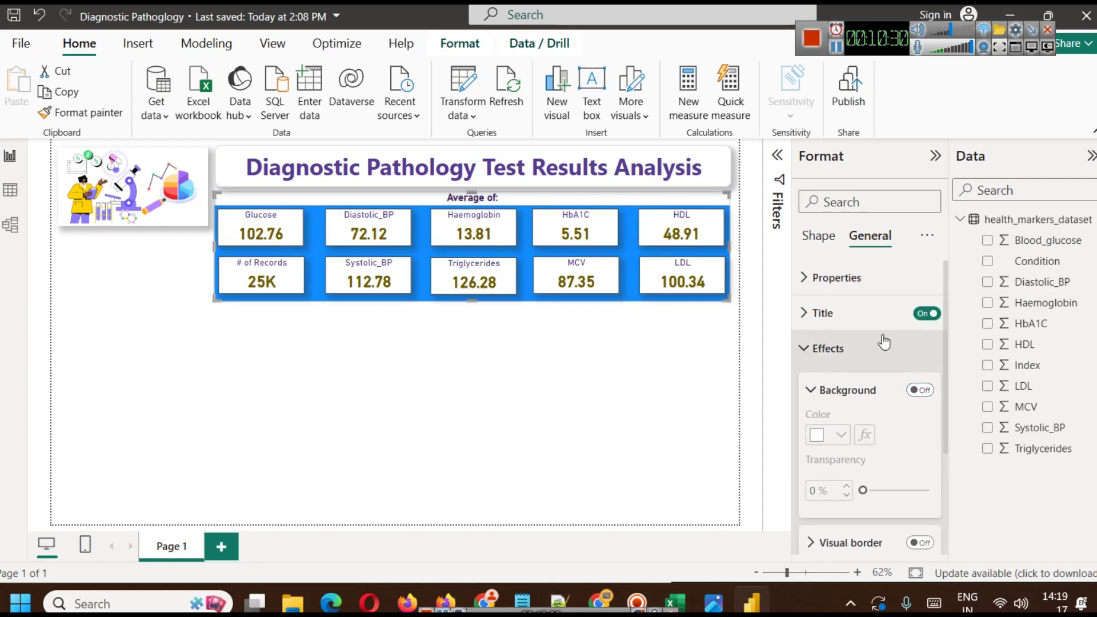
Step: Set the background rectangle's fill color to a light gold theme shade
click(819, 237)
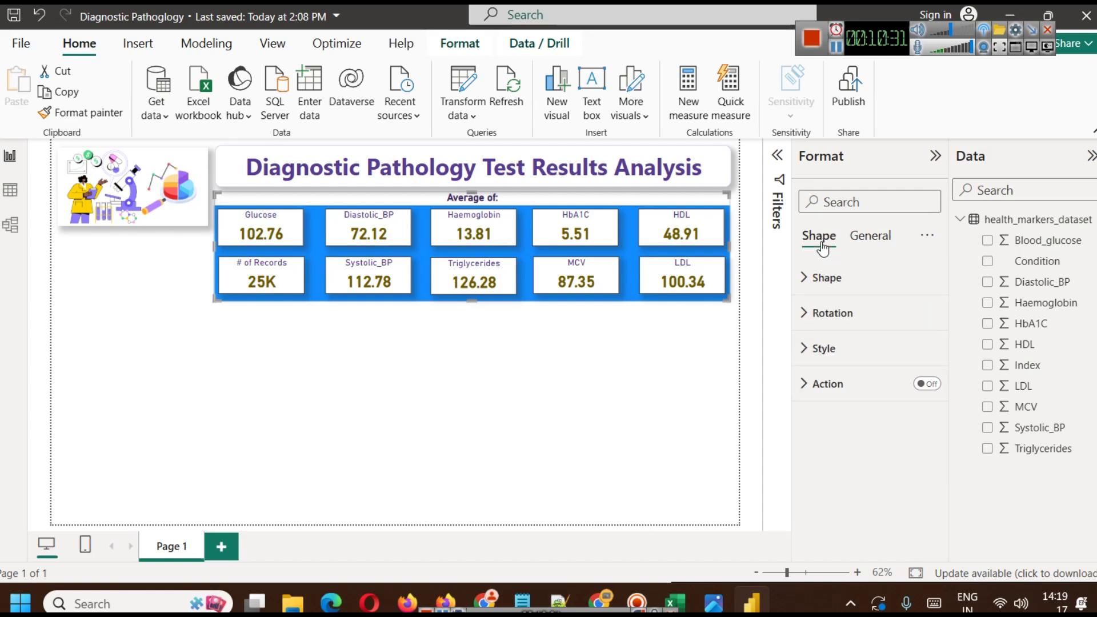
click(861, 353)
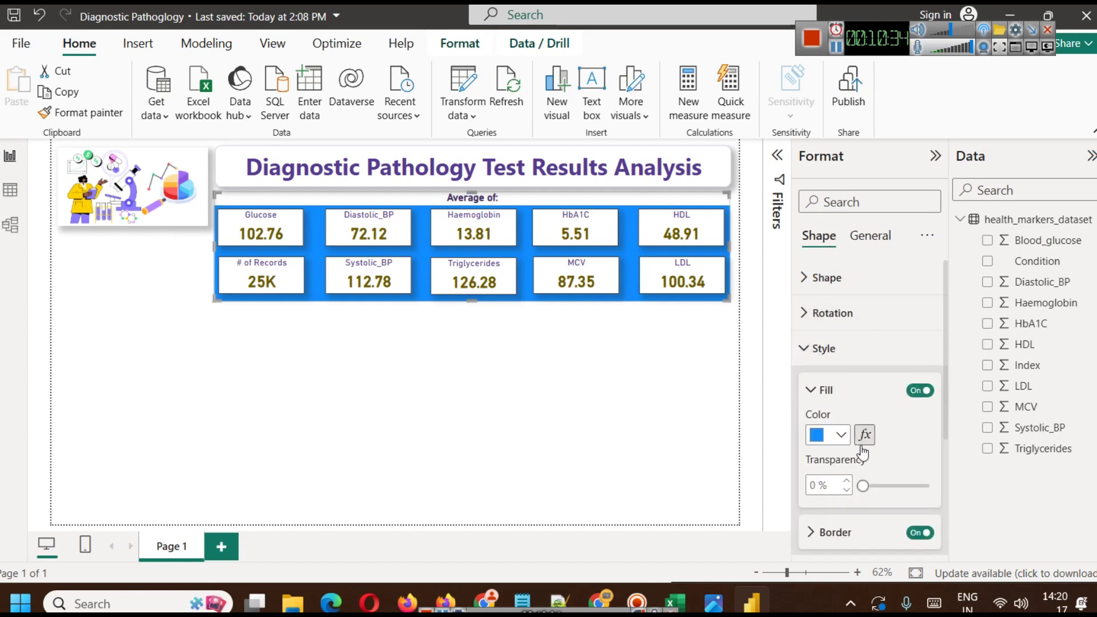
click(841, 437)
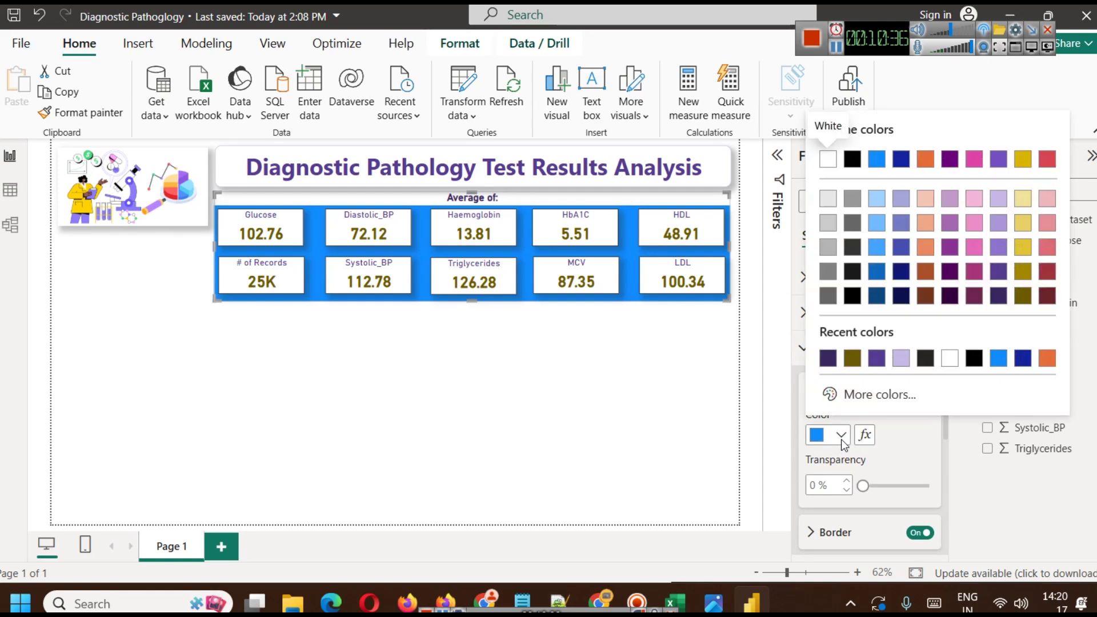
click(901, 359)
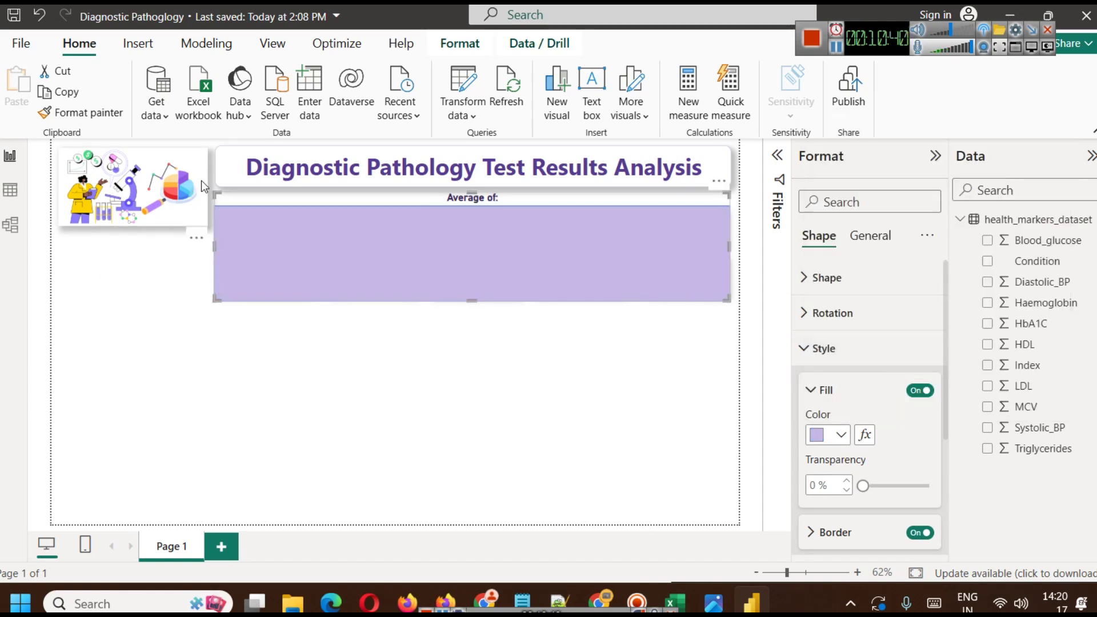
click(847, 445)
click(1029, 227)
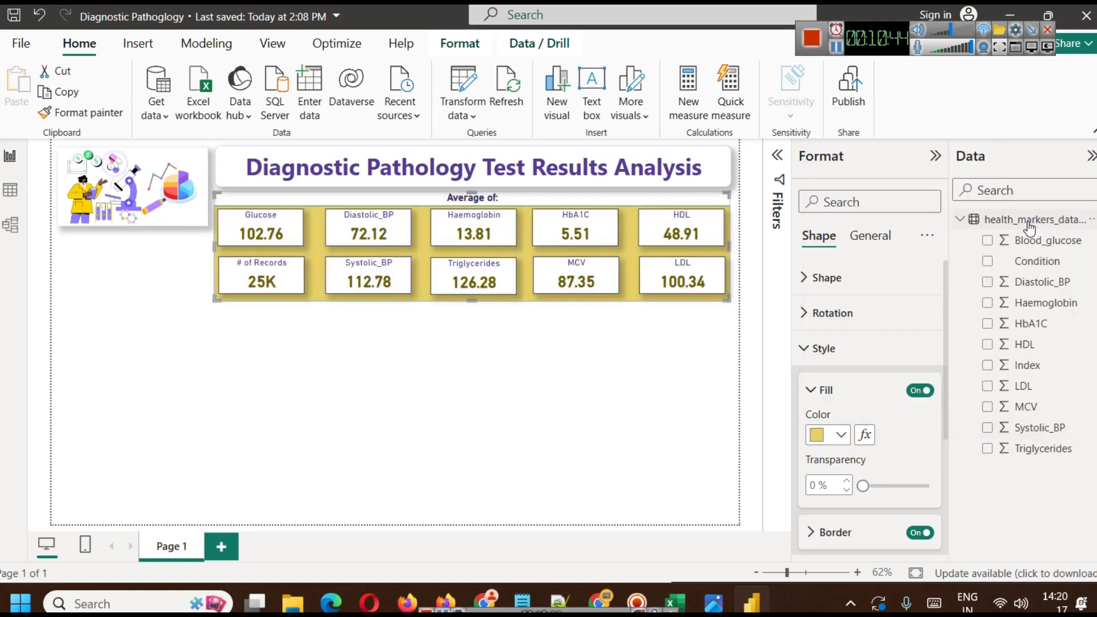
click(448, 359)
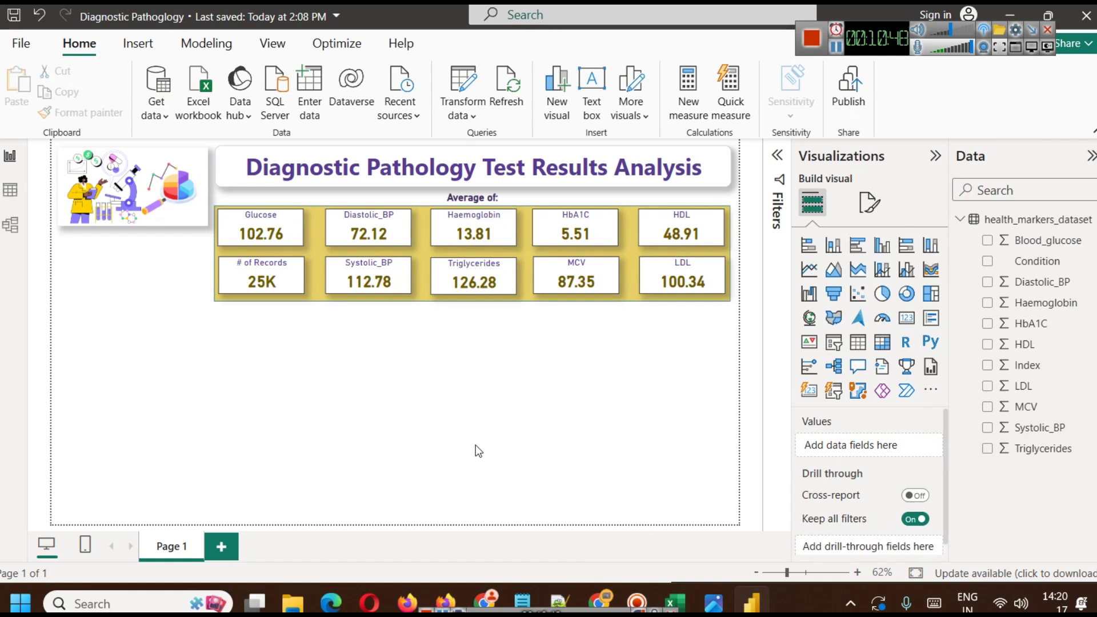
Step: Extend the illustration's frame downward to line up with the bottom edge of the gold background rectangle
click(135, 225)
drag(134, 229, 133, 300)
click(235, 434)
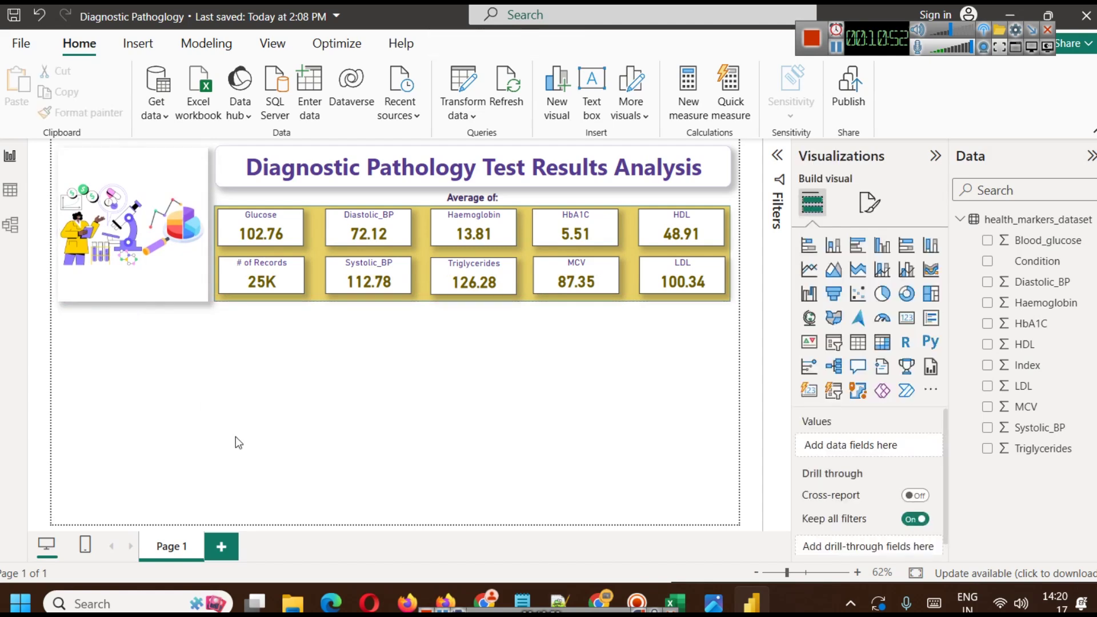
Step: Undo the last downward extension of the illustration's frame and leave nothing on the canvas selected
key(ctrl+z)
click(181, 348)
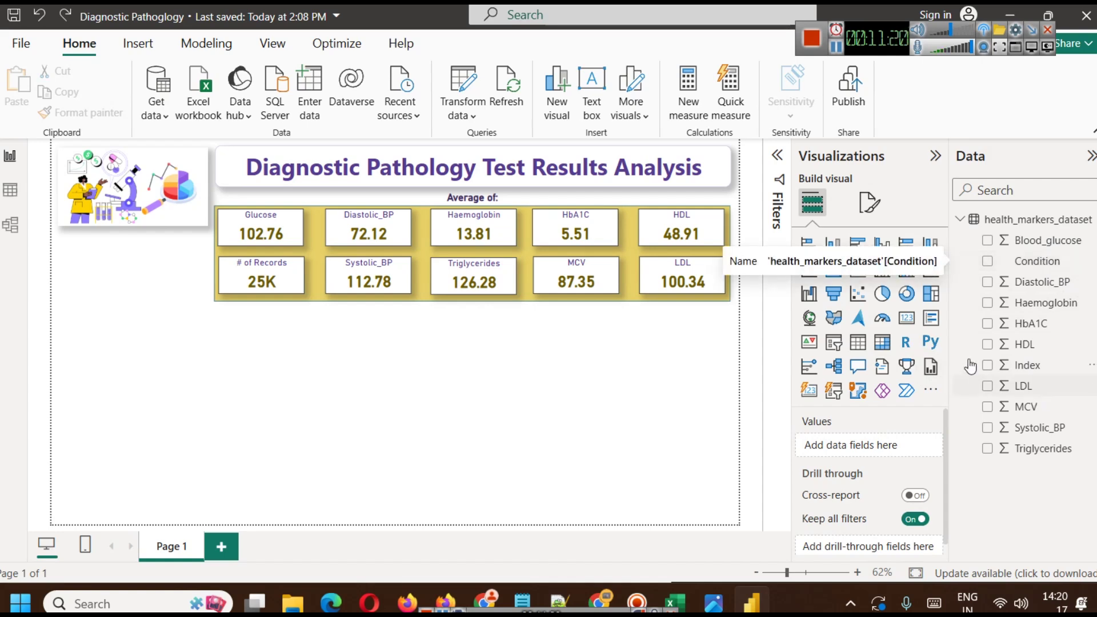
Step: Add a slicer for the Condition field, sized to fit beneath the illustration and level with the gold rectangle's bottom edge
click(834, 342)
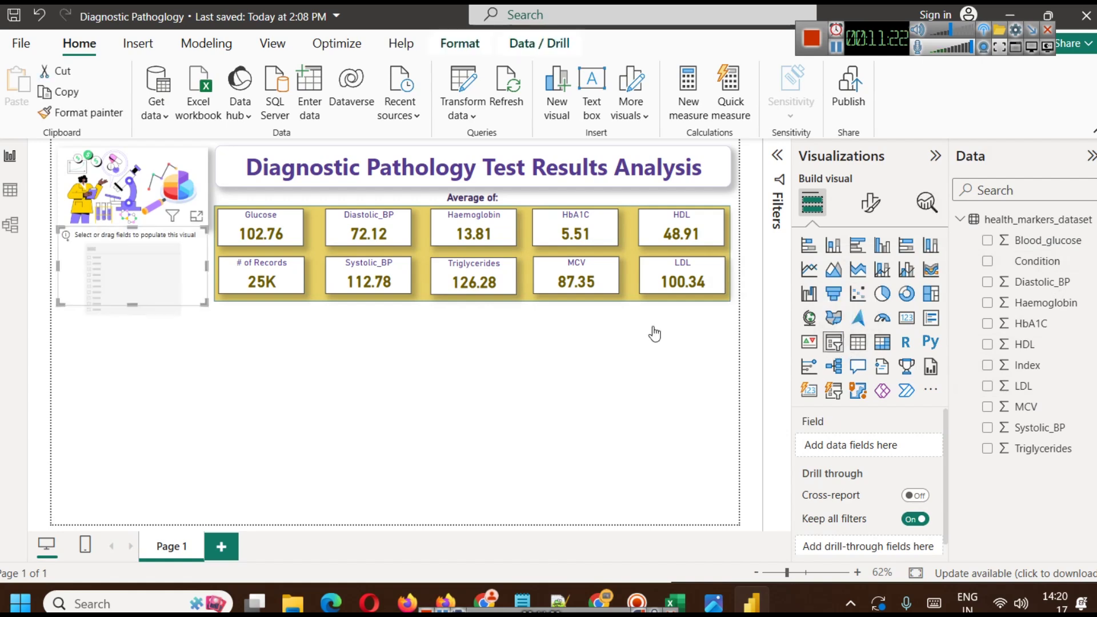
drag(132, 227, 132, 234)
drag(132, 305, 131, 300)
click(175, 366)
click(159, 295)
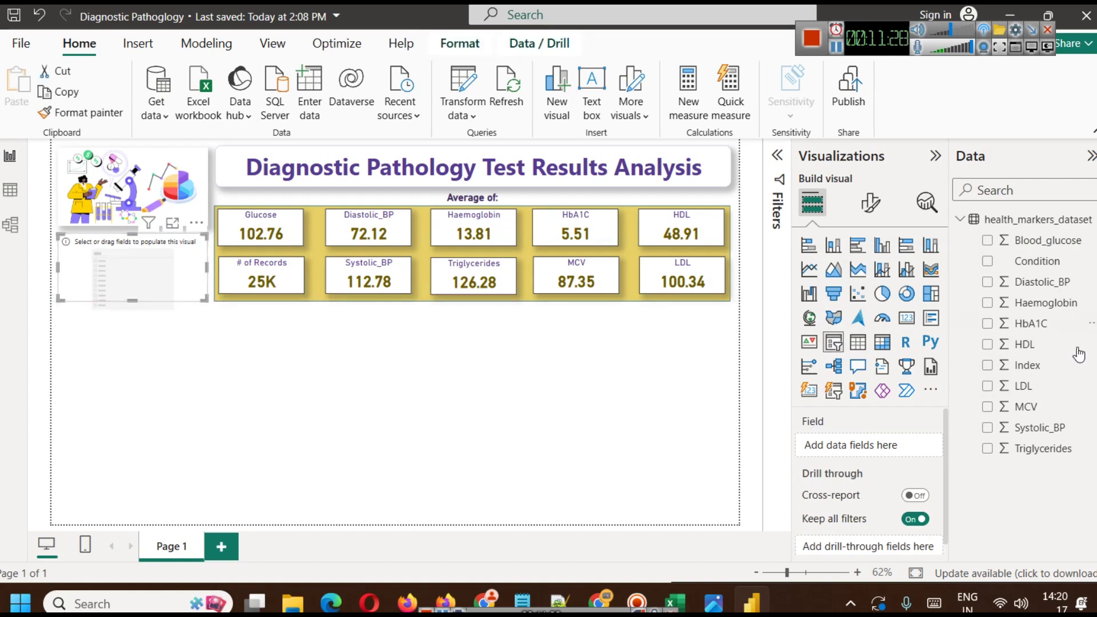
drag(1046, 265, 845, 445)
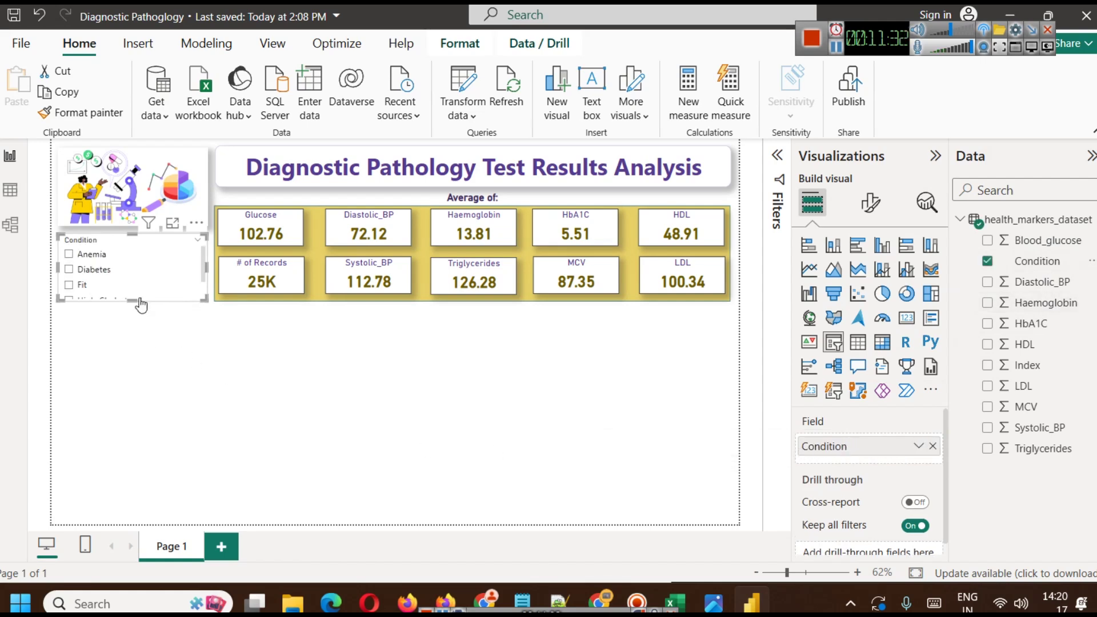
drag(132, 301, 129, 398)
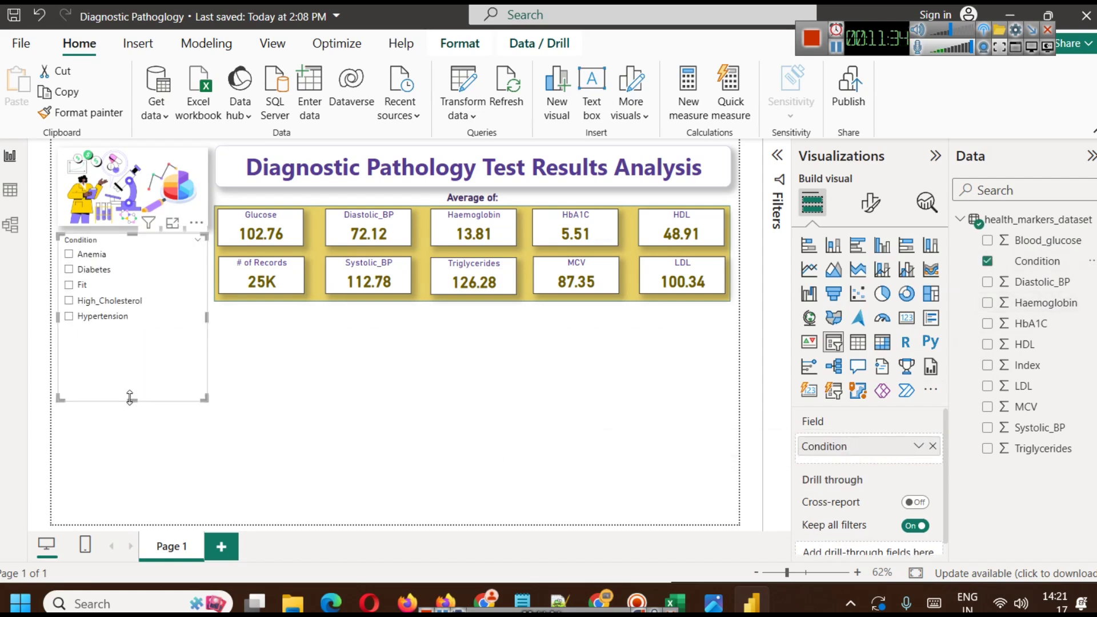
key(ctrl+z)
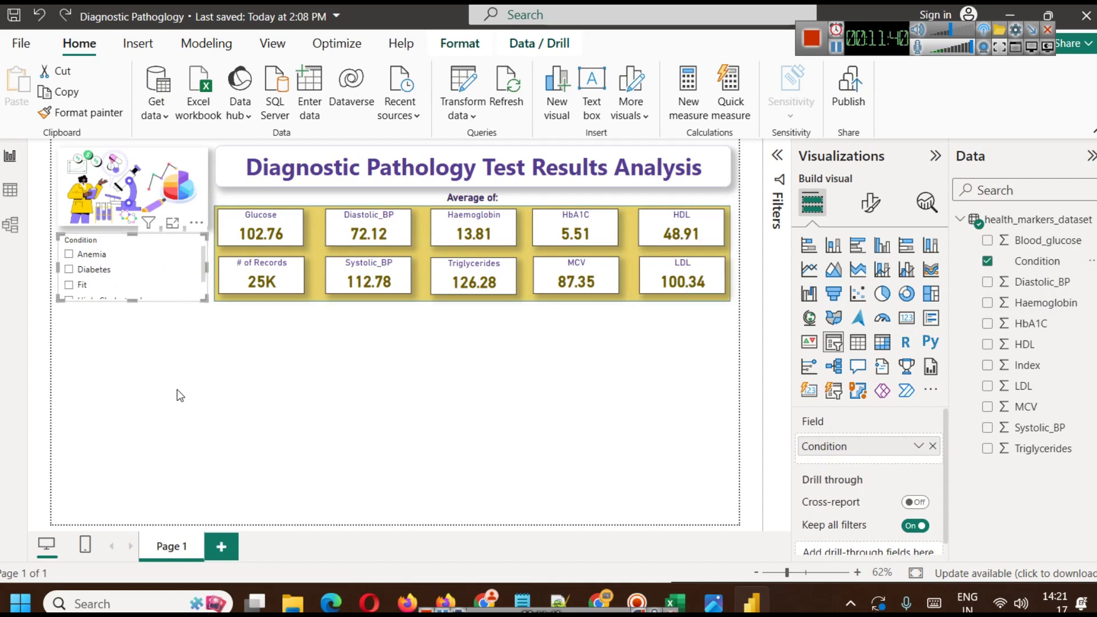
Step: Change the Condition slicer's style to Dropdown
click(870, 202)
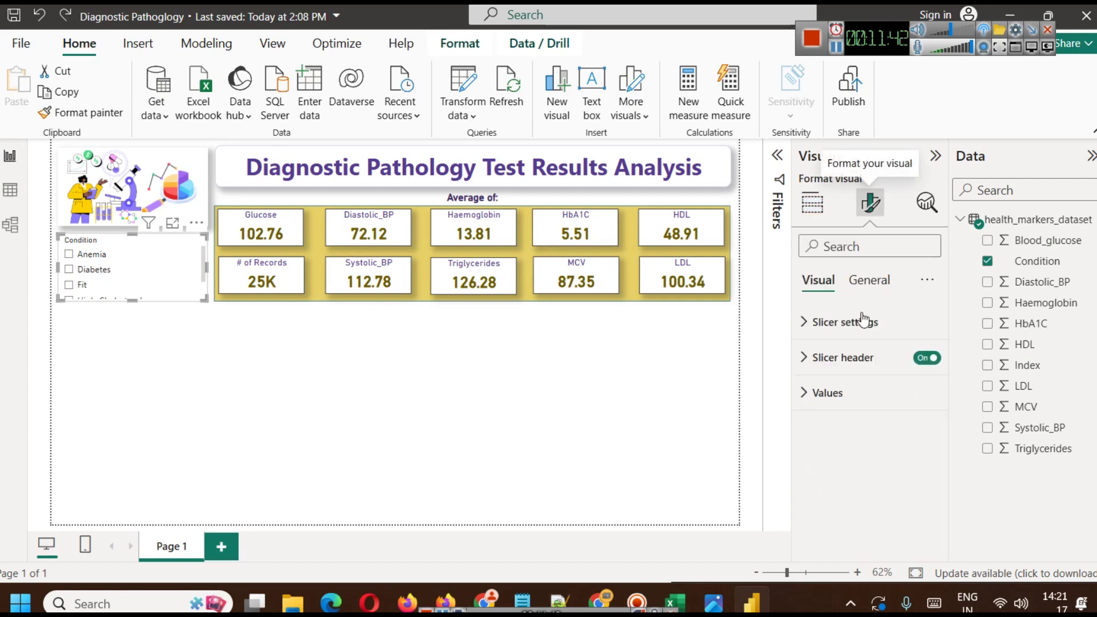
click(864, 323)
click(873, 422)
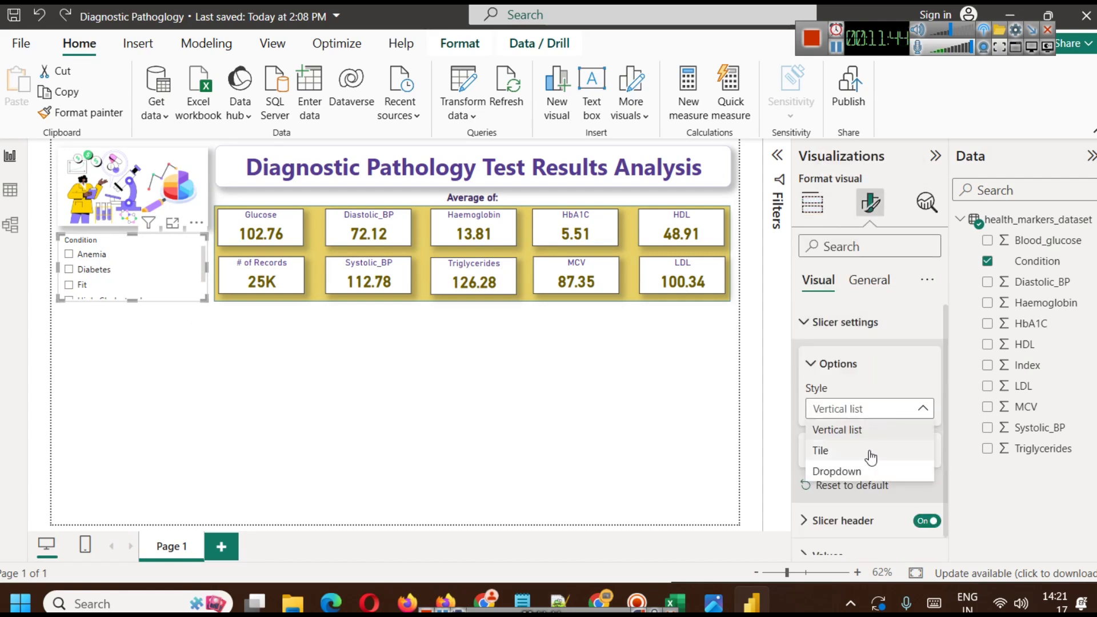
click(866, 471)
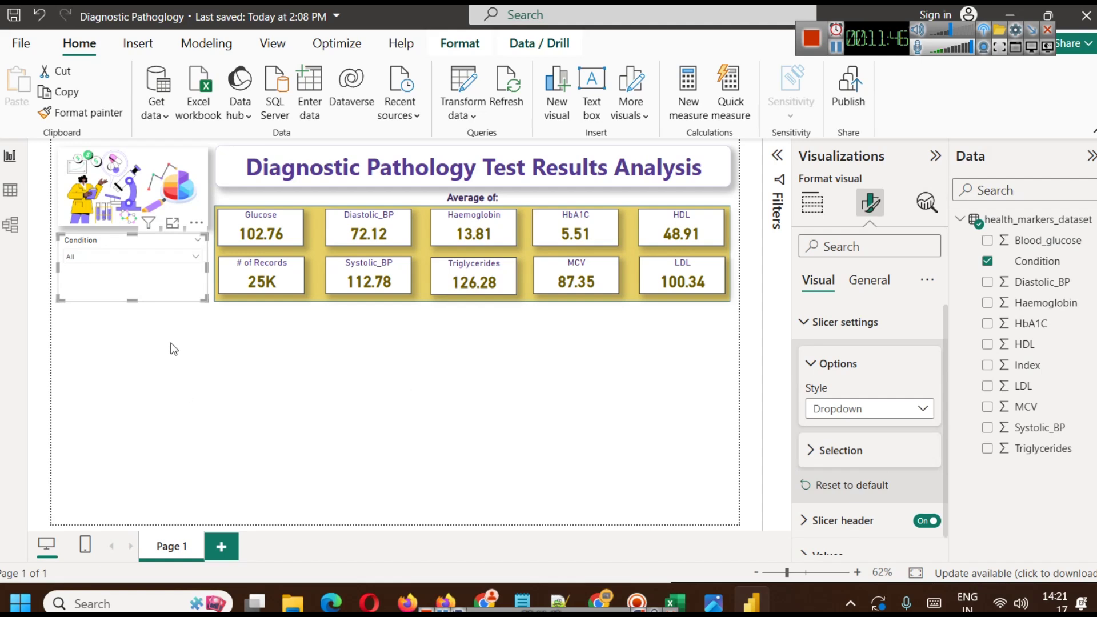
Step: Format the slicer's values as bold, size 17, in the second-darkest purple theme shade, and check the expanded list
scroll(889, 447, down, 1)
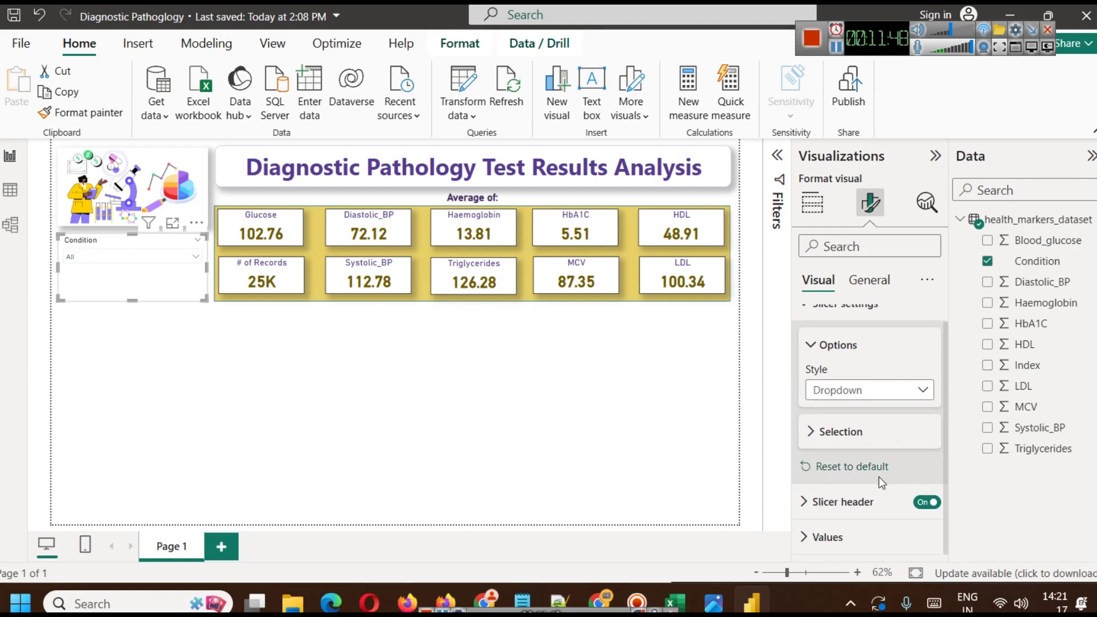
click(841, 537)
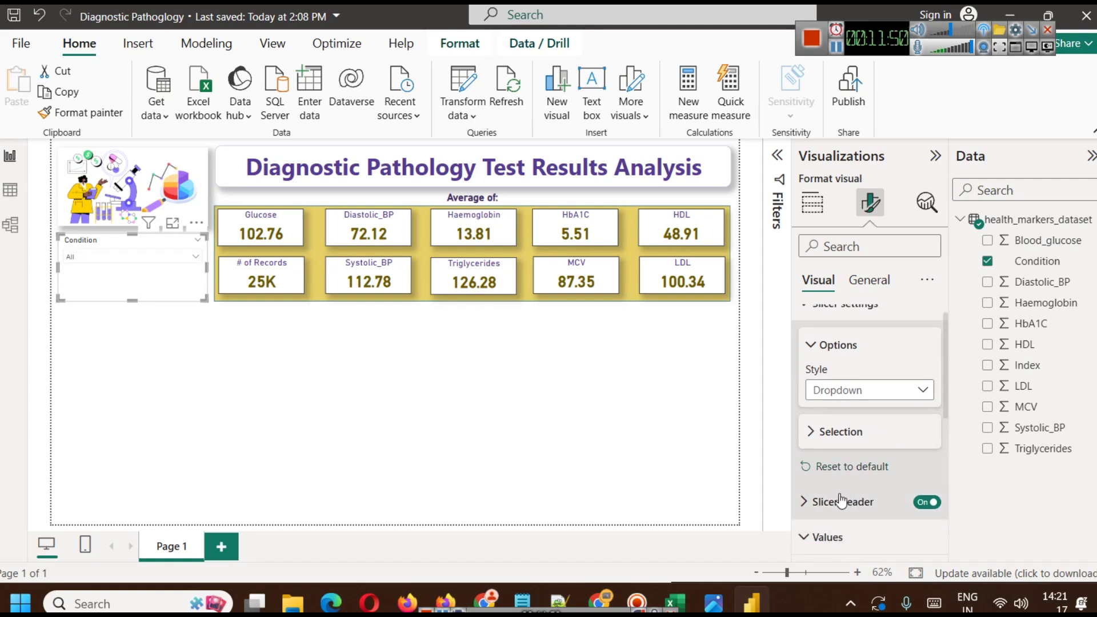
click(928, 447)
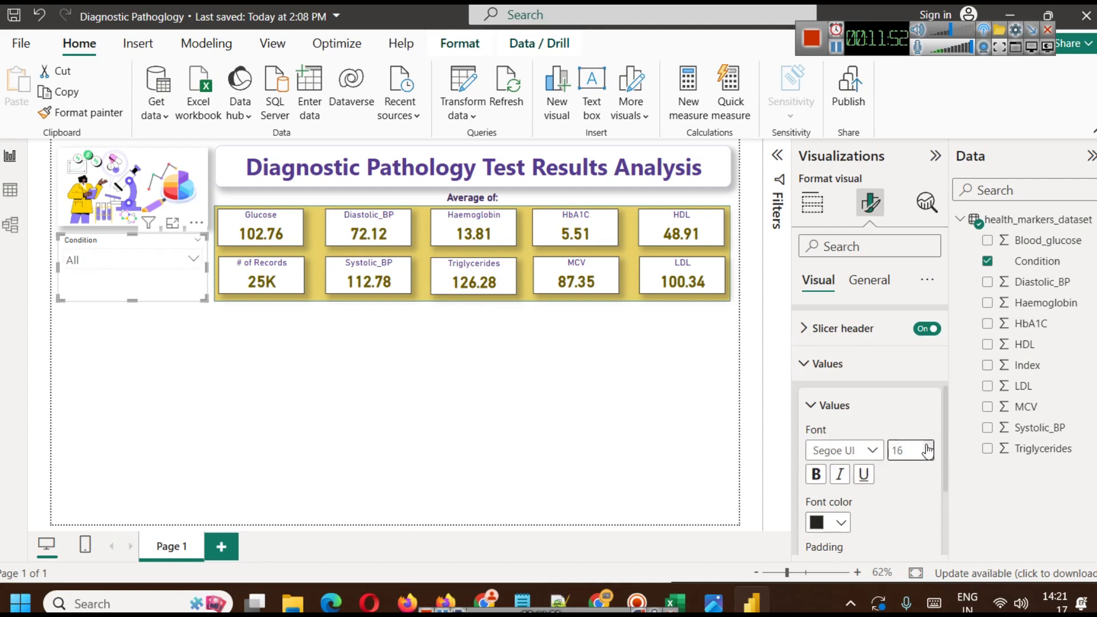
click(142, 261)
click(146, 258)
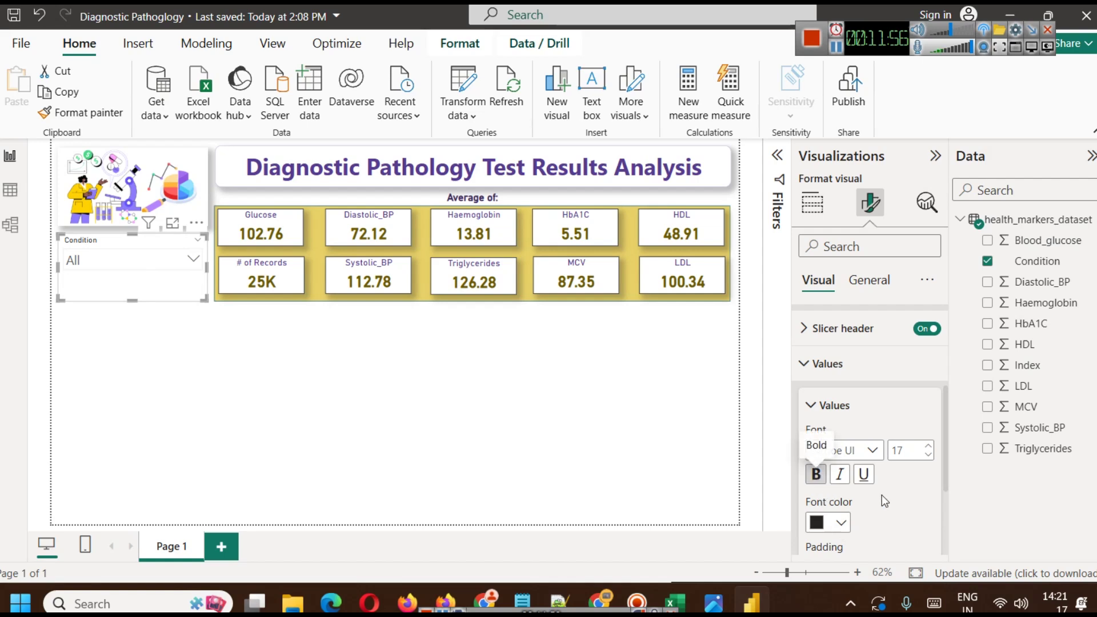
scroll(876, 495, down, 2)
click(840, 436)
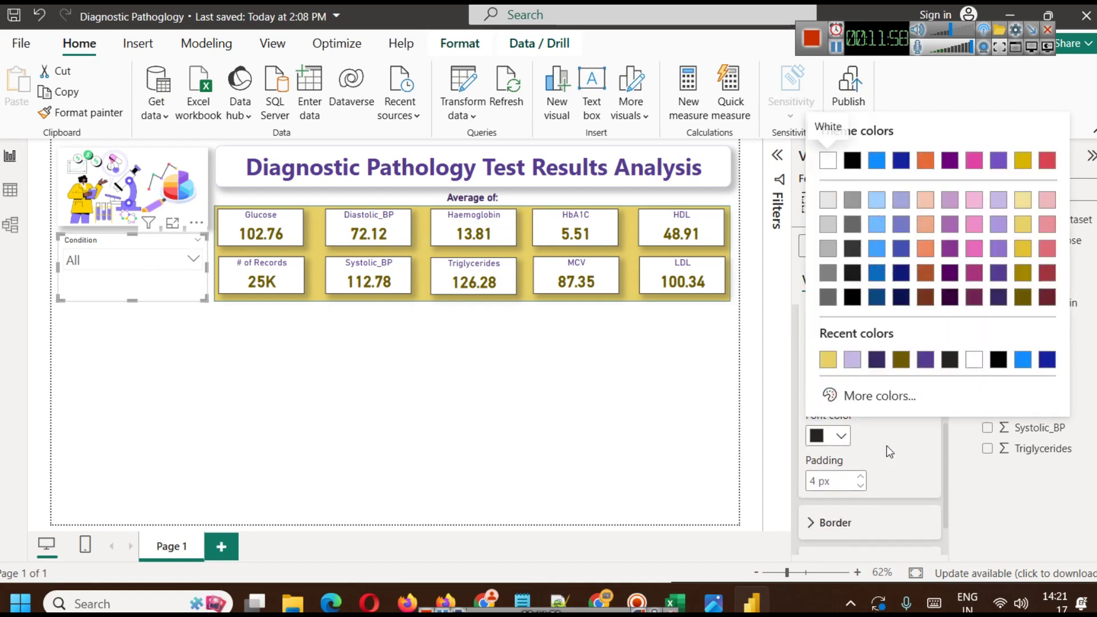
click(998, 298)
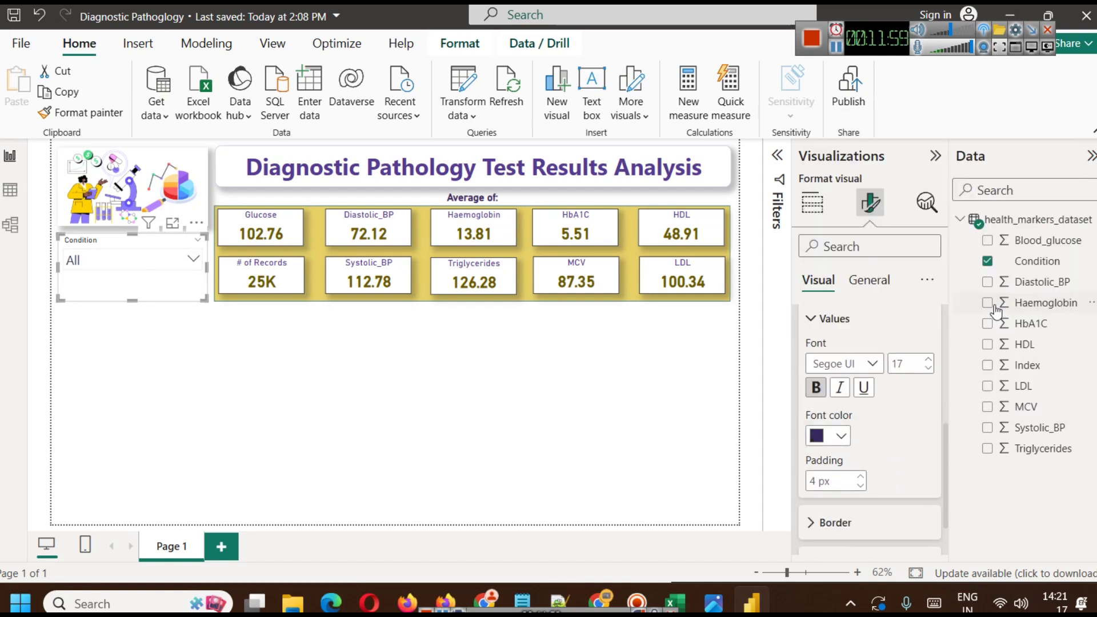
click(841, 438)
click(1000, 276)
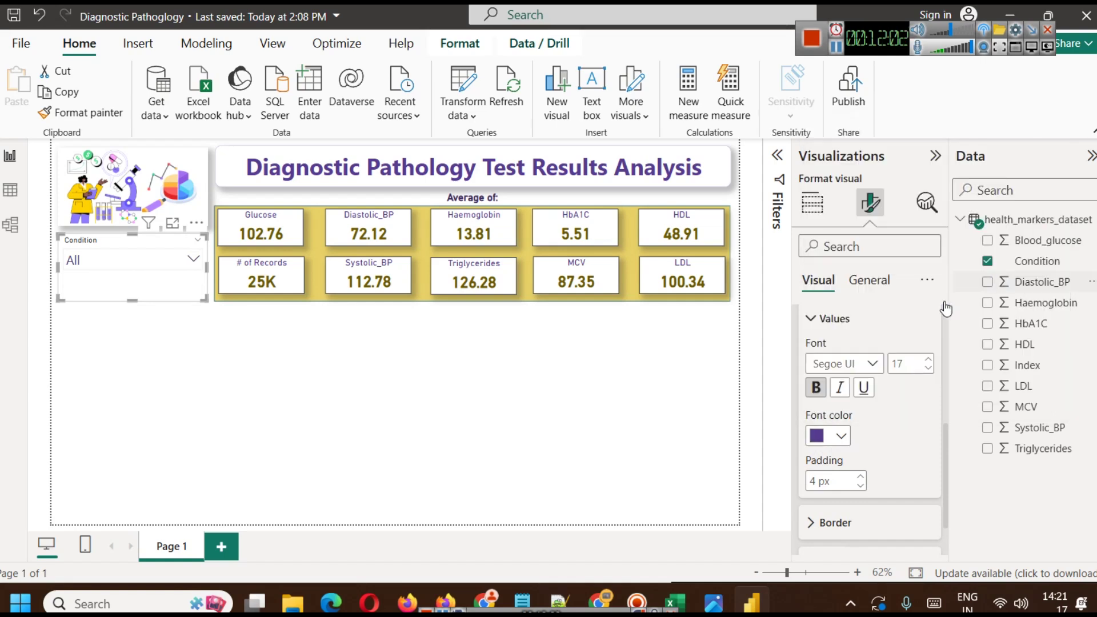
click(124, 266)
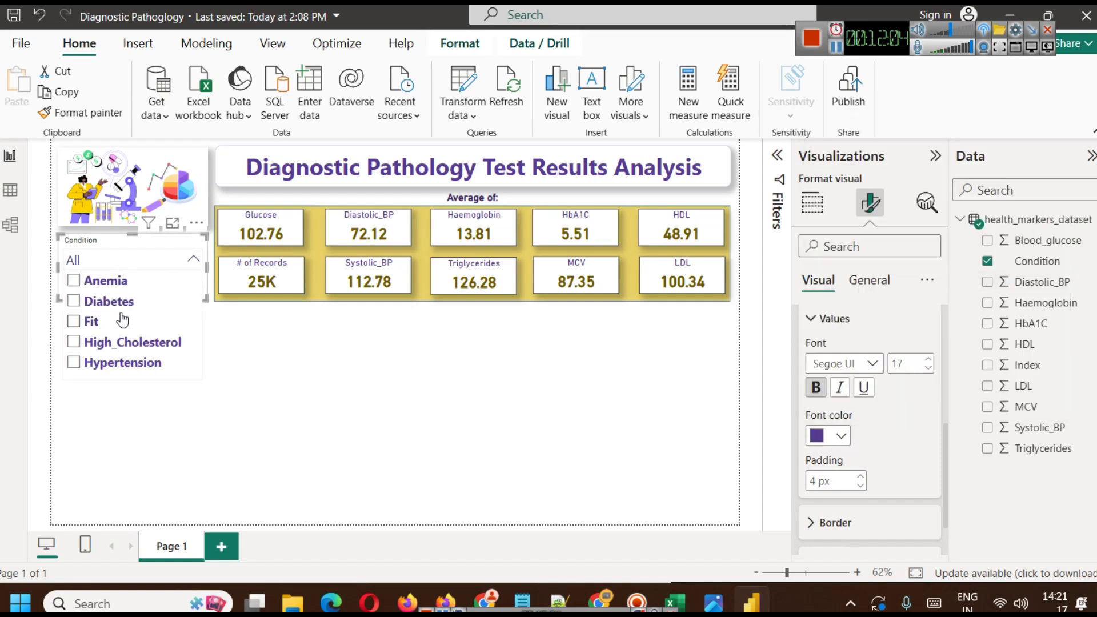
click(139, 270)
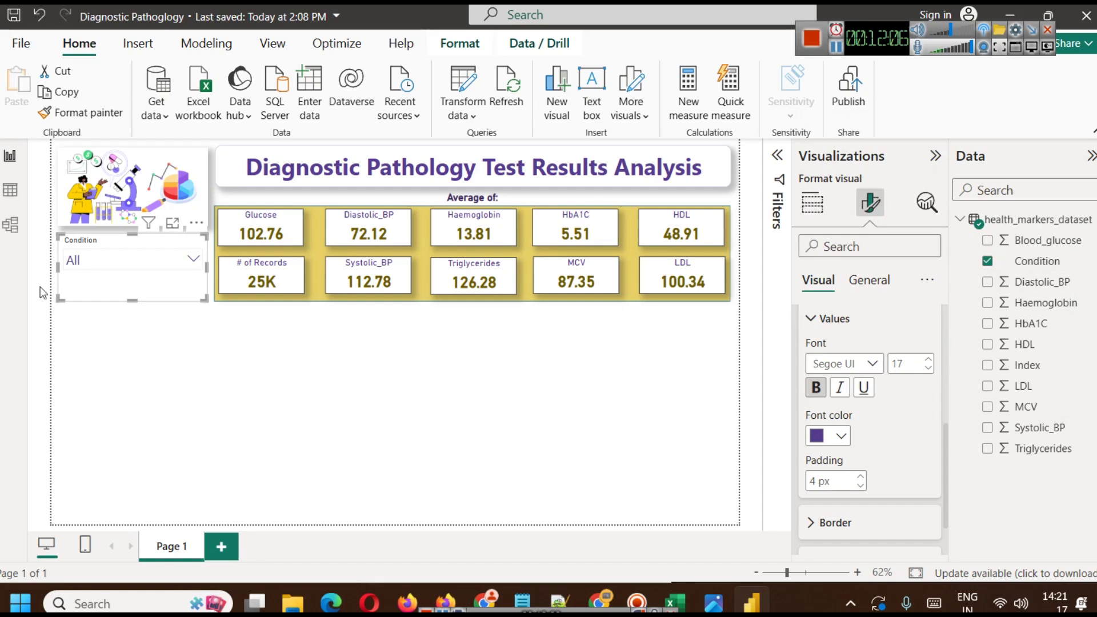
Step: Set the Condition slicer's top padding to 20 px
scroll(869, 359, up, 5)
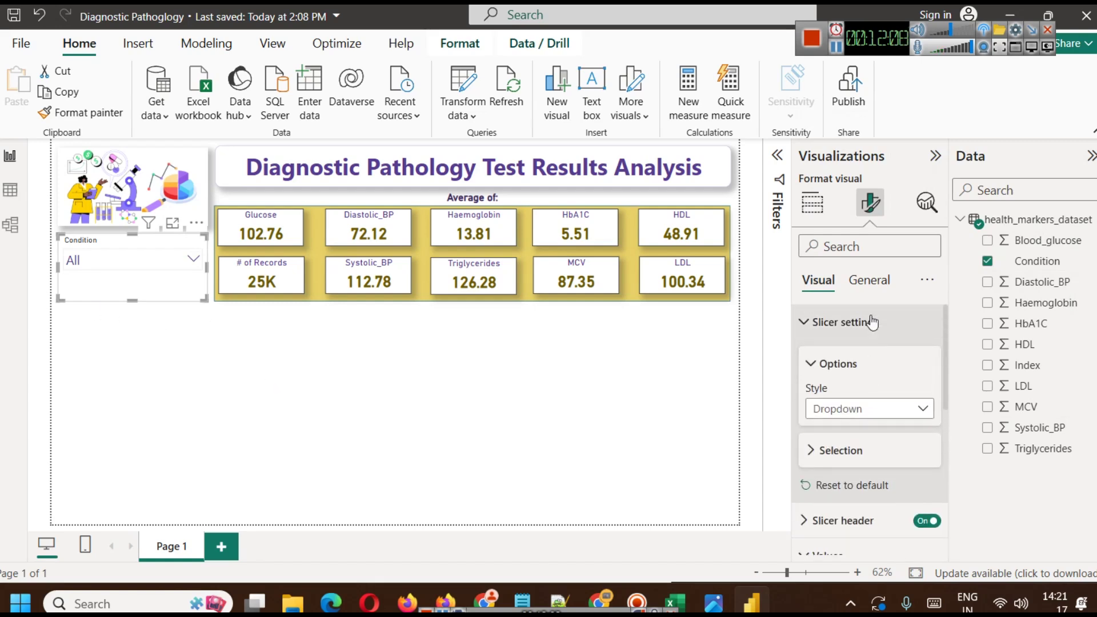
click(874, 288)
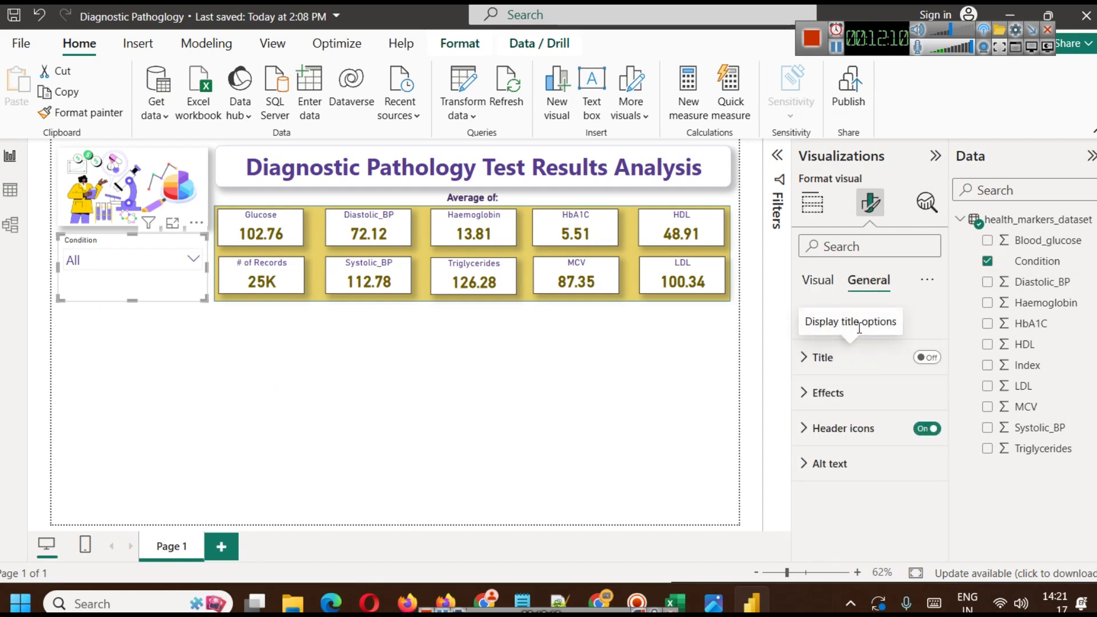
click(935, 333)
scroll(860, 423, down, 3)
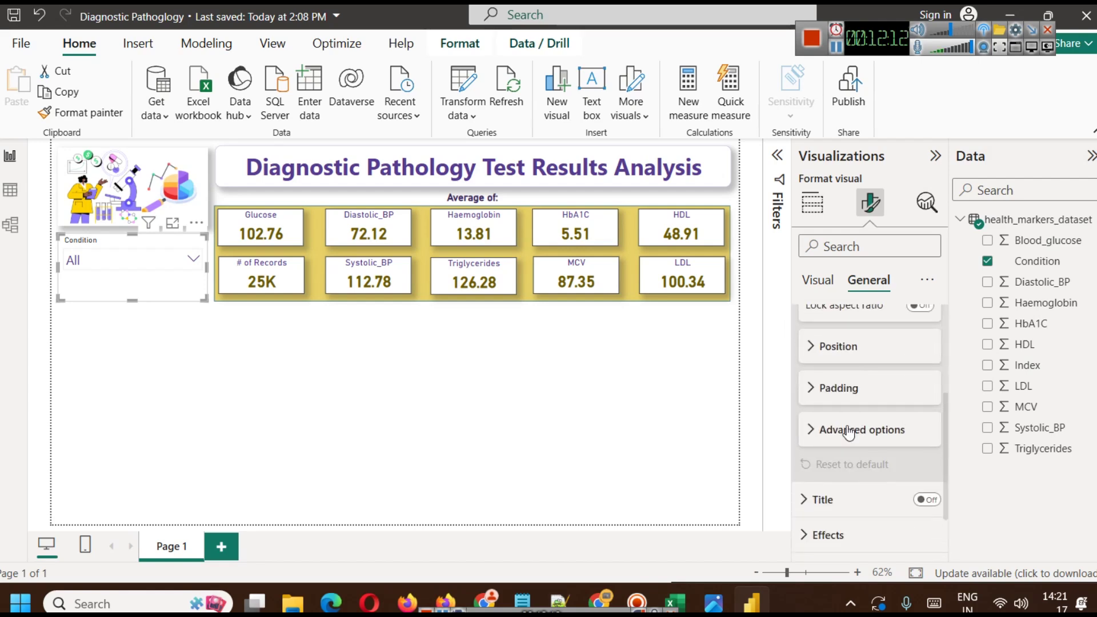
click(846, 353)
click(869, 343)
click(868, 386)
scroll(873, 409, down, 3)
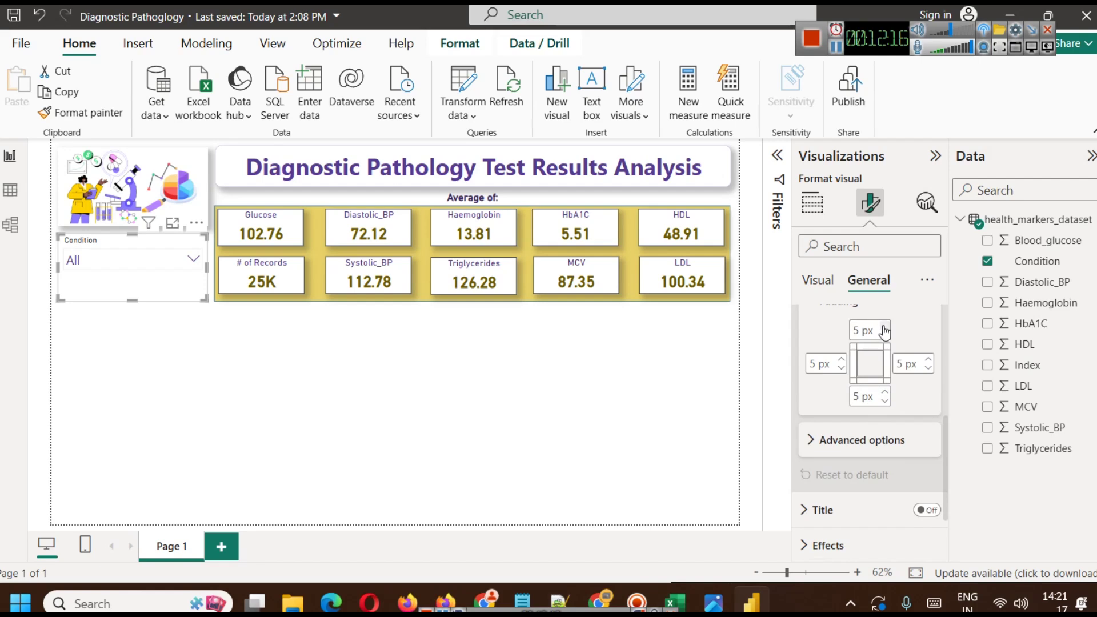
click(885, 329)
click(885, 328)
click(884, 328)
click(884, 328)
click(884, 328)
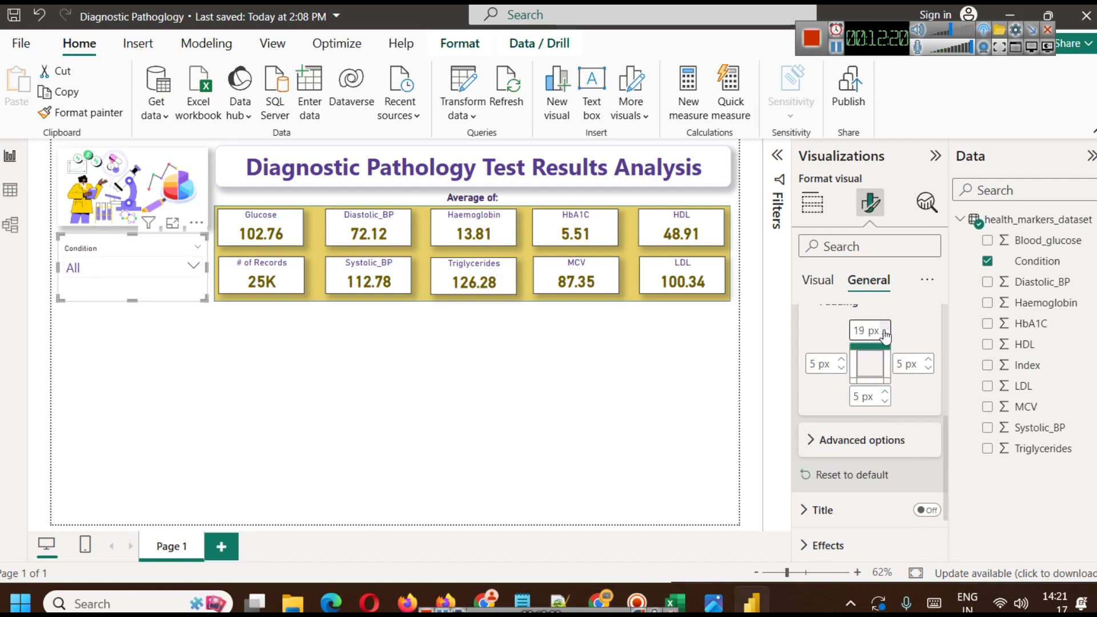
click(885, 330)
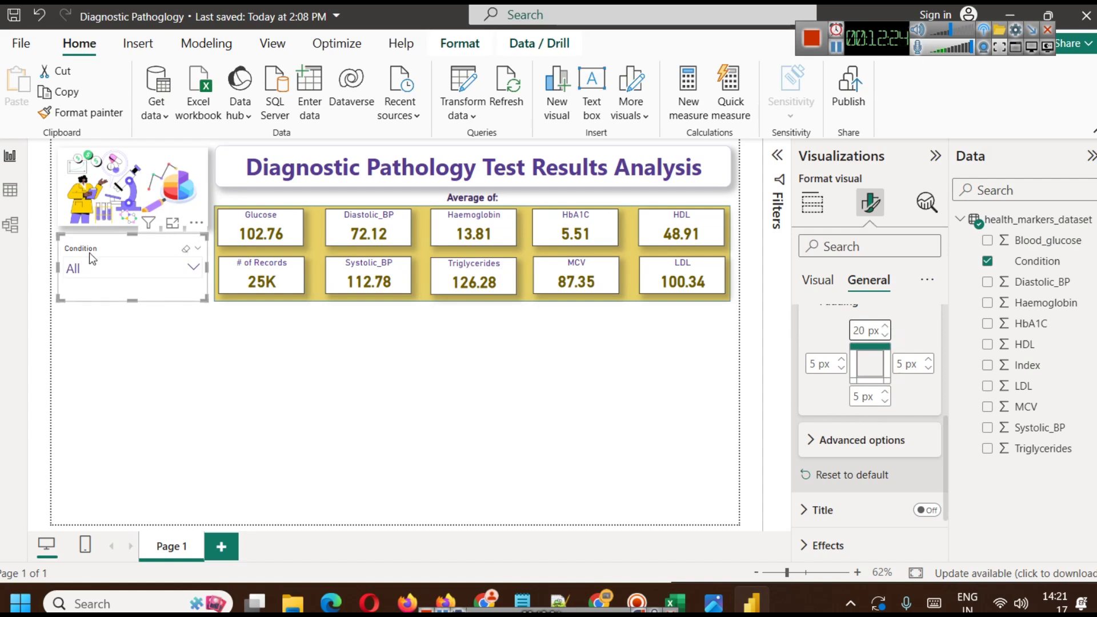
Step: Format the slicer's header text as bold, size 17, in the darkest gold theme shade
scroll(857, 343, up, 5)
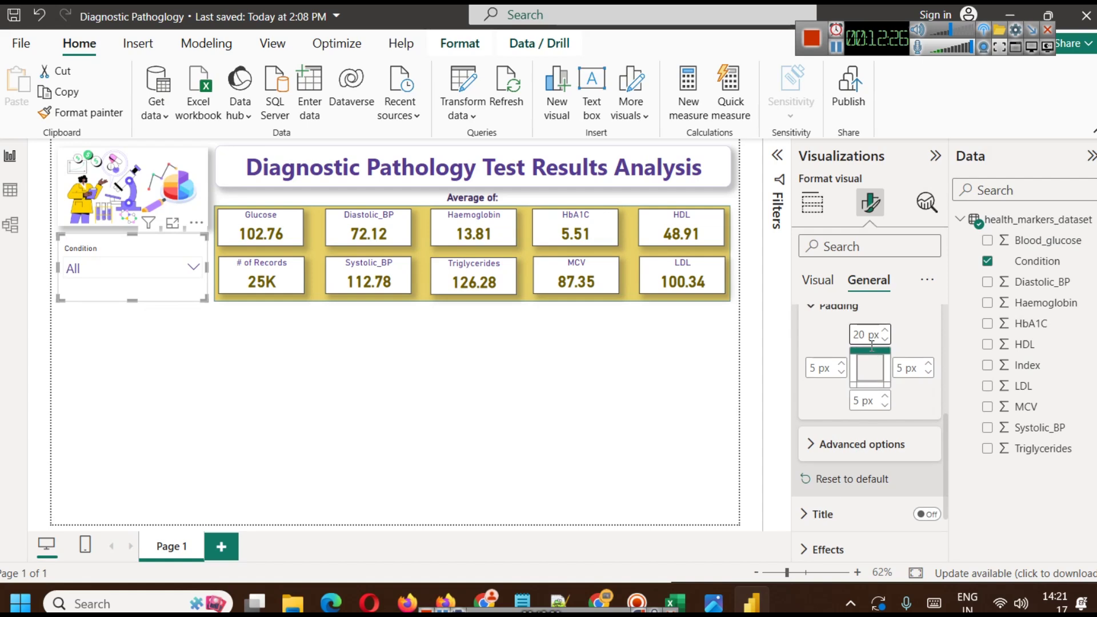
click(822, 286)
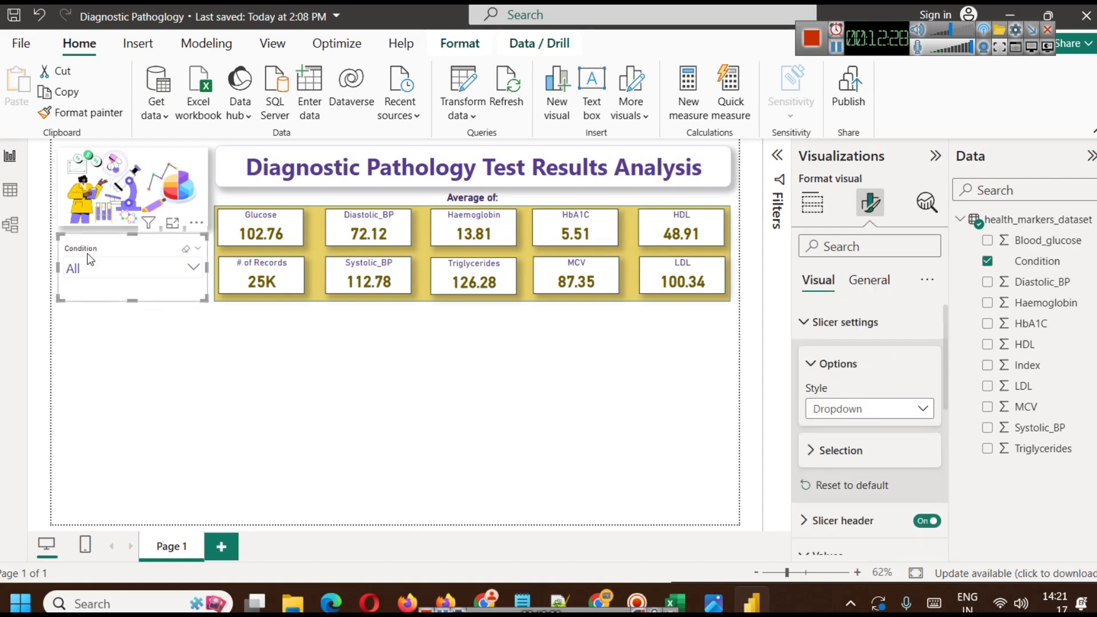
click(845, 322)
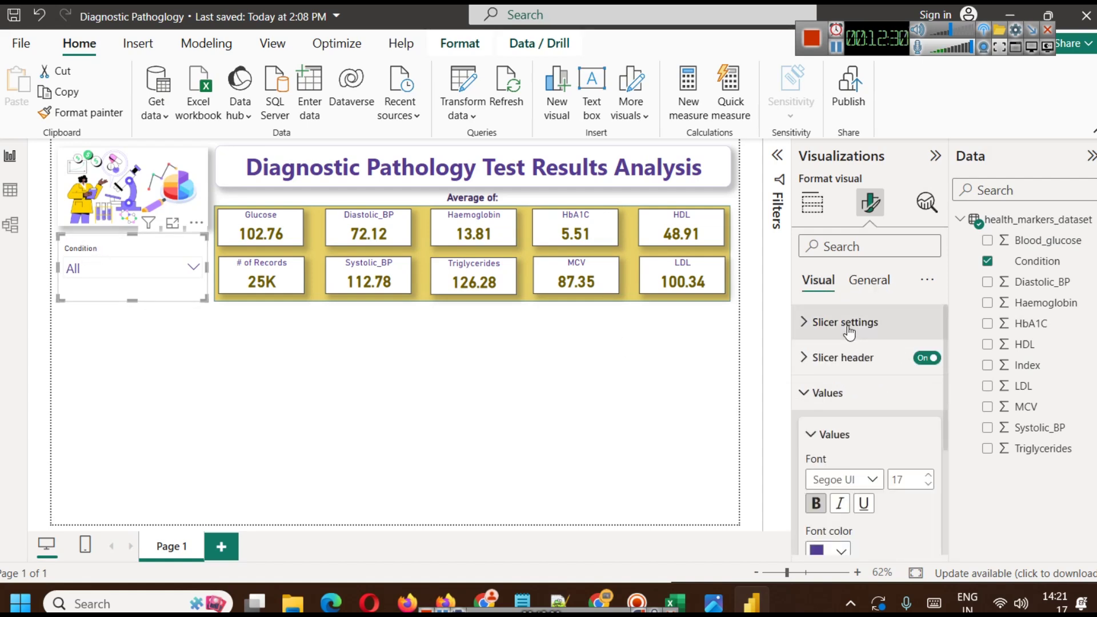
click(849, 369)
scroll(903, 394, down, 3)
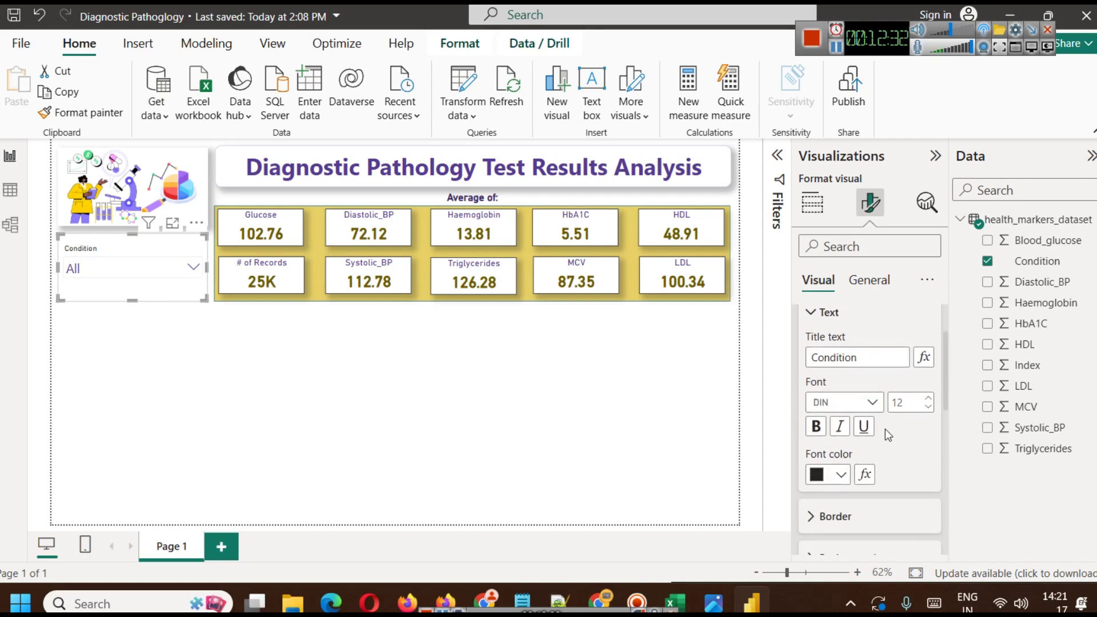
click(927, 400)
click(926, 400)
click(926, 400)
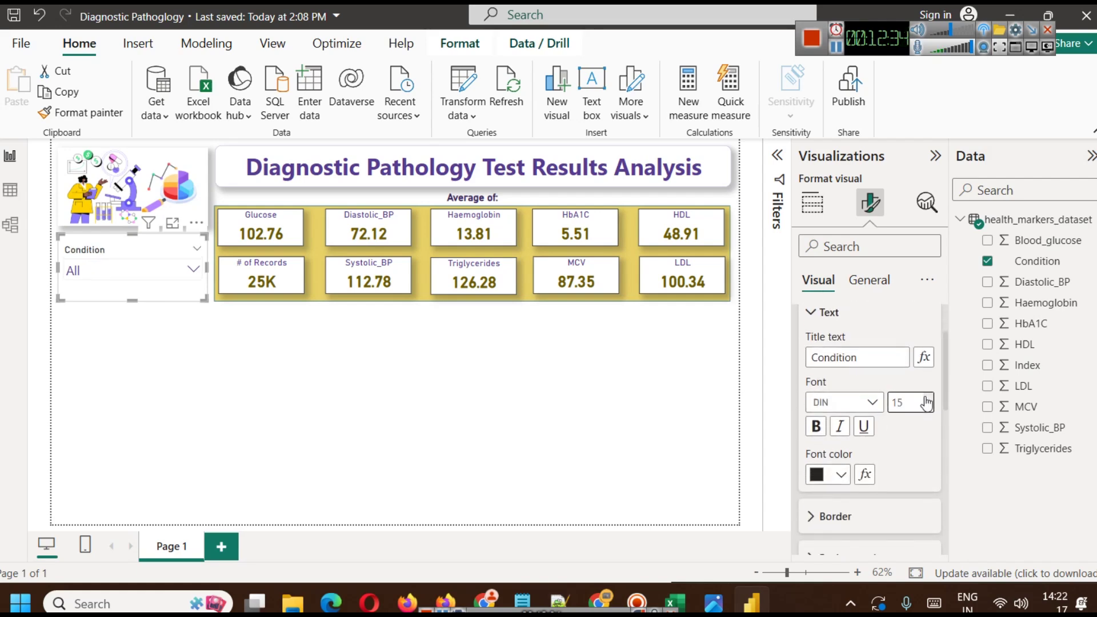
click(927, 400)
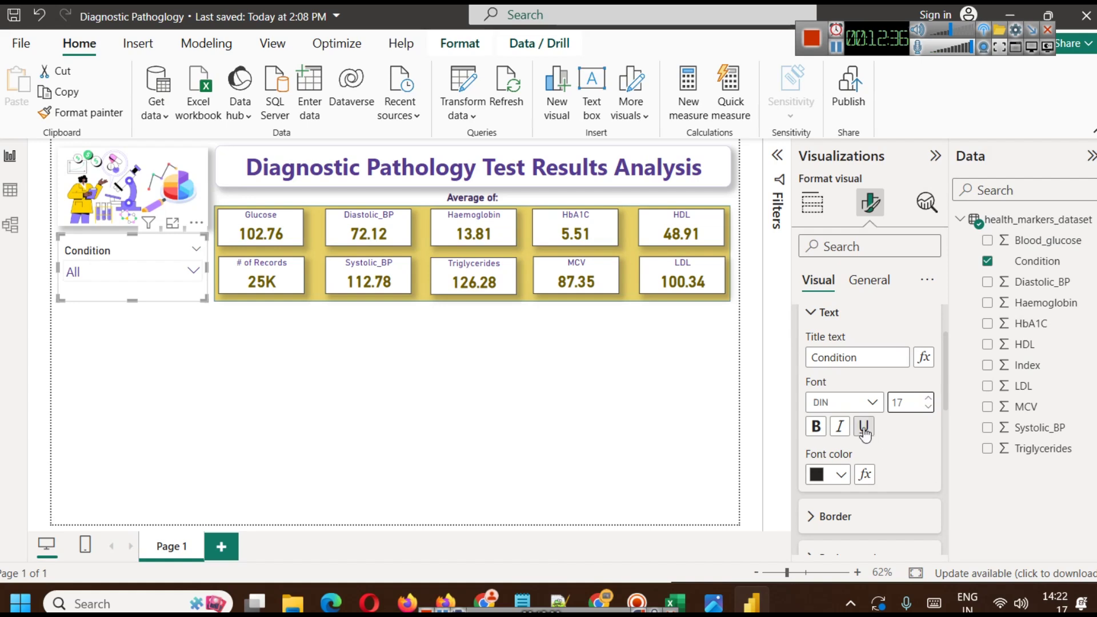
click(817, 429)
click(841, 474)
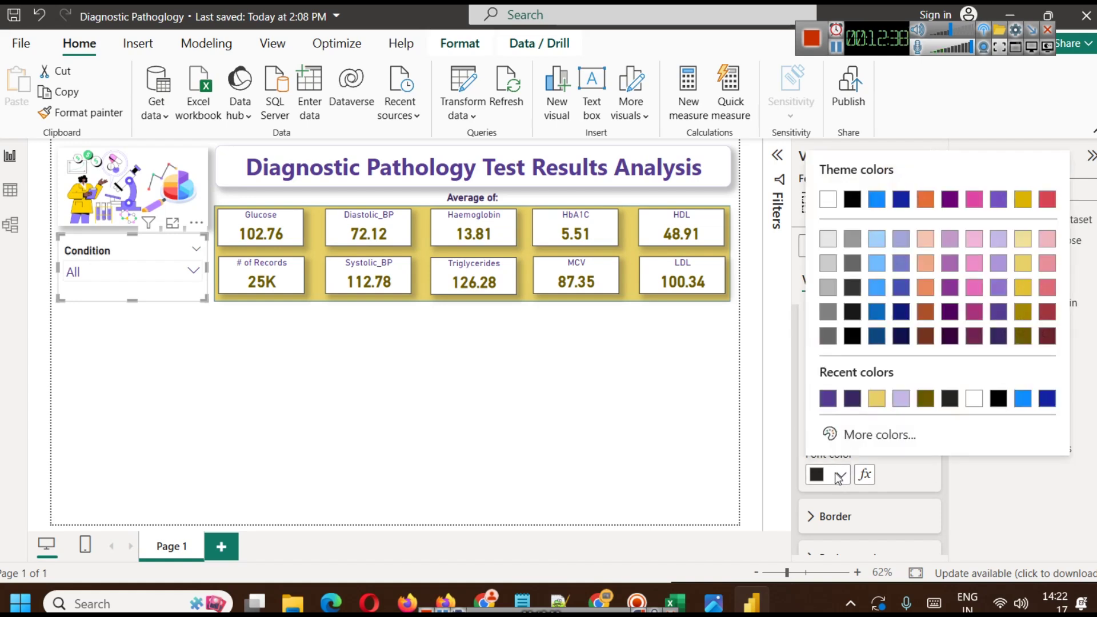
click(1023, 337)
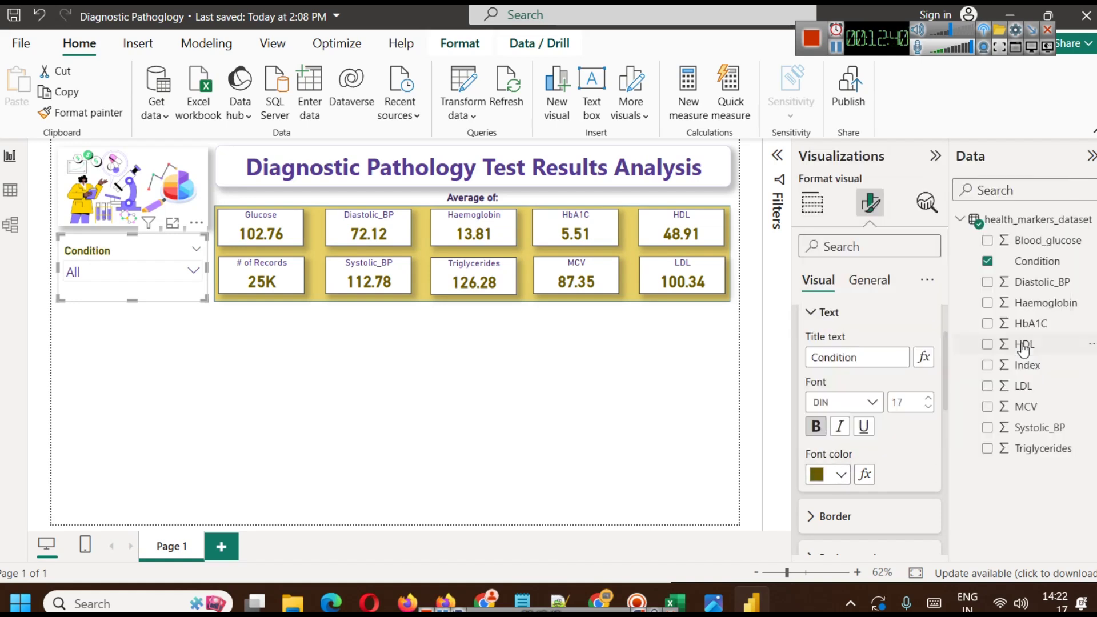
click(467, 403)
Step: Turn on the shadow effect for the Condition slicer
click(181, 250)
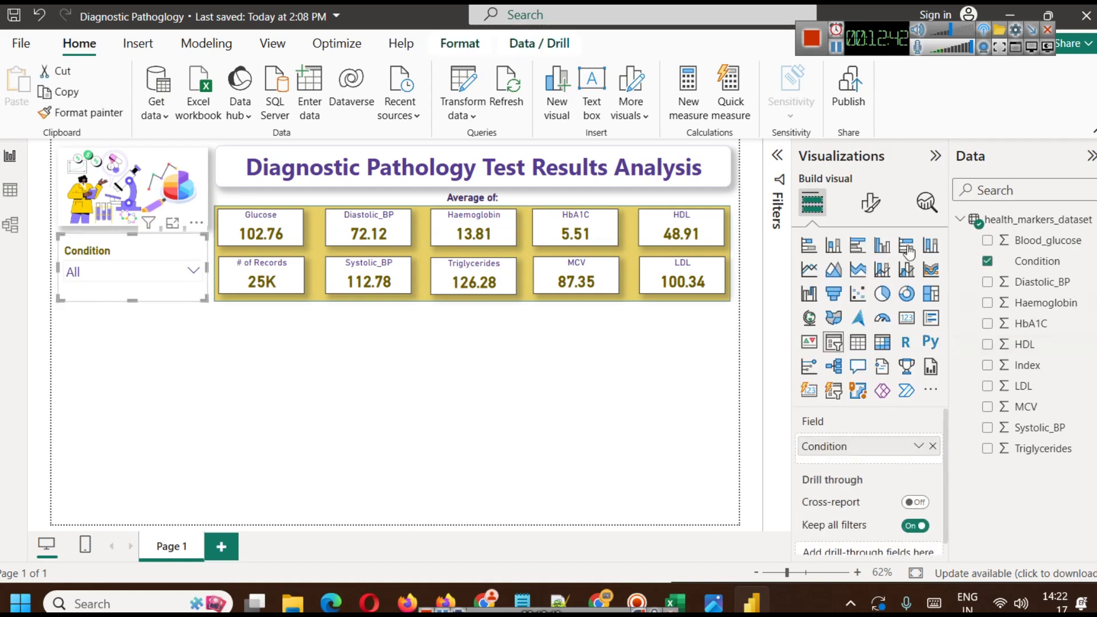
click(870, 214)
click(869, 281)
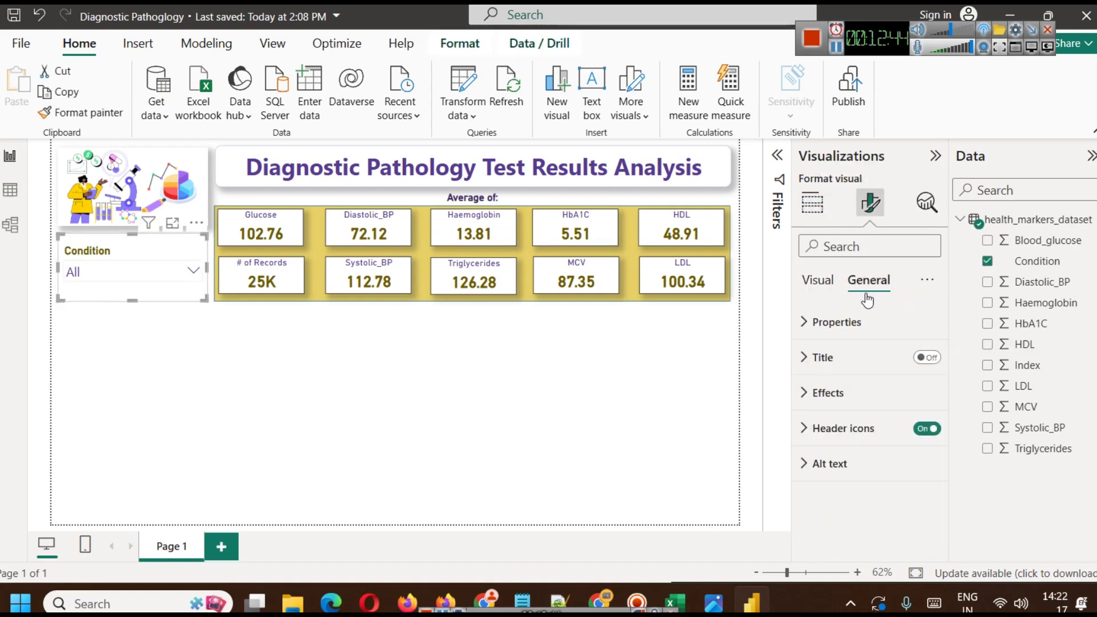
click(837, 394)
scroll(872, 460, down, 3)
click(920, 446)
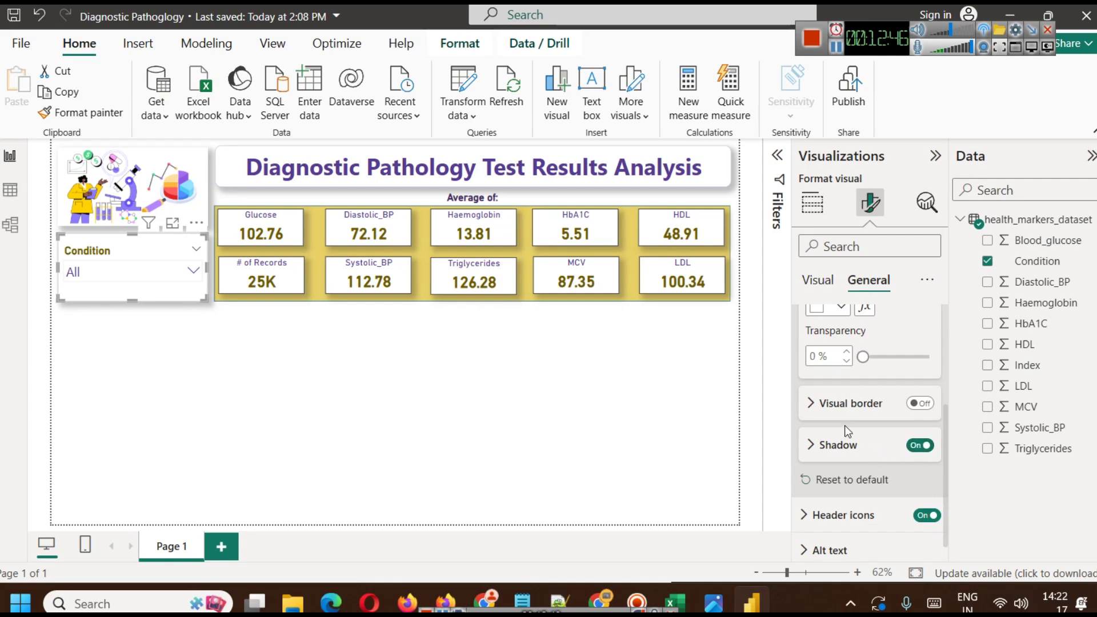
Step: Give the Condition slicer a visual border in the recent light purple color with 10 px rounded corners
click(920, 403)
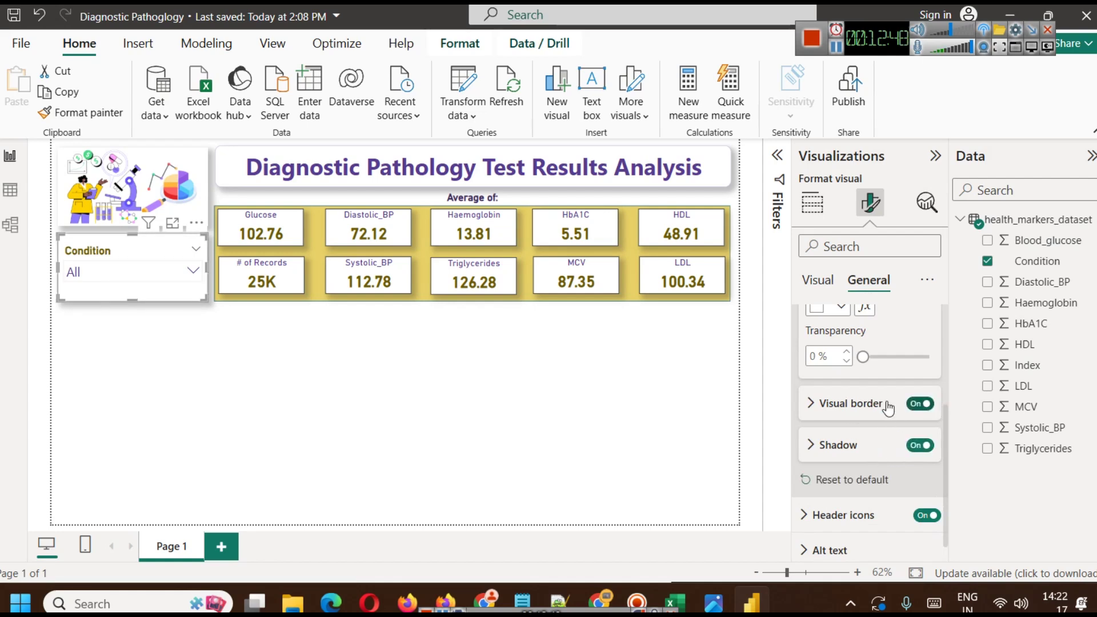
click(817, 403)
click(818, 447)
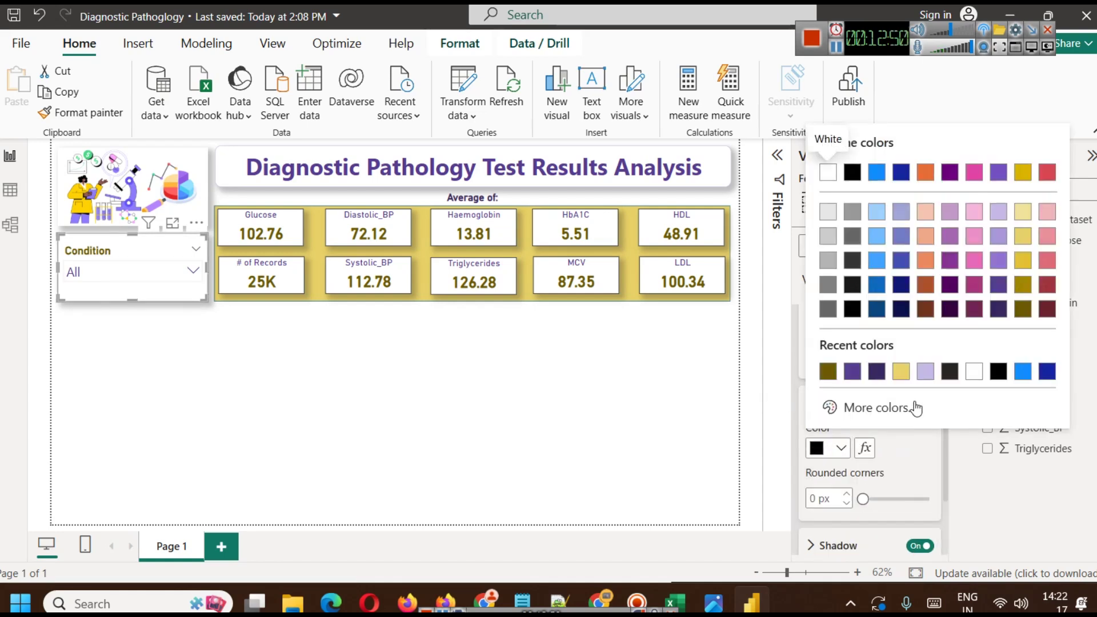
click(931, 373)
double_click(816, 499)
text(10)
click(469, 421)
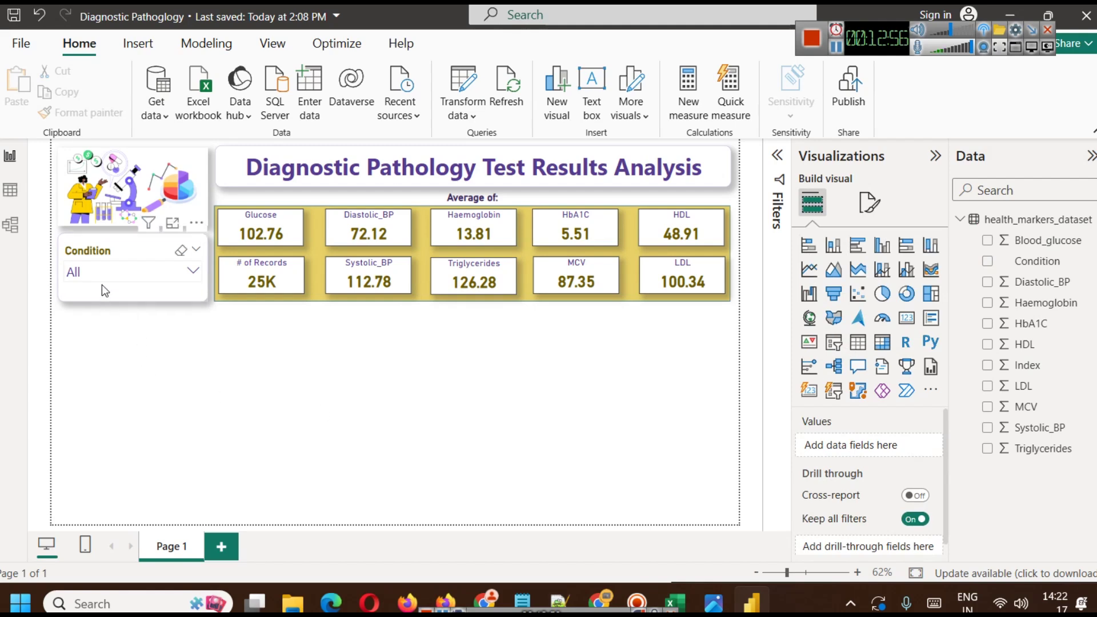
click(118, 247)
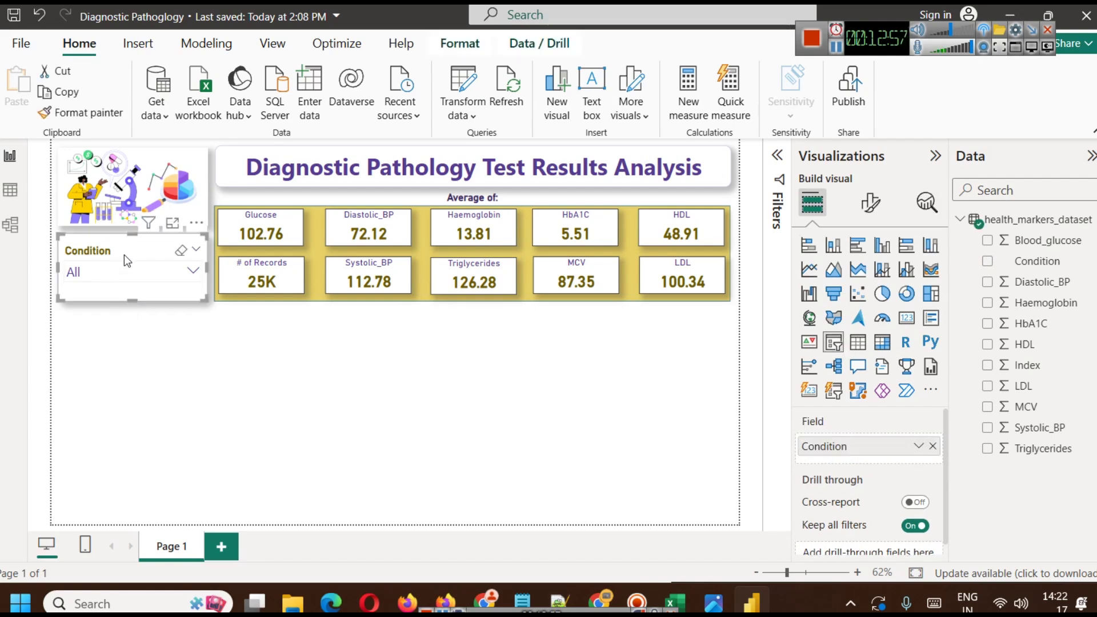
click(208, 394)
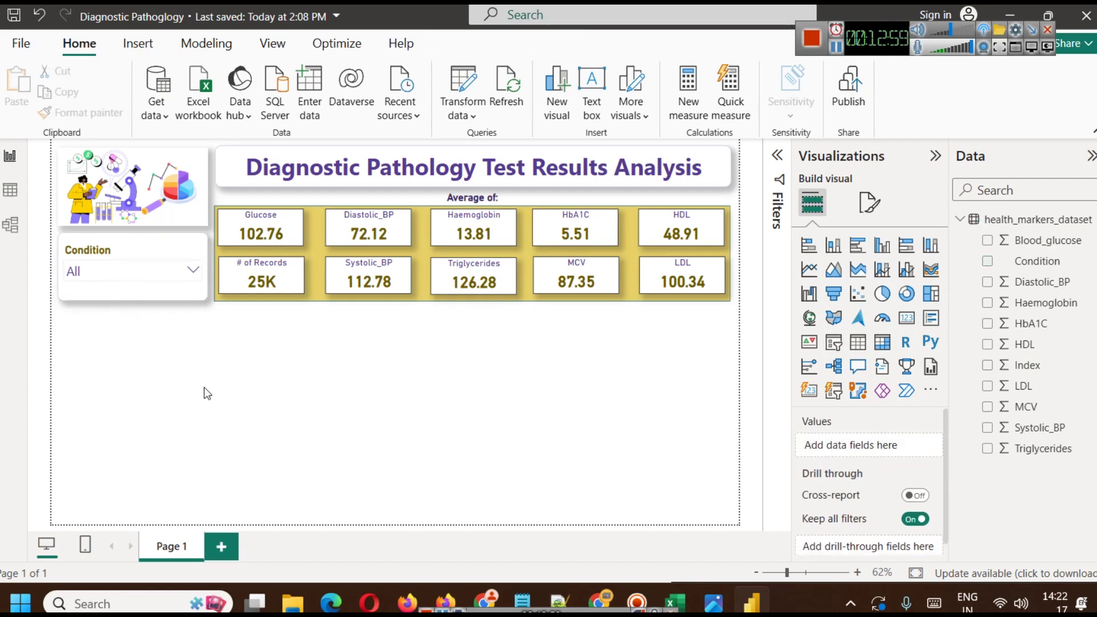
Step: Filter the report by Anemia, Diabetes, Fit, High_Cholesterol and Hypertension in turn and examine the metric cards for each condition
click(125, 277)
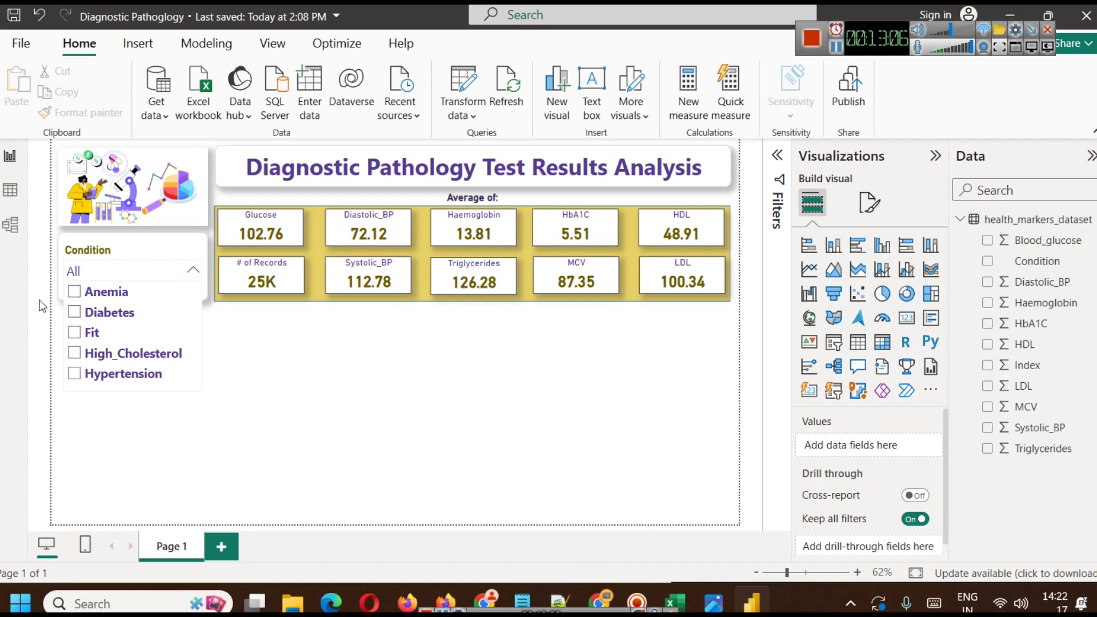
click(86, 294)
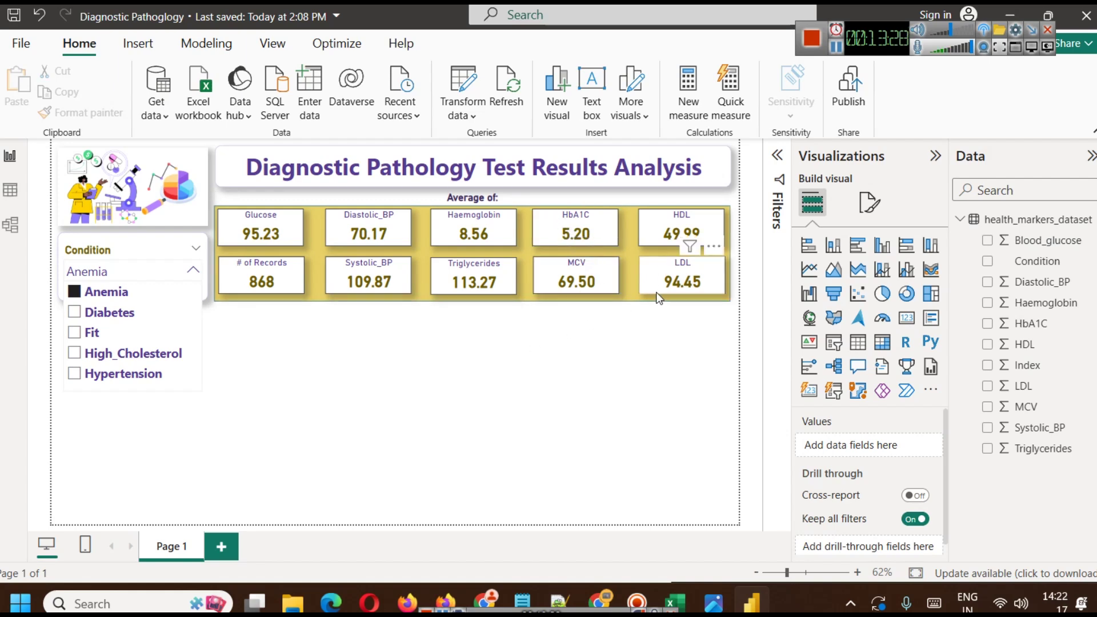
click(121, 292)
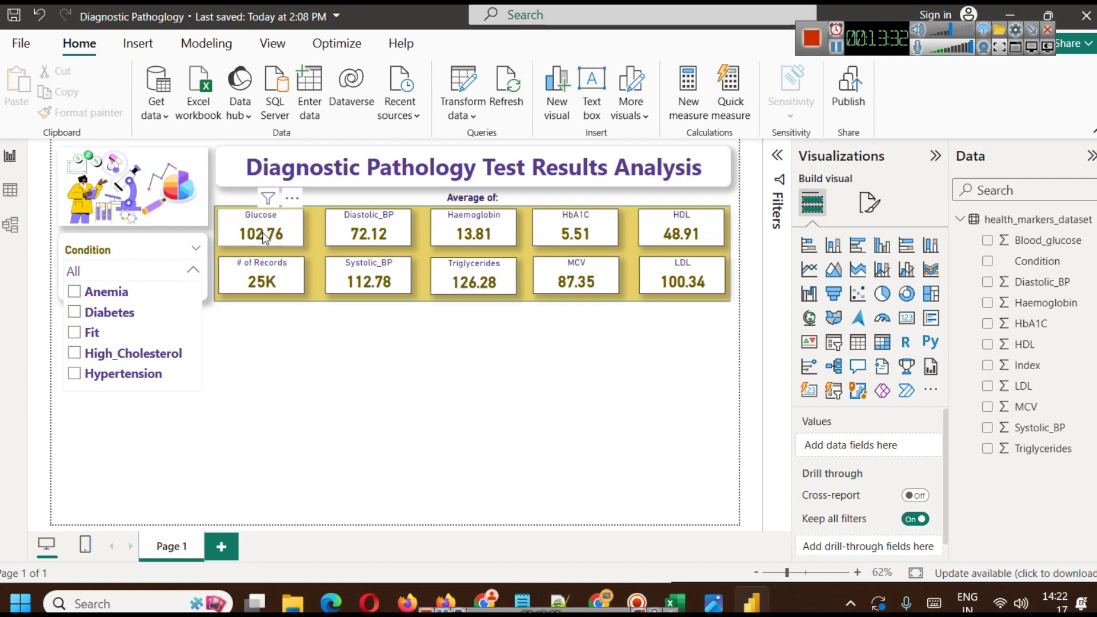
click(107, 319)
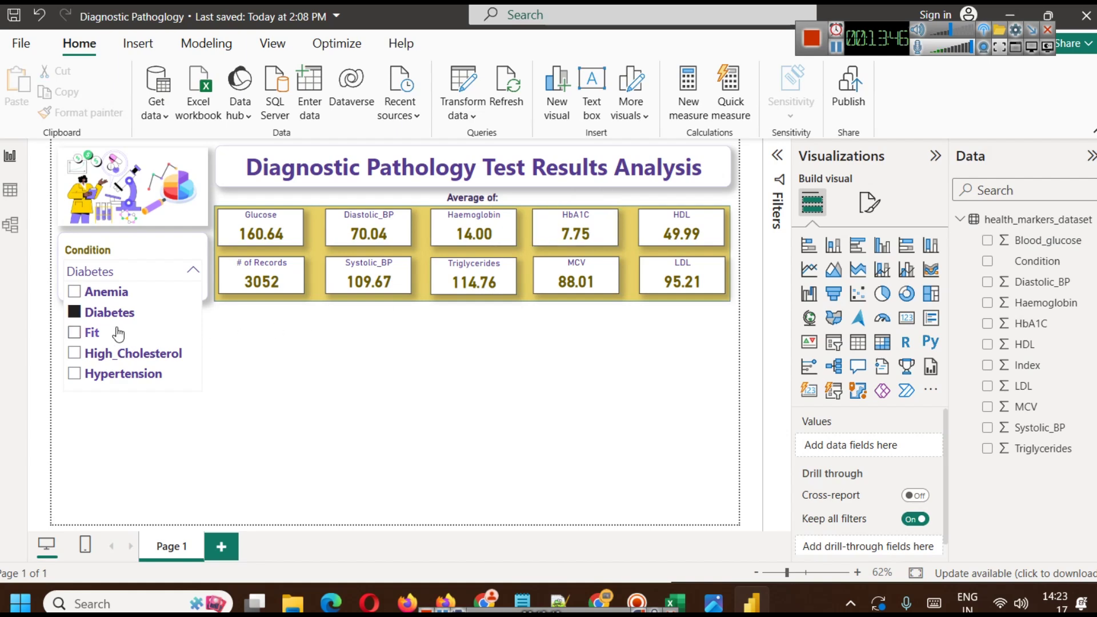
click(93, 336)
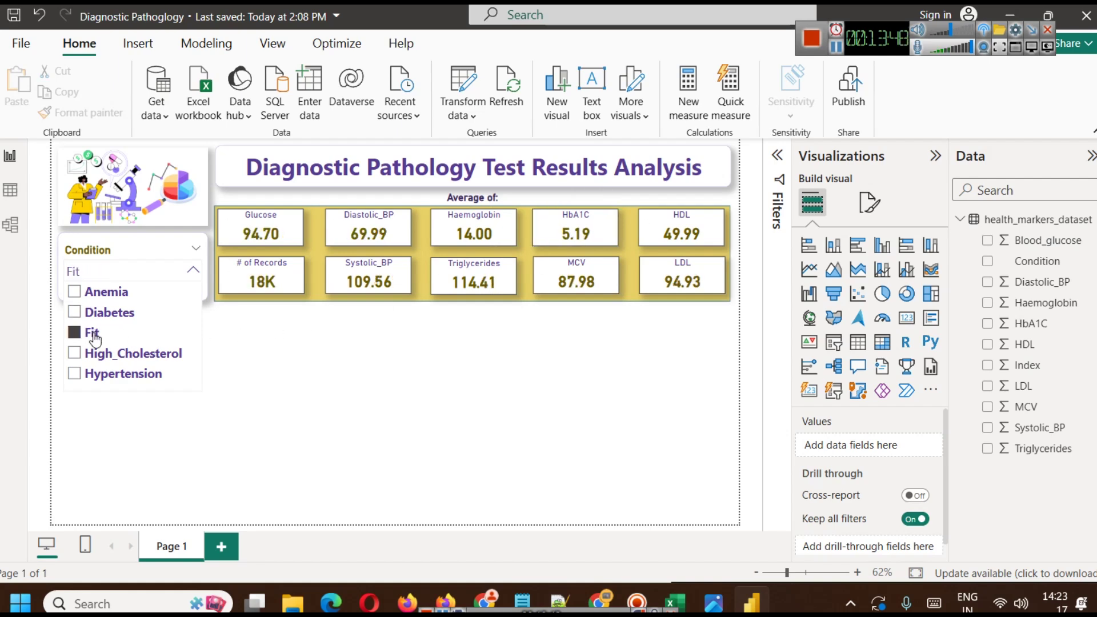
click(100, 313)
click(92, 333)
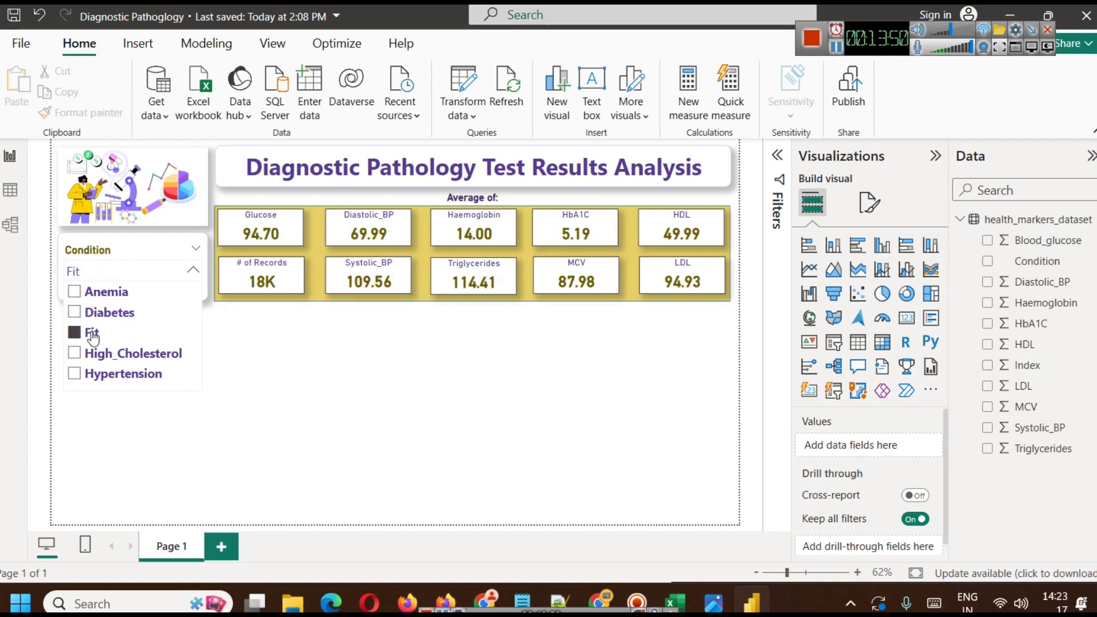
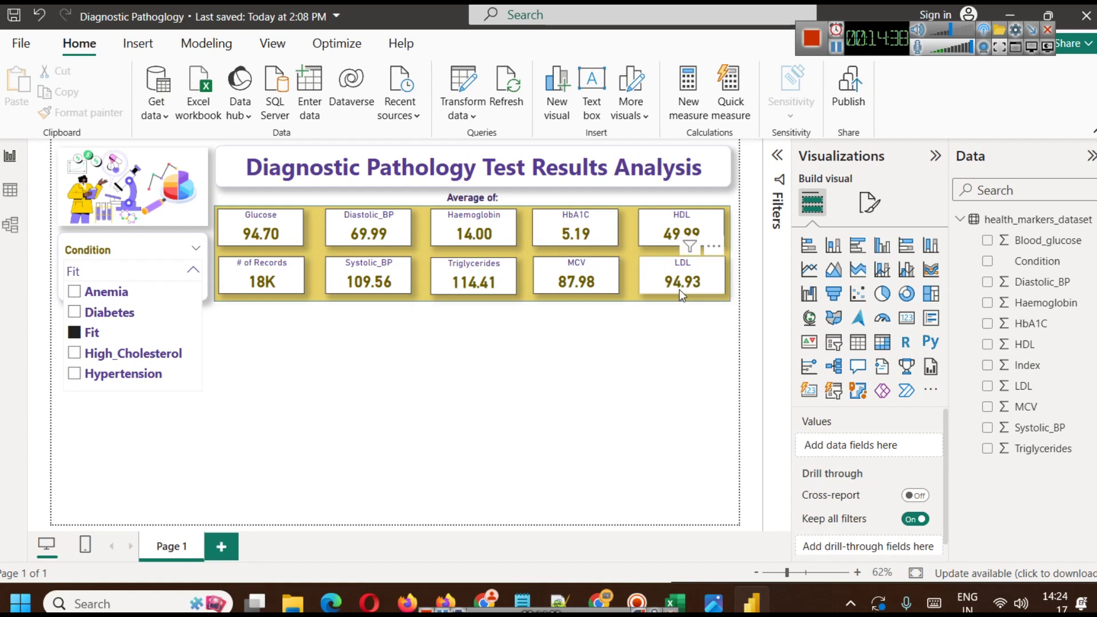
click(112, 354)
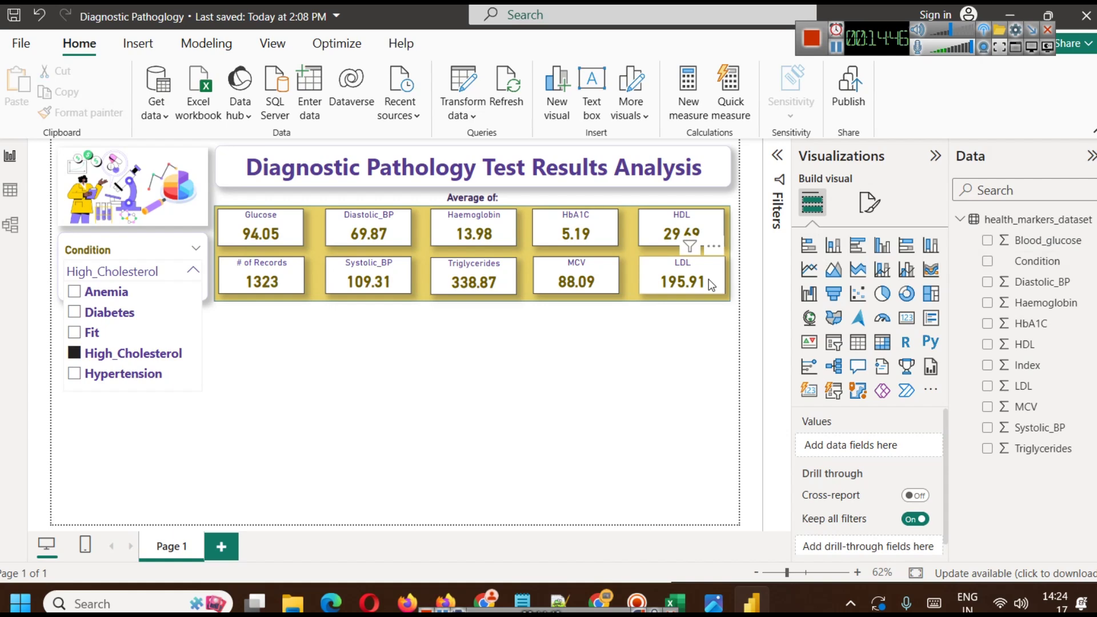
click(100, 378)
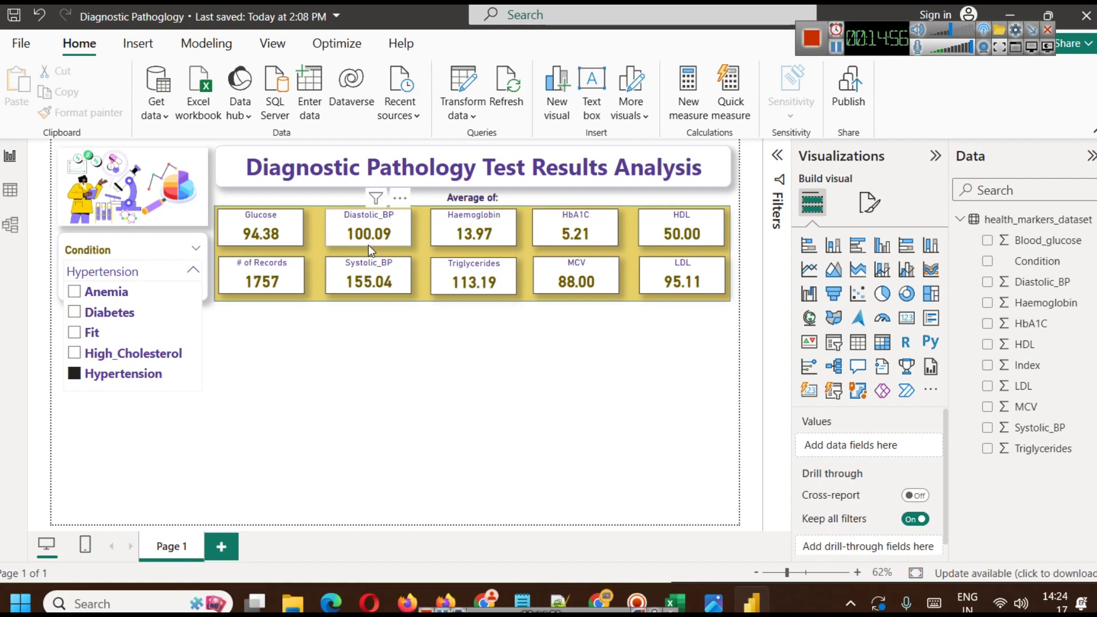
Step: Try the Maximum aggregation on the Systolic_BP card and undo the change
click(357, 273)
click(919, 446)
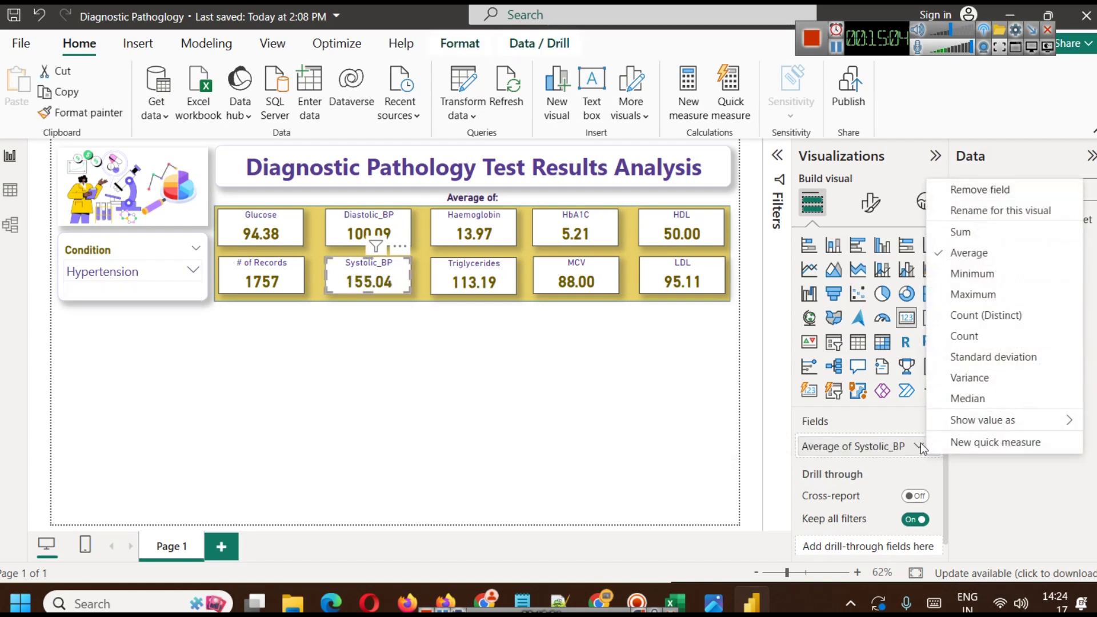
click(979, 295)
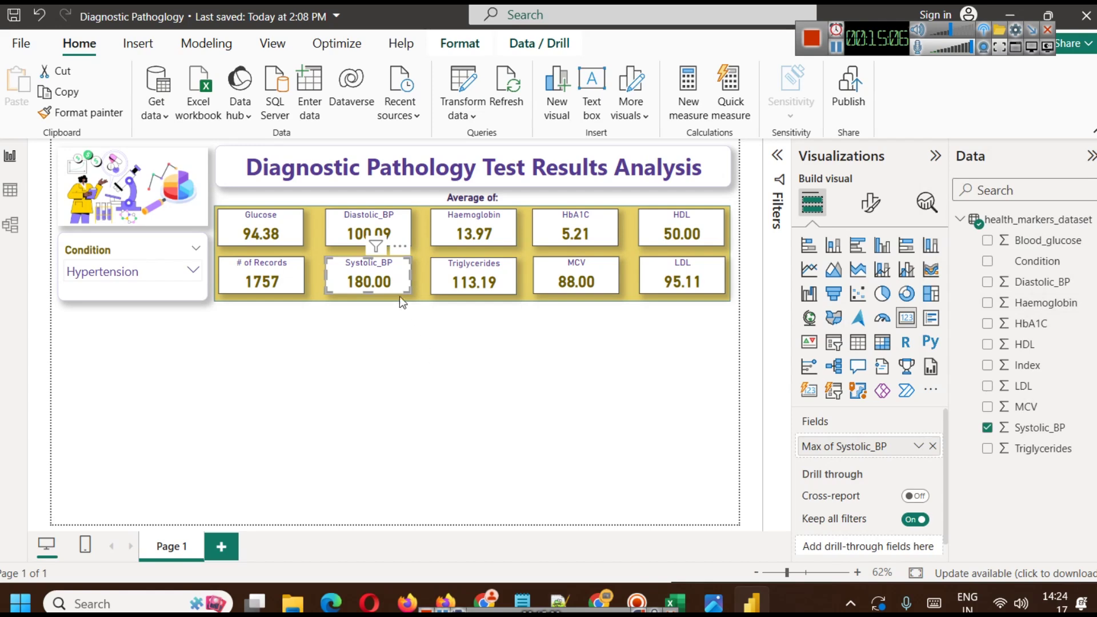
key(ctrl+z)
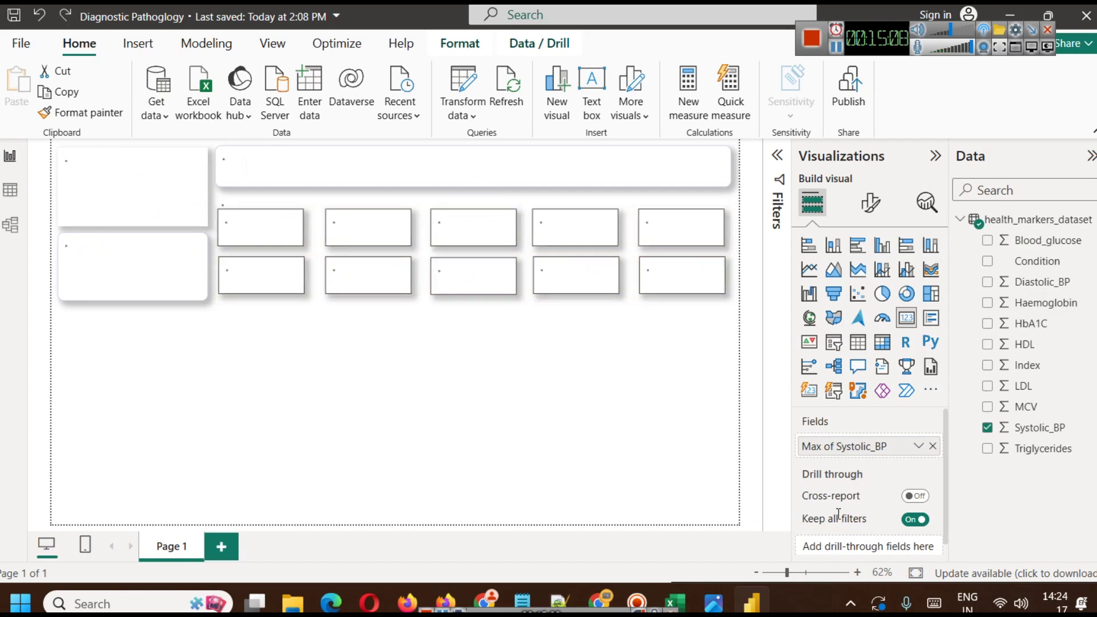
click(432, 388)
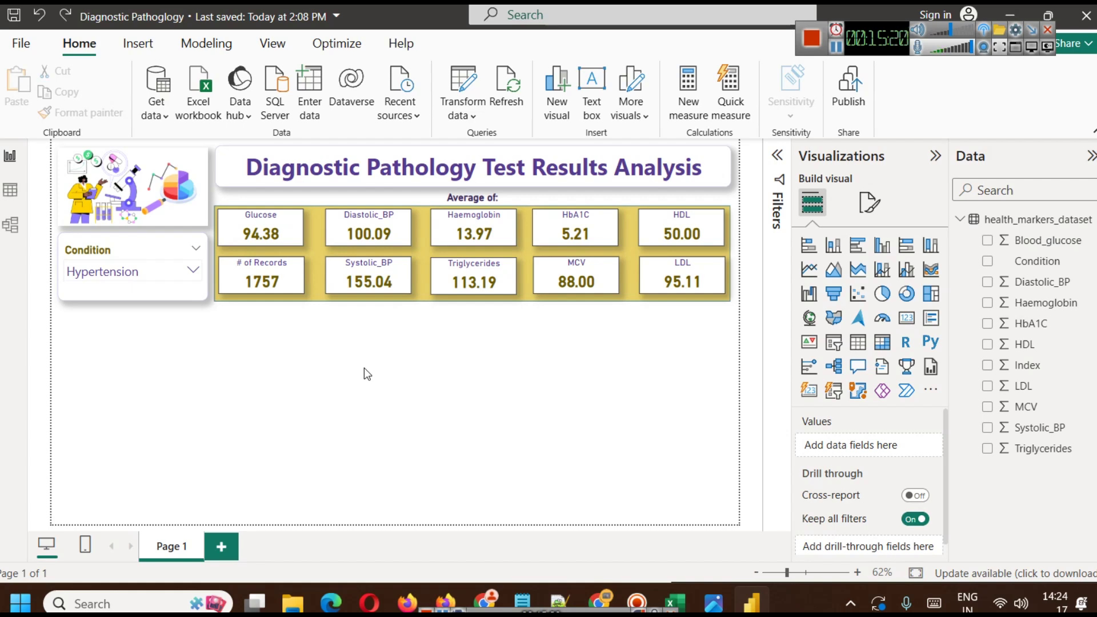
Step: Save the report and rename its page as Report Dashboard
key(ctrl+s)
right_click(162, 549)
click(198, 533)
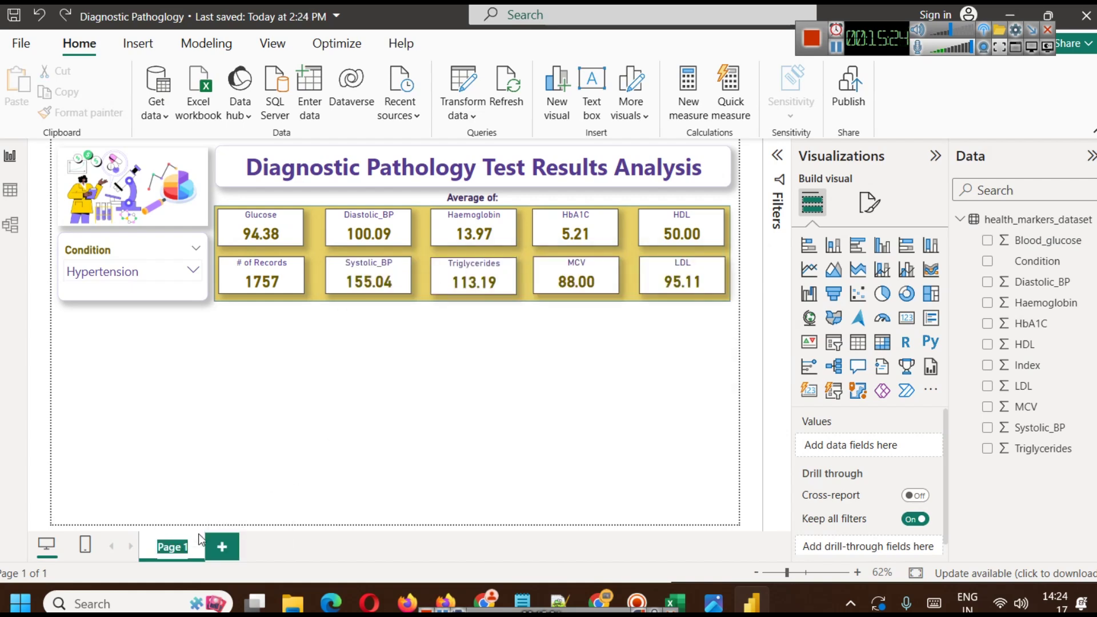
text(Report Dashboard)
key(Return)
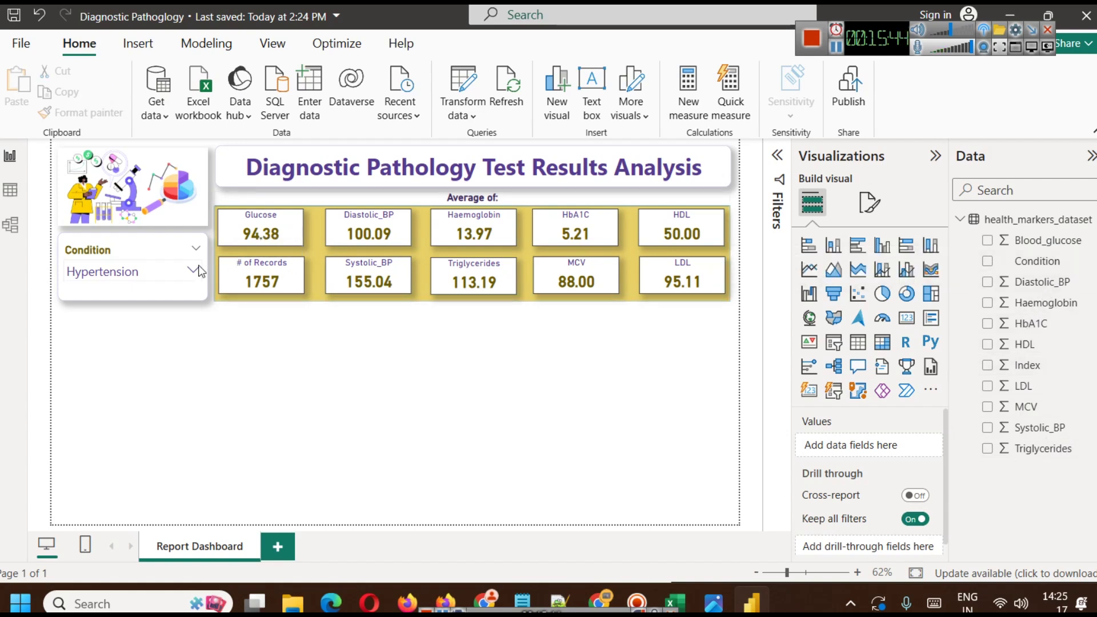
Step: Clear the Hypertension selection in the Condition slicer so that all conditions are included
click(166, 273)
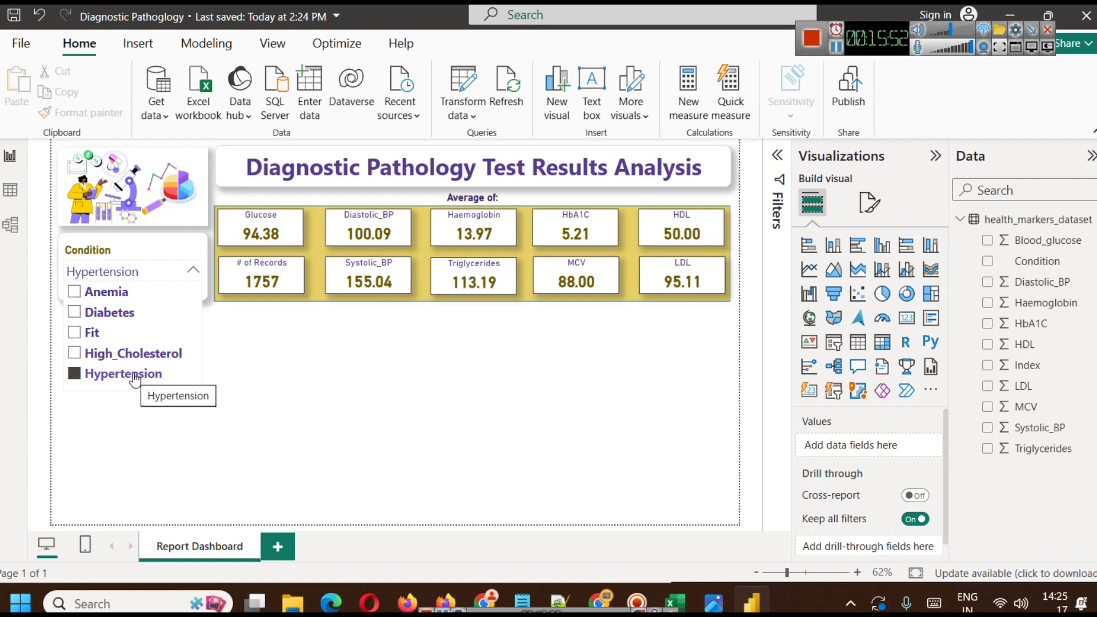
click(310, 403)
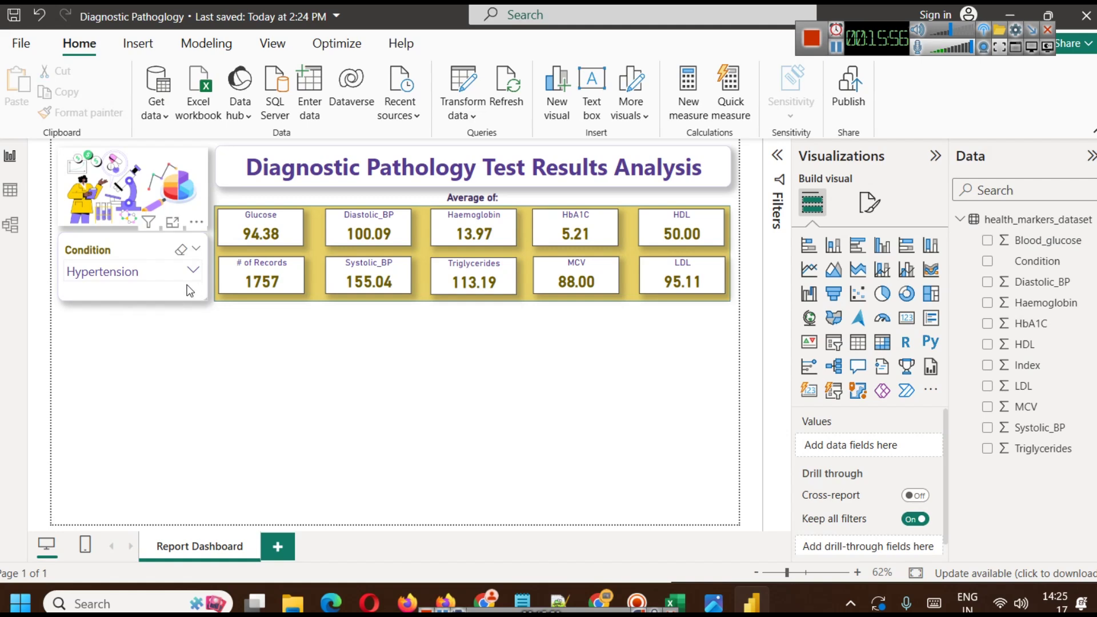
click(193, 270)
click(90, 376)
click(259, 407)
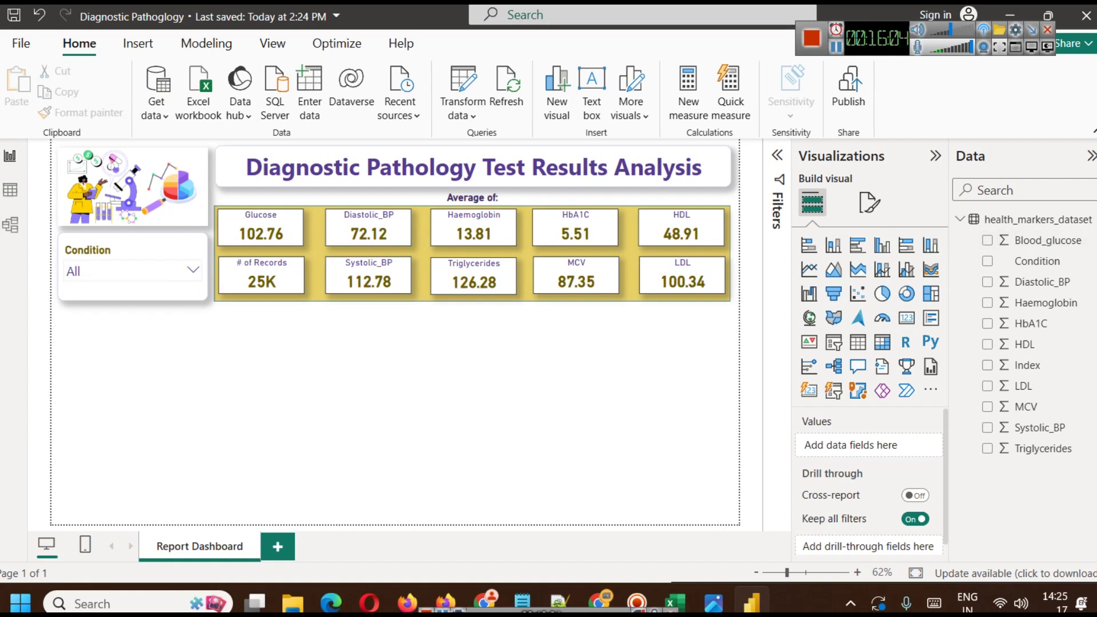
Step: Add a donut chart below the Condition slicer at the same width, with Condition as its legend and Index as its values
click(905, 295)
mouse_move(137, 436)
mouse_down()
mouse_move(134, 388)
mouse_move(132, 430)
mouse_up()
click(245, 414)
click(108, 390)
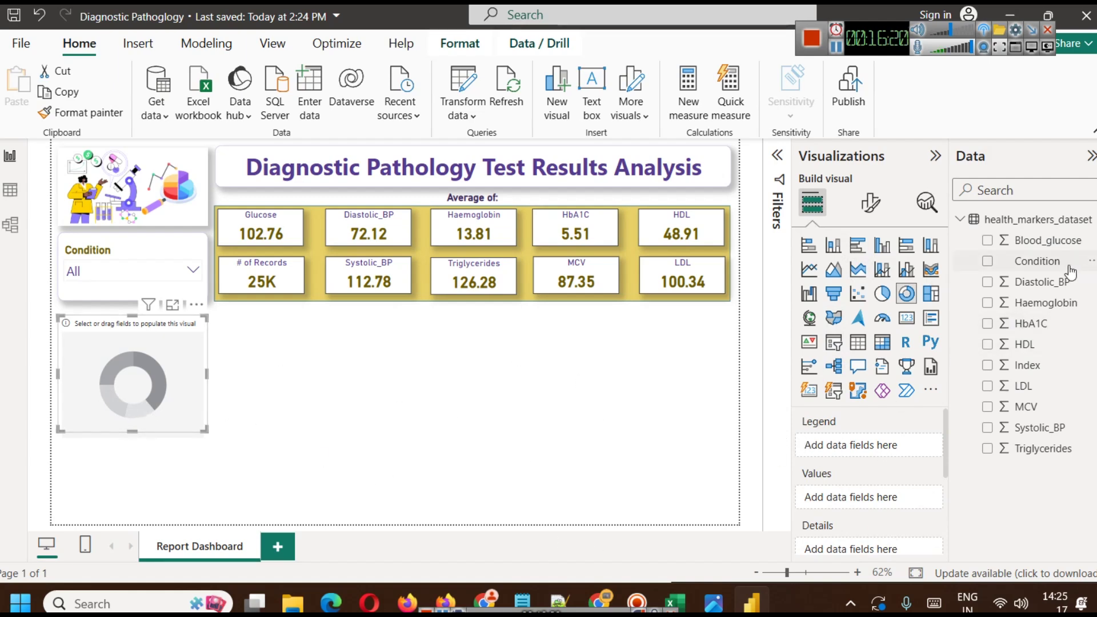
drag(1070, 268, 879, 432)
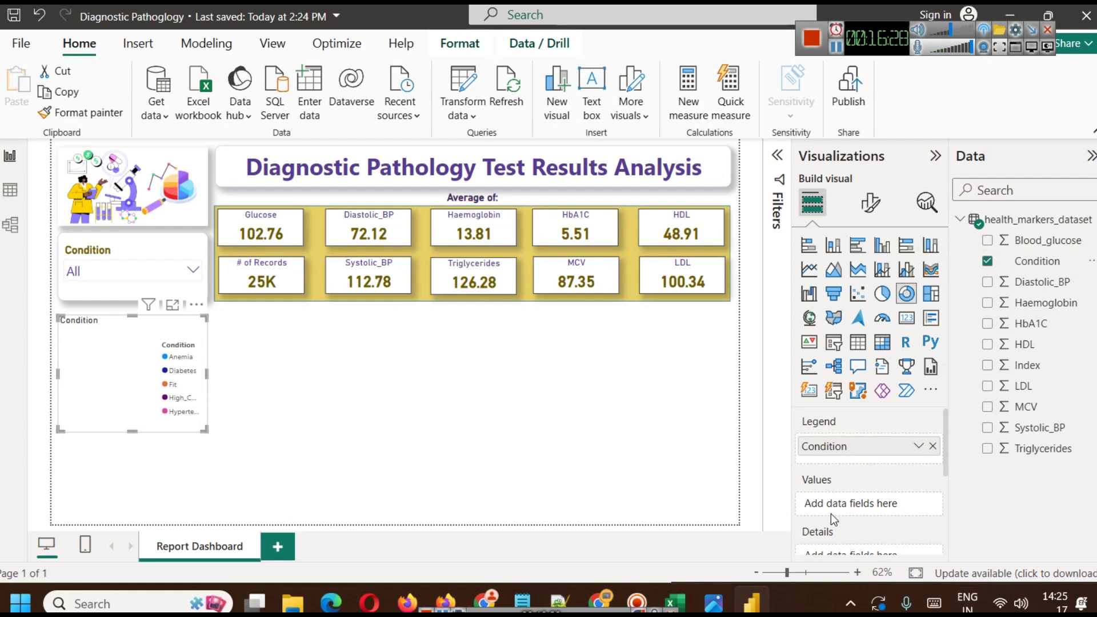
drag(1020, 364, 831, 519)
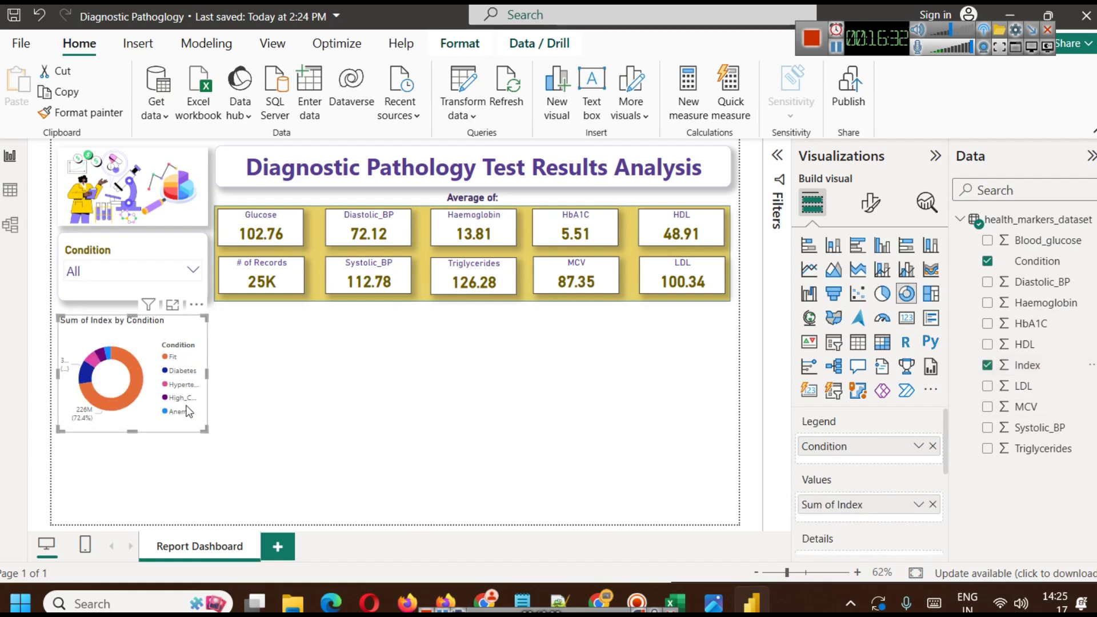
Step: Copy the Condition slicer's formatting onto the donut chart with Format painter and make the chart slightly taller
click(136, 244)
click(101, 118)
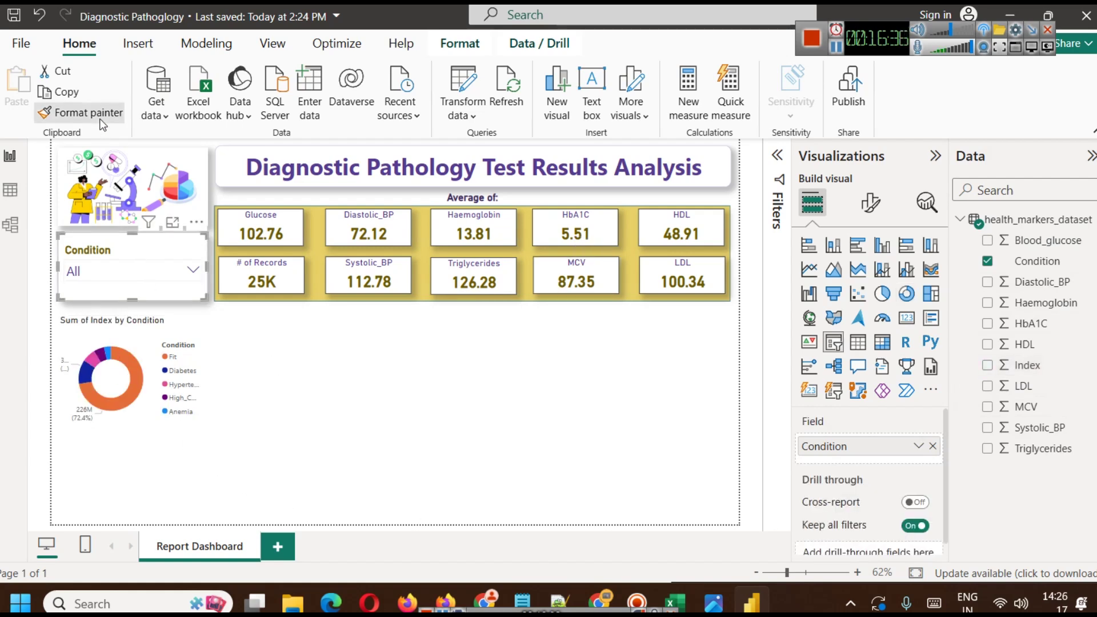
click(121, 341)
click(137, 432)
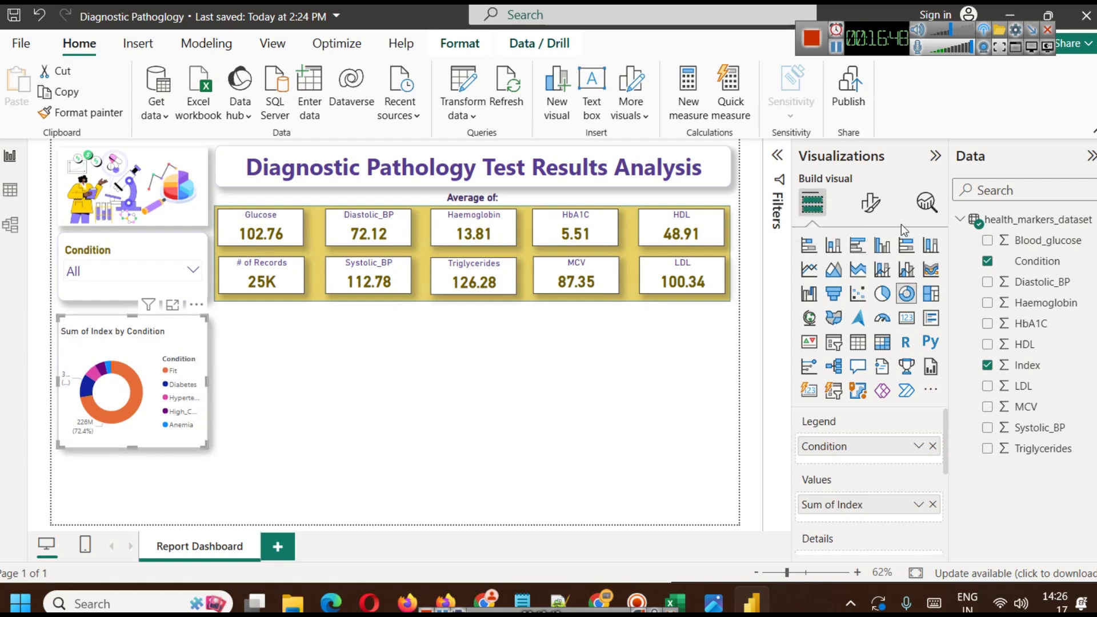
Step: Set the donut chart's legend position to Bottom center and extend the chart slightly downward
click(870, 202)
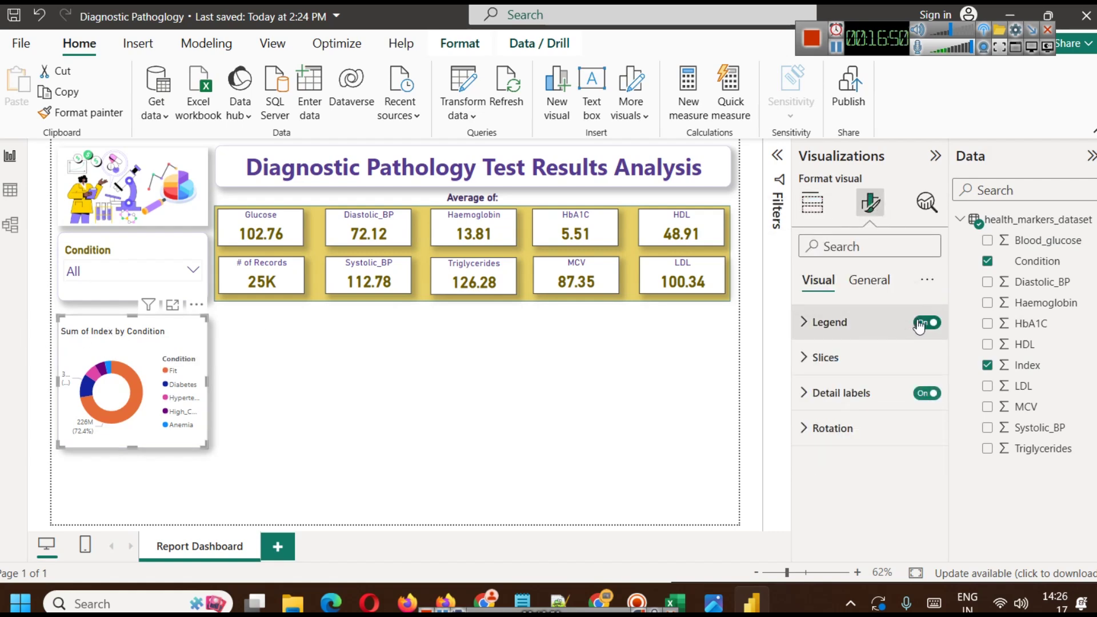
click(881, 323)
click(888, 407)
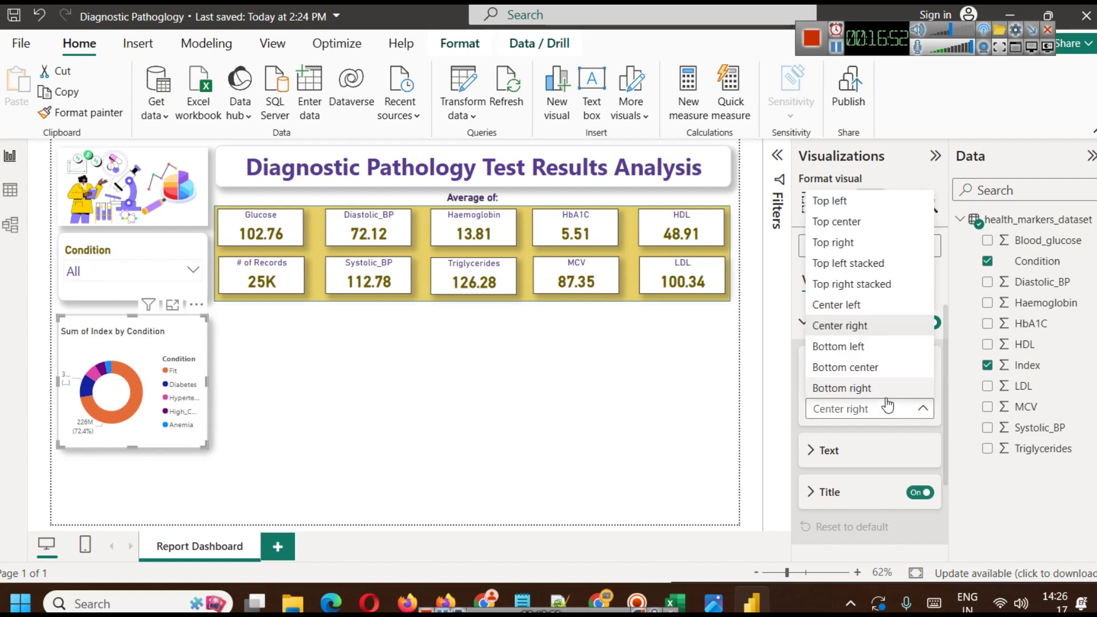
click(875, 368)
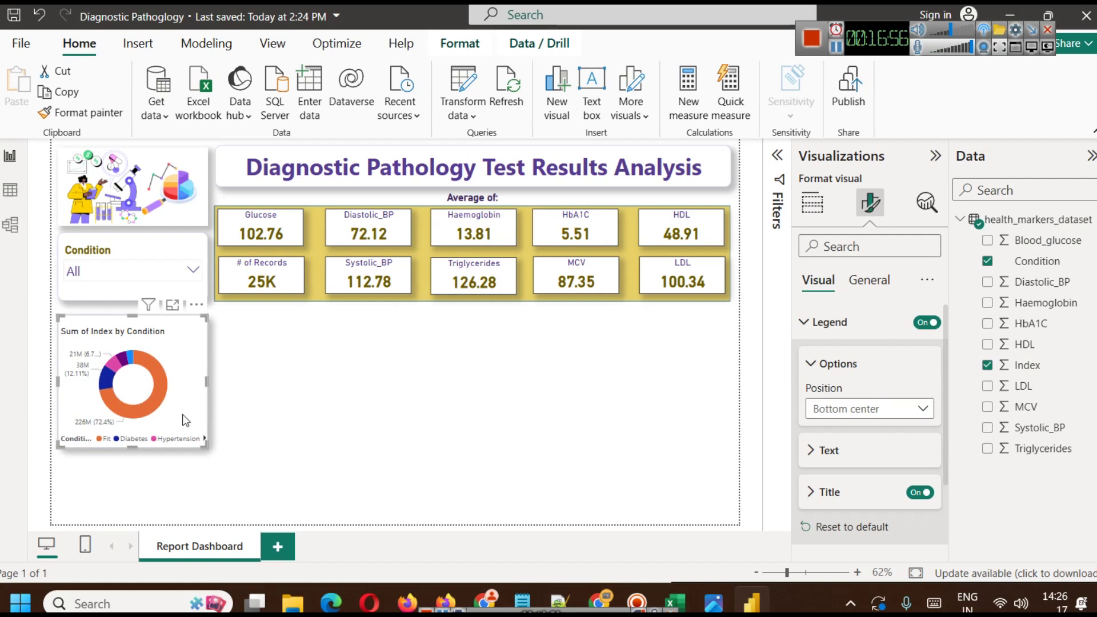
drag(138, 448, 133, 453)
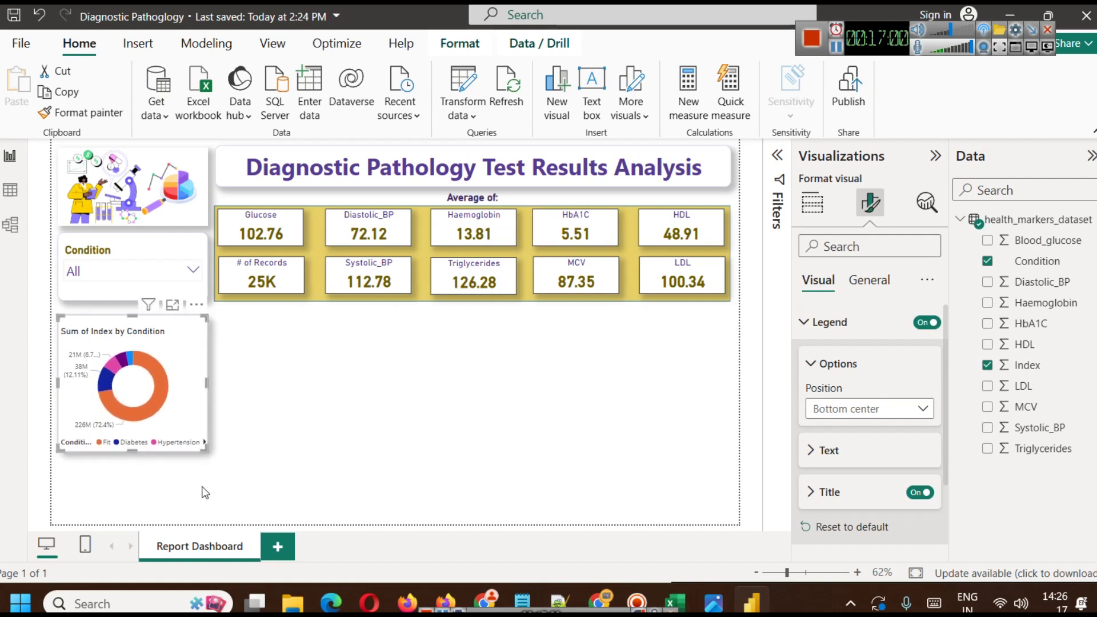
Step: Try Bottom right for the donut chart's legend position and settle on Center right
click(840, 410)
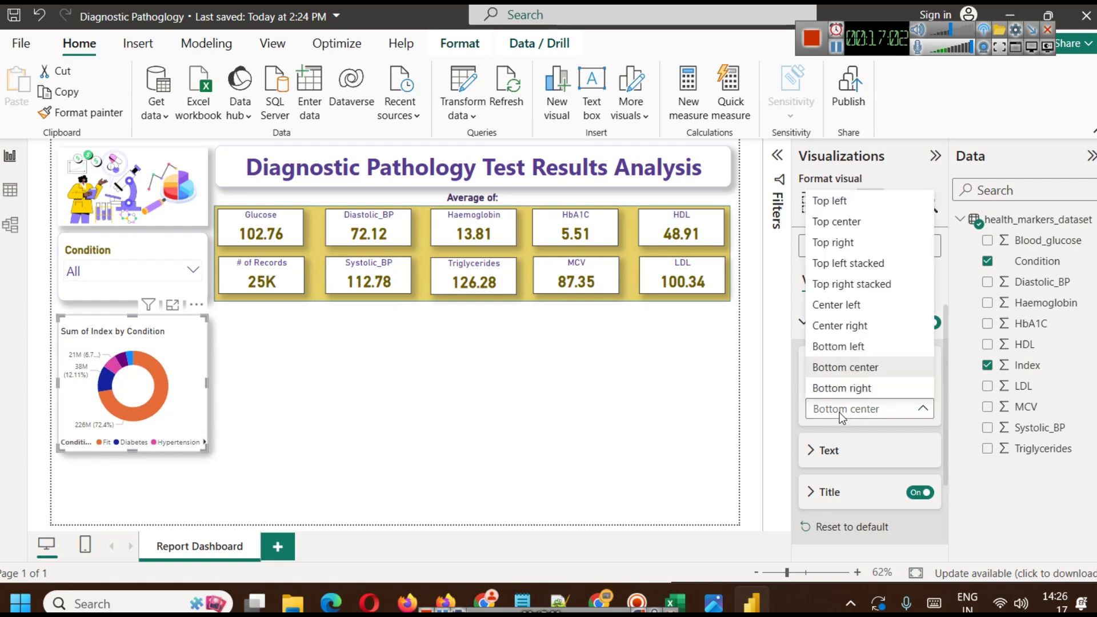
click(856, 388)
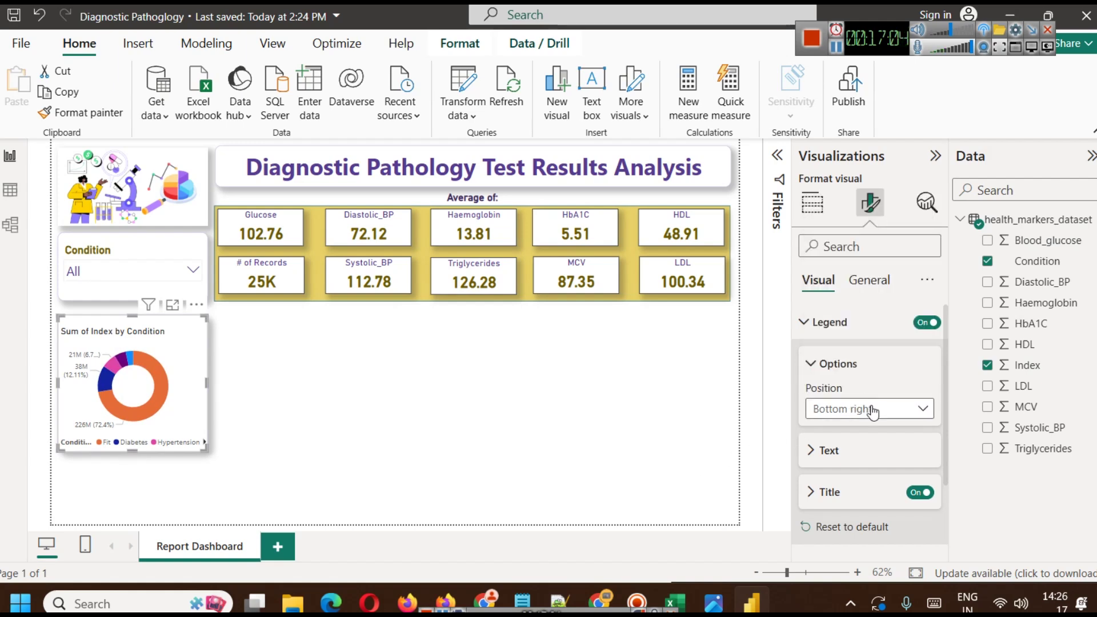
click(869, 410)
click(851, 325)
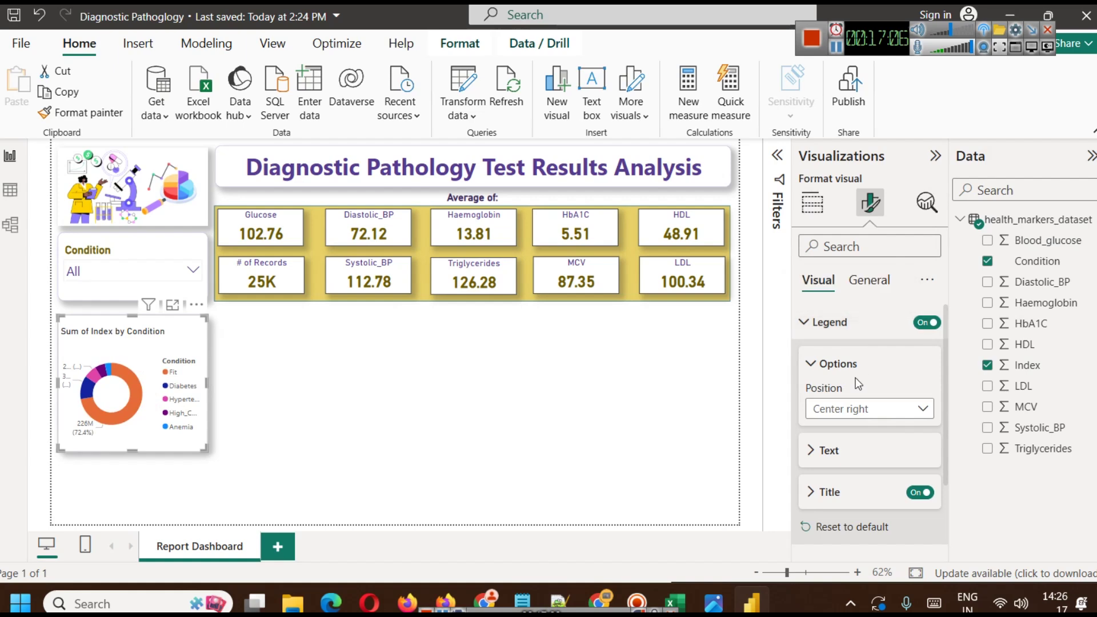
Step: Try Top left stacked for the donut chart's legend position and settle on Bottom center
click(852, 410)
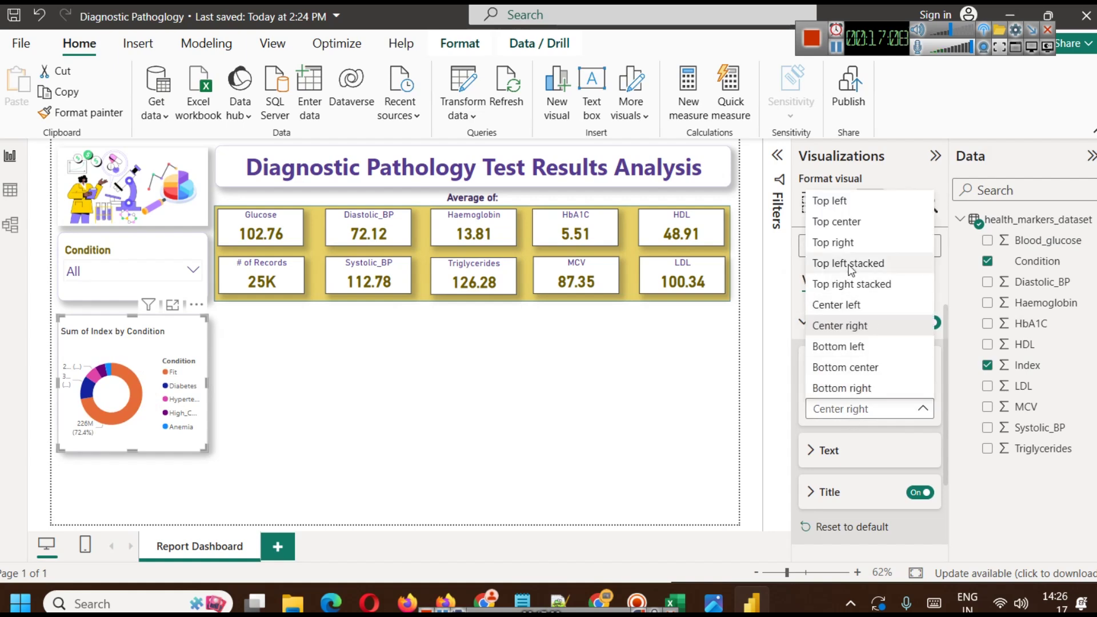
click(850, 264)
click(854, 419)
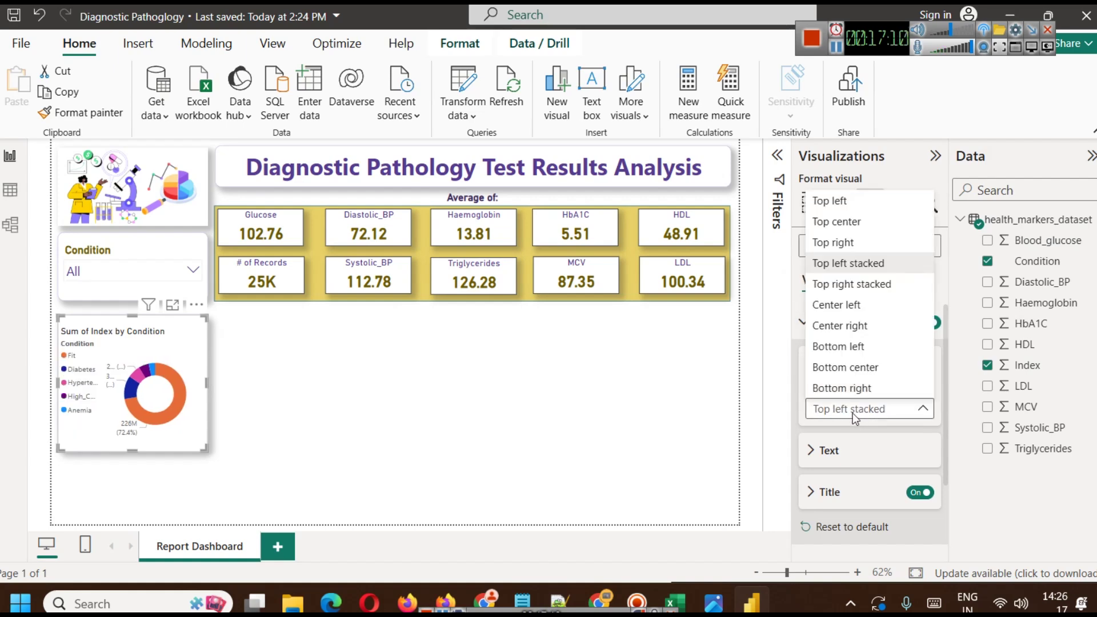
click(837, 366)
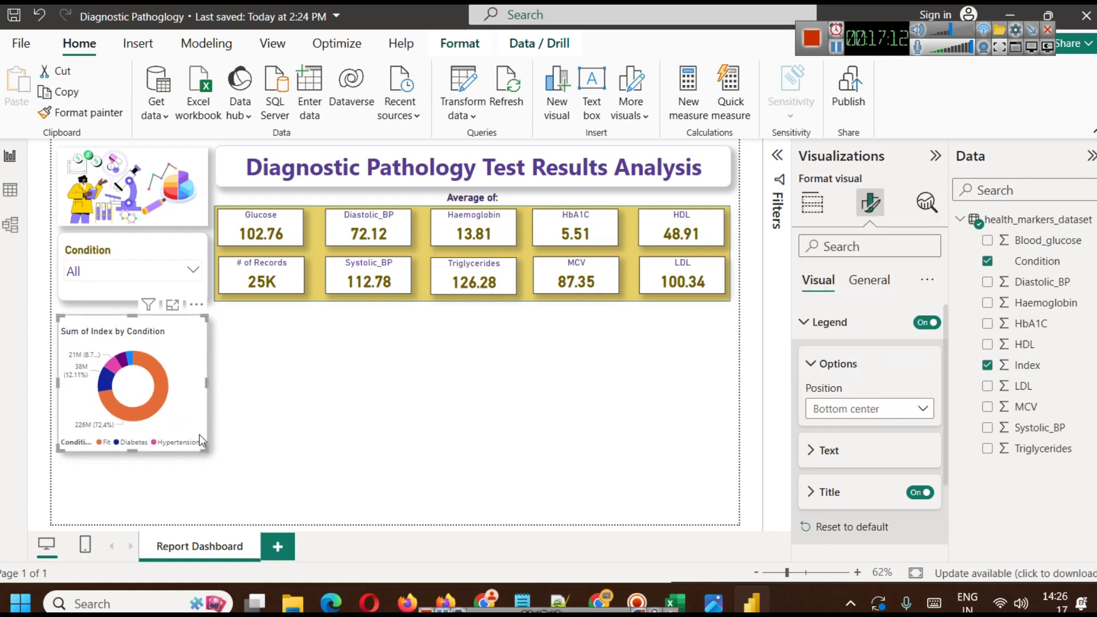
Step: Expand the donut chart's detail label settings down to the label position and contents options
scroll(832, 515, down, 2)
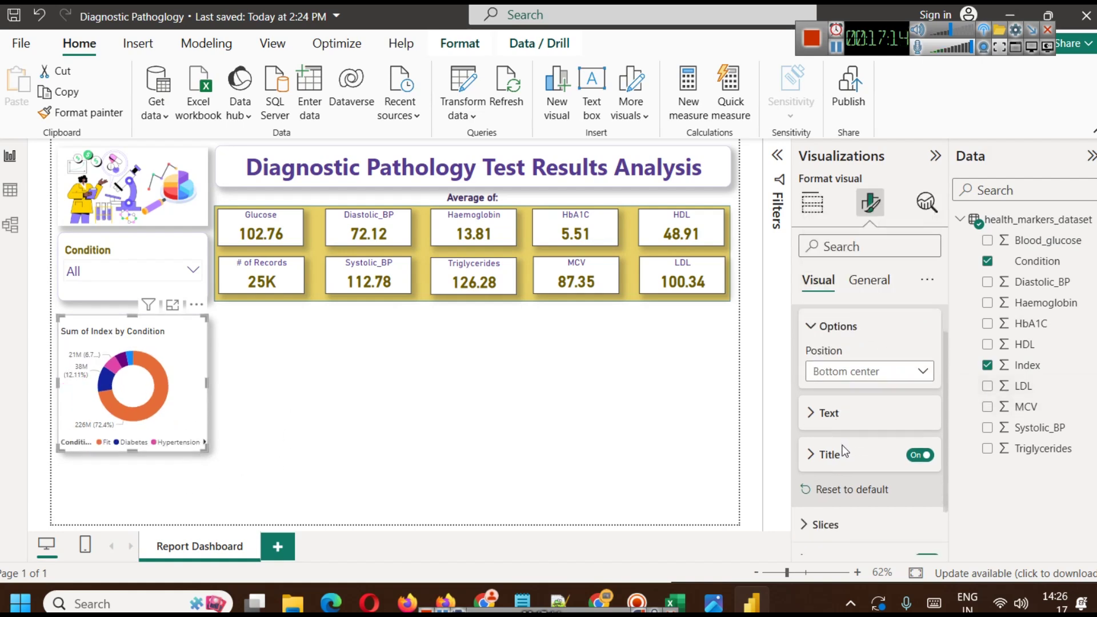
click(816, 502)
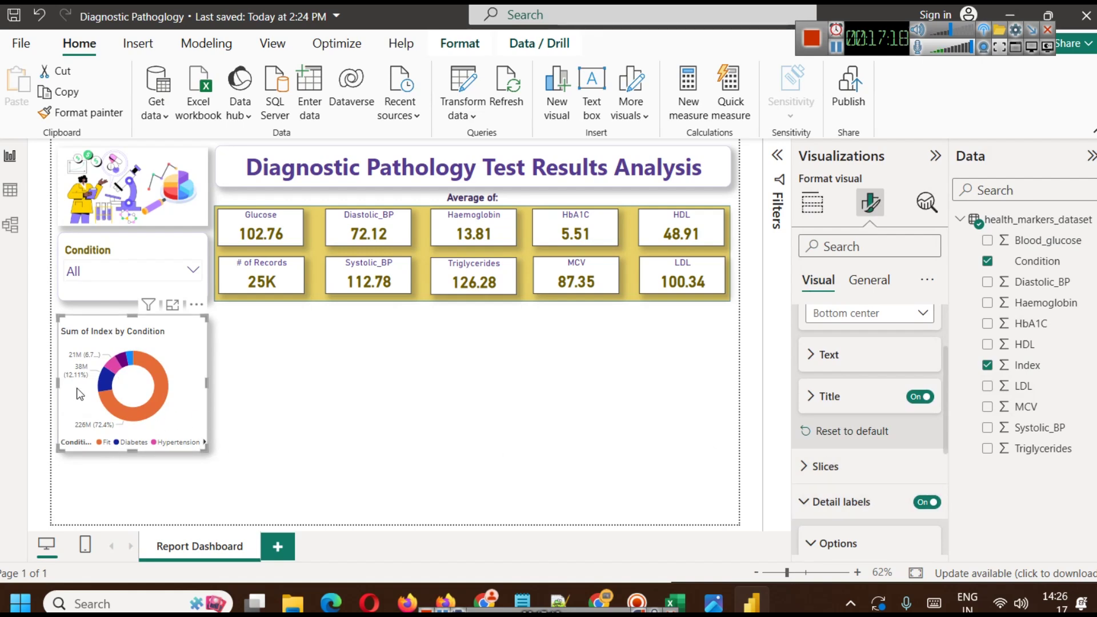
scroll(869, 449, down, 2)
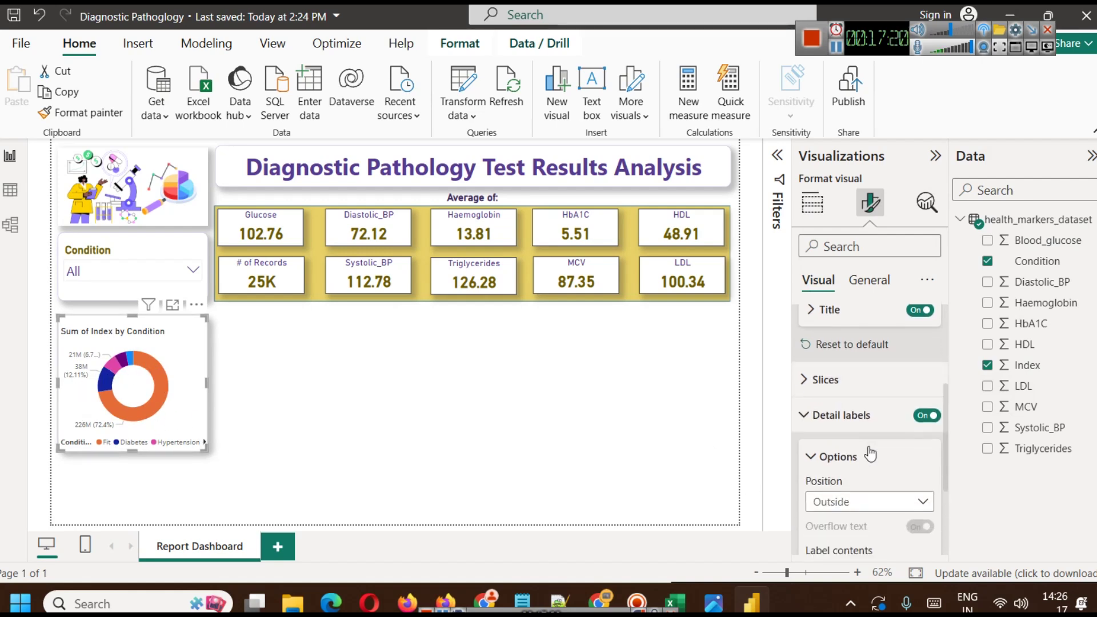
scroll(869, 454, down, 2)
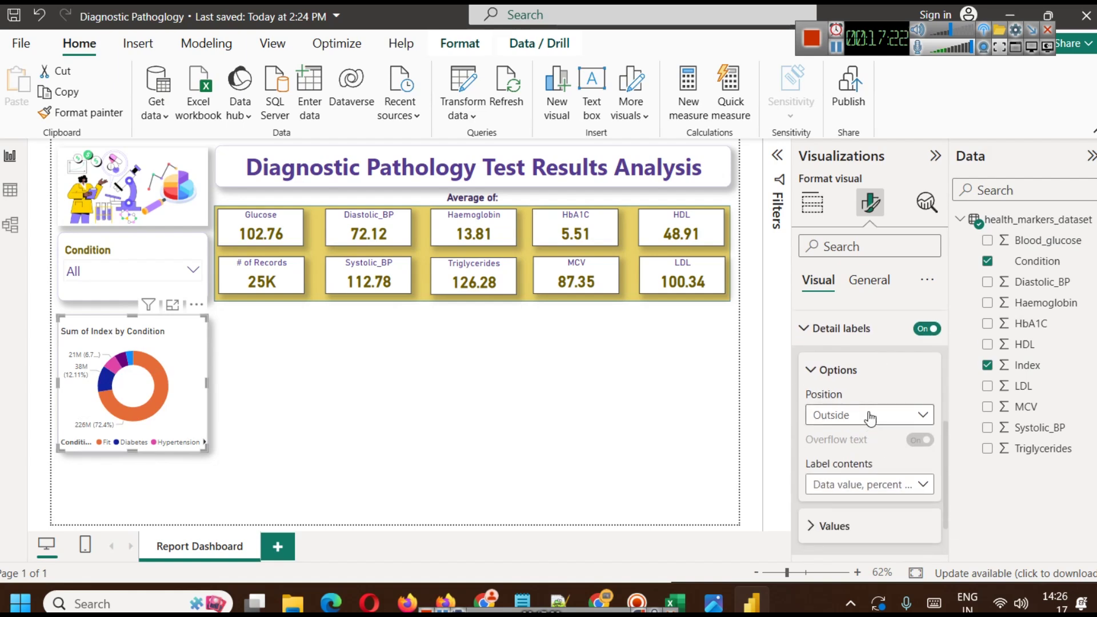
Step: Try the Inside, Prefer outside and Prefer inside positions for the donut chart's detail labels and return to Outside
click(869, 415)
click(859, 457)
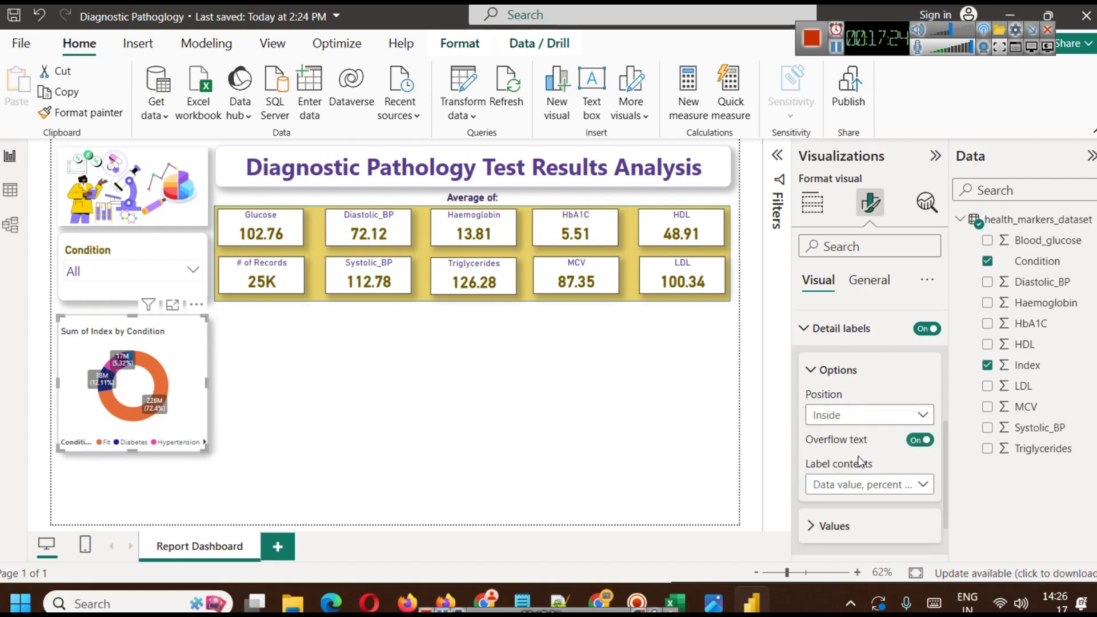
click(848, 416)
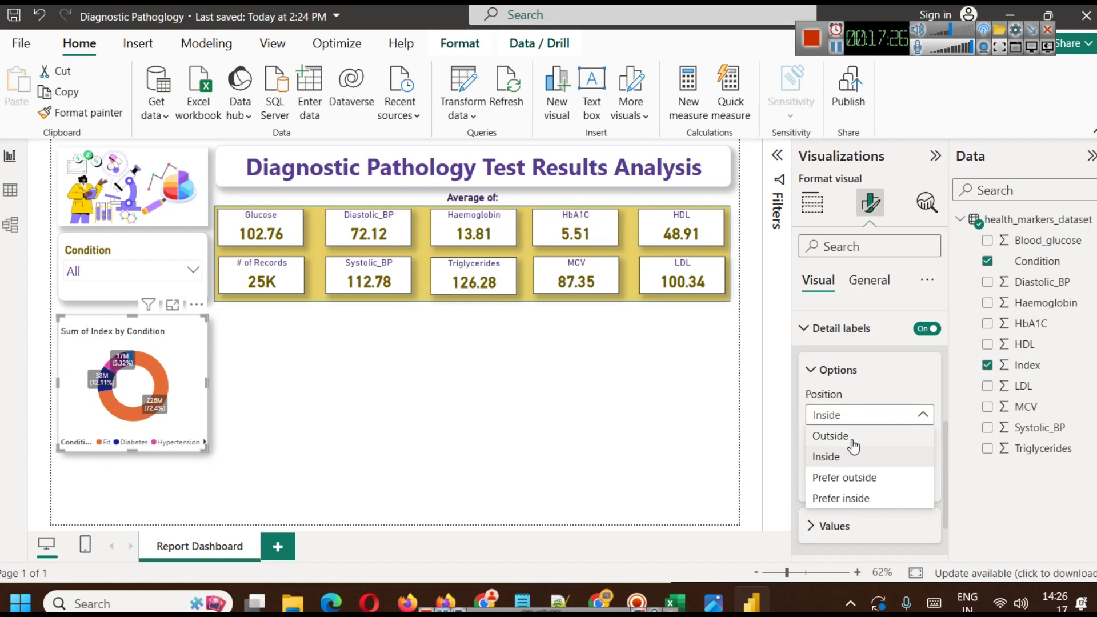
click(856, 478)
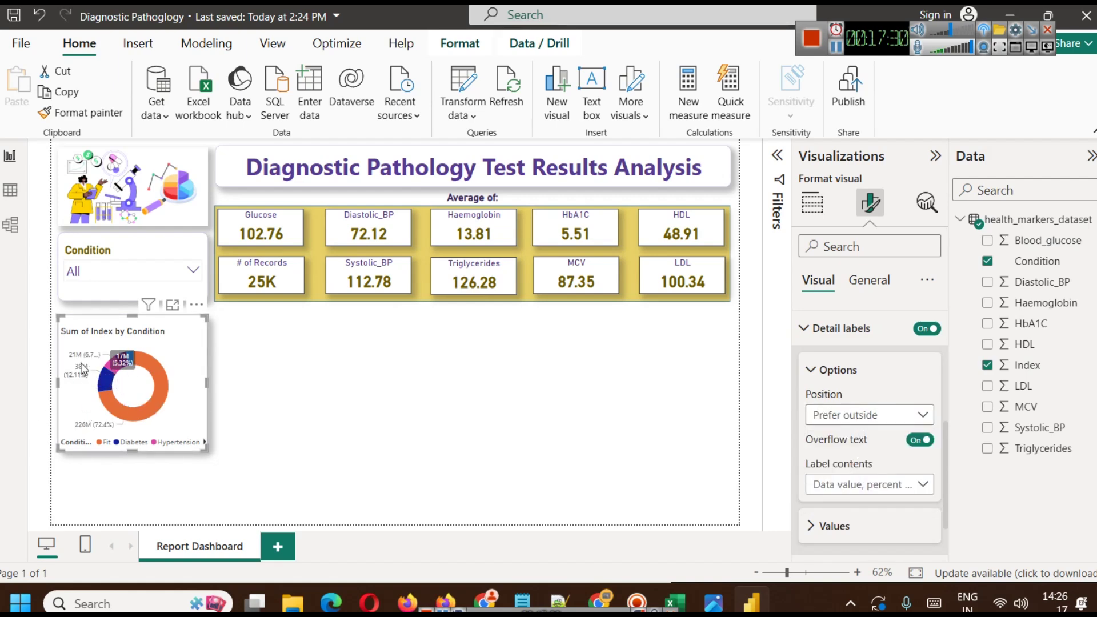
click(850, 417)
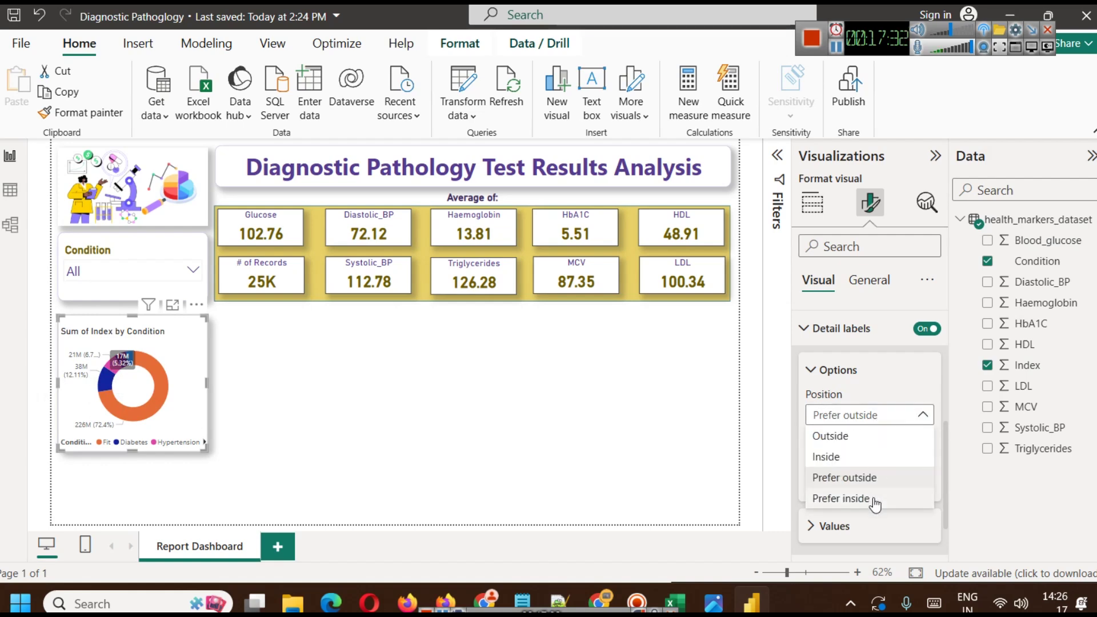
click(872, 498)
click(841, 421)
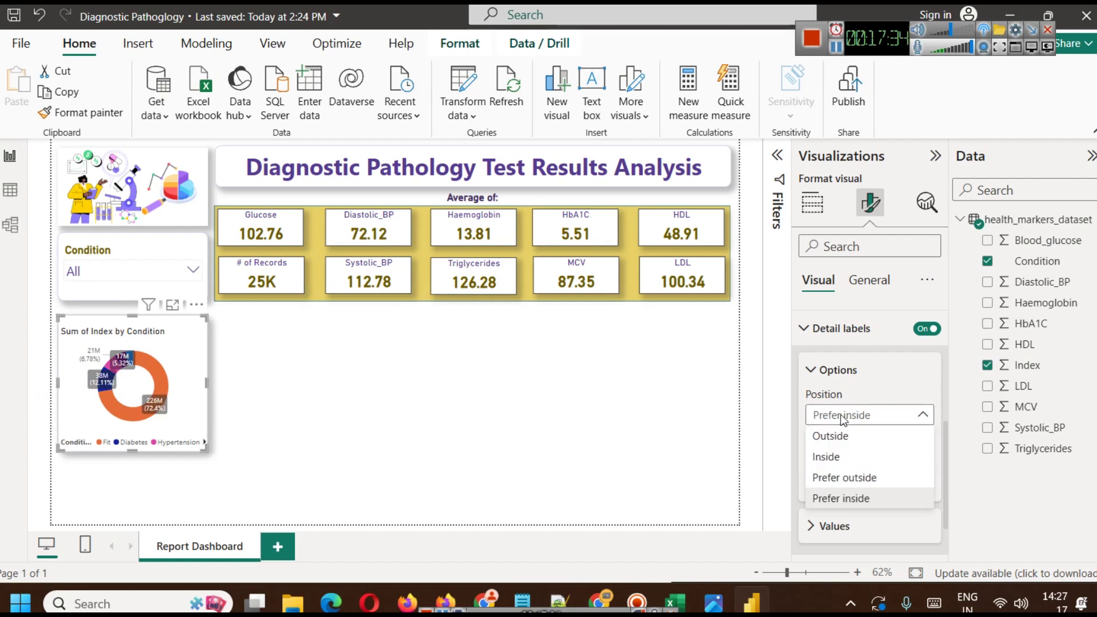
click(849, 438)
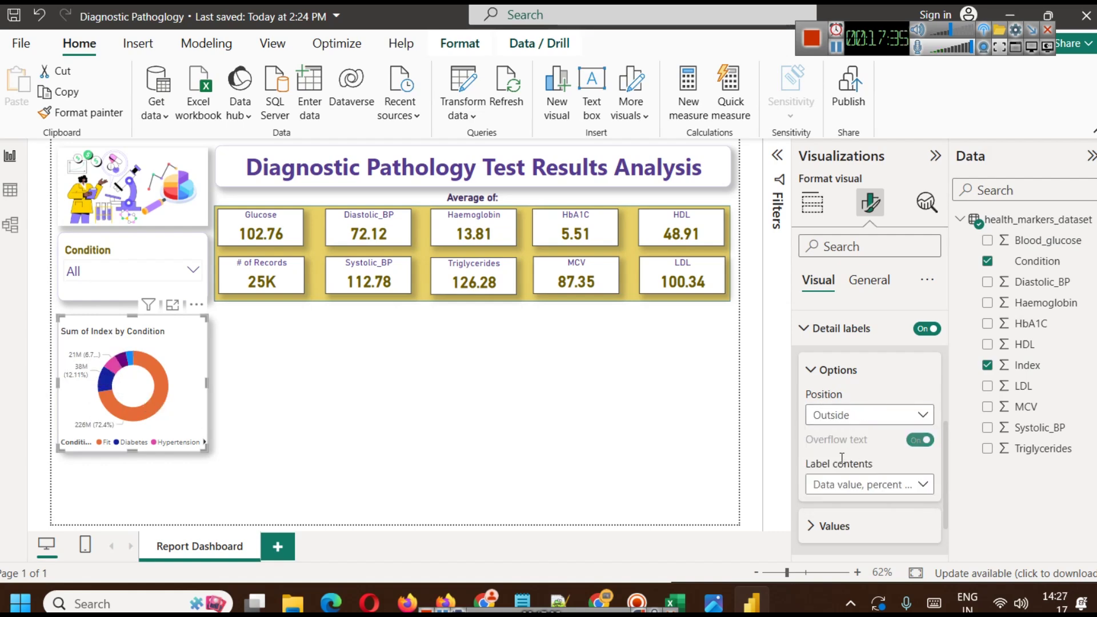
Step: Set the donut chart's detail label contents to Percent of total and deselect the chart
click(882, 487)
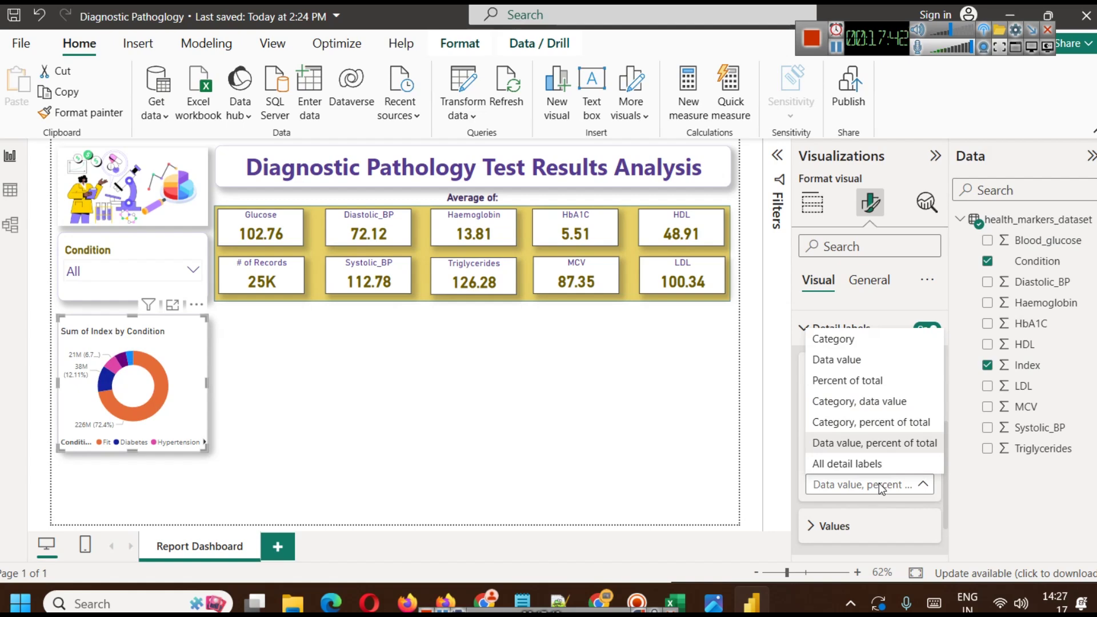
click(879, 388)
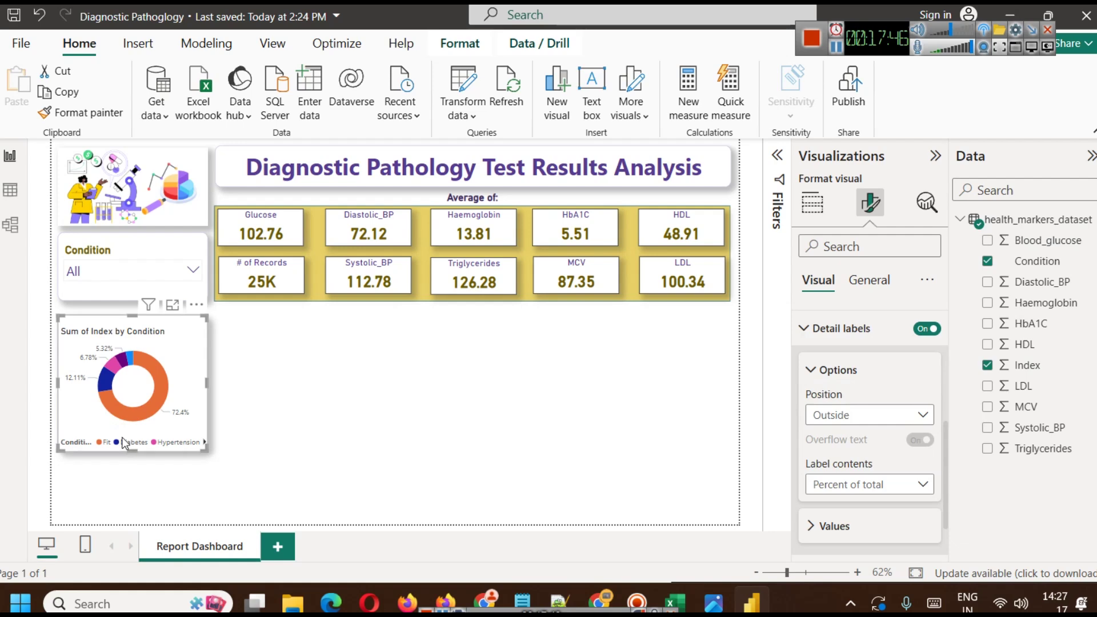
mouse_move(164, 400)
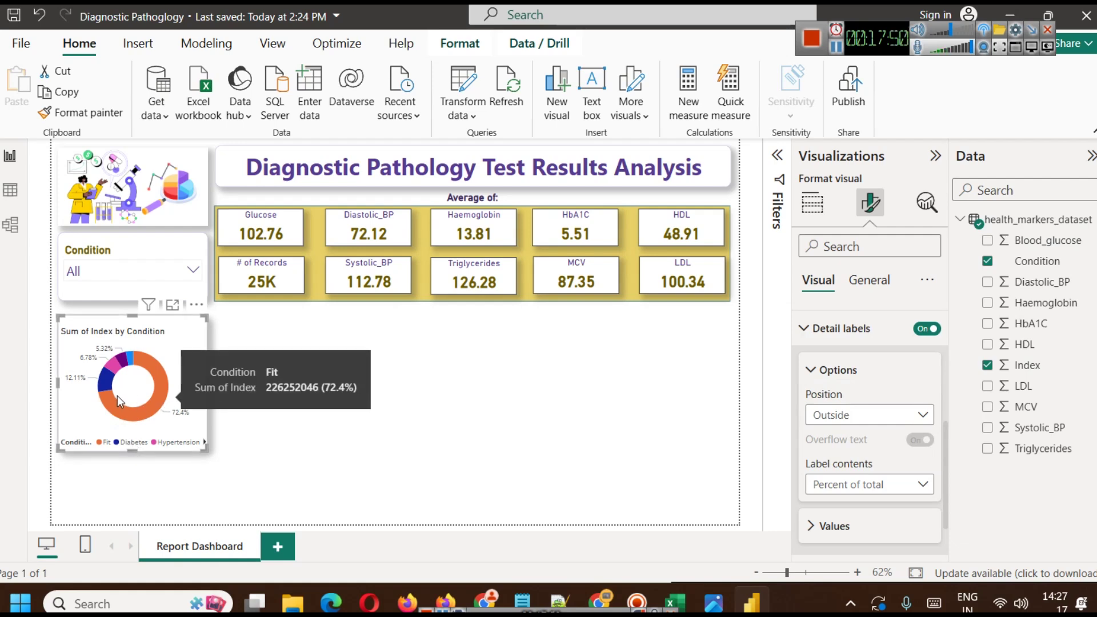
mouse_move(108, 378)
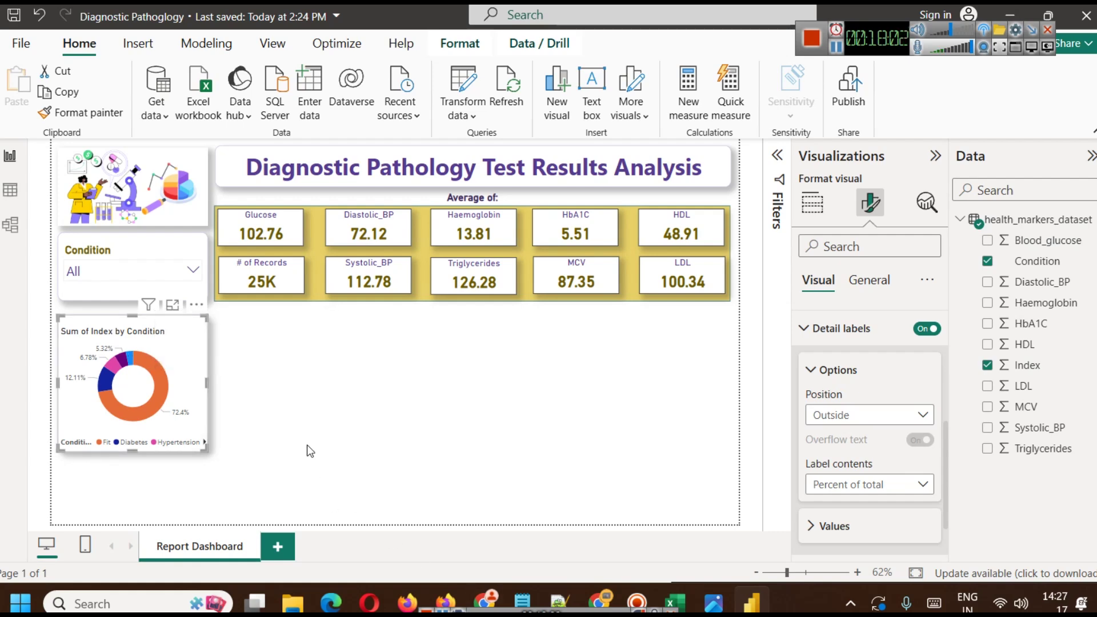
click(171, 505)
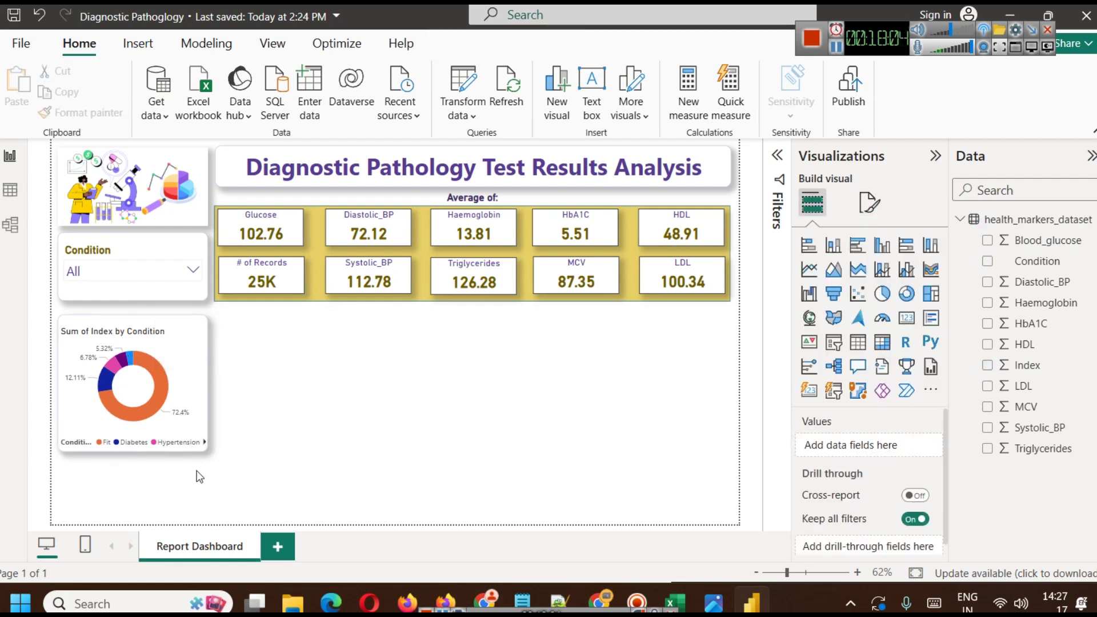
Step: Open the aggregation options for the Index field in the donut chart's values
click(158, 340)
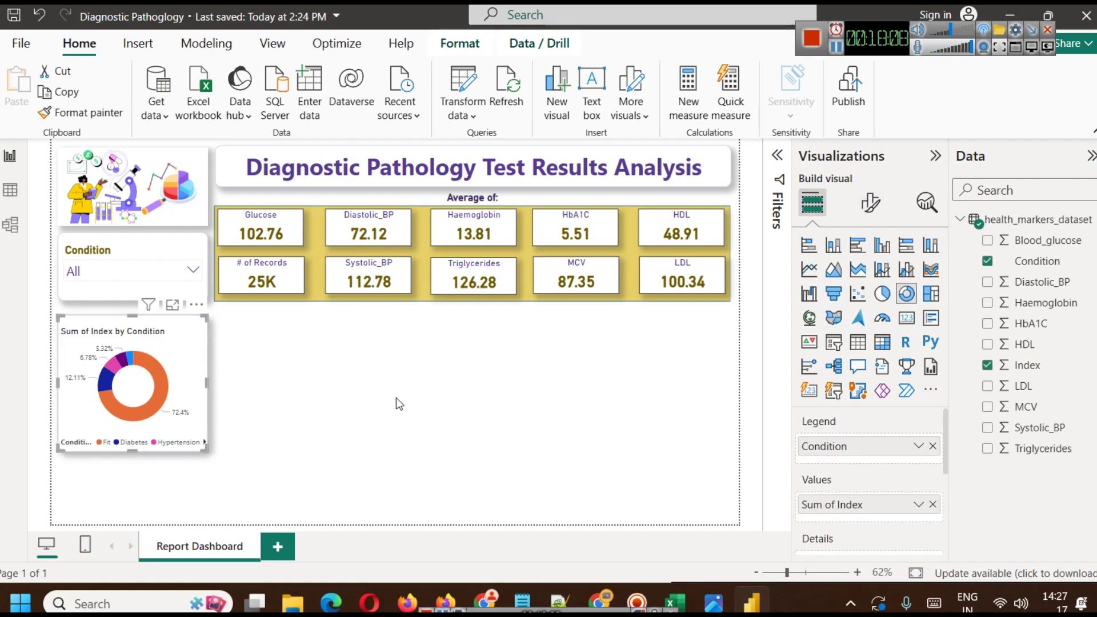
click(918, 505)
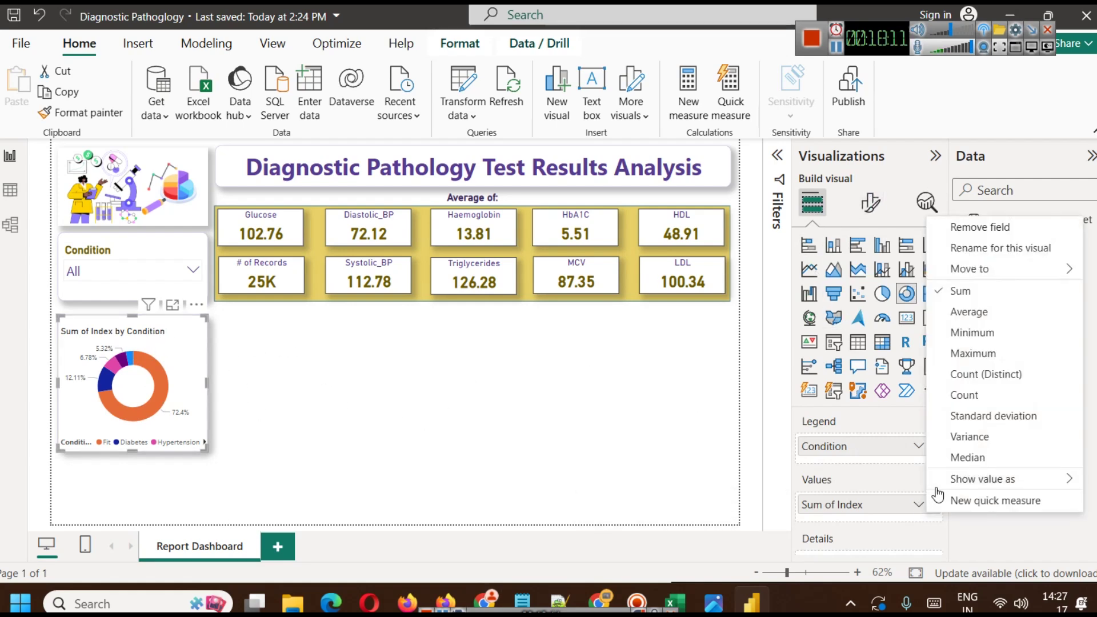
Step: Summarize the donut chart's Index values with Count (Distinct) and title the chart "Count of Patients by Condition"
click(995, 378)
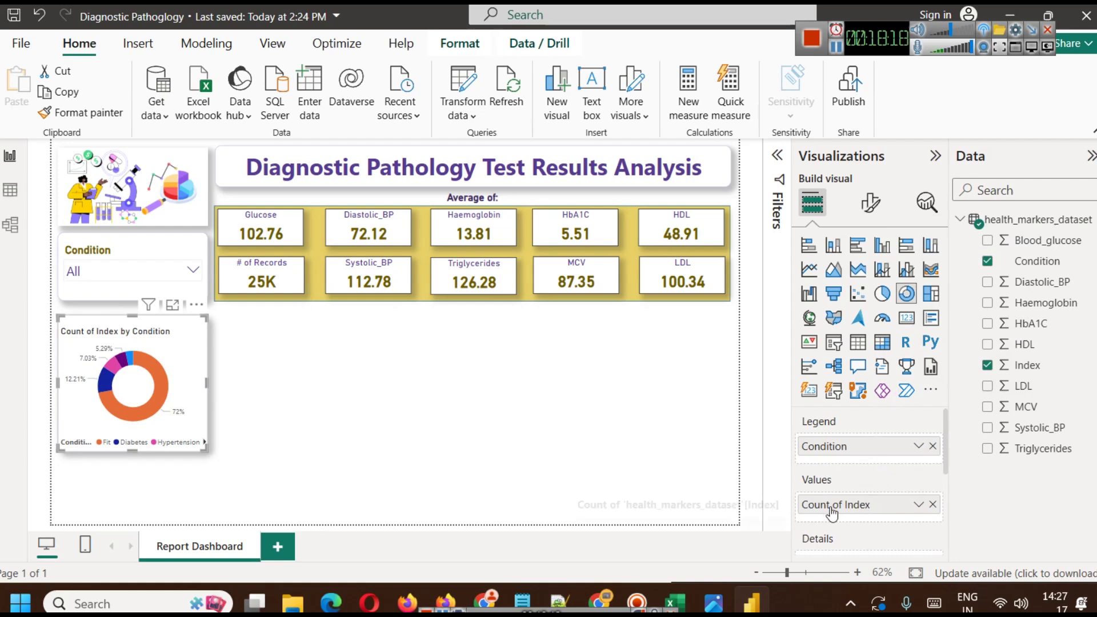
click(871, 204)
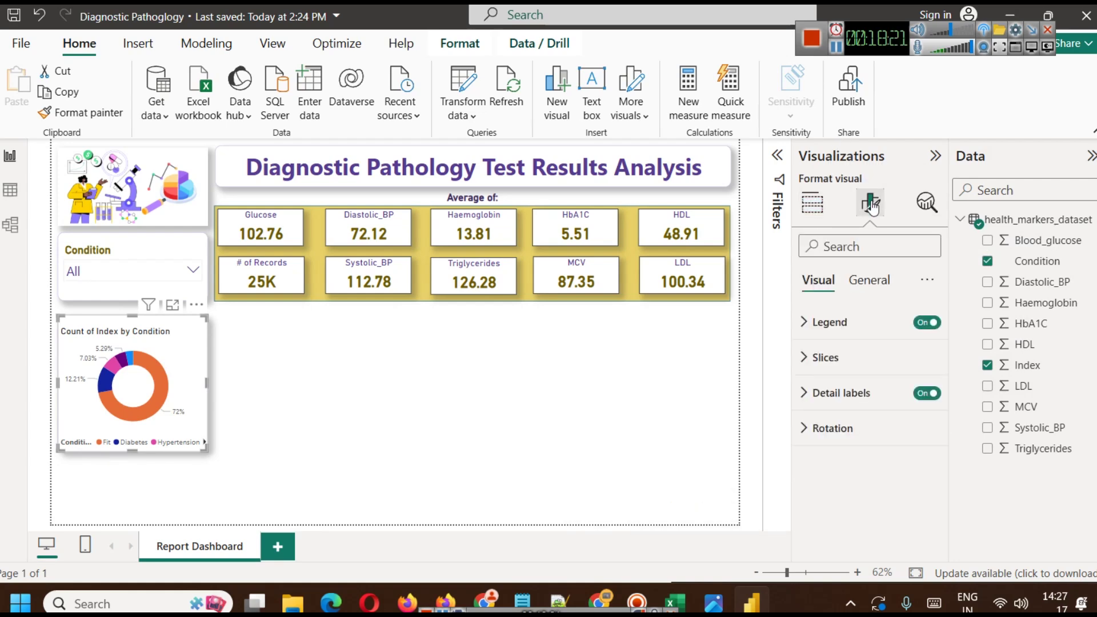
click(886, 283)
click(840, 359)
click(839, 449)
text(Count of)
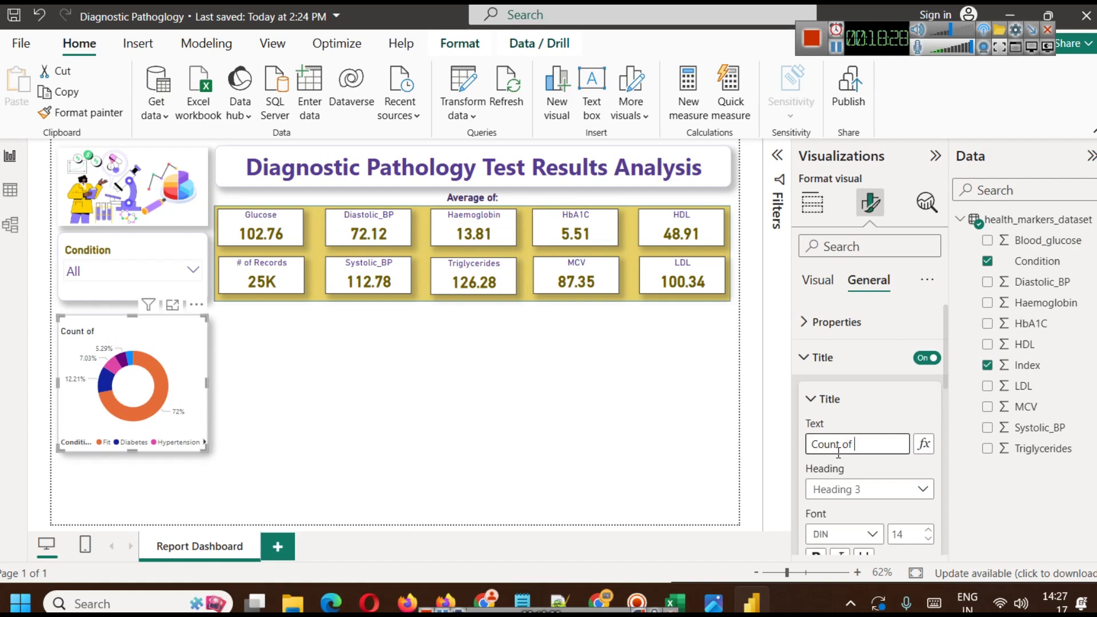
text( Patients by Cond)
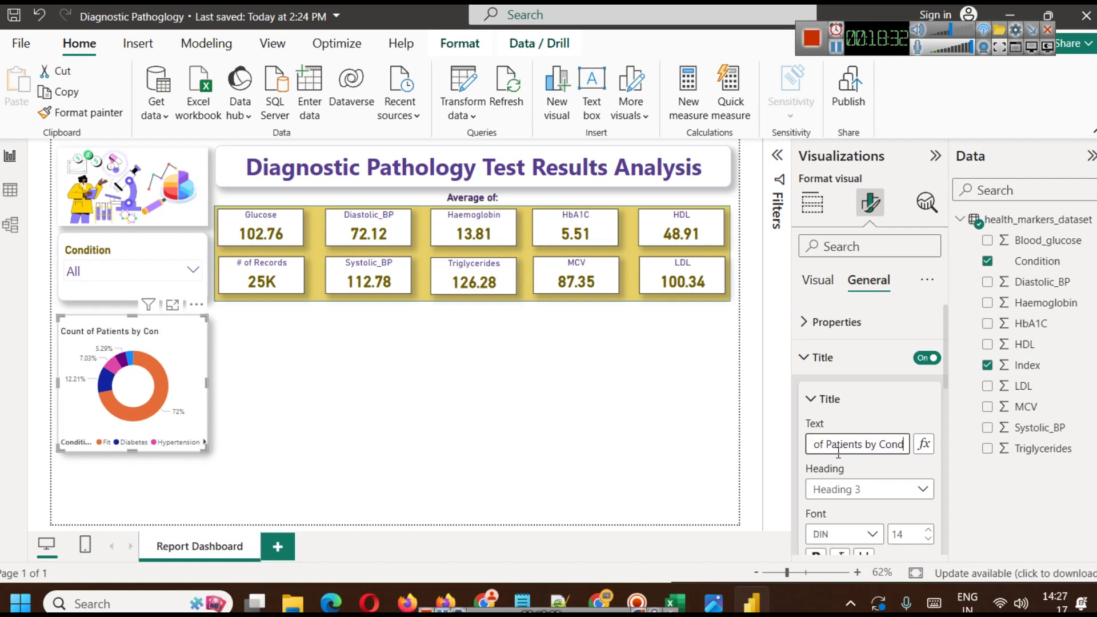
text(ition)
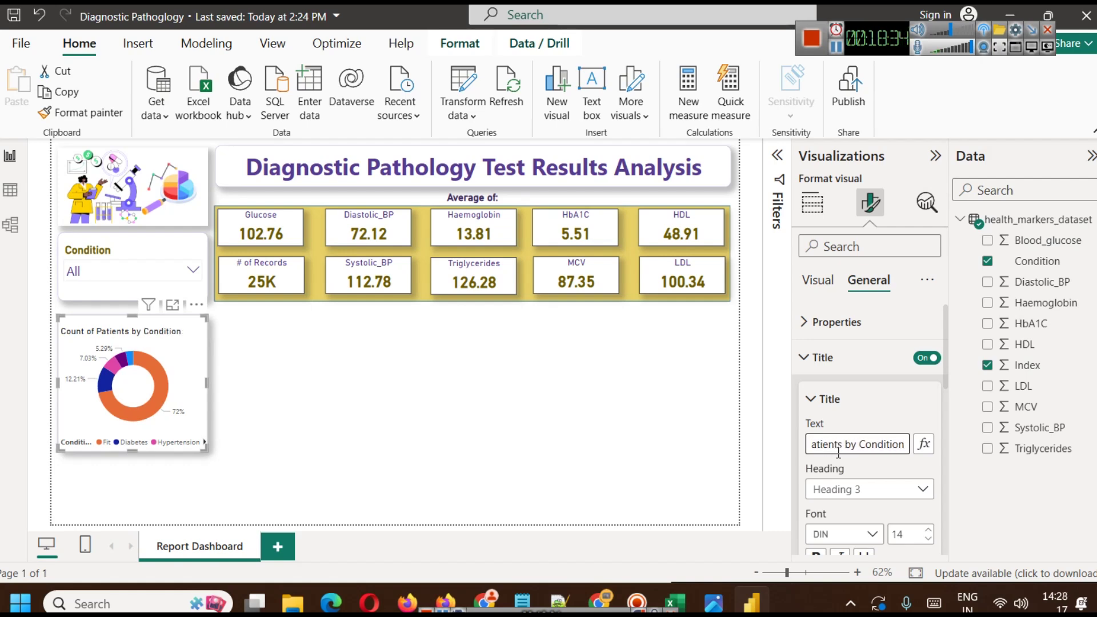
Step: Format the donut chart's title as centered, dark gold, bold text in a slightly larger font size
scroll(840, 452, down, 5)
click(839, 438)
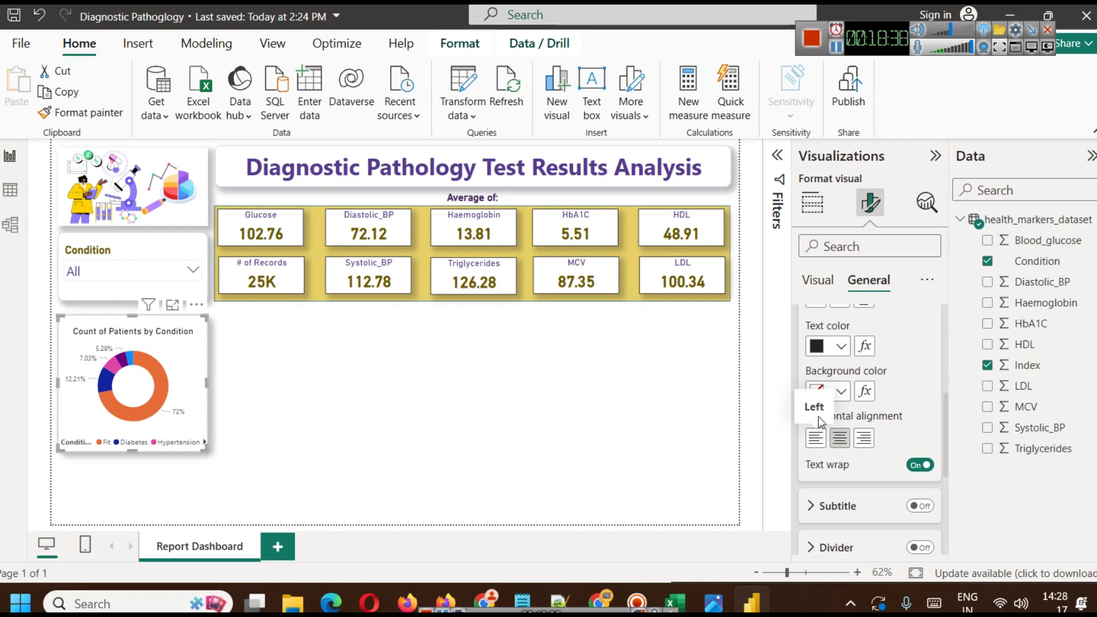
click(838, 345)
click(1021, 209)
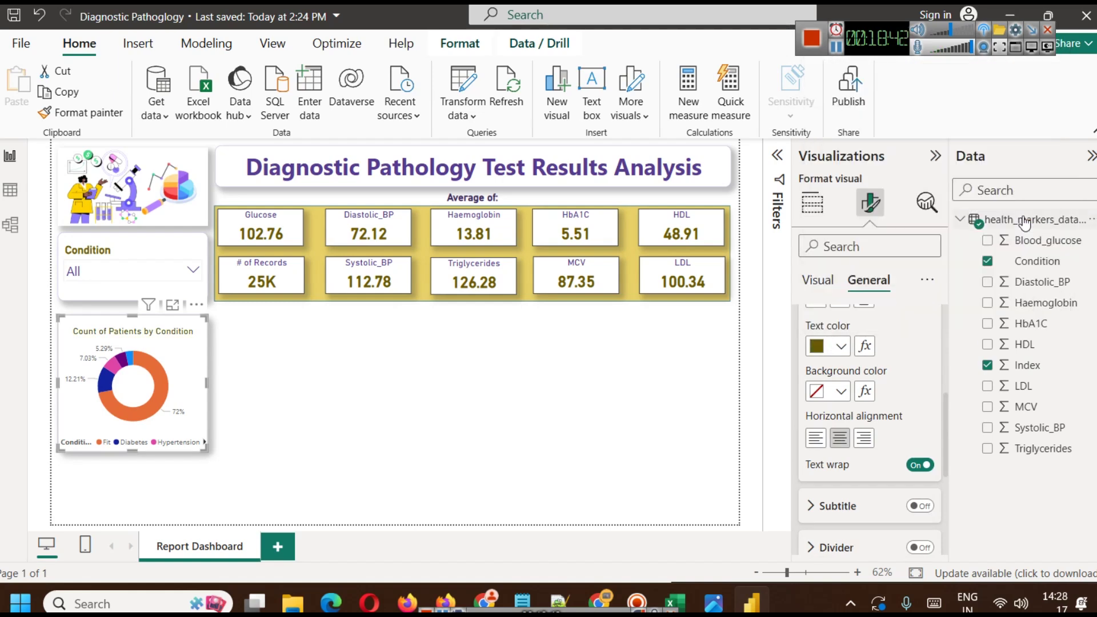
scroll(838, 363, up, 3)
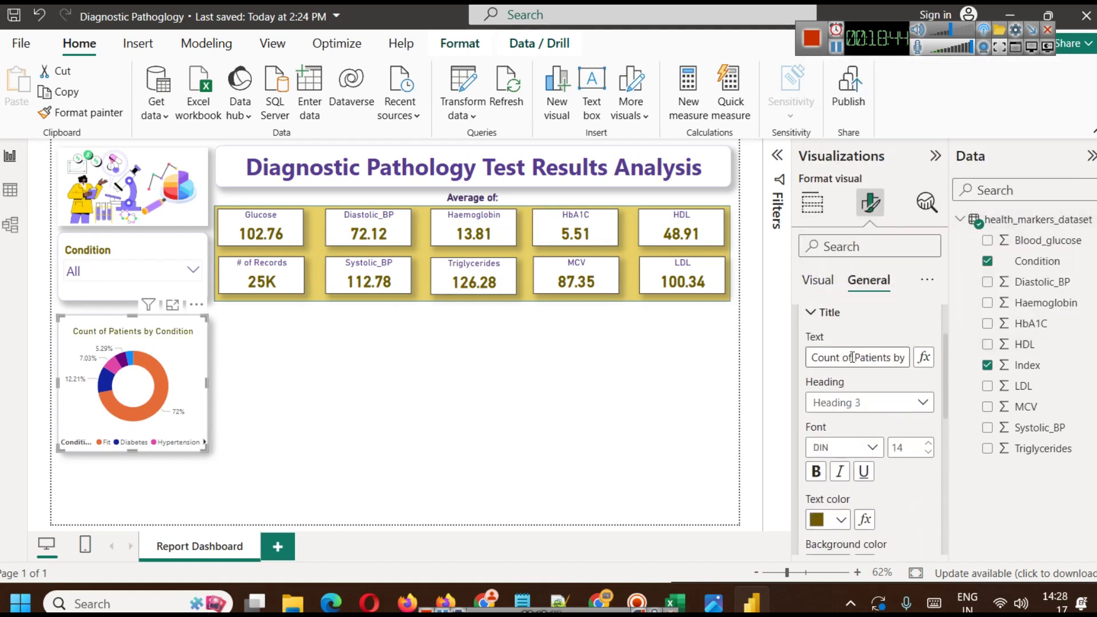
click(816, 471)
click(928, 443)
click(929, 443)
click(384, 369)
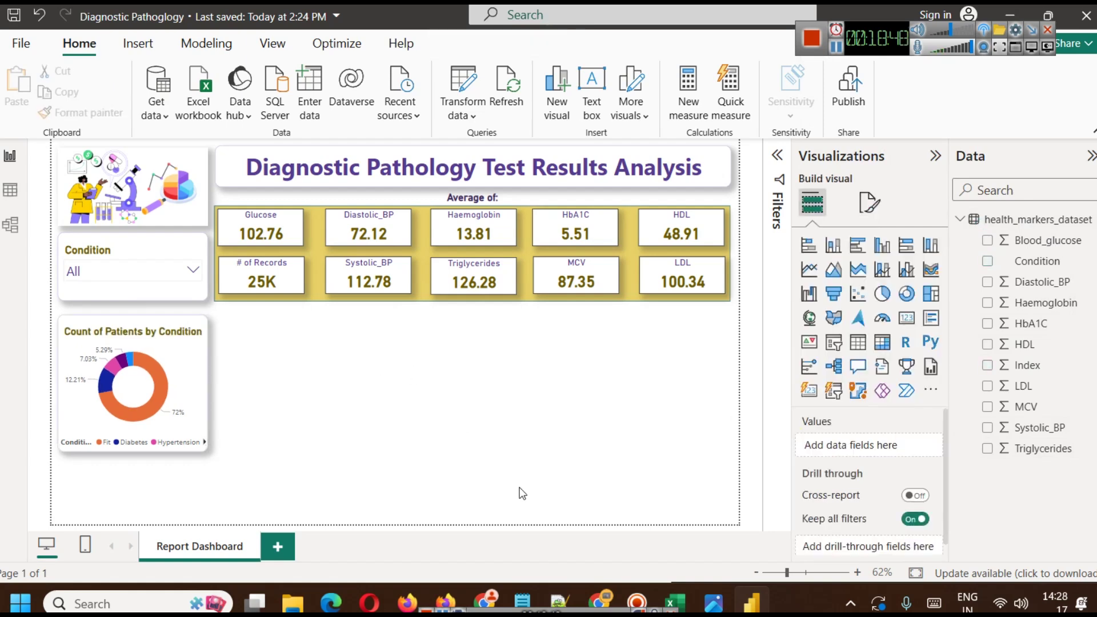
Step: Change the color of the donut chart's Fit slice to a light gold theme shade
click(176, 358)
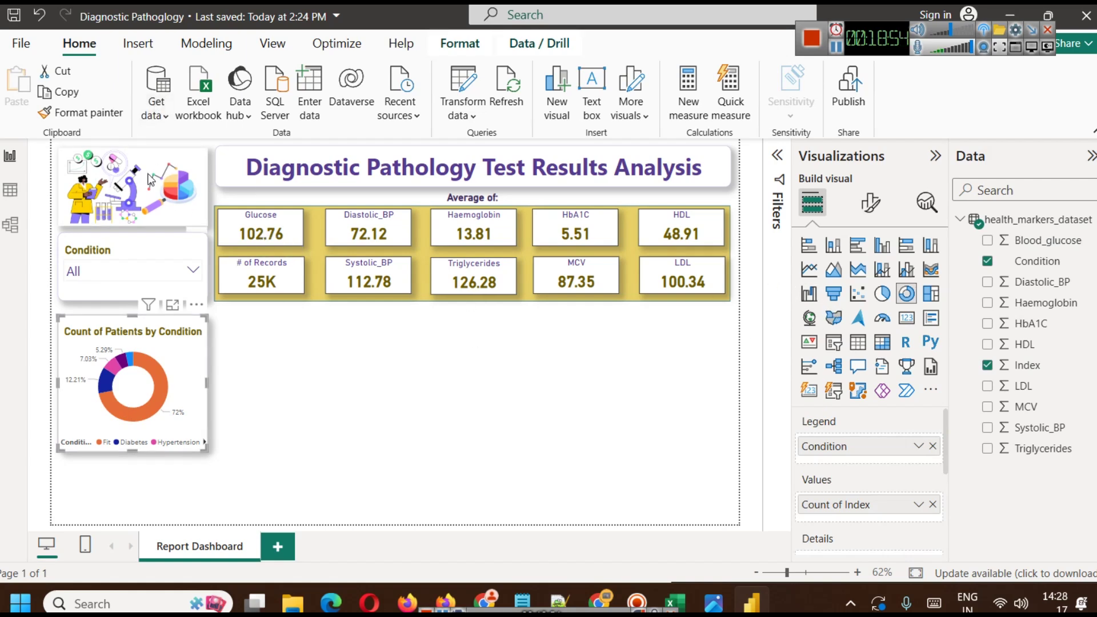
click(871, 206)
click(862, 360)
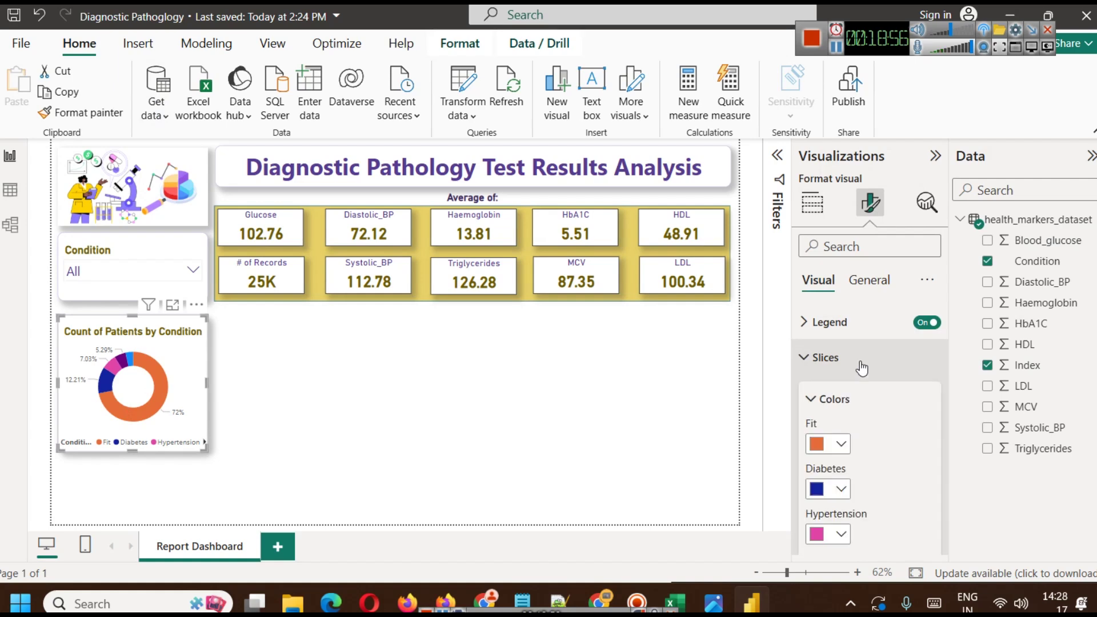
scroll(863, 394, down, 2)
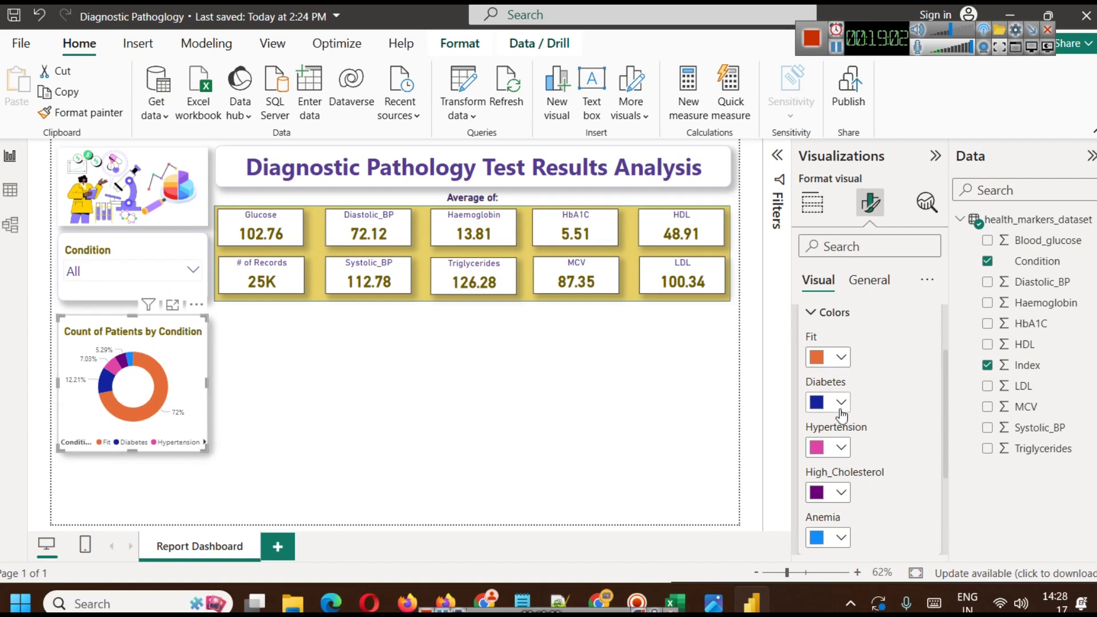
click(840, 357)
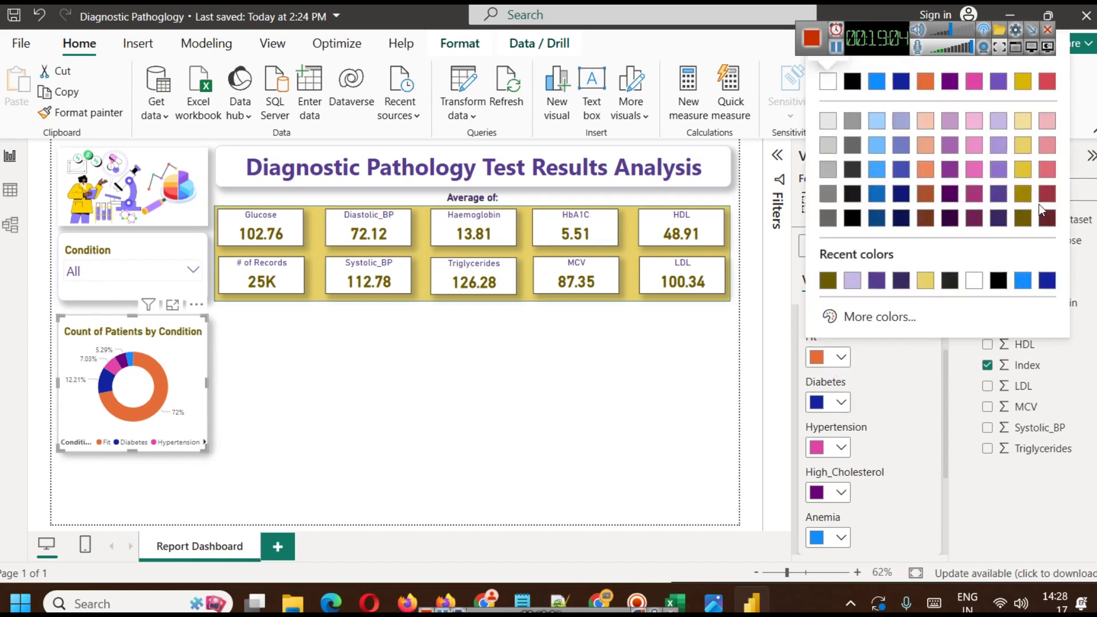
click(1023, 169)
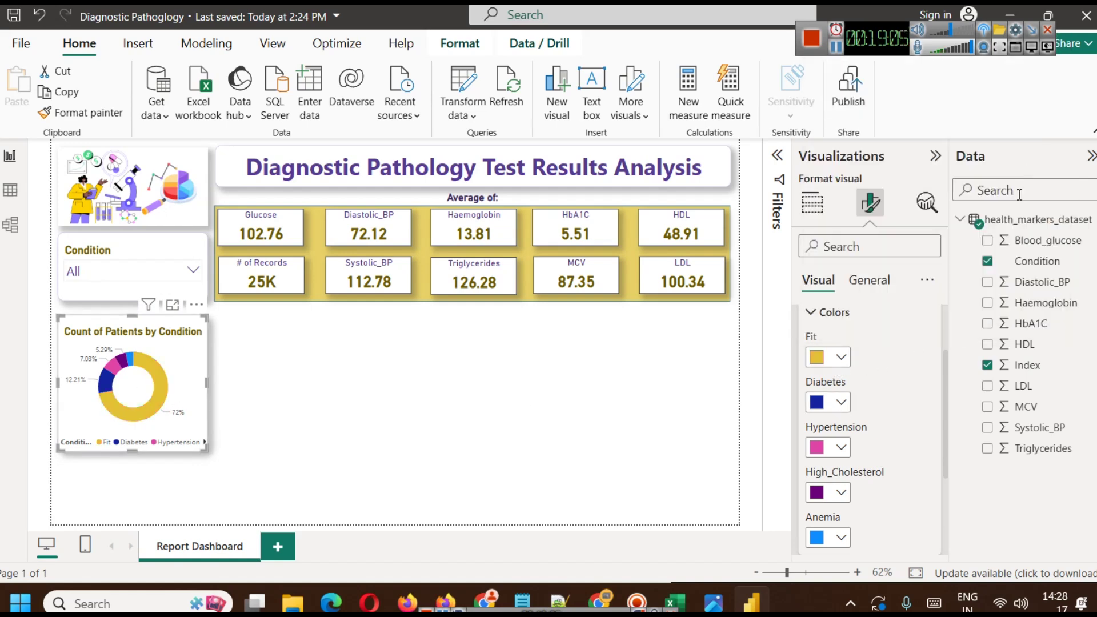
Step: Try the darker gold #a38600 on the Fit slice and return it to the lighter gold
click(840, 357)
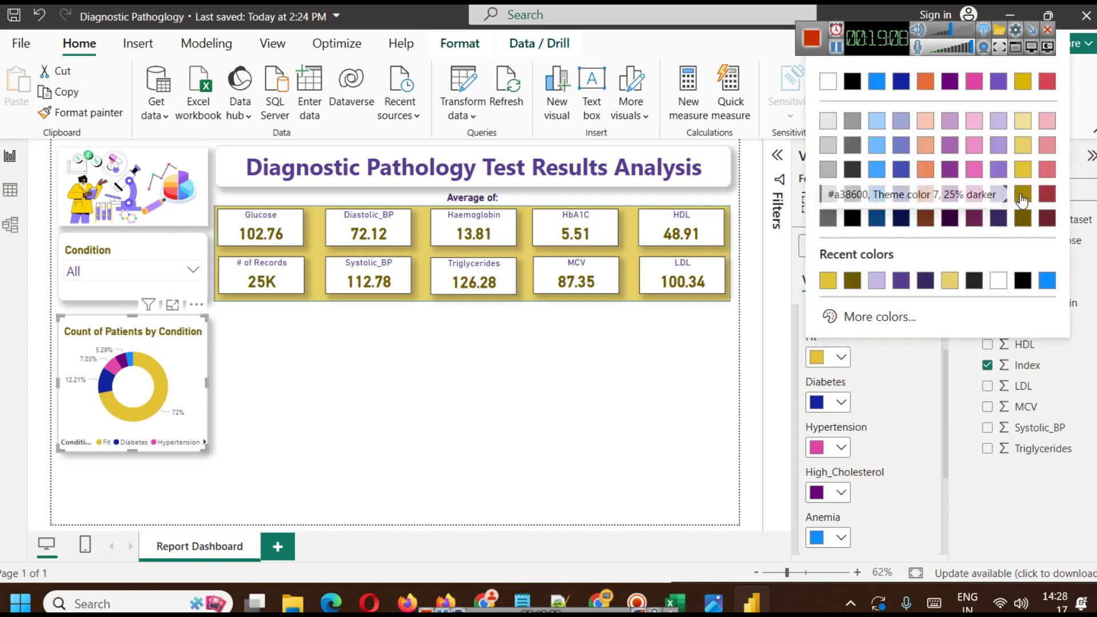
click(1023, 194)
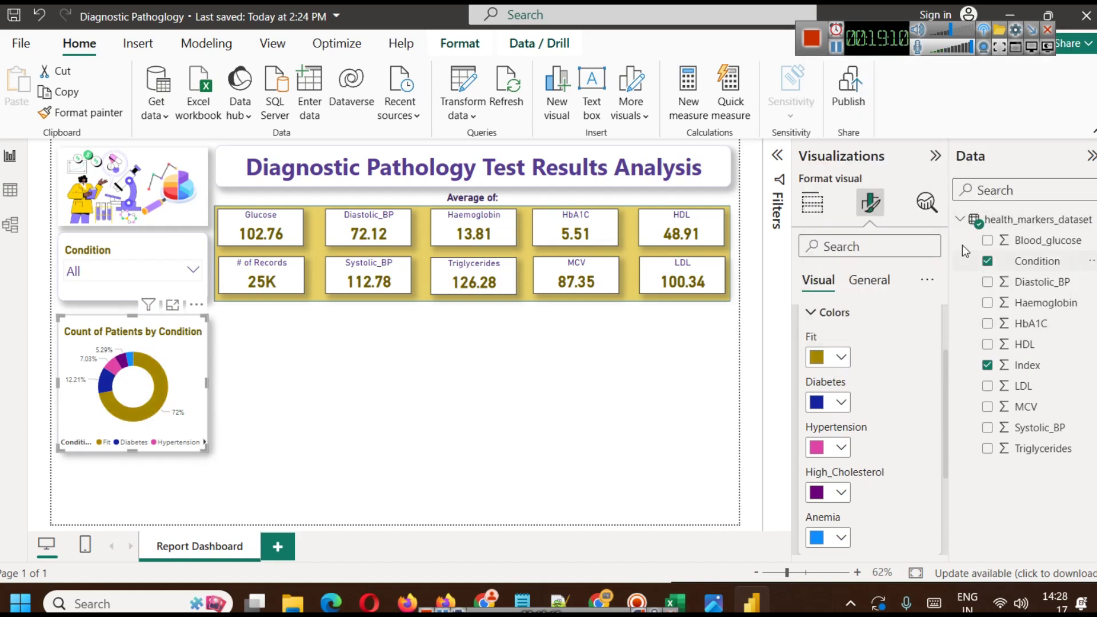
click(840, 358)
click(1023, 169)
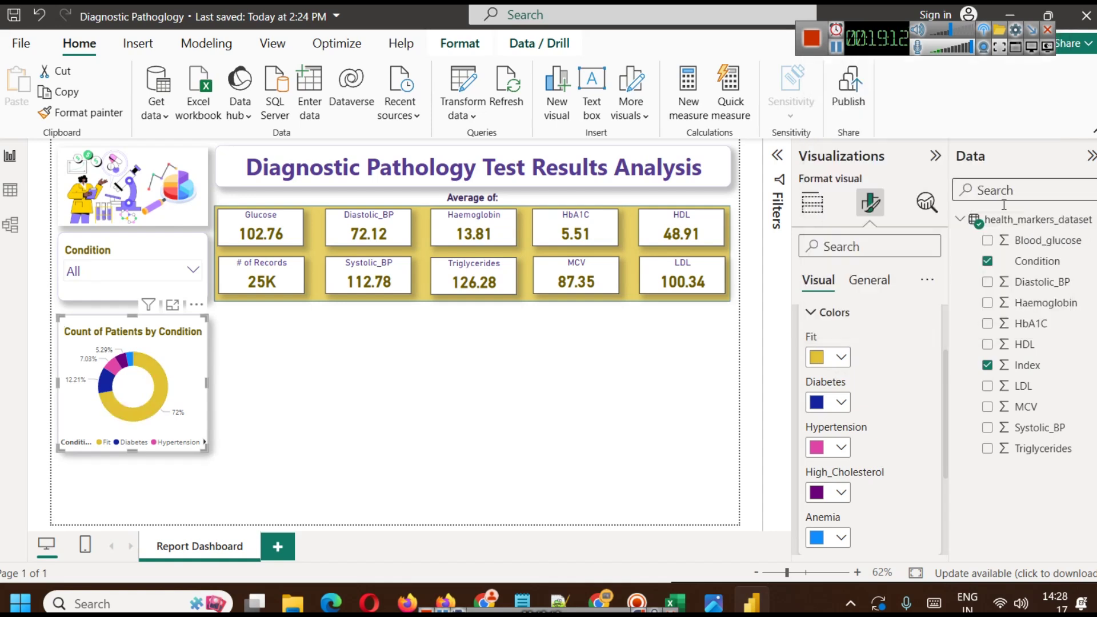
Step: Change the color of the donut chart's Diabetes slice to a medium light purple
click(841, 403)
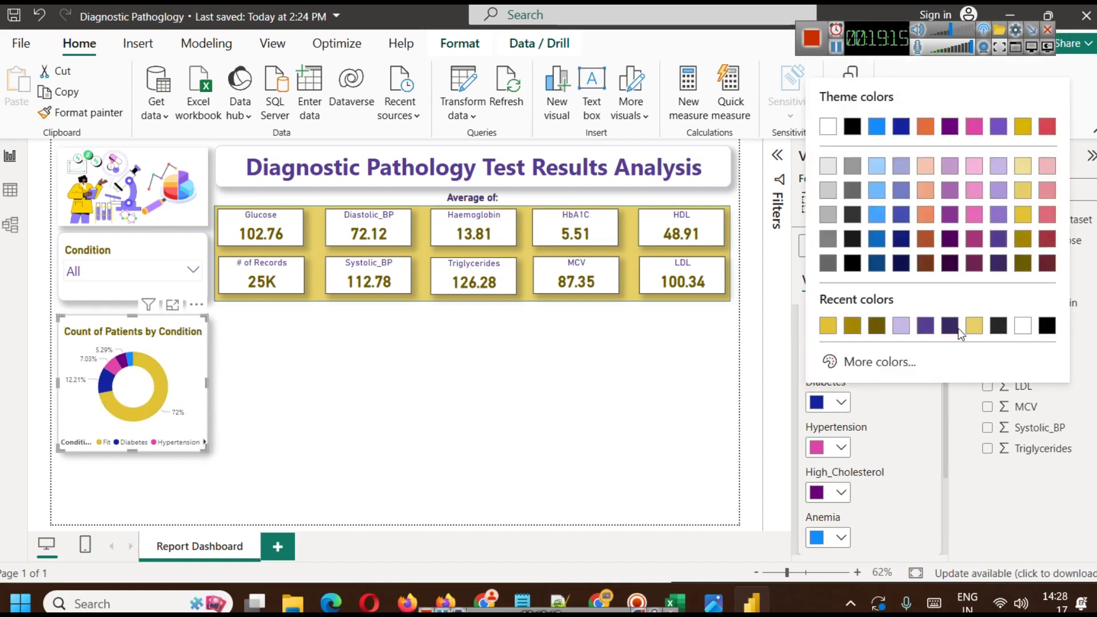
click(998, 217)
click(428, 388)
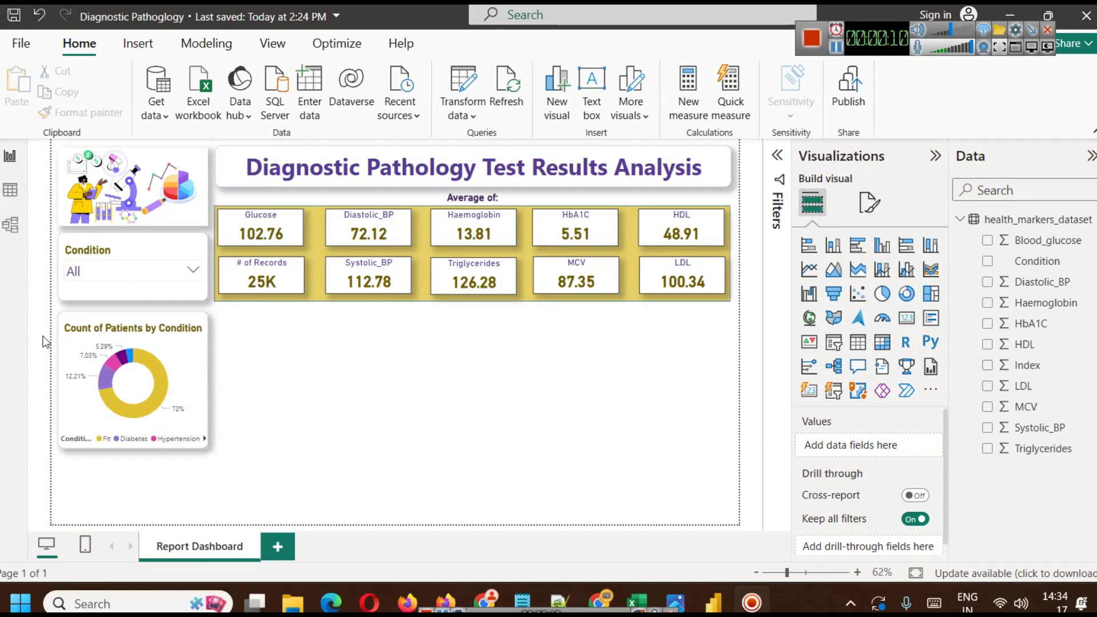
Step: Insert a clustered column chart beside the donut chart and reduce its width and height to fit under the first two card columns
mouse_move(109, 365)
click(880, 253)
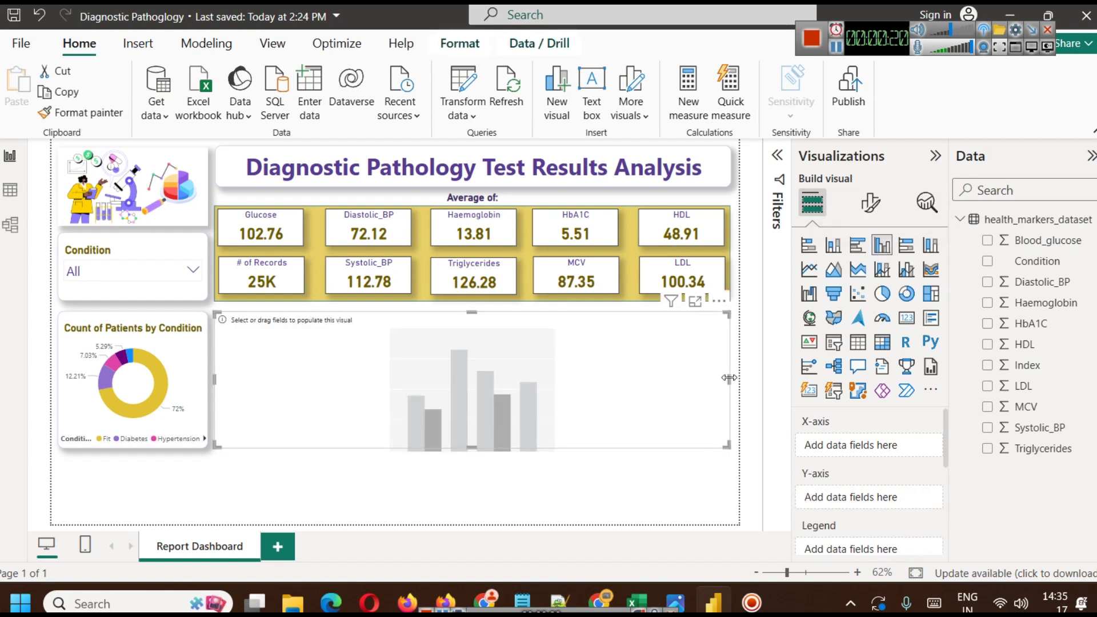
drag(729, 378, 412, 382)
drag(324, 457, 301, 442)
click(516, 404)
click(306, 382)
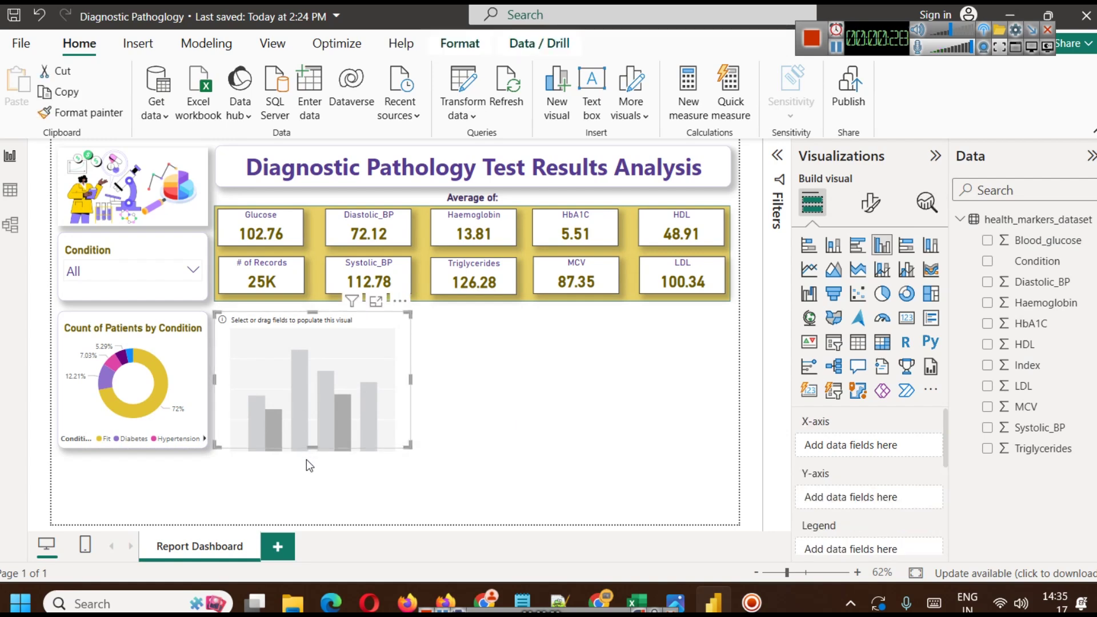
drag(307, 453, 313, 412)
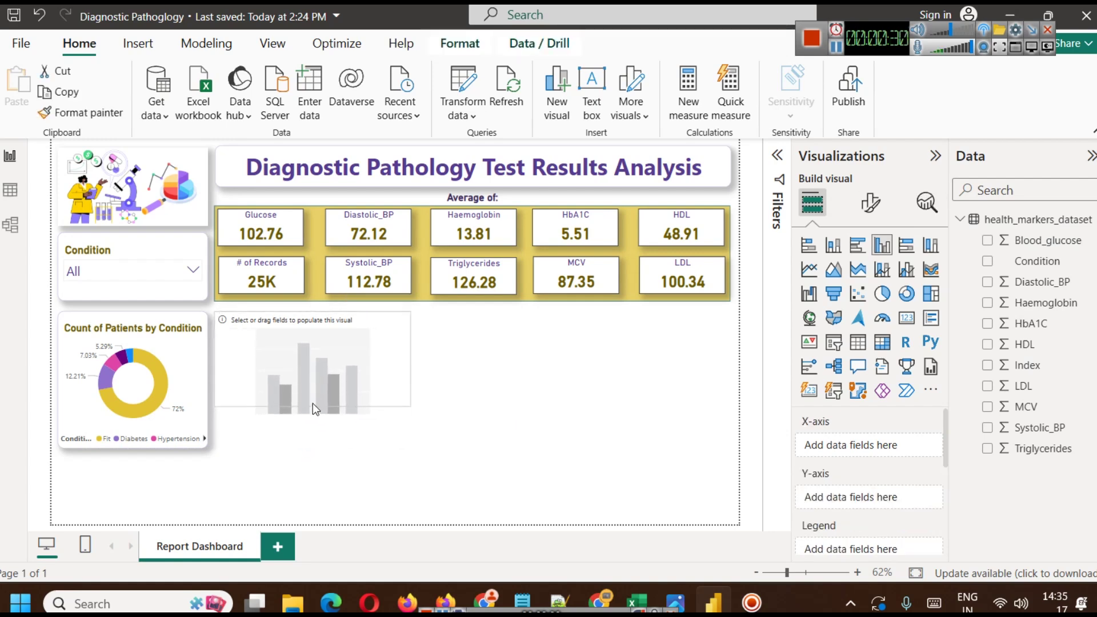
click(484, 366)
click(324, 347)
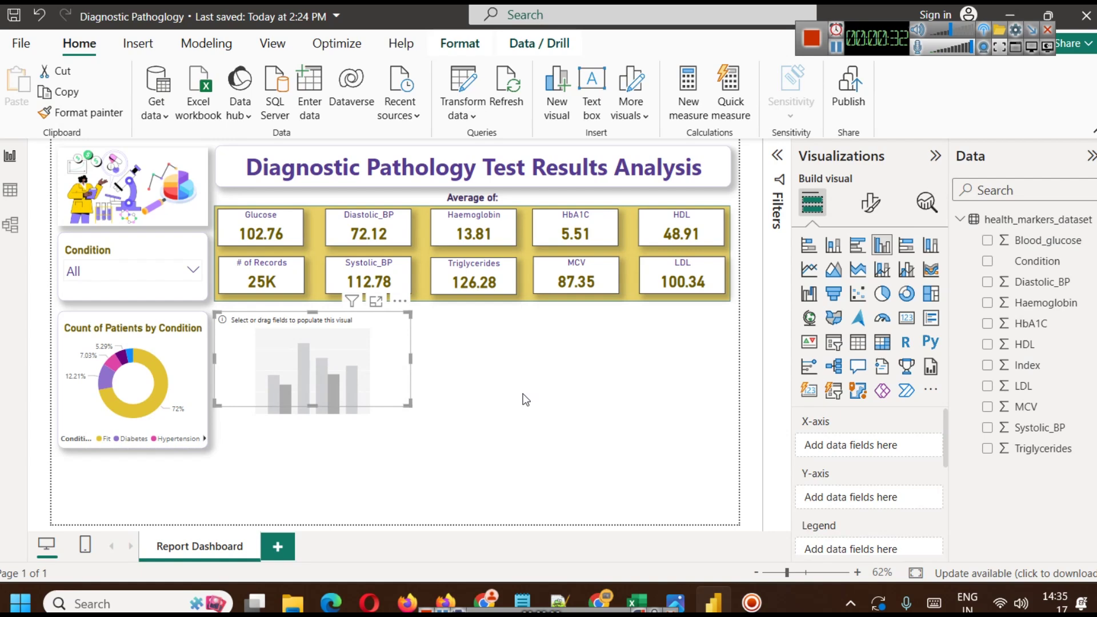
Step: Plot Condition on the column chart's X-axis and the Average of Blood_glucose on its Y-axis
drag(1037, 261, 854, 447)
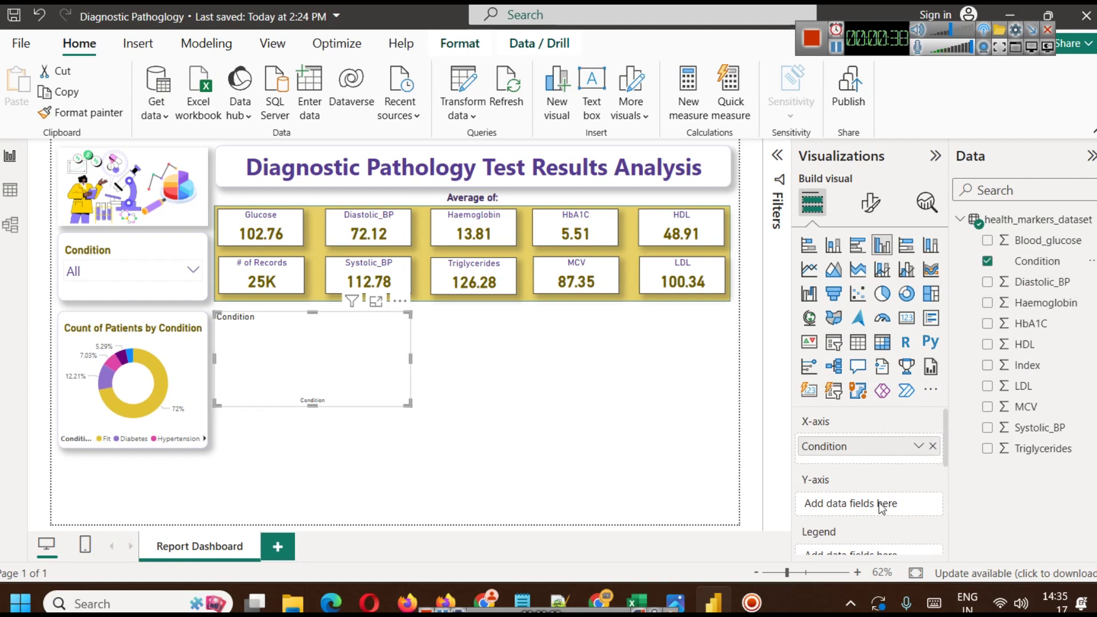
drag(1027, 239, 849, 505)
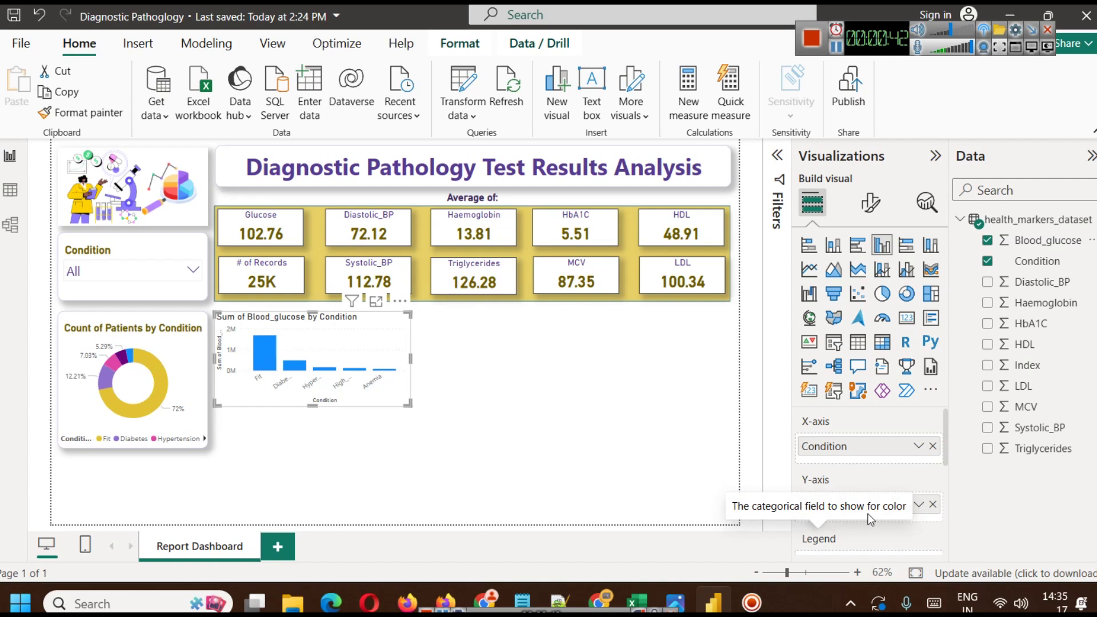
click(919, 506)
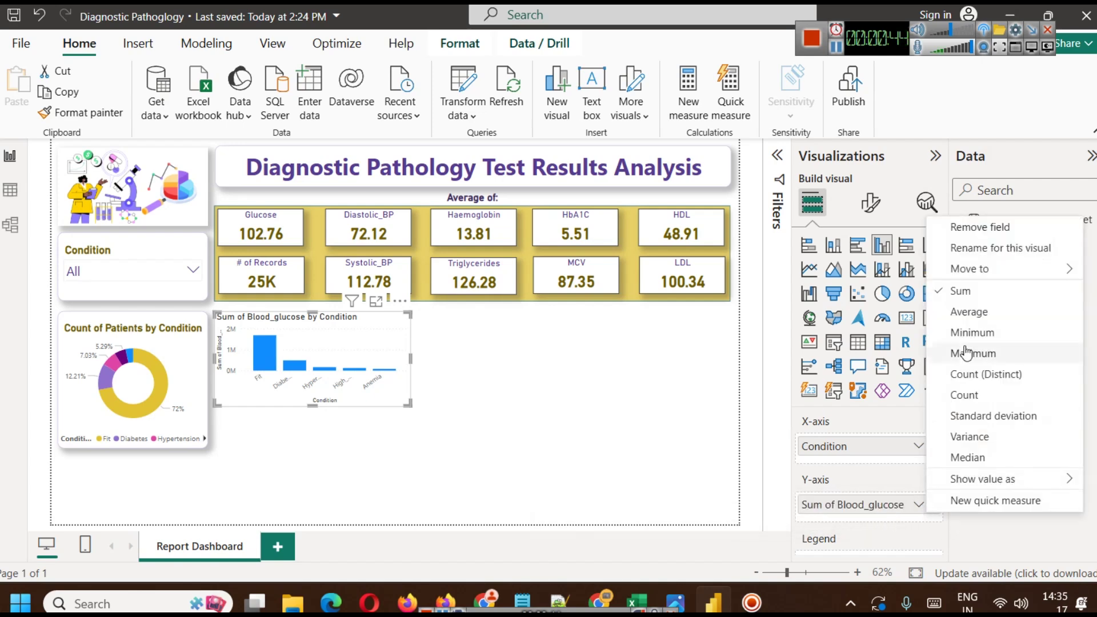
click(969, 316)
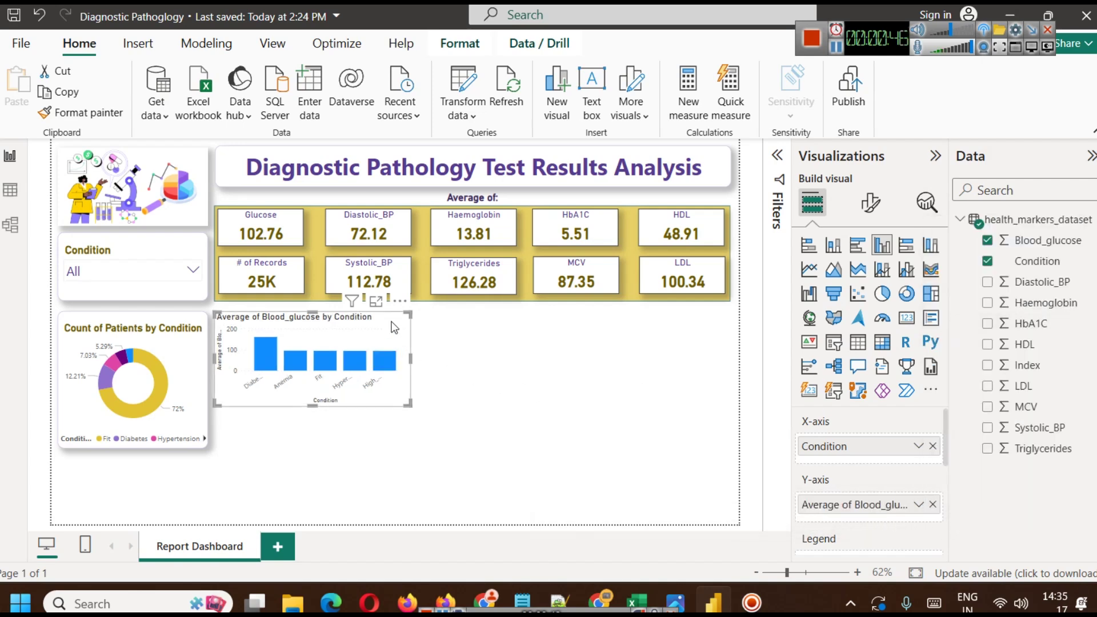
Step: Enlarge the column chart in focus mode, inspect the average glucose bars per condition, and return to the report
click(375, 301)
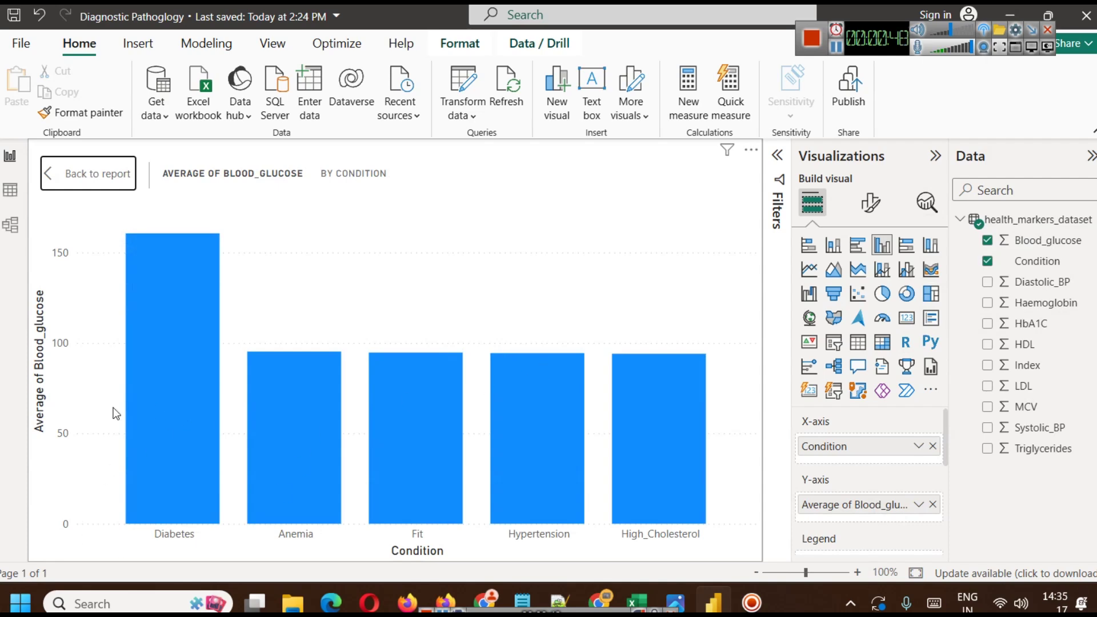
mouse_move(156, 317)
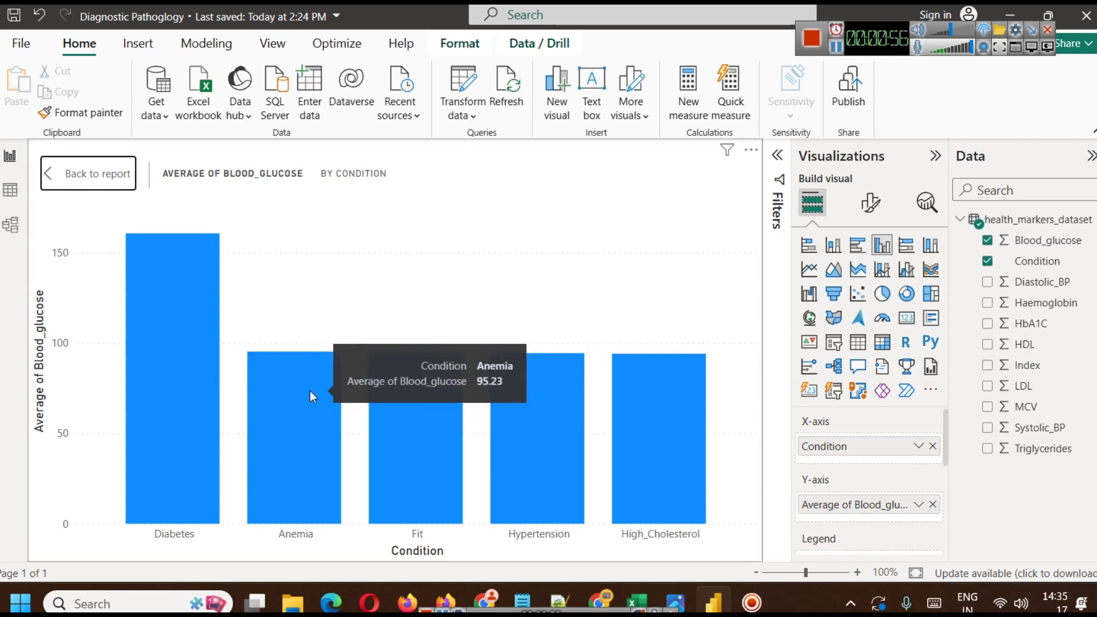
click(120, 189)
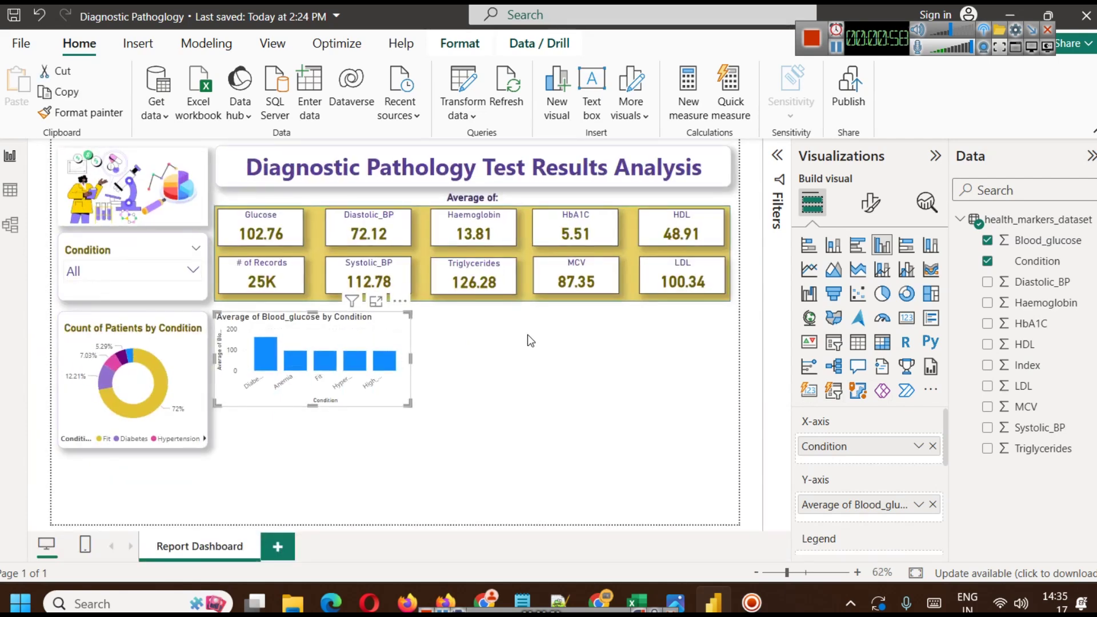
Step: Extend the column chart's height so its lower edge aligns with the donut chart
drag(313, 406, 314, 449)
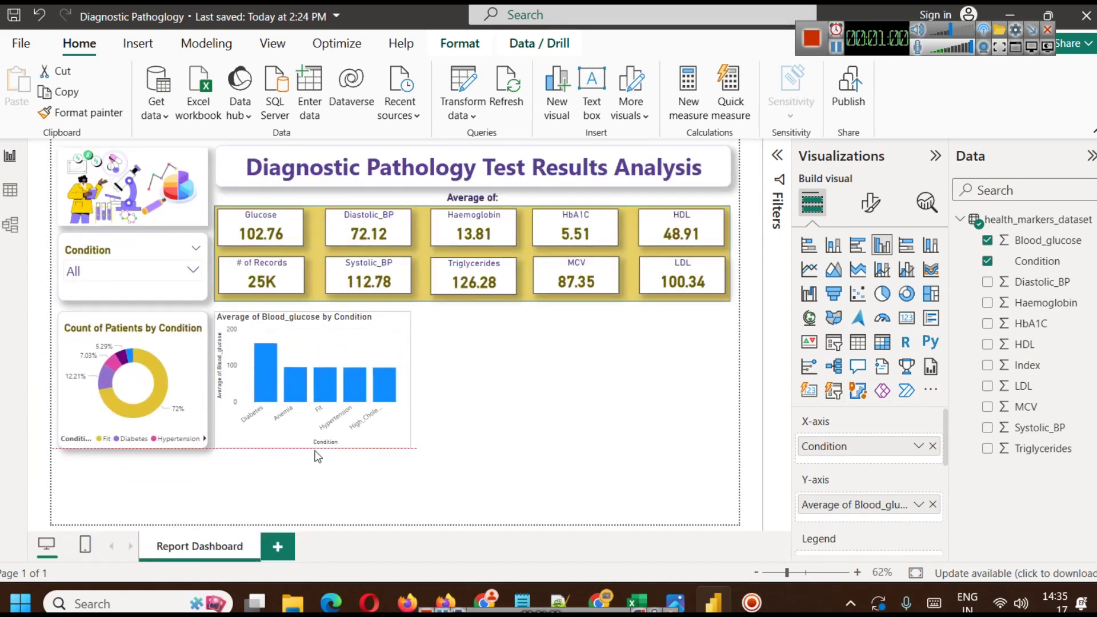
click(539, 440)
click(387, 338)
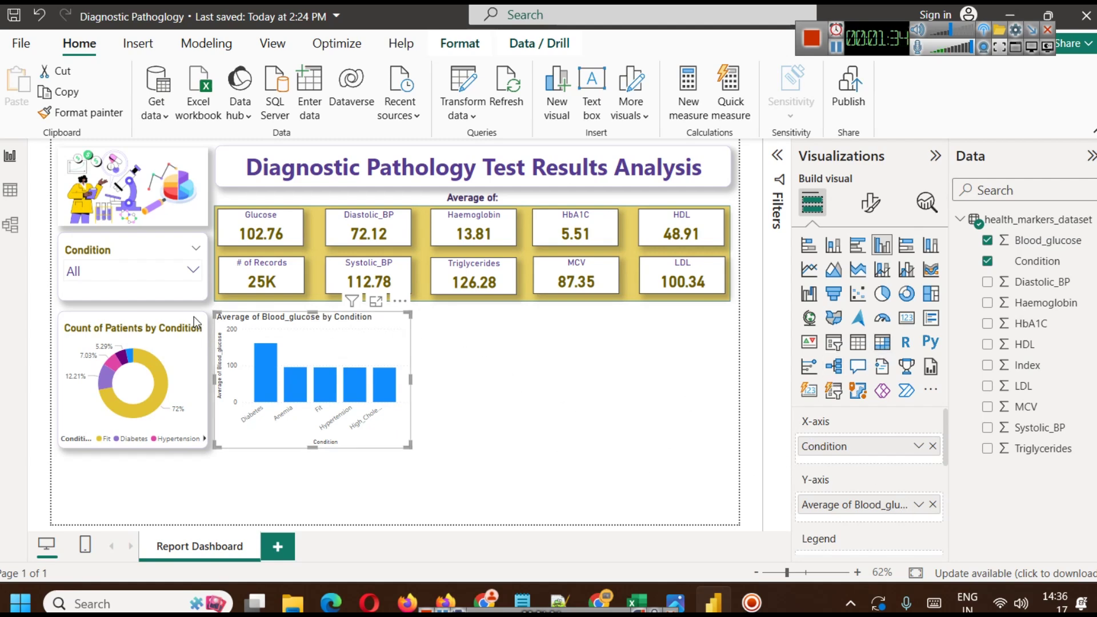
Step: Copy the donut chart's formatting onto the Blood_glucose column chart with Format painter
click(125, 318)
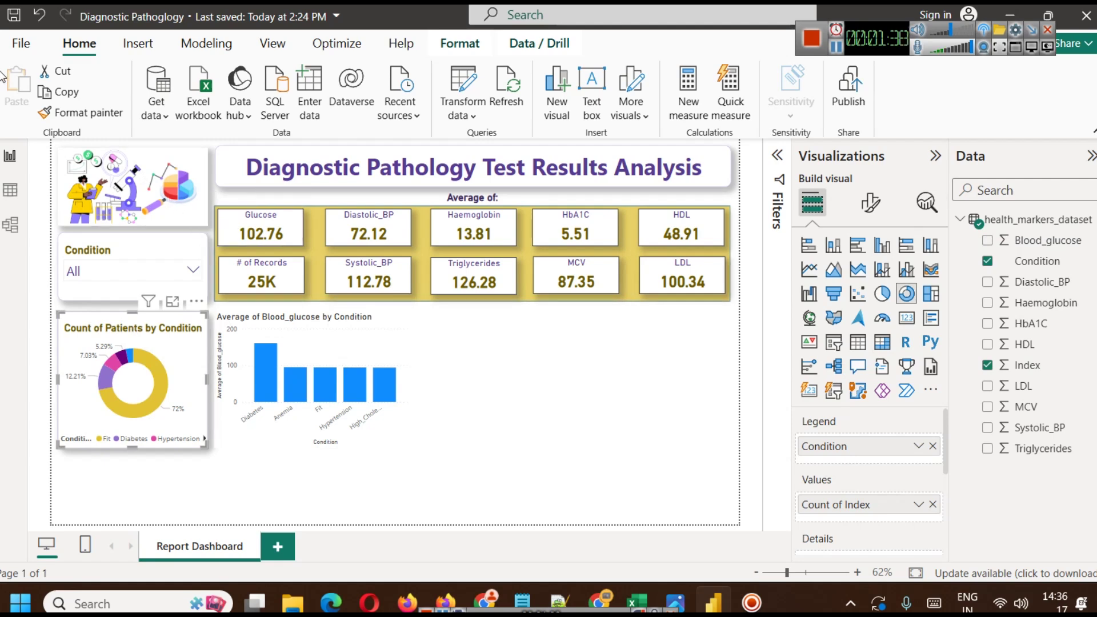
click(80, 113)
click(236, 333)
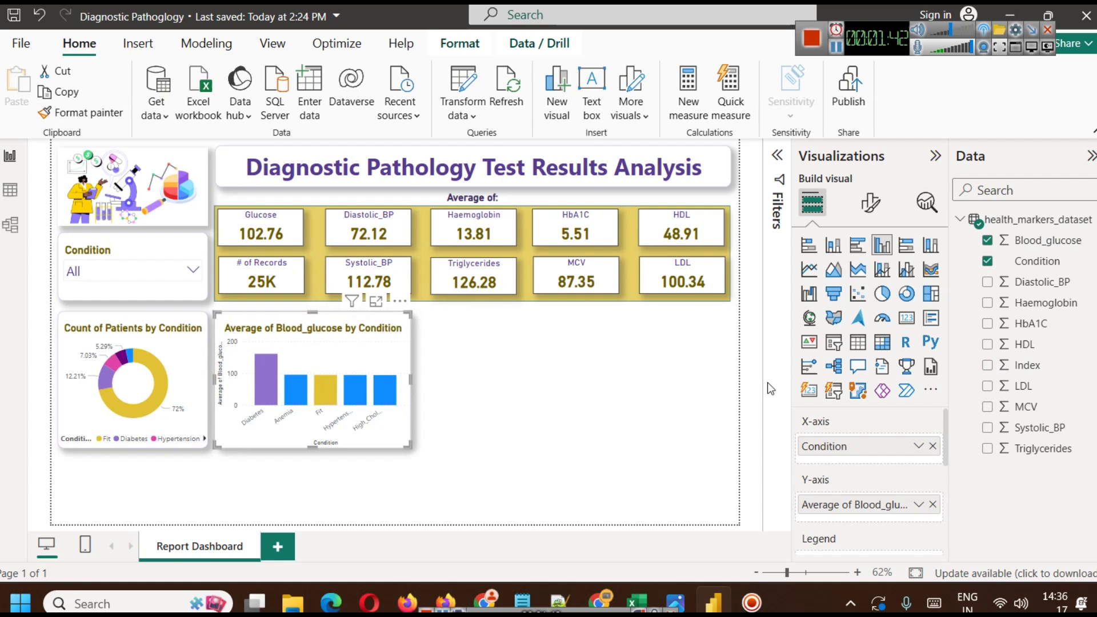
Step: Set the top padding of the Blood_glucose column chart to 5 px
click(871, 203)
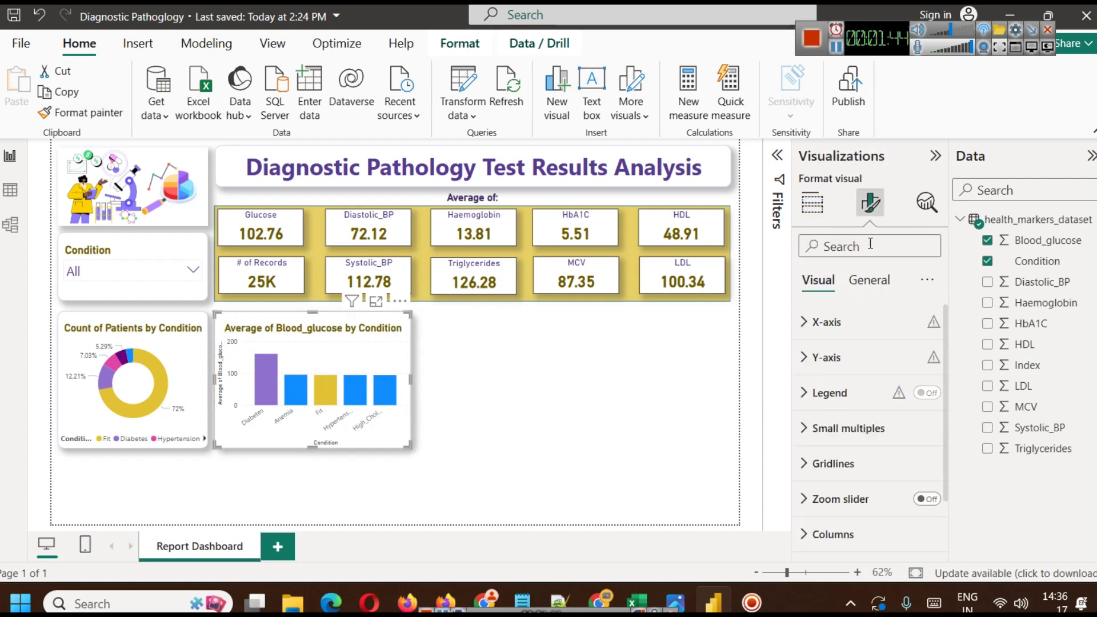
click(870, 280)
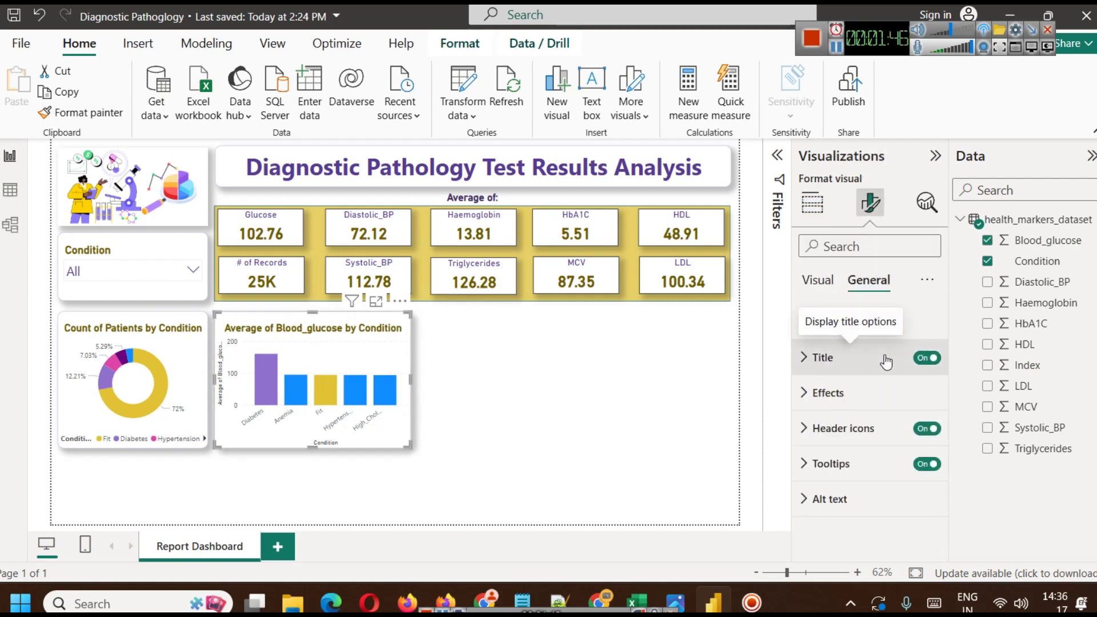
click(855, 323)
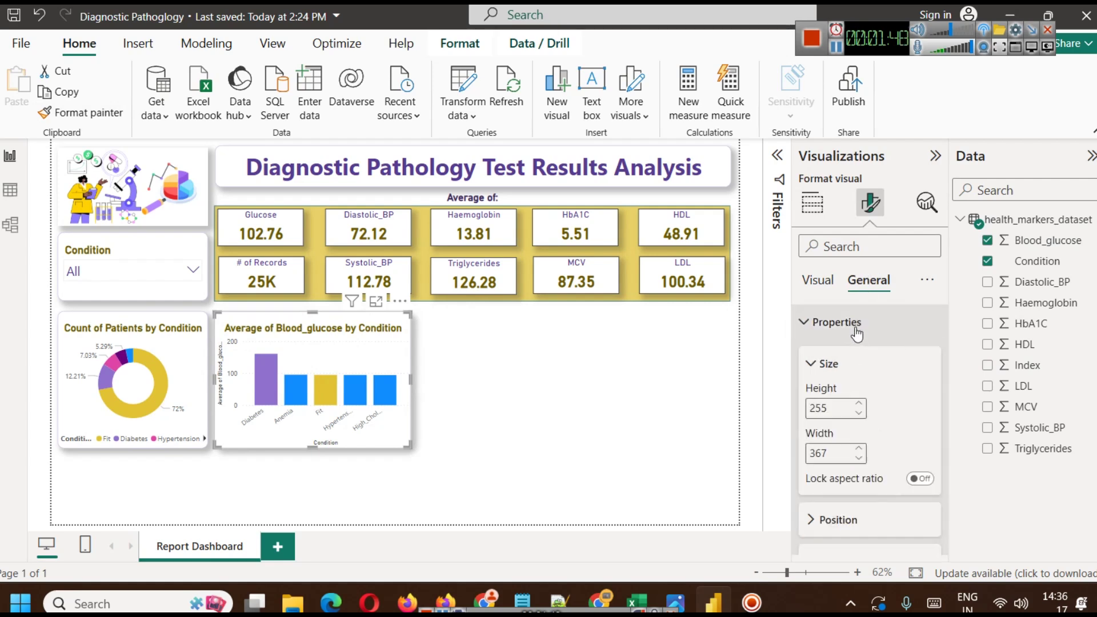
scroll(846, 445, down, 3)
click(845, 395)
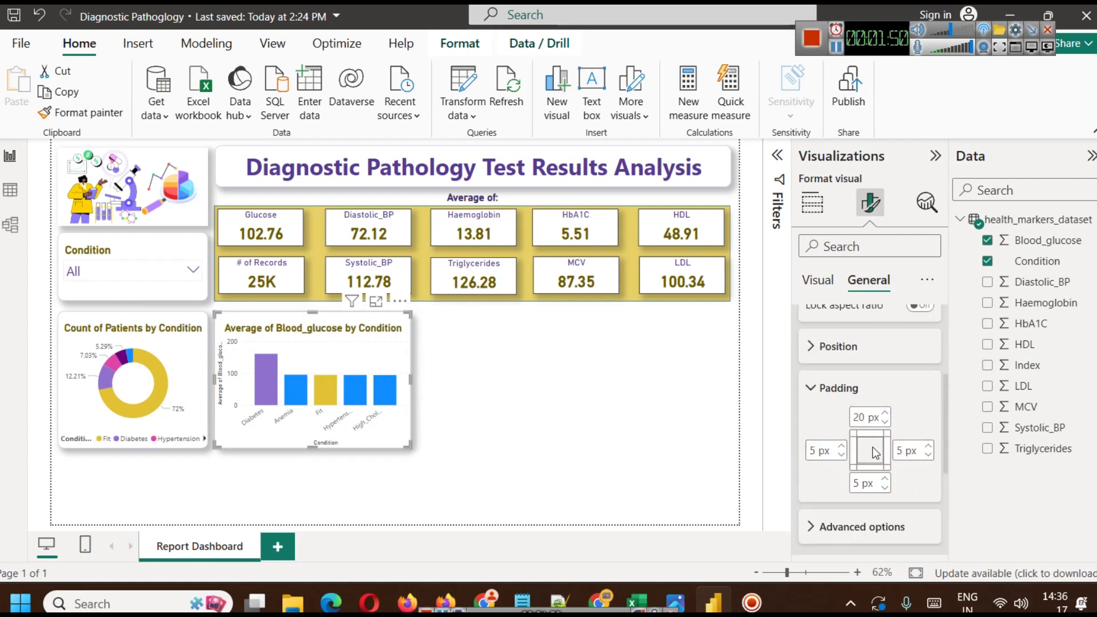
click(862, 420)
text(5)
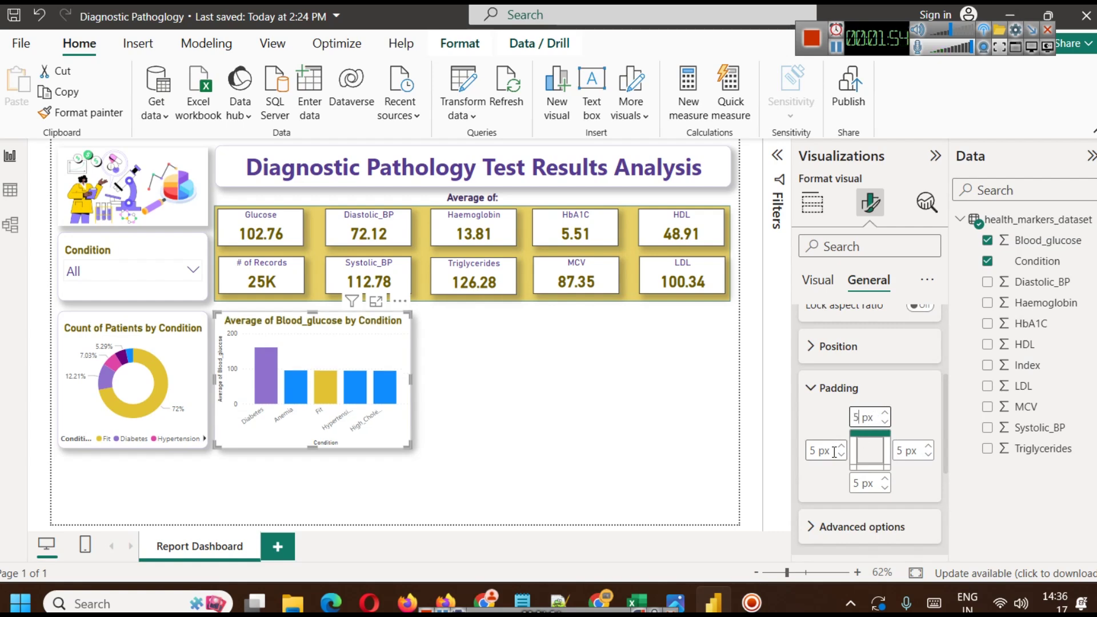
click(492, 396)
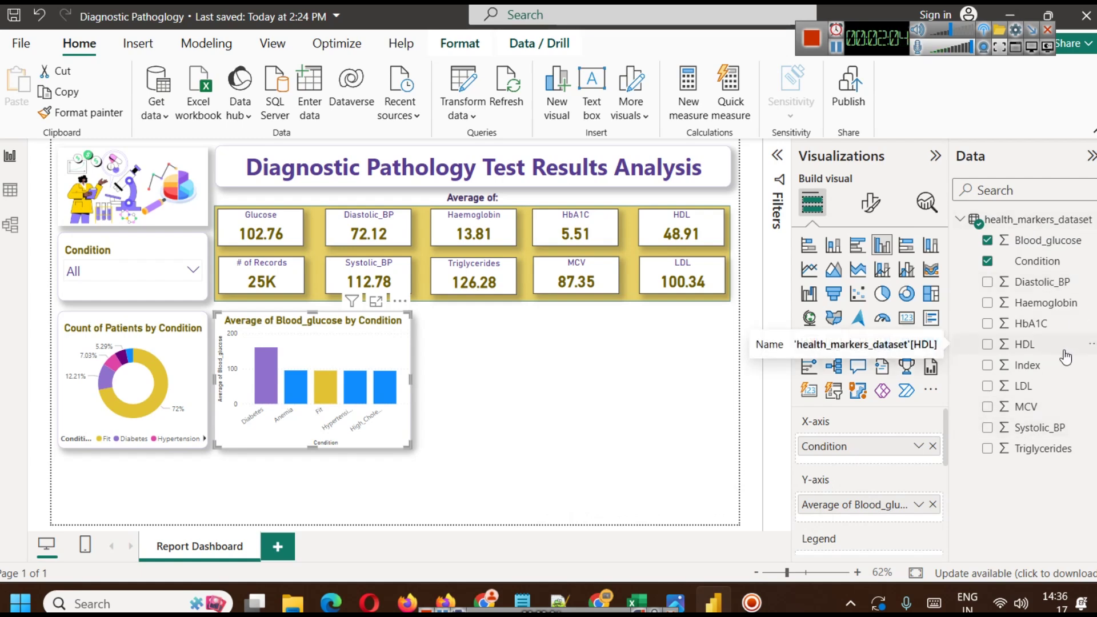
Step: Add HbA1C to the column chart's Y-axis and examine both series in focus mode before returning to the report
drag(1068, 323, 880, 524)
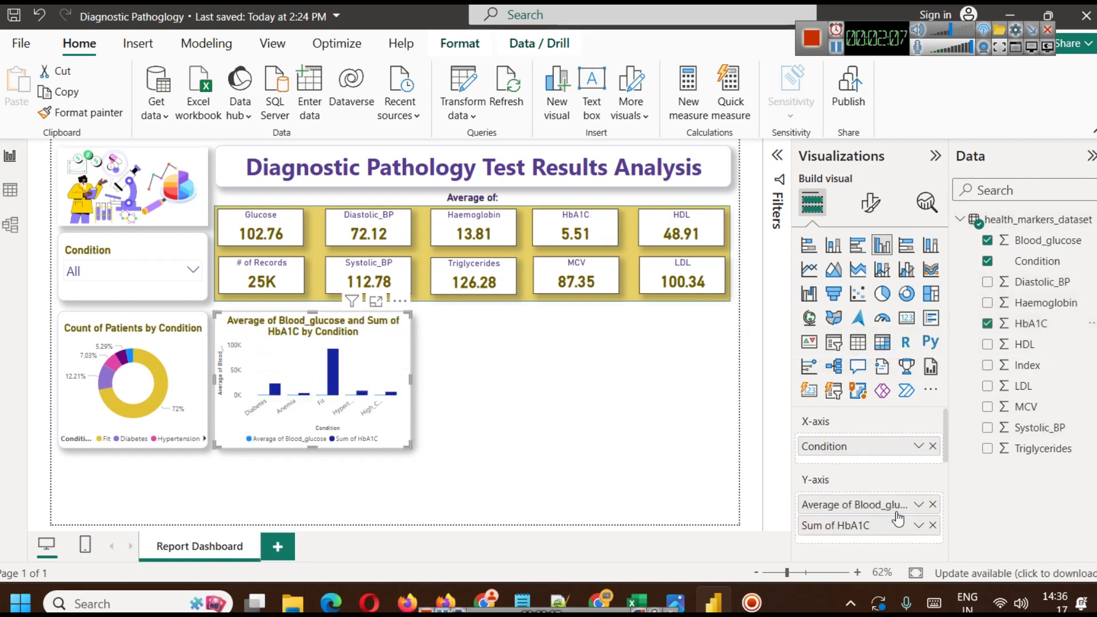
click(375, 301)
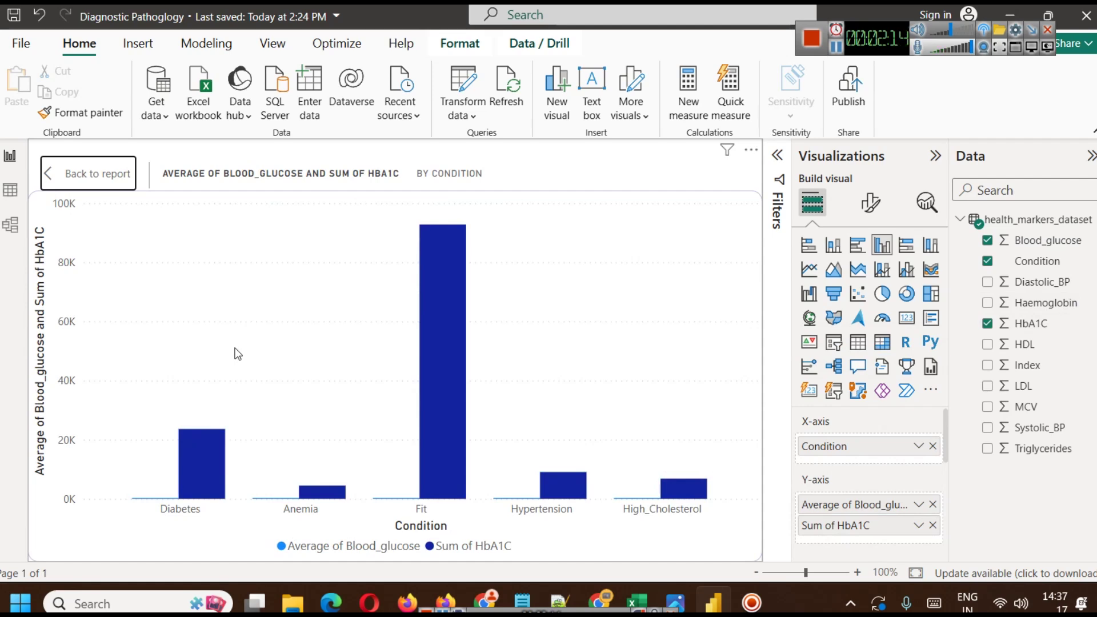
click(80, 174)
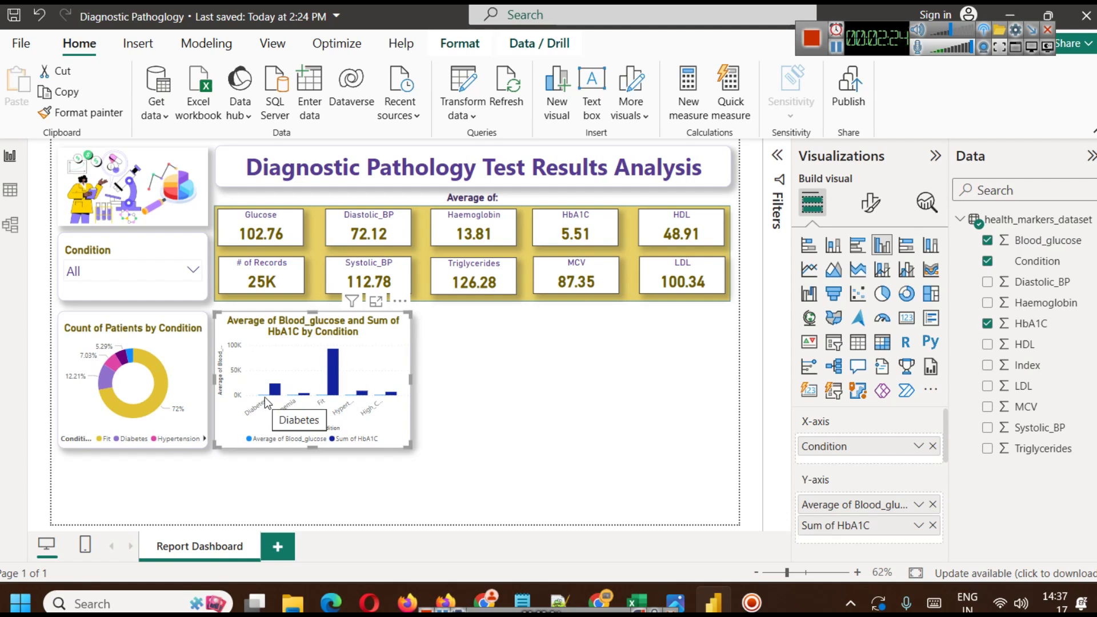
Step: Turn on the logarithmic scale for the column chart's Y-axis
click(870, 202)
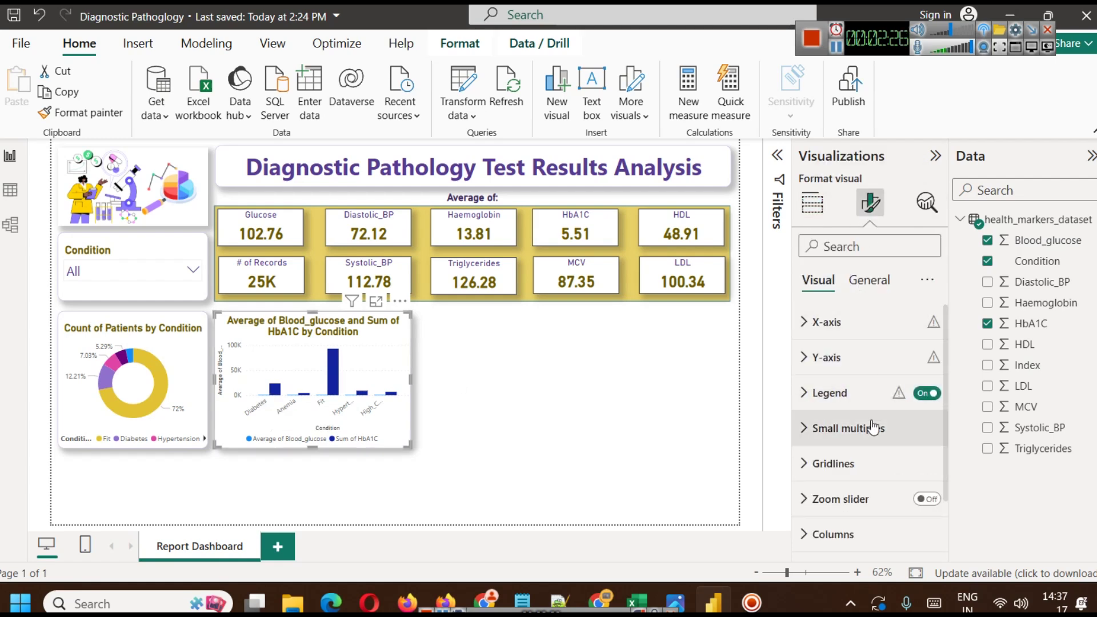
click(829, 357)
scroll(889, 426, down, 2)
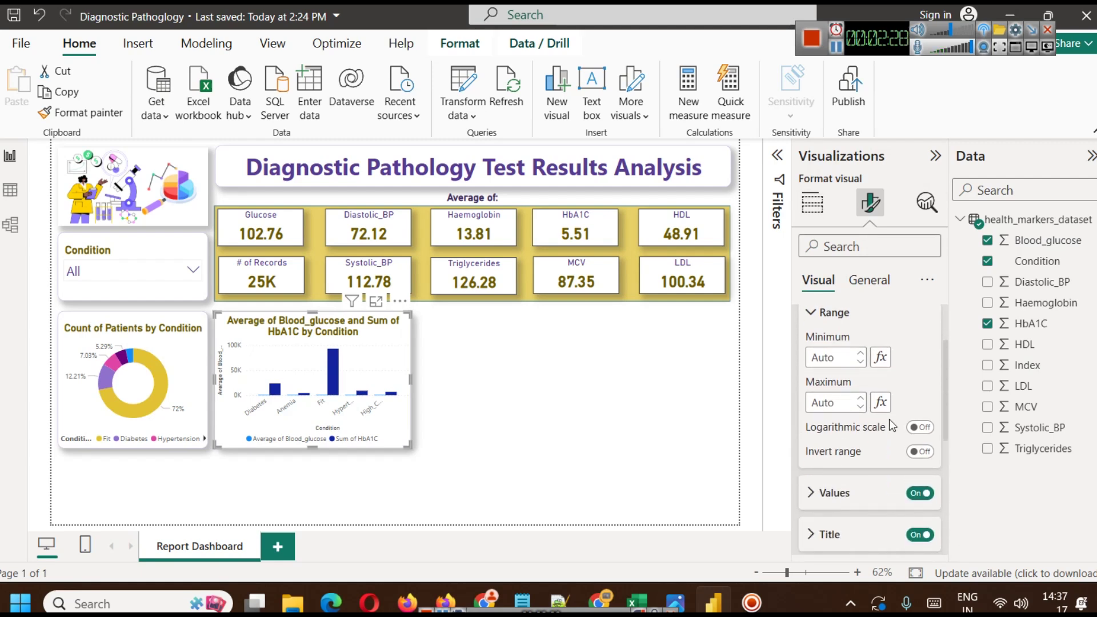
click(919, 428)
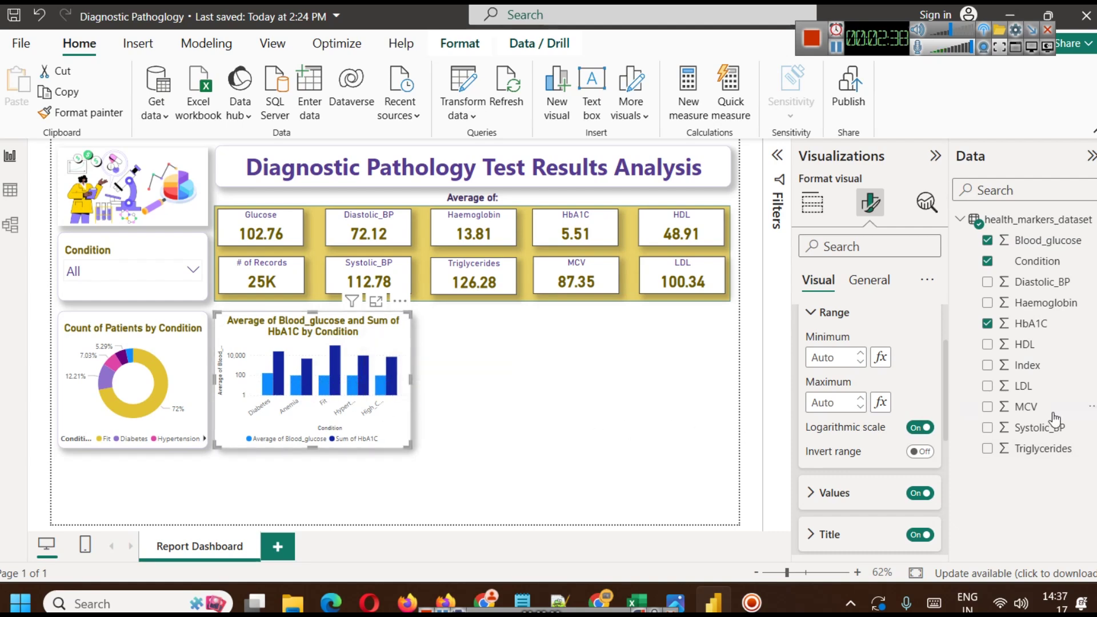
scroll(846, 375, up, 2)
click(846, 371)
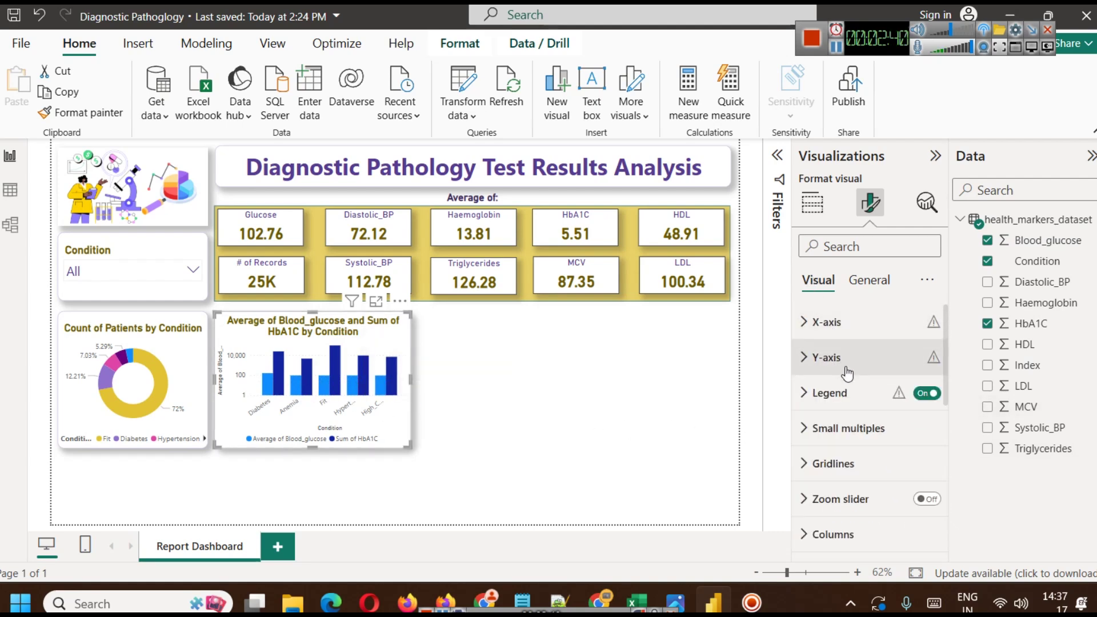
Step: Change the HbA1C aggregation on the column chart's Y-axis from Sum to Average
click(813, 205)
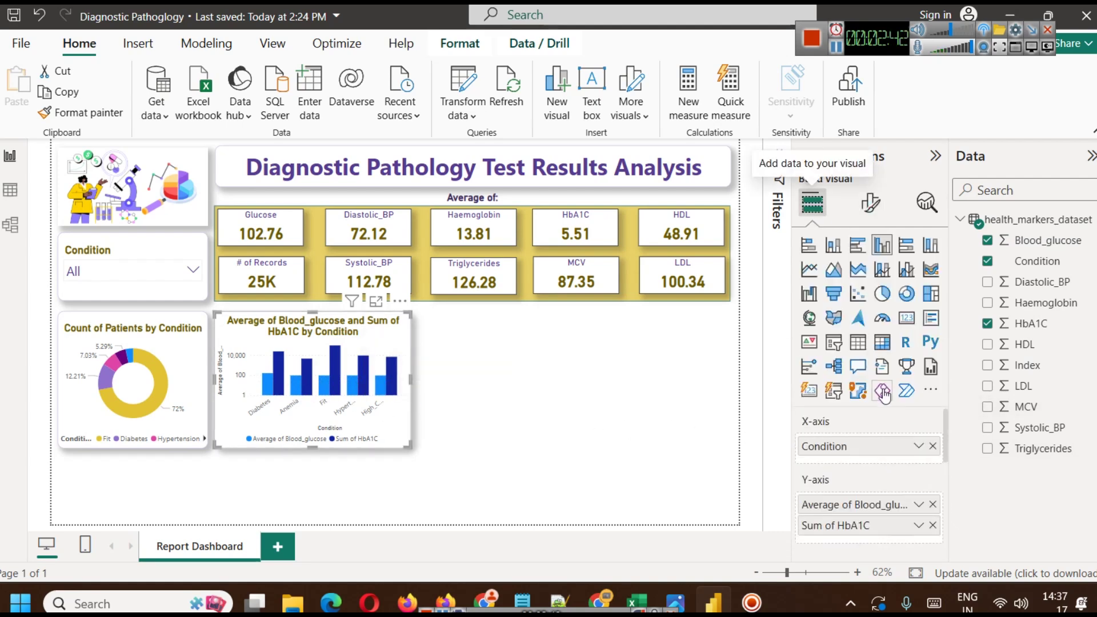
click(917, 526)
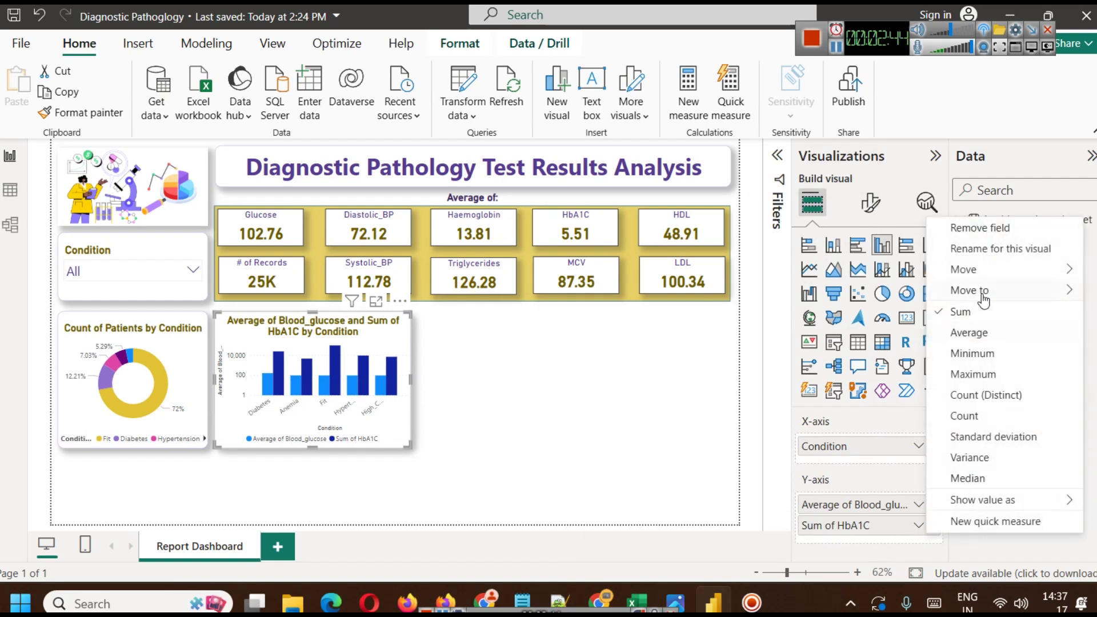
click(980, 337)
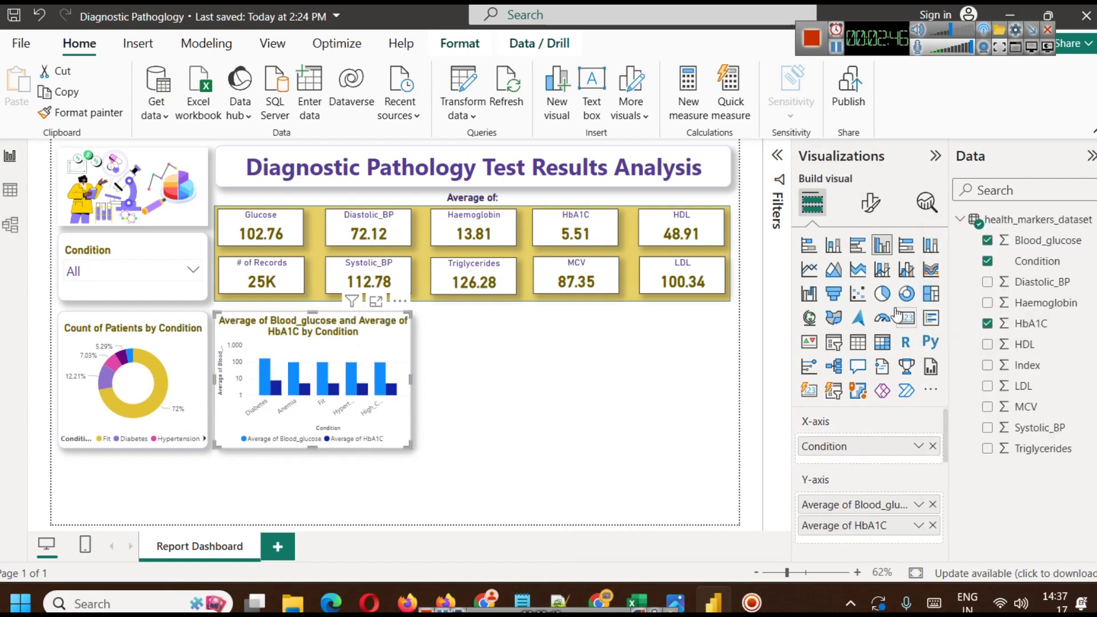
Step: Switch the Y-axis logarithmic scale off and back on to compare how the HbA1C columns display
click(871, 203)
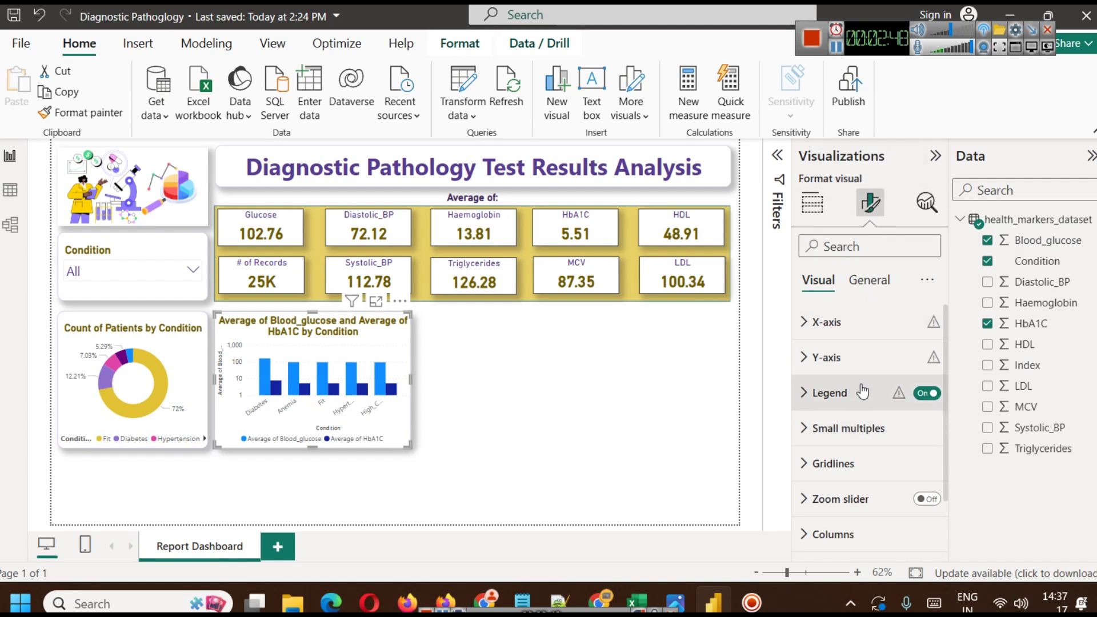
click(837, 359)
click(919, 515)
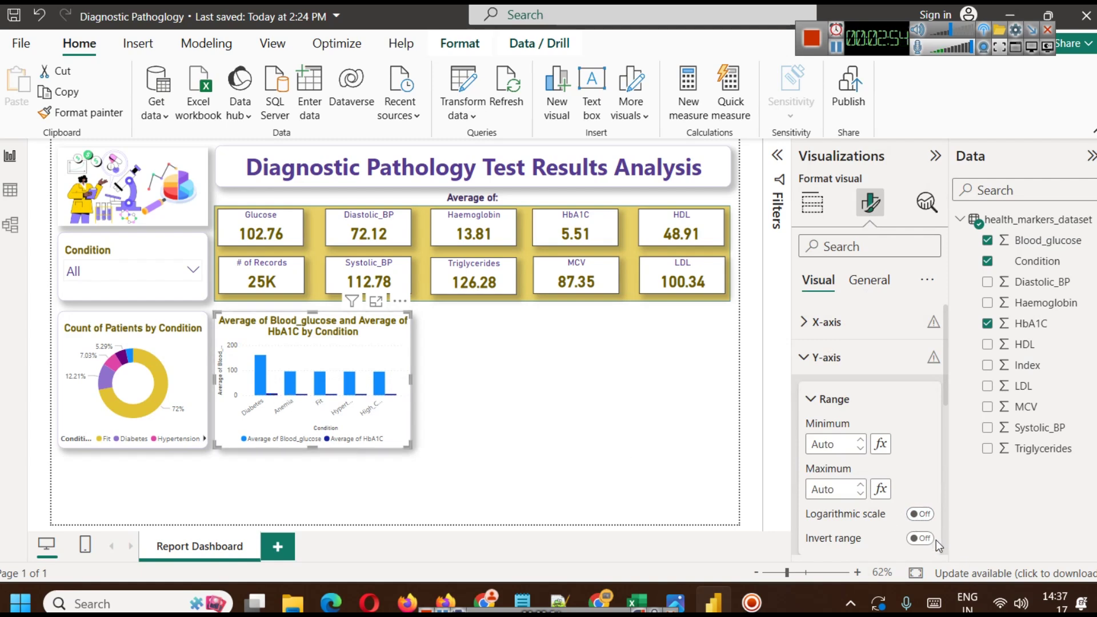
click(920, 514)
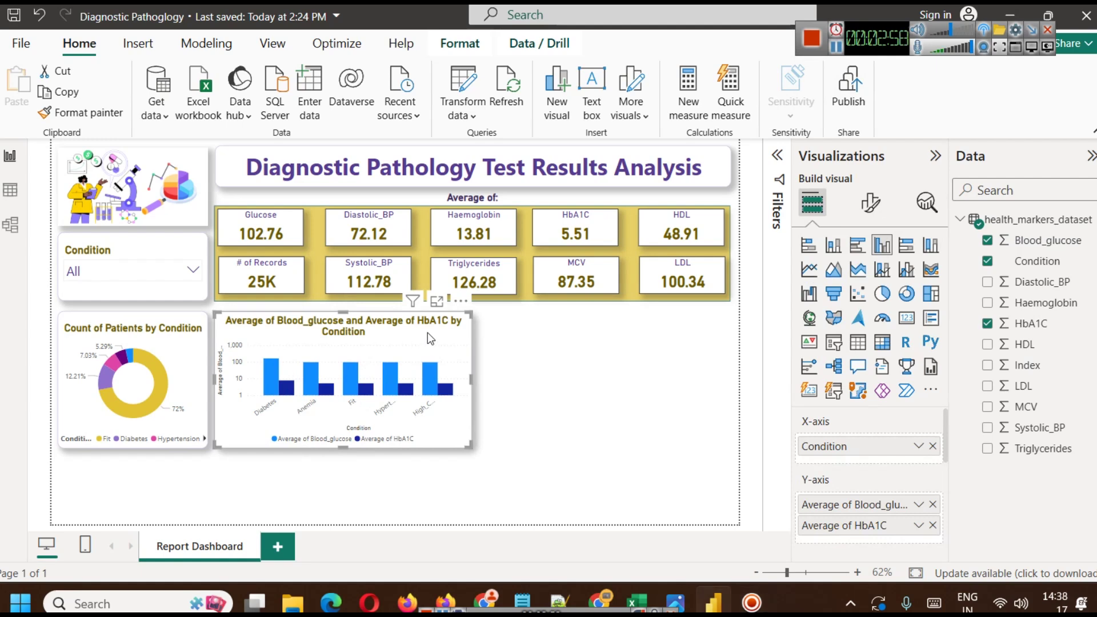
Step: Add Triglycerides to the column chart's Y-axis, aggregated as Average
drag(1049, 450, 858, 463)
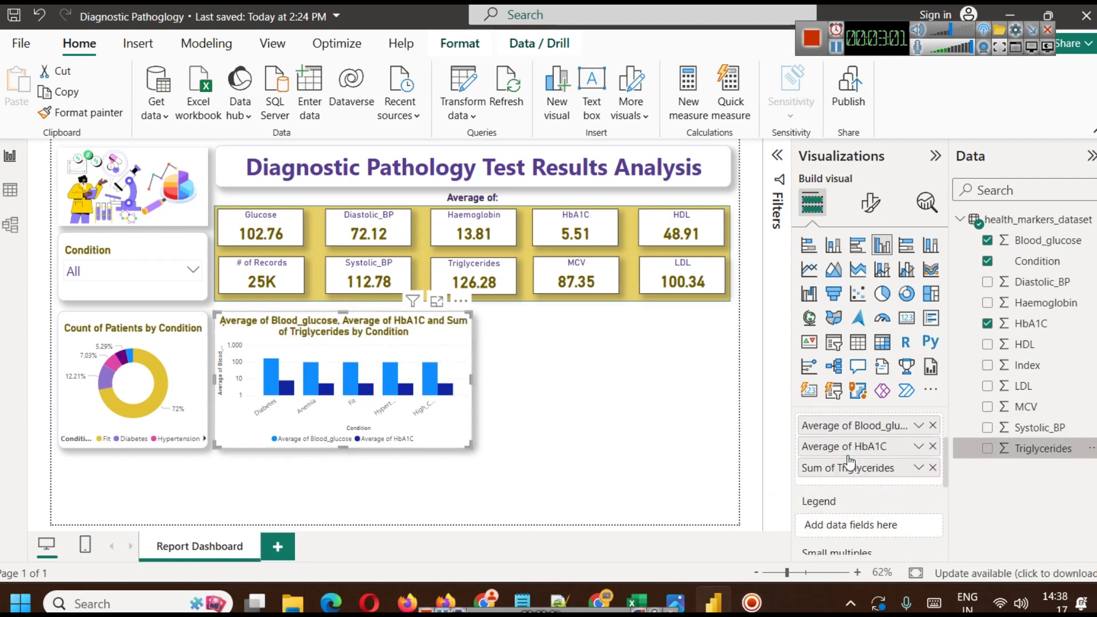
click(917, 468)
click(982, 275)
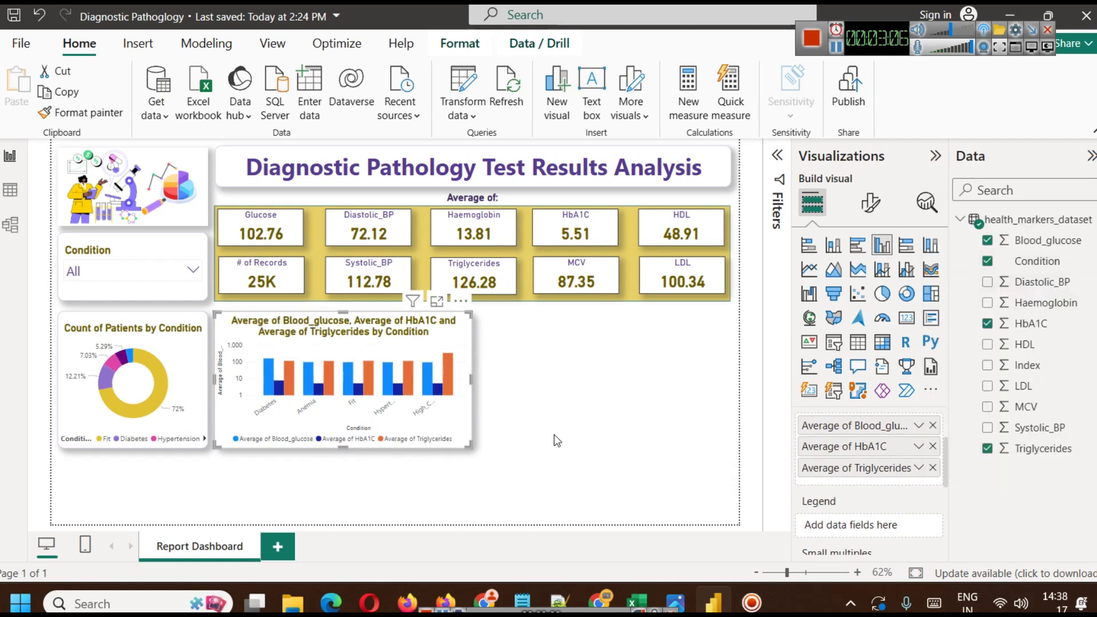
Step: Turn on data labels for the column chart and review the labelled columns in focus mode before returning to the report
click(870, 202)
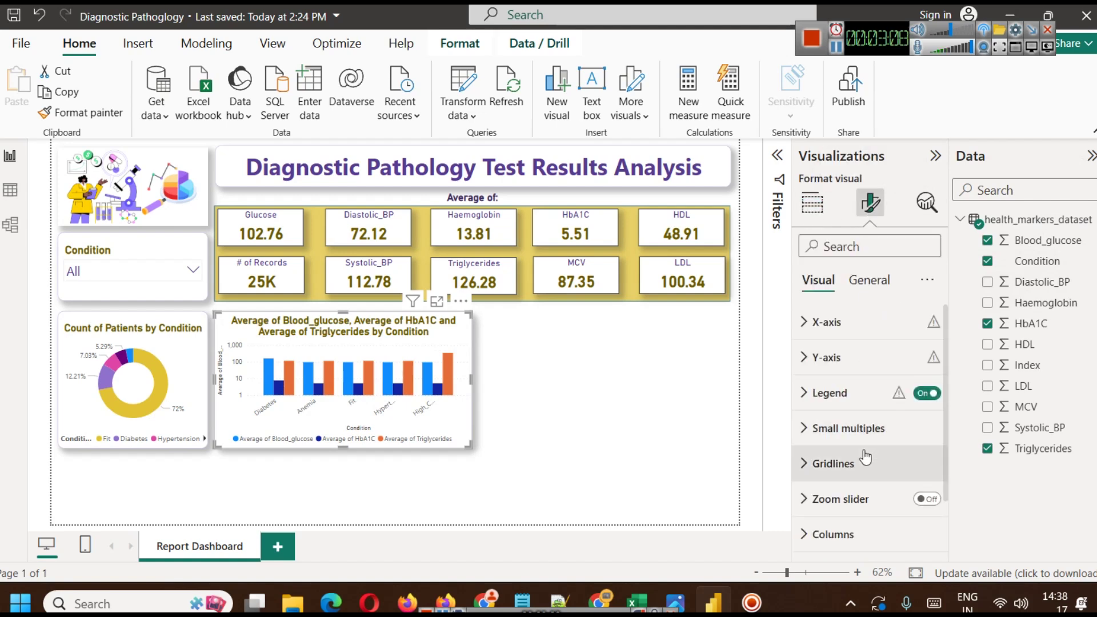
scroll(863, 492, down, 2)
click(927, 502)
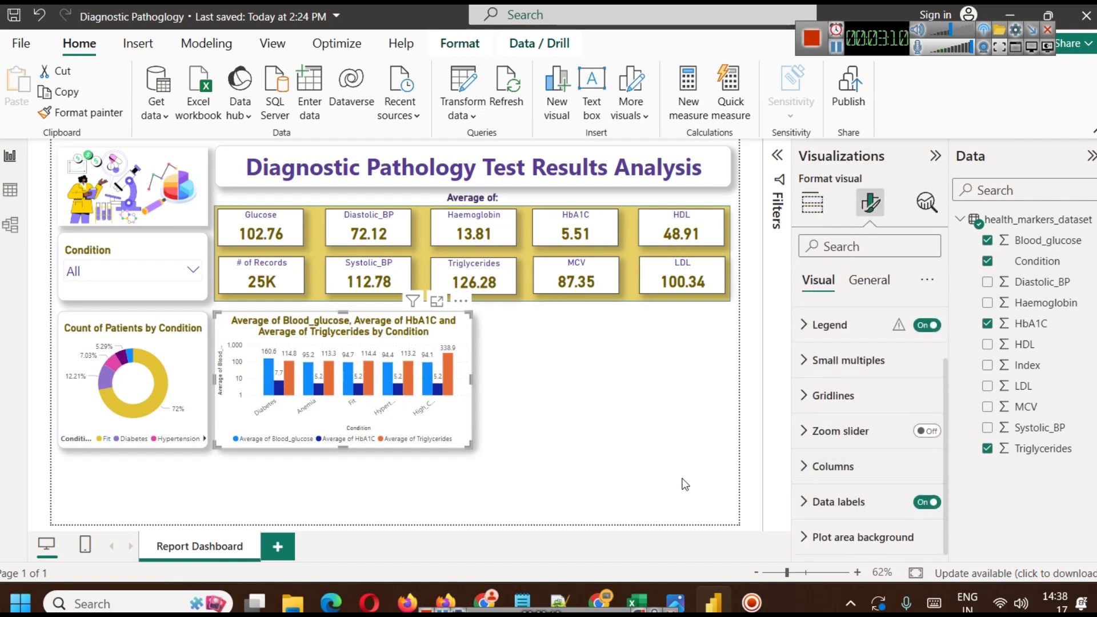
click(437, 300)
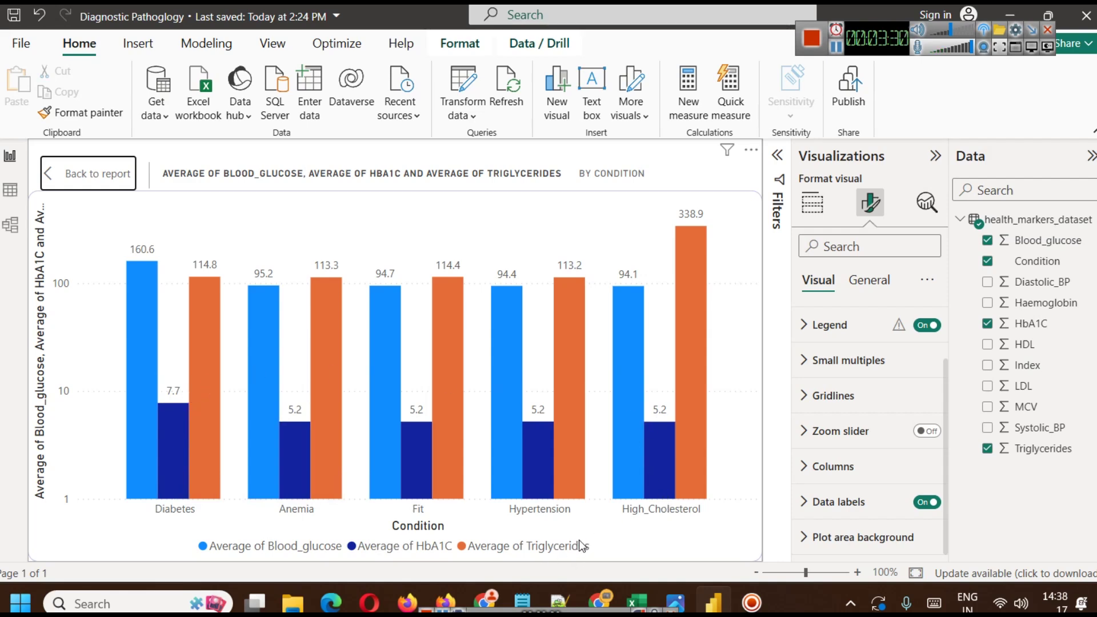
mouse_move(692, 252)
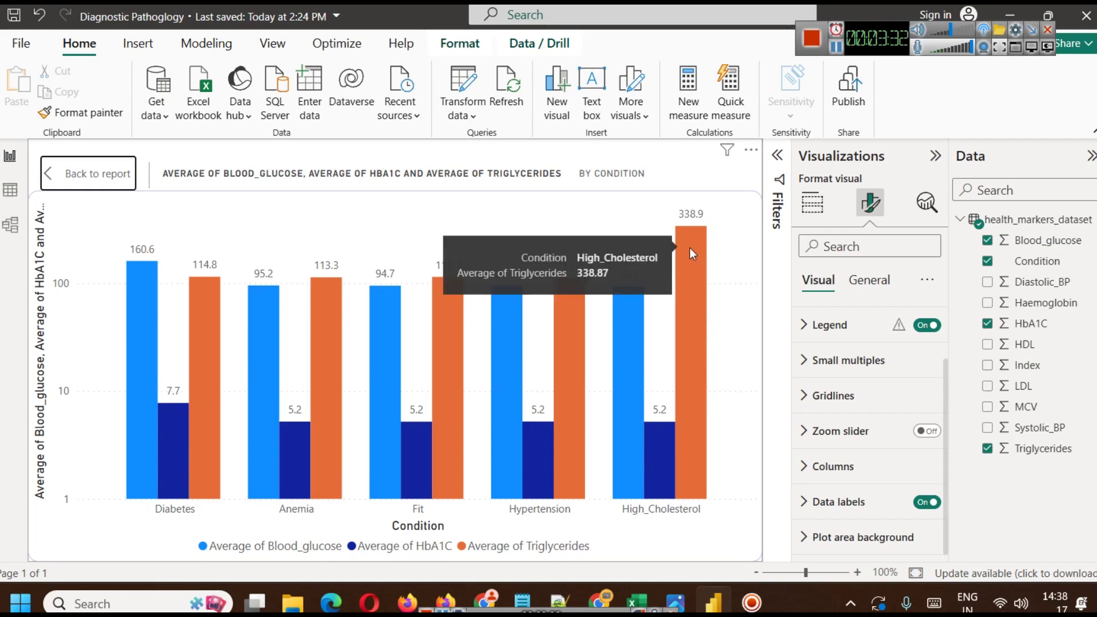
click(87, 173)
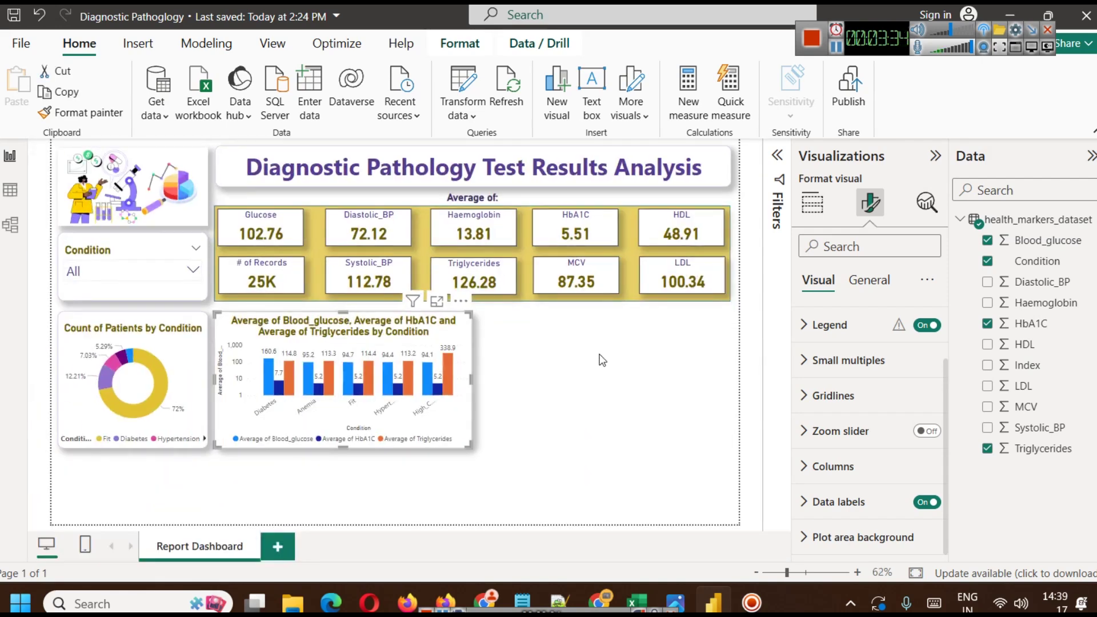
Step: Narrow the column chart from its outer edge and retitle it "Glucose, HbA1C & Triglycerides by Condition"
click(465, 382)
click(473, 381)
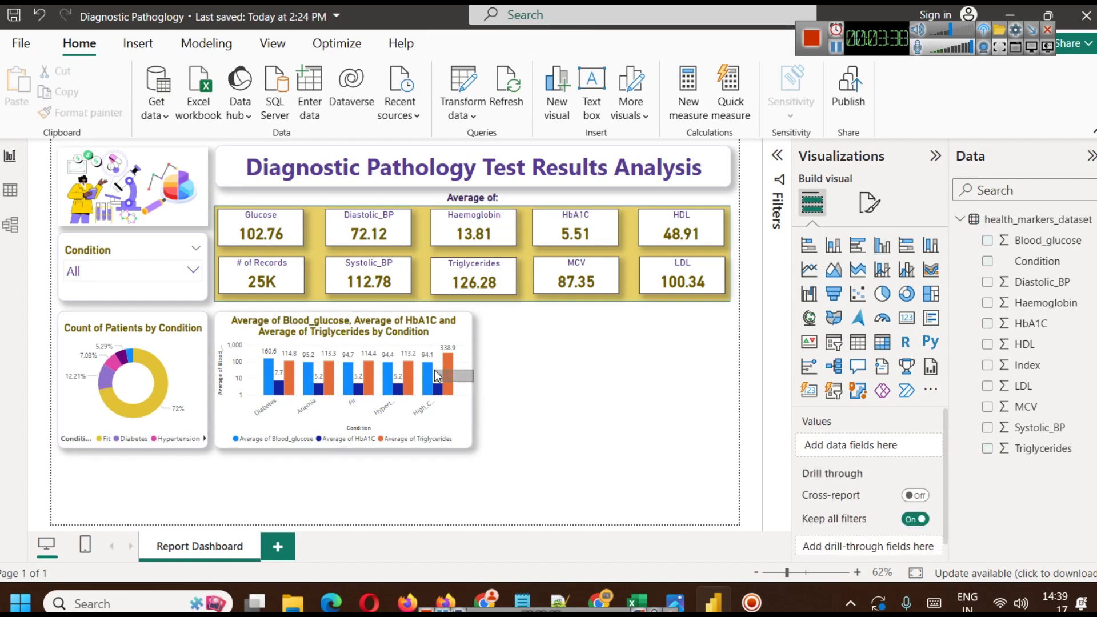
click(470, 373)
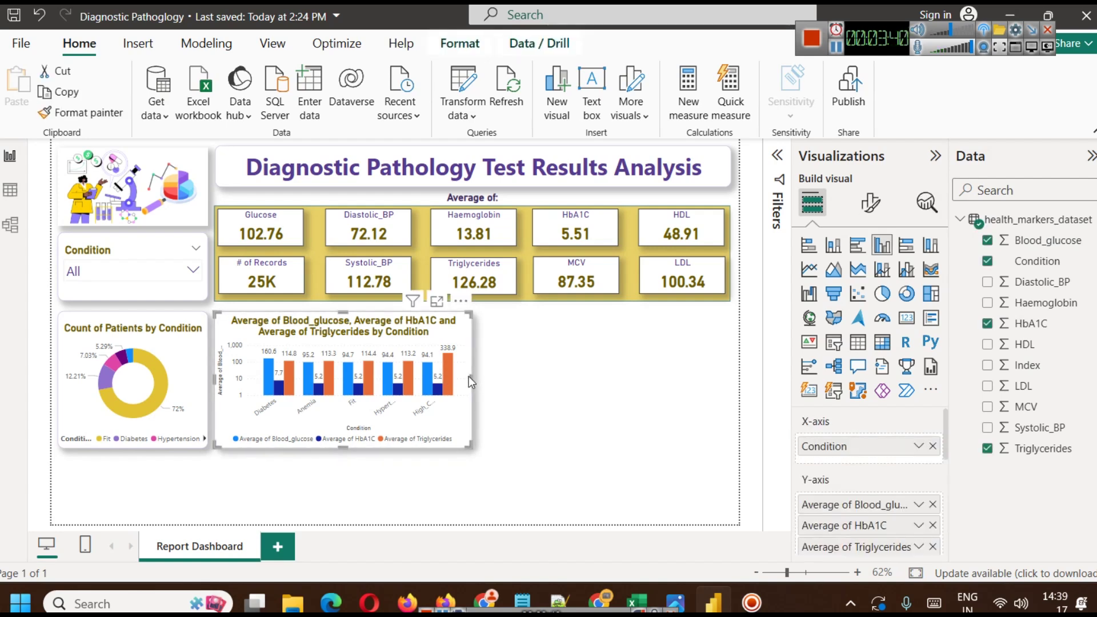
drag(471, 377, 424, 376)
click(463, 401)
click(376, 338)
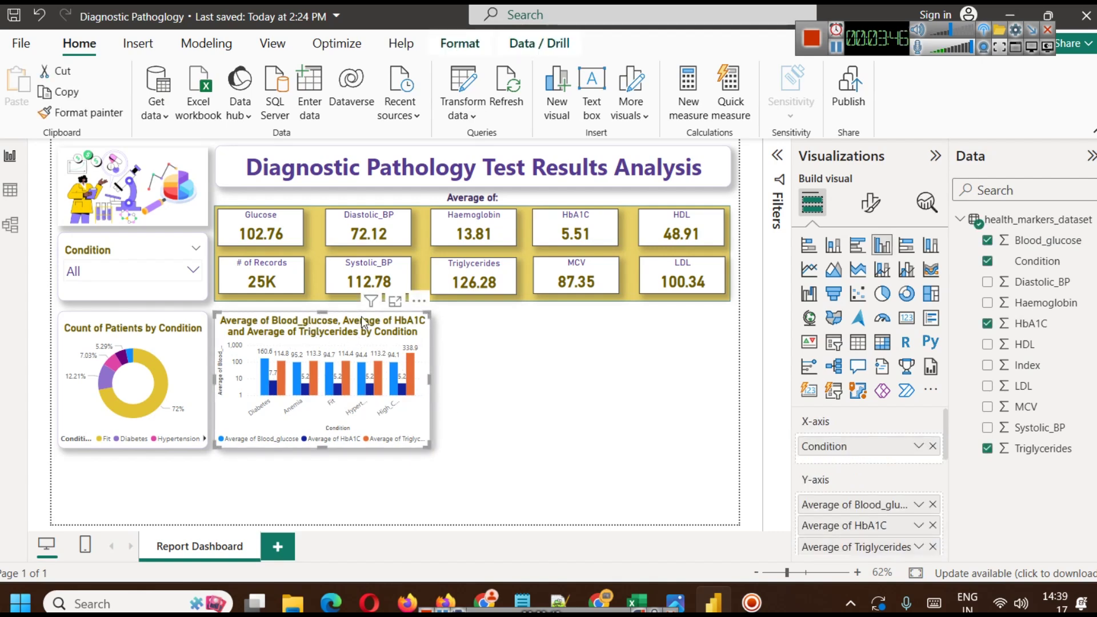
click(486, 412)
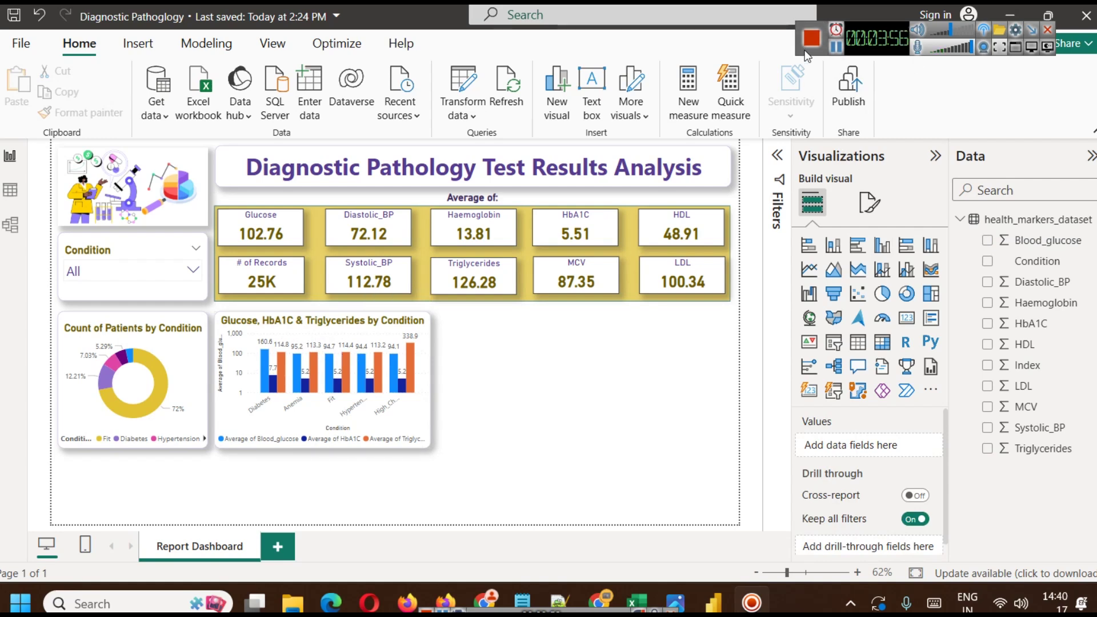
Step: Duplicate the Glucose, HbA1C & Triglycerides column chart and place the copy directly beside the original, aligned in the same row
click(365, 361)
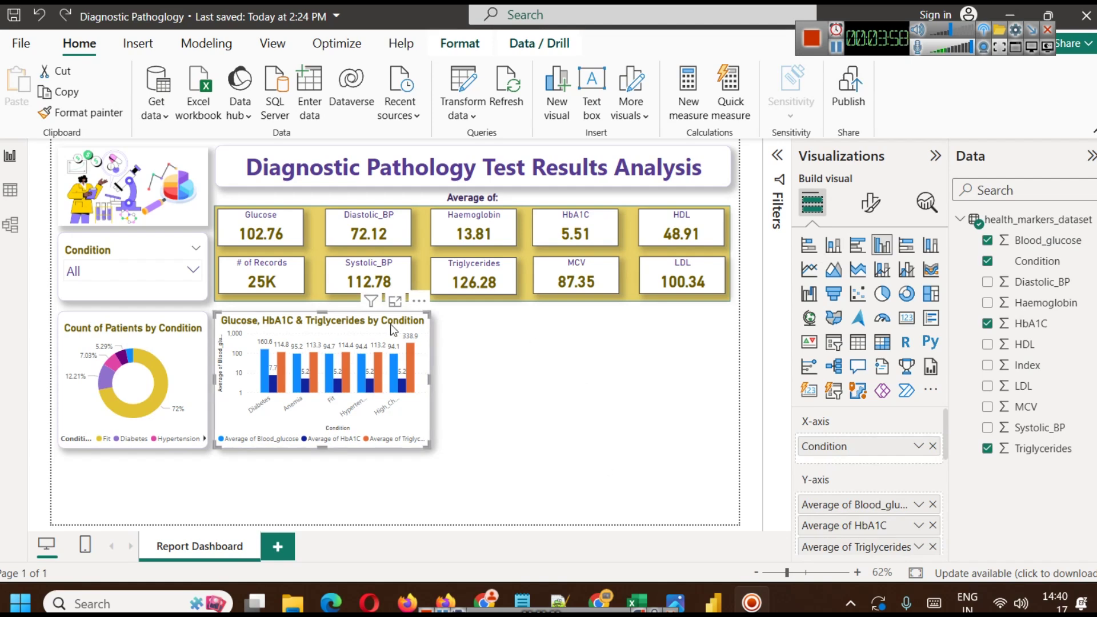
key(ctrl+c)
key(ctrl+v)
drag(380, 324, 598, 318)
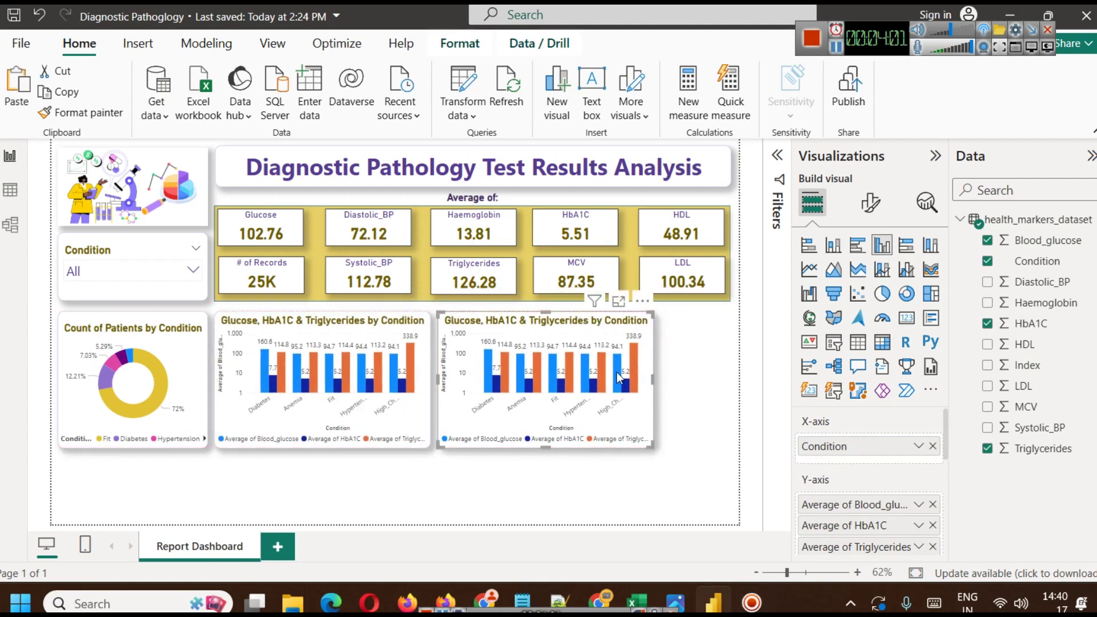
click(564, 504)
Step: Convert the duplicated chart to a ribbon chart and examine its per-condition values and rank changes in focus mode
click(465, 353)
click(928, 271)
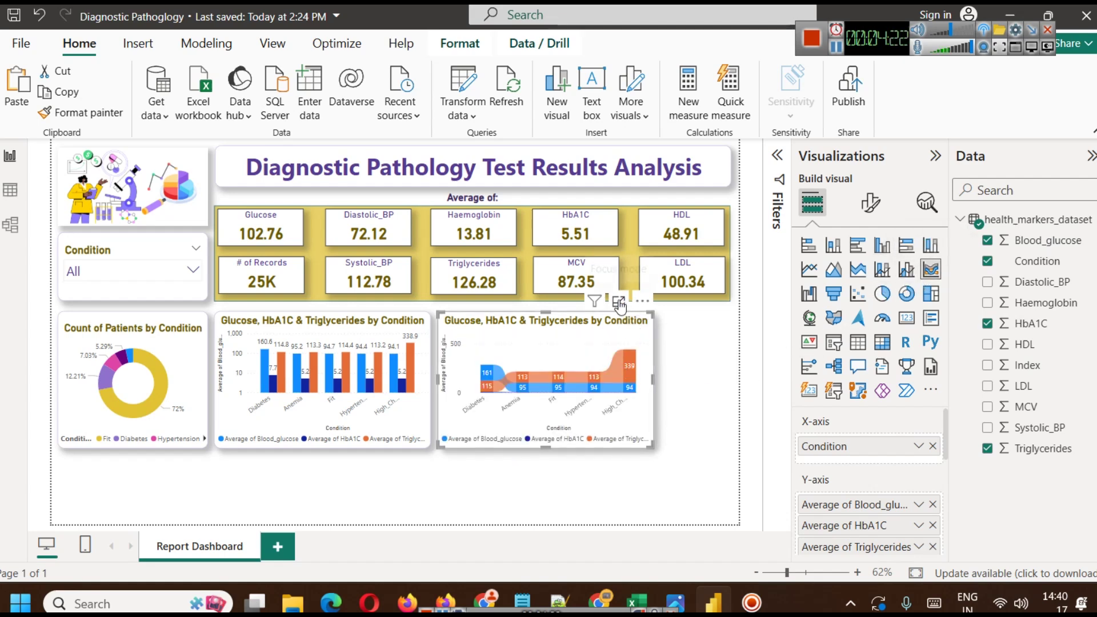
click(618, 301)
mouse_move(157, 372)
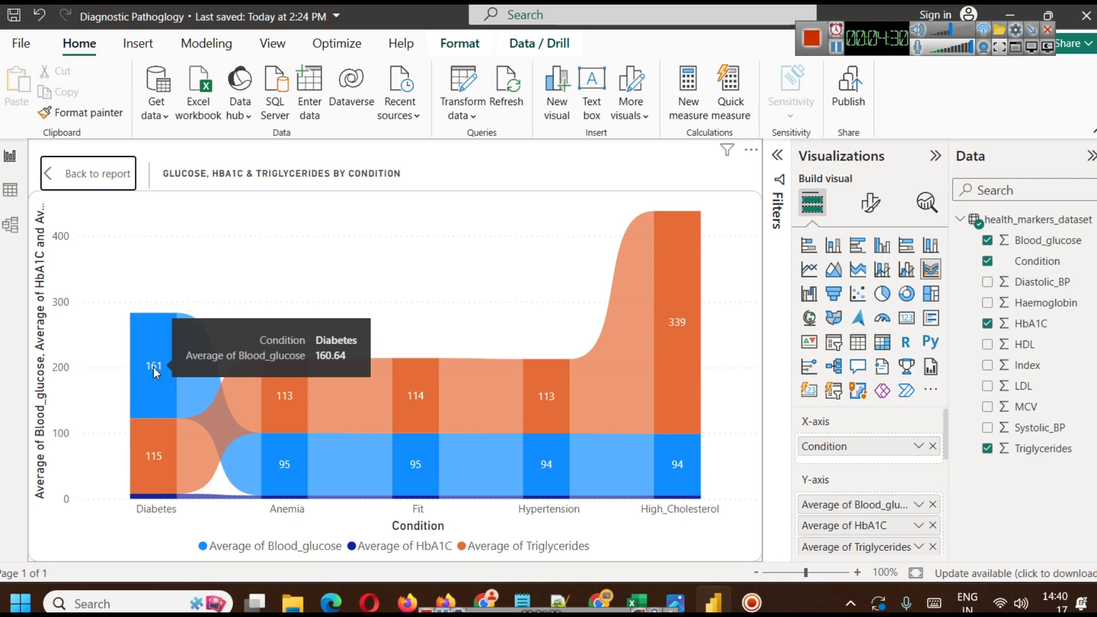
mouse_move(697, 464)
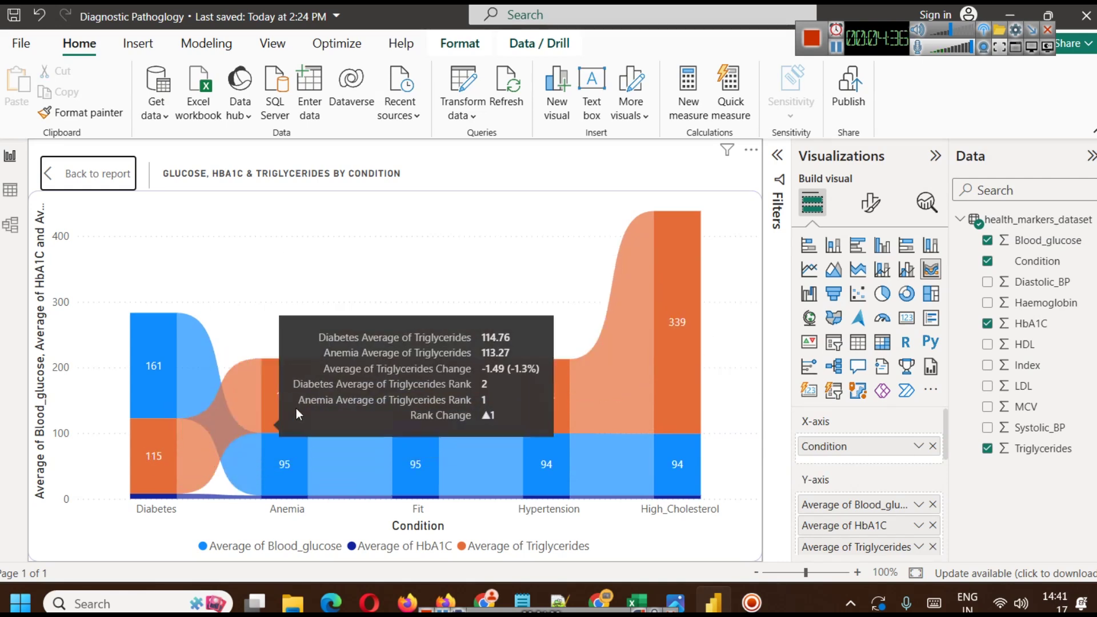
Step: Return to the report and delete the duplicated ribbon chart beside the column chart
click(94, 174)
click(618, 301)
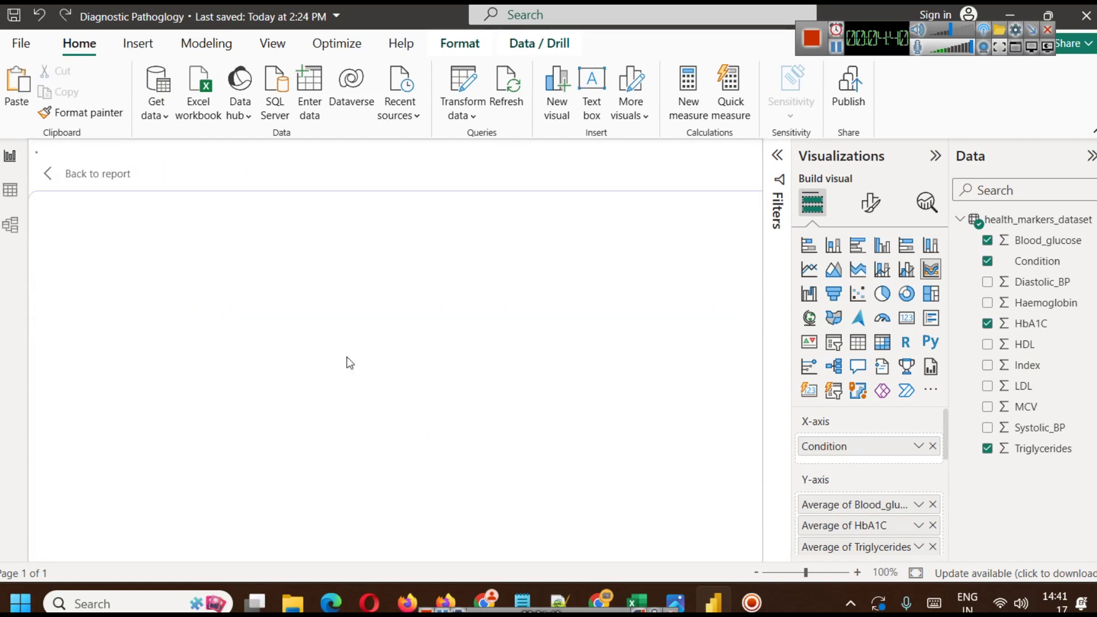
click(85, 175)
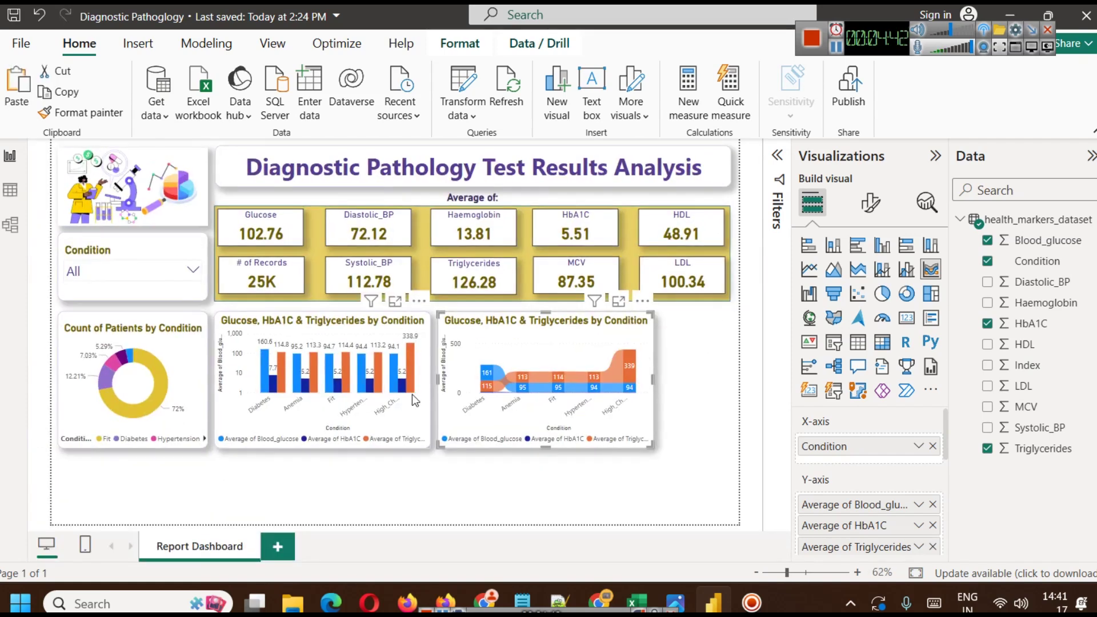
key(Delete)
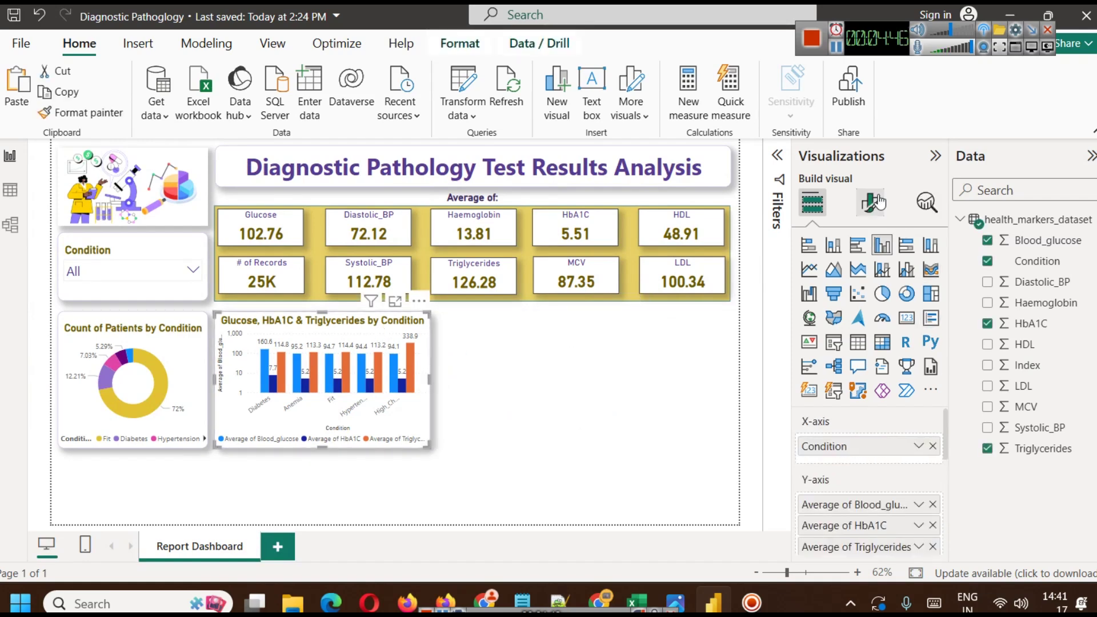
Step: Recolor the Average of HbA1C columns in the Glucose, HbA1C & Triglycerides chart to medium purple
click(880, 201)
scroll(892, 417, down, 2)
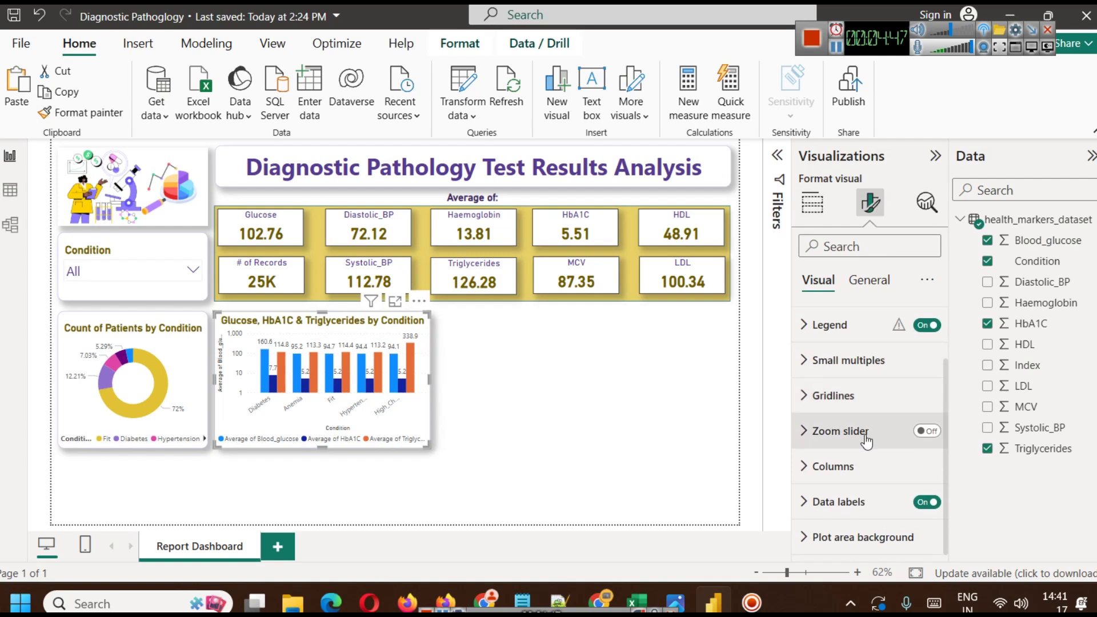
click(845, 468)
scroll(864, 432, down, 3)
scroll(865, 350, up, 2)
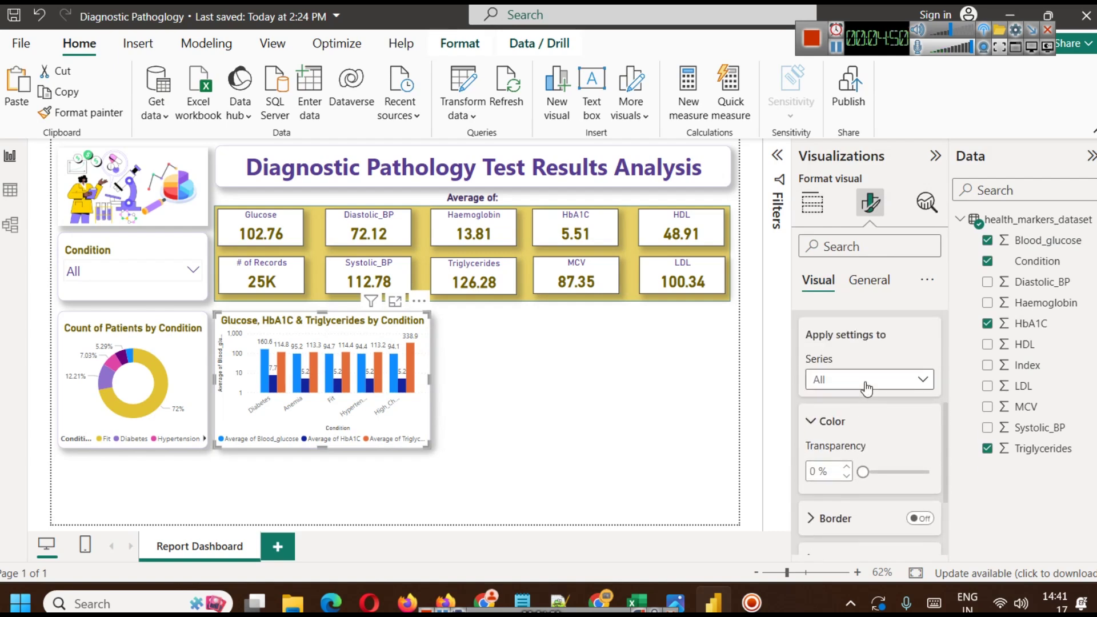
click(866, 379)
click(869, 442)
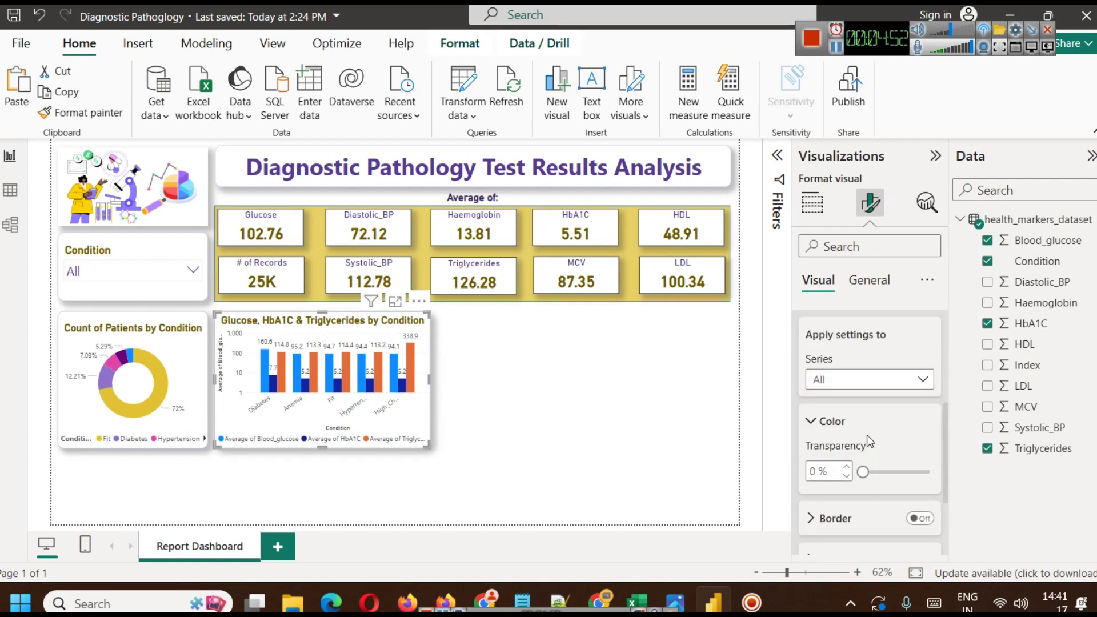
scroll(857, 412, down, 1)
click(828, 379)
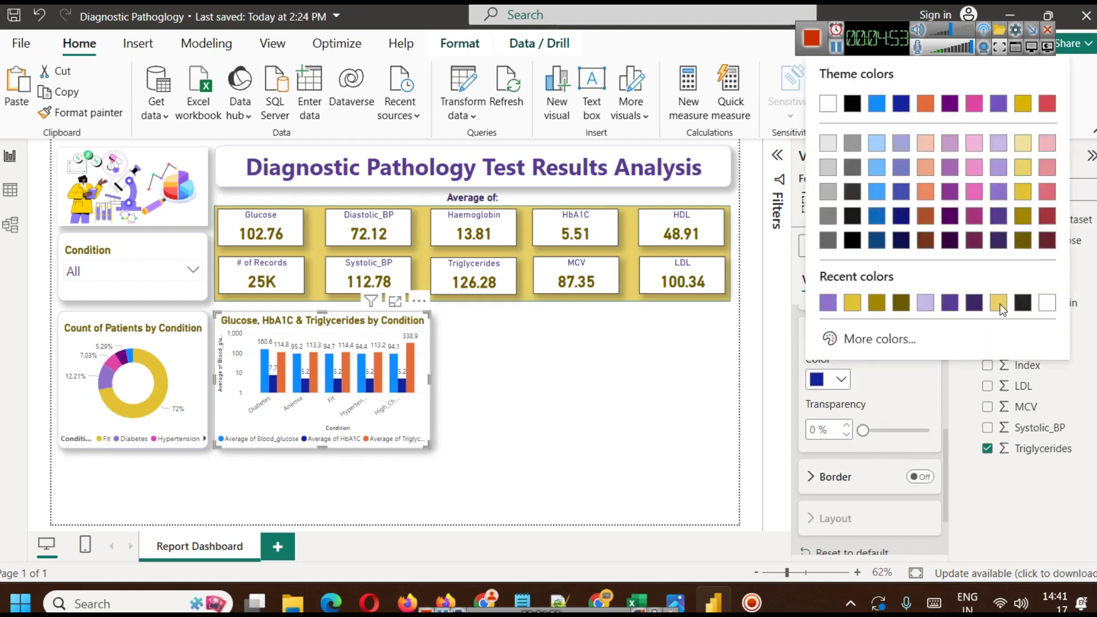
click(999, 193)
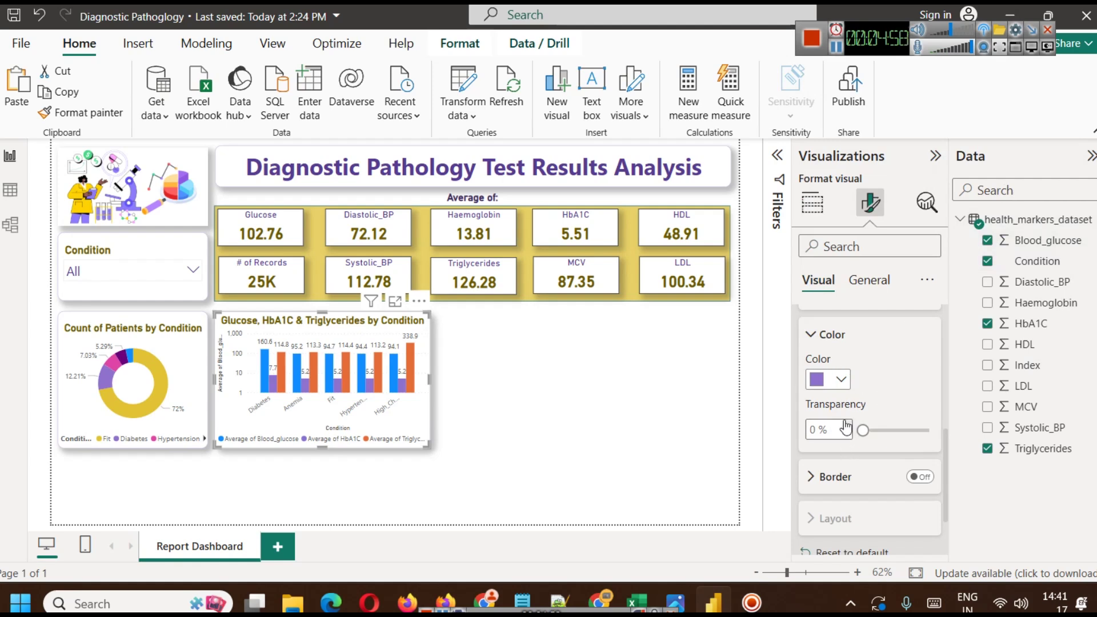
Step: Recolor the Average of Triglycerides columns in the same chart to dark gold
scroll(846, 433, up, 3)
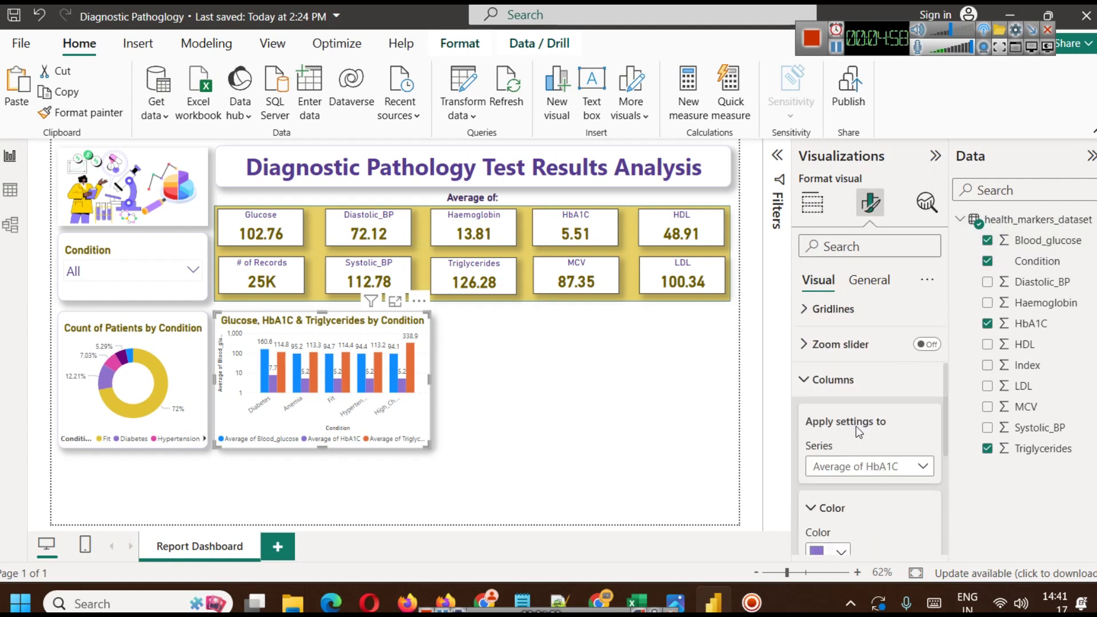
click(866, 466)
click(867, 549)
scroll(855, 514, down, 3)
click(835, 382)
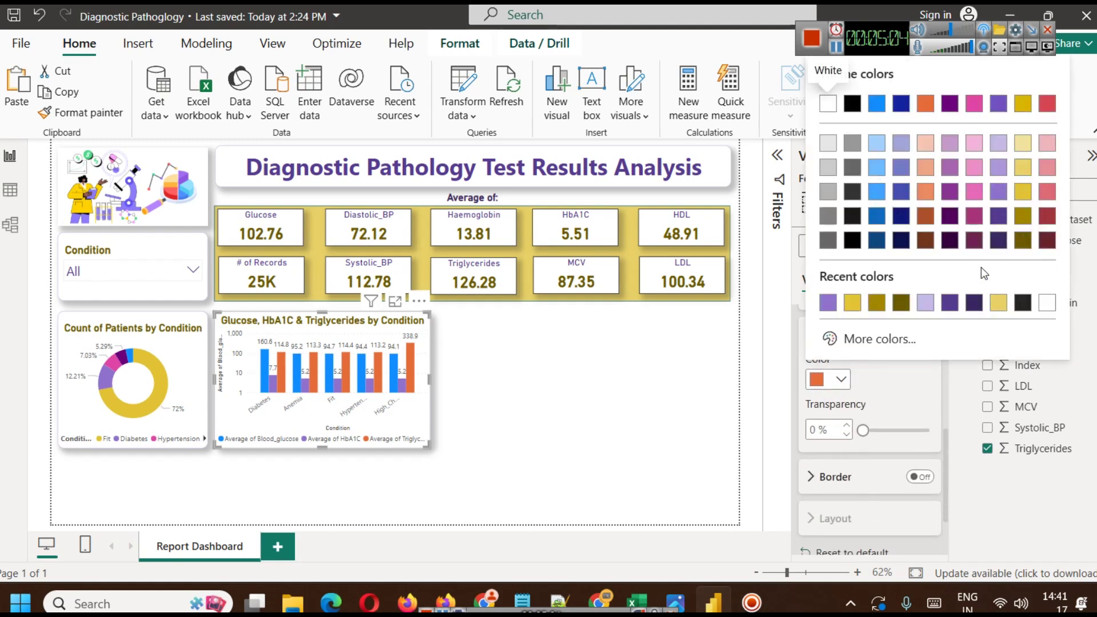
click(1022, 219)
double_click(607, 404)
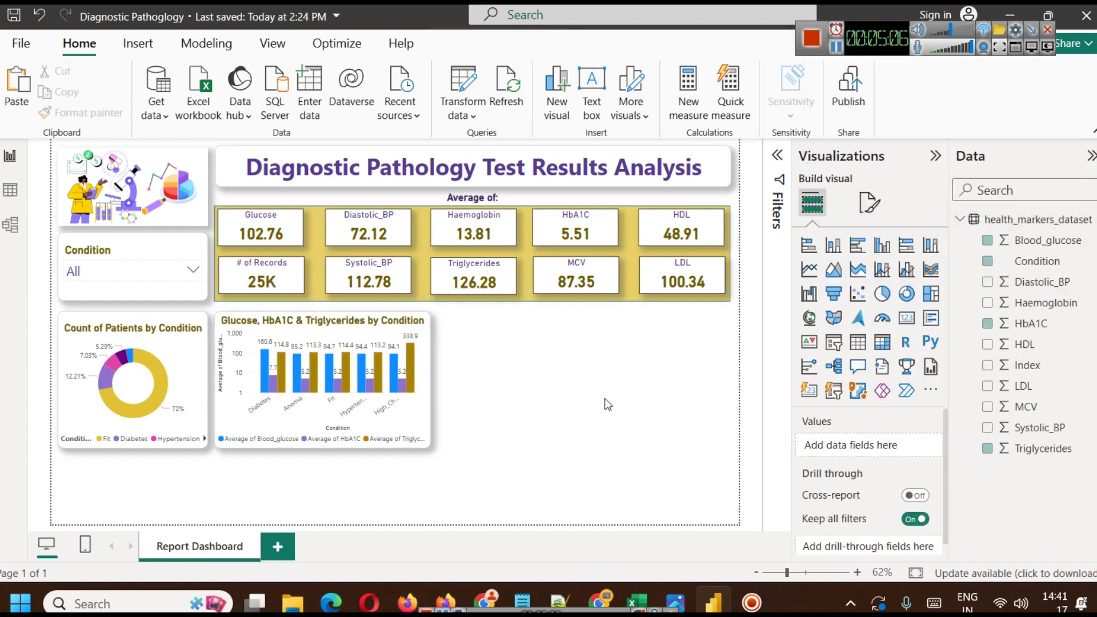
Step: Set the Average of Blood_glucose columns to the custom teal color #3ABCBC
click(400, 440)
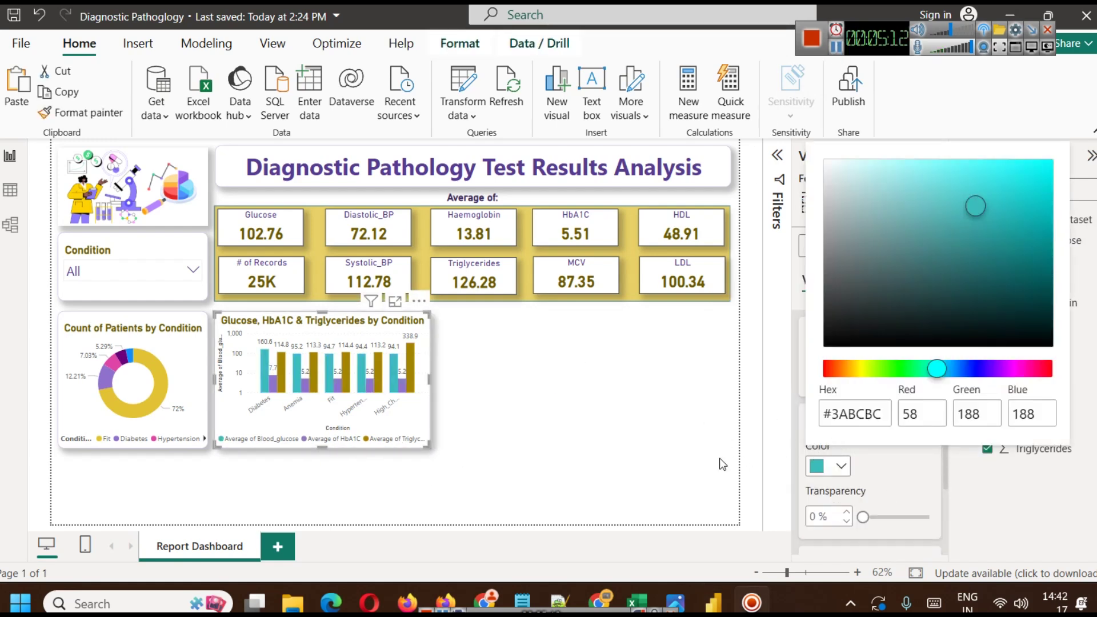
click(717, 458)
click(660, 403)
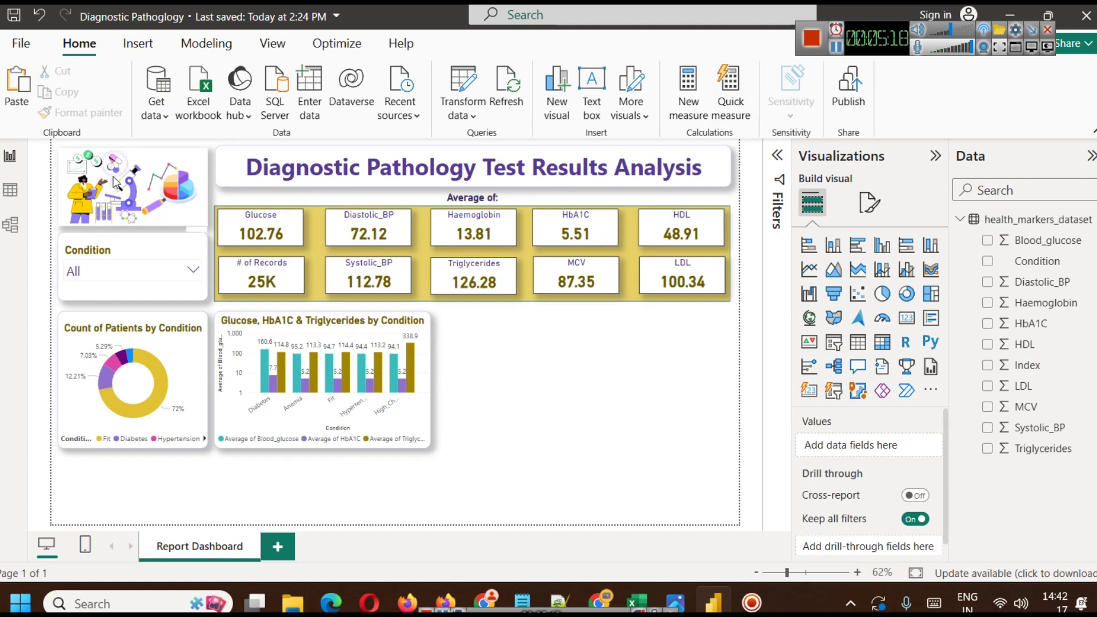
click(837, 47)
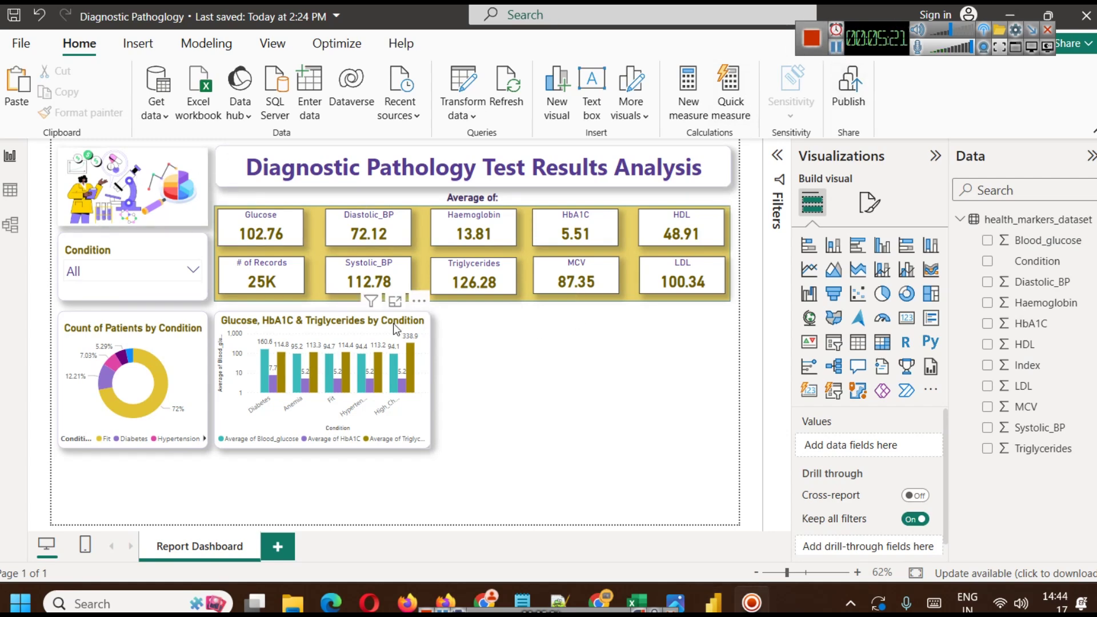
Step: Duplicate the recolored Glucose, HbA1C & Triglycerides column chart and place the copy beside the original in the same row
click(393, 324)
key(ctrl+c)
key(ctrl+v)
drag(404, 330, 604, 327)
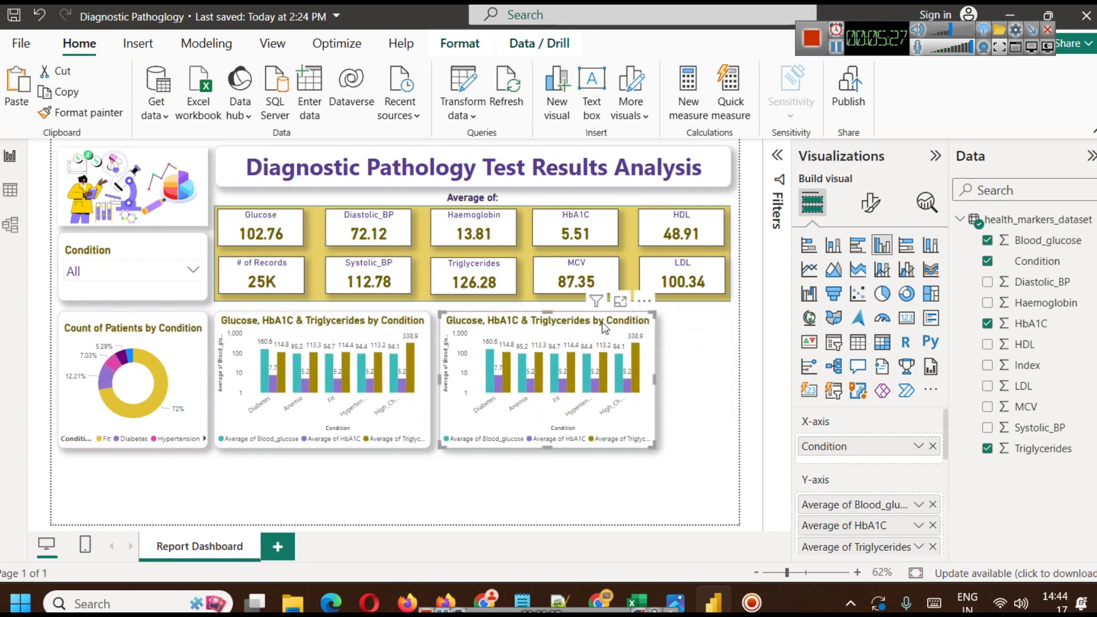
Step: Narrow both column charts to about the same width and move the copy close to the original
click(434, 375)
click(427, 376)
mouse_move(428, 379)
mouse_down()
mouse_move(393, 373)
mouse_move(434, 373)
mouse_move(431, 364)
mouse_up()
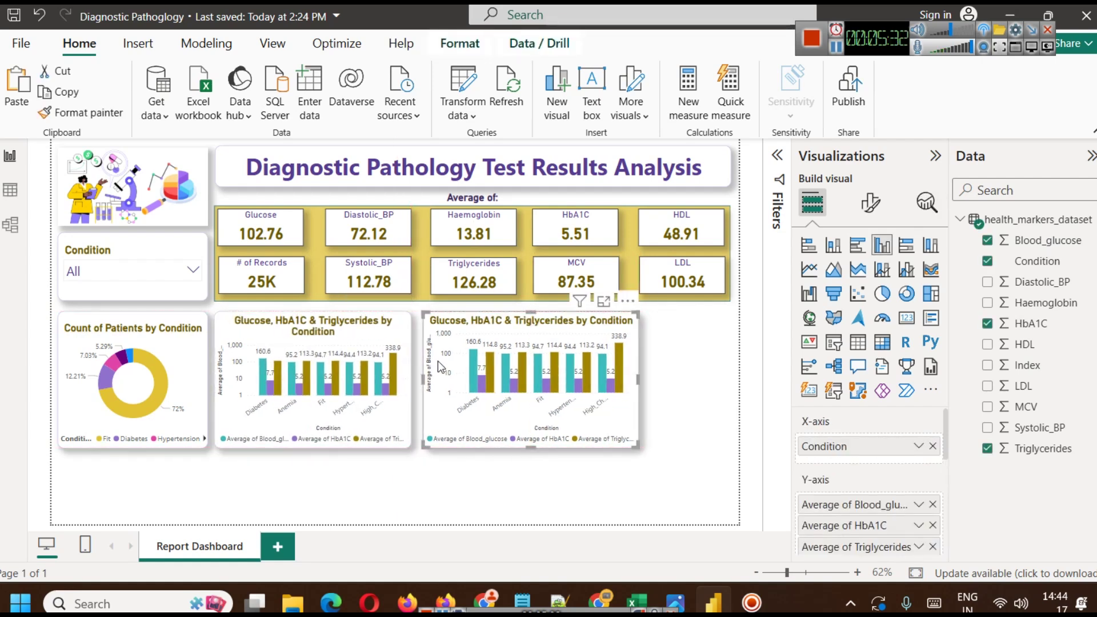
drag(638, 372, 608, 374)
click(416, 374)
click(407, 382)
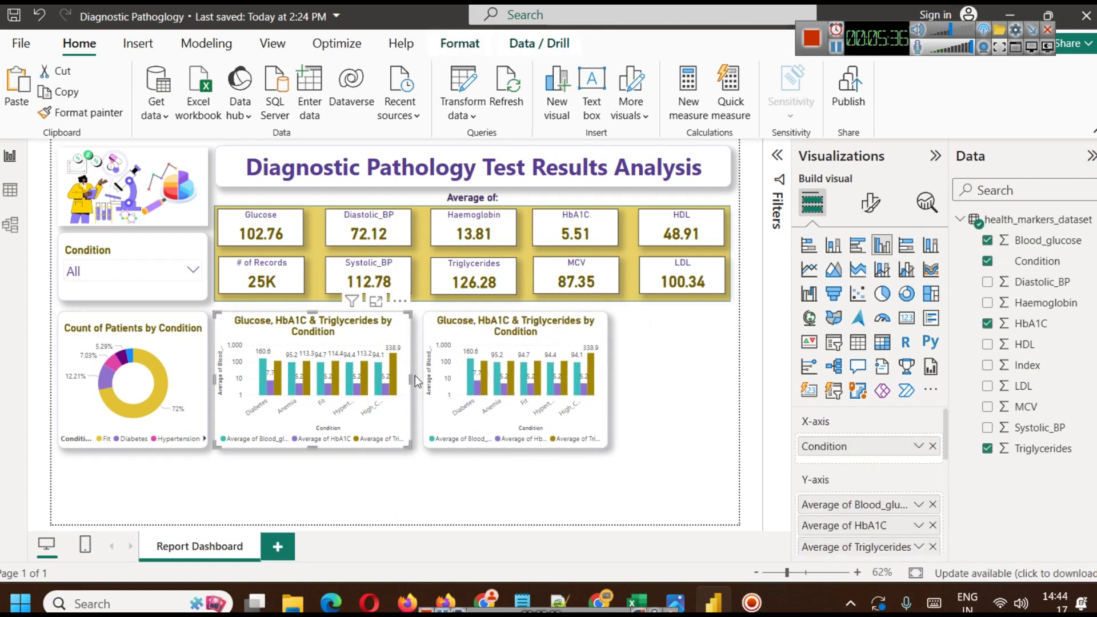
drag(409, 379, 396, 372)
drag(474, 379, 461, 377)
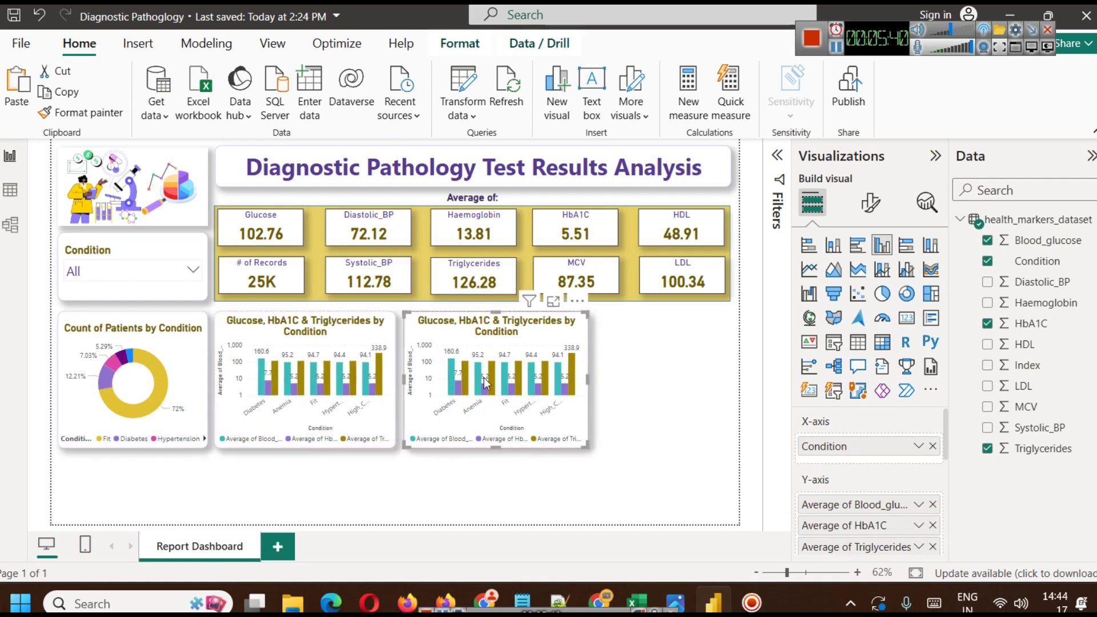
click(634, 380)
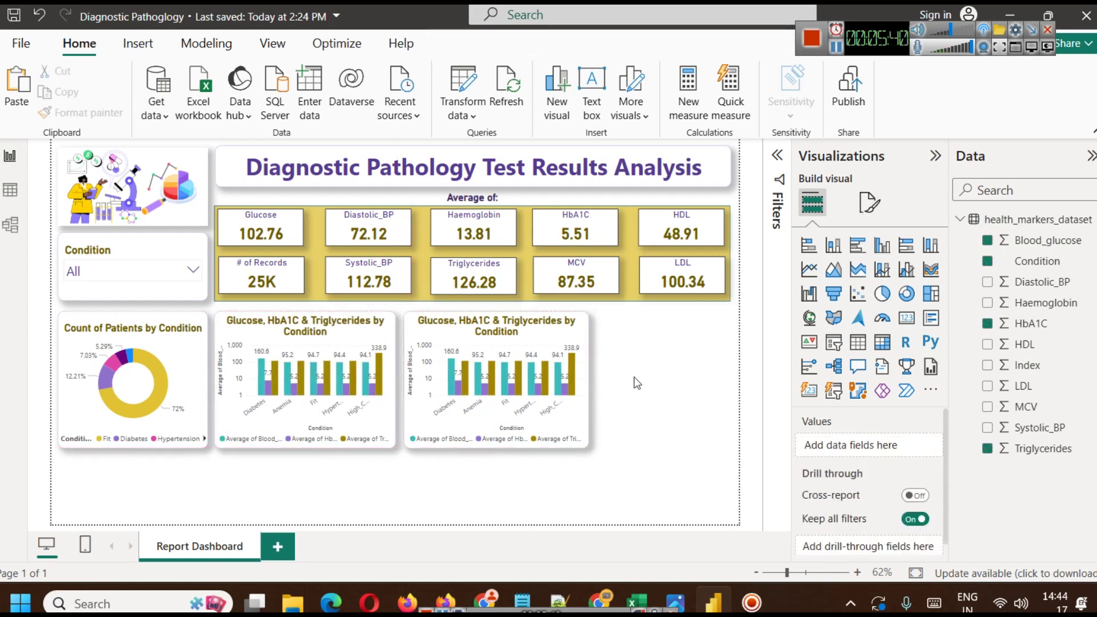
Step: Convert the copied chart to a ribbon chart and remove the Blood_glucose, HbA1C and Triglycerides fields from its Y-axis
click(493, 346)
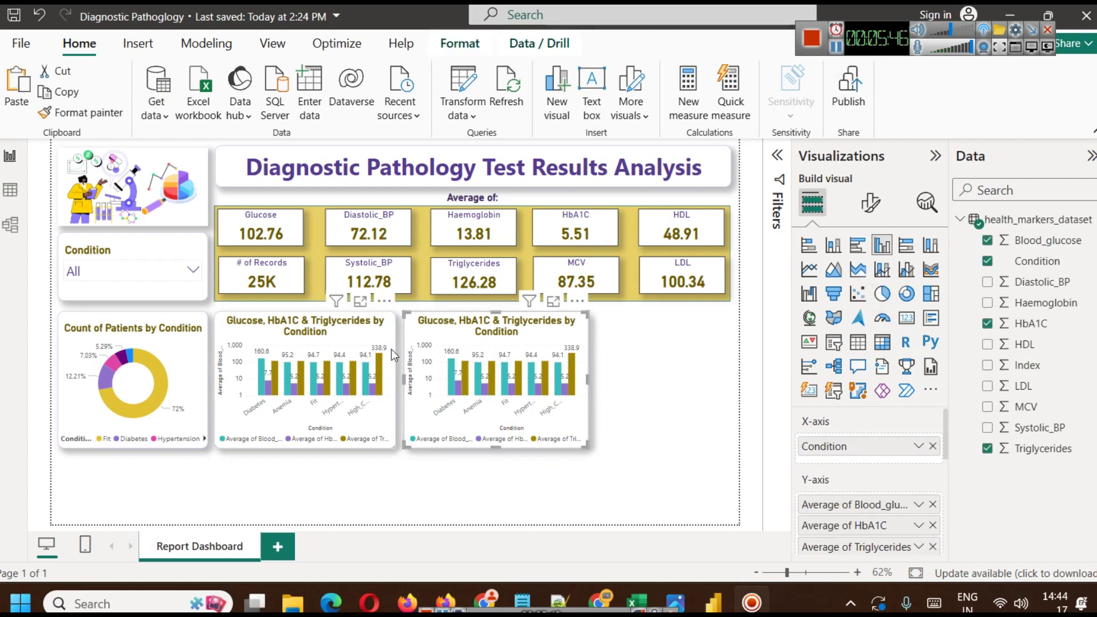
click(930, 272)
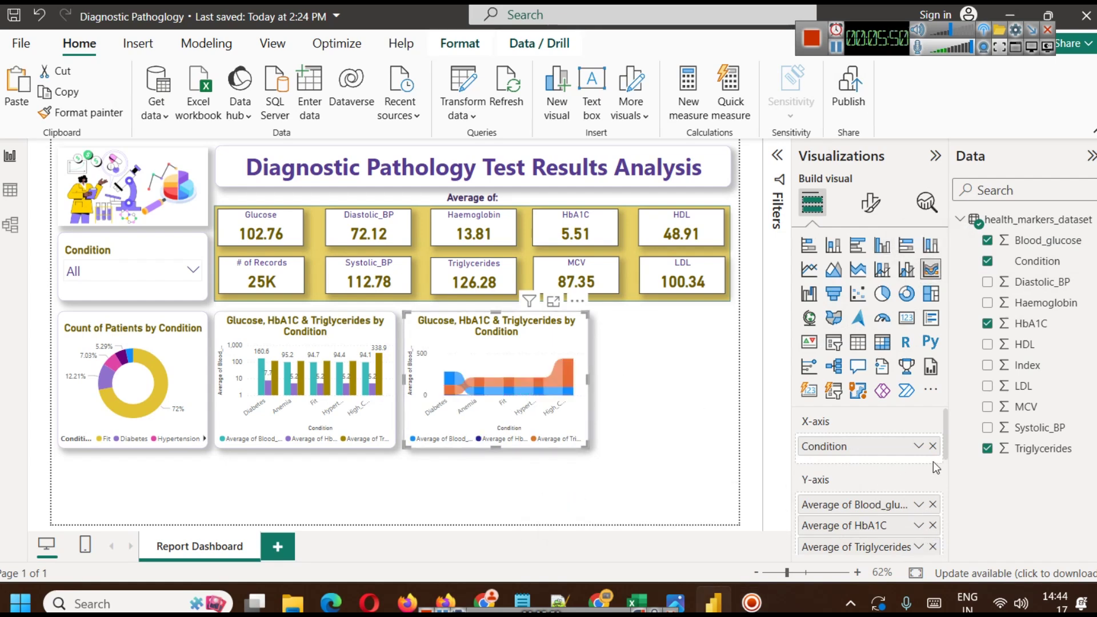
scroll(912, 480, down, 1)
scroll(912, 480, down, 1)
scroll(915, 484, up, 2)
click(933, 505)
click(933, 505)
click(933, 505)
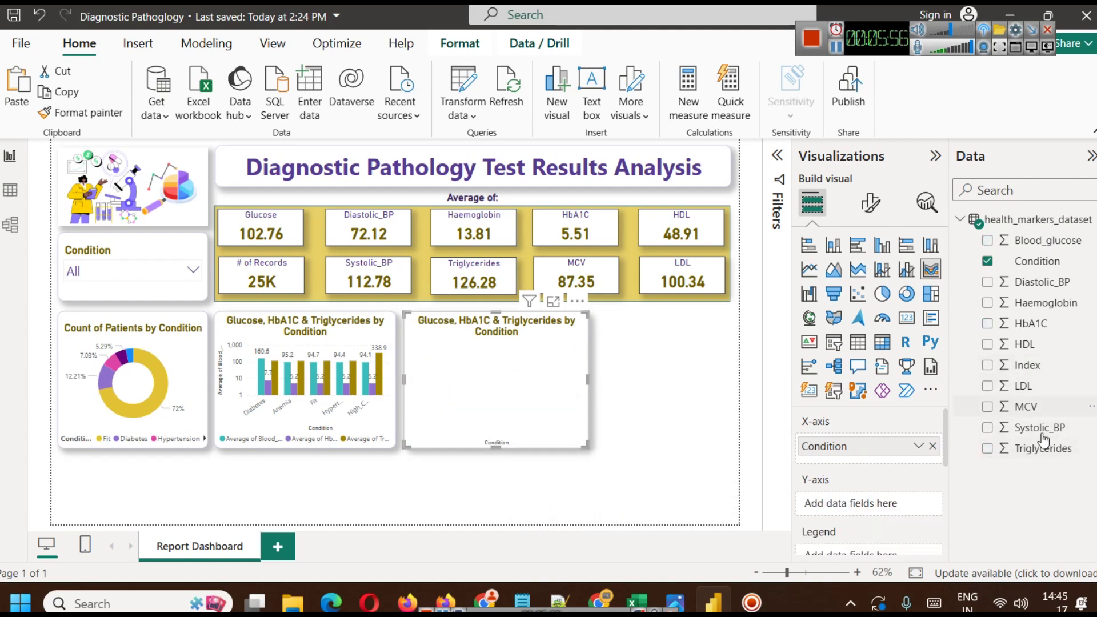
Step: Add Systolic_BP and Diastolic_BP to the ribbon chart's Y-axis and check the result in focus mode
drag(1059, 437, 912, 519)
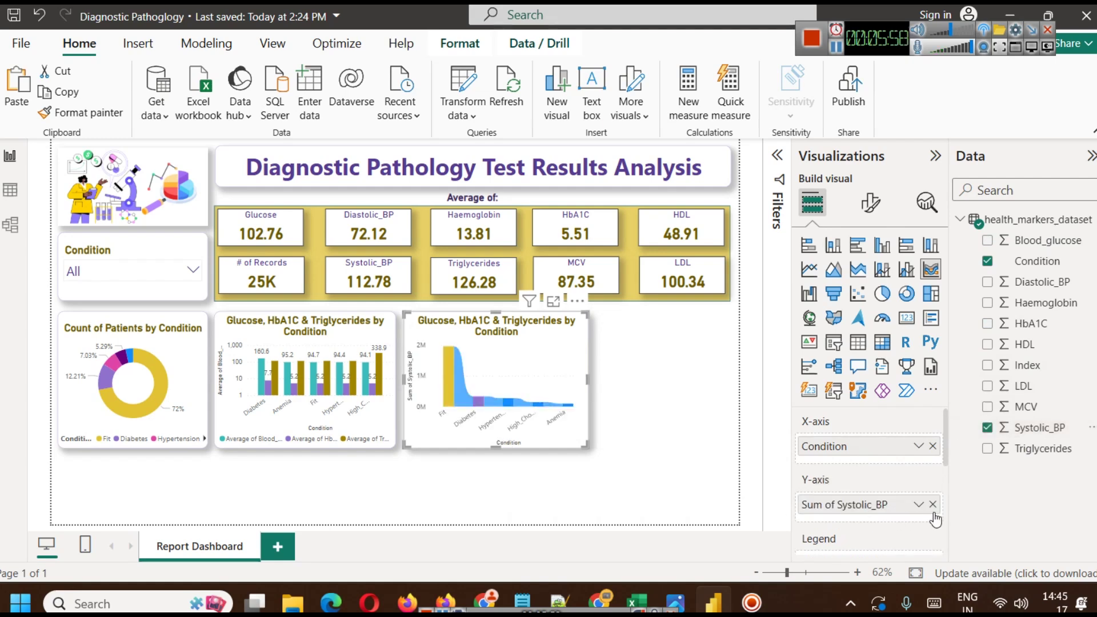
drag(1025, 285, 862, 522)
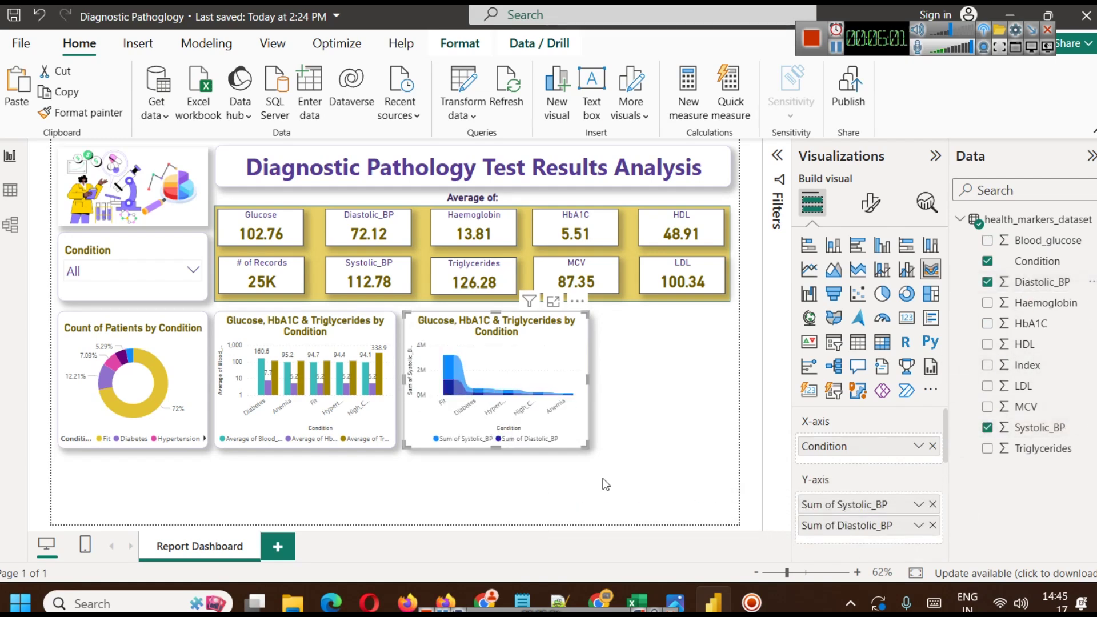
click(550, 318)
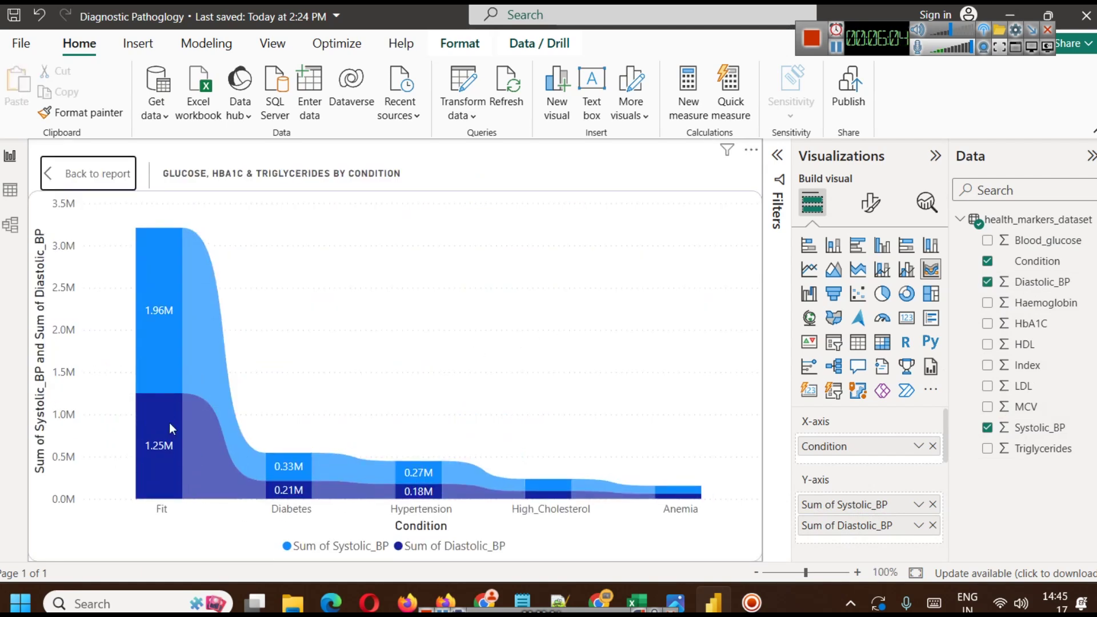
click(76, 187)
Step: Change the aggregation of both Systolic_BP and Diastolic_BP in the ribbon chart to Average
click(918, 504)
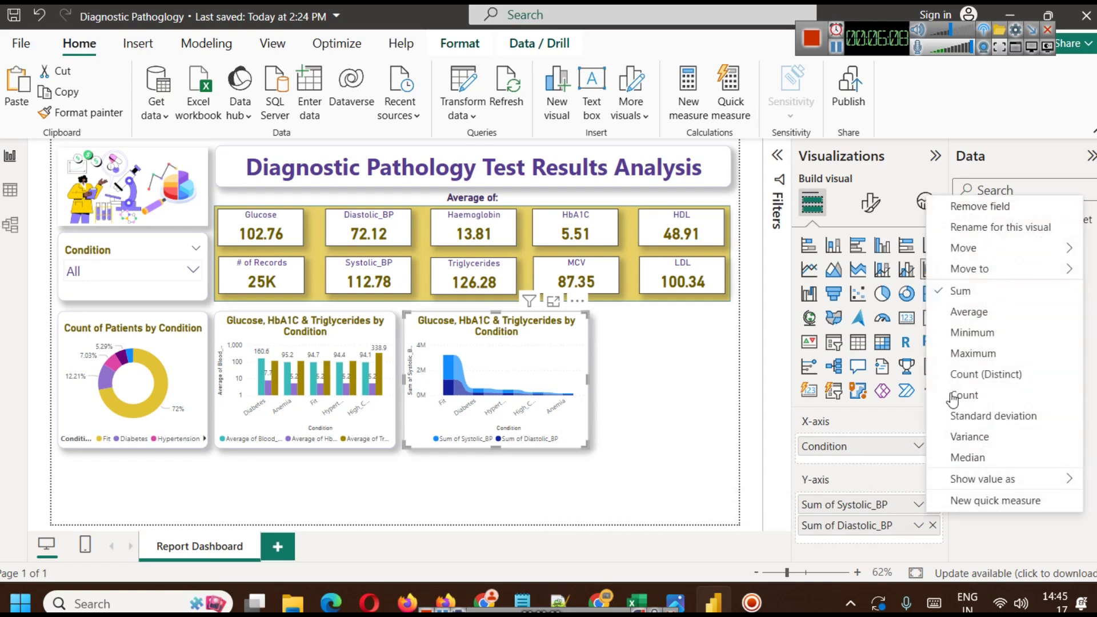
click(968, 312)
click(918, 525)
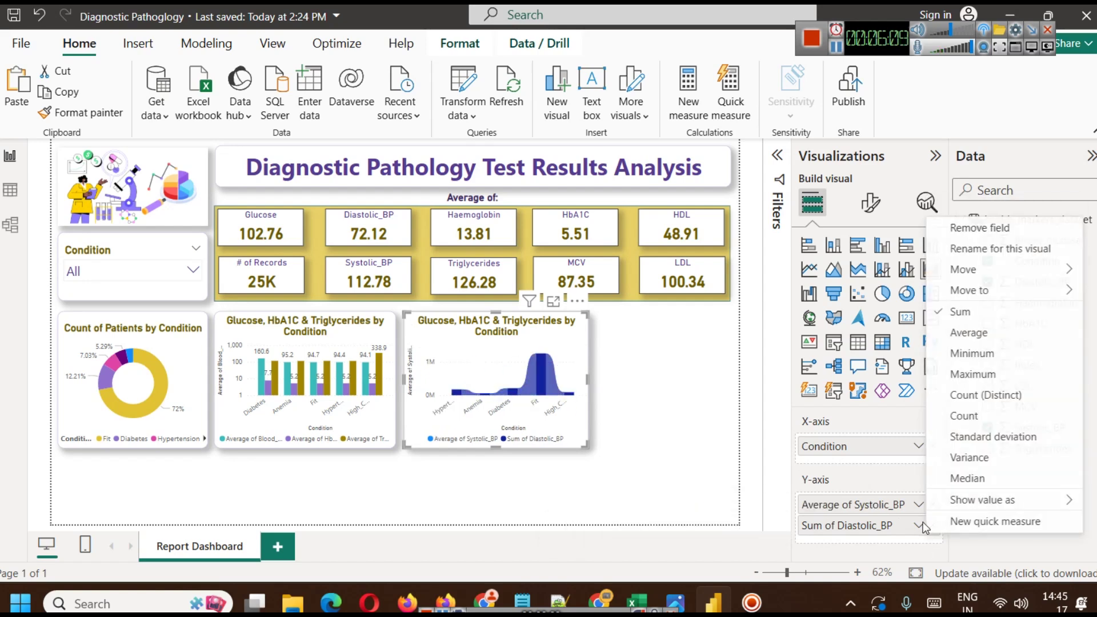
click(969, 333)
Step: Review the average blood pressure ribbons by condition in focus mode, and retitle the chart "Avg BP Level by Condition"
click(558, 300)
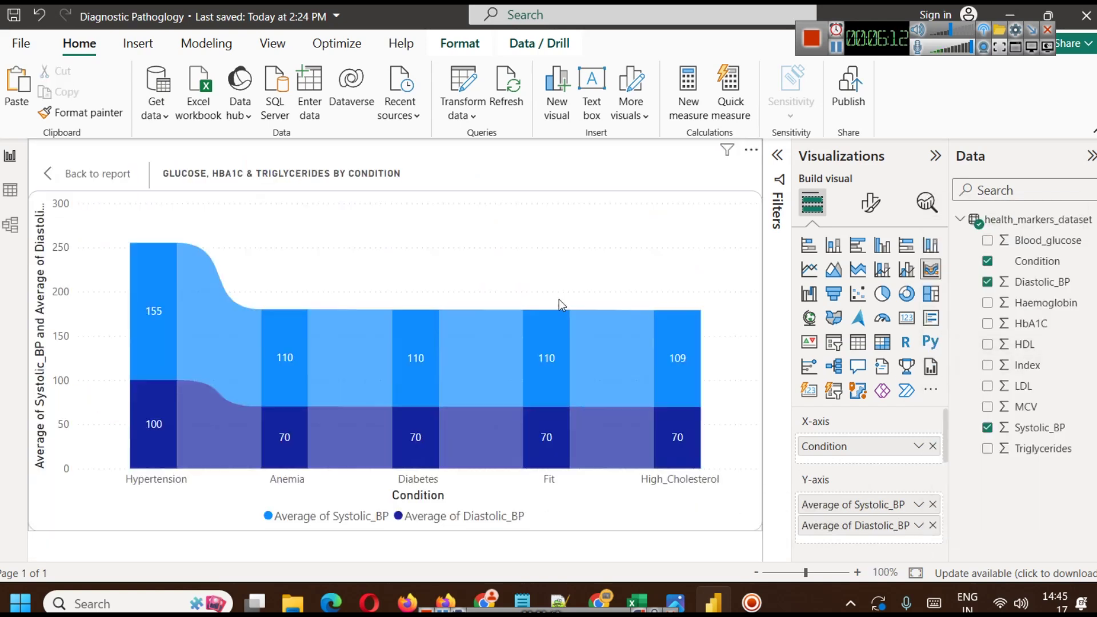
mouse_move(153, 367)
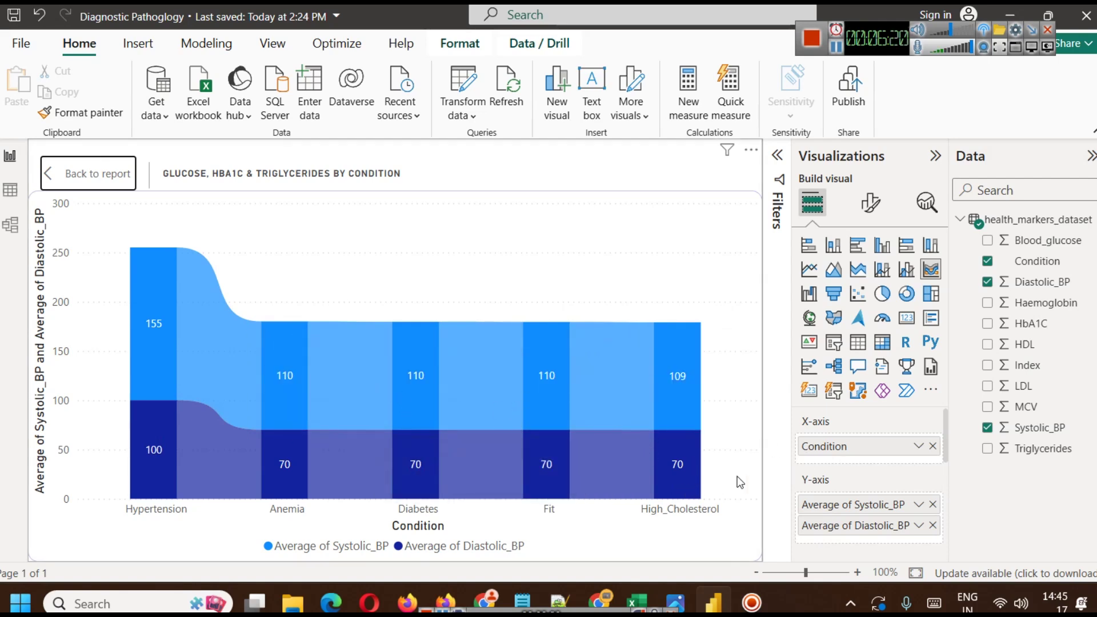
click(63, 173)
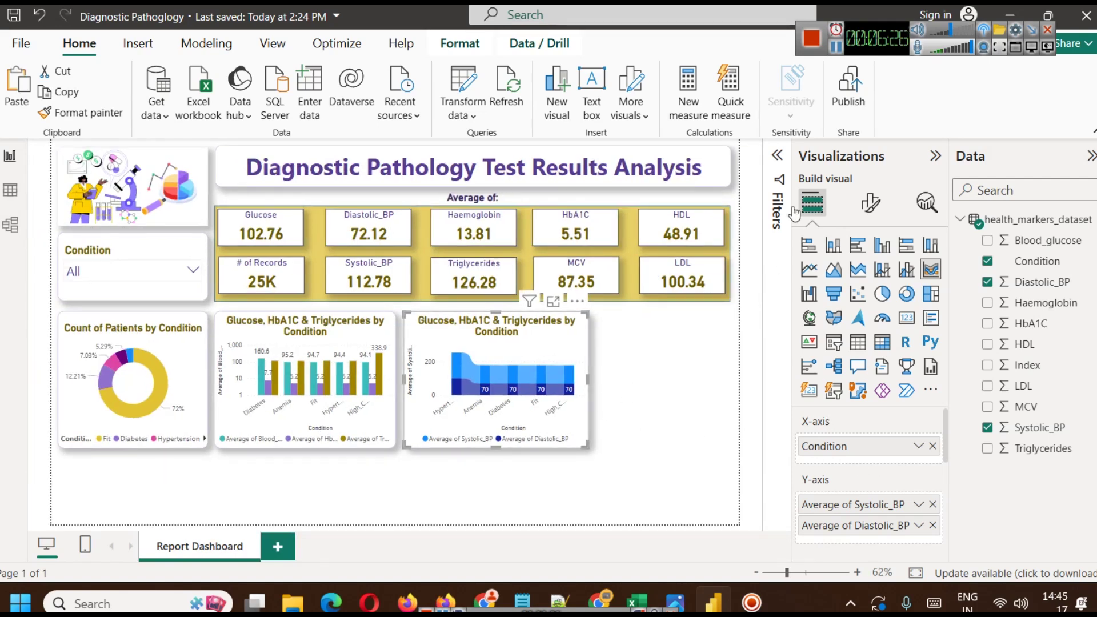
click(839, 48)
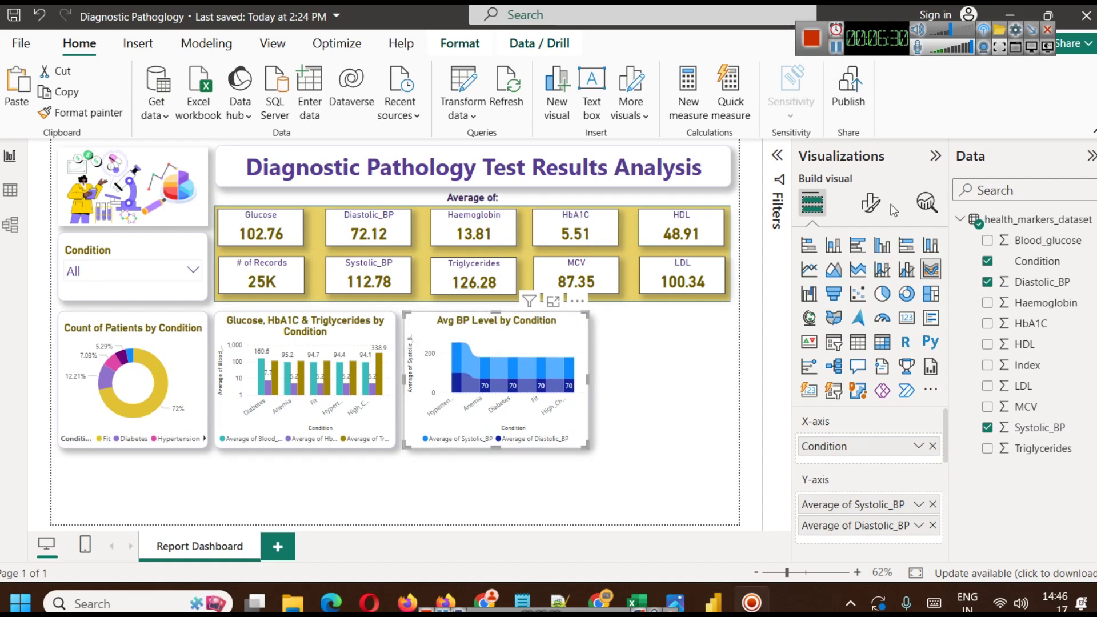
Step: Check the ribbon formatting options of the Average of Systolic_BP series in the Avg BP Level by Condition chart
click(873, 202)
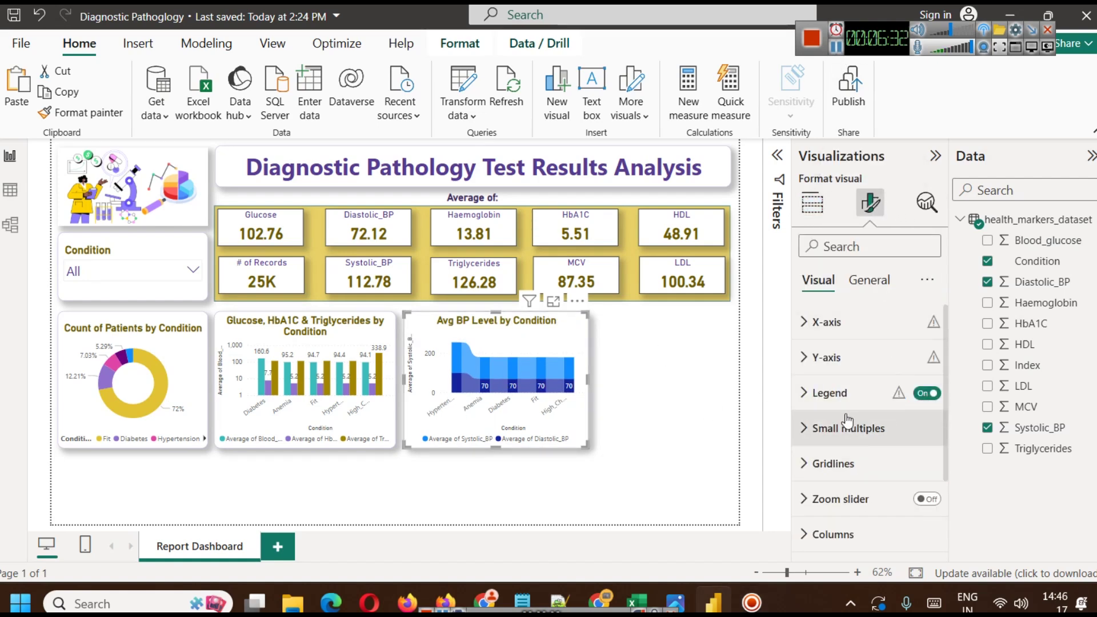
scroll(880, 428, down, 3)
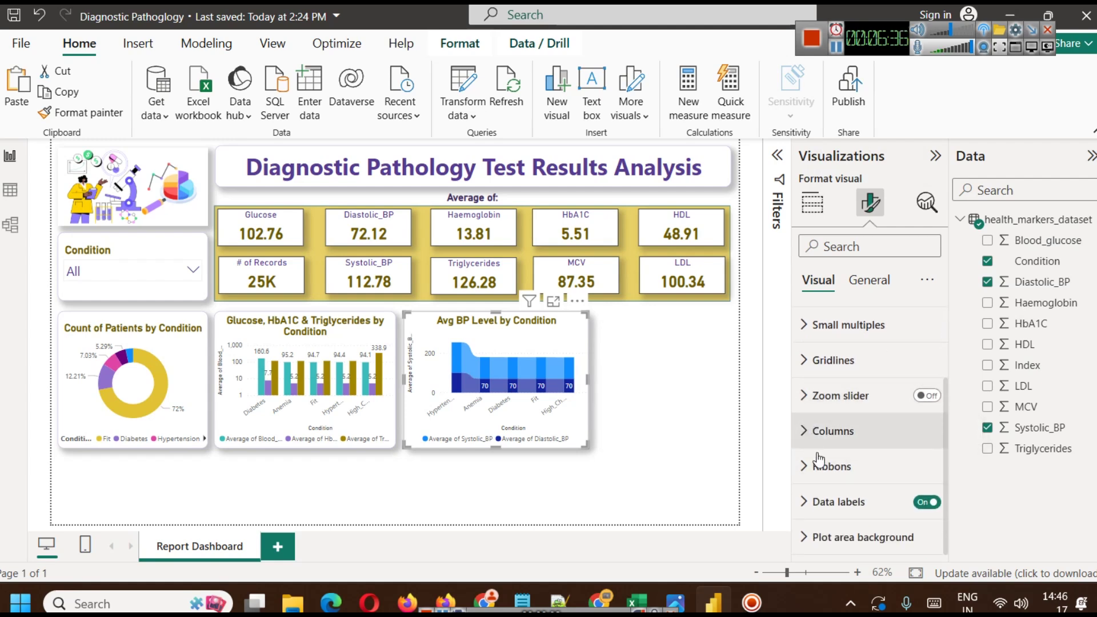
click(832, 466)
scroll(832, 434, down, 1)
click(835, 379)
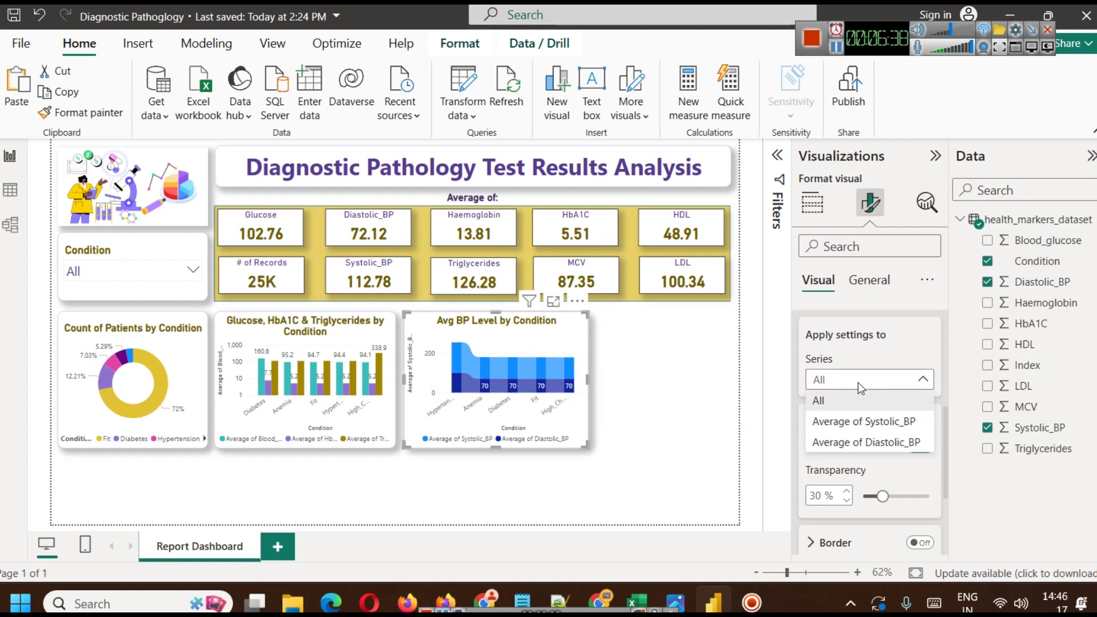
click(860, 422)
scroll(871, 437, down, 2)
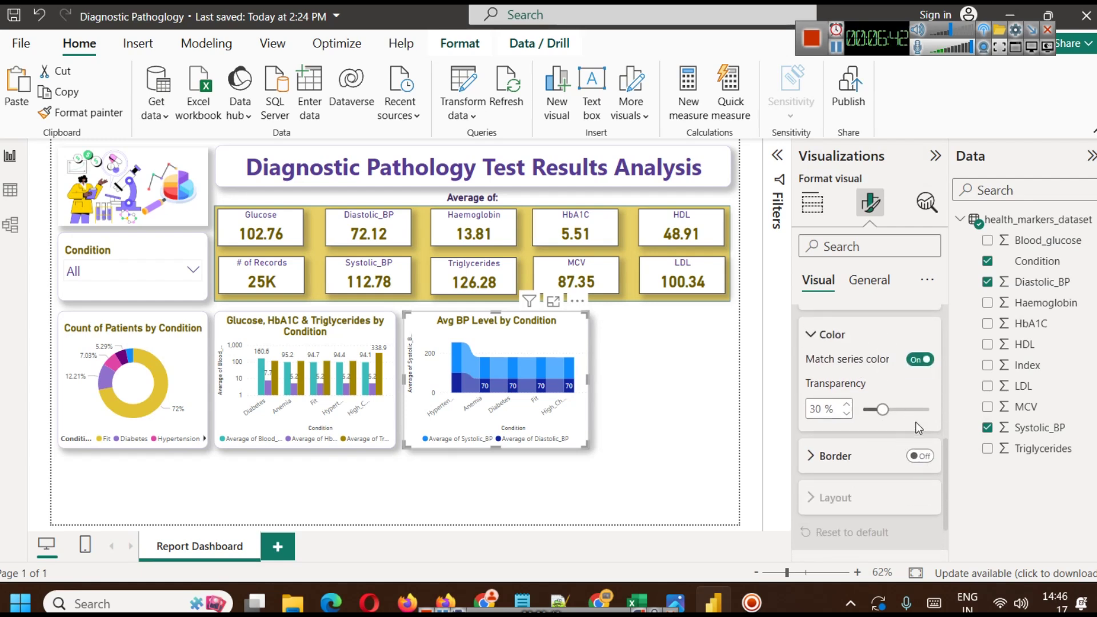
scroll(859, 422, down, 1)
scroll(858, 430, up, 3)
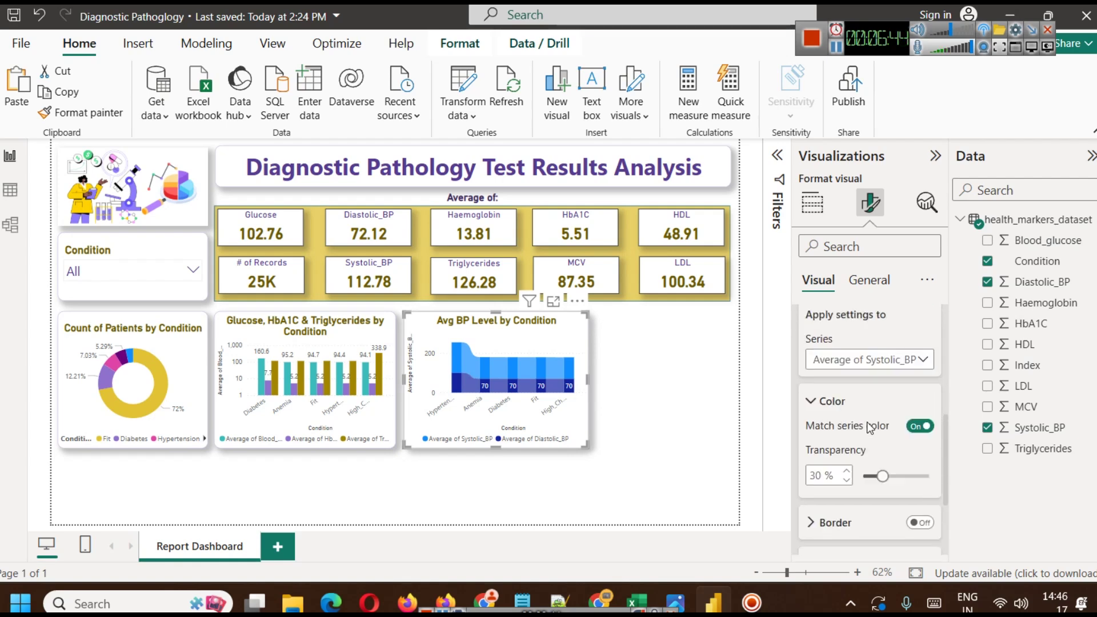
scroll(863, 392, up, 3)
Step: Set the column color of the Average of Systolic_BP series in the ribbon chart to the recently used teal
click(817, 451)
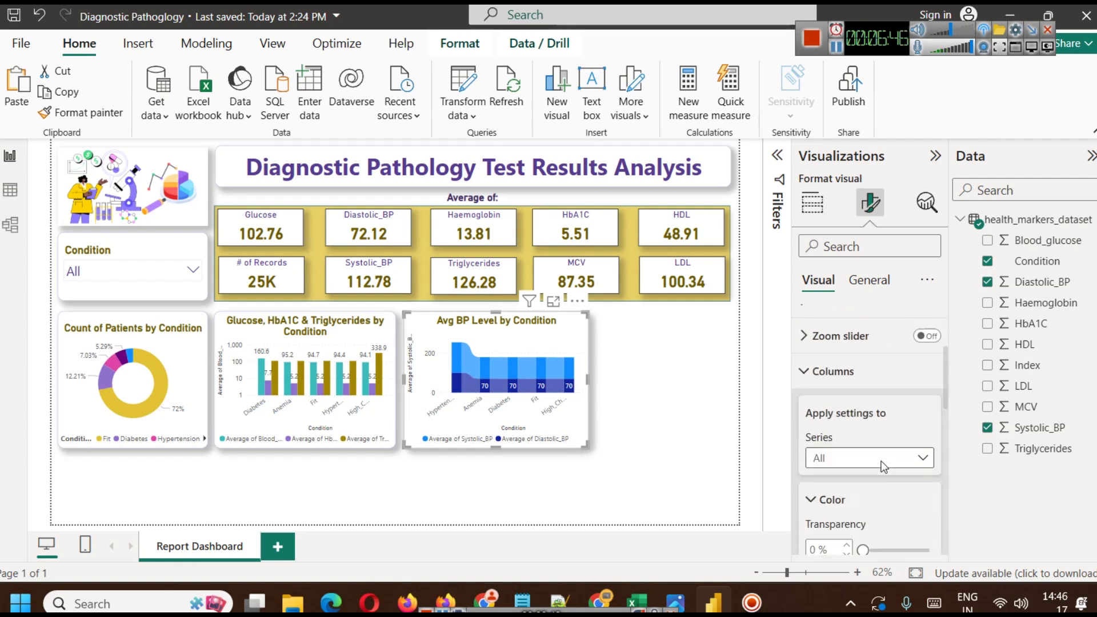
scroll(853, 372, down, 2)
click(854, 370)
click(862, 409)
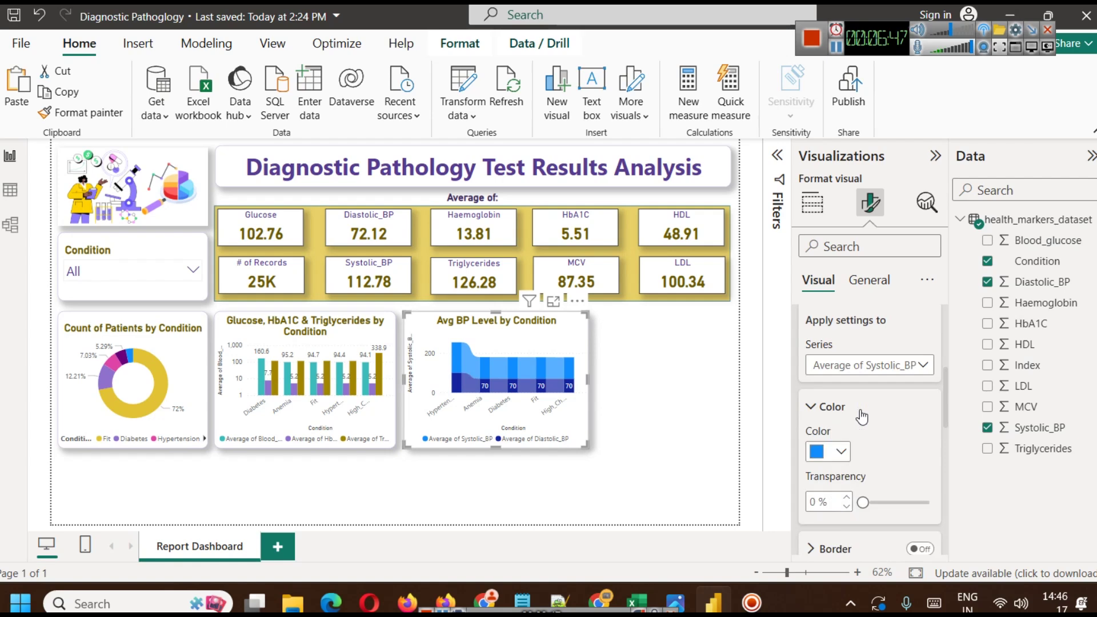
click(844, 452)
click(828, 375)
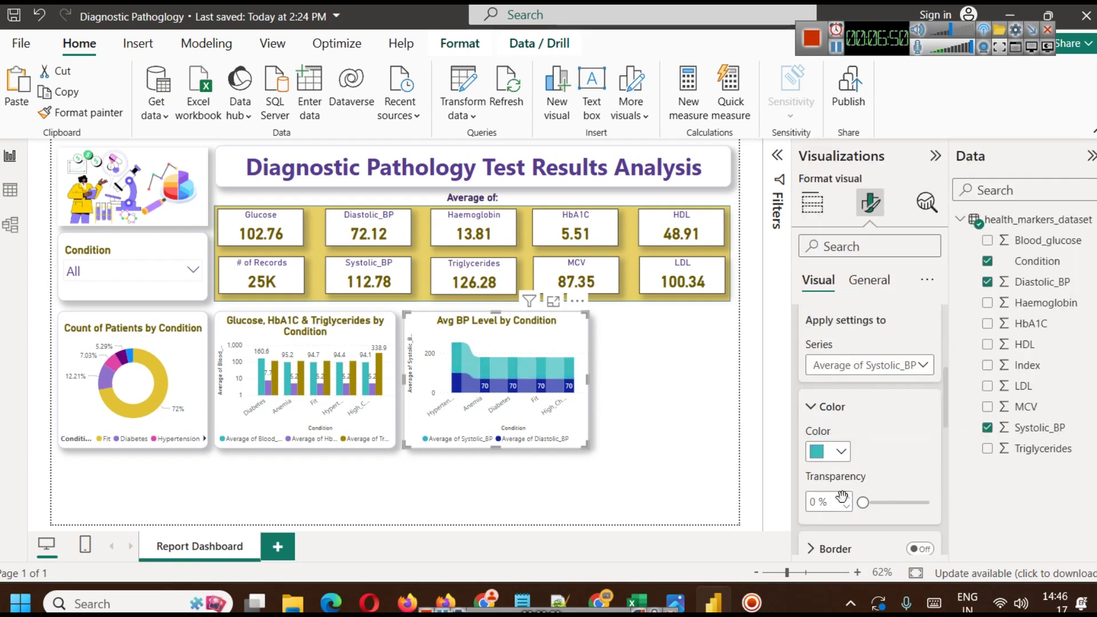
Step: Set the column color of the Average of Diastolic_BP series to dark gold, and delete any stray Q&A visual added beside the chart
click(866, 366)
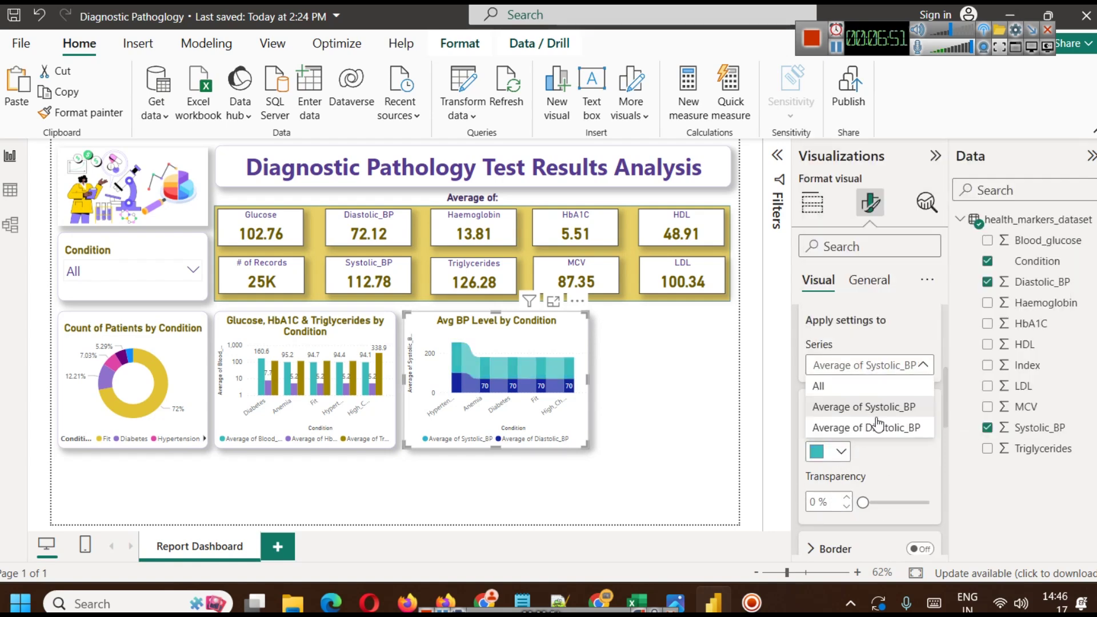
click(846, 427)
click(835, 456)
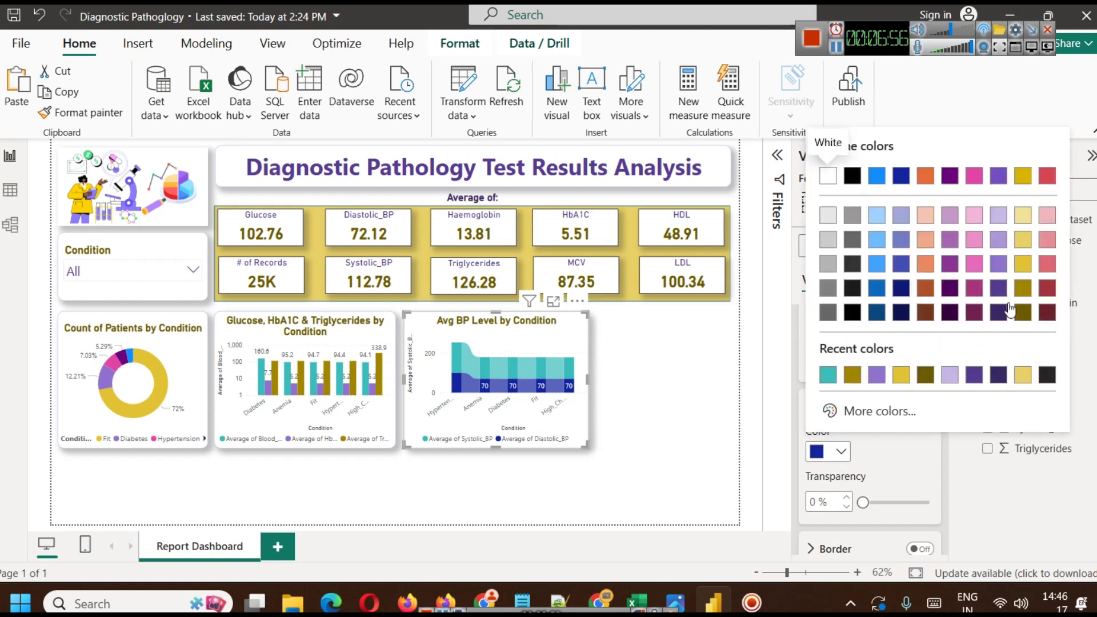
click(1022, 288)
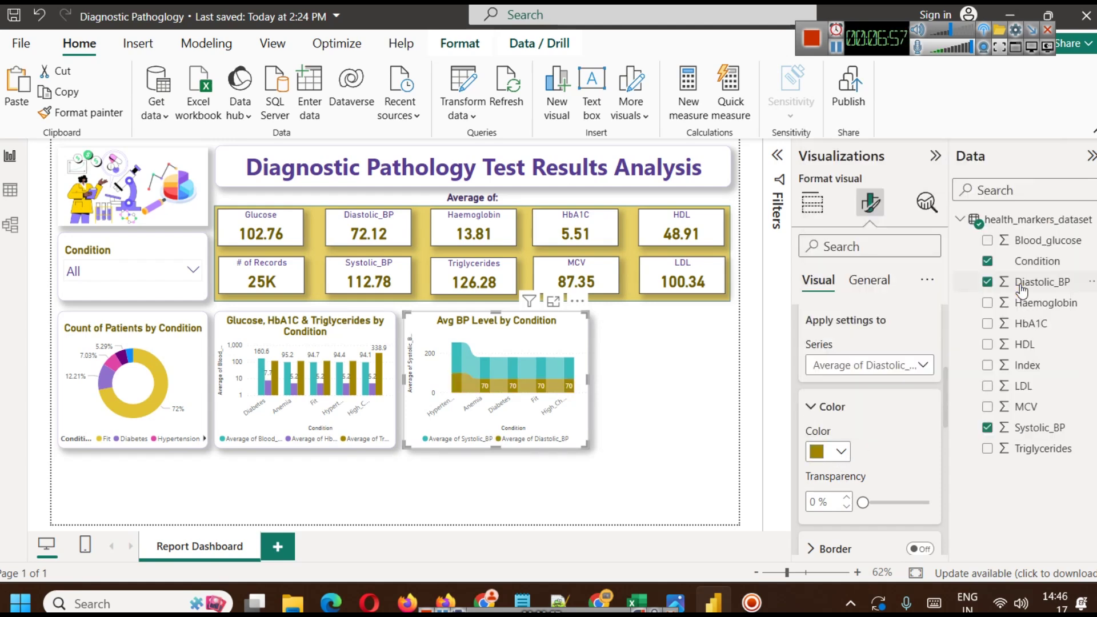
double_click(667, 365)
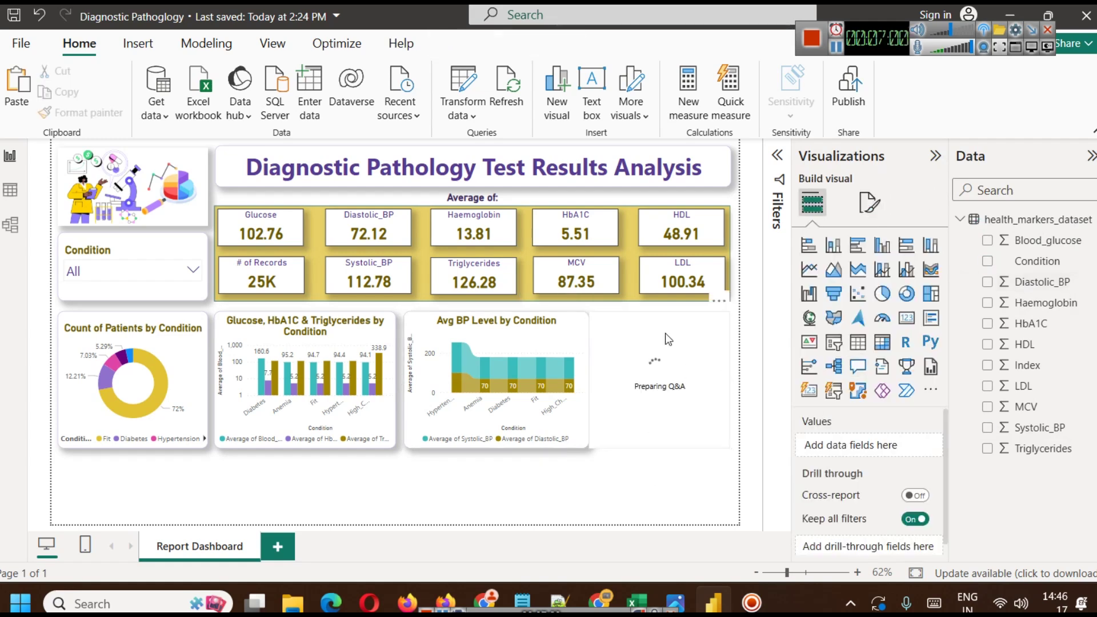
key(Delete)
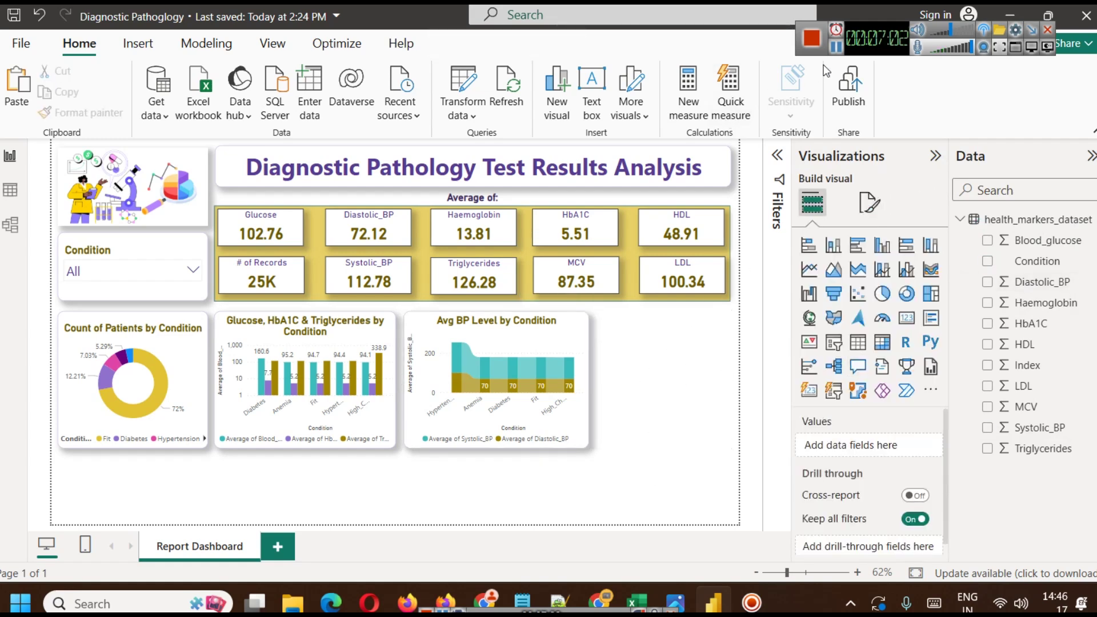
Step: Turn off the Y-axis values and the Y-axis title of the Avg BP Level by Condition chart
click(499, 347)
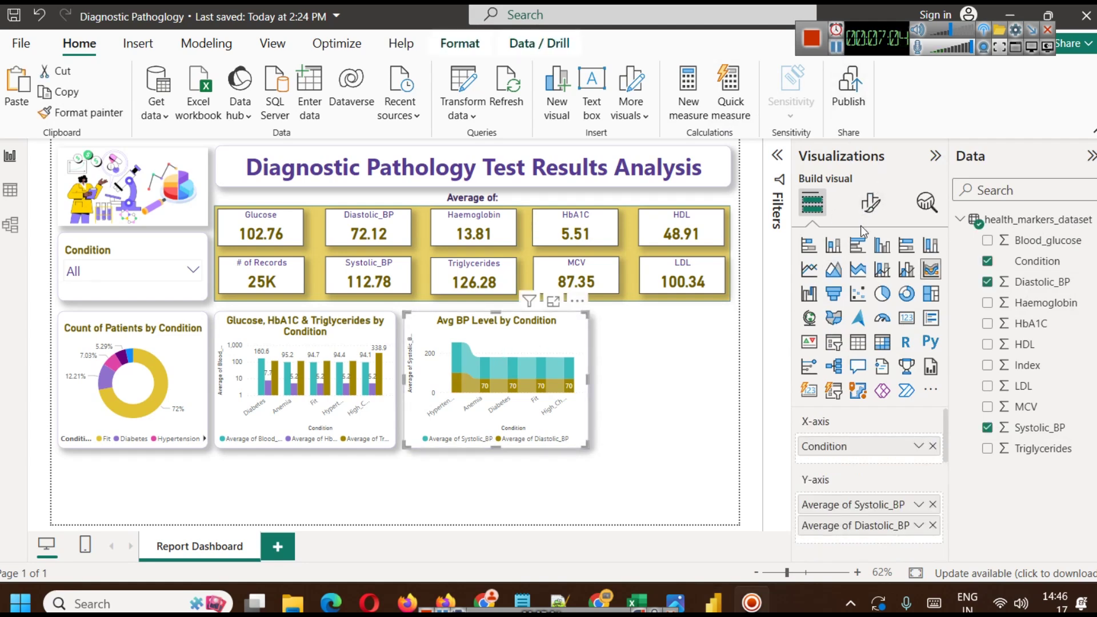
click(871, 203)
click(834, 358)
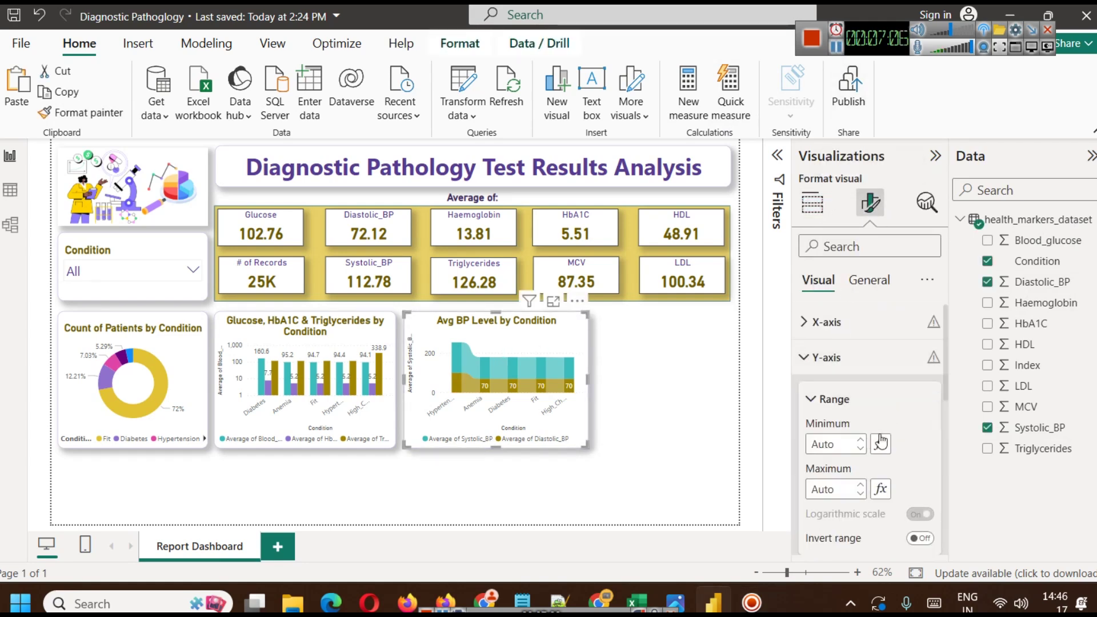
scroll(880, 432, down, 2)
click(920, 493)
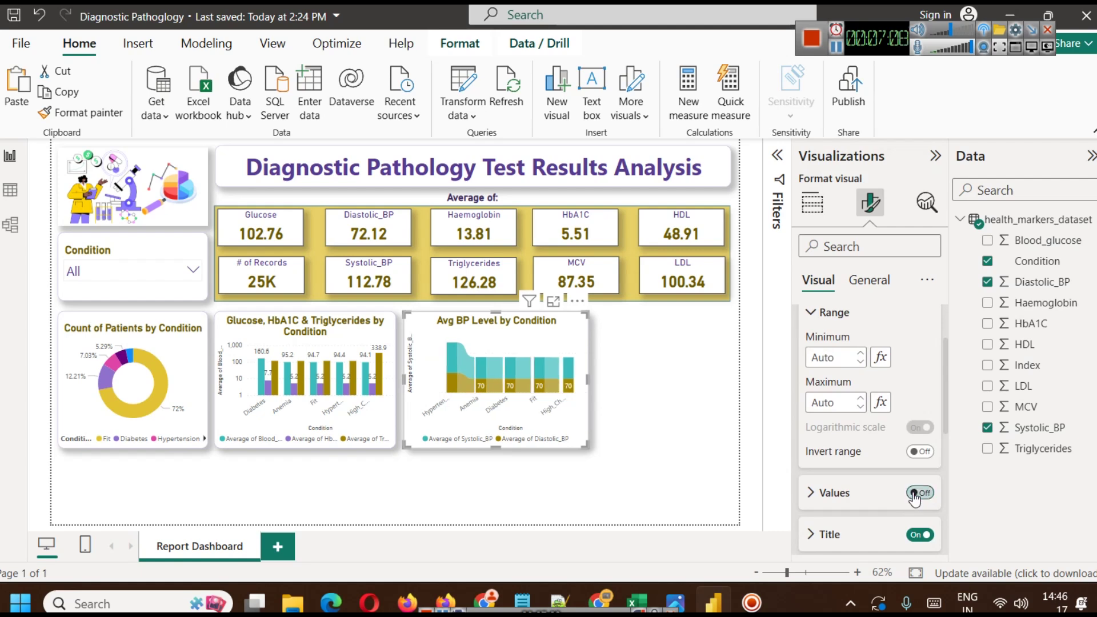
click(918, 535)
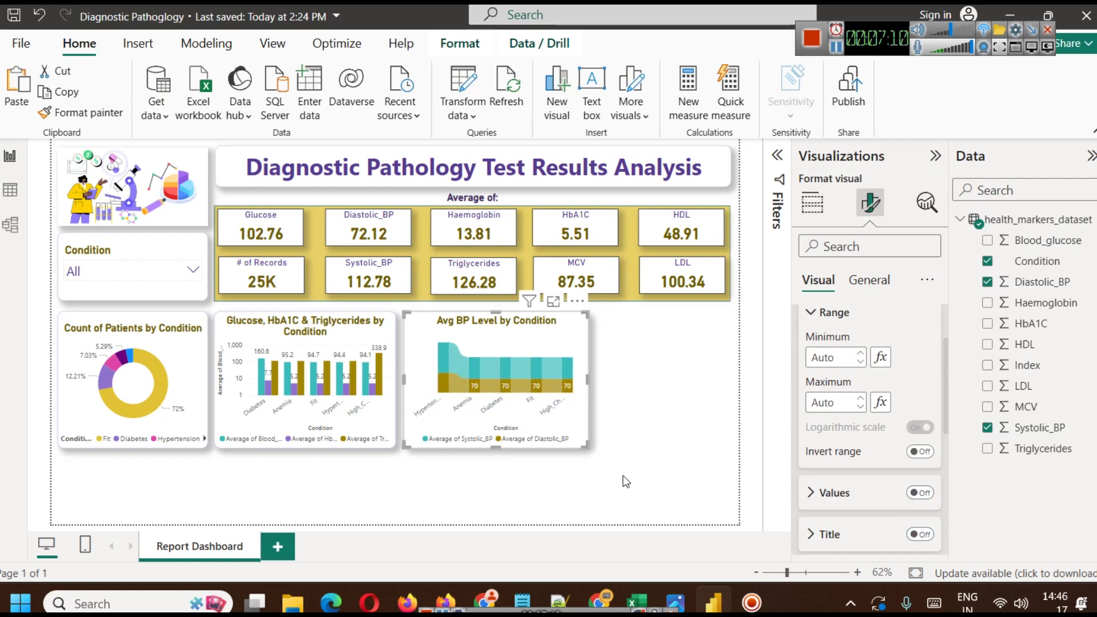
click(503, 466)
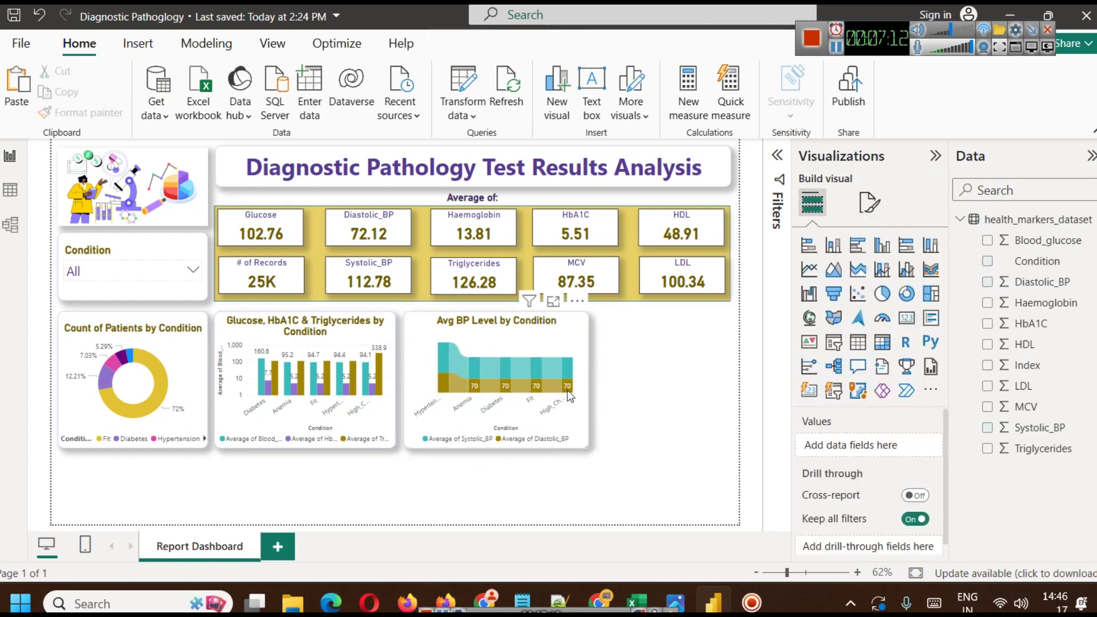
Step: Narrow the Avg BP Level by Condition ribbon chart slightly, freeing more space beside it
click(575, 372)
drag(589, 380, 563, 380)
click(593, 382)
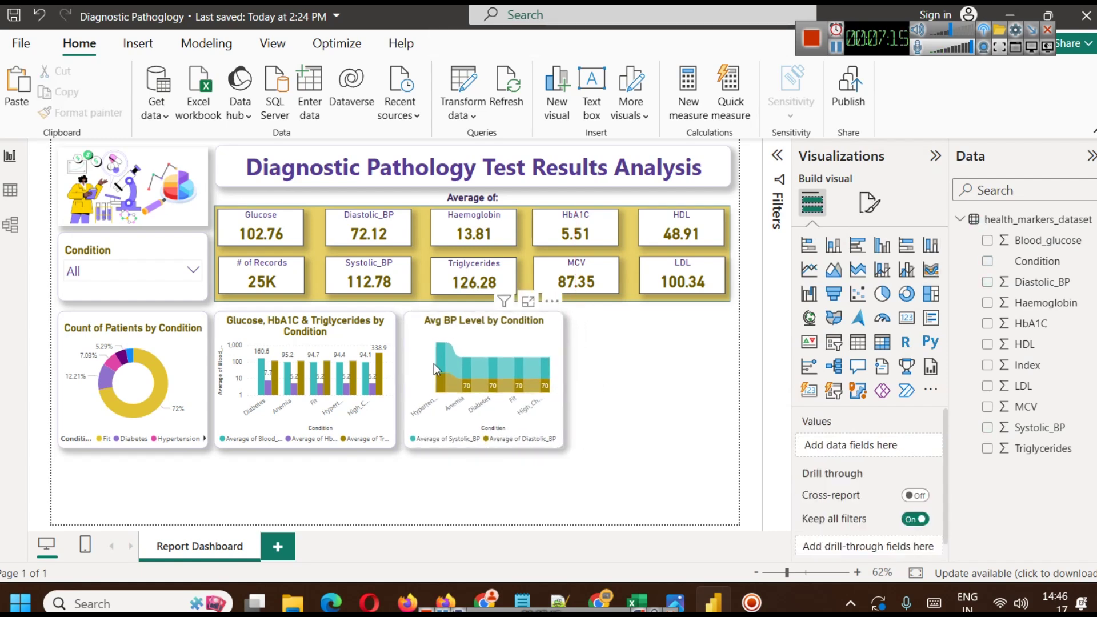
click(836, 46)
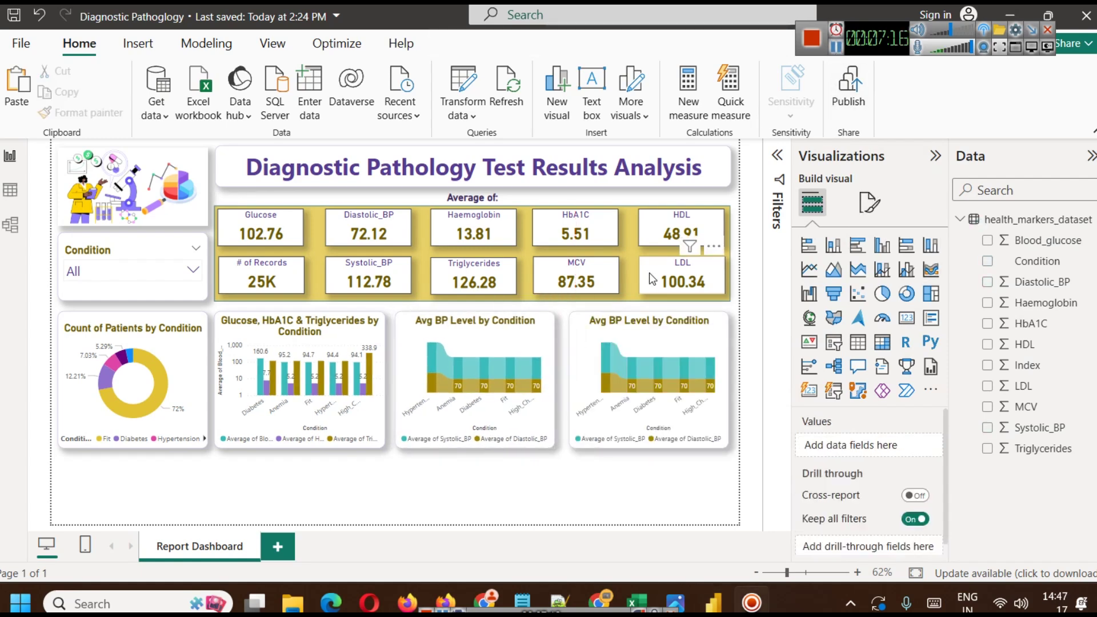
Step: Replace the average Systolic_BP and Diastolic_BP fields on the copied ribbon chart's Y-axis with LDL and HDL
click(651, 341)
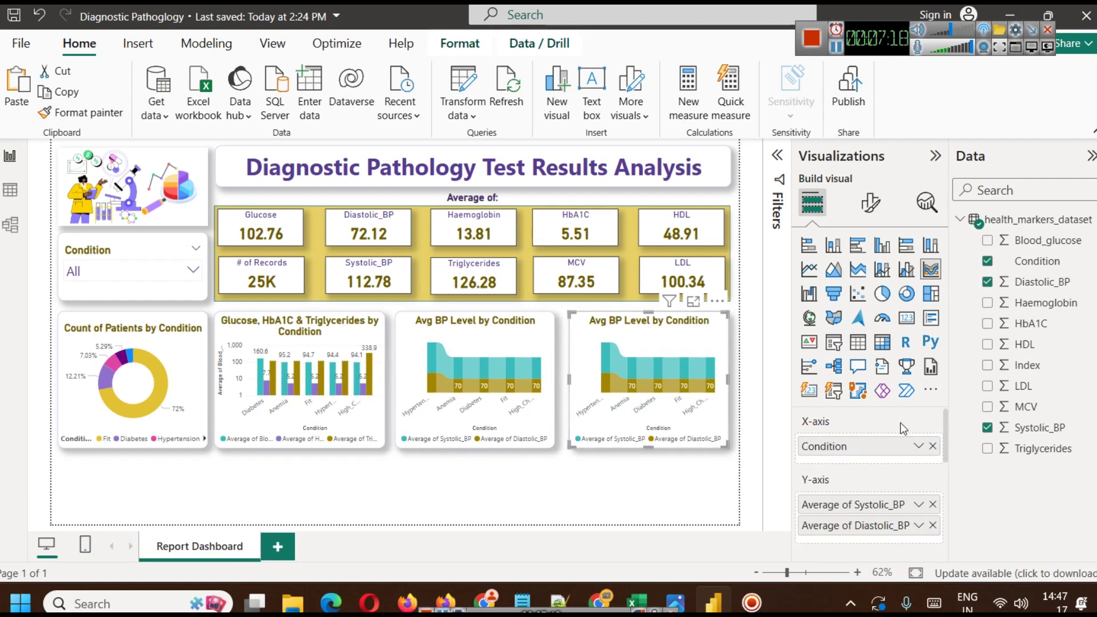
click(932, 504)
click(933, 504)
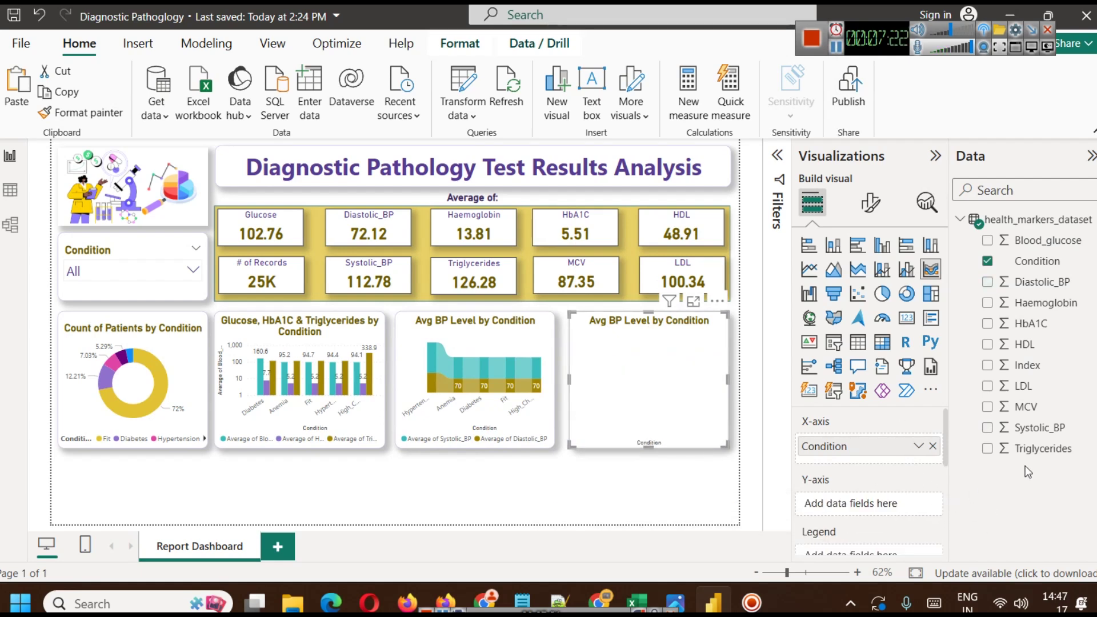
drag(1046, 386, 901, 489)
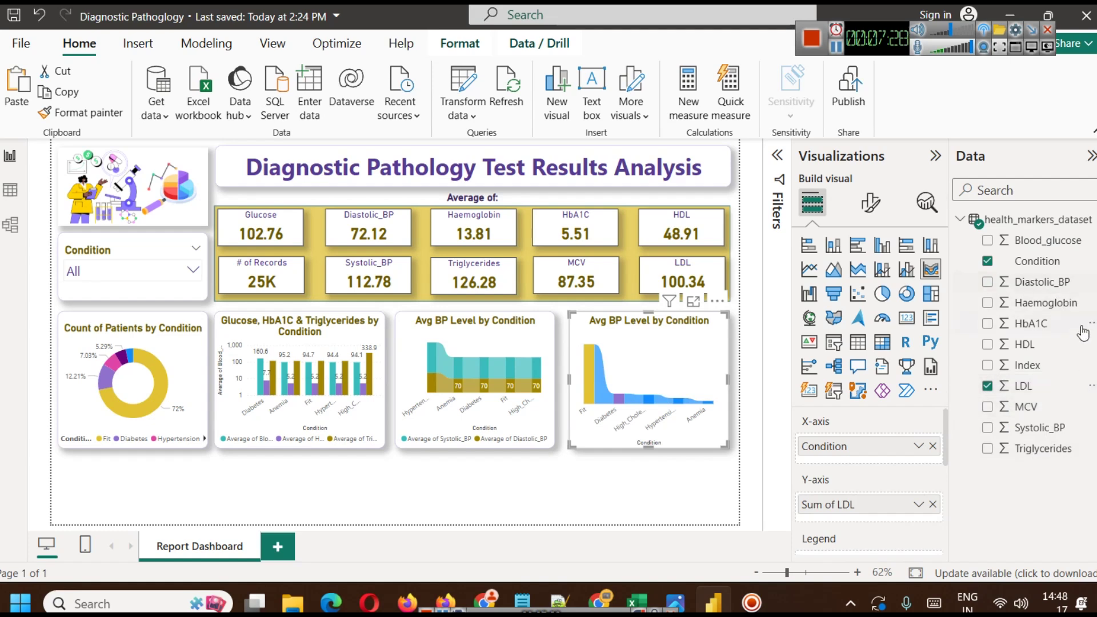
drag(1028, 346, 886, 514)
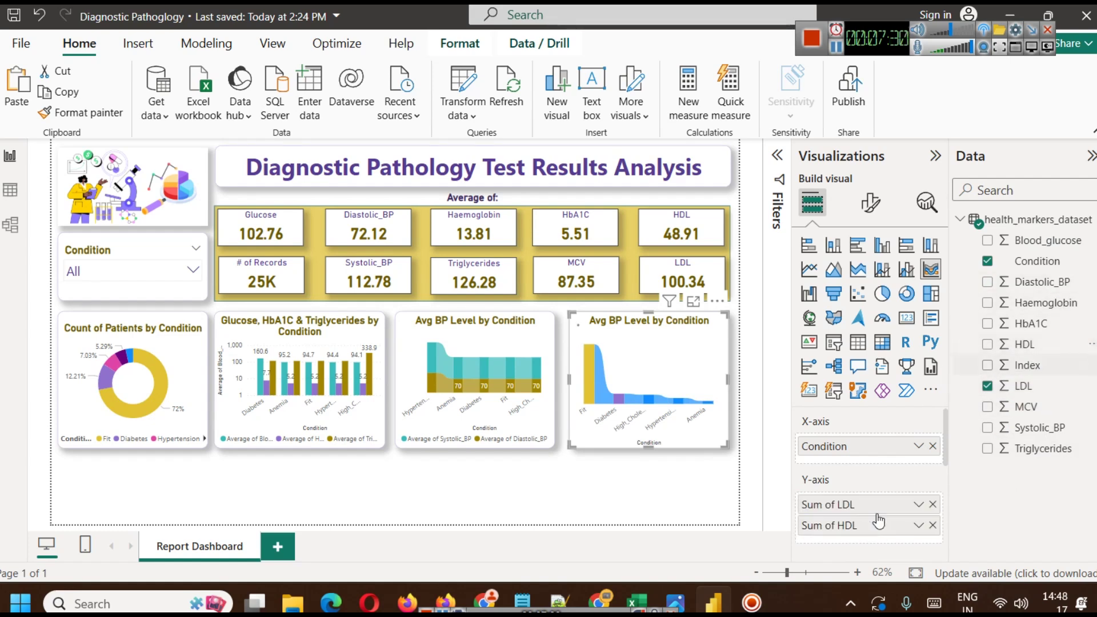
Step: Change the aggregation of LDL and HDL in the copied chart to Average, and convert it to a donut chart
click(918, 504)
click(969, 312)
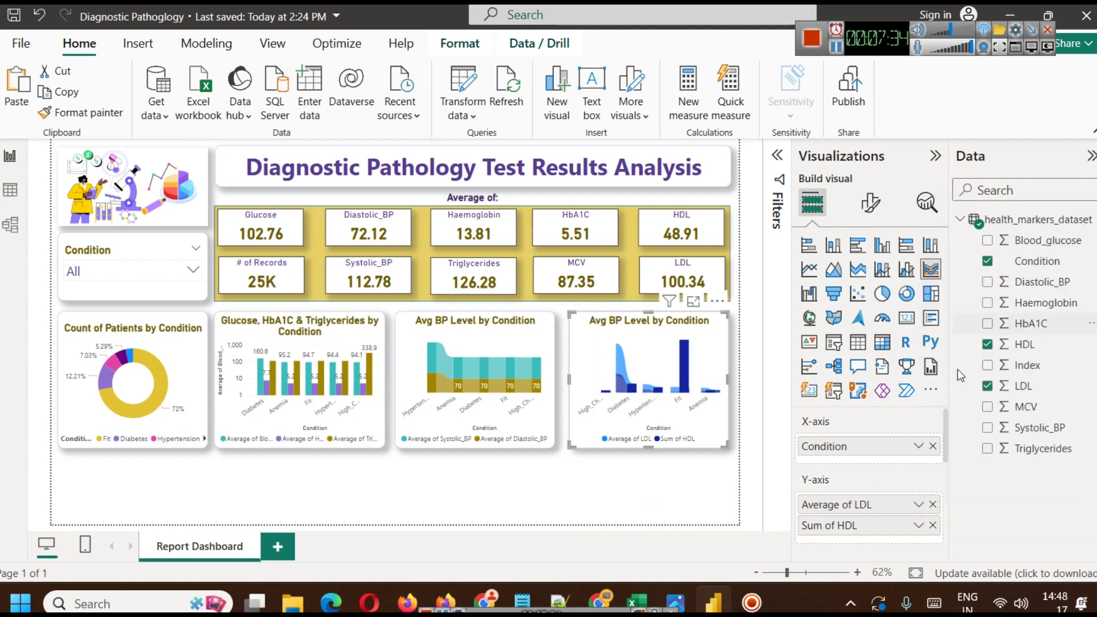
click(919, 525)
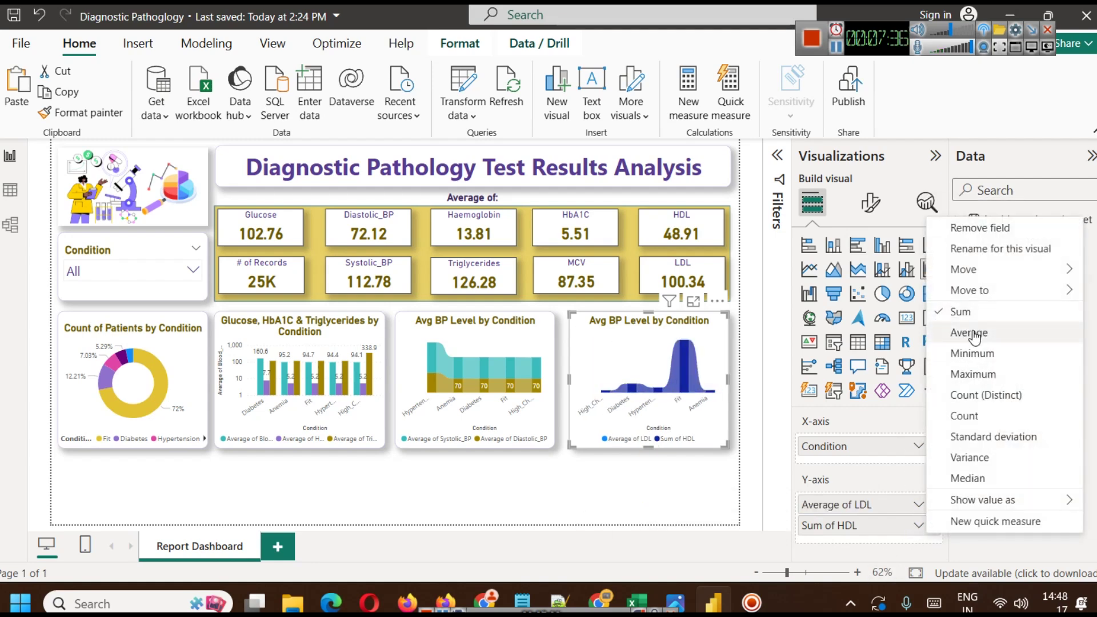
click(969, 332)
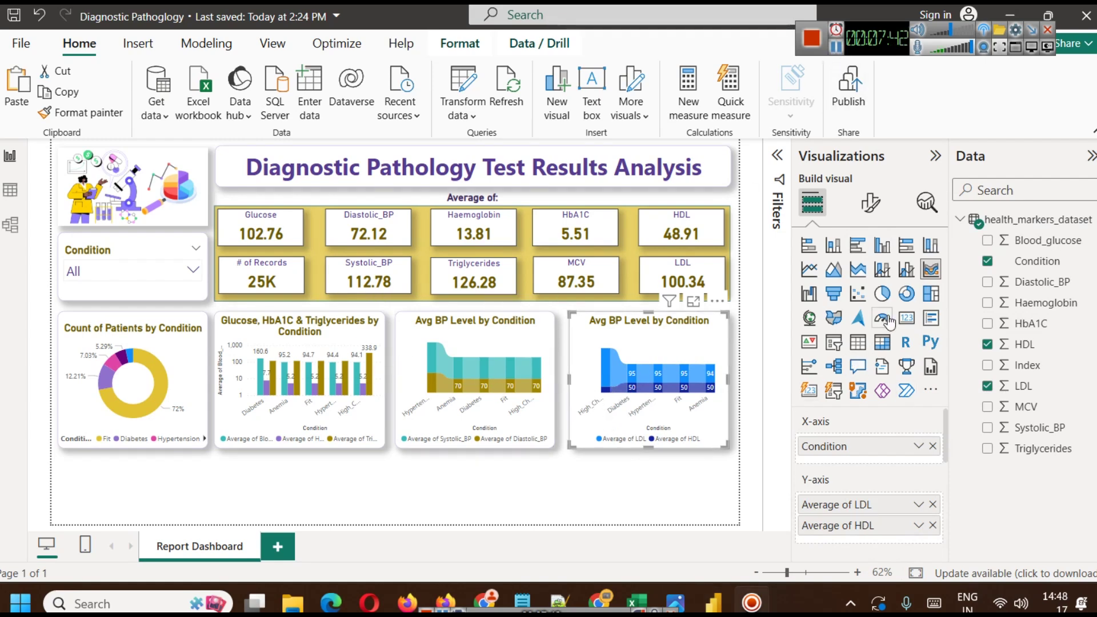
click(907, 294)
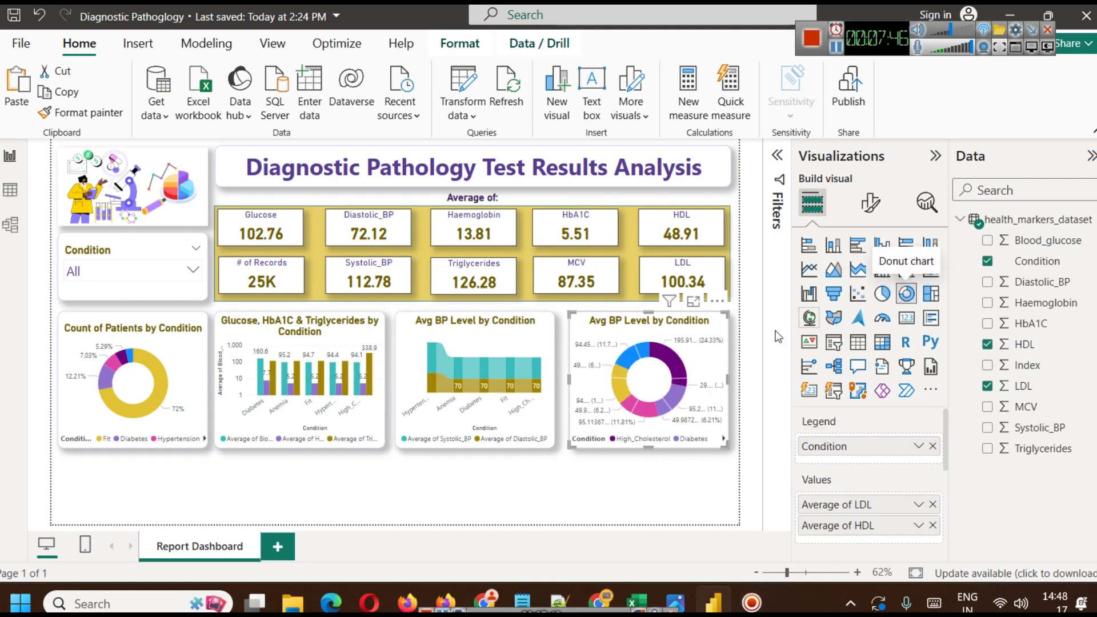
Step: Review the average LDL and HDL slices by condition in focus mode, and retitle the donut chart "Avg LDL, HDL Level by Condition"
click(694, 301)
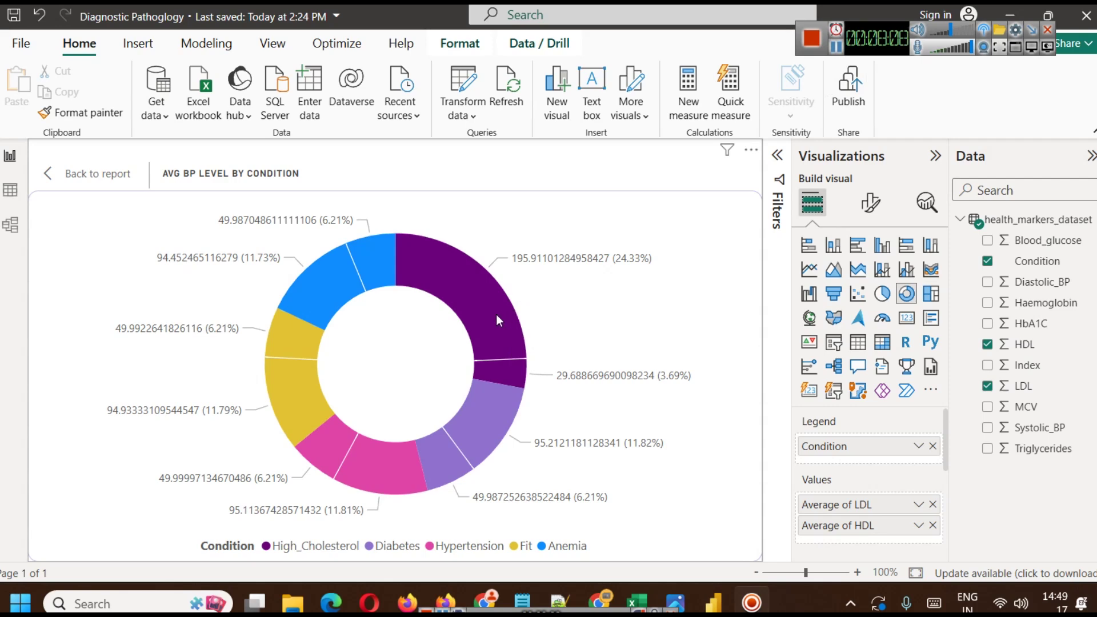
mouse_move(497, 315)
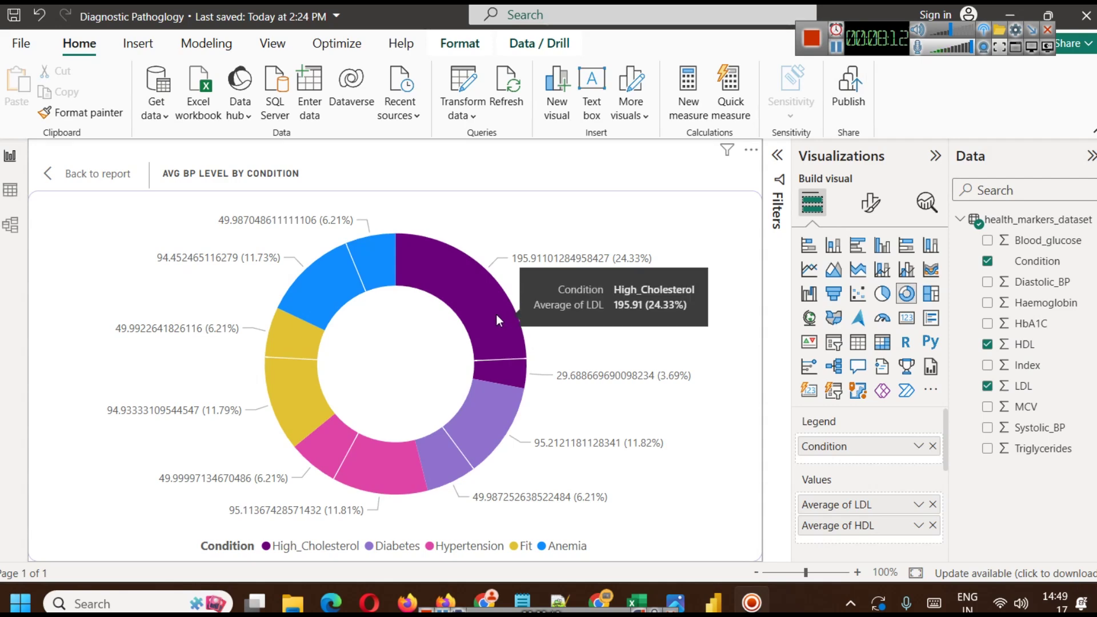
mouse_move(505, 366)
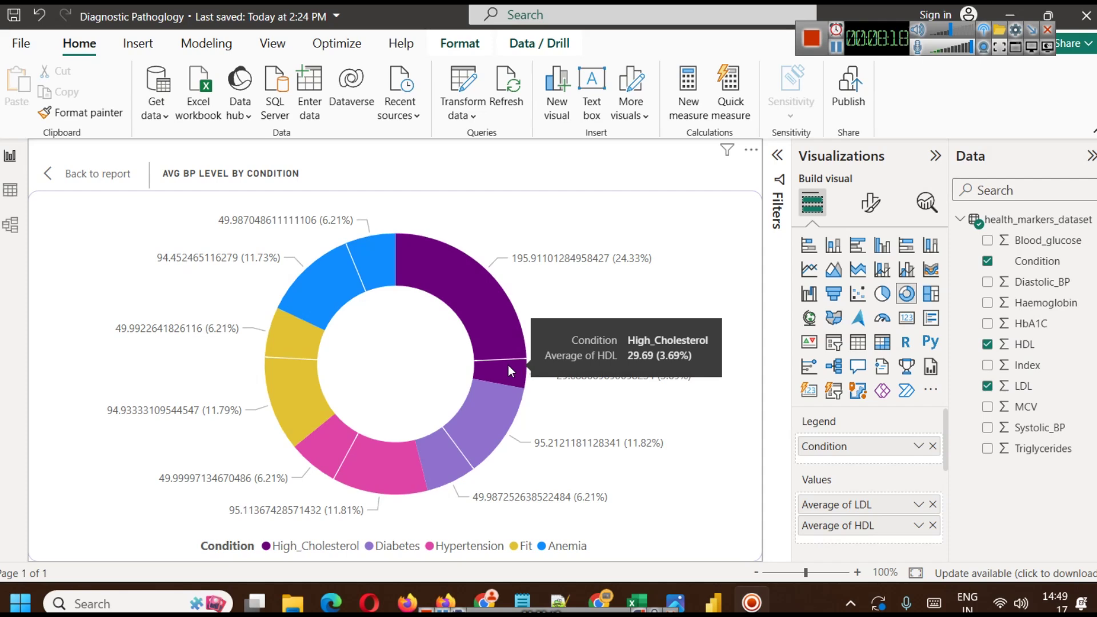
mouse_move(493, 397)
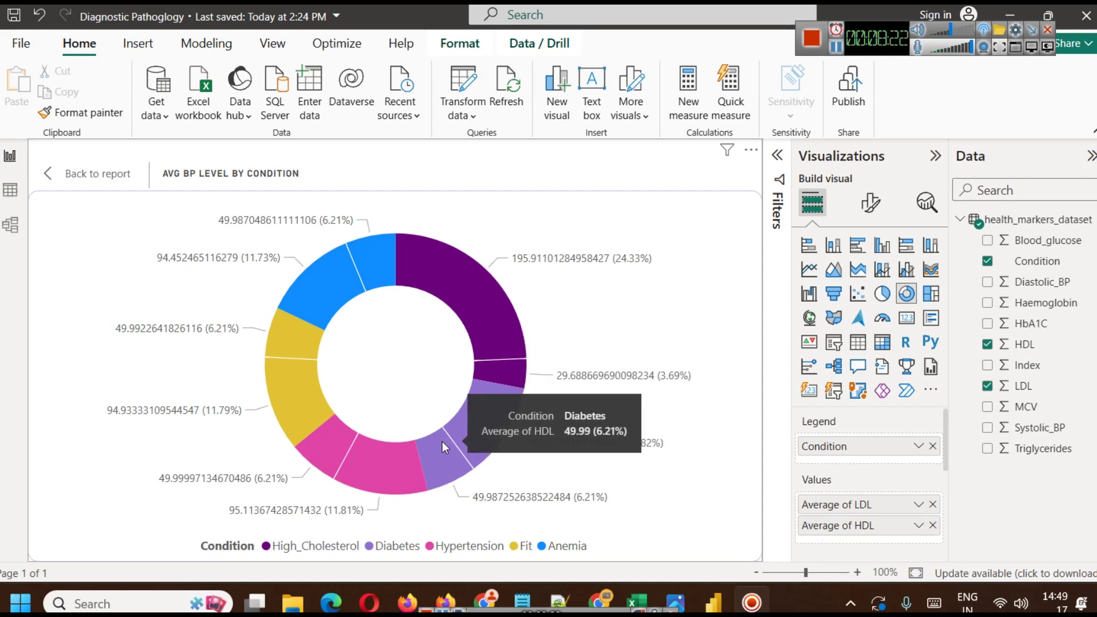
click(104, 177)
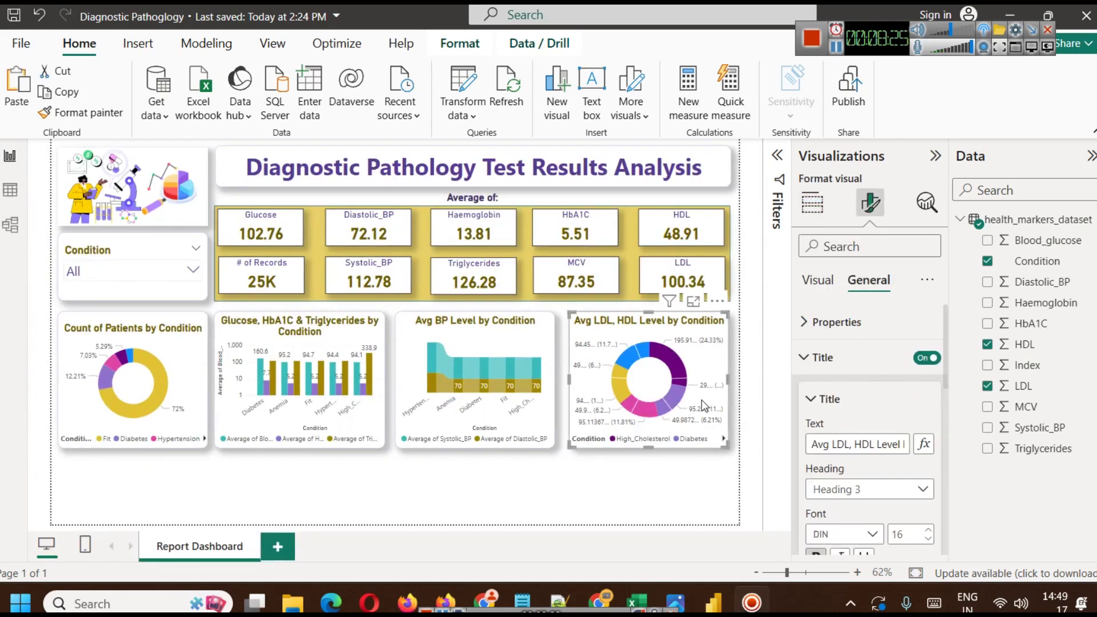
click(691, 493)
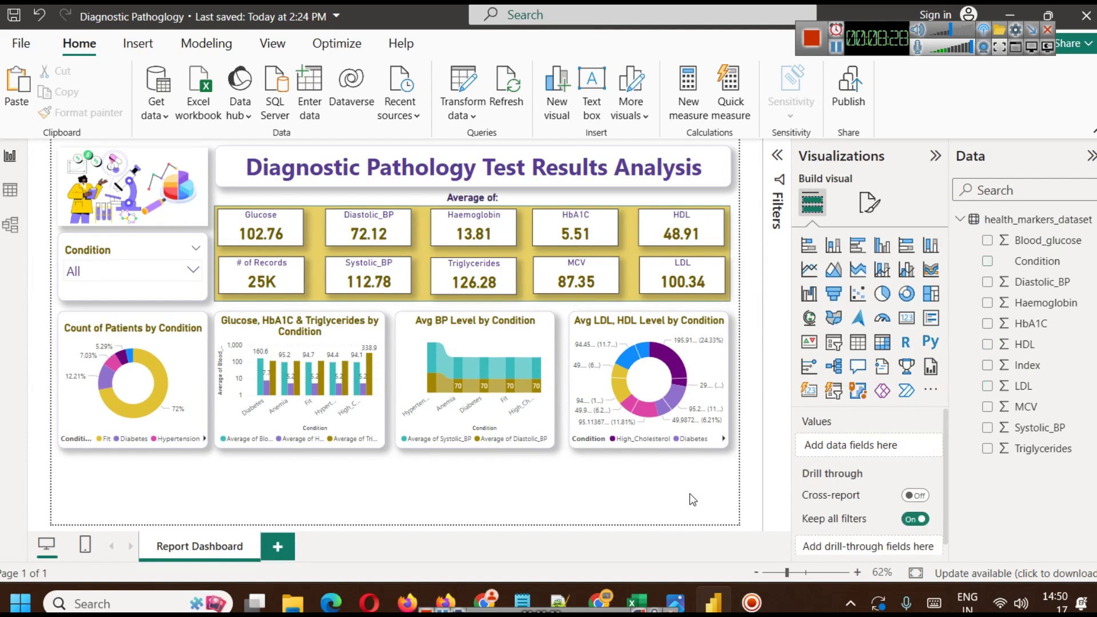
click(691, 344)
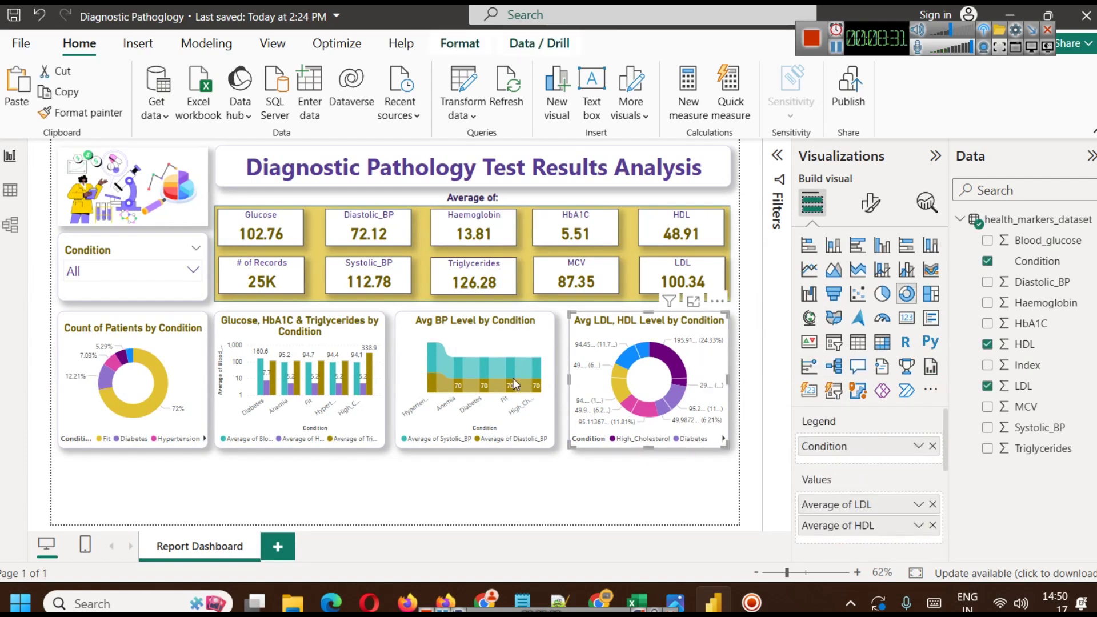
Step: Widen the Avg LDL, HDL Level by Condition donut chart slightly through its size properties
click(381, 373)
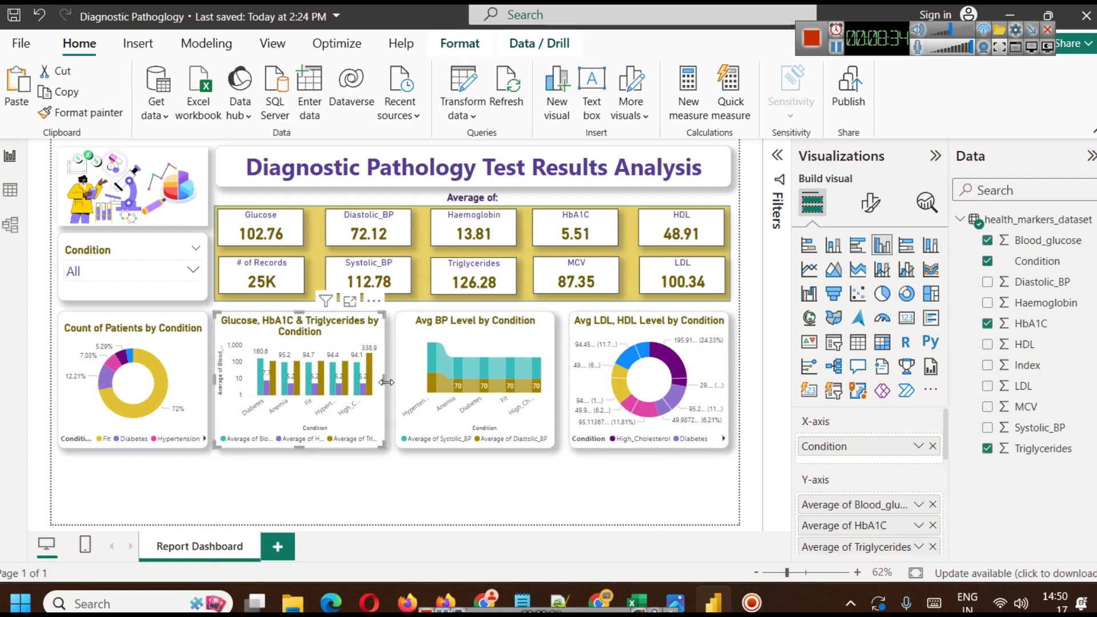
click(389, 382)
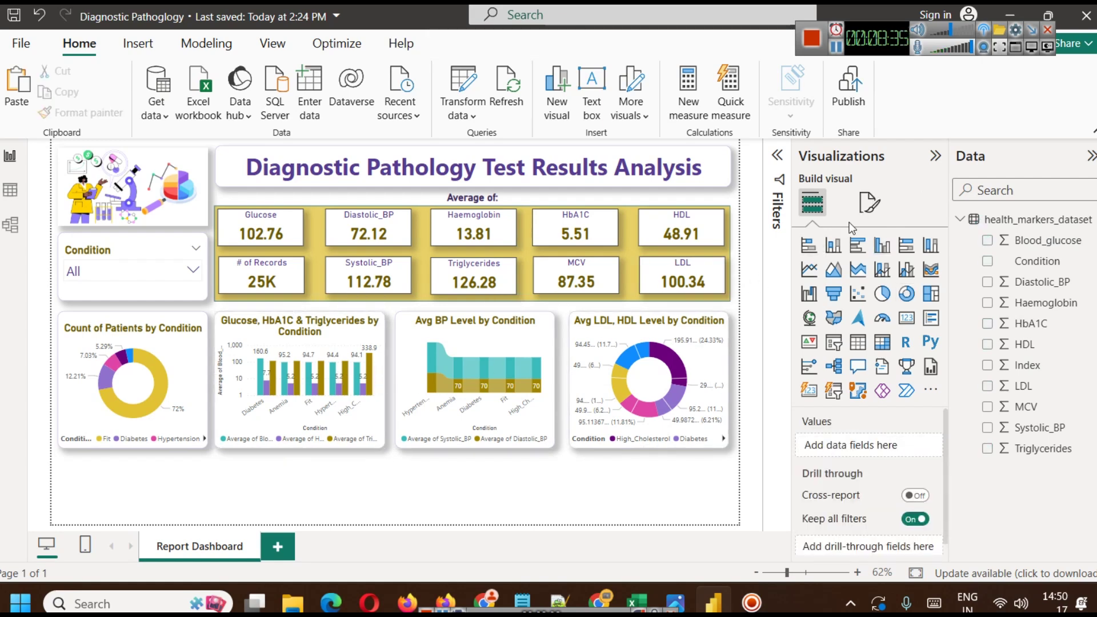
click(595, 323)
click(870, 202)
click(869, 280)
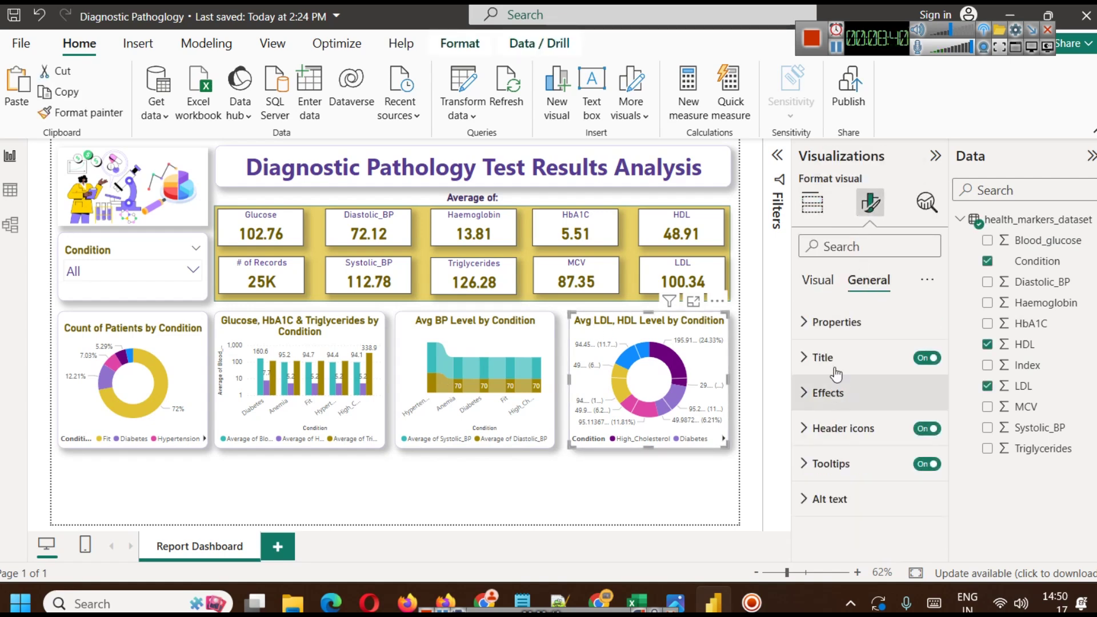
click(837, 323)
click(859, 450)
click(859, 451)
click(859, 450)
click(536, 457)
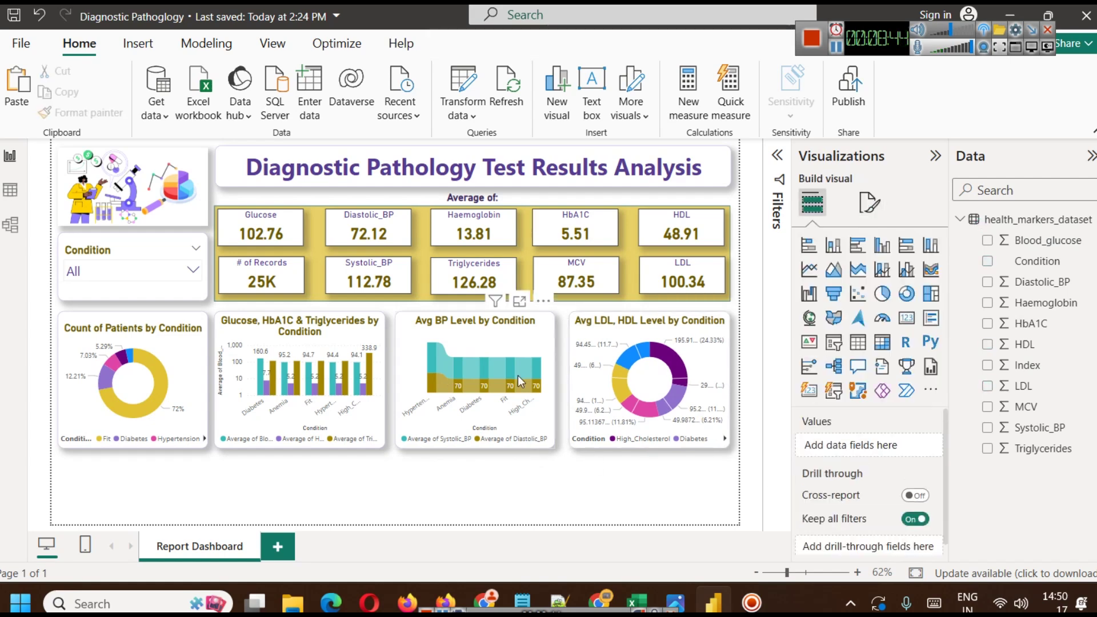
Step: Set the width of the Avg BP Level by Condition ribbon chart to 300
click(516, 338)
click(870, 202)
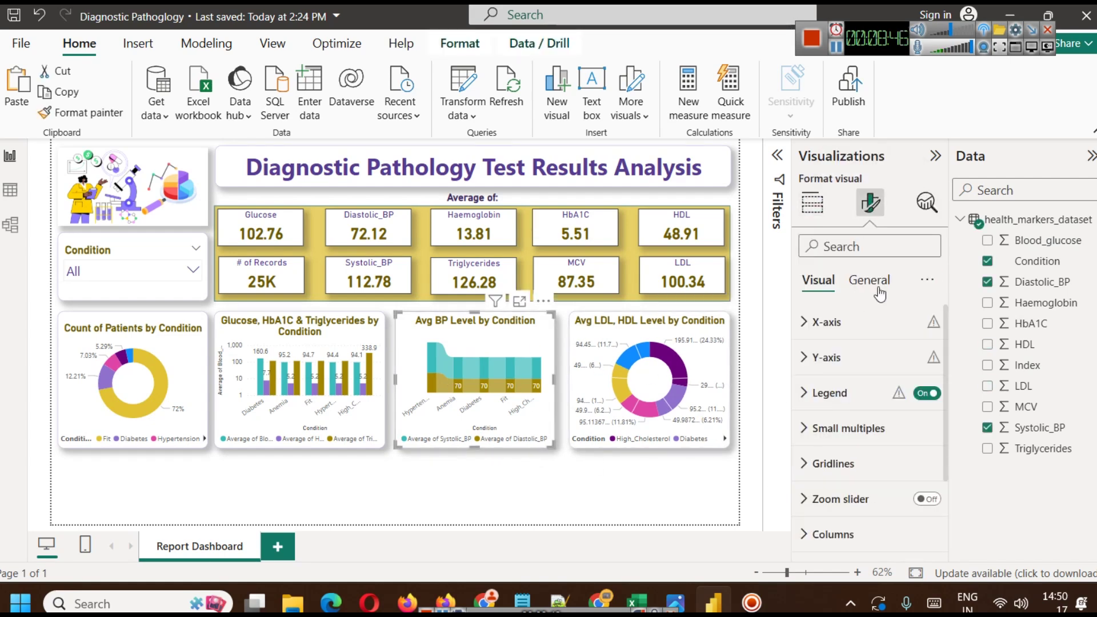
click(869, 280)
click(837, 323)
double_click(824, 455)
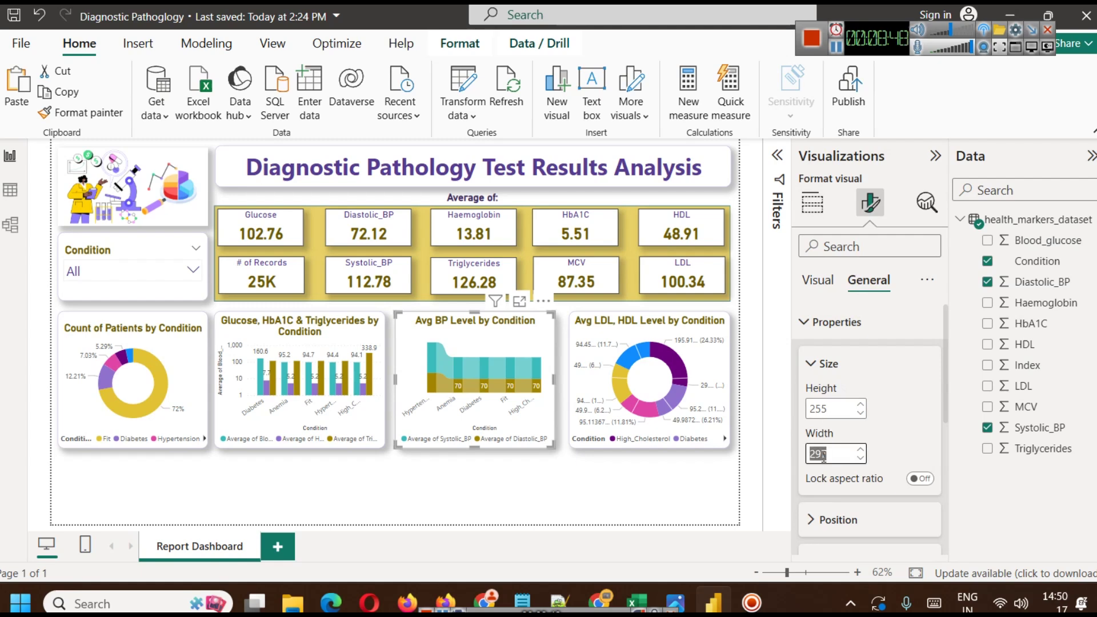
text(300)
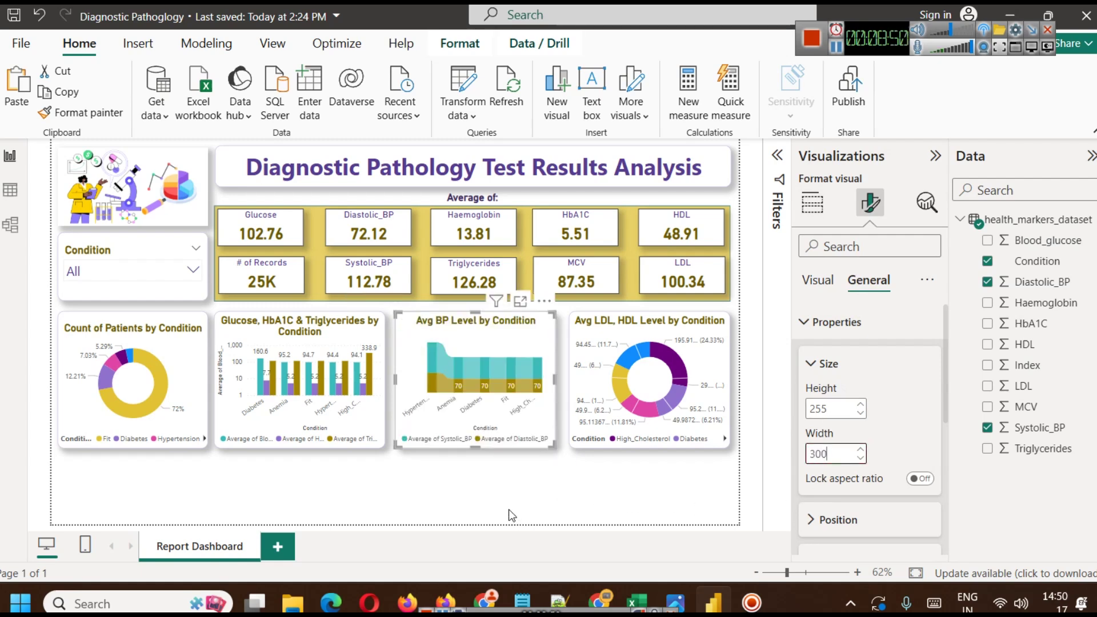
click(513, 516)
Step: Set the width of the Glucose, HbA1C & Triglycerides column chart to 300
click(346, 345)
click(870, 203)
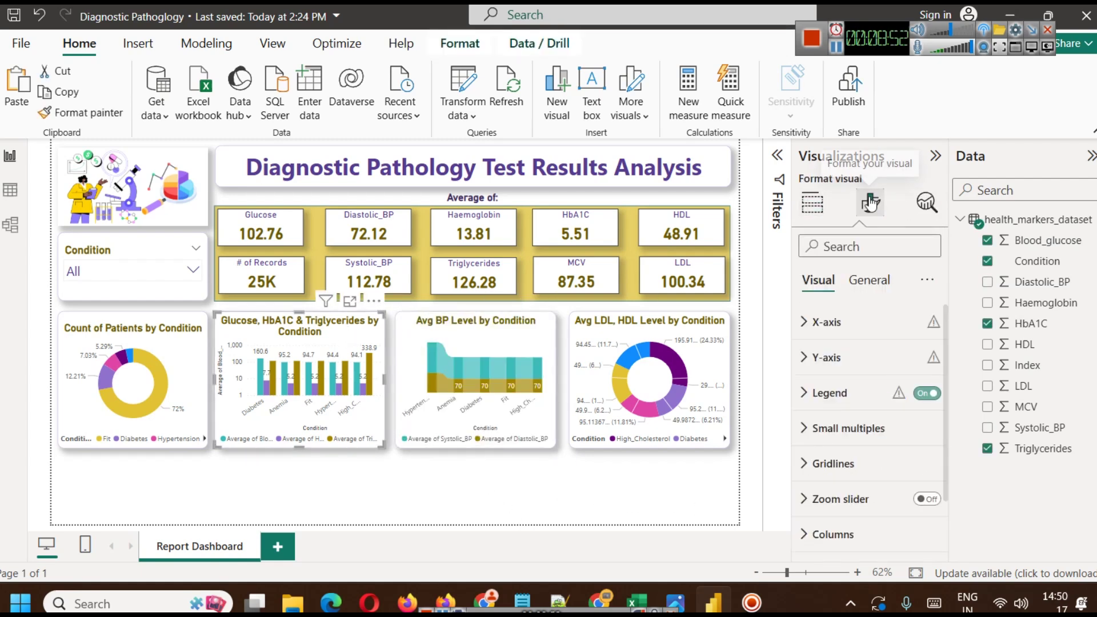
click(869, 280)
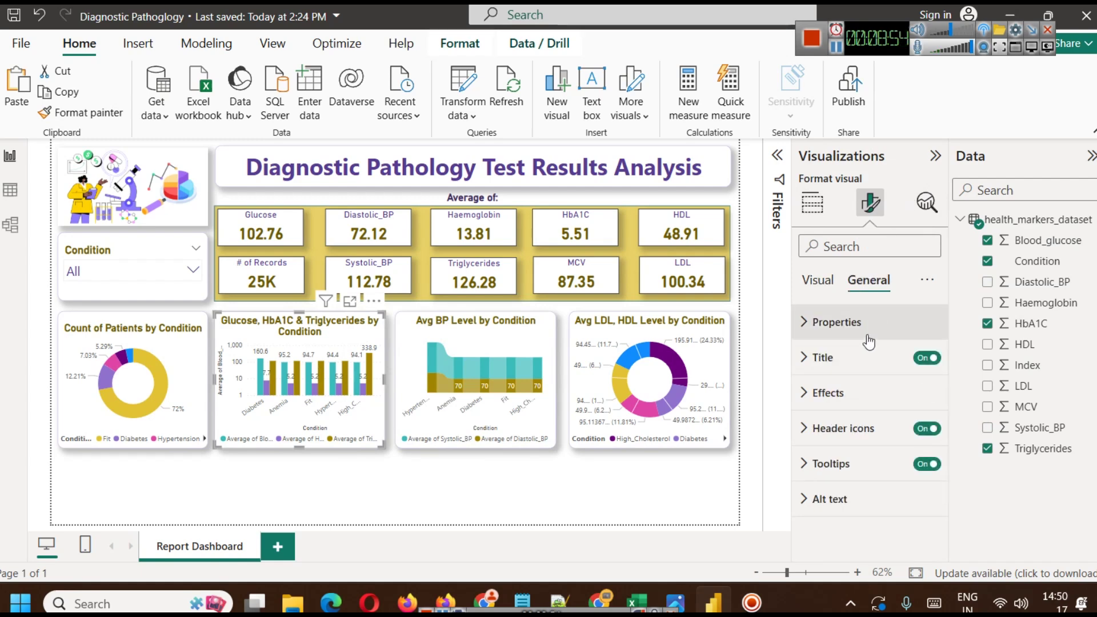
click(837, 322)
double_click(827, 455)
text(300)
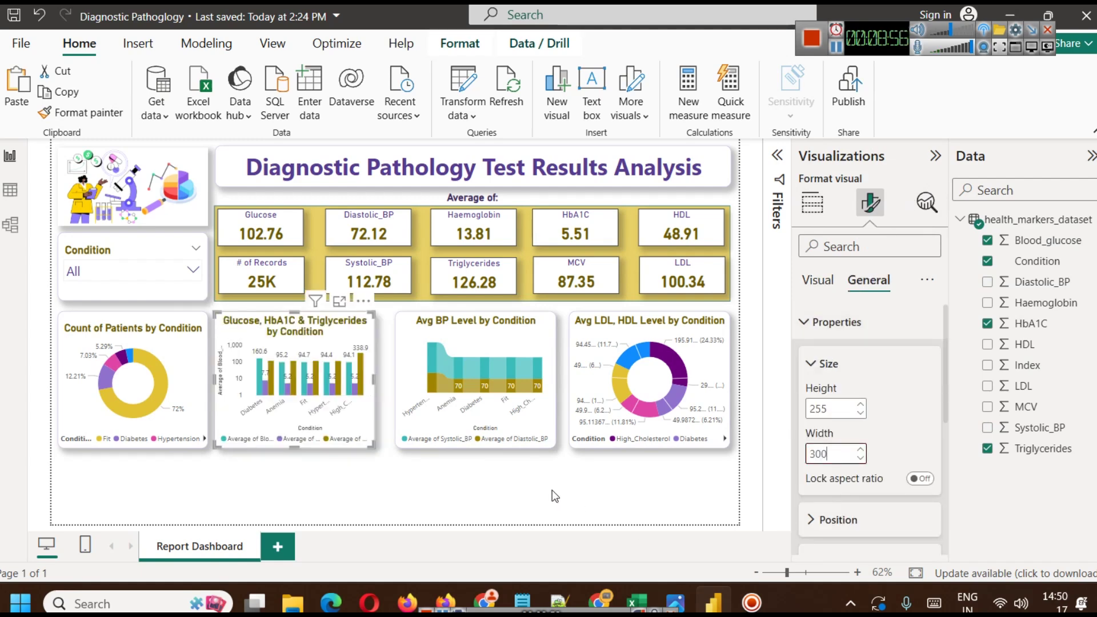
click(504, 483)
Step: Move the Avg BP Level ribbon chart slightly toward the column chart and adjust the LDL, HDL donut's position to even out the spacing
drag(460, 338, 456, 338)
click(592, 354)
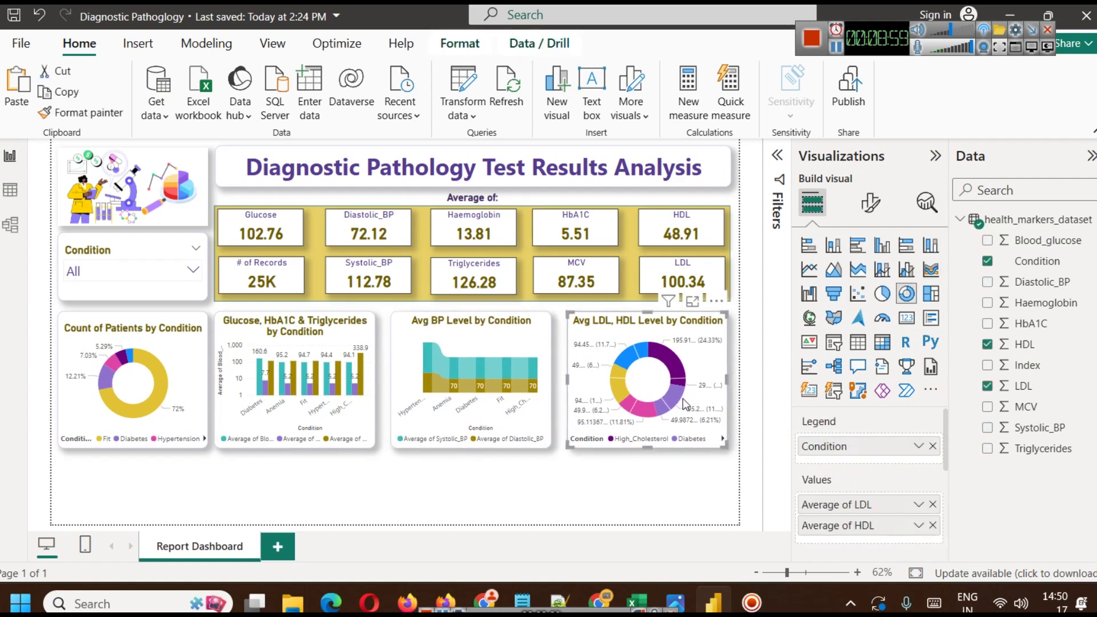
click(637, 489)
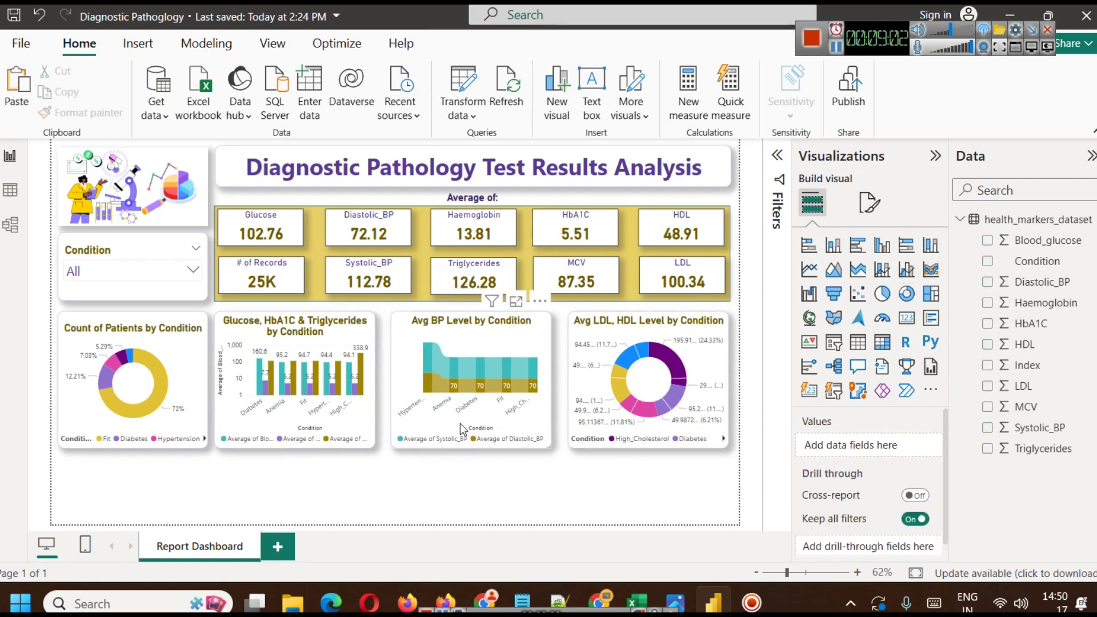
Step: Convert the Avg LDL, HDL Level by Condition donut chart to a pie chart
click(836, 47)
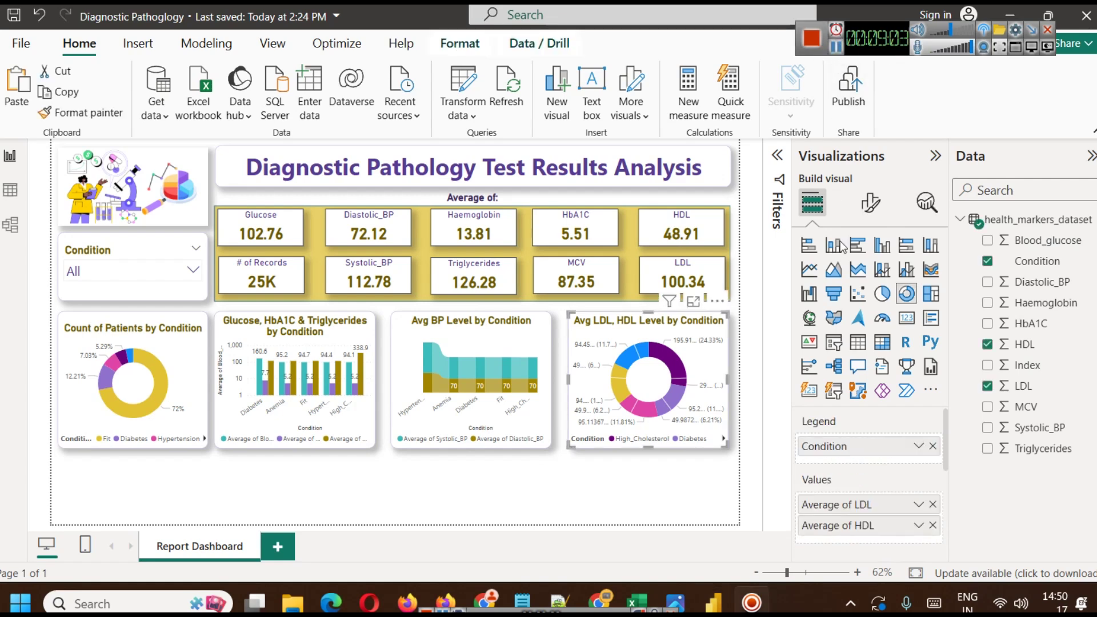
click(882, 293)
click(594, 470)
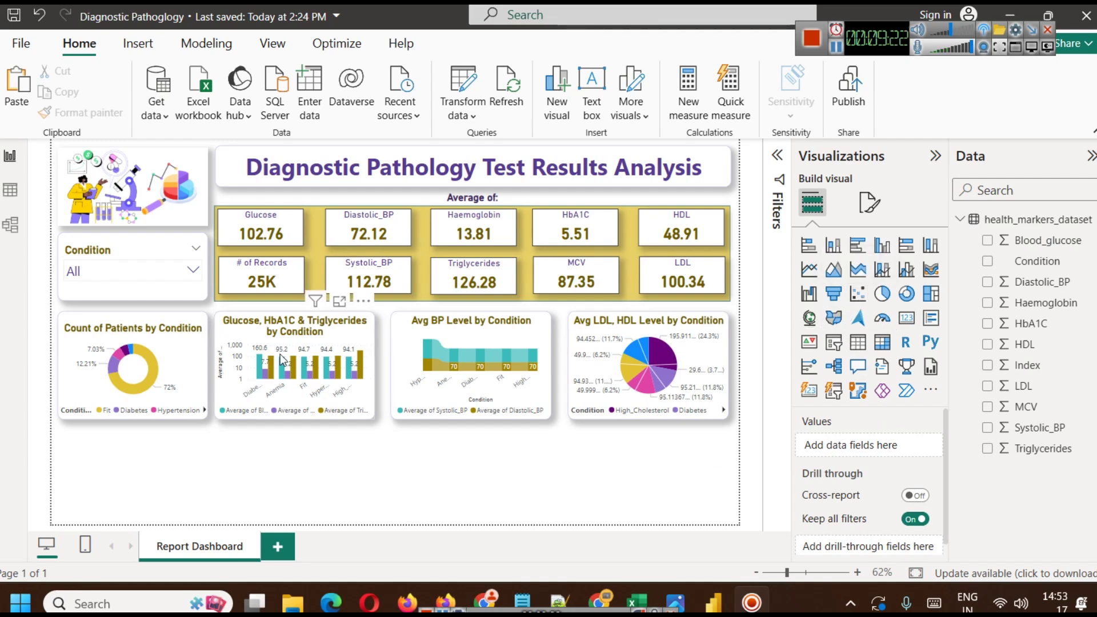
Step: Examine the Diabetes averages in the Glucose, HbA1C & Triglycerides column chart in focus mode, and return to the report
click(339, 301)
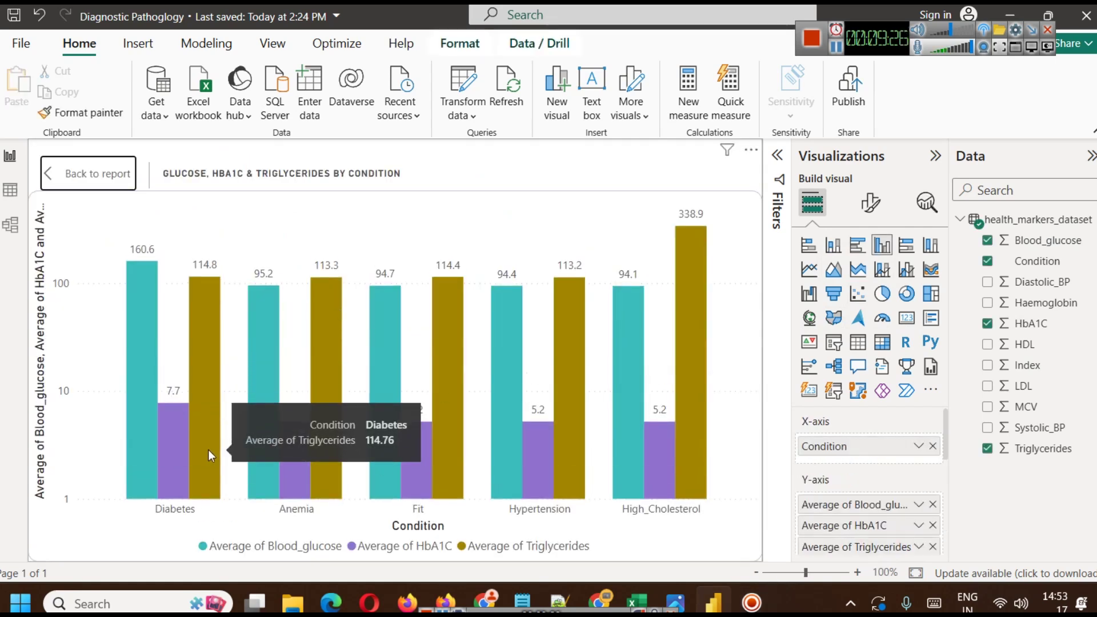
mouse_move(184, 460)
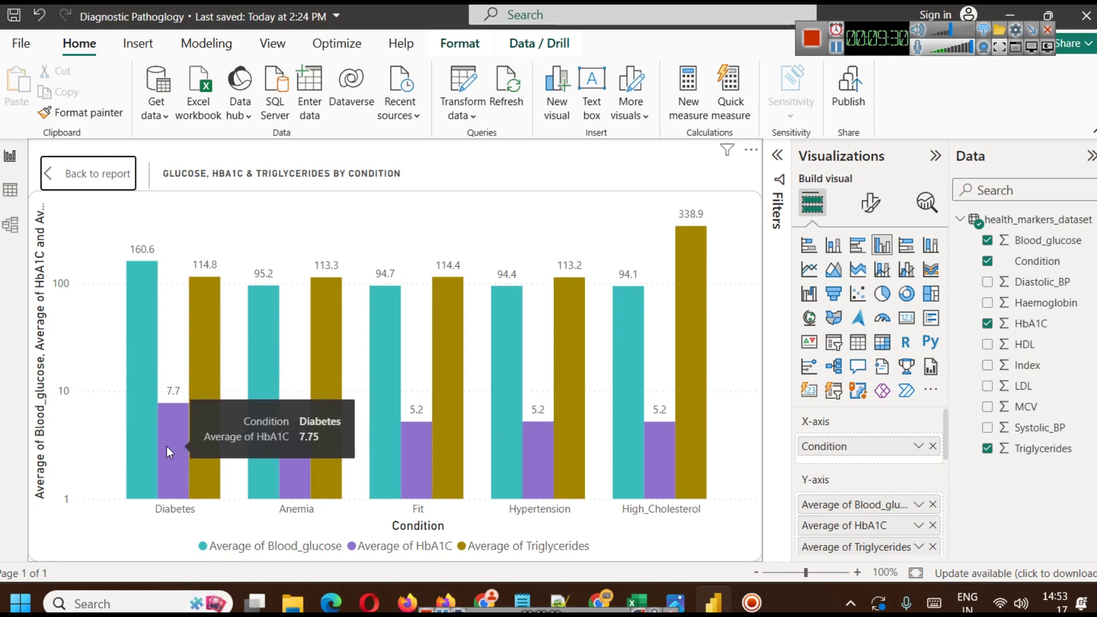
mouse_move(122, 322)
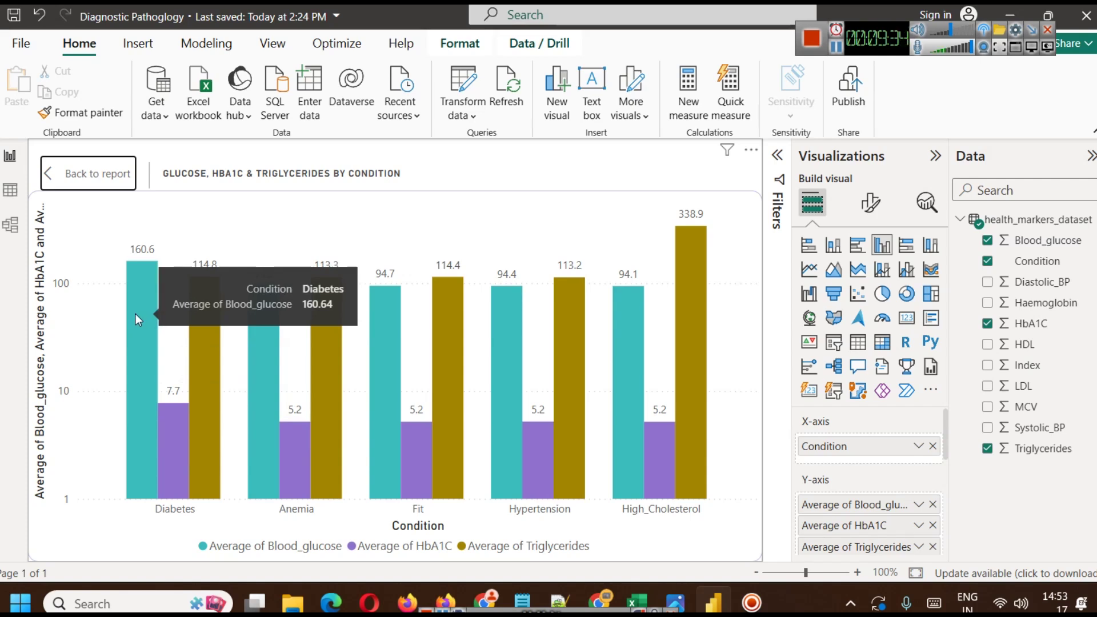
click(118, 173)
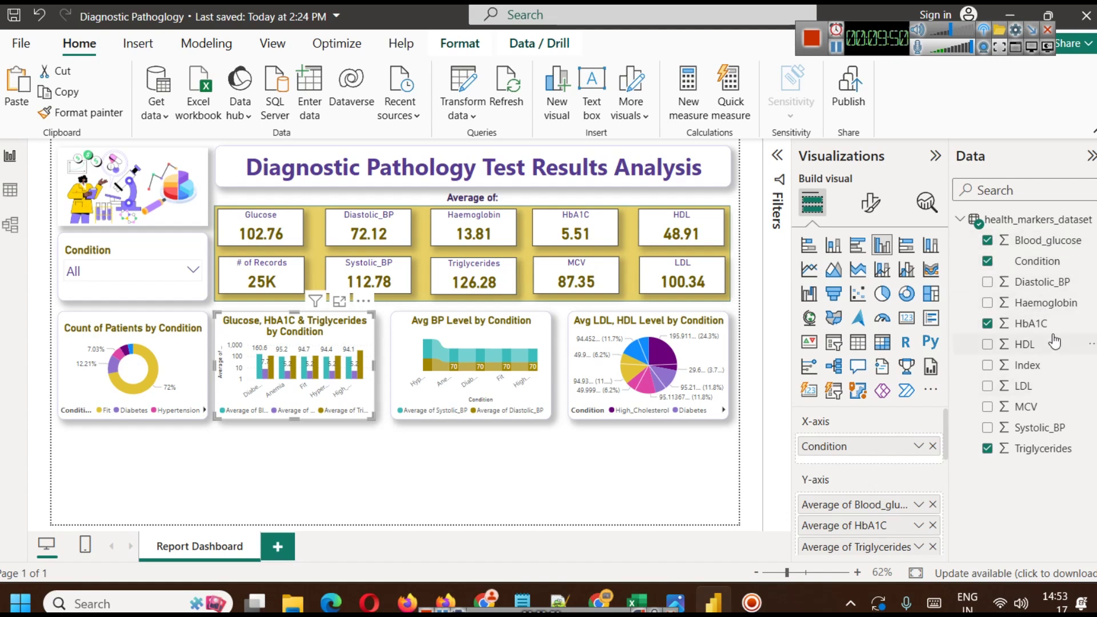
click(858, 295)
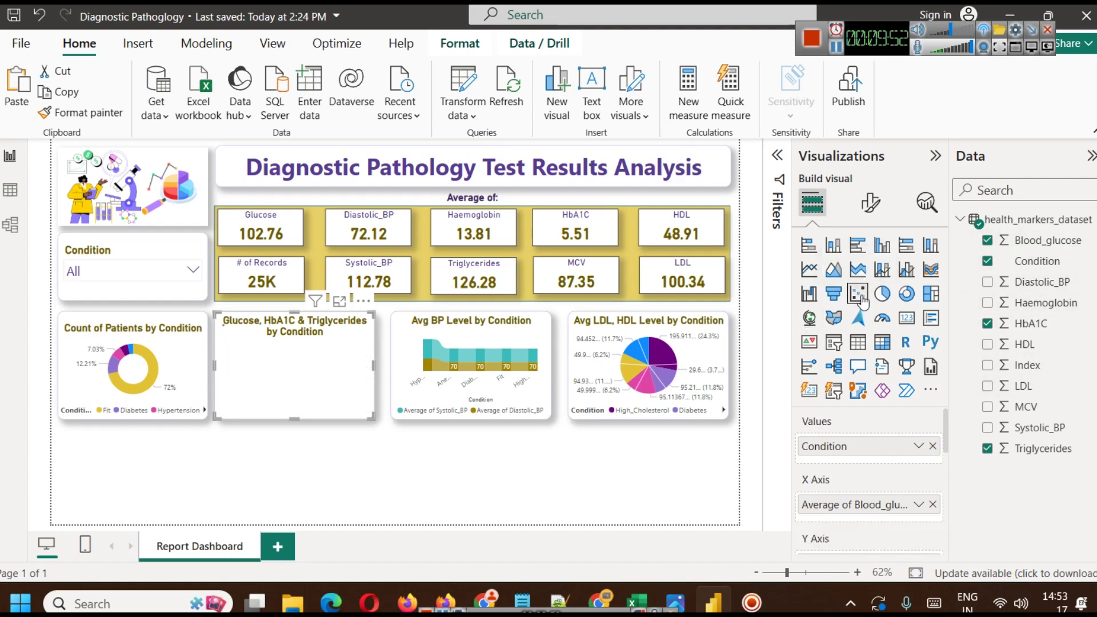
key(ctrl+z)
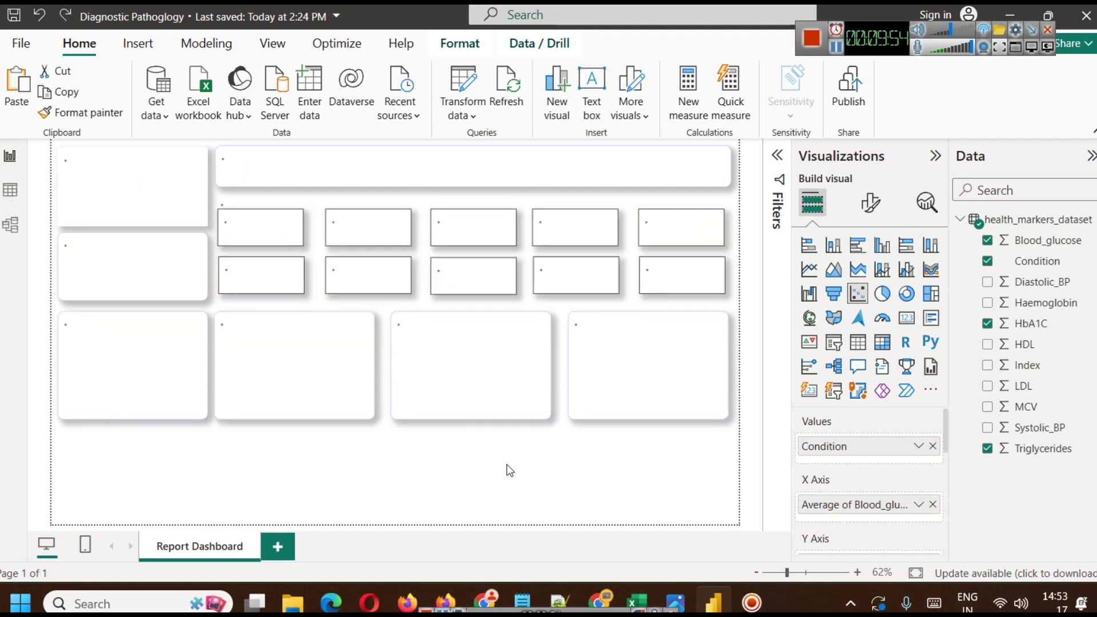
click(505, 457)
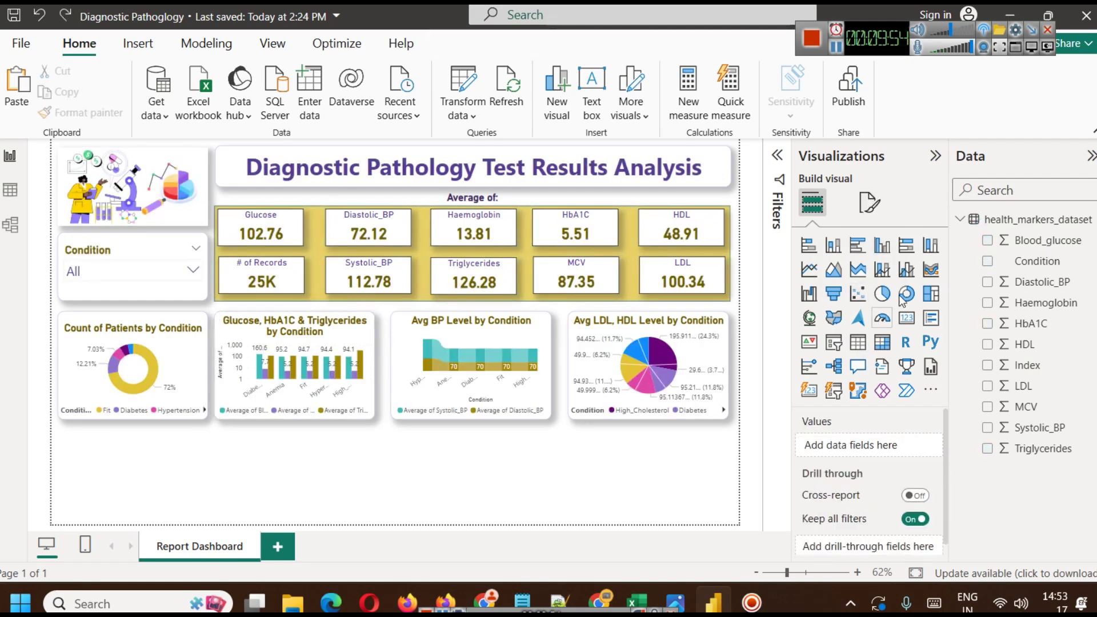
Step: Insert a blank scatter chart beneath the Glucose, HbA1C & Triglycerides column chart and copy that chart's formatting onto it
click(857, 294)
drag(191, 478, 338, 478)
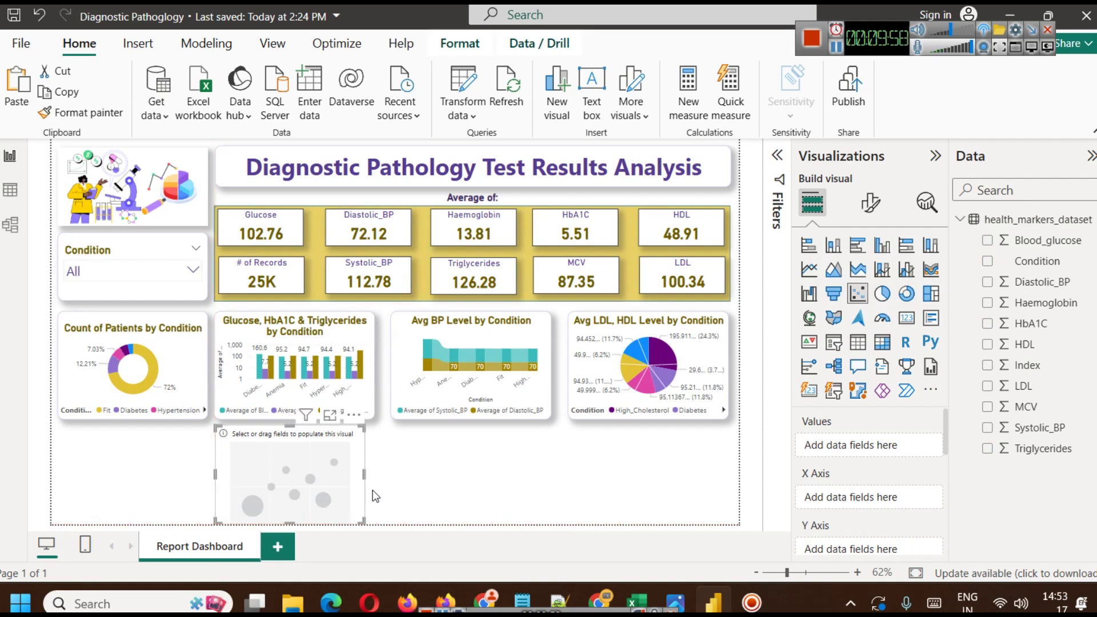
click(424, 488)
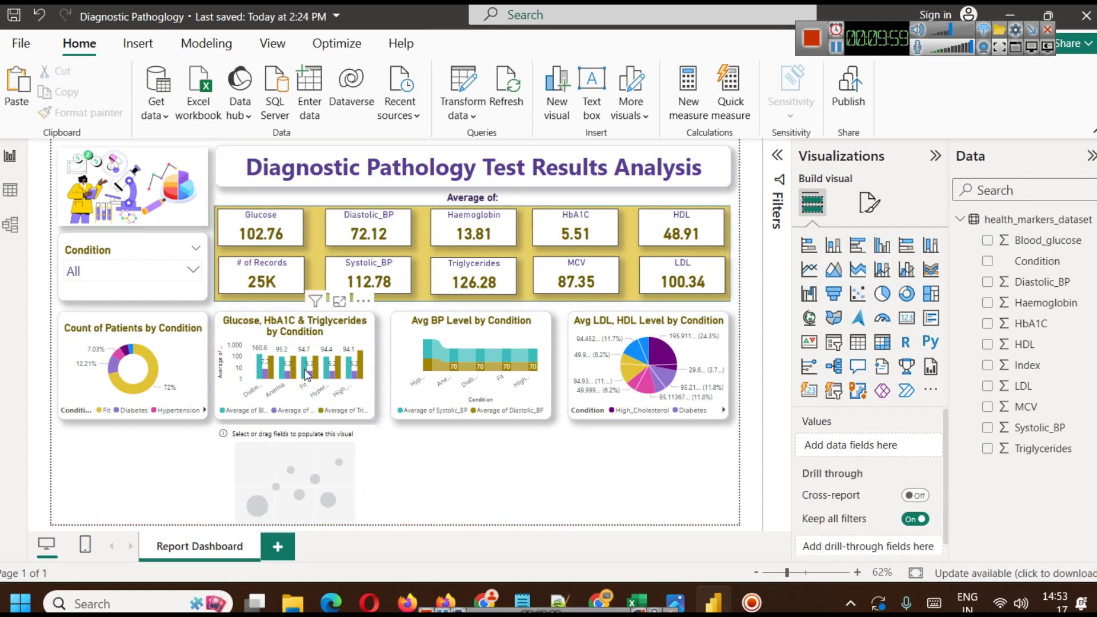
click(261, 318)
click(88, 108)
click(290, 450)
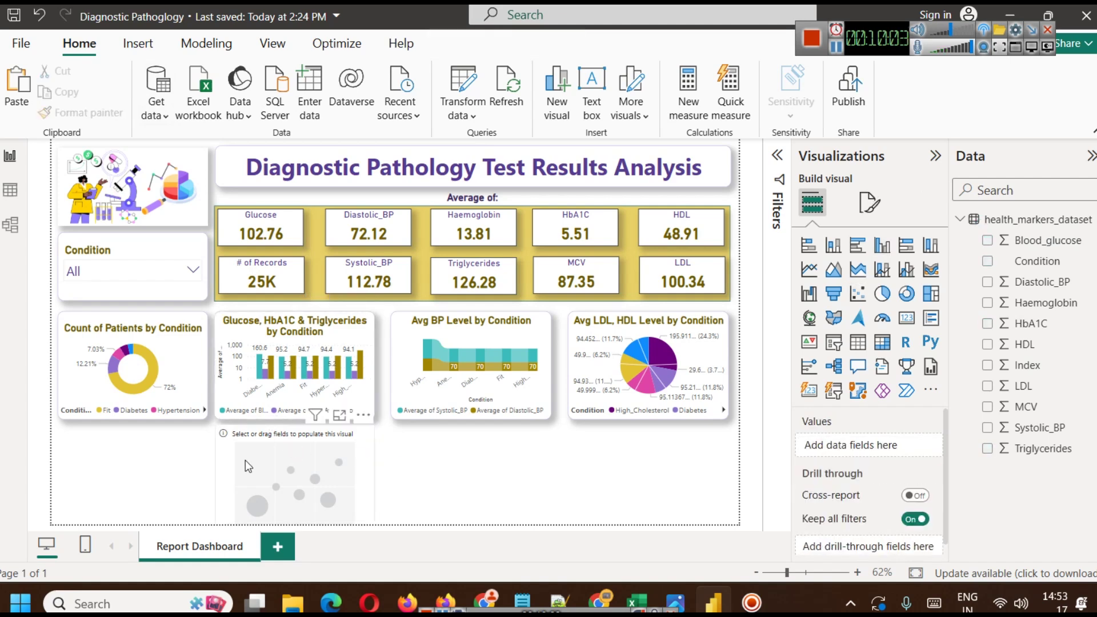
Step: Assign HbA1C to the scatter chart's X axis and Blood_glucose to its Y axis
scroll(863, 457, down, 2)
scroll(875, 452, up, 2)
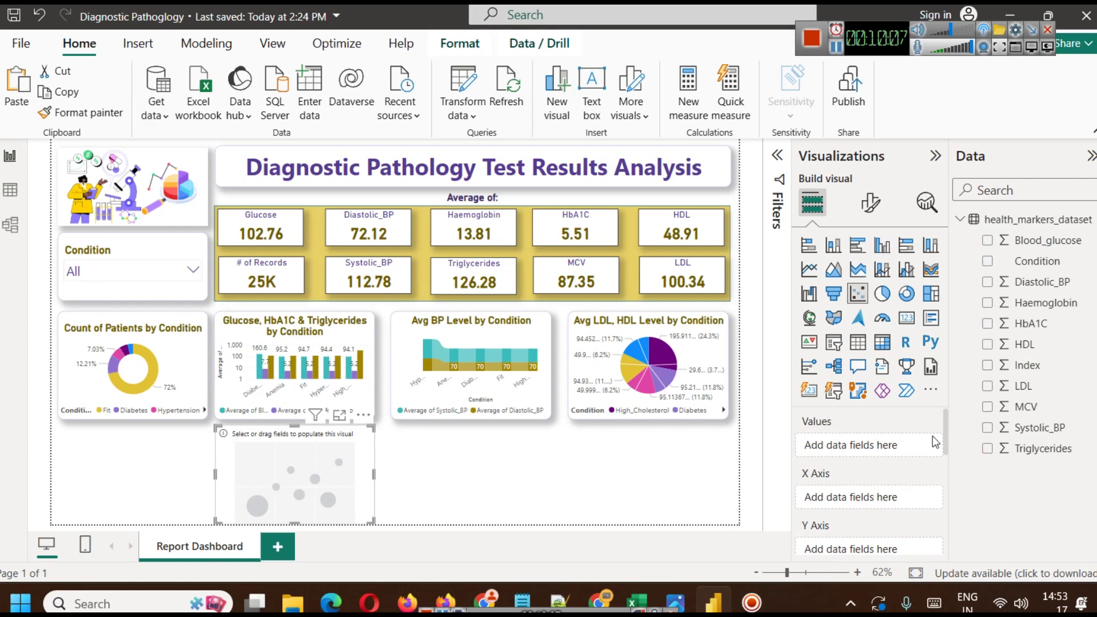
scroll(944, 420, down, 1)
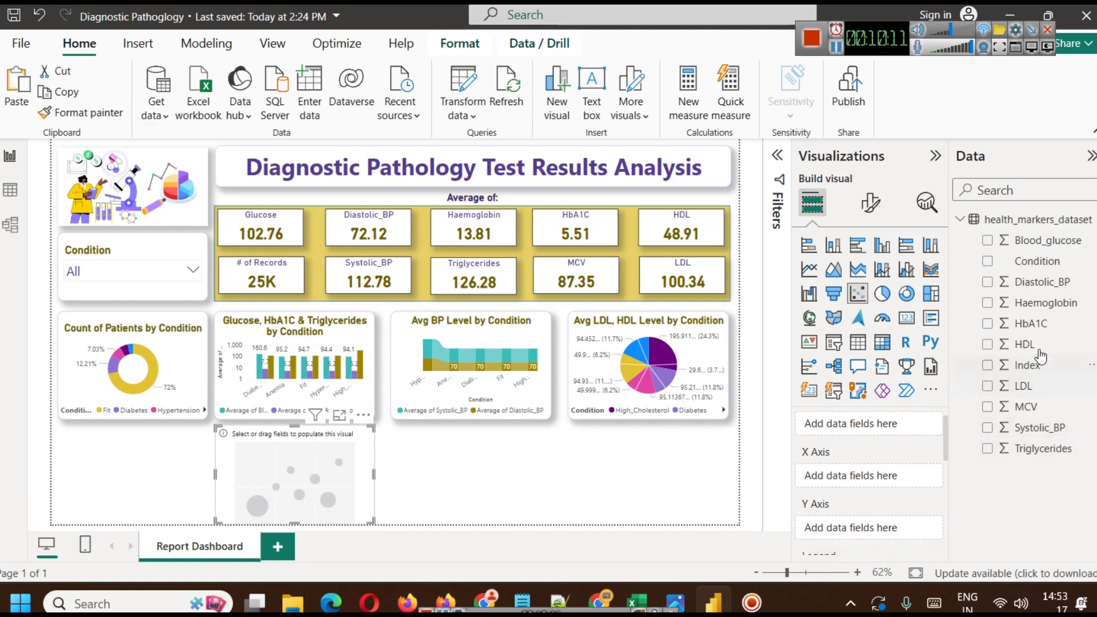
drag(1029, 323, 885, 483)
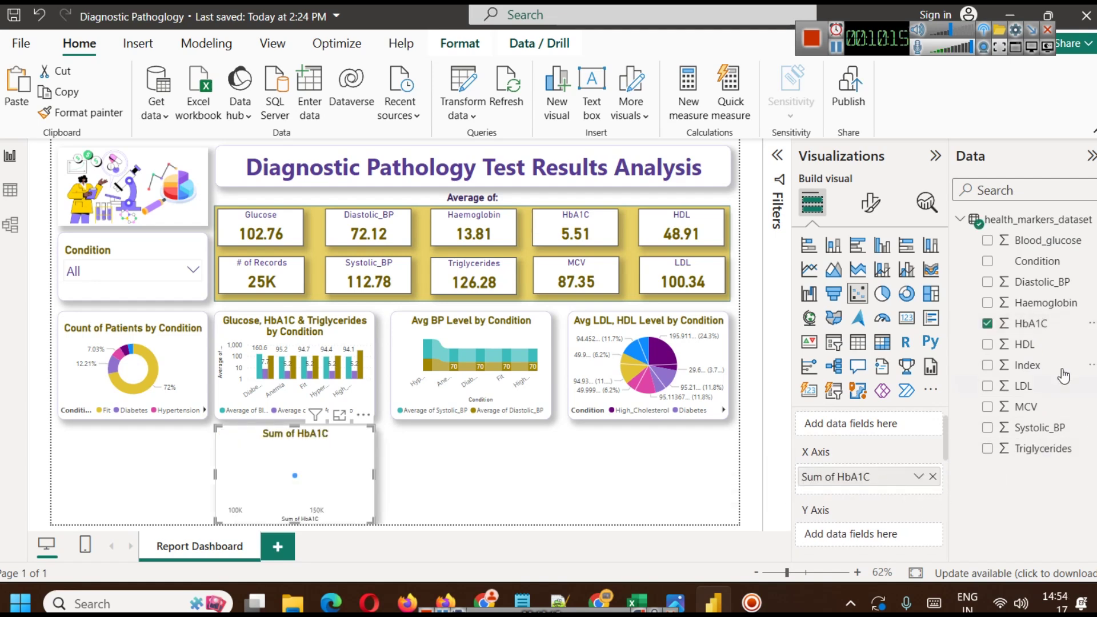
drag(1046, 240, 880, 537)
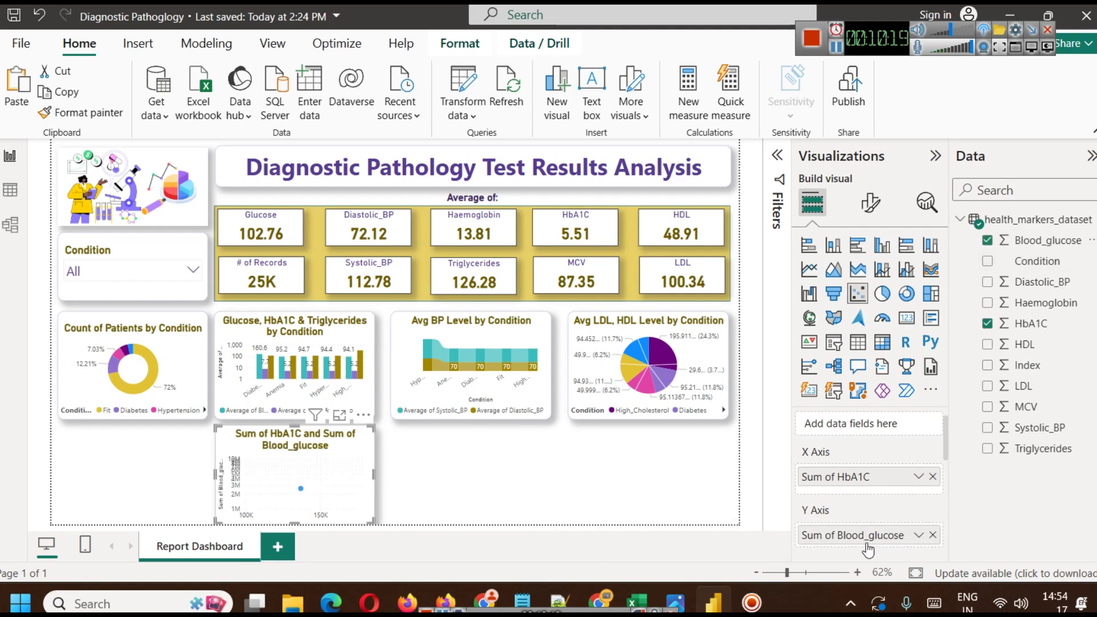
Step: Set HbA1C and Blood_glucose in the scatter chart to Don't summarize, and inspect the plotted points in focus mode
click(919, 477)
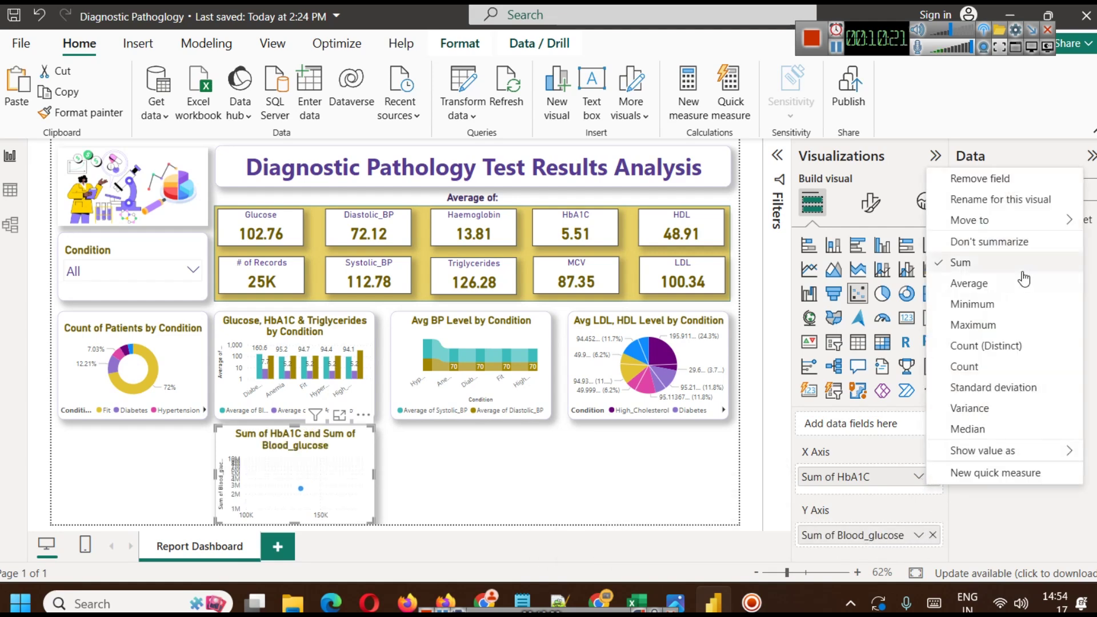
click(1046, 242)
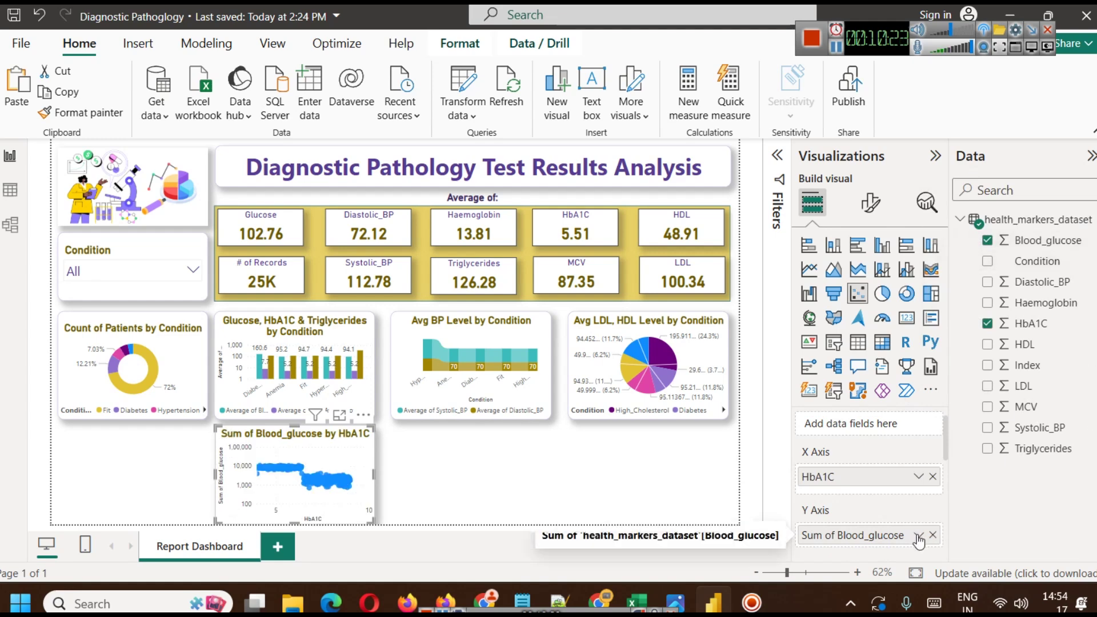
click(919, 536)
click(986, 299)
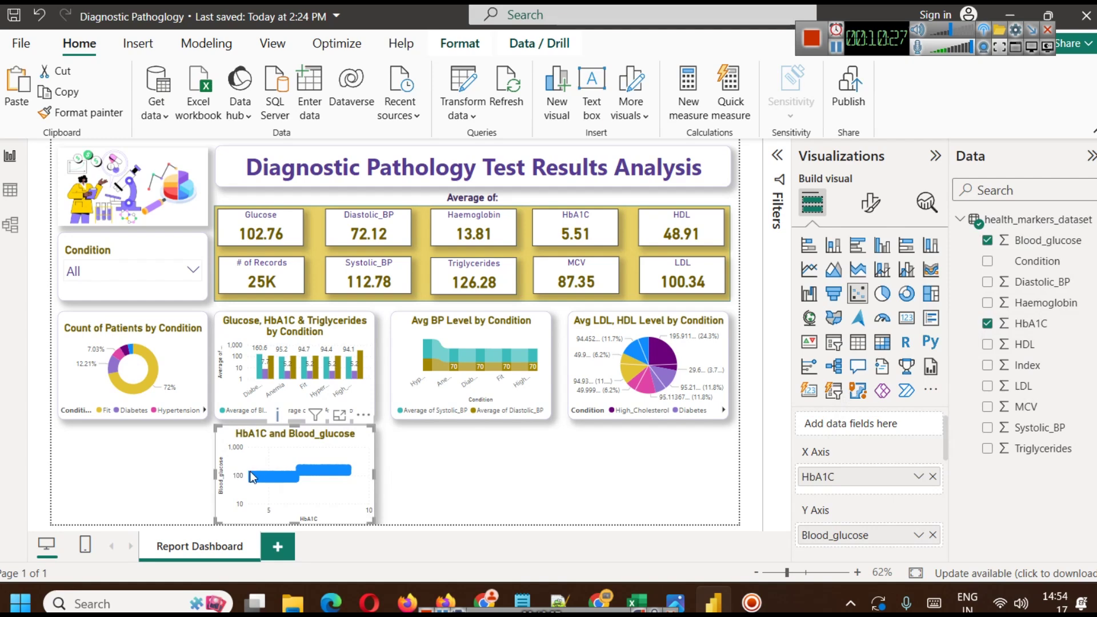
click(340, 418)
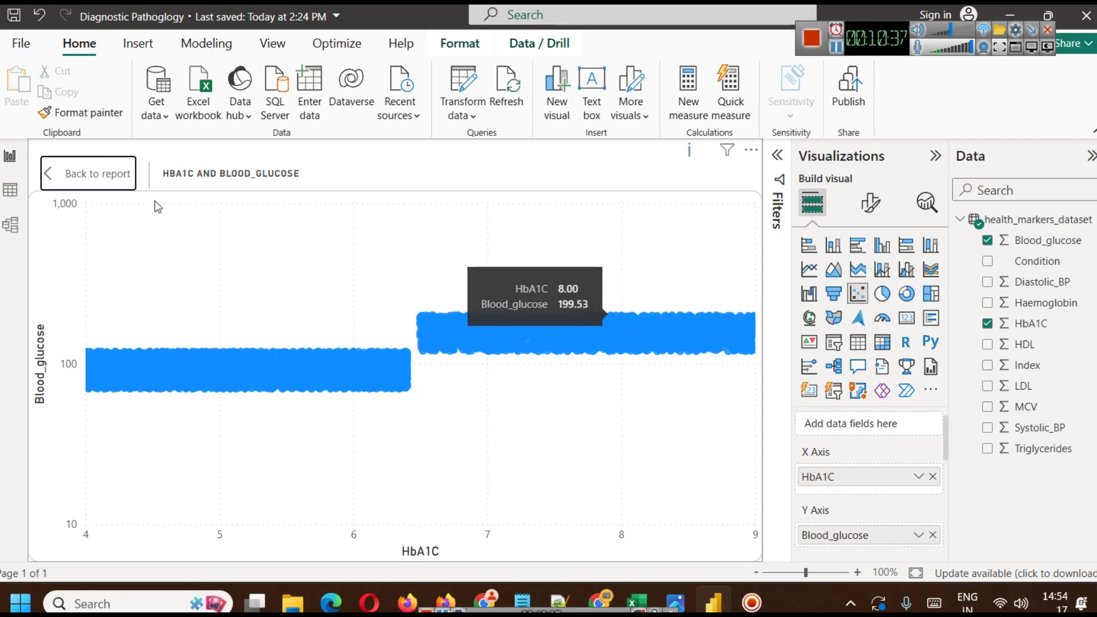
click(93, 182)
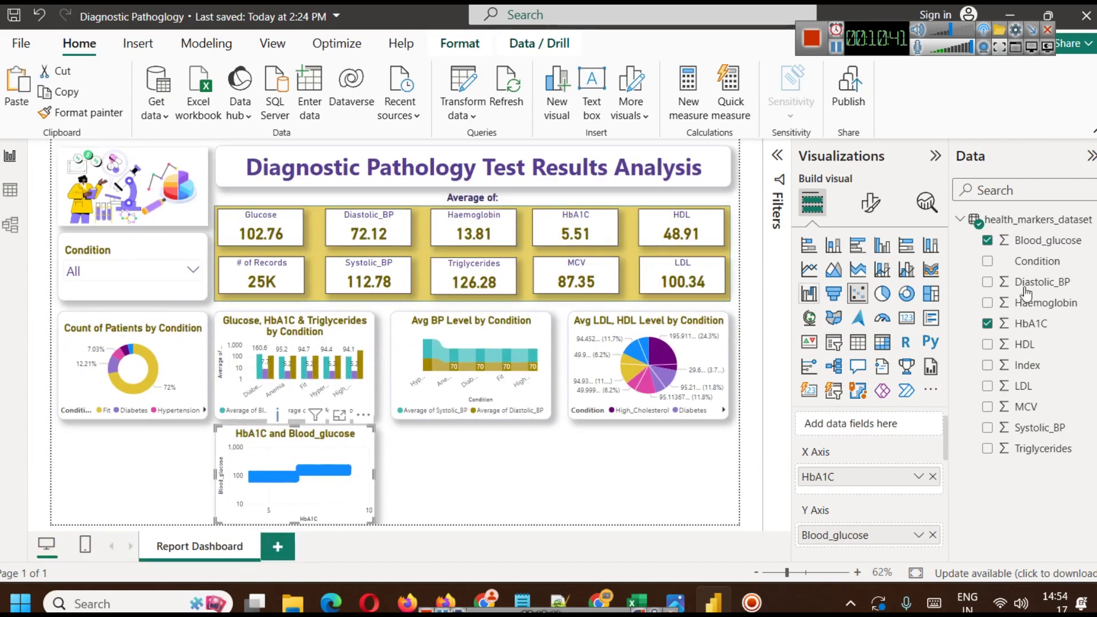
Step: Add a trend line to the HbA1C and Blood_glucose scatter chart and return to its field settings
click(925, 207)
click(927, 285)
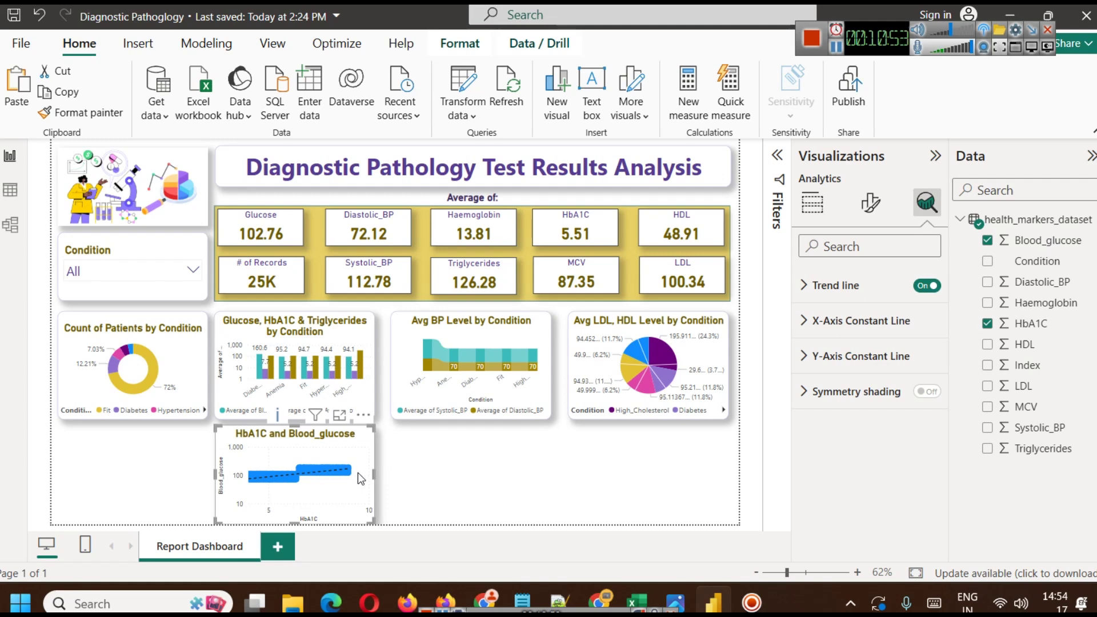
click(812, 202)
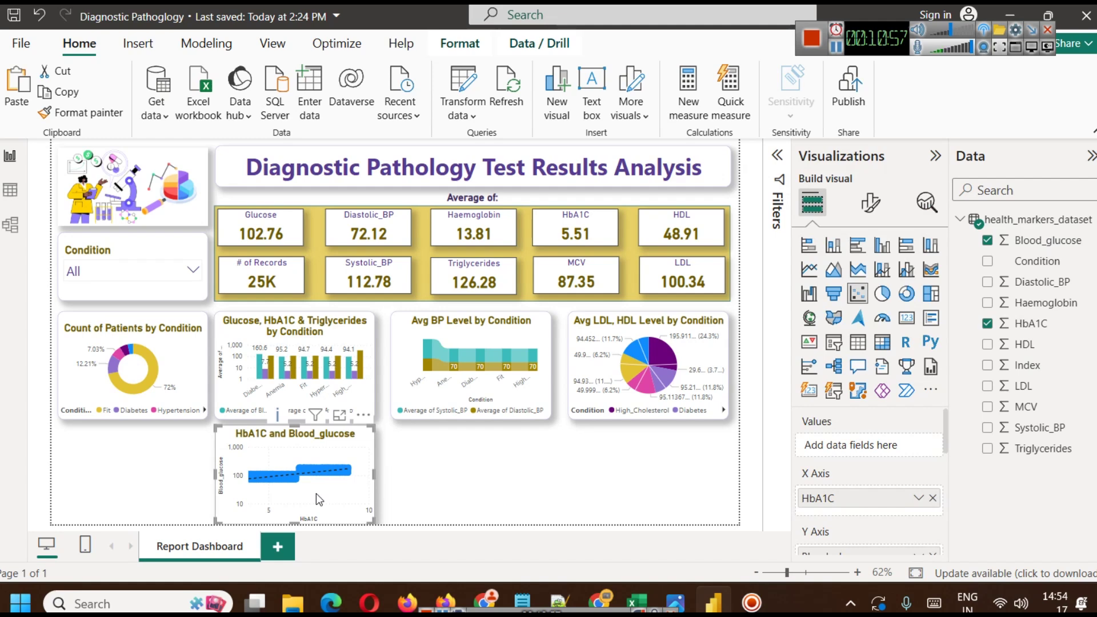
Step: Filter the report by Diabetes and by Anemia to inspect the scatter chart's points, and clear the Condition filter
click(112, 271)
click(110, 313)
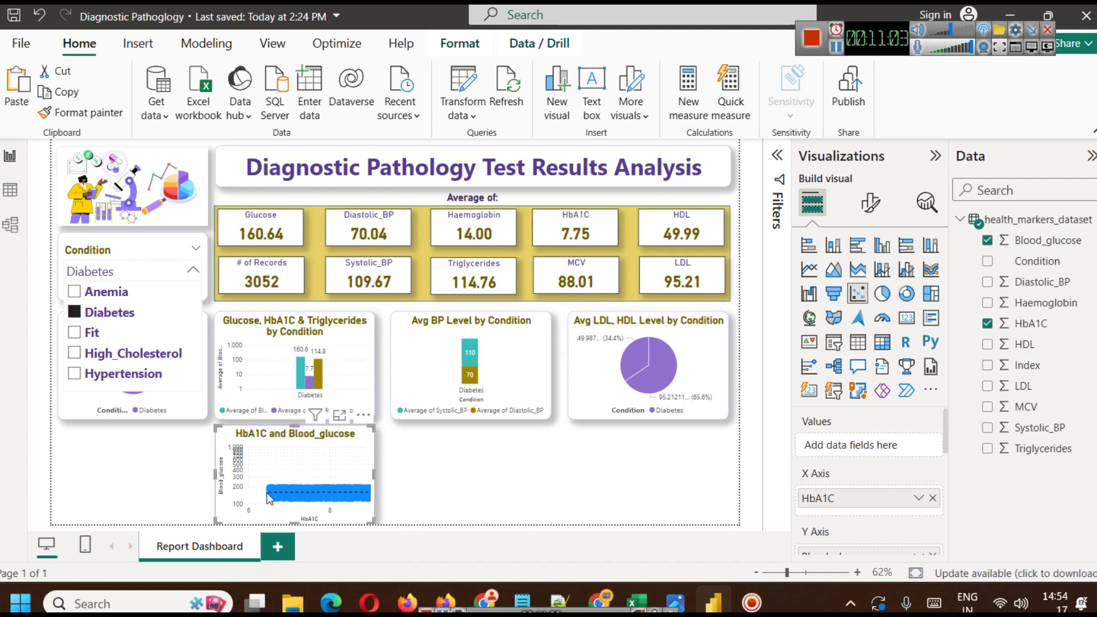
mouse_move(267, 492)
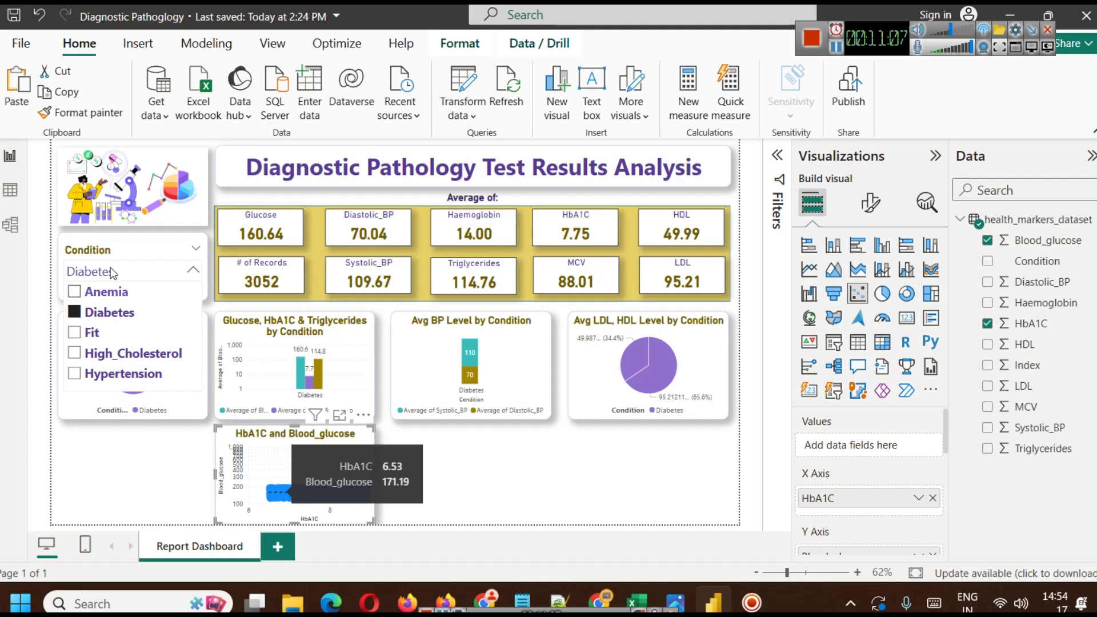
click(111, 294)
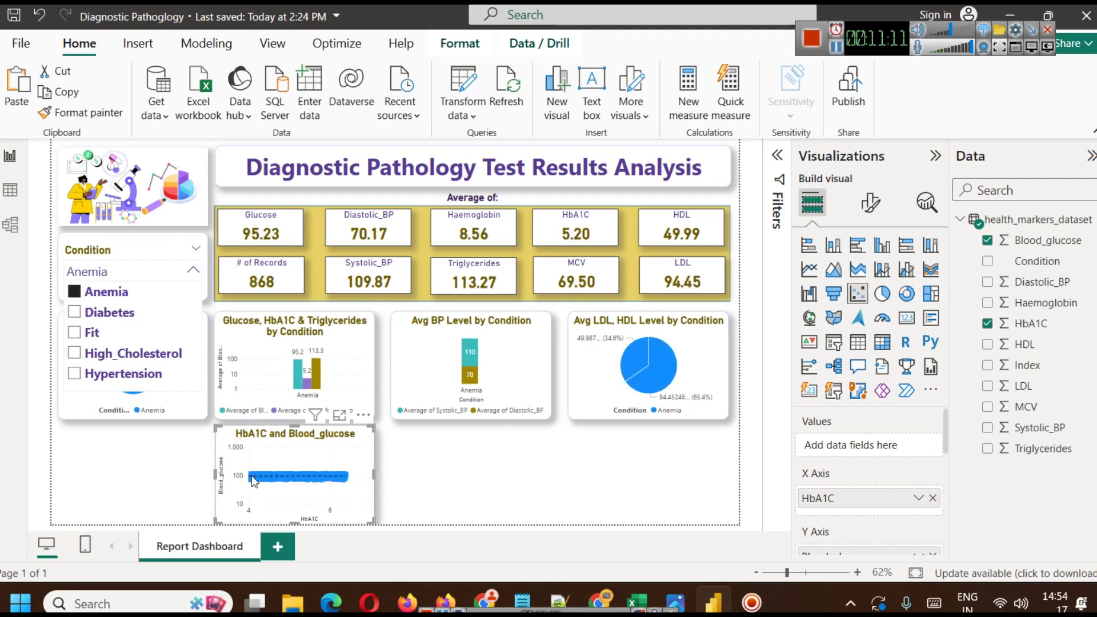
mouse_move(255, 479)
click(75, 291)
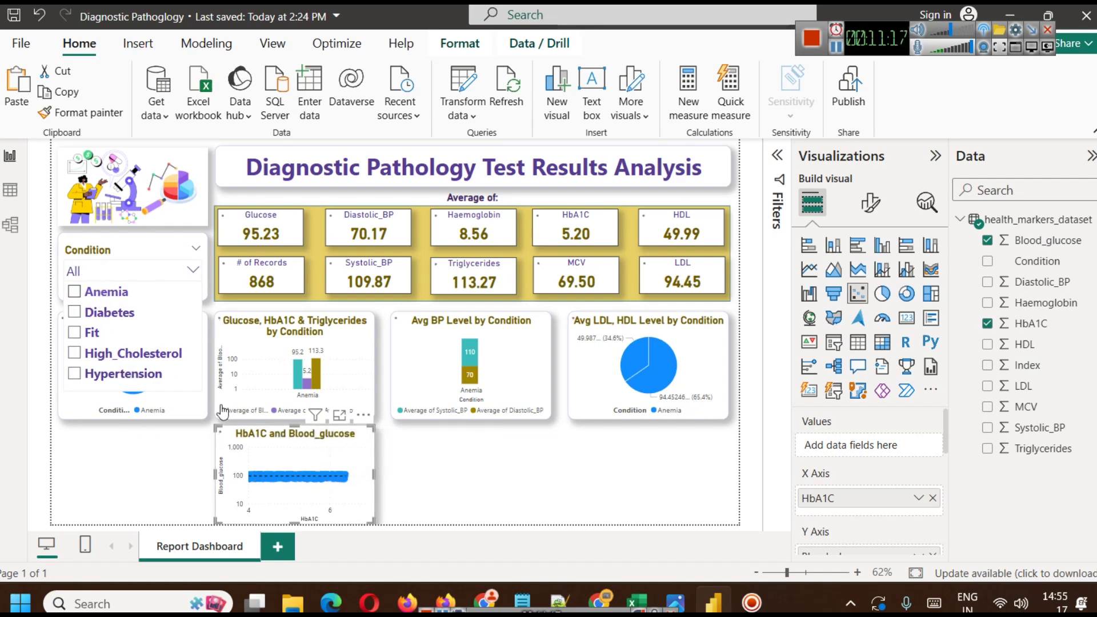
click(484, 490)
Step: Set the HbA1C and Blood_glucose scatter chart's default marker color to dark purple #573b92 (Theme color 6, 25% darker)
click(364, 449)
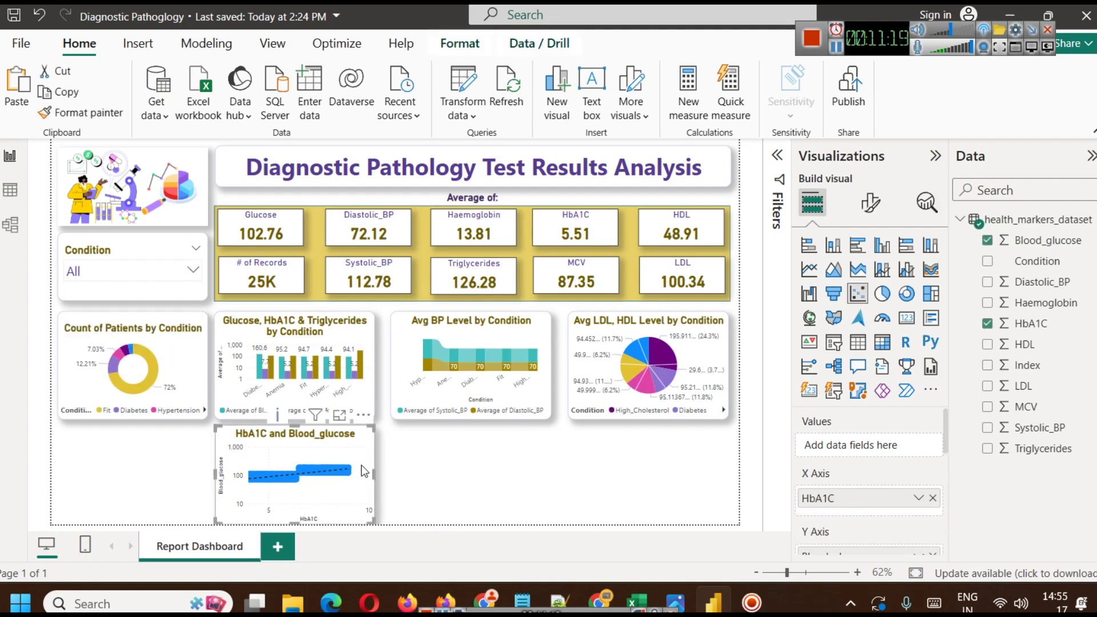
click(871, 204)
scroll(891, 457, down, 1)
click(869, 468)
scroll(880, 434, down, 5)
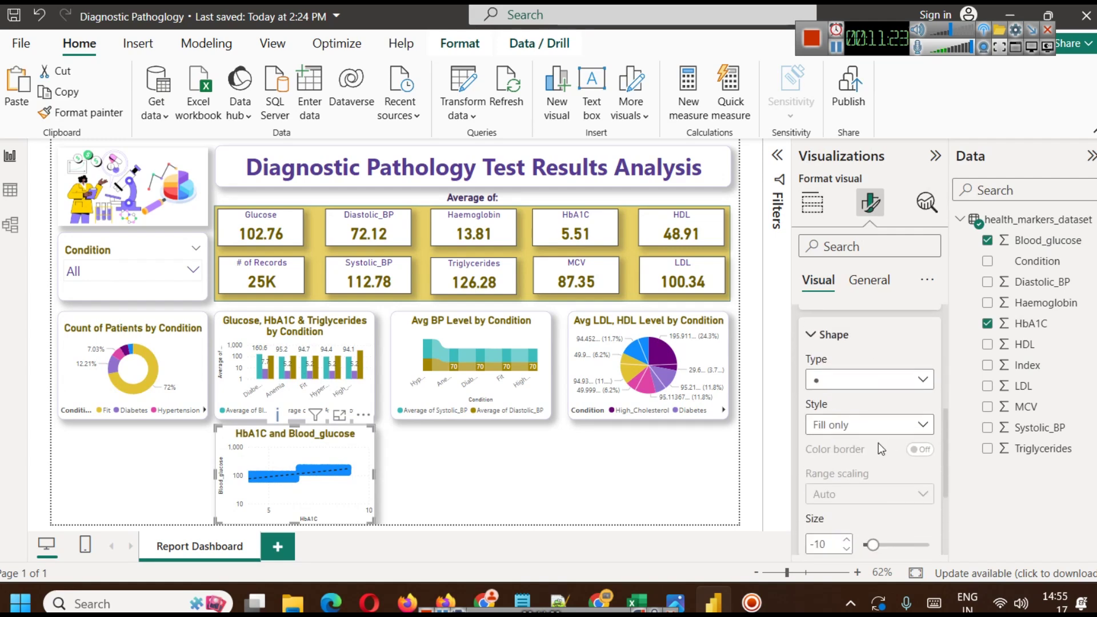
click(879, 445)
scroll(874, 492, down, 2)
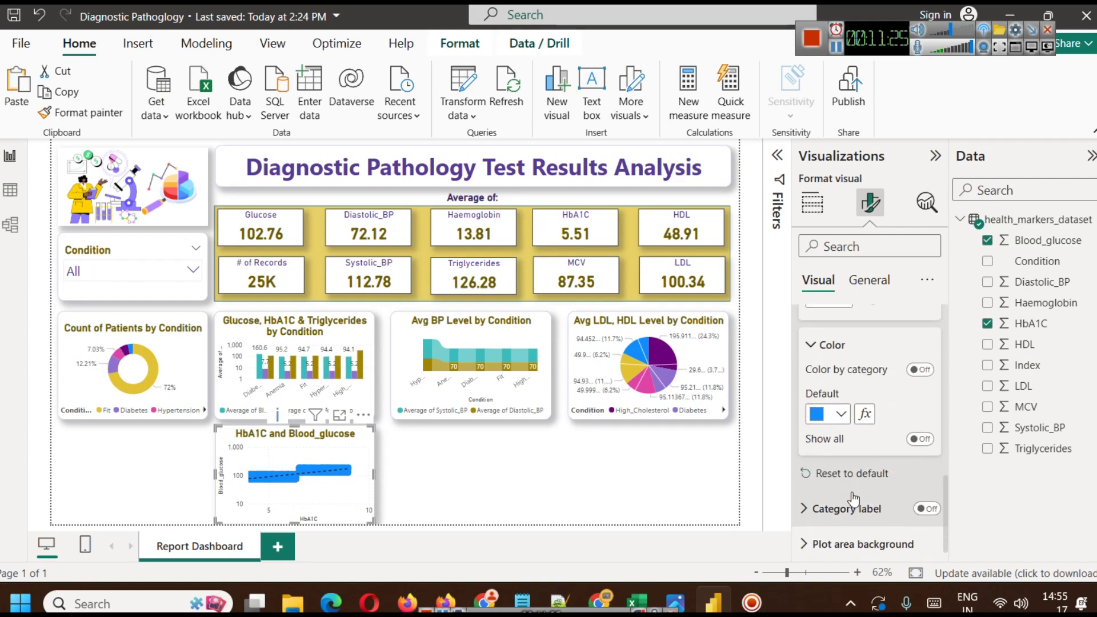
click(834, 414)
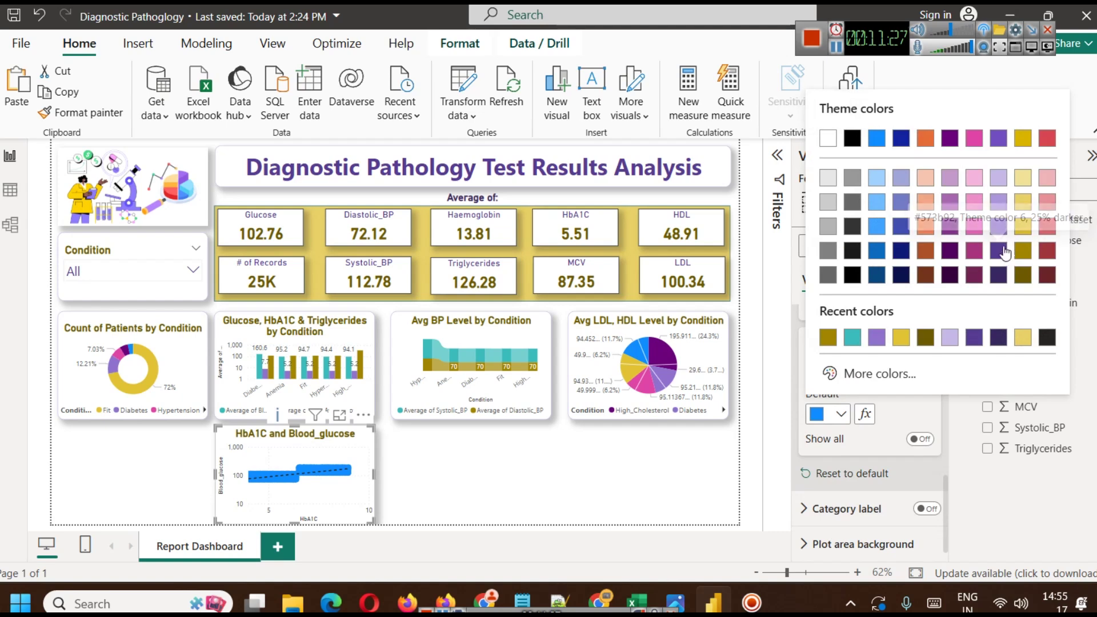
click(1000, 252)
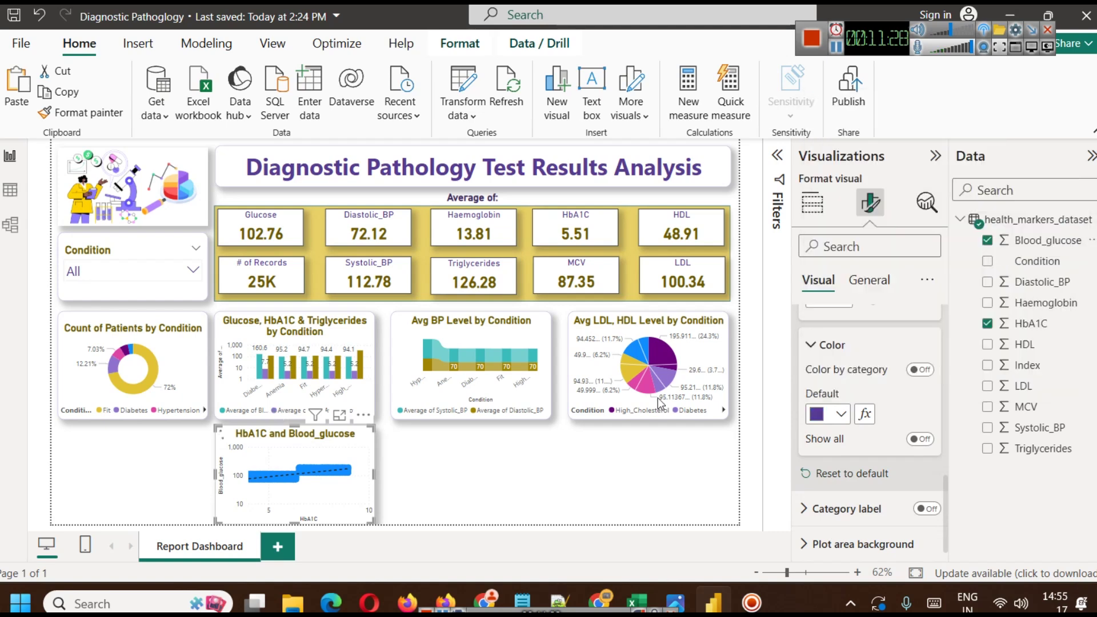
click(508, 486)
Step: Change the scatter chart's trend line color to light purple #c7b8e7
click(364, 454)
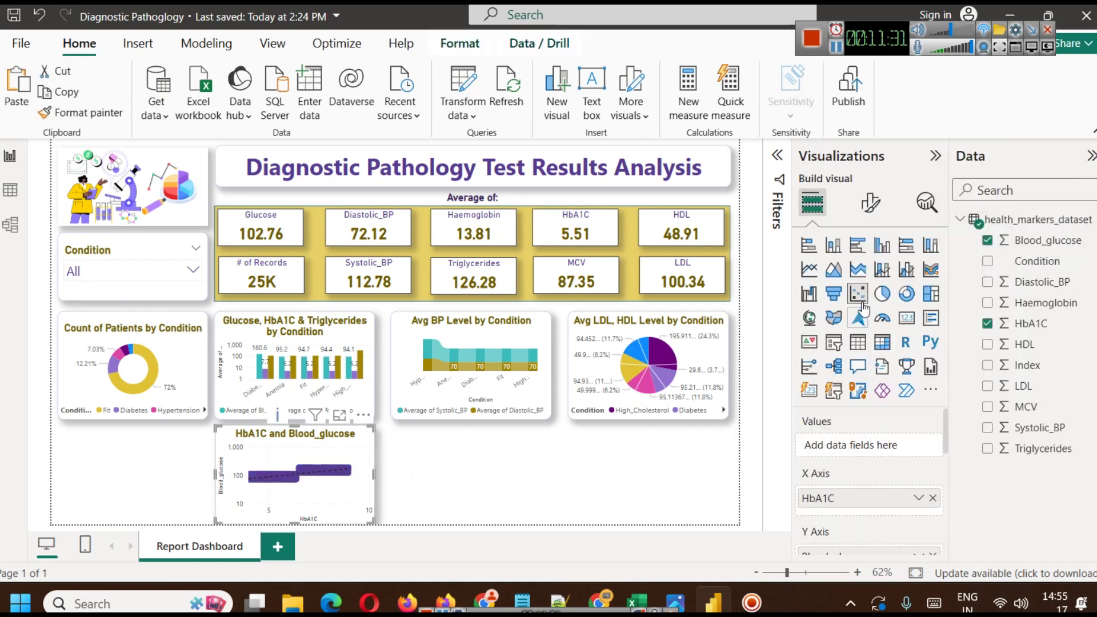
click(926, 203)
click(823, 284)
click(842, 344)
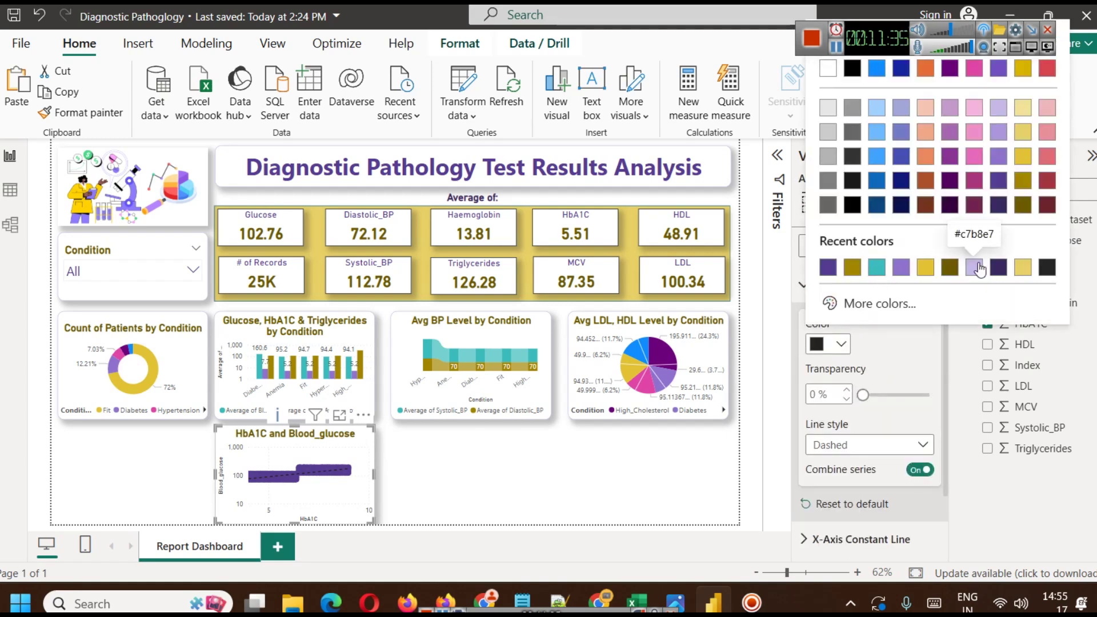
click(974, 267)
click(505, 465)
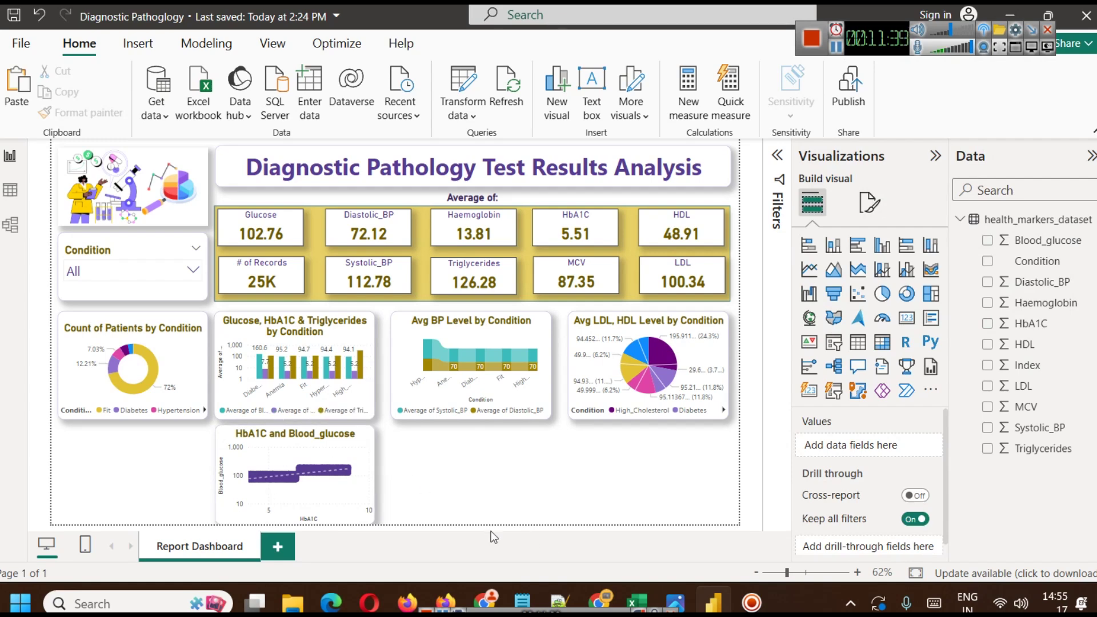
Step: Retitle the scatter chart "HbA1C Vs Blood_glucose" and nudge it slightly upward on the canvas
click(338, 449)
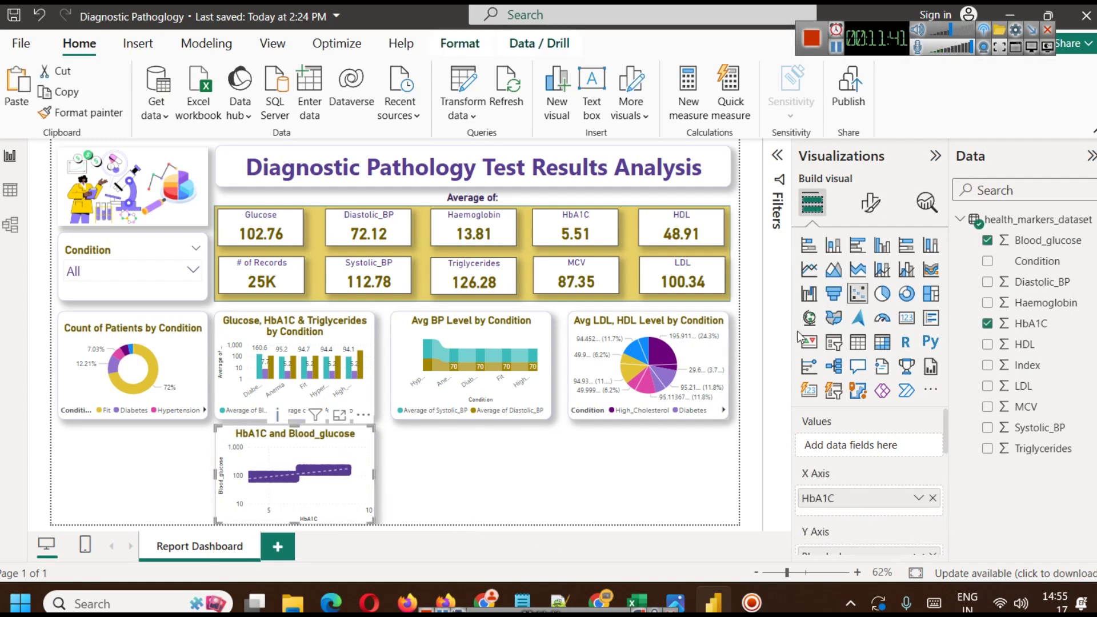
click(870, 201)
click(869, 281)
click(863, 358)
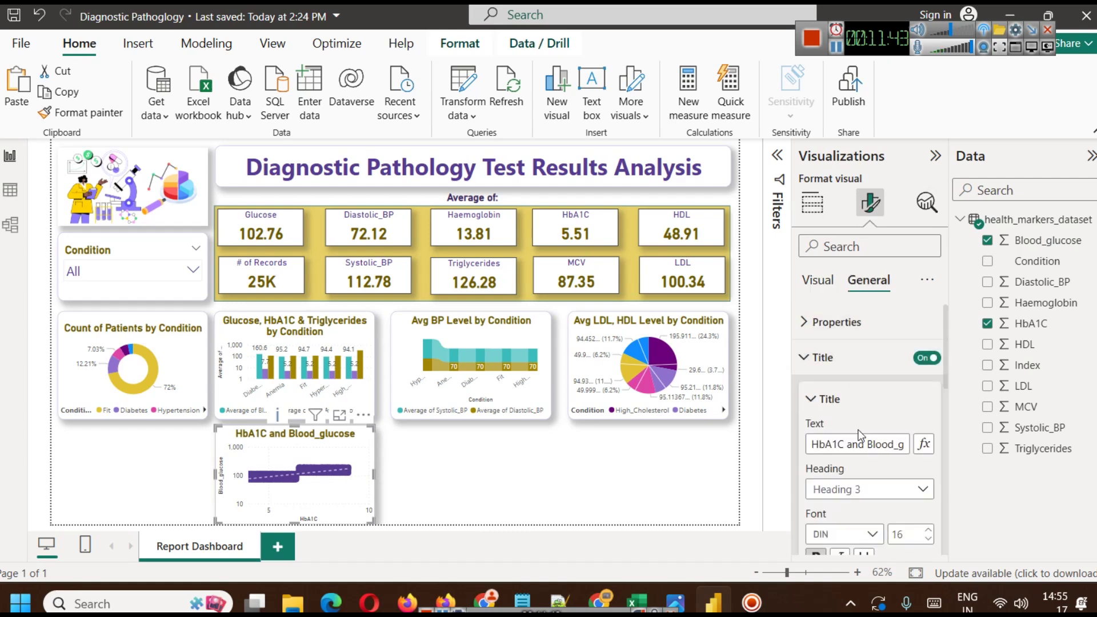
double_click(856, 444)
text(Vs)
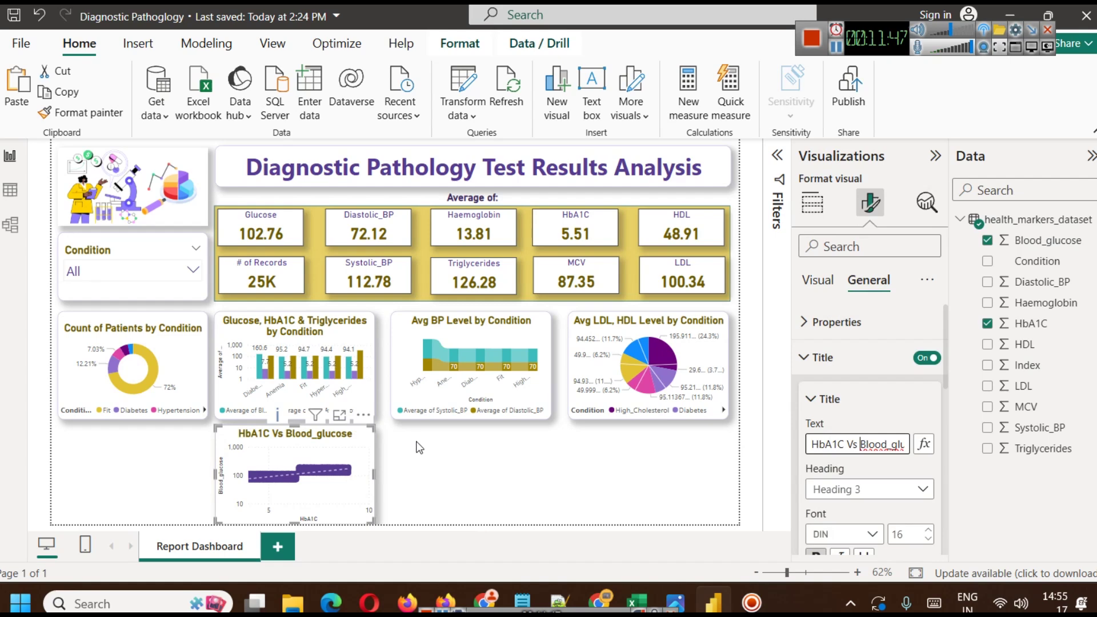
click(470, 492)
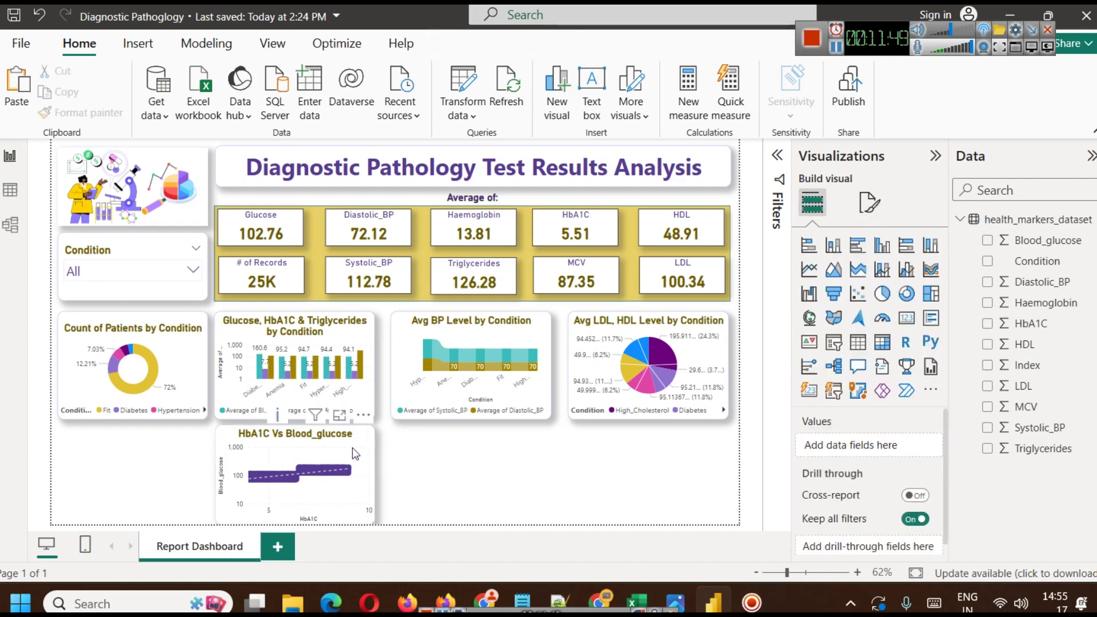
click(354, 461)
click(466, 480)
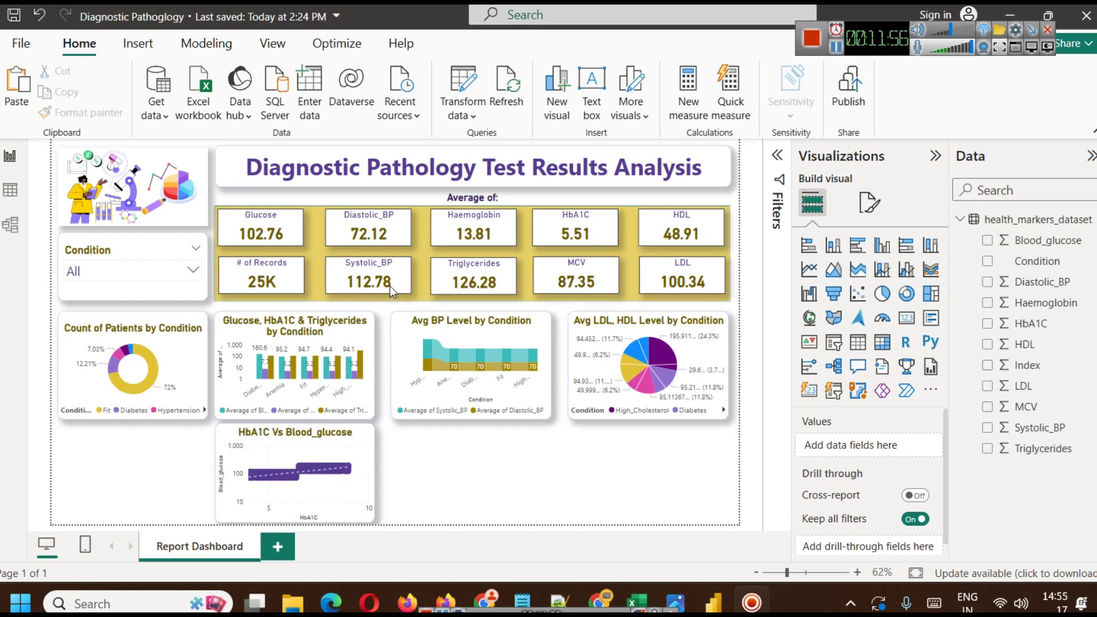
Step: Duplicate the HbA1C Vs Blood_glucose scatter chart and place the copy directly beneath the Avg BP Level by Condition chart
click(352, 451)
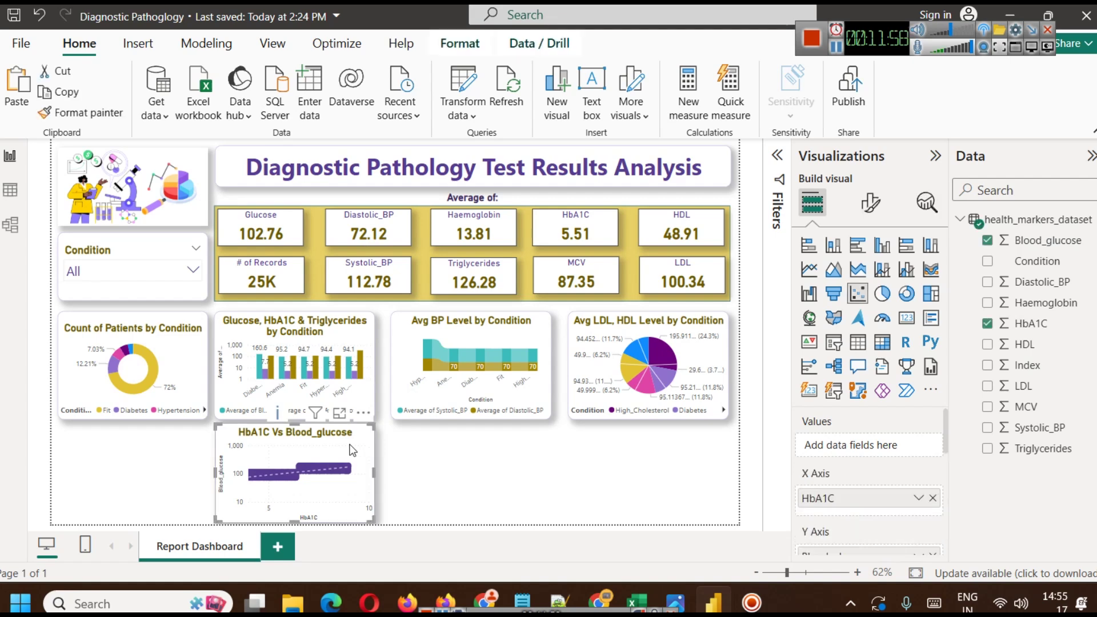
key(ctrl+c)
key(ctrl+v)
mouse_move(495, 449)
mouse_down()
mouse_move(529, 454)
mouse_move(499, 454)
mouse_up()
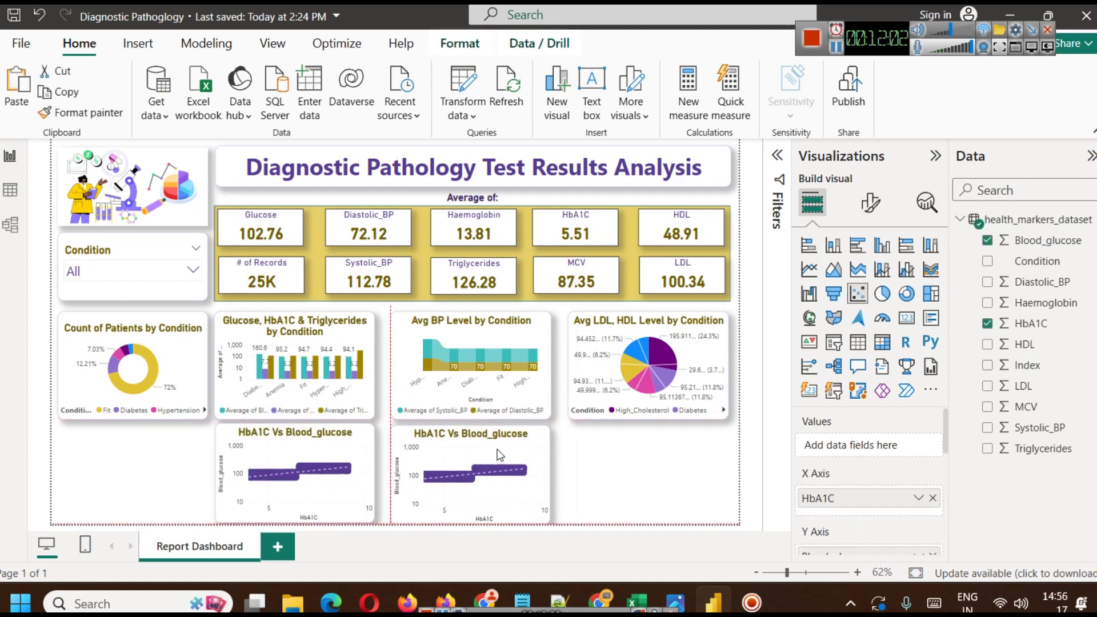
key(Escape)
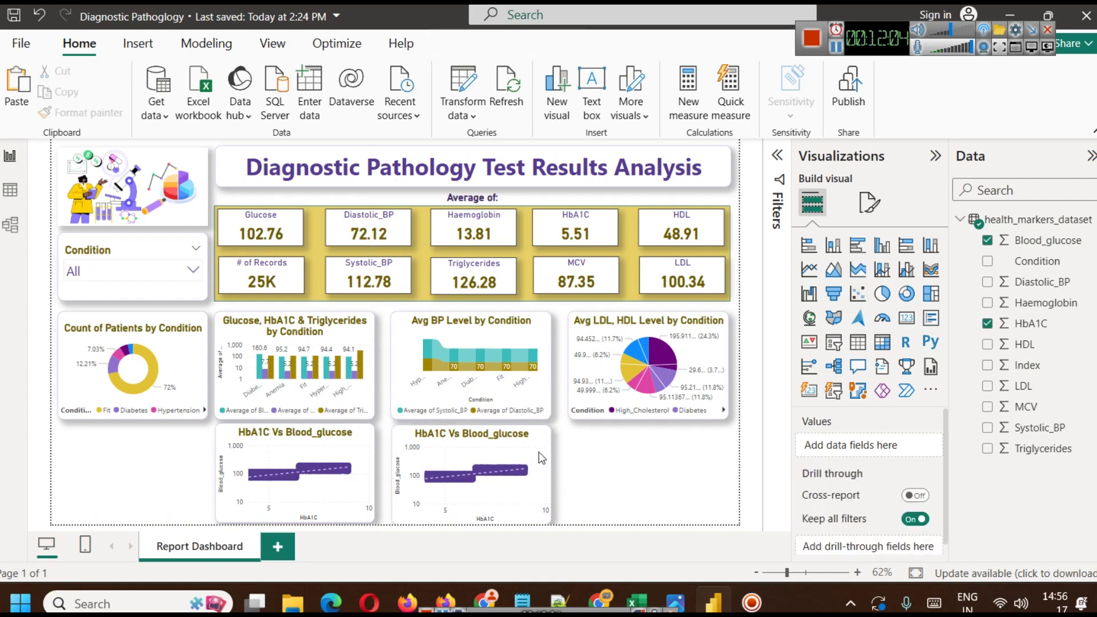
Step: In the copied scatter chart, replace HbA1C with LDL on the X axis and Blood_glucose with Systolic_BP on the Y axis
click(537, 444)
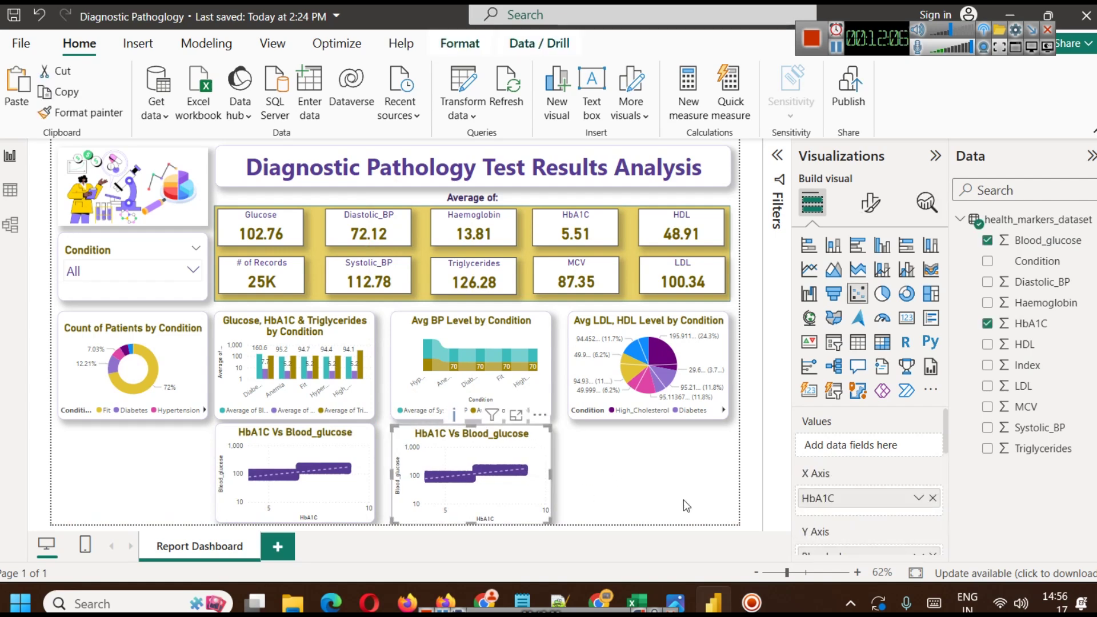
scroll(899, 499, down, 3)
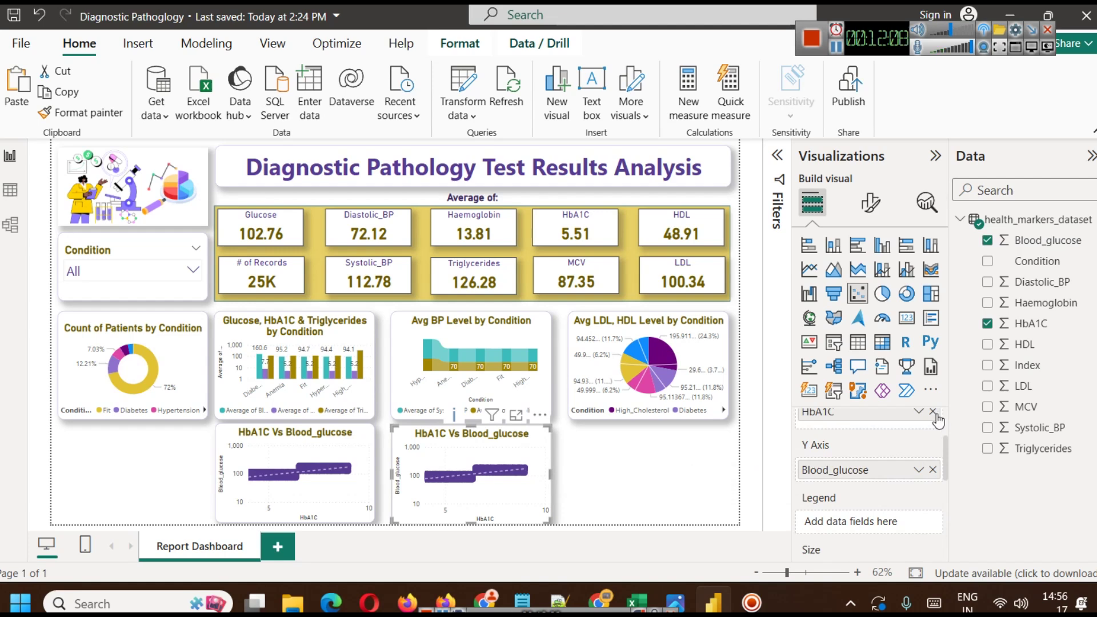
click(933, 412)
drag(1023, 386, 1046, 384)
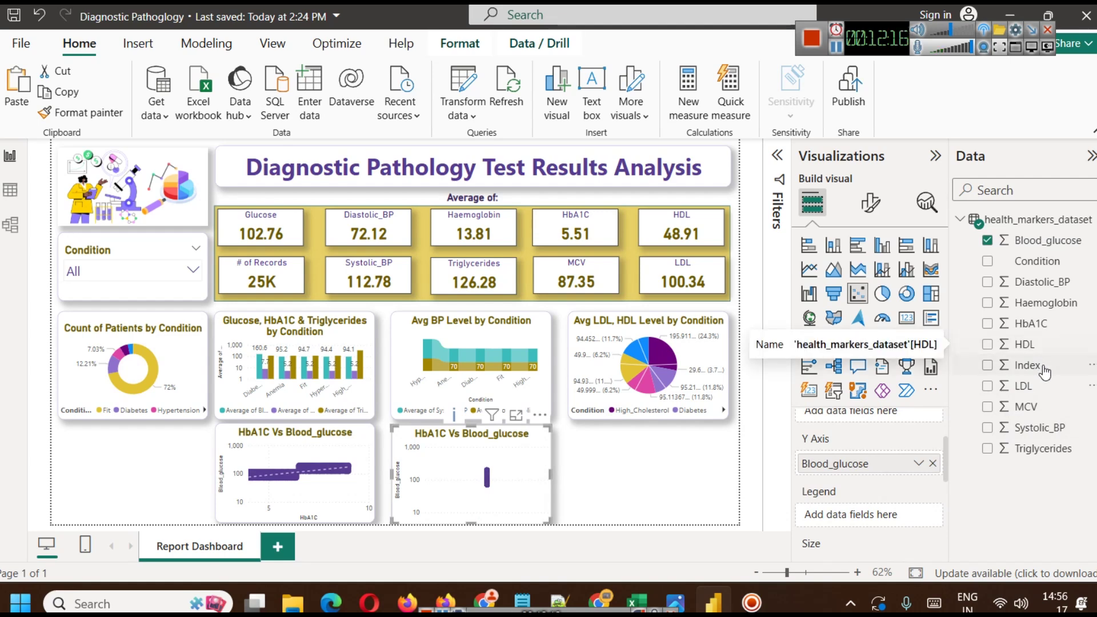
drag(1042, 387, 884, 423)
drag(1024, 386, 865, 489)
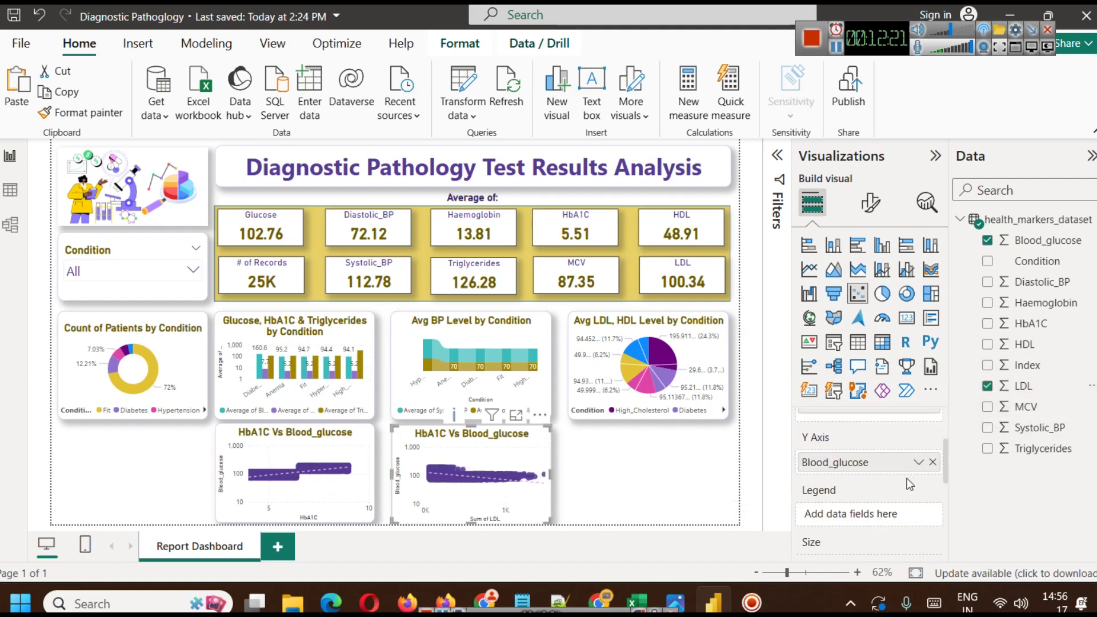
click(932, 462)
drag(1038, 428, 865, 463)
Step: Set both LDL and Systolic_BP in the copied scatter chart to Don't summarize
scroll(822, 495, up, 2)
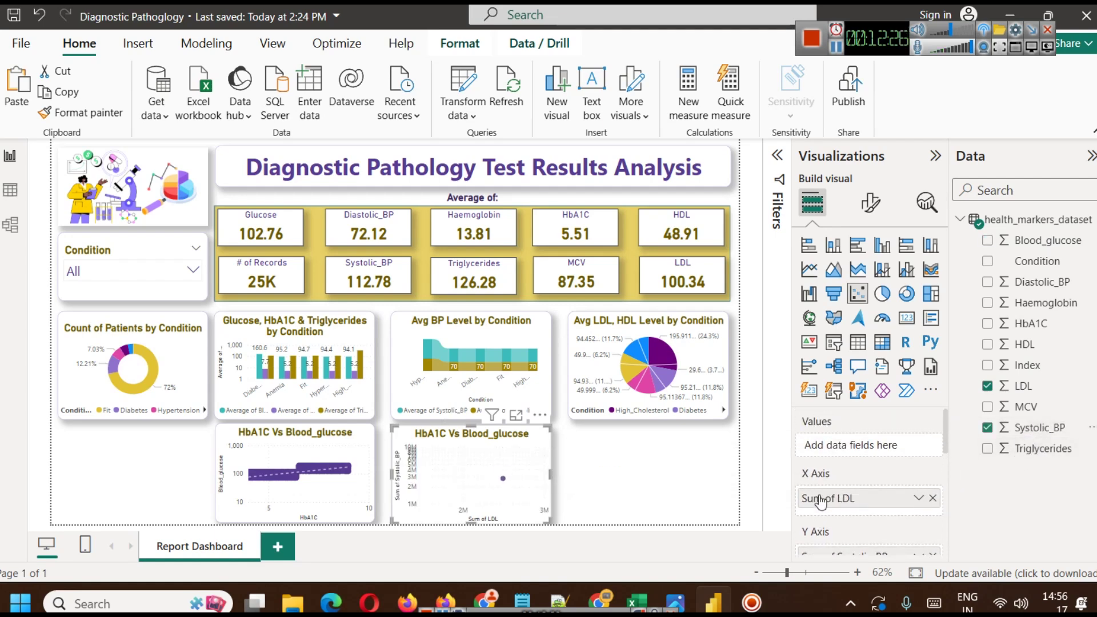
click(918, 499)
click(985, 272)
scroll(912, 507, down, 3)
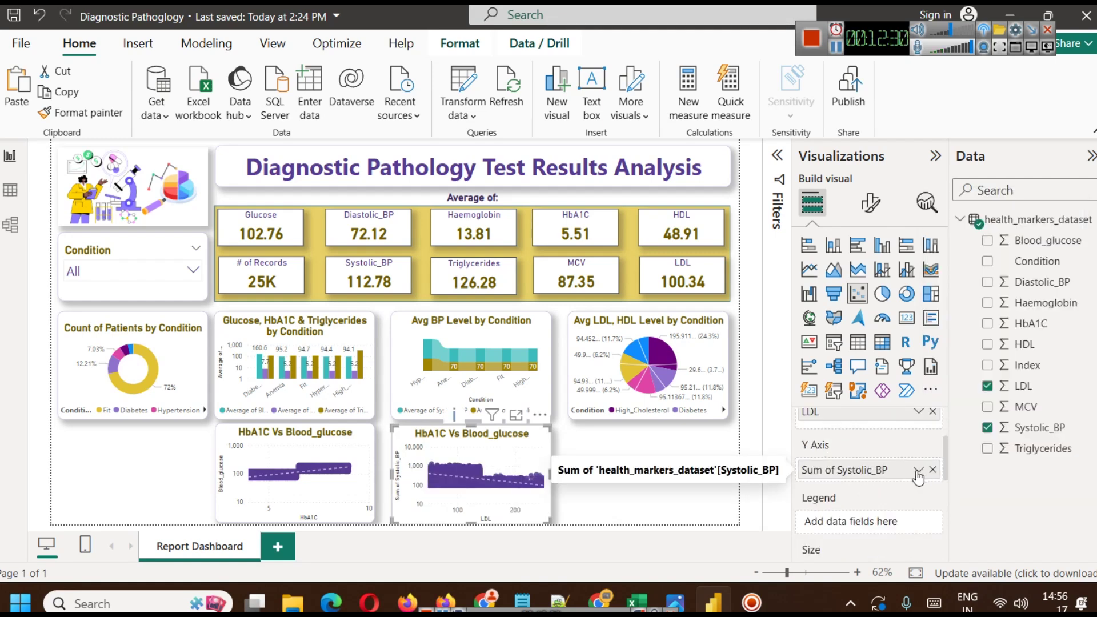
click(919, 470)
click(981, 236)
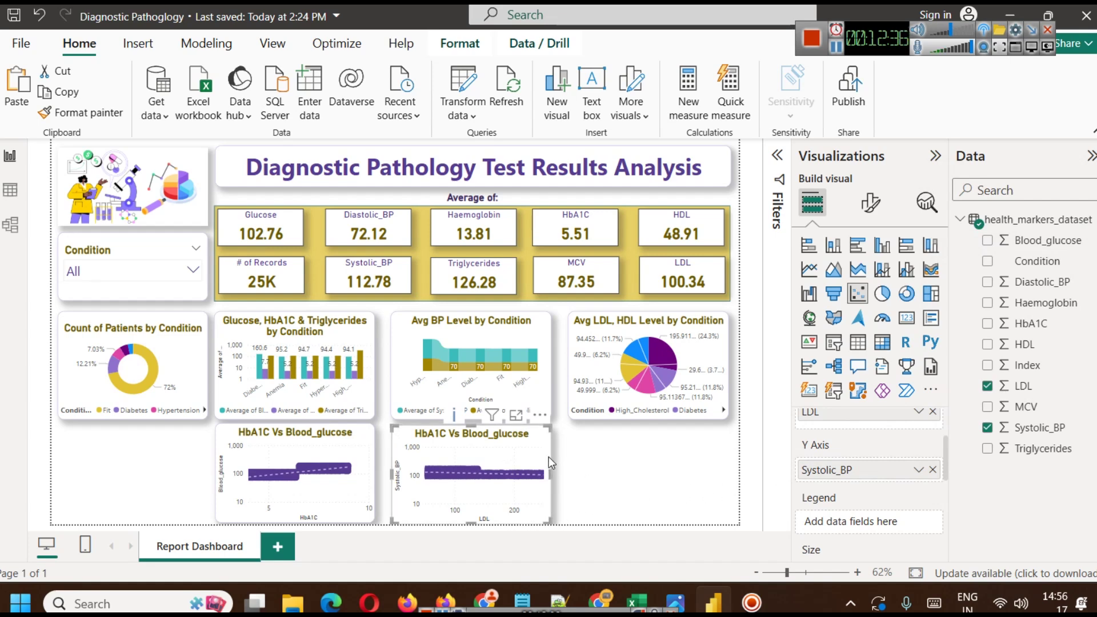
Step: Retitle the copied scatter chart "LDL Vs Systolic BP"
click(870, 202)
click(871, 282)
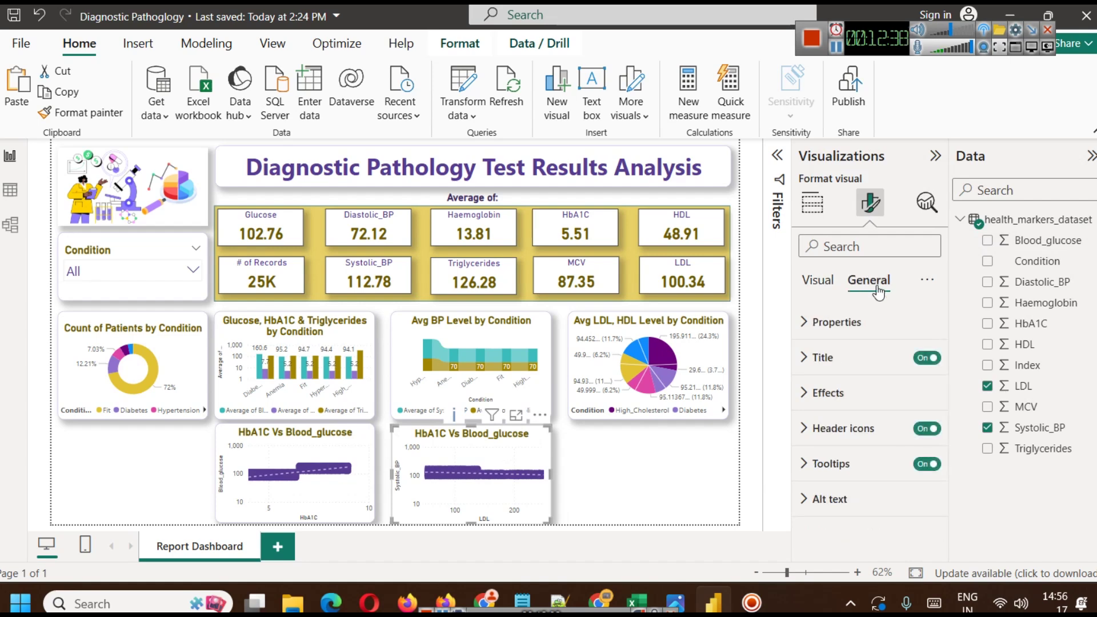
click(851, 358)
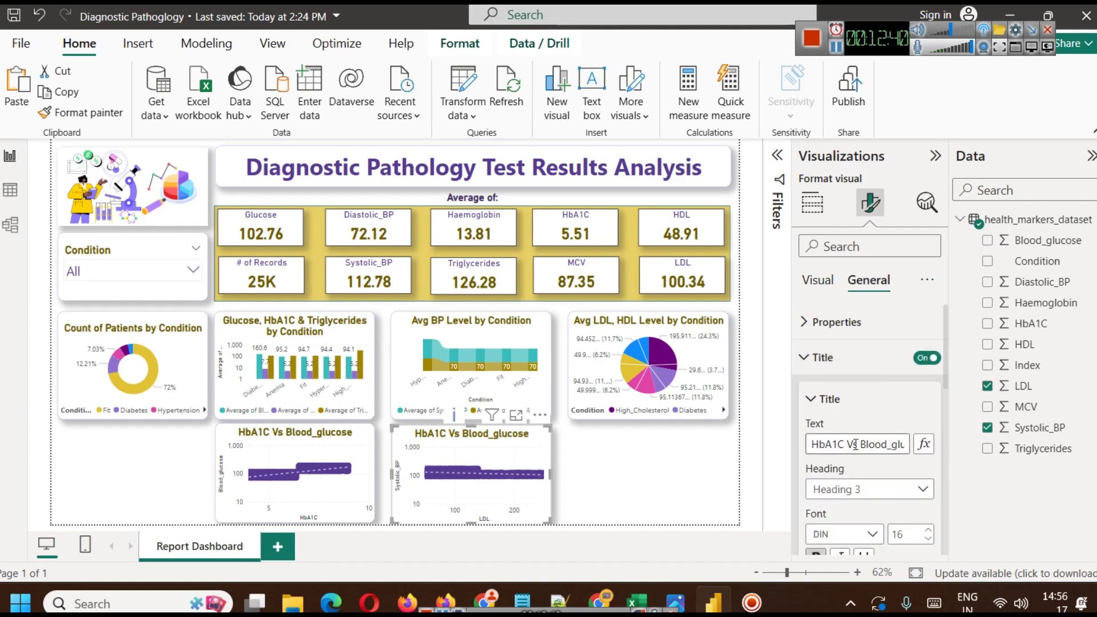
click(822, 444)
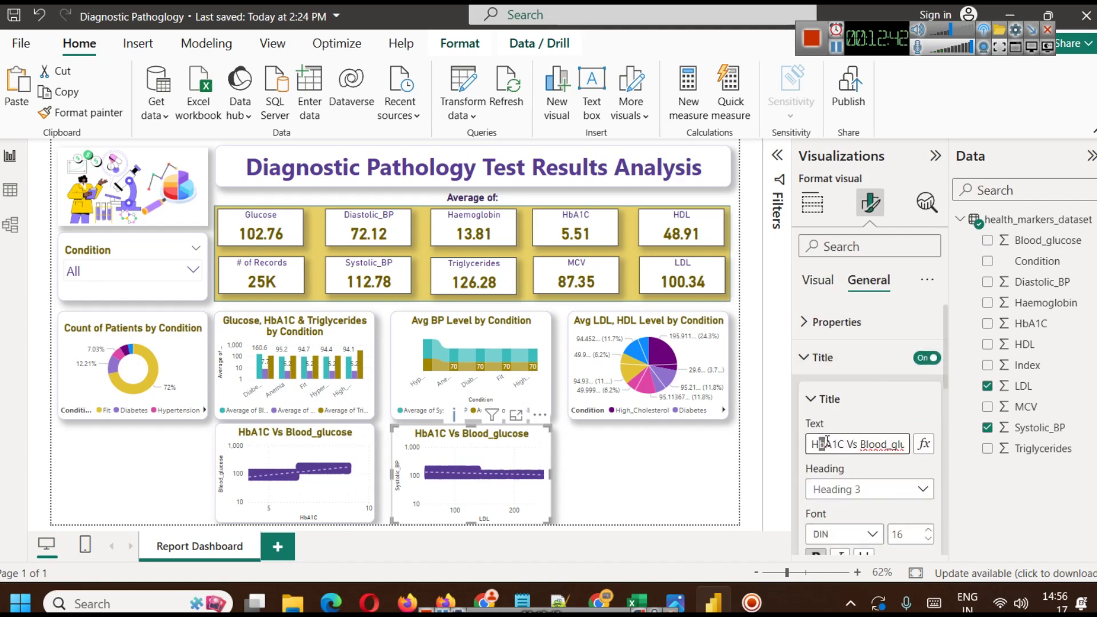
double_click(827, 444)
text(Ld)
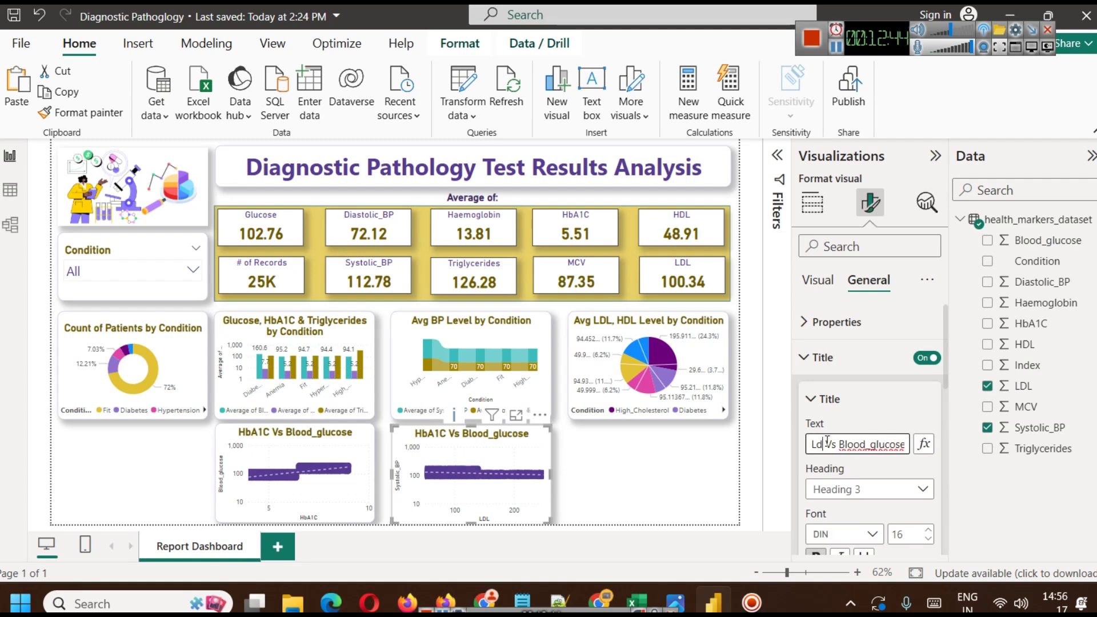
key(BackSpace)
text(DL)
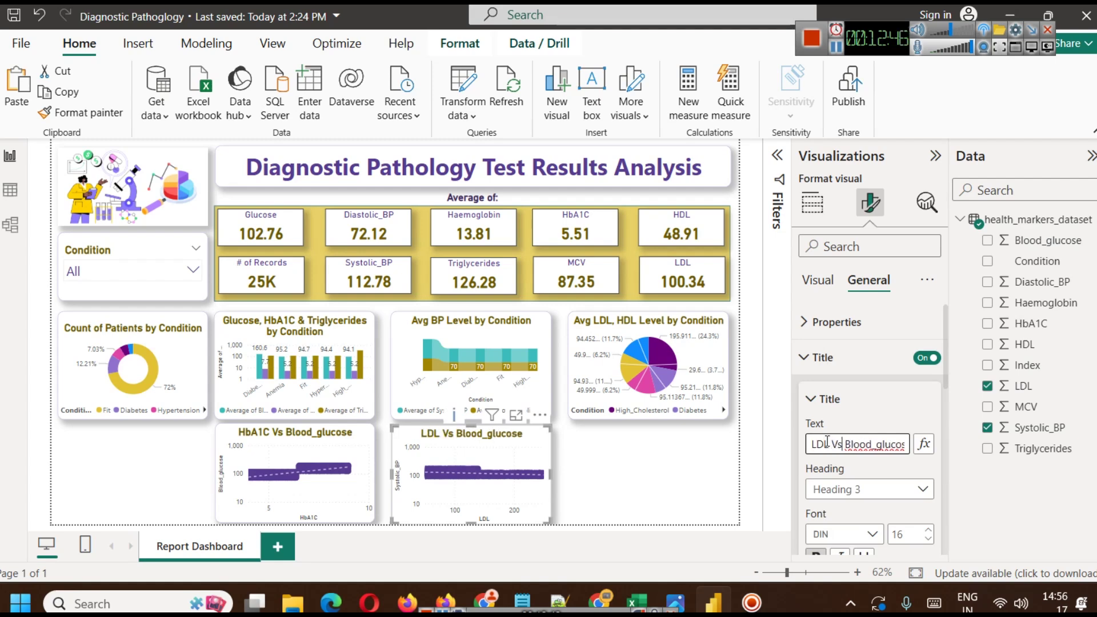
key(shift+End)
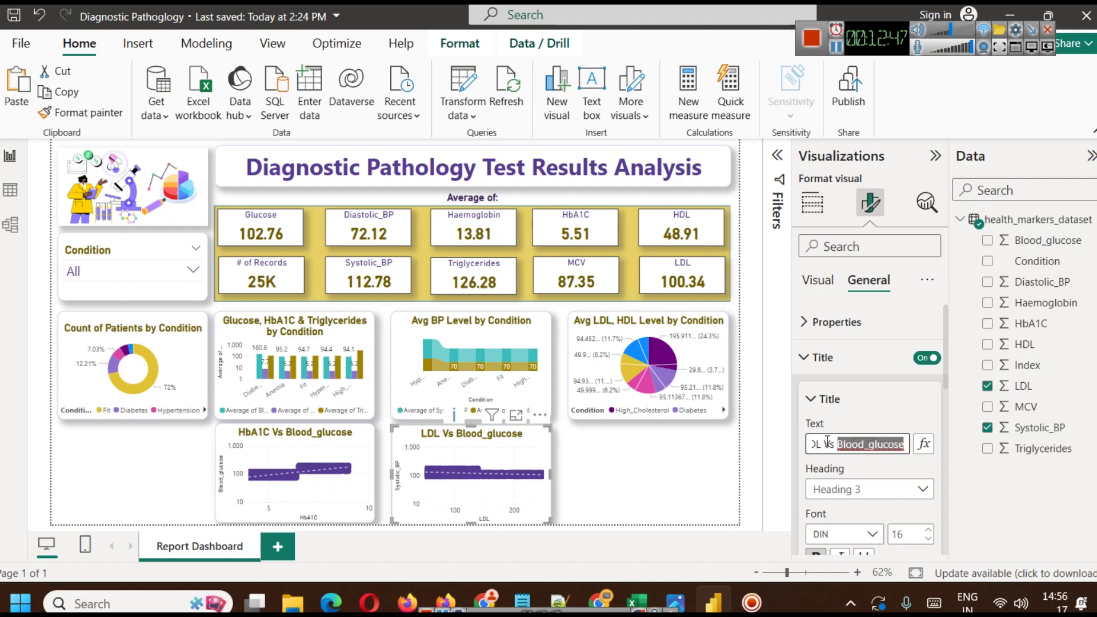
text(Systolic BP)
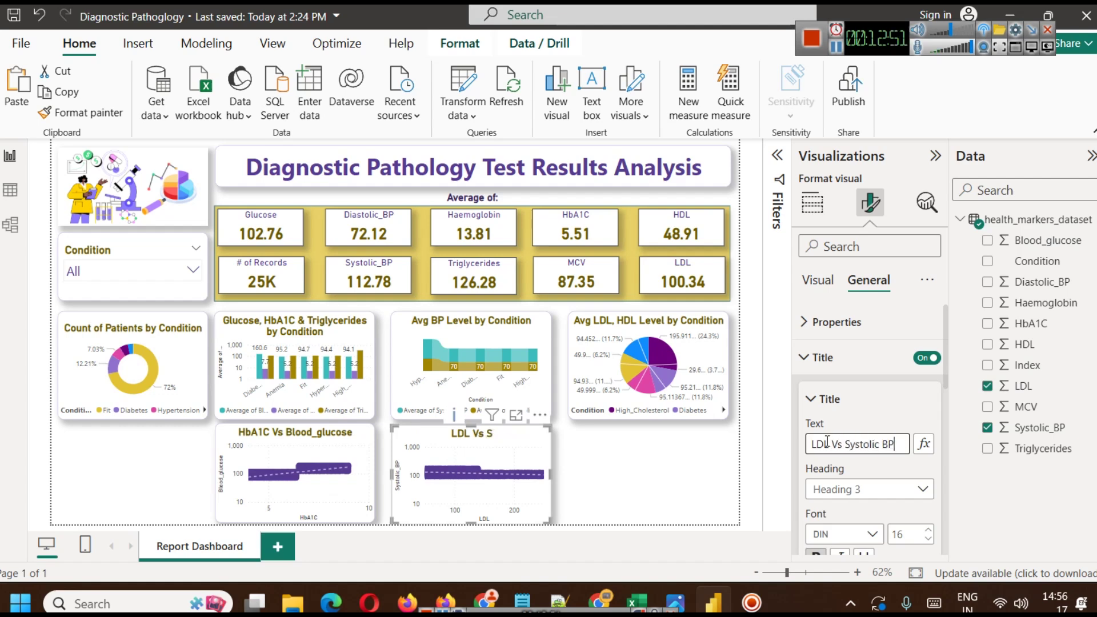
key(Escape)
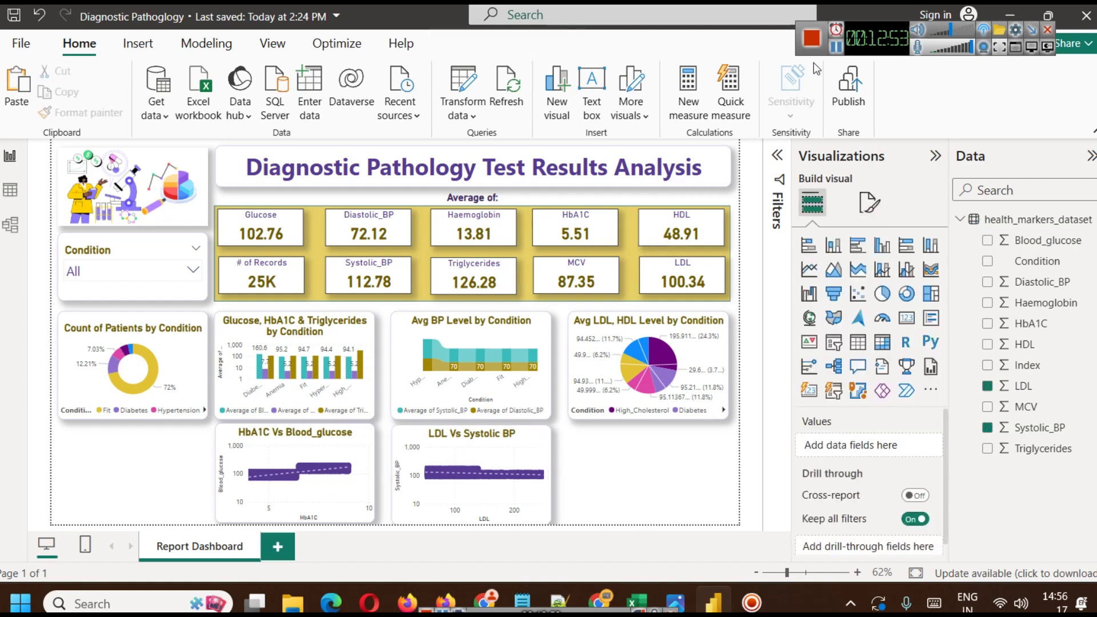
Step: Nudge the Glucose, HbA1C & Triglycerides, Avg BP Level and Avg LDL, HDL Level charts slightly upward so they line up
click(651, 463)
click(311, 321)
click(470, 328)
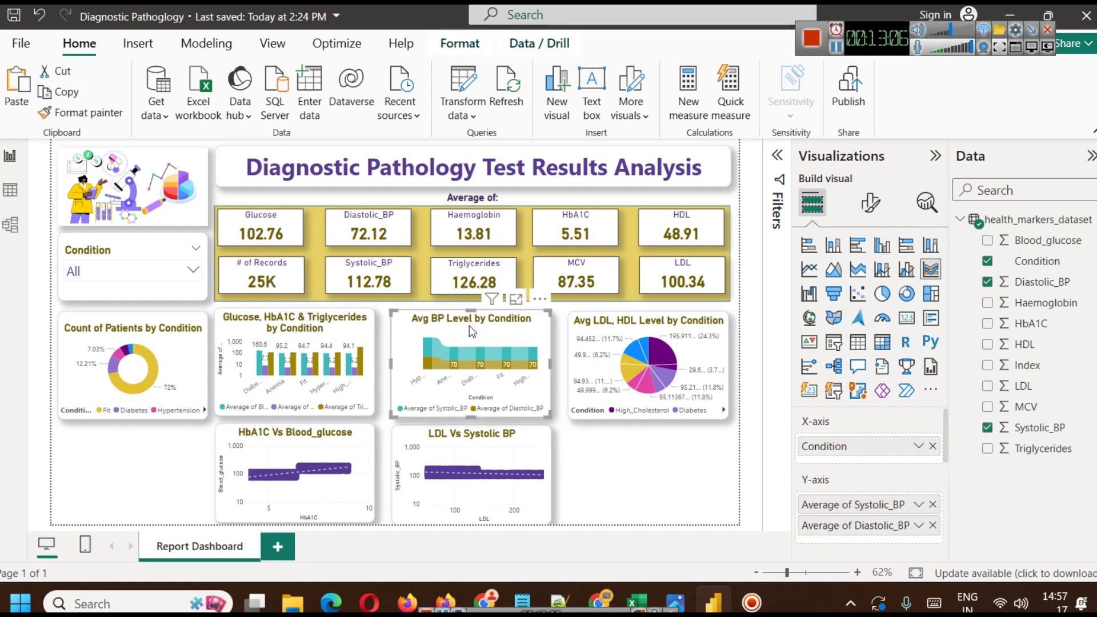
click(638, 350)
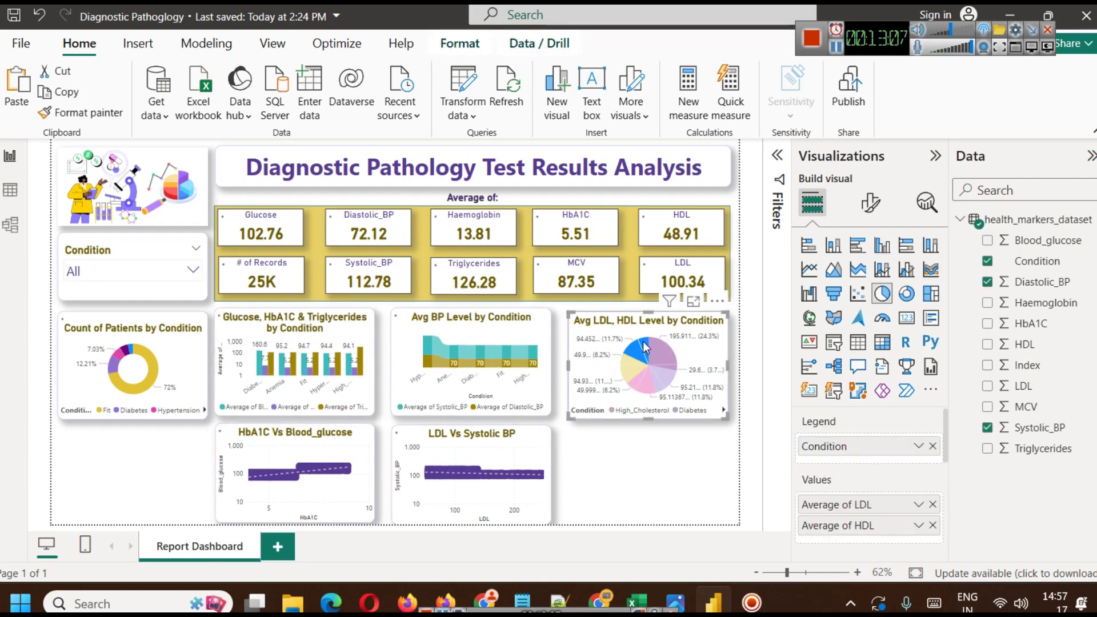
click(678, 361)
click(677, 363)
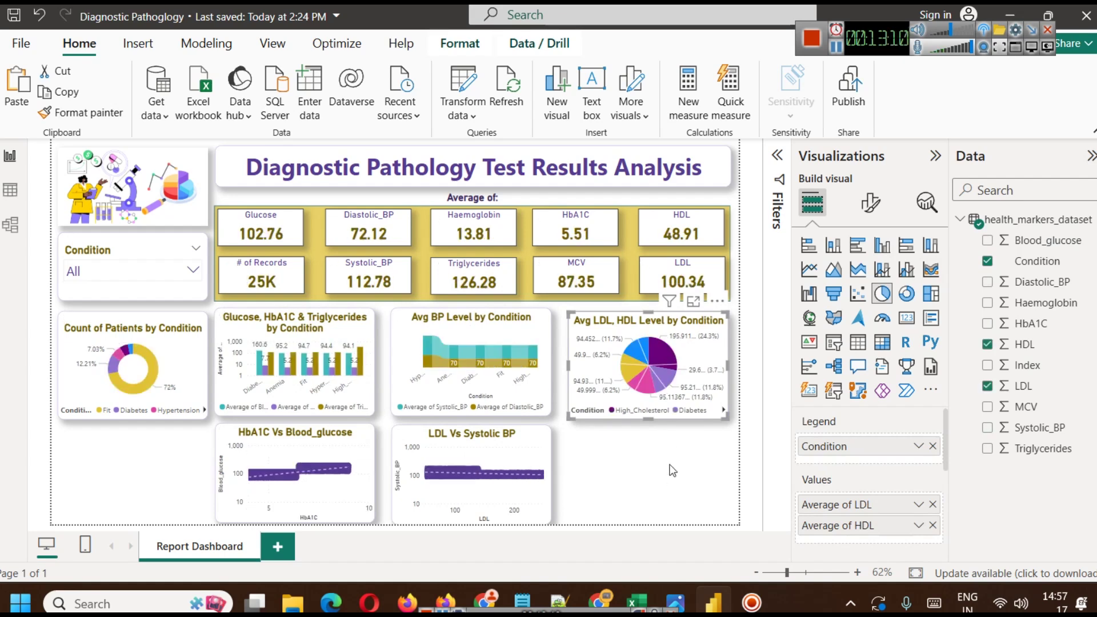
click(672, 480)
click(655, 328)
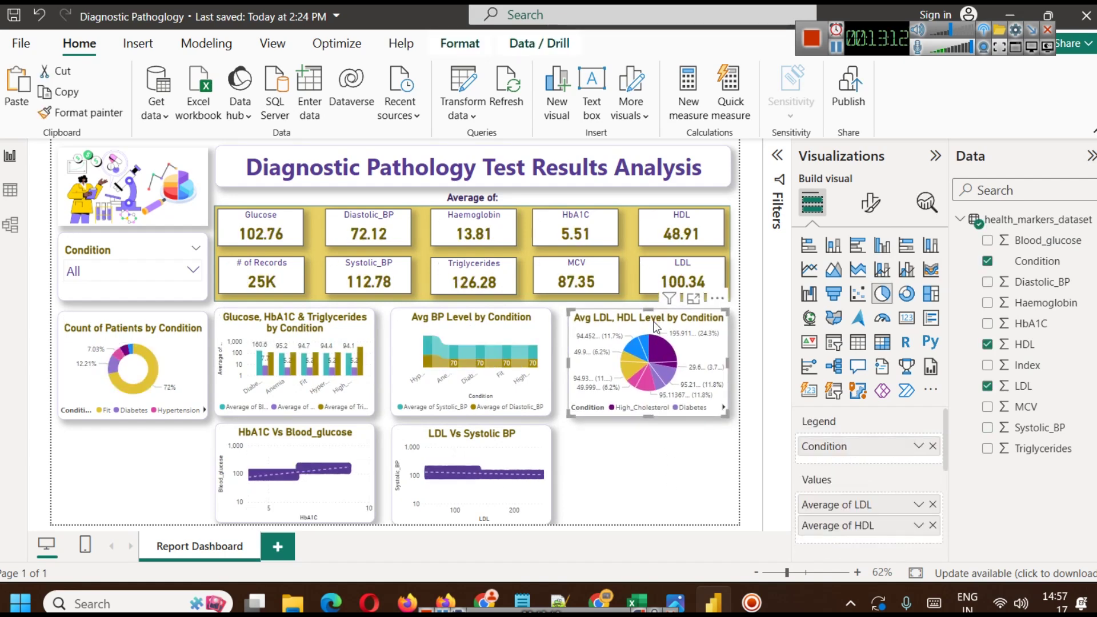
Step: Nudge the HbA1C Vs Blood_glucose and LDL Vs Systolic BP scatter charts slightly upward beneath the condition charts
click(348, 456)
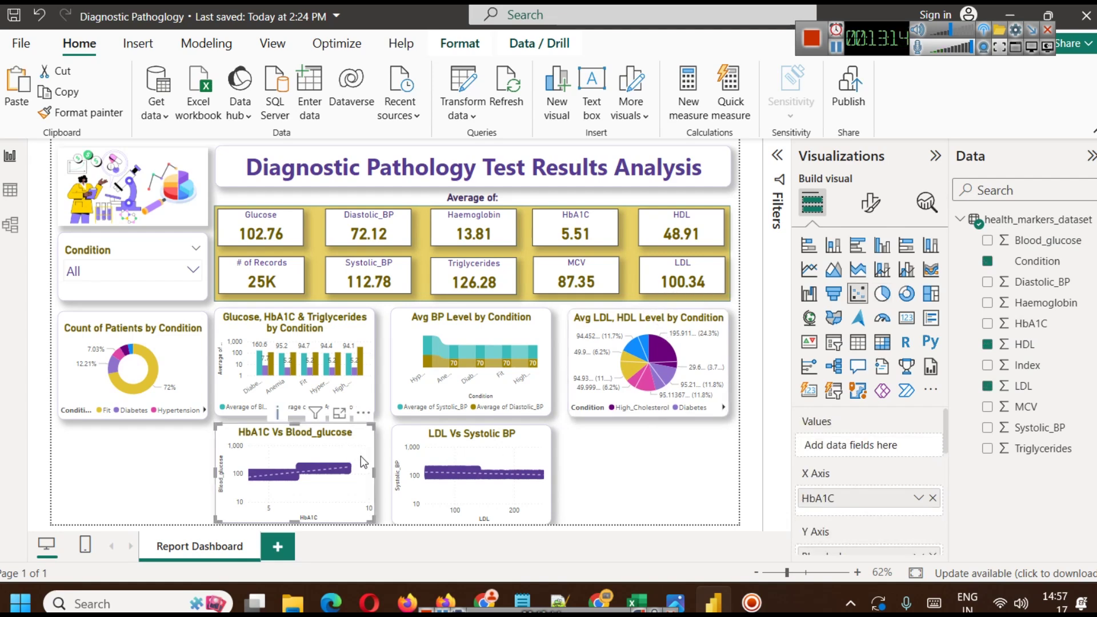
click(543, 444)
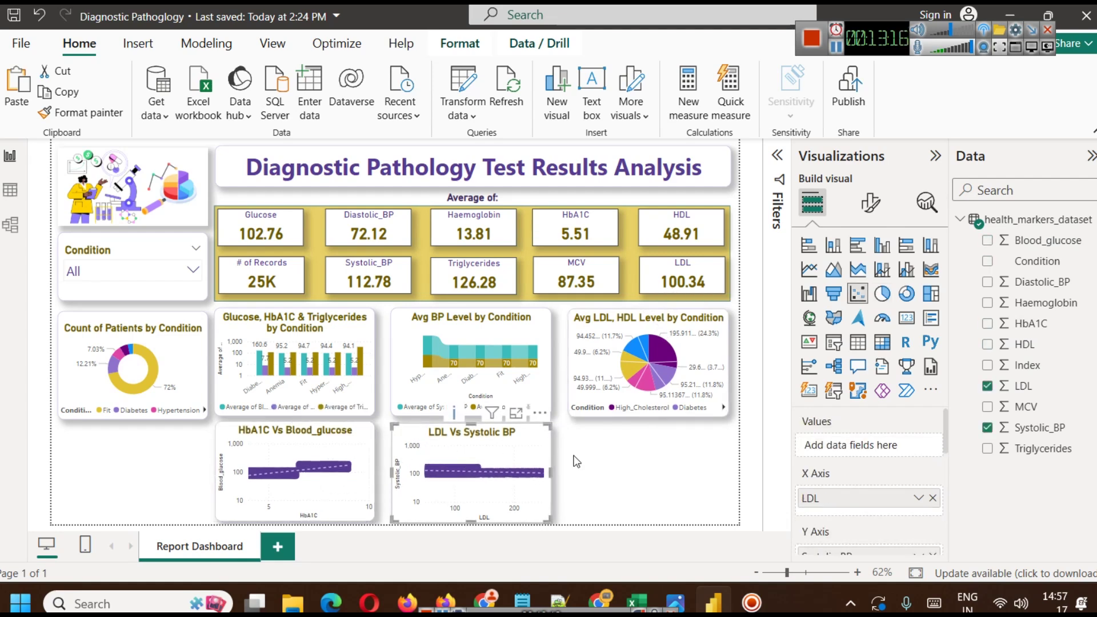
click(578, 463)
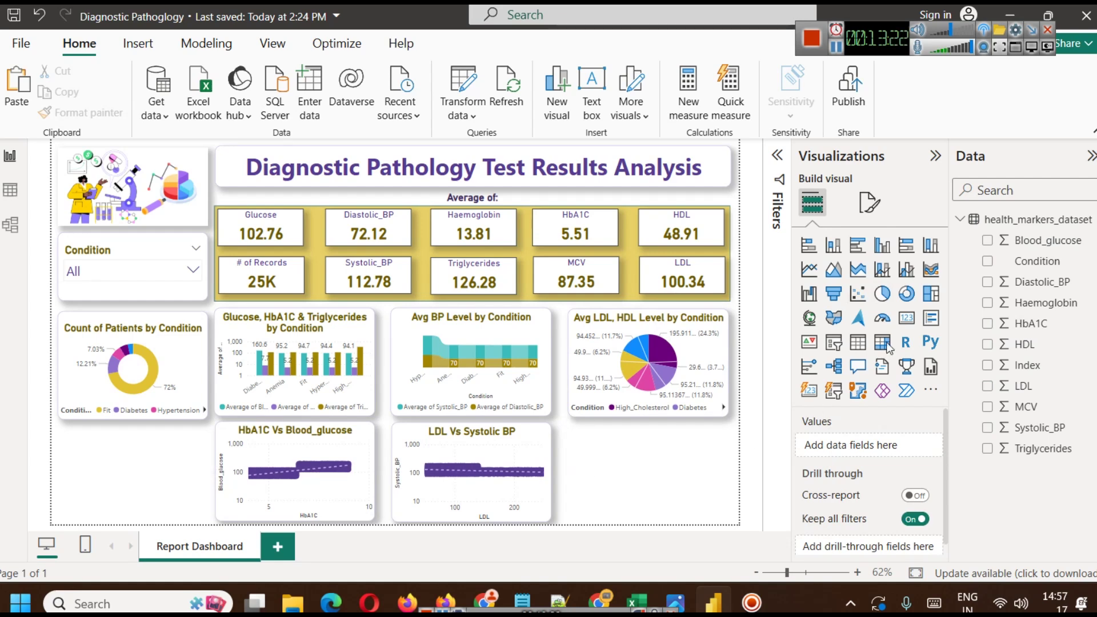
Step: Insert a stacked column chart with Haemoglobin on the X-axis and Index on the Y-axis, summarized as Count (Distinct)
click(838, 247)
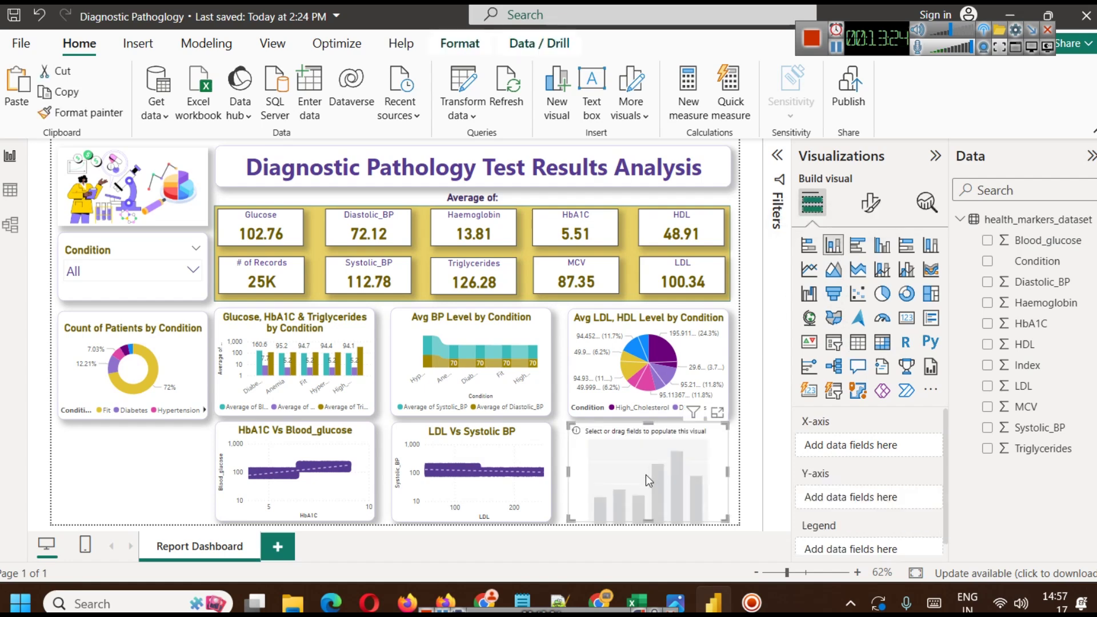
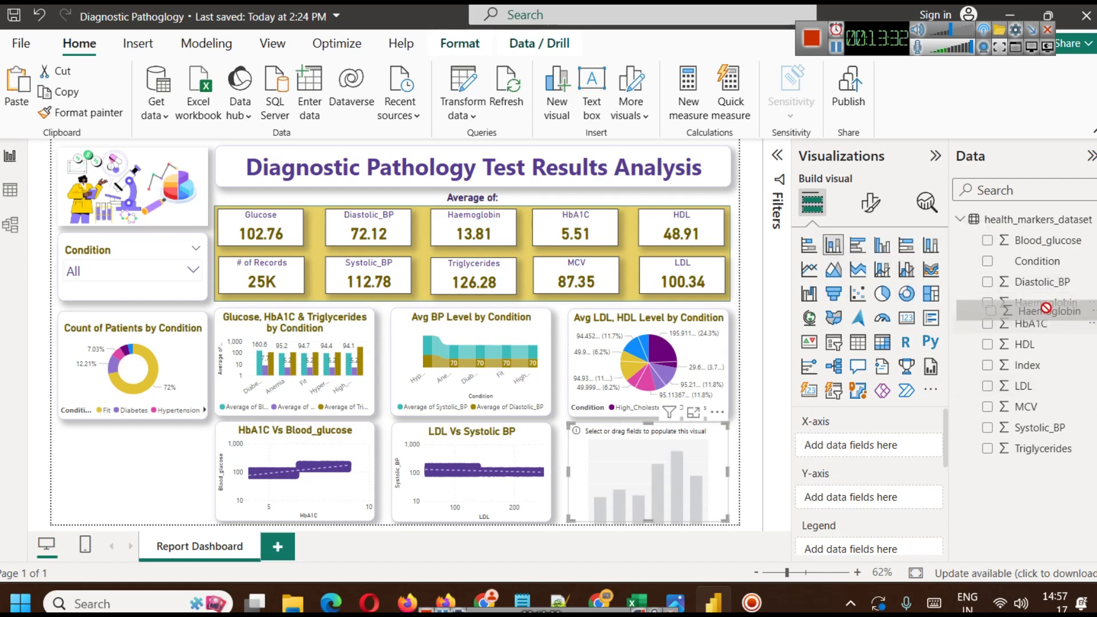
drag(1031, 324, 869, 450)
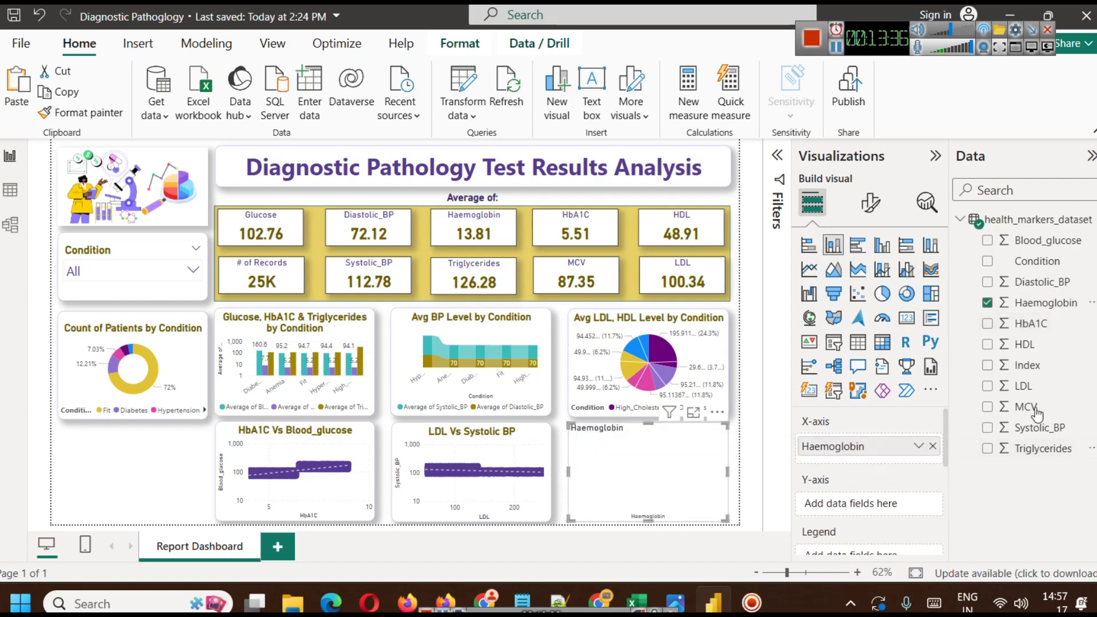
drag(1058, 365, 880, 509)
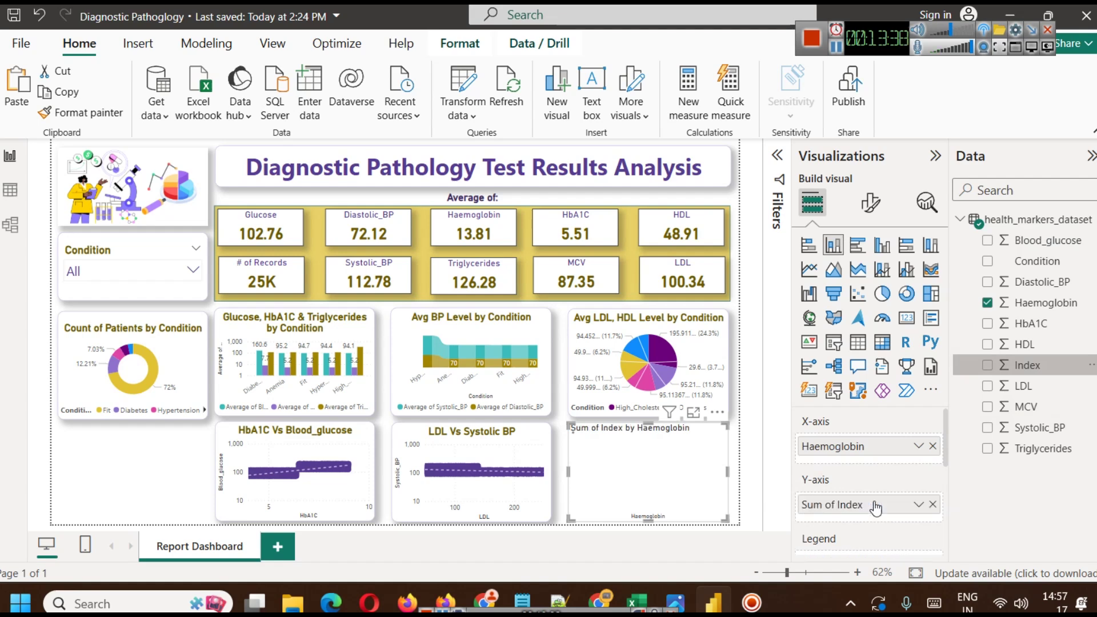
click(919, 507)
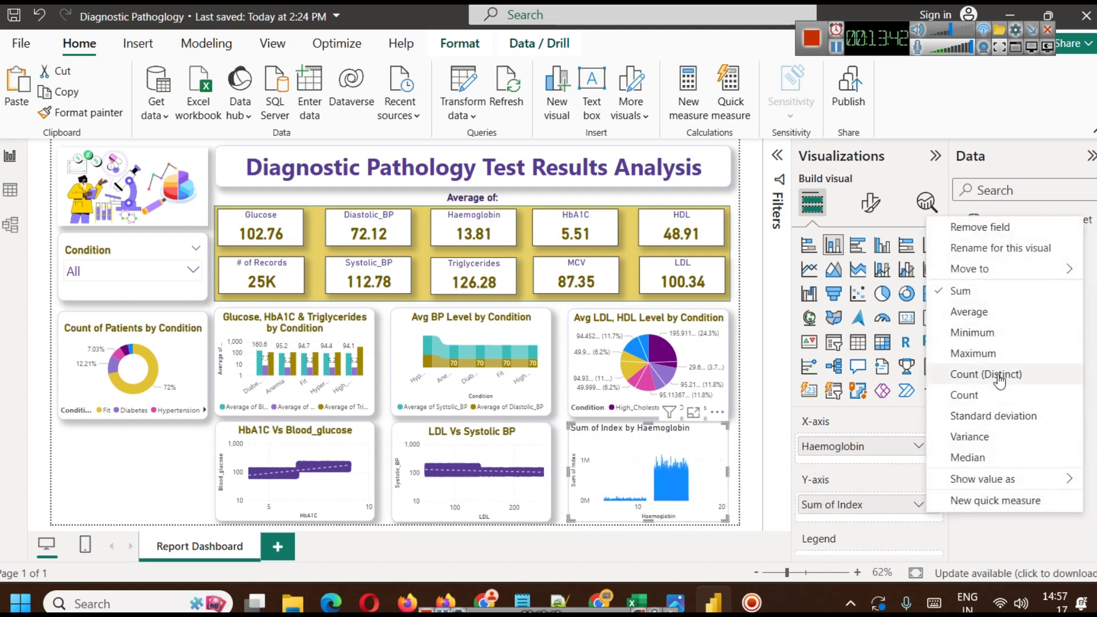
click(999, 376)
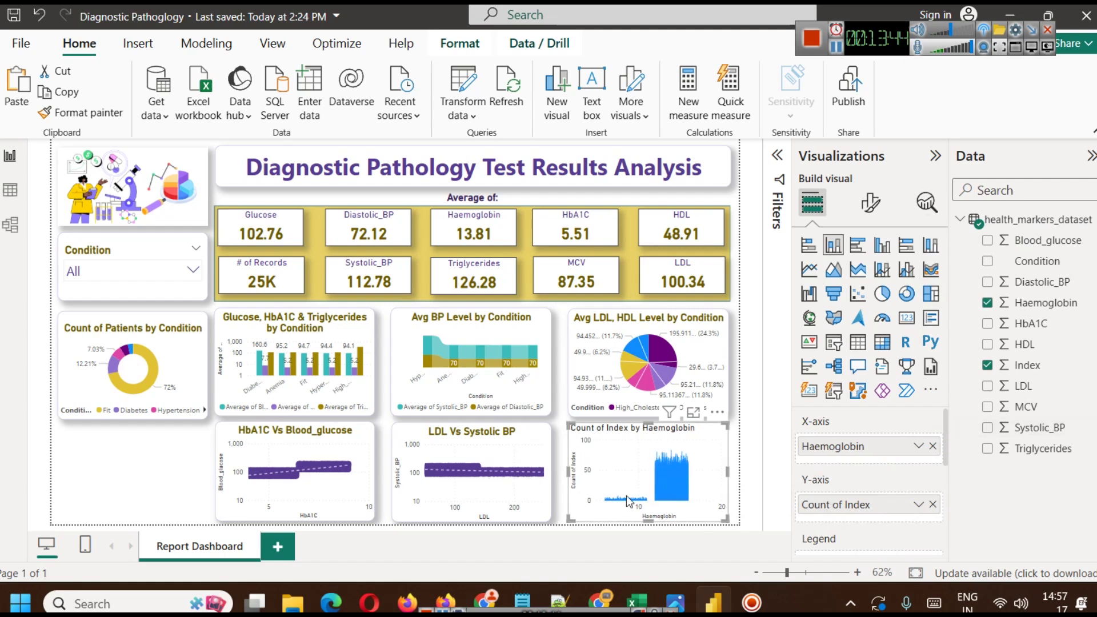
Step: Examine the Haemoglobin column chart's value range in focus mode and return to the report
click(694, 412)
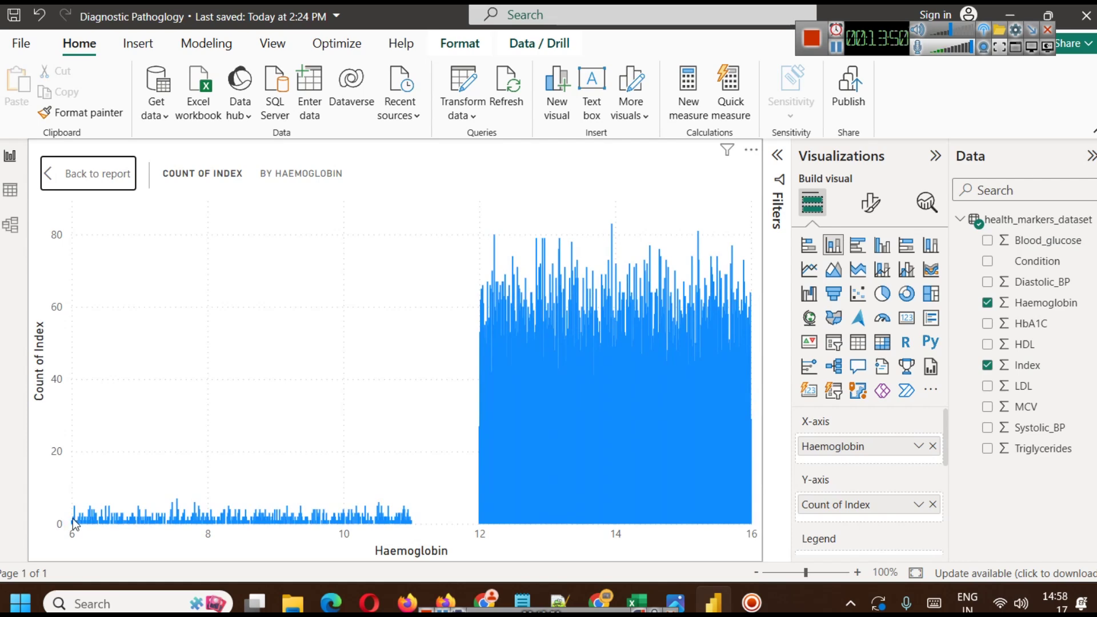
mouse_move(412, 523)
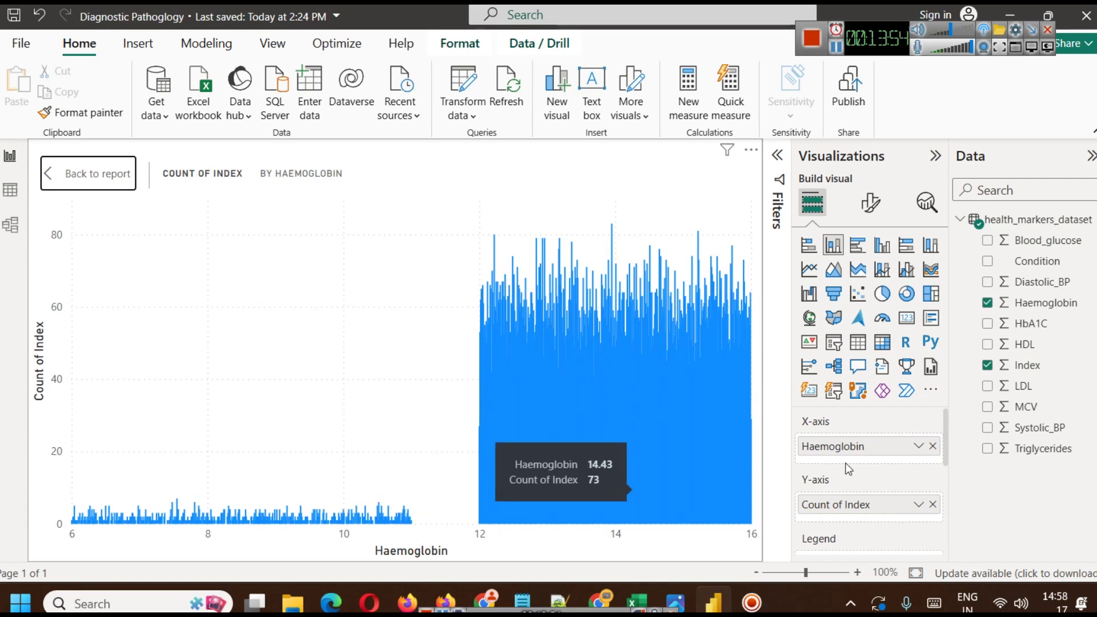
click(112, 193)
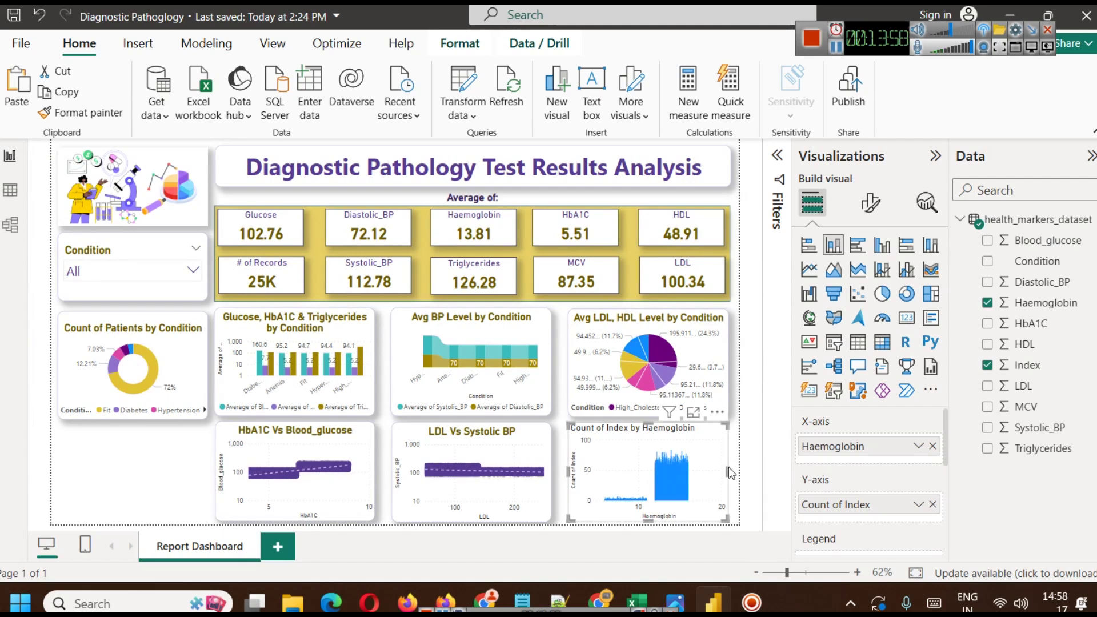
Step: Turn on the "Select all" option in the Condition slicer's selection settings
click(105, 275)
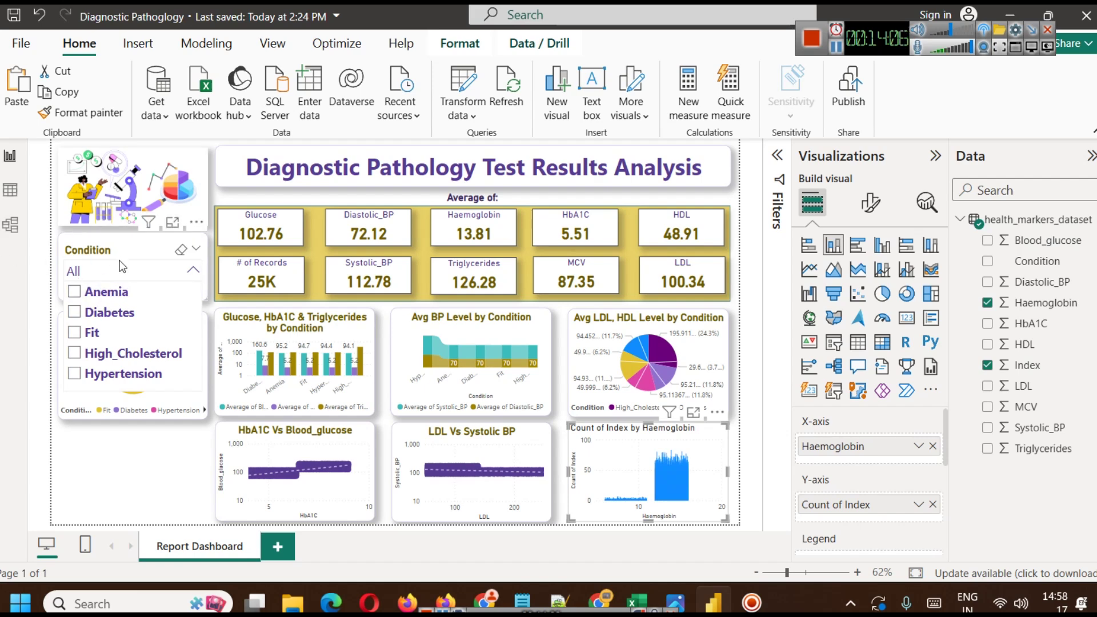
click(871, 204)
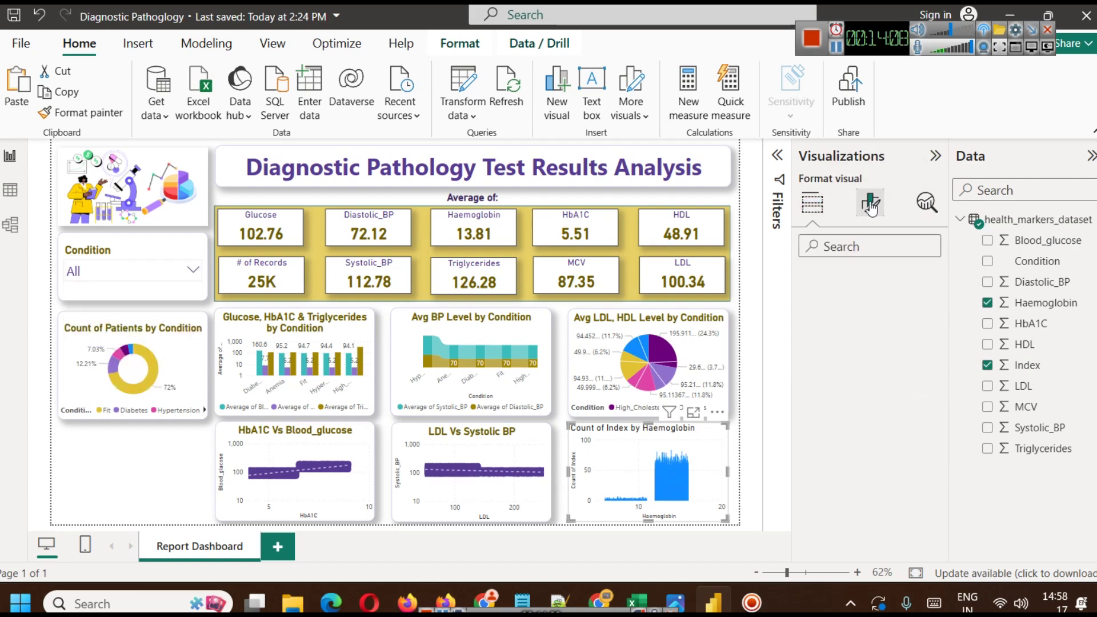
click(114, 247)
click(833, 322)
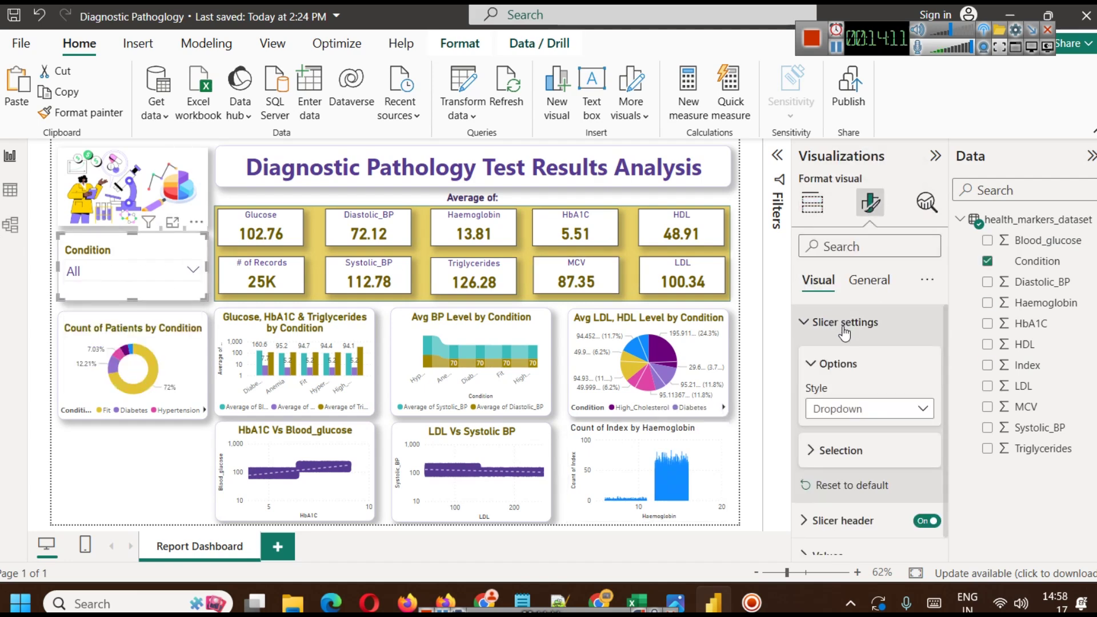
click(885, 409)
click(868, 471)
click(880, 455)
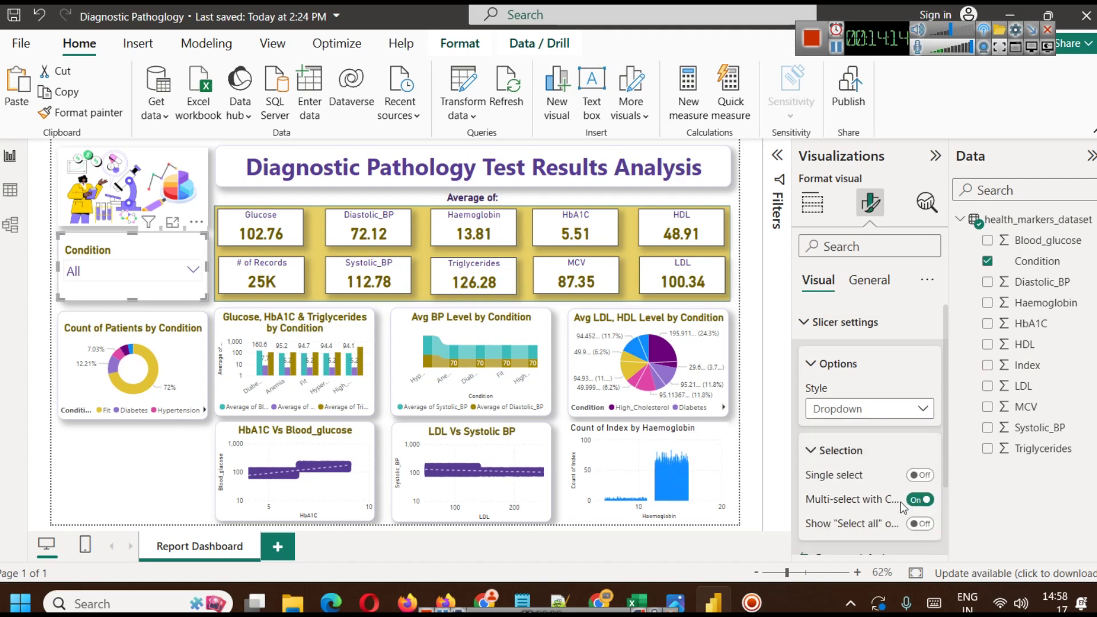
click(921, 524)
Step: Compare the Haemoglobin chart with Anemia excluded and with only Anemia selected in the Condition slicer, and reselect all conditions
click(121, 274)
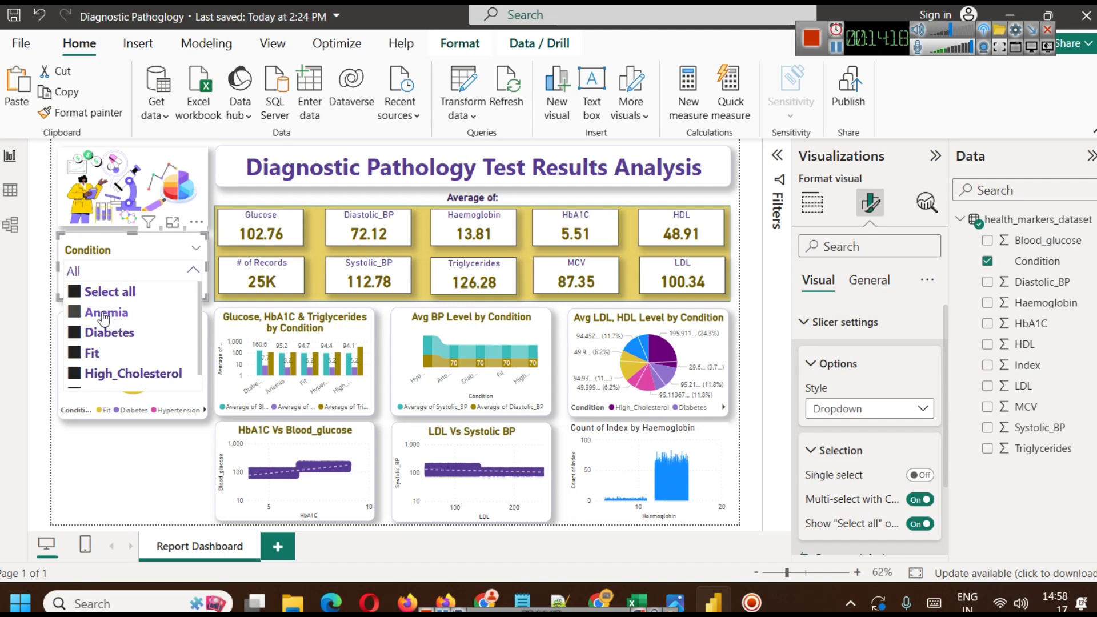
click(103, 312)
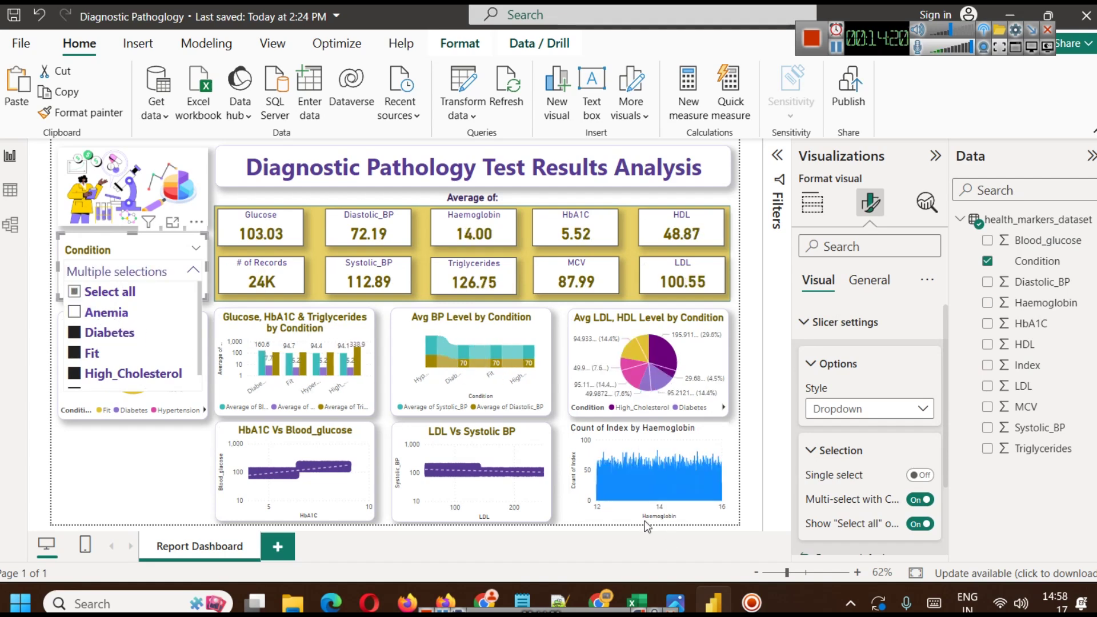
click(101, 299)
click(96, 314)
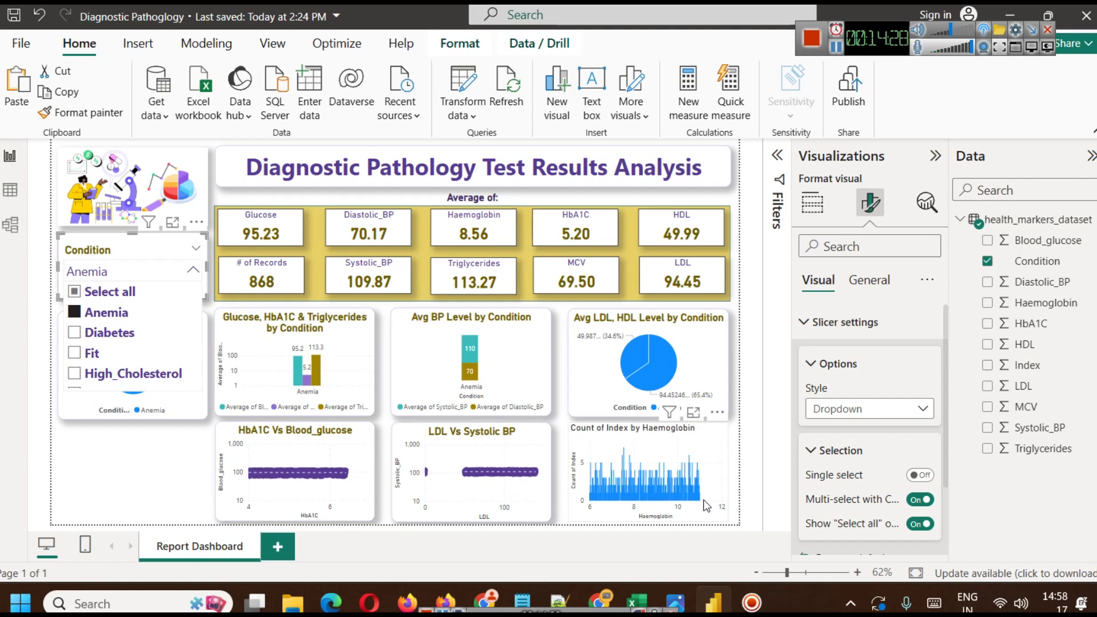
mouse_move(700, 499)
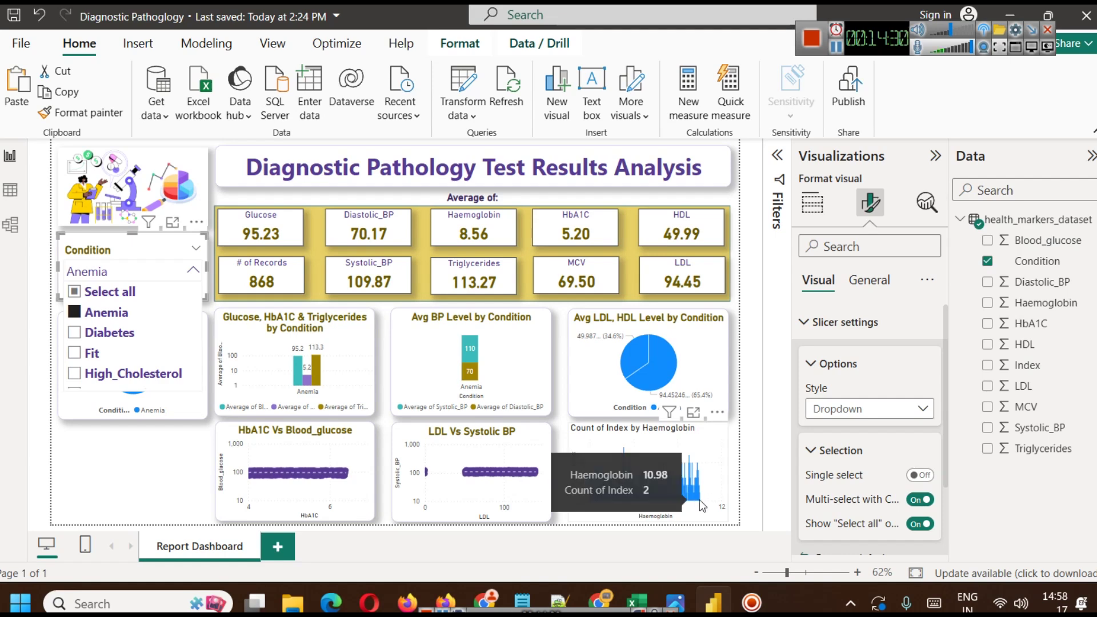
click(107, 313)
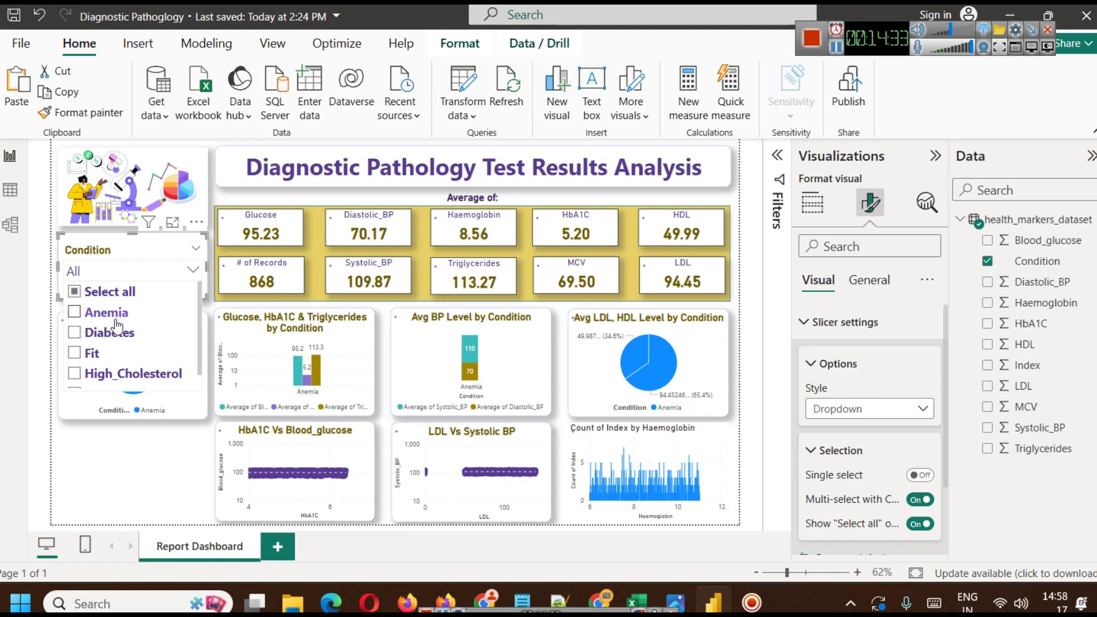
click(111, 293)
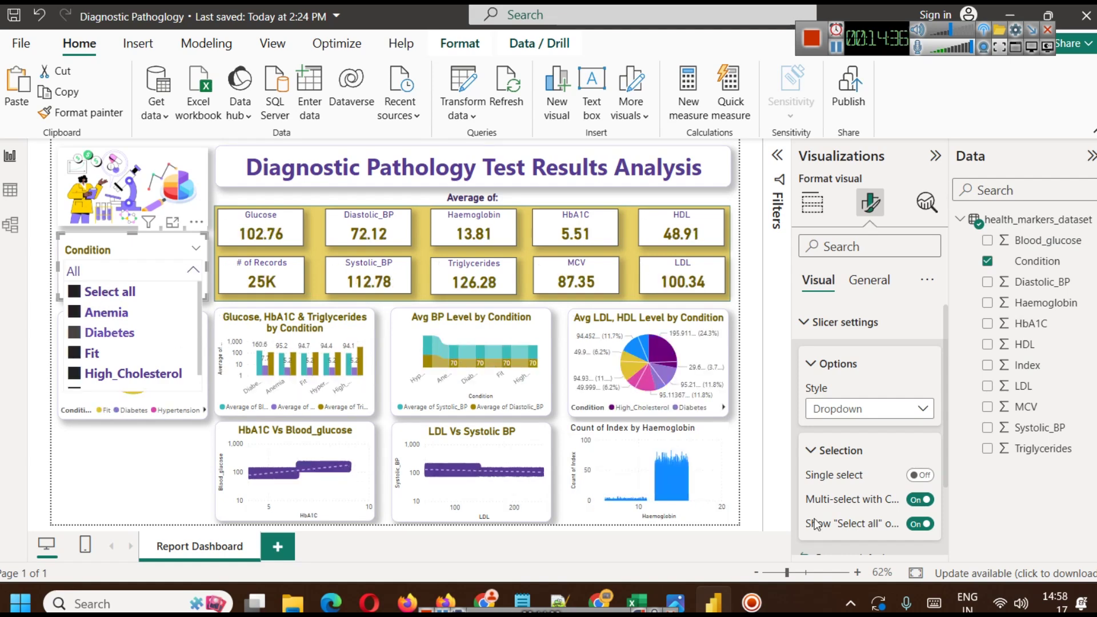
click(110, 449)
Step: Try the Haemoglobin column chart as a scatter chart and switch it back to a stacked column chart
click(699, 476)
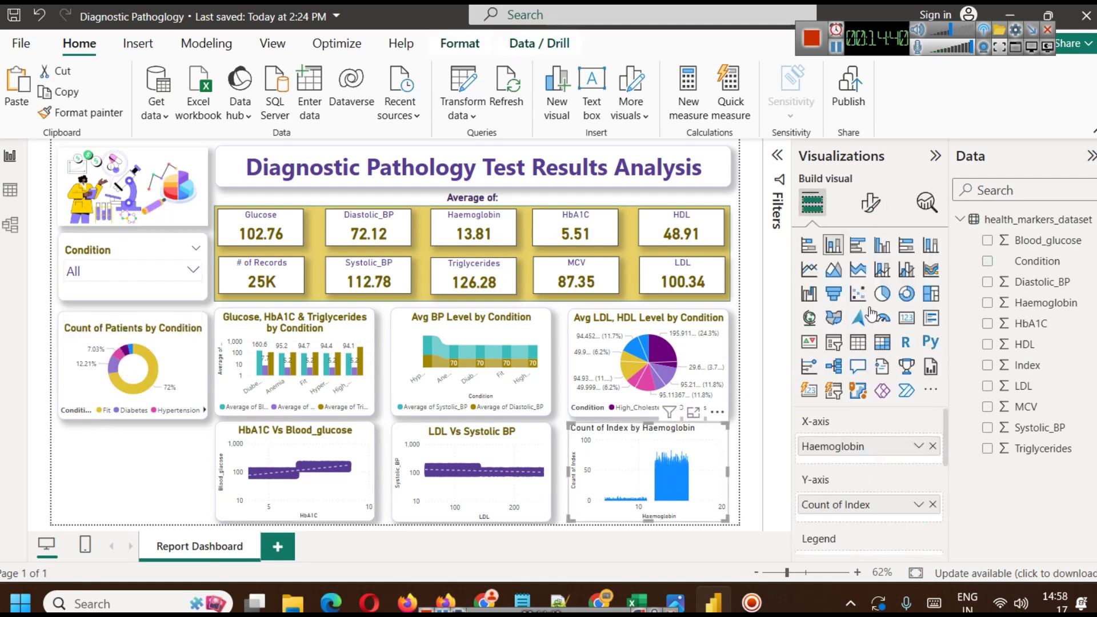
click(865, 300)
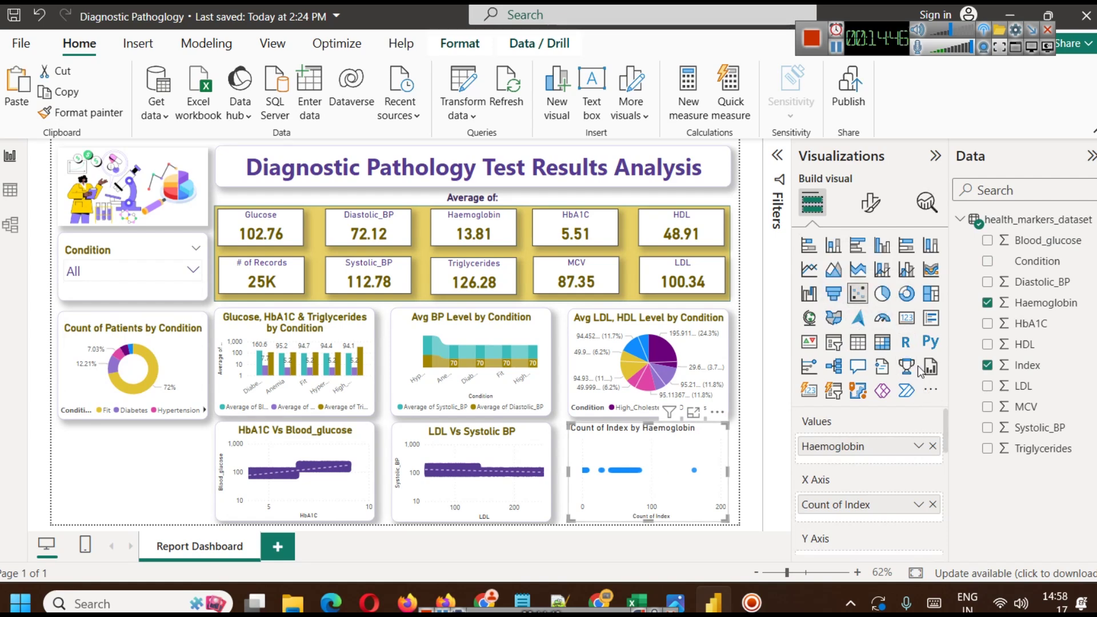
click(836, 247)
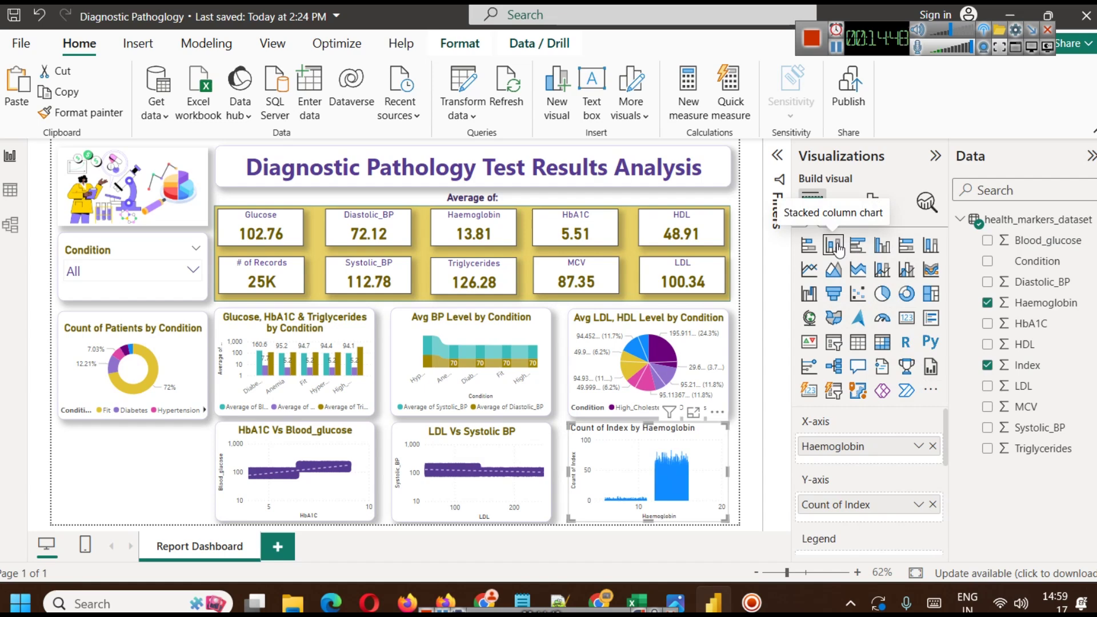
mouse_move(663, 477)
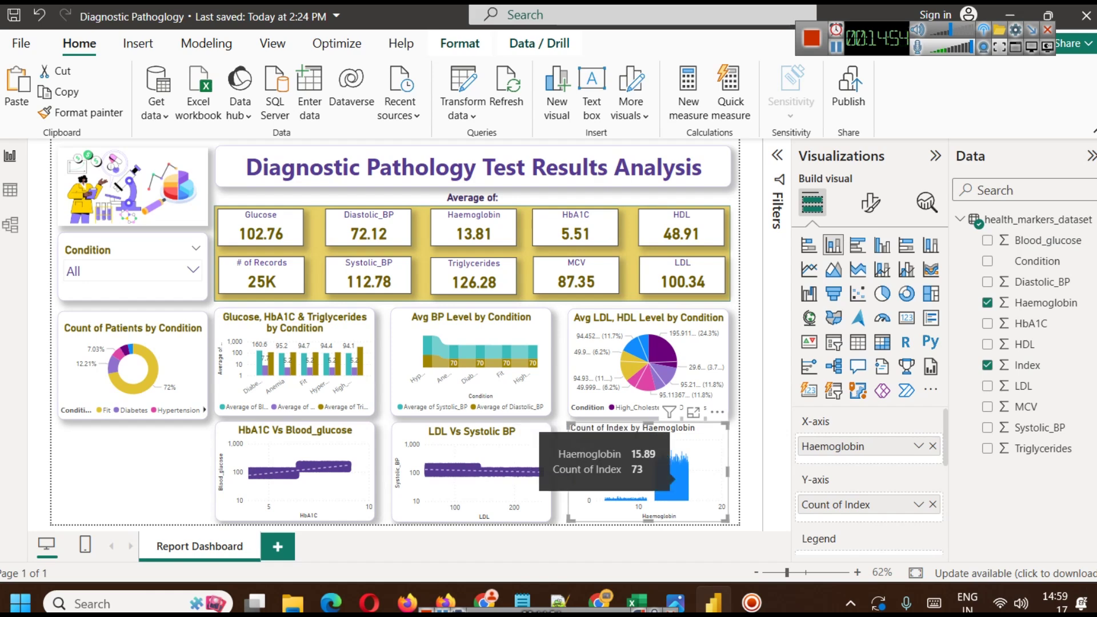
Step: Create a binned group from the Haemoglobin field with a bin size of 1.5
right_click(1092, 306)
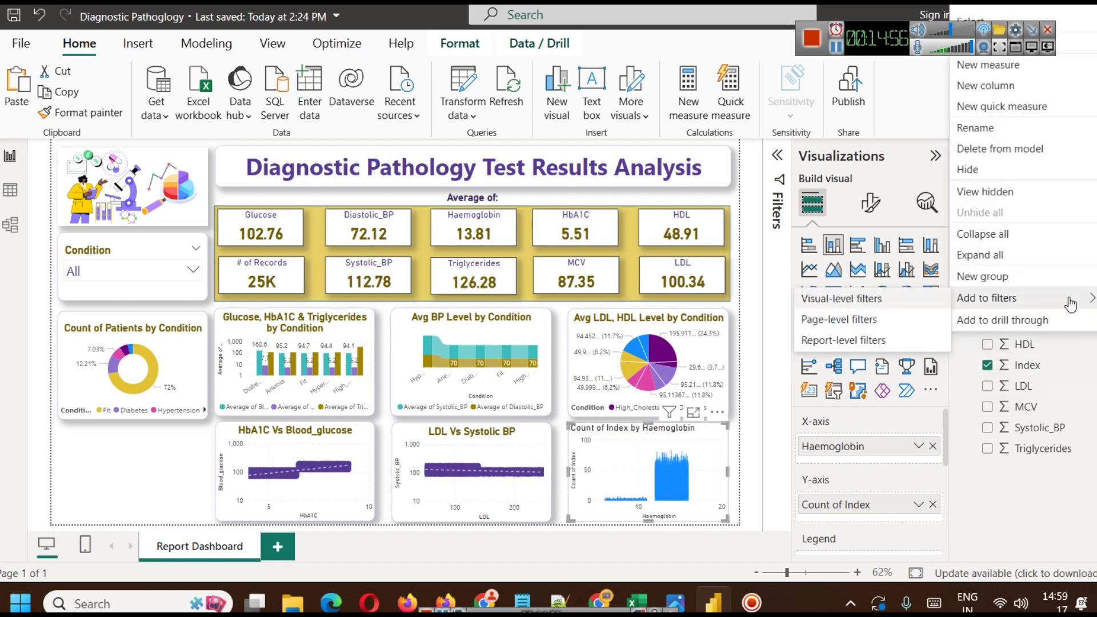
click(1038, 276)
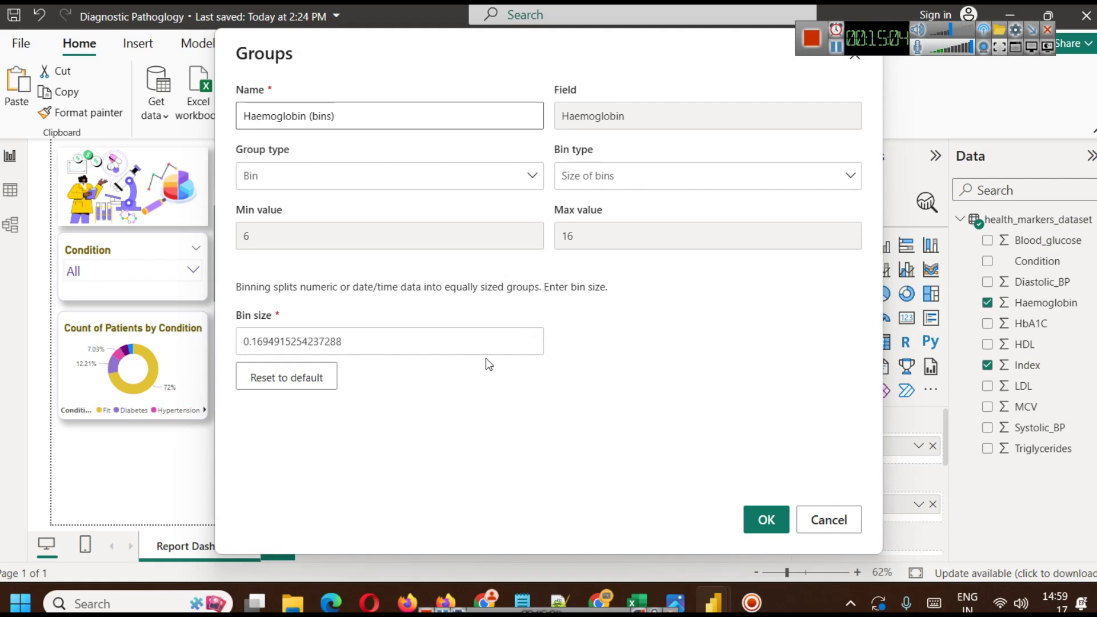
click(392, 335)
double_click(392, 335)
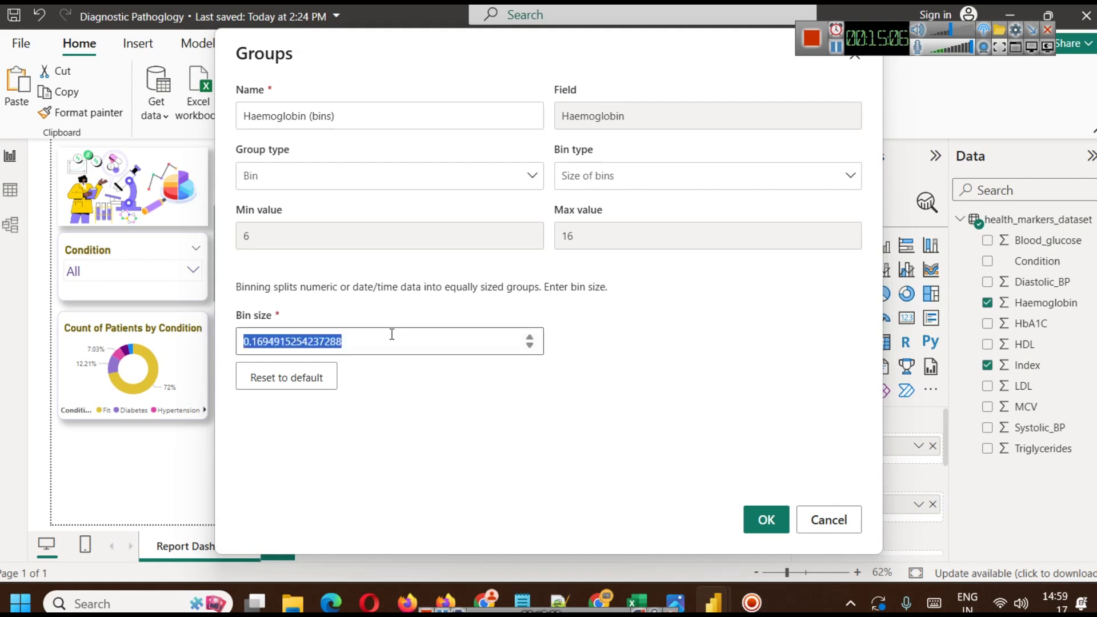
text(1.5)
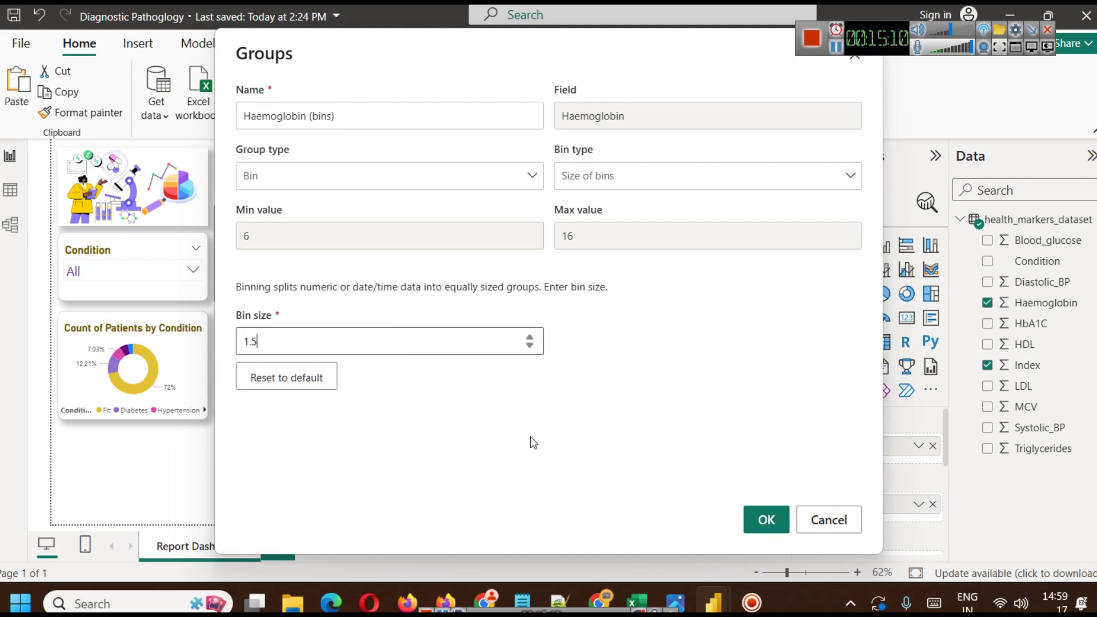
click(763, 526)
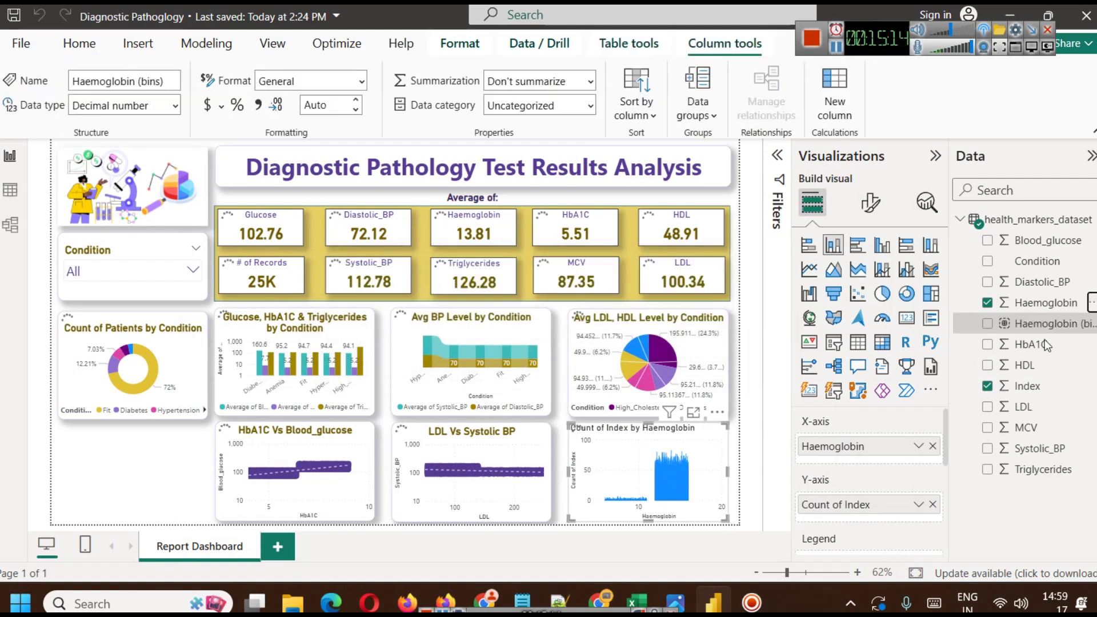
Step: Replace Haemoglobin with the Haemoglobin (bins) field on the X-axis of the Haemoglobin column chart
click(987, 302)
drag(1046, 324, 870, 443)
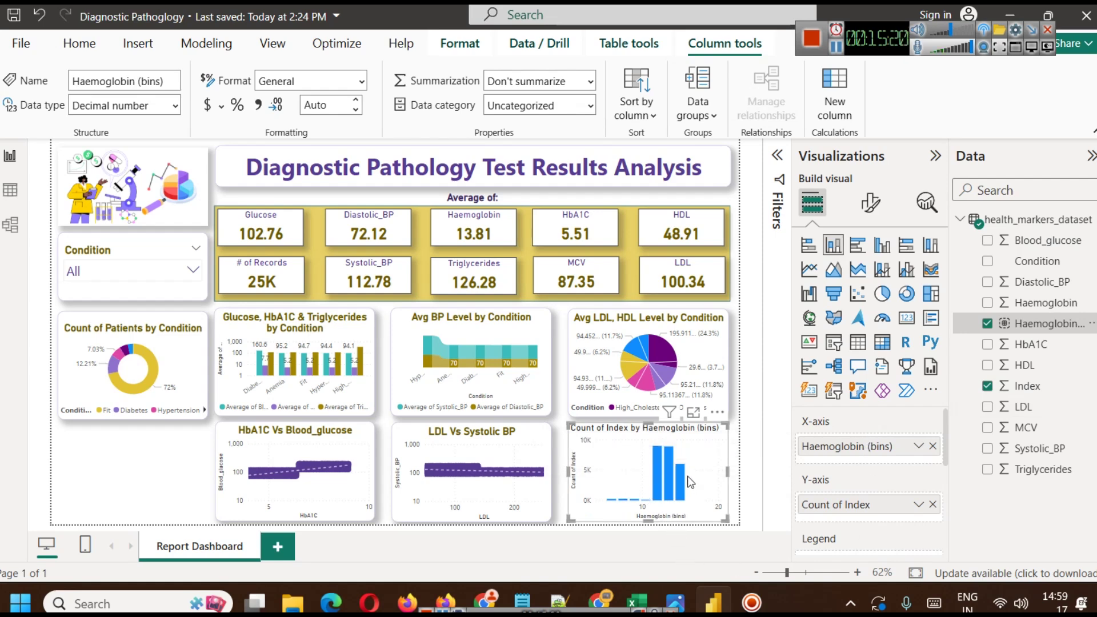
Step: Set the column color of the binned Haemoglobin chart to the dark purple from the recent colors
click(871, 202)
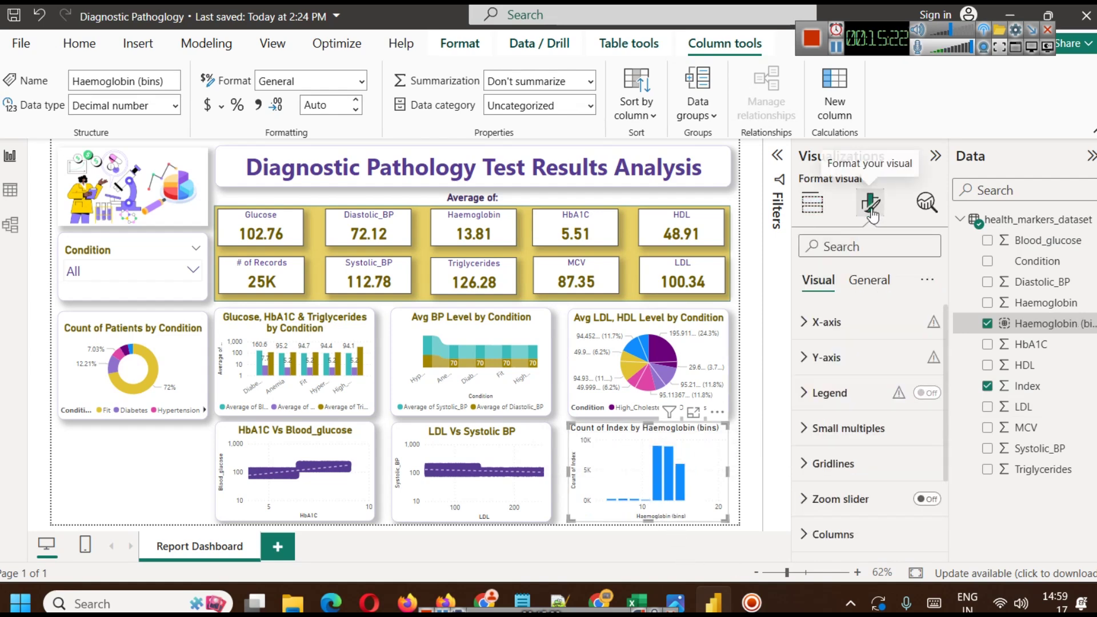
click(870, 280)
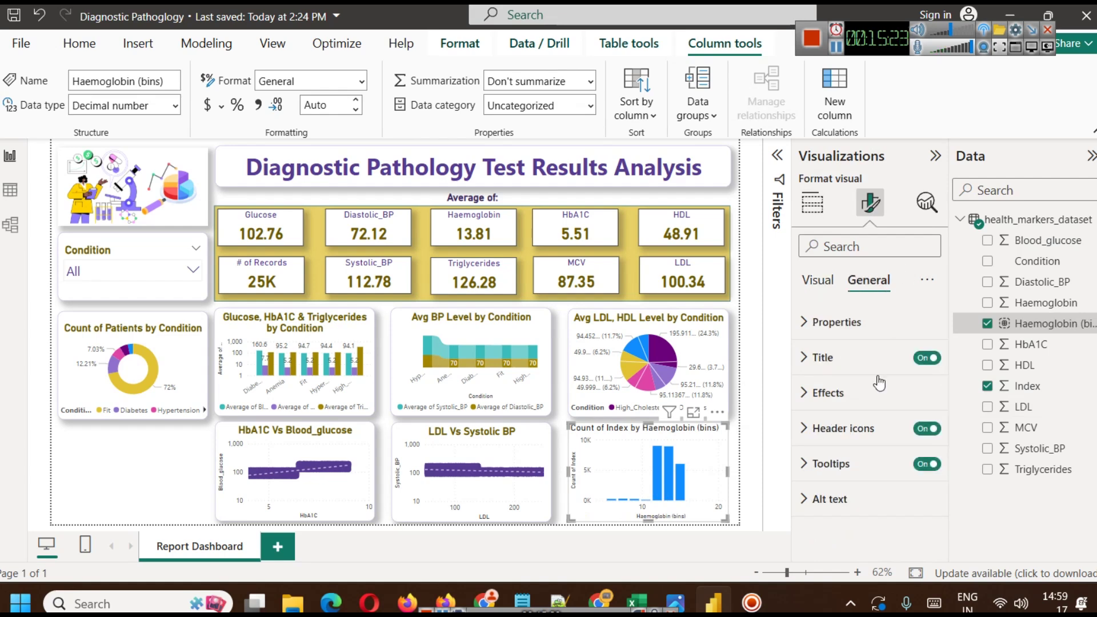
click(853, 400)
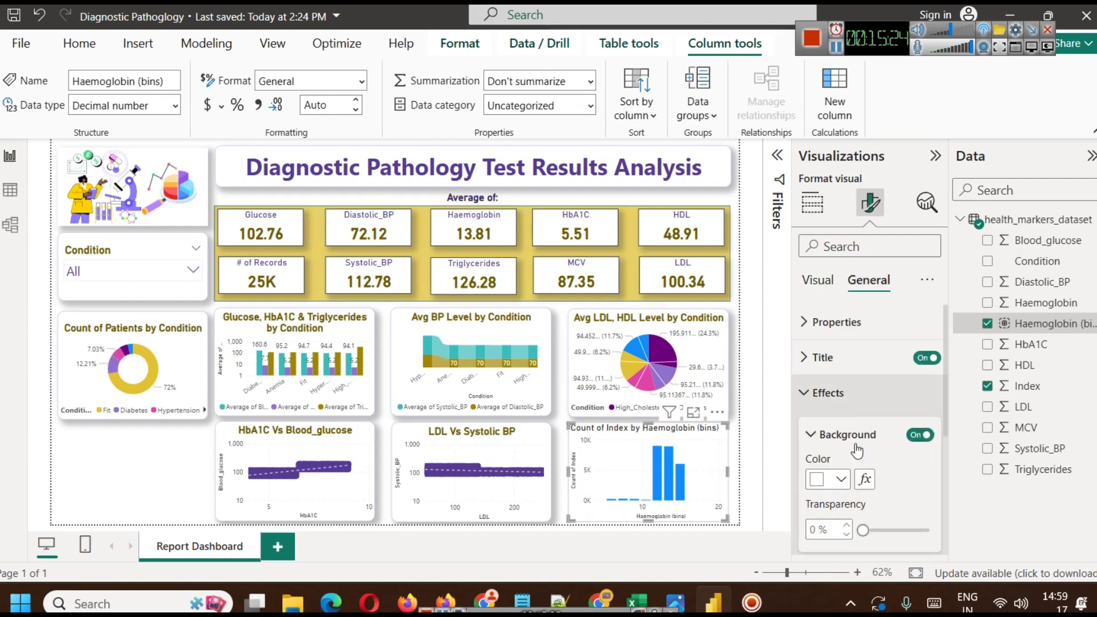
click(843, 393)
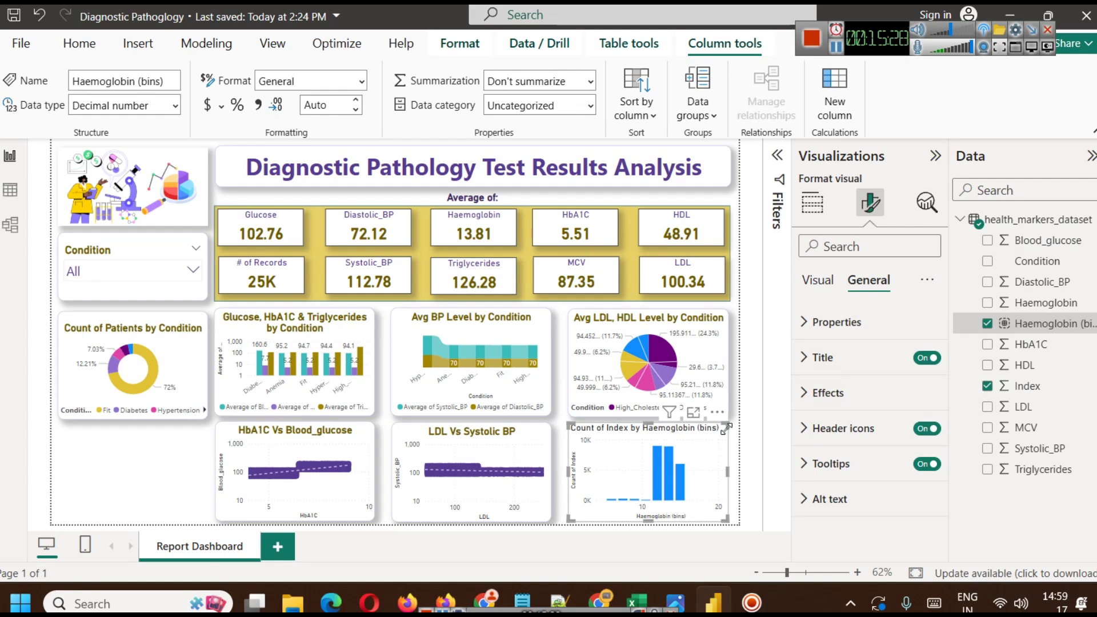
click(818, 280)
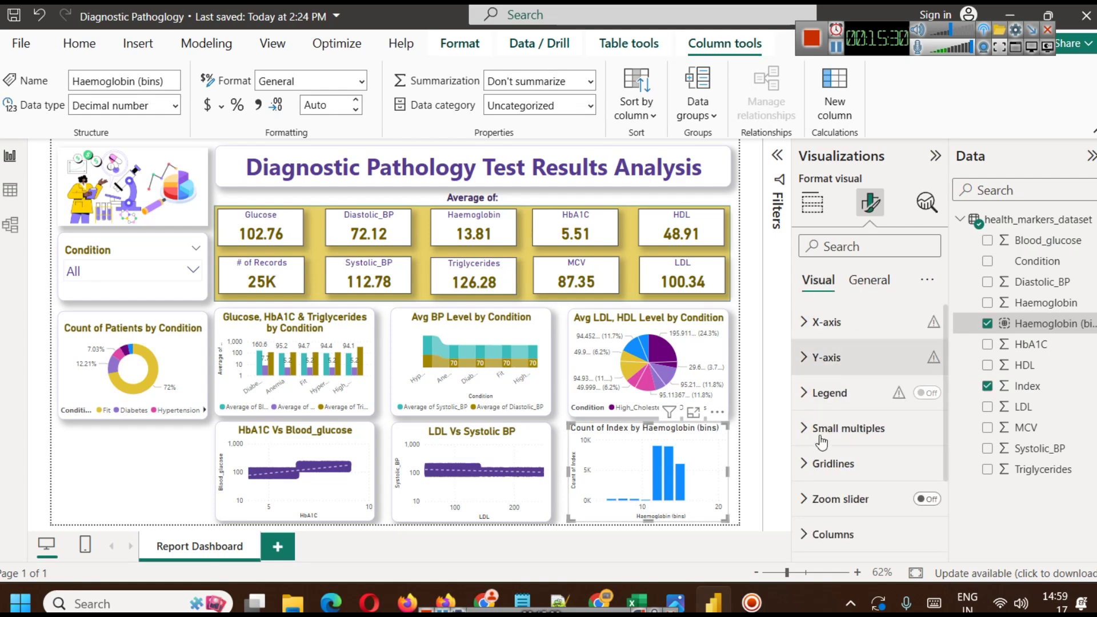
scroll(830, 453, down, 2)
click(833, 448)
scroll(857, 477, down, 3)
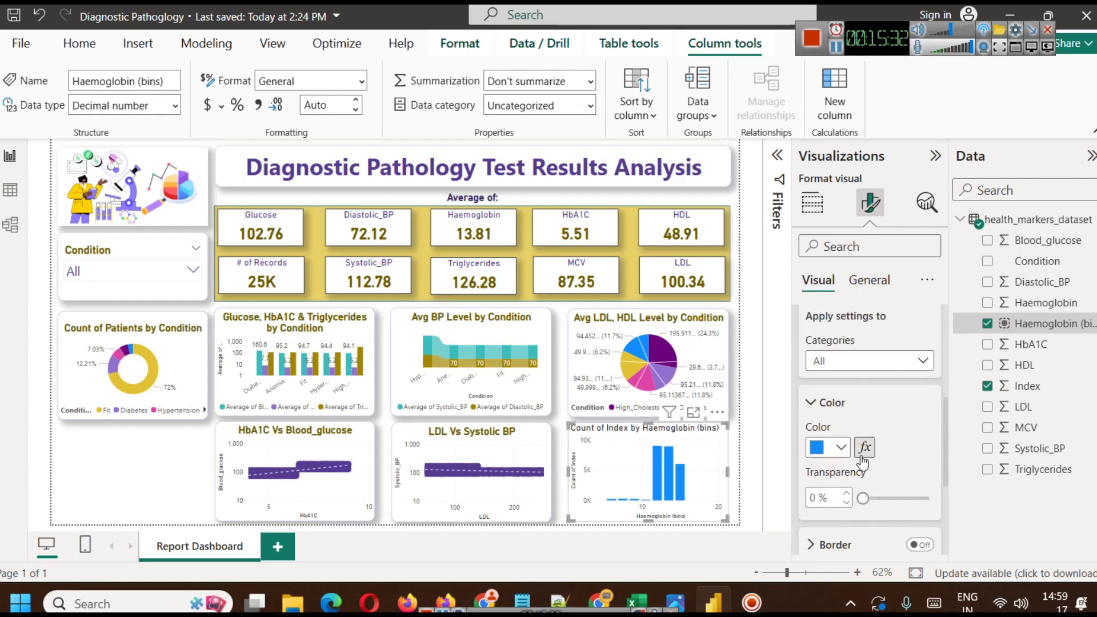
click(842, 449)
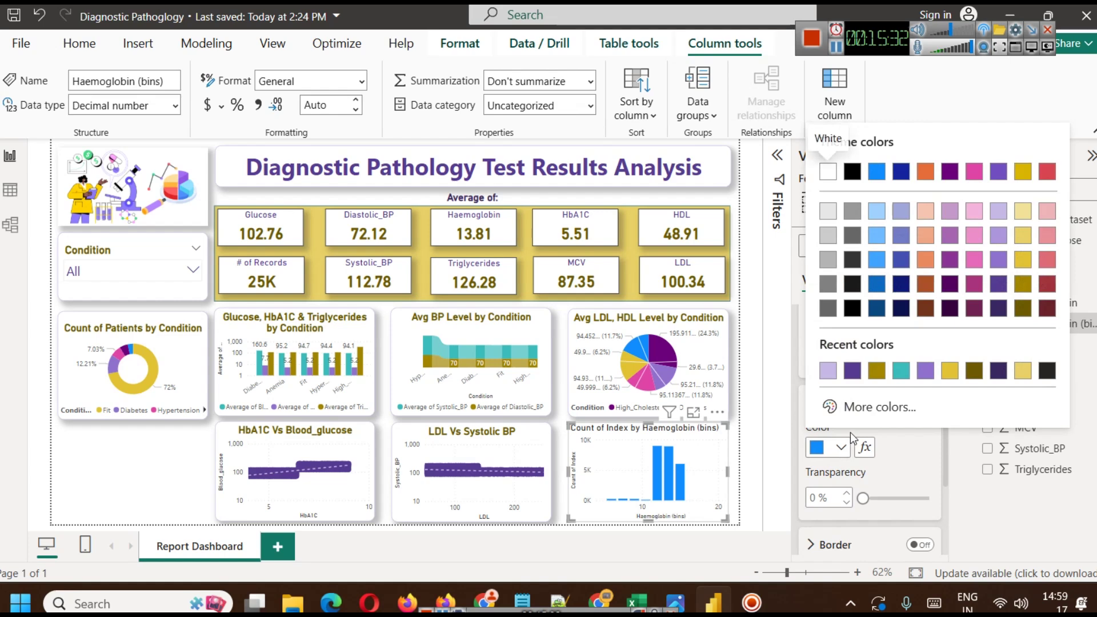
click(859, 372)
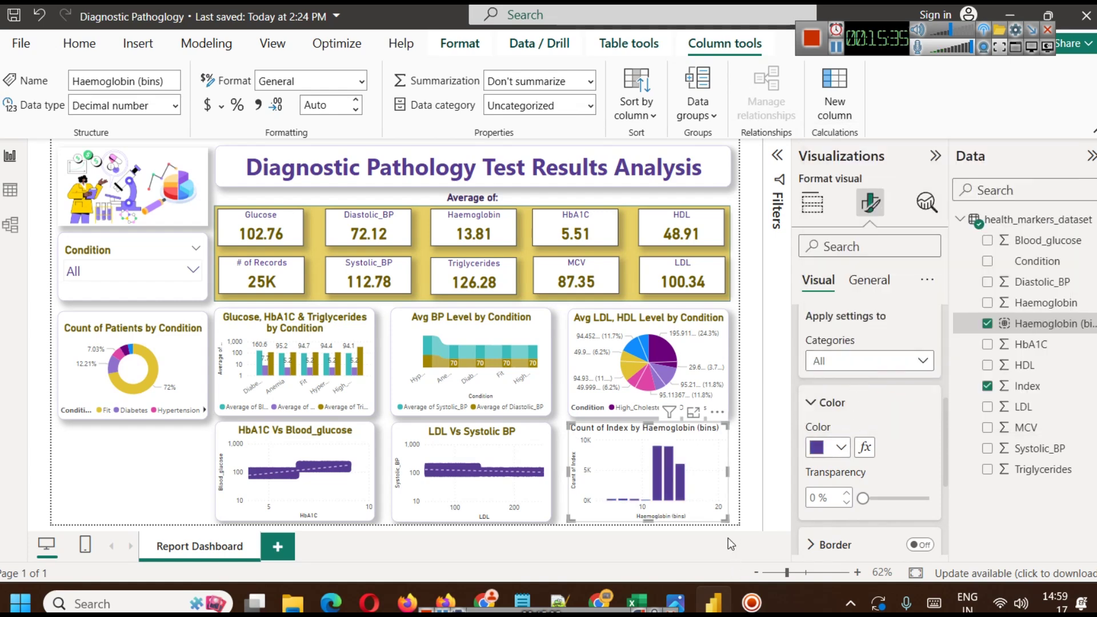
Step: Change the title of the binned Haemoglobin chart to "Dist of Haemoglobin"
scroll(880, 400, up, 5)
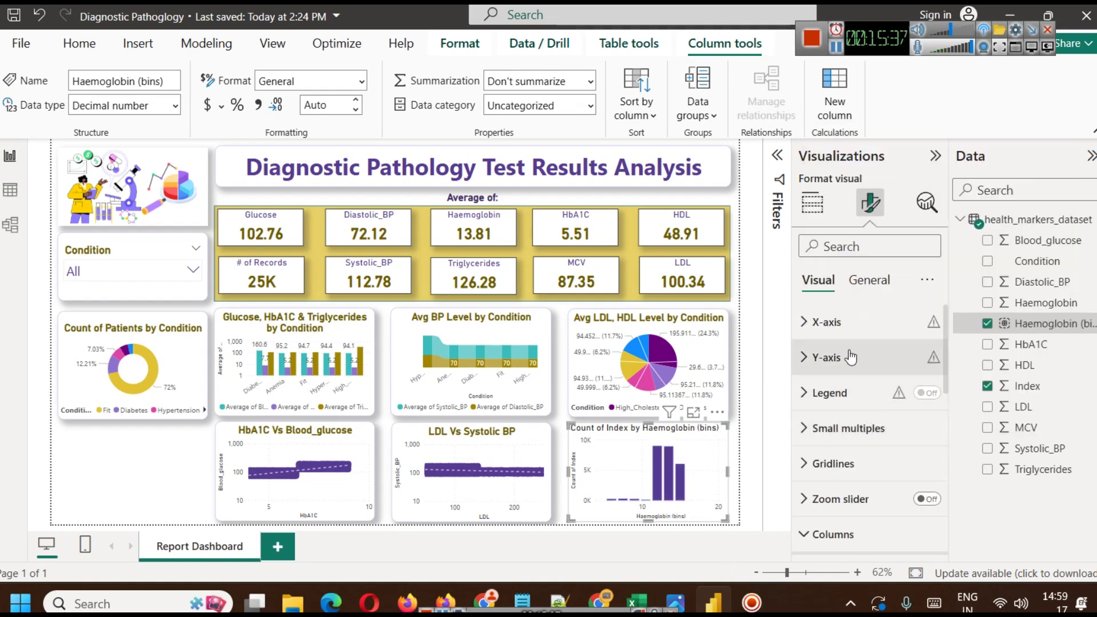
click(861, 280)
click(859, 359)
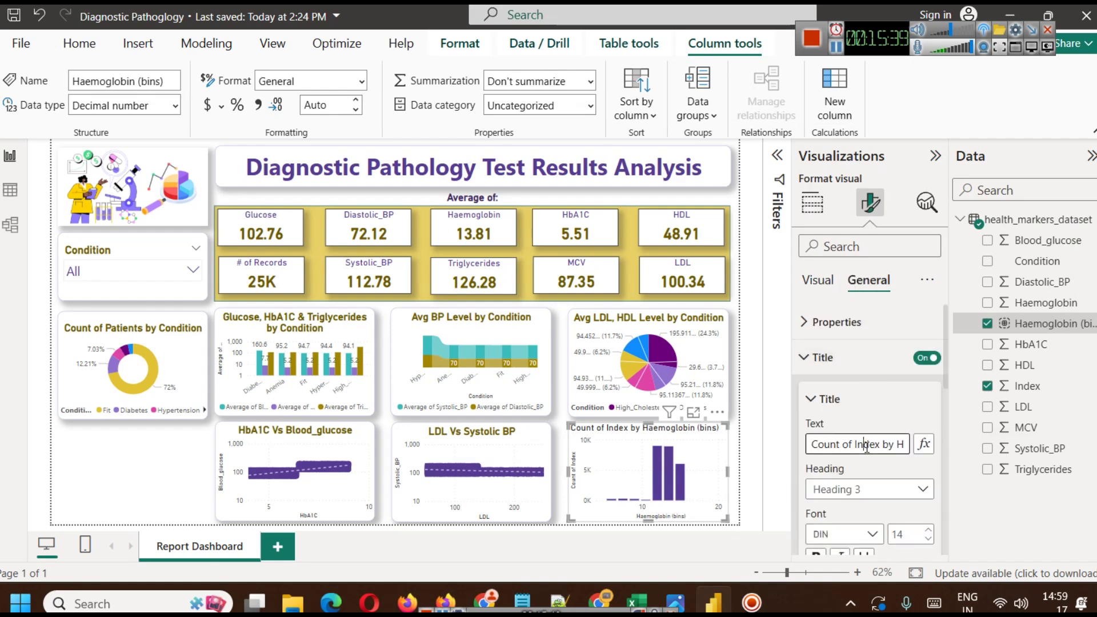
click(867, 444)
key(Left)
key(shift+Right)
key(shift+Right)
key(shift+Right)
key(shift+Right)
key(shift+Right)
key(shift+Right)
key(shift+Right)
key(shift+Right)
key(shift+Right)
key(shift+Right)
key(shift+Right)
key(shift+Right)
key(shift+Right)
key(shift+Right)
key(shift+Right)
key(shift+Right)
key(shift+Right)
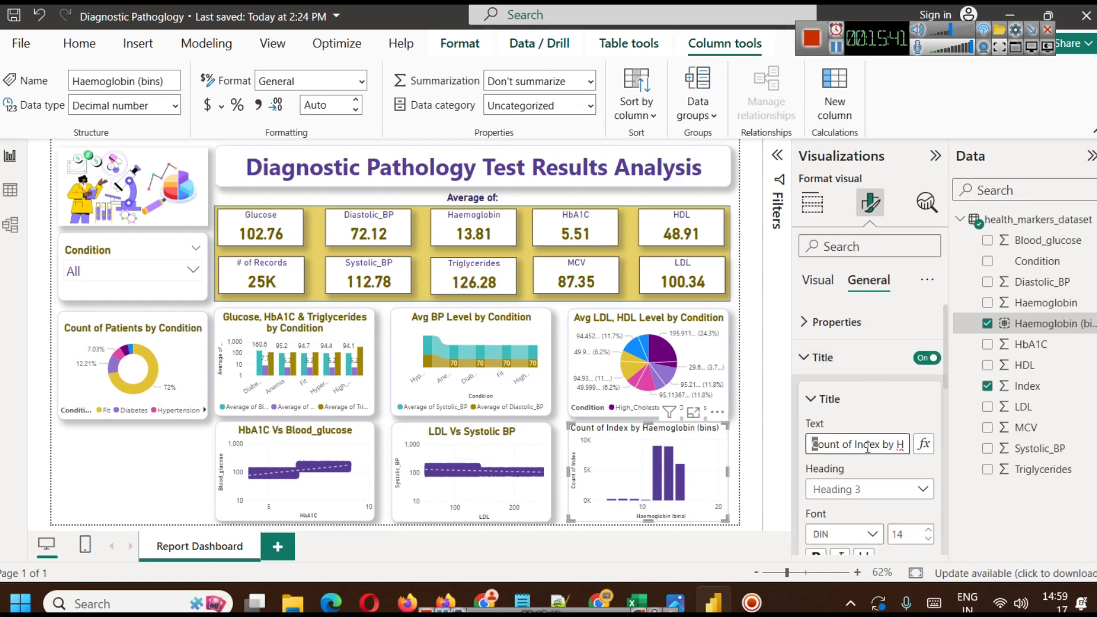
text(Dist of)
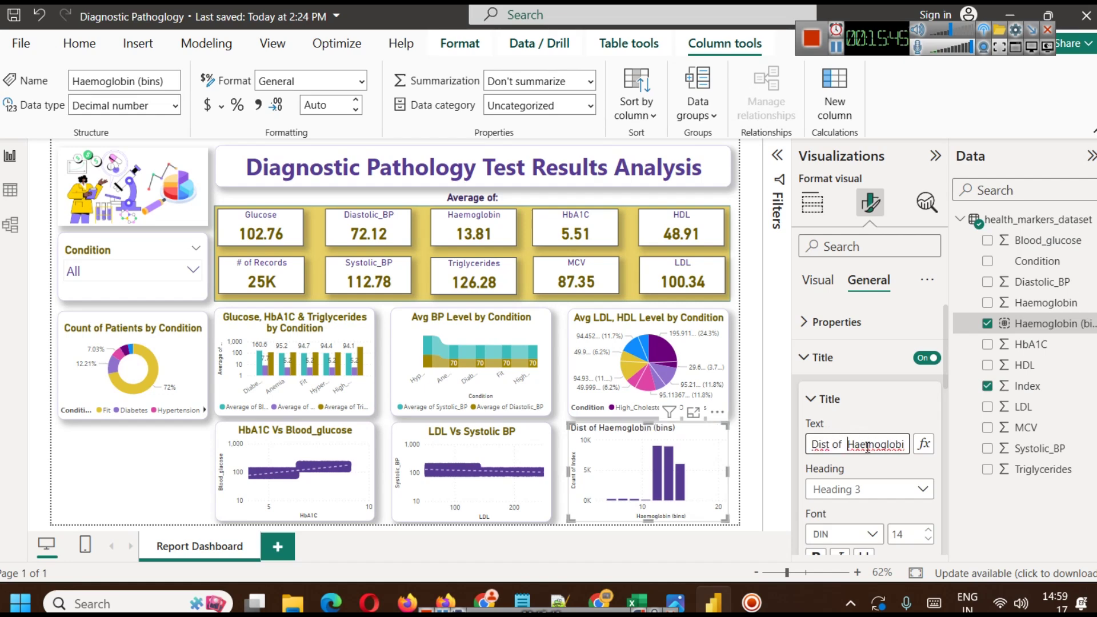
key(End)
key(BackSpace)
key(BackSpace)
key(BackSpace)
key(BackSpace)
key(BackSpace)
key(BackSpace)
key(BackSpace)
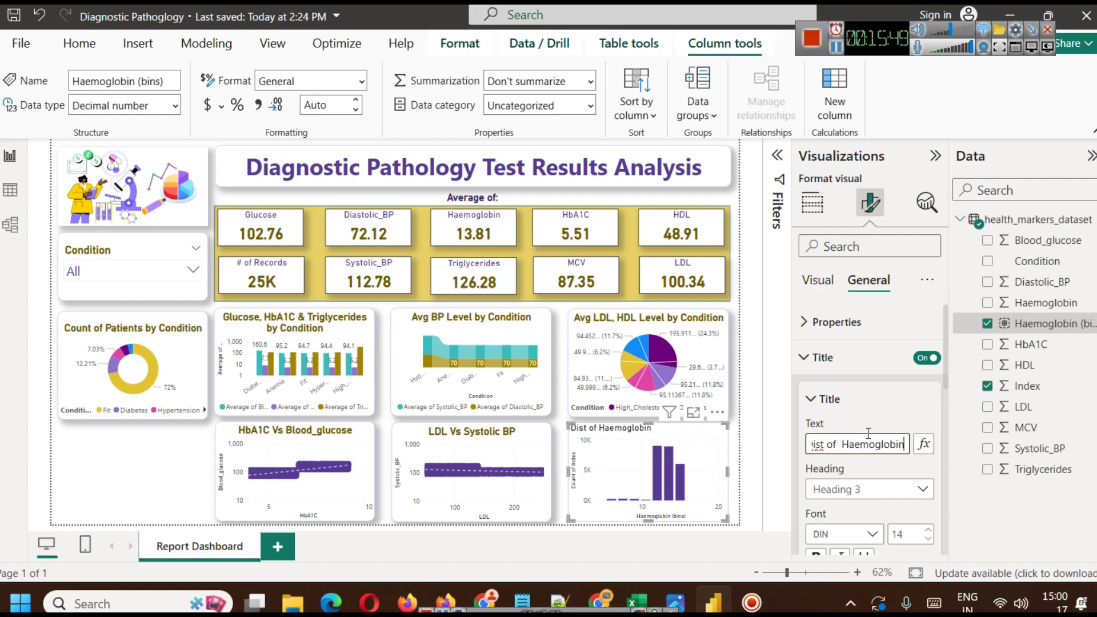
Step: Copy the formatting of the LDL Vs Systolic BP chart onto the Dist of Haemoglobin chart with the Format painter
scroll(868, 433, down, 3)
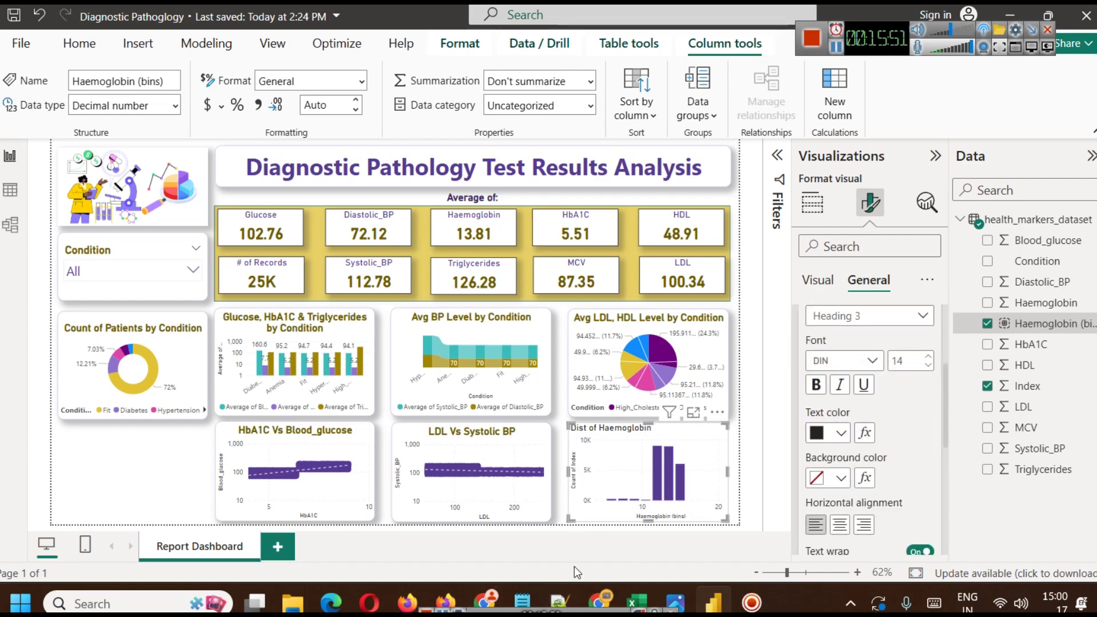
click(486, 420)
click(518, 440)
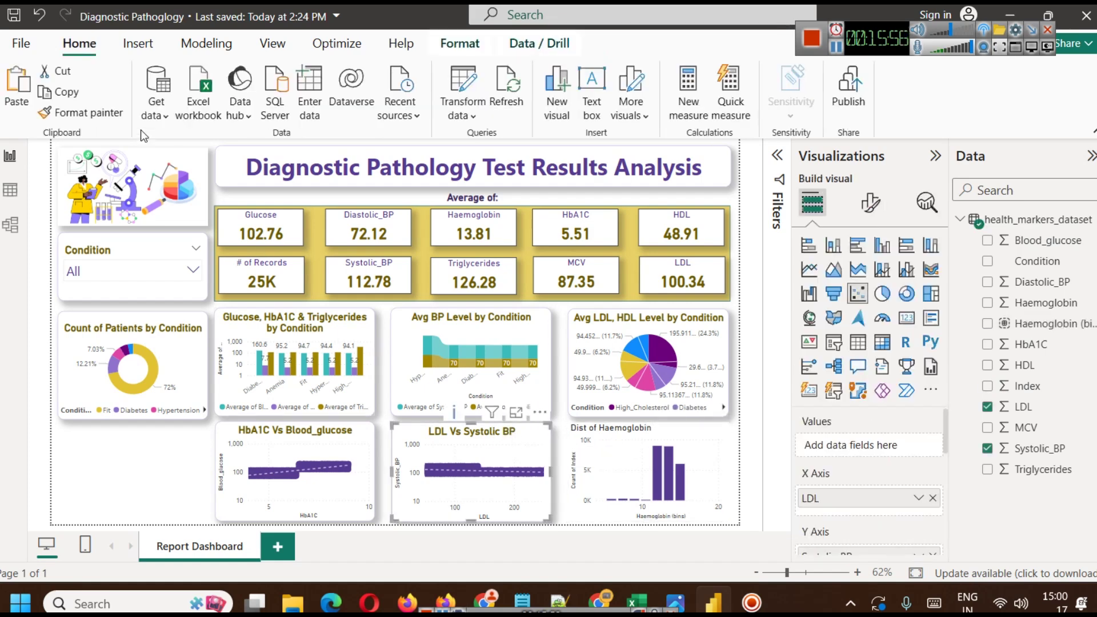
click(80, 112)
click(692, 463)
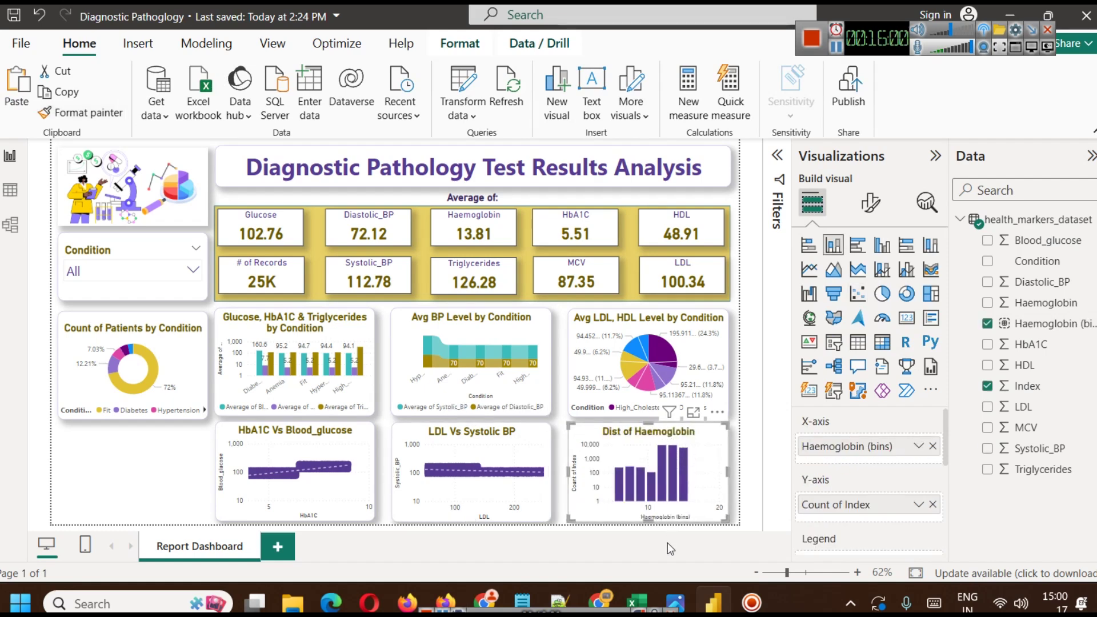
key(Escape)
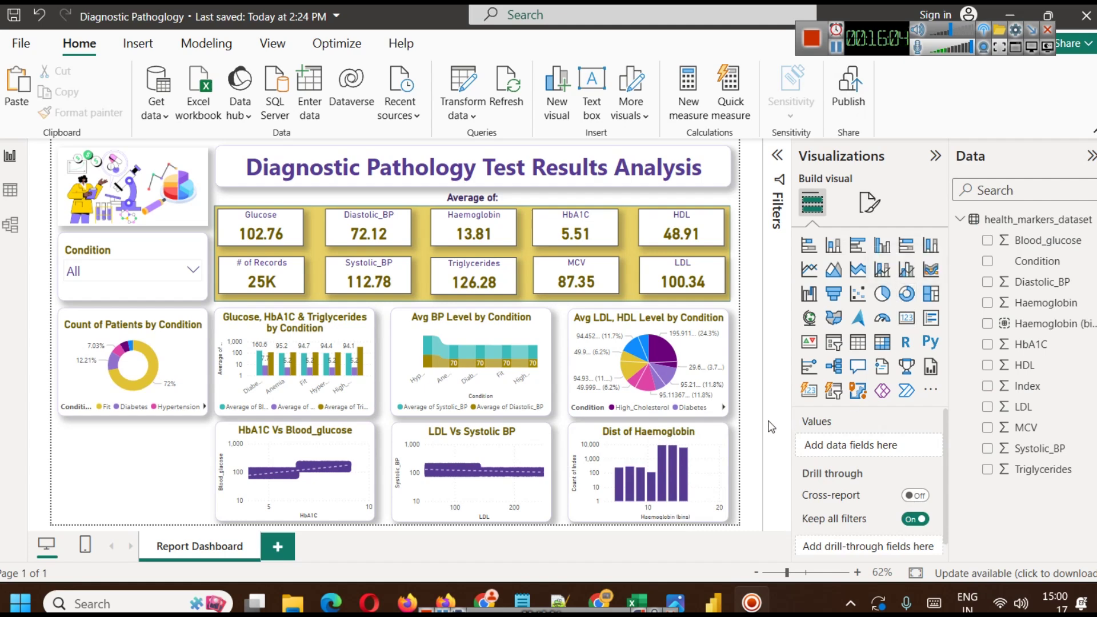
Step: Add the Condition field as the legend of the Dist of Haemoglobin chart and inspect the chart in focus mode
click(727, 468)
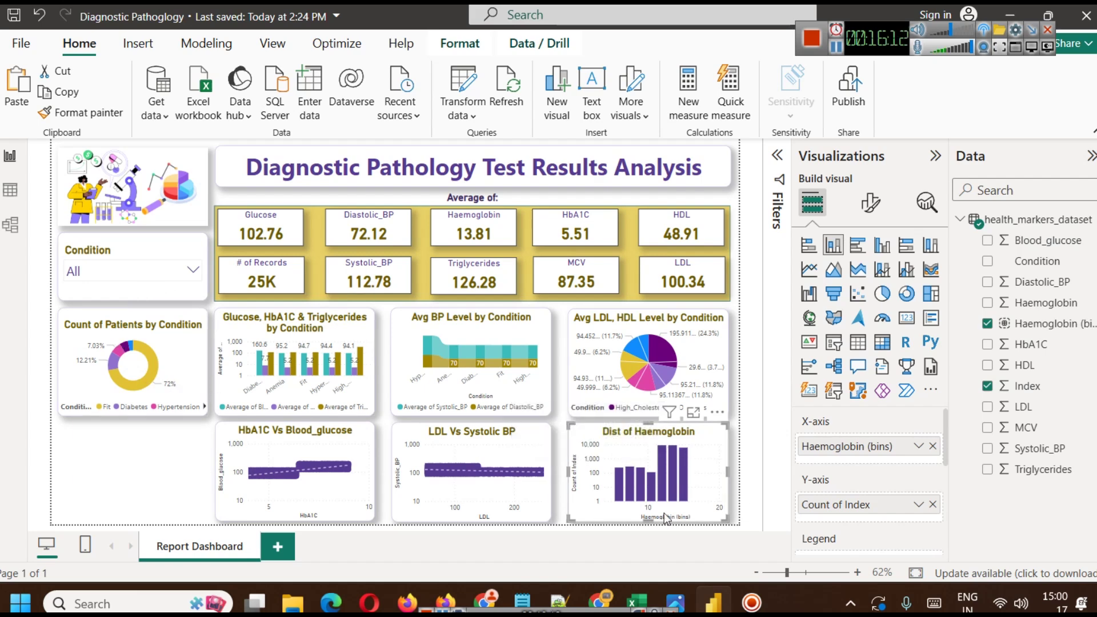
scroll(914, 481, down, 3)
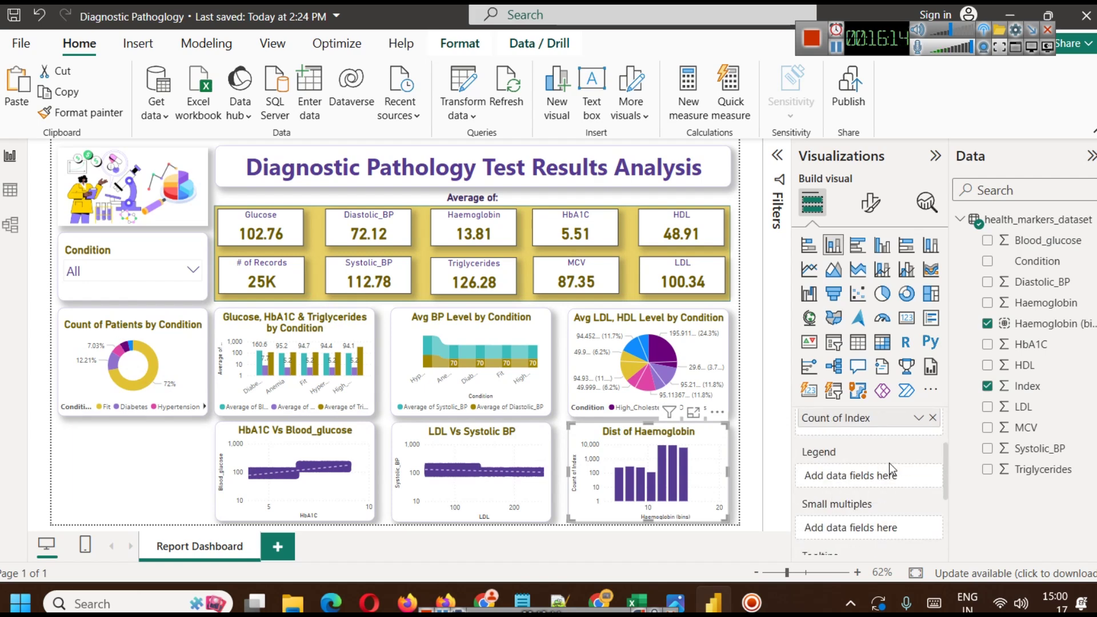
drag(1046, 261, 885, 470)
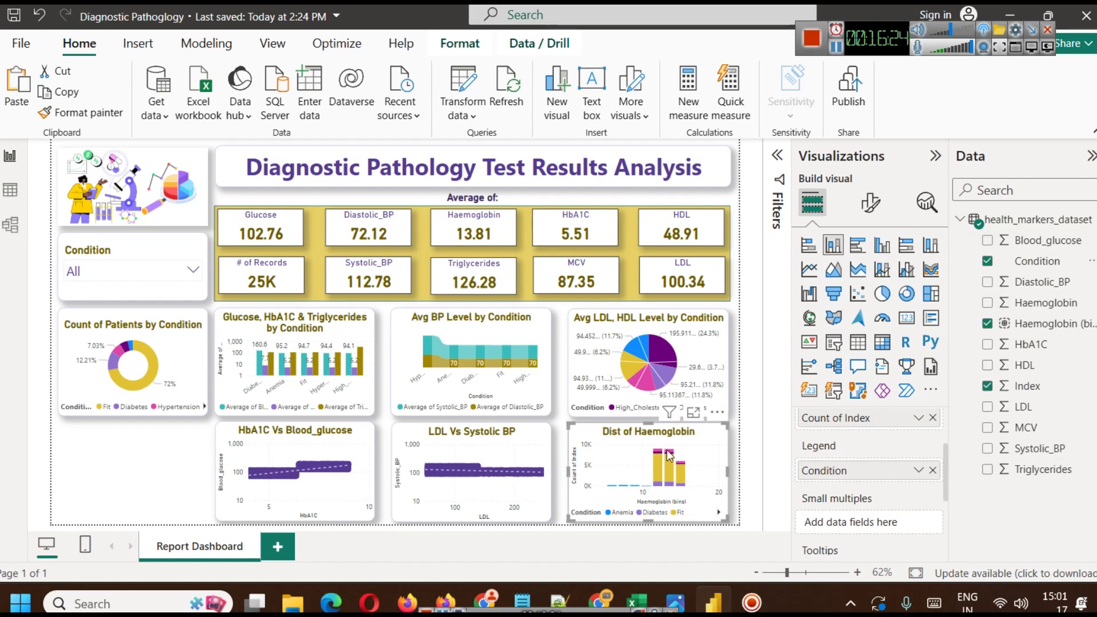
click(692, 412)
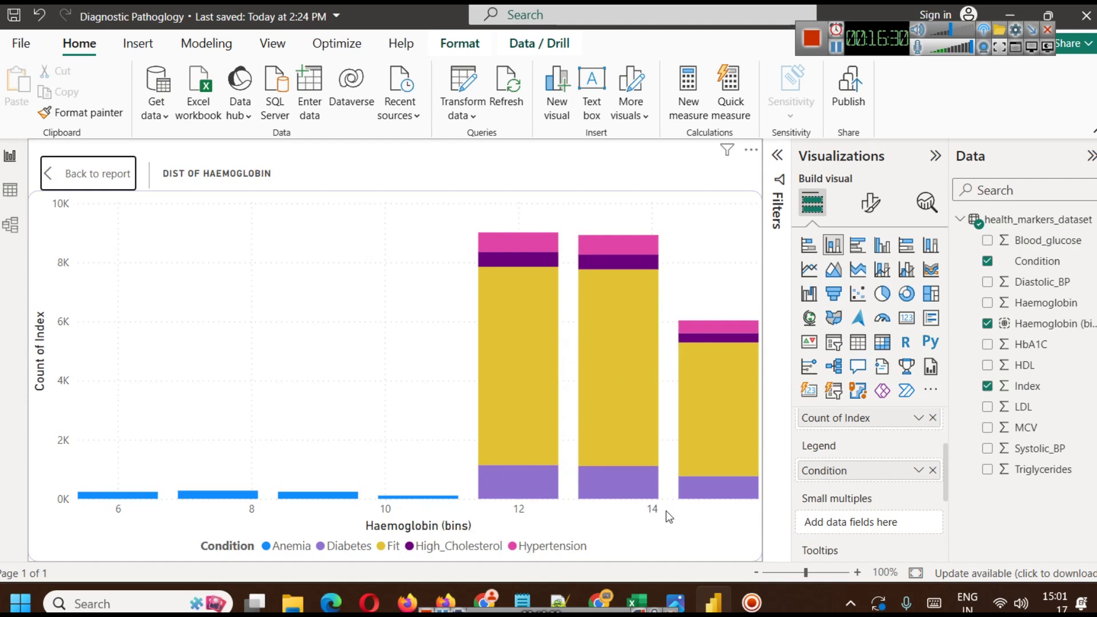
click(82, 175)
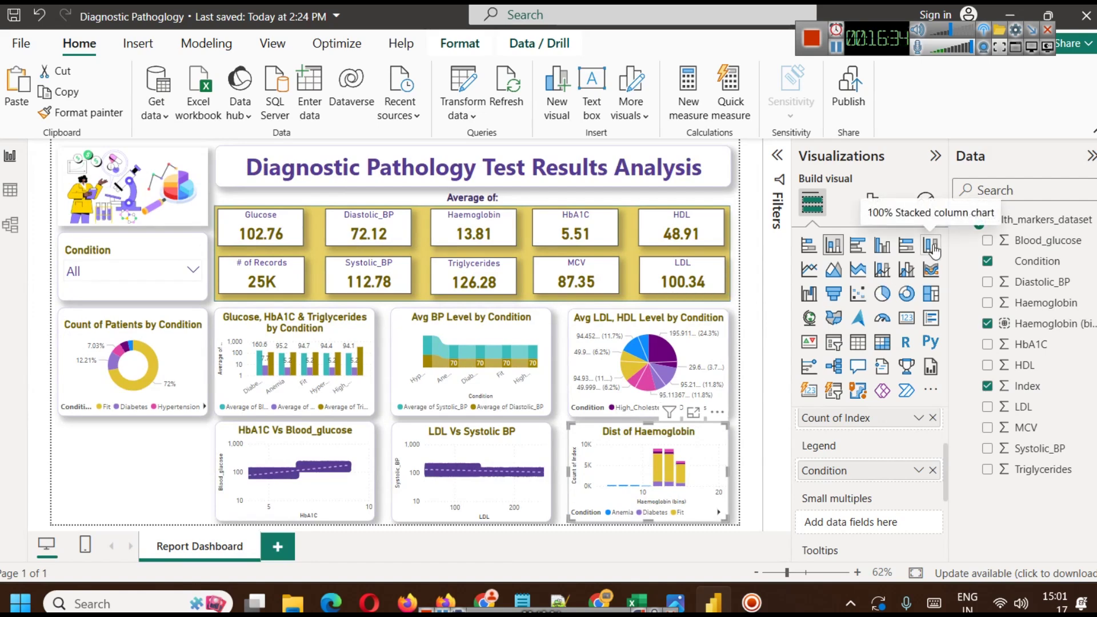
Step: Convert the Dist of Haemoglobin chart to a 100% stacked column chart and examine its condition shares in focus mode
click(933, 247)
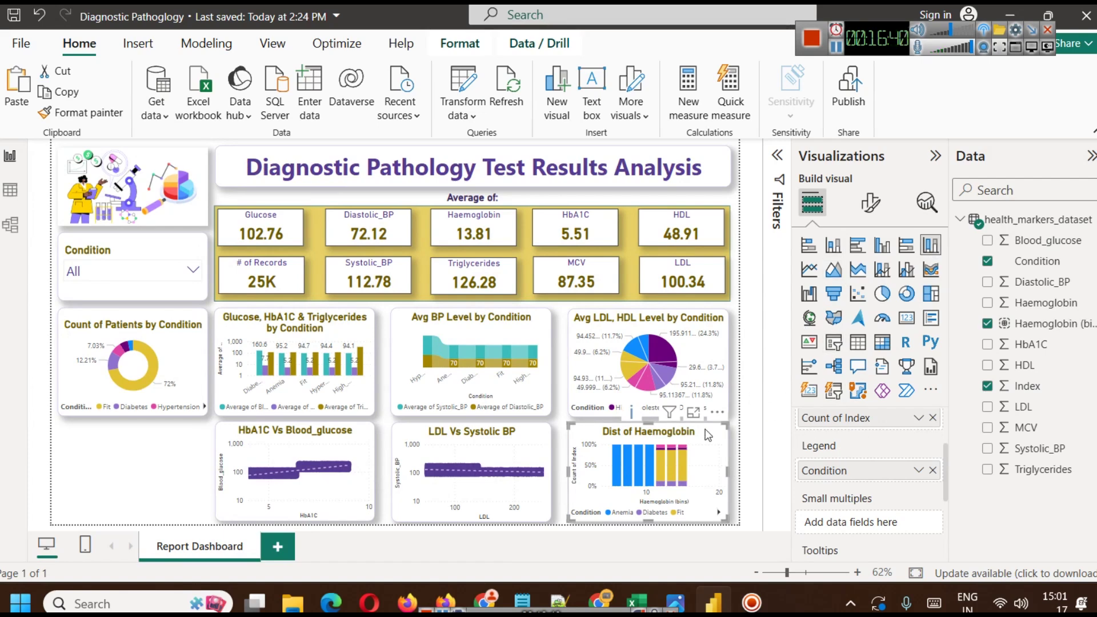
click(694, 412)
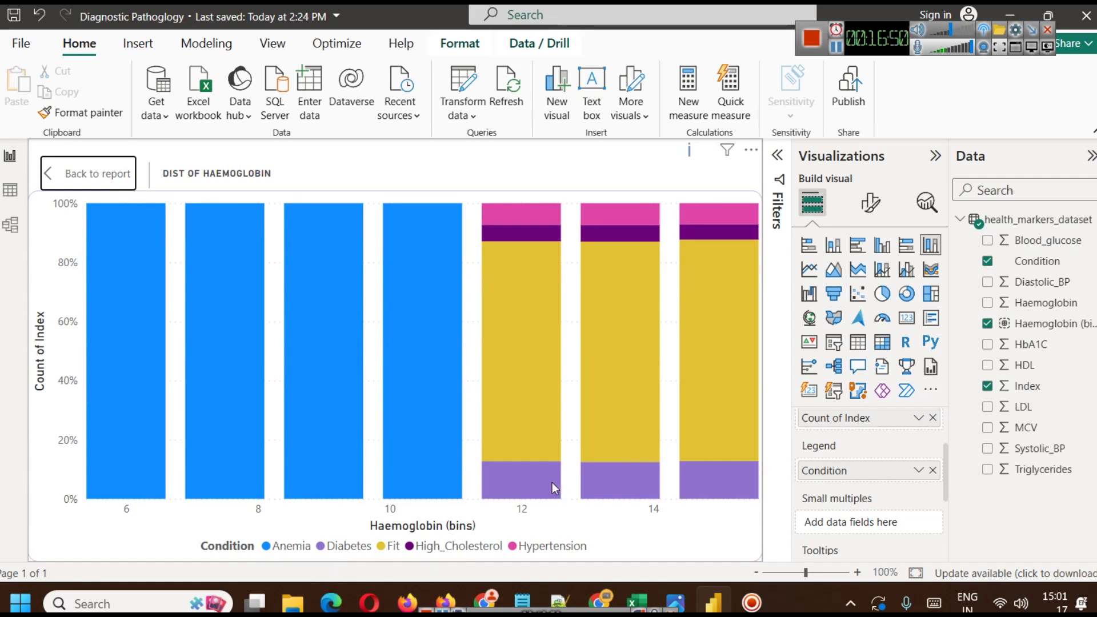
mouse_move(555, 488)
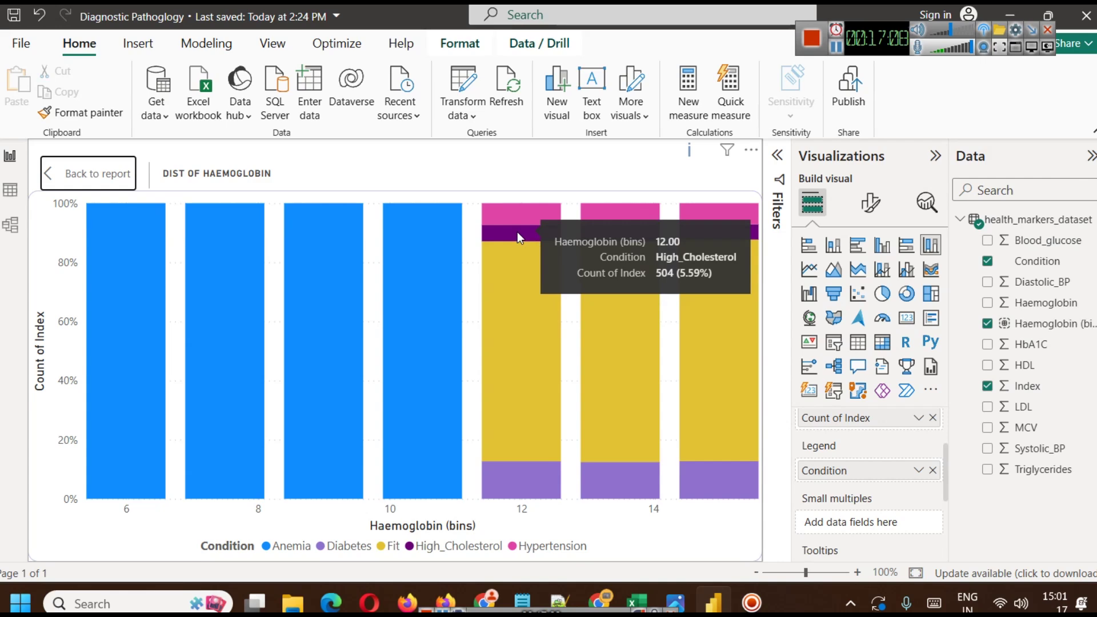
click(91, 178)
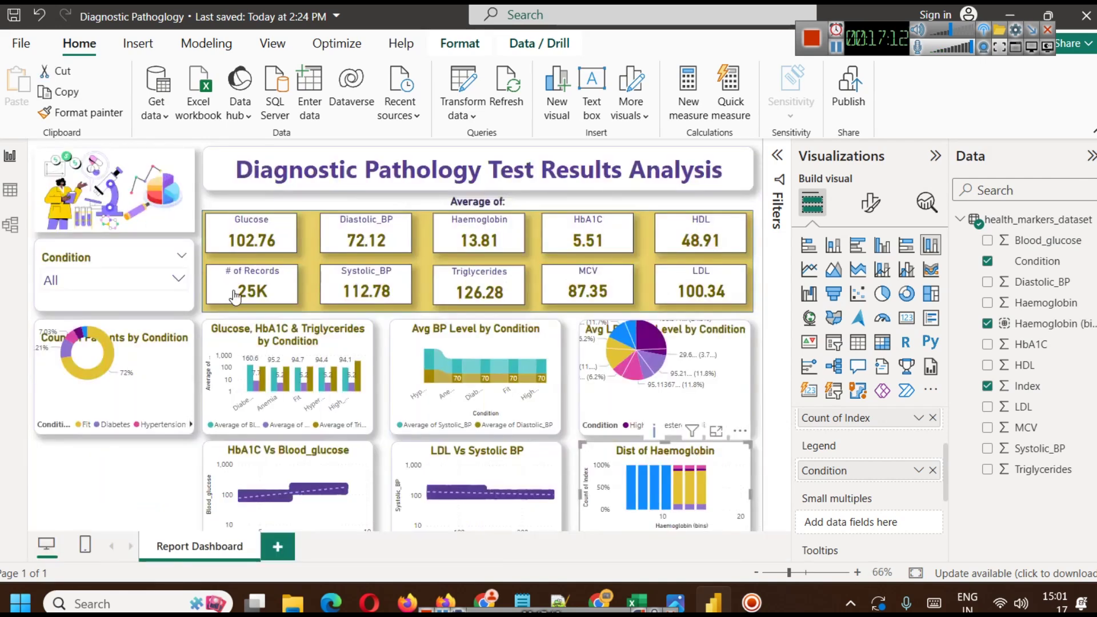
Step: Turn on data labels for the Dist of Haemoglobin chart and check them in focus mode
click(871, 202)
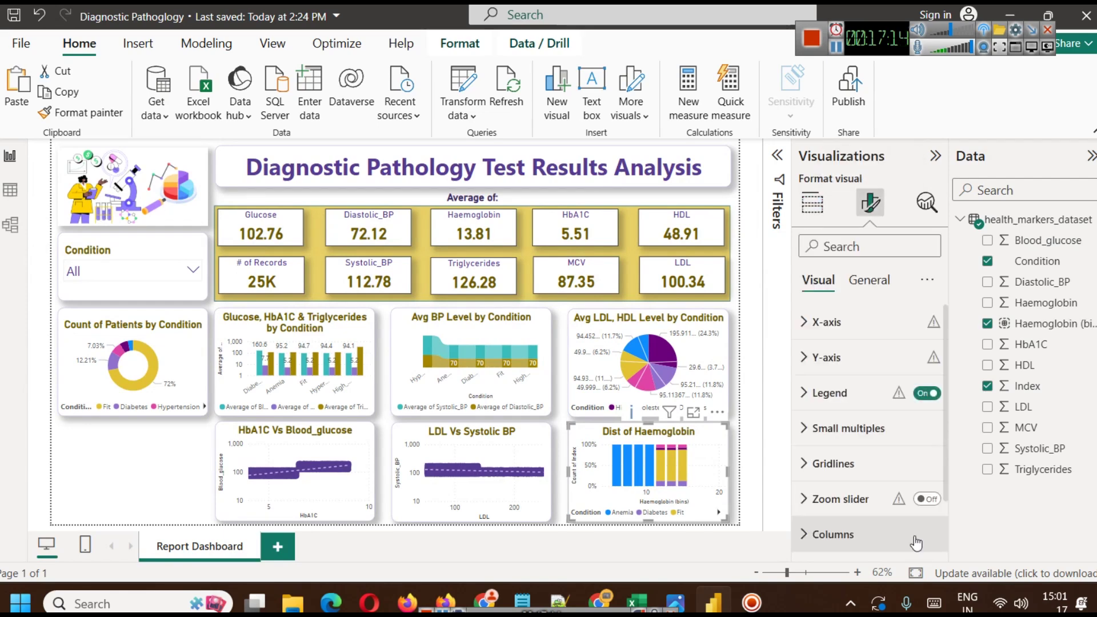
scroll(928, 549, down, 2)
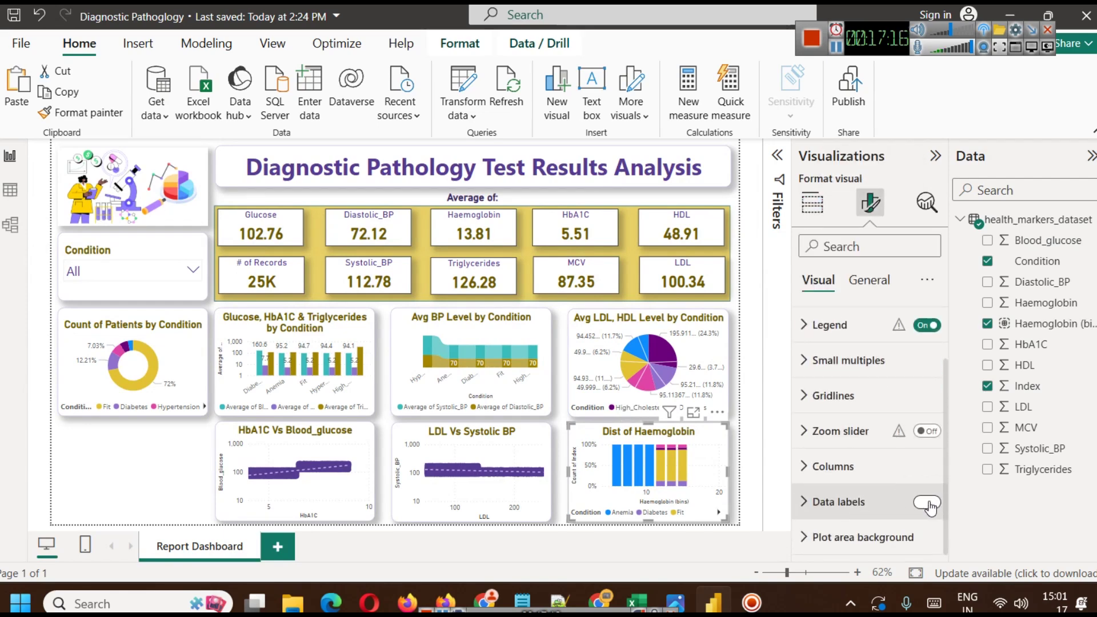
click(928, 503)
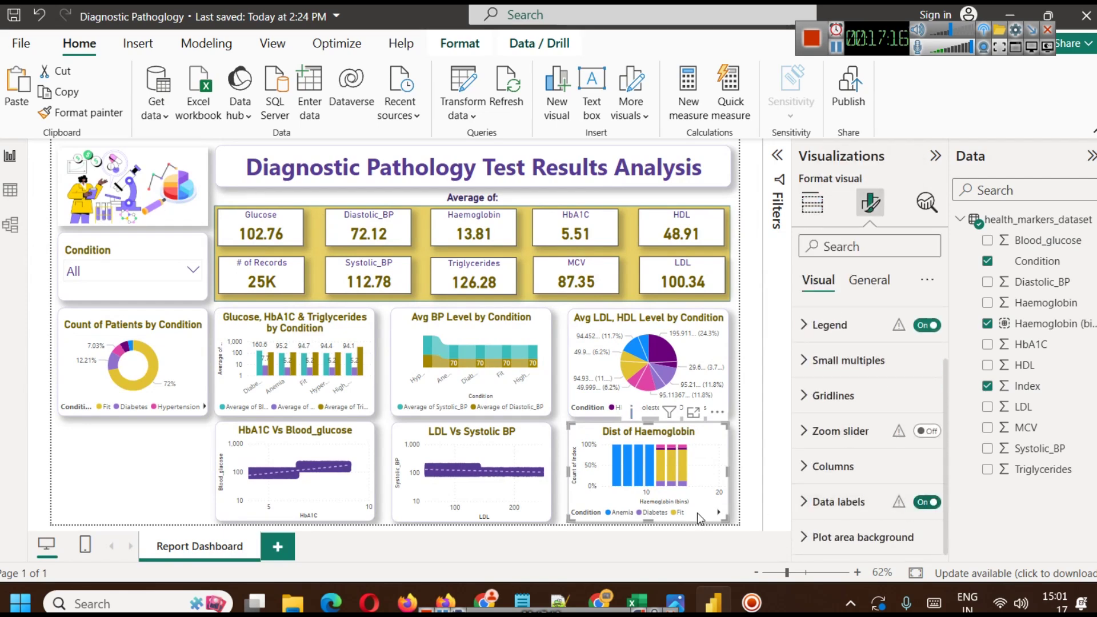
click(697, 418)
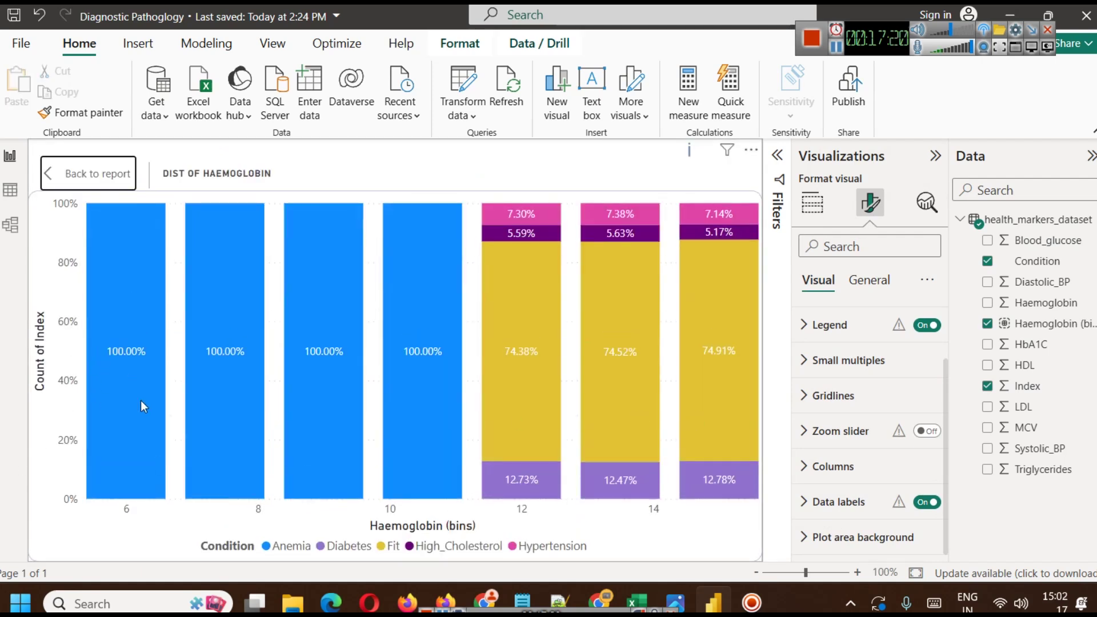
click(58, 176)
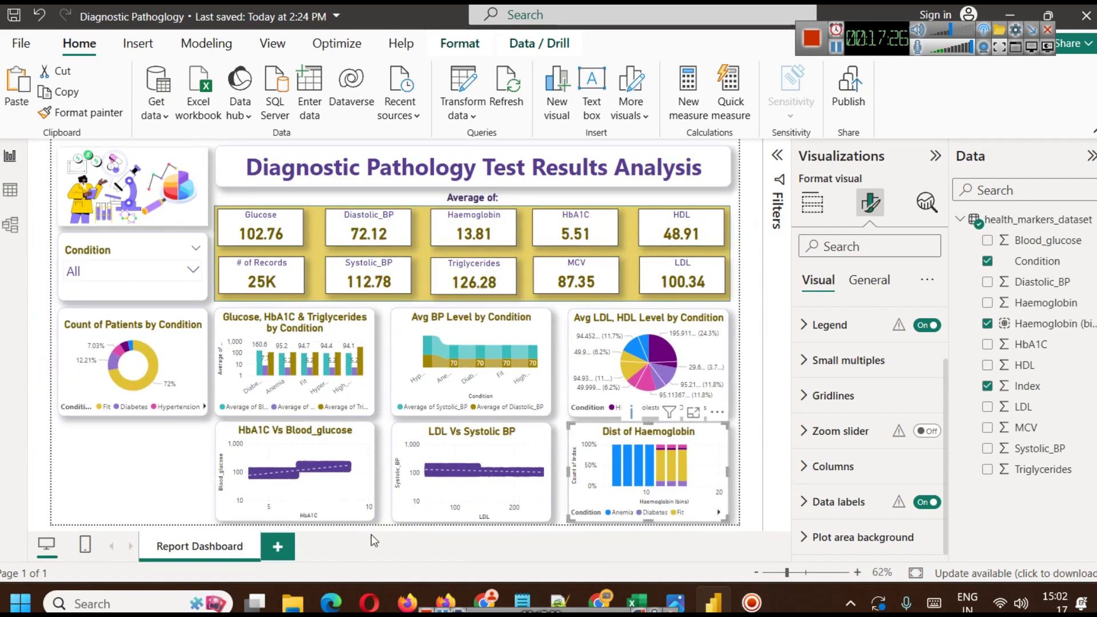
click(181, 476)
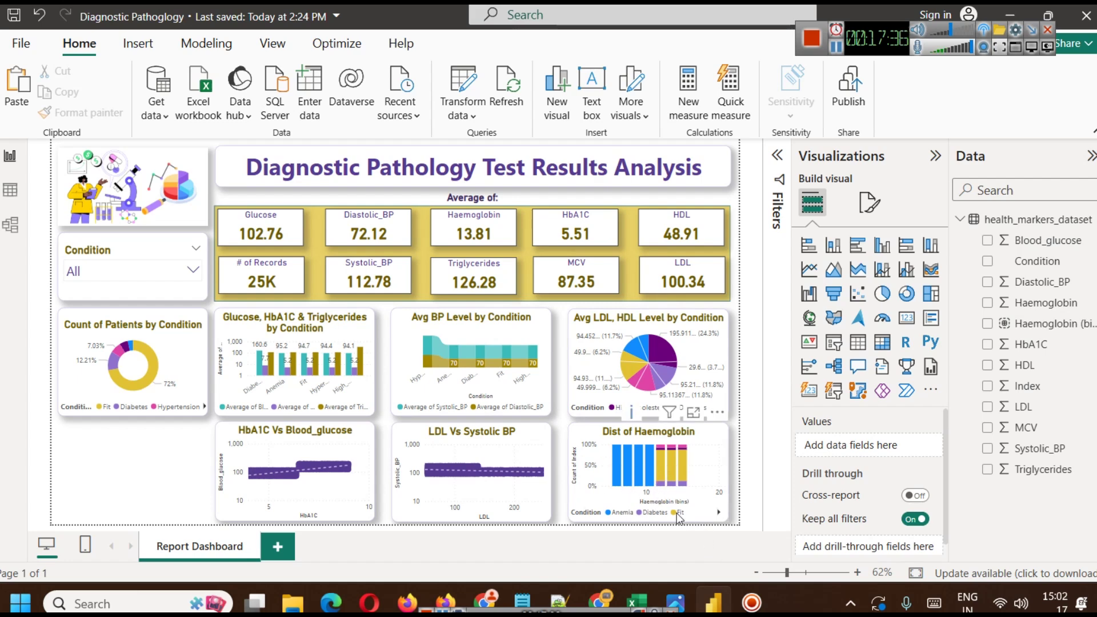
Step: Show the remaining legend entries of the Dist of Haemoglobin chart and highlight Hypertension across the dashboard
click(719, 512)
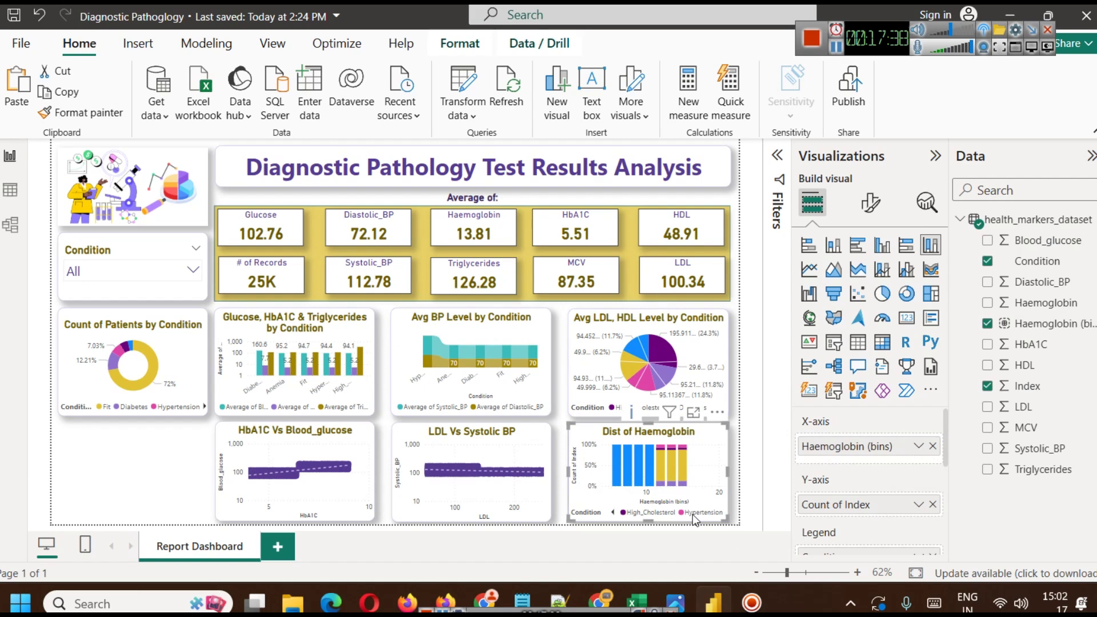
click(692, 514)
click(693, 515)
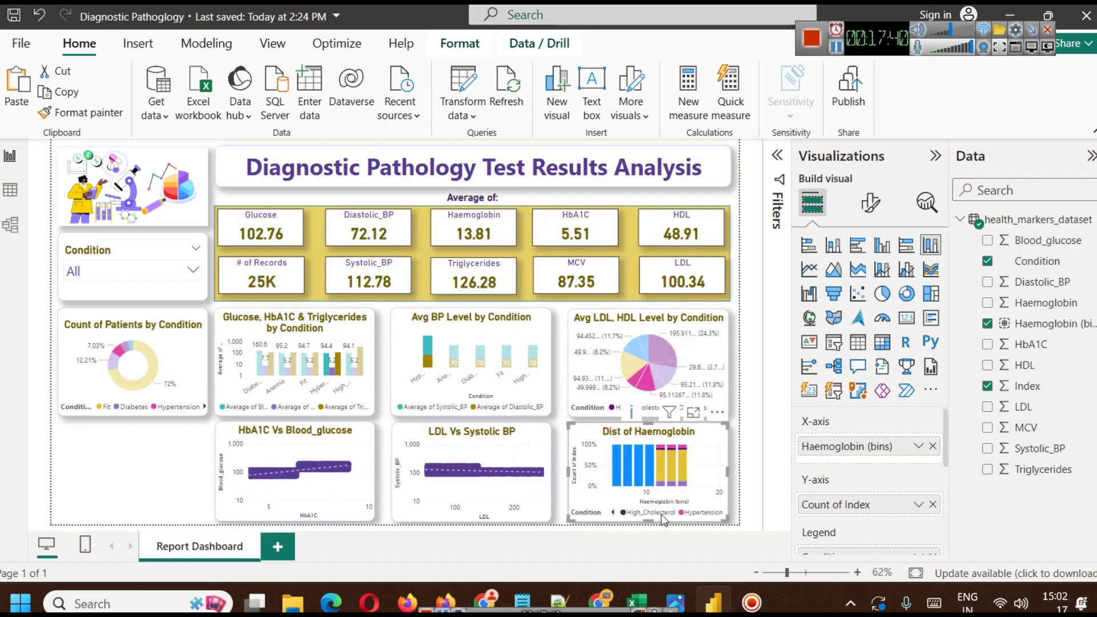
Step: Back in Power BI, add a clustered bar chart below the patient-count donut and copy the Glucose, HbA1C & Triglycerides chart's formatting onto it
click(127, 491)
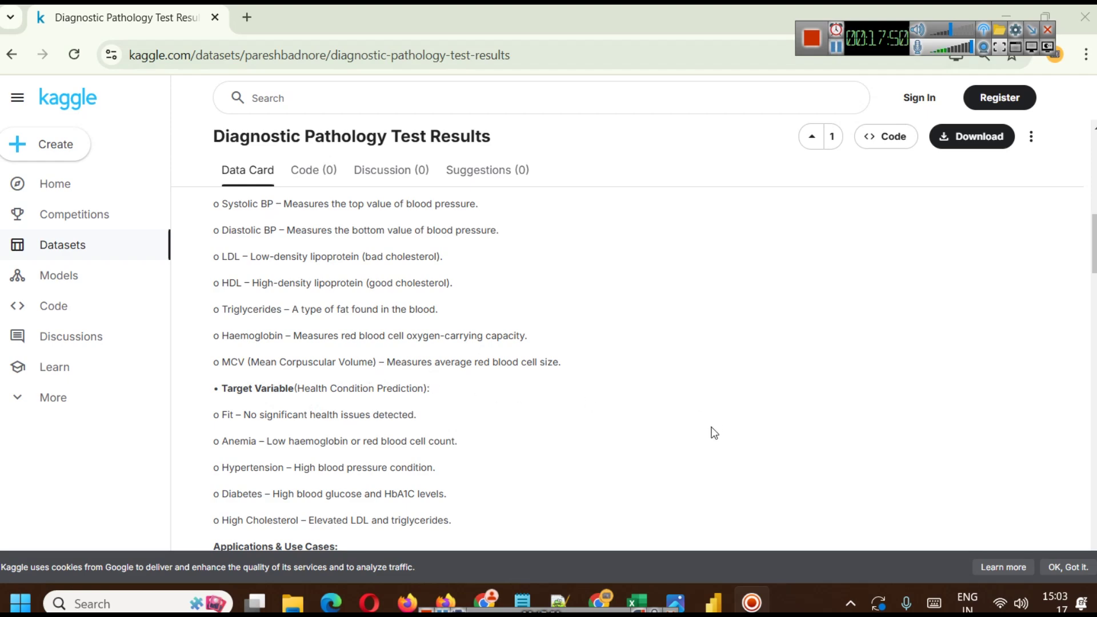
click(713, 602)
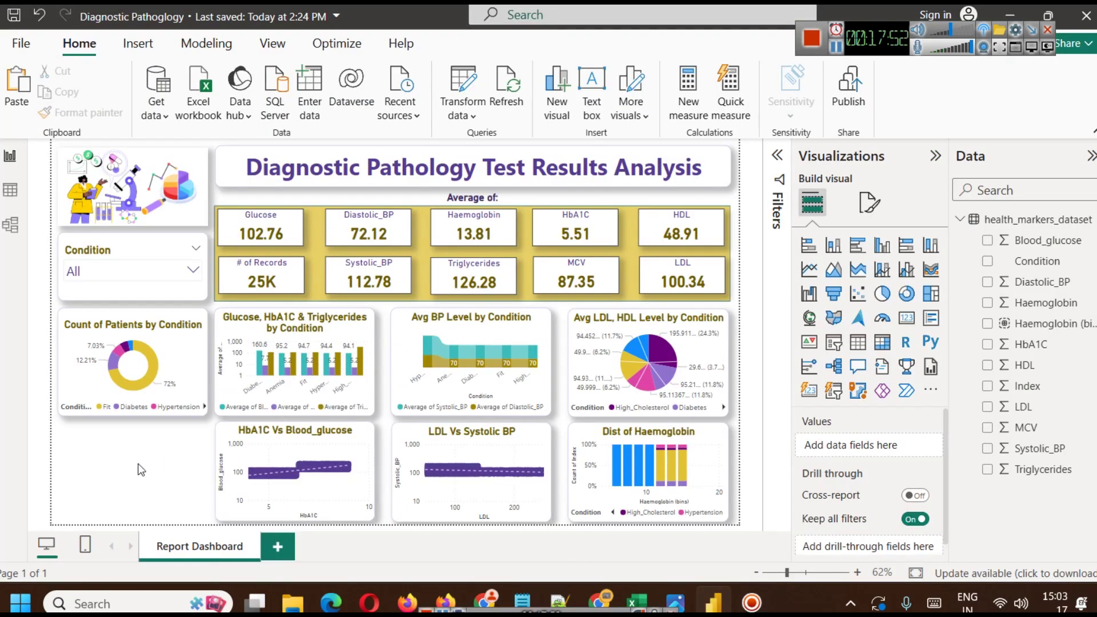
click(860, 247)
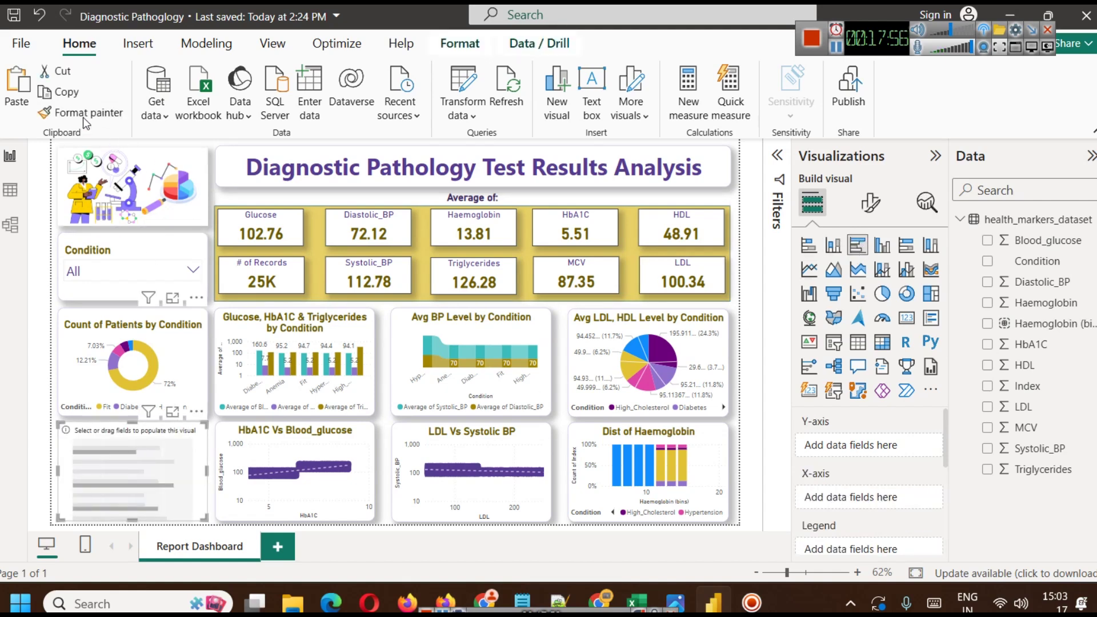
click(250, 388)
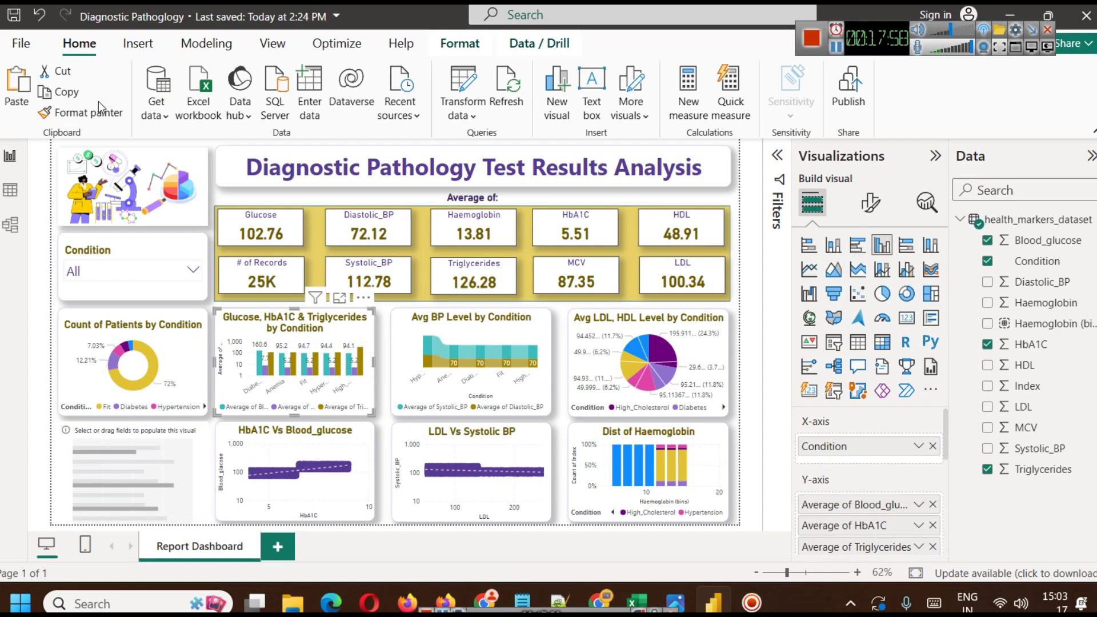
click(129, 458)
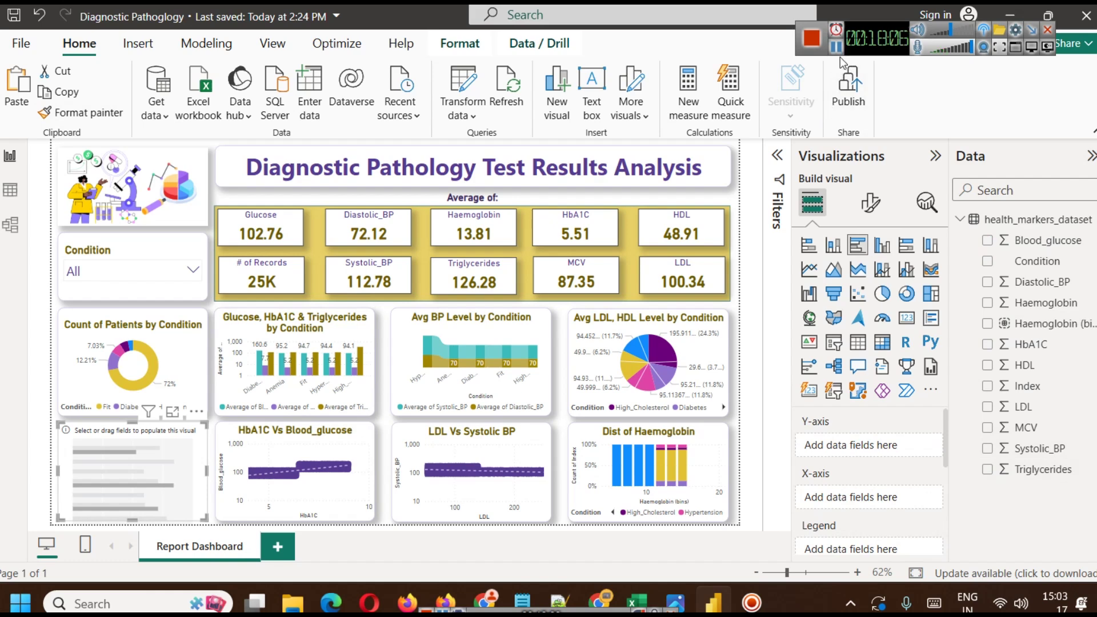
Step: Plot Condition on the new bar chart's Y-axis against MCV on the X-axis, aggregated as Average
drag(1048, 261, 883, 438)
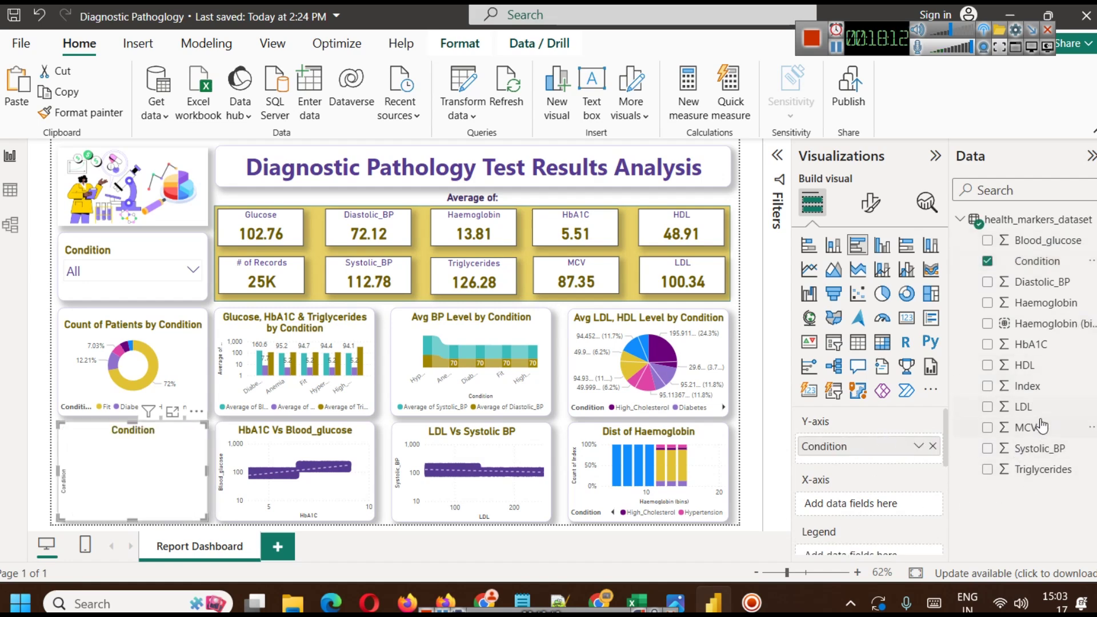
drag(1040, 428, 850, 506)
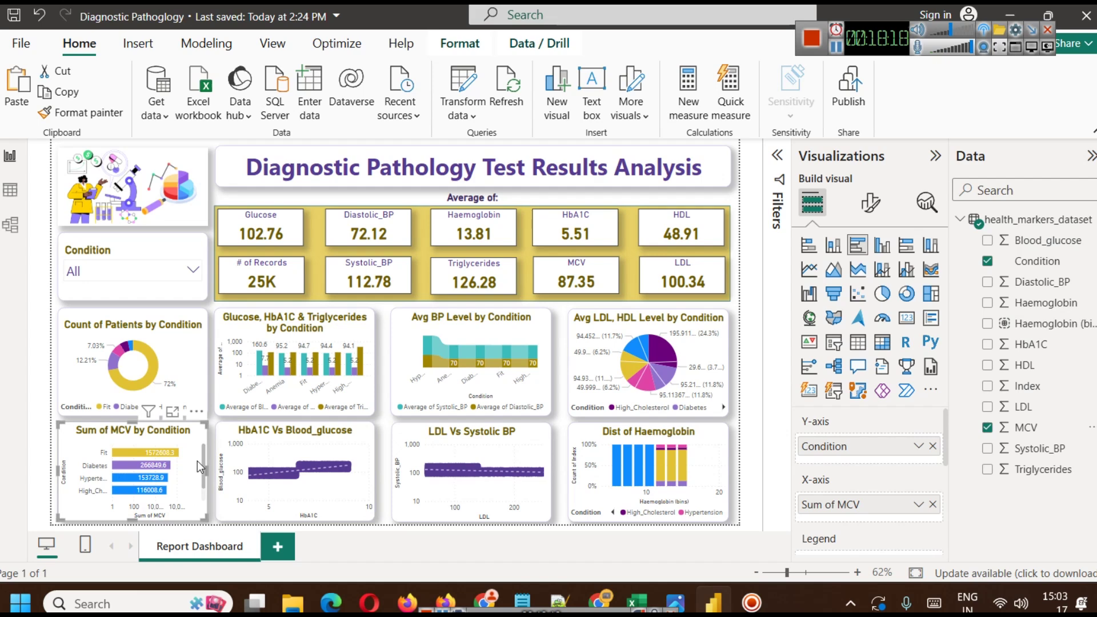
click(919, 505)
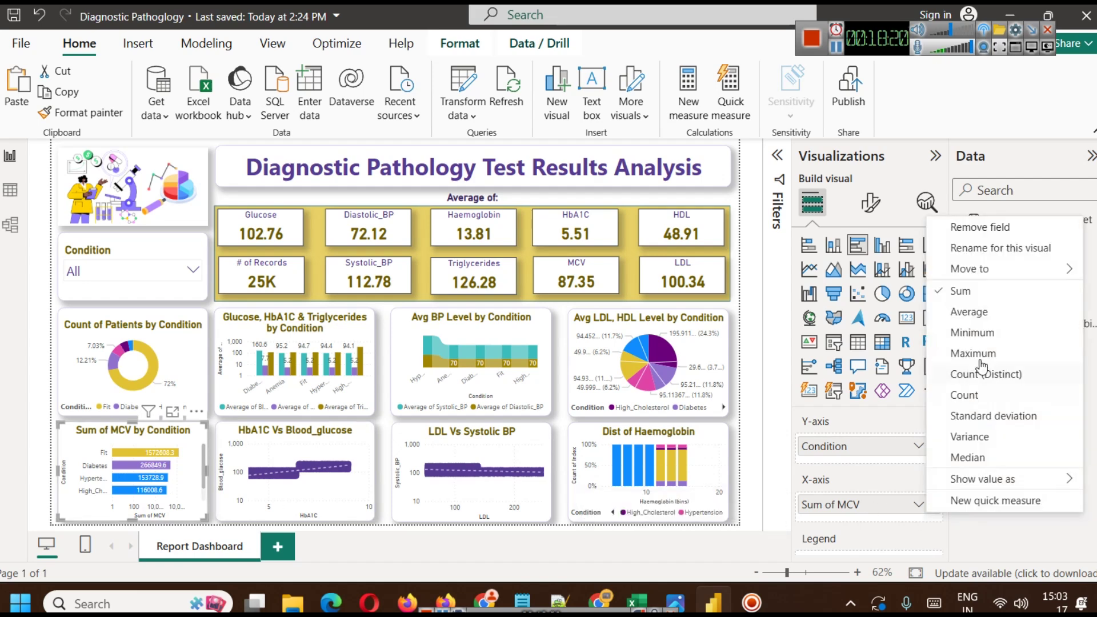
click(970, 312)
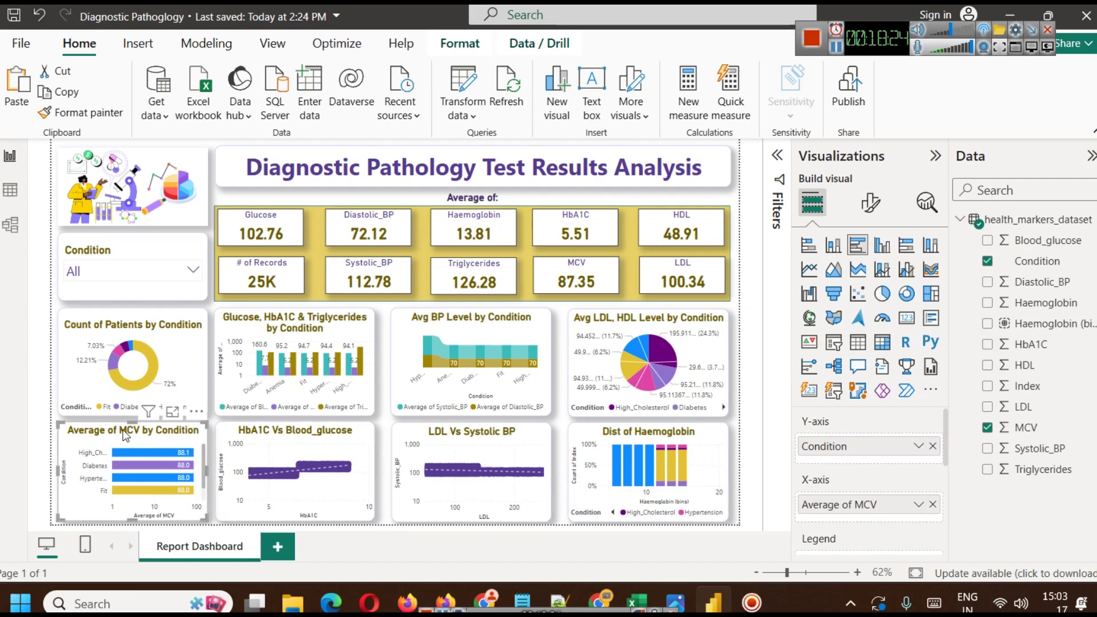
mouse_move(153, 457)
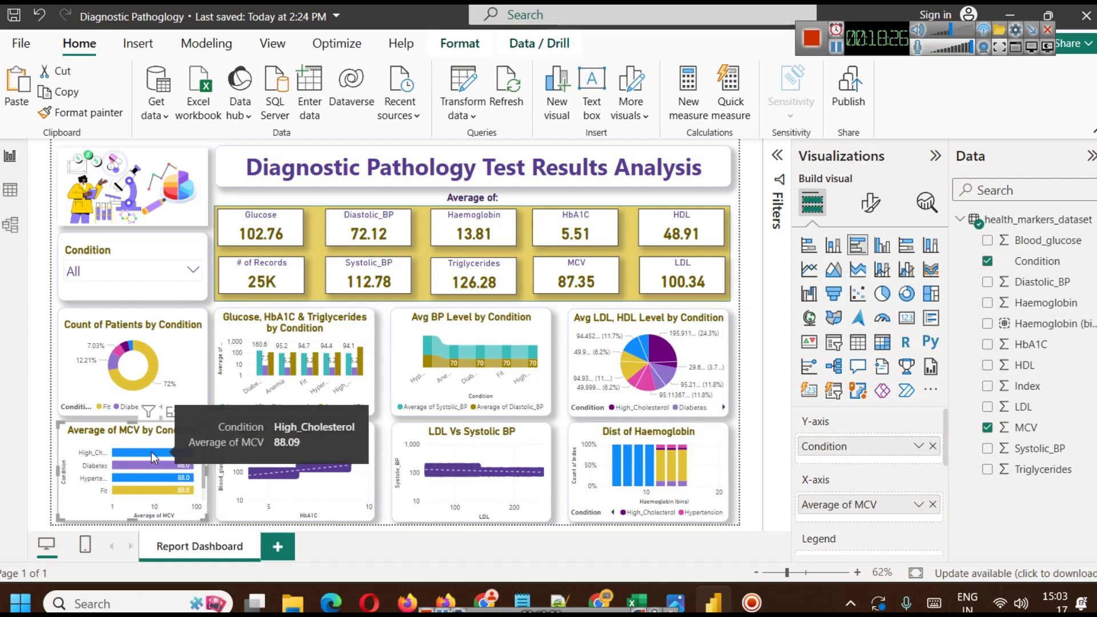
key(Escape)
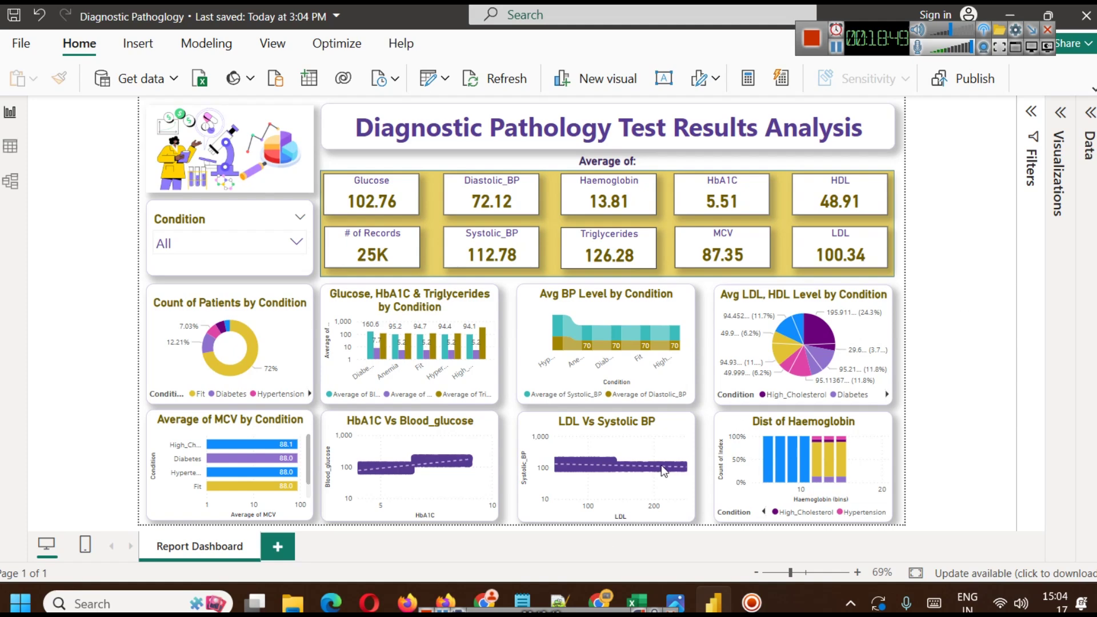
Step: Widen the HbA1C Vs Blood_glucose chart and the Glucose, HbA1C & Triglycerides chart slightly to the same right edge
click(497, 466)
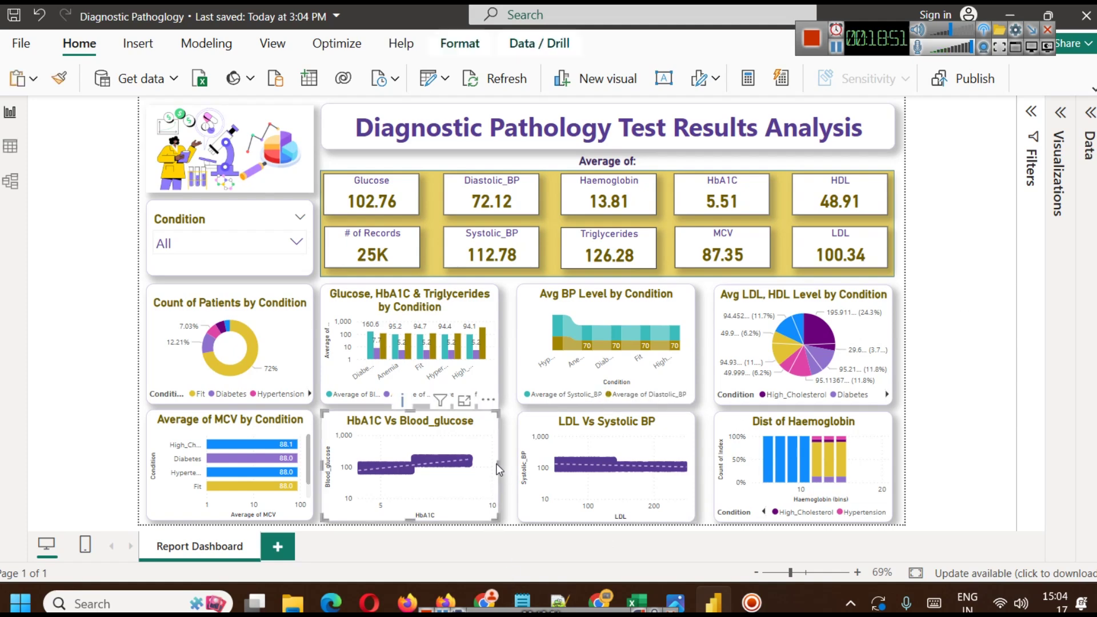
drag(506, 464, 509, 461)
click(495, 330)
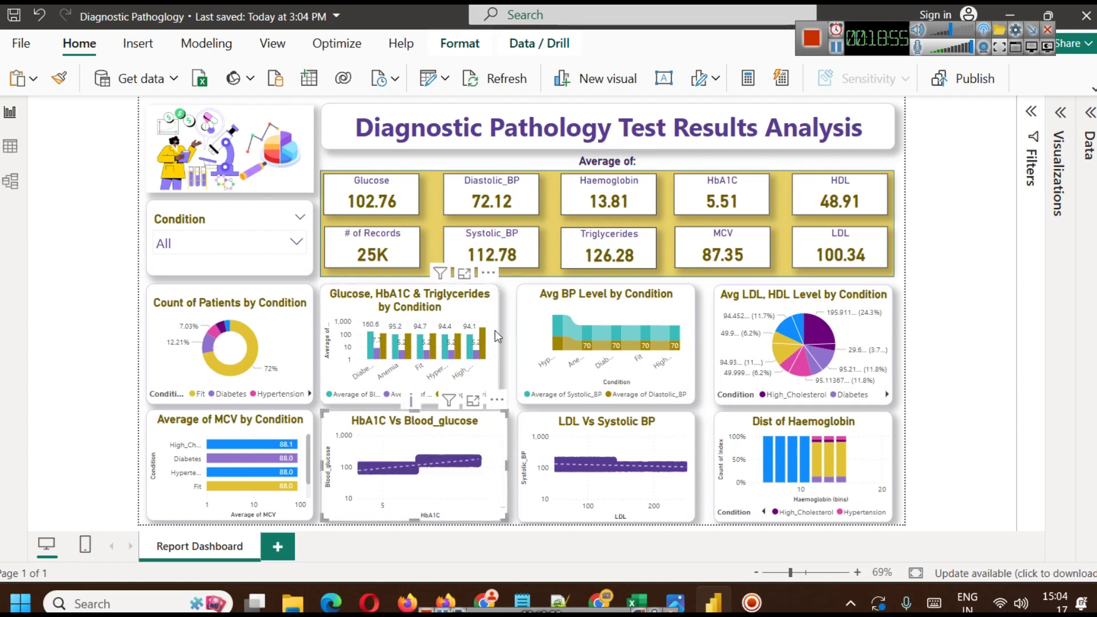
drag(499, 341, 508, 342)
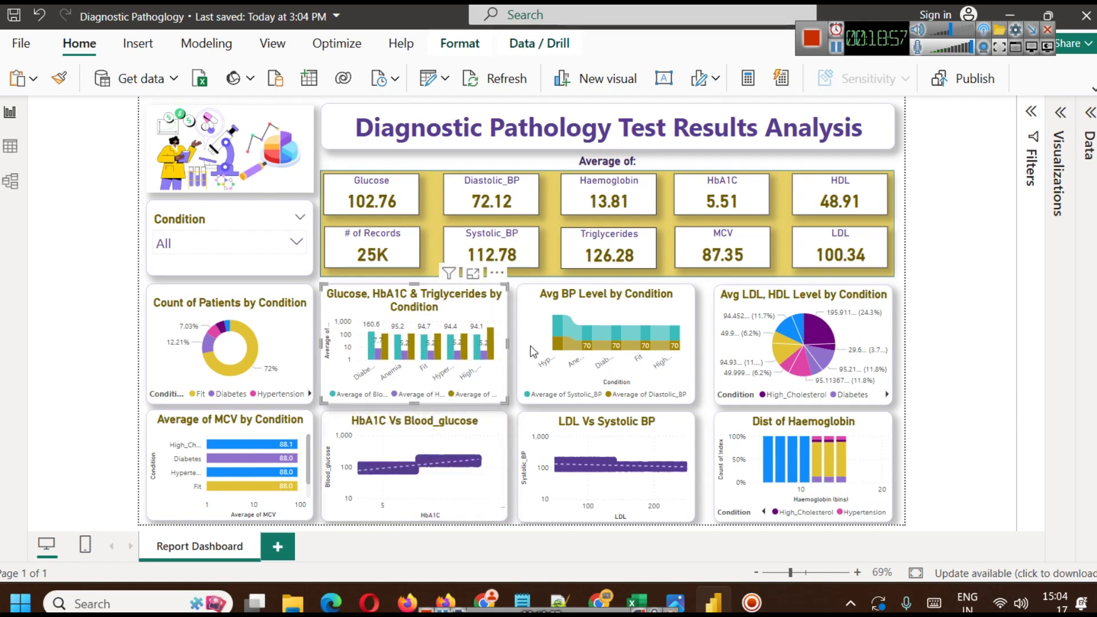
Step: Widen the Avg BP Level by Condition chart and the LDL Vs Systolic BP chart slightly to the same right edge
click(694, 338)
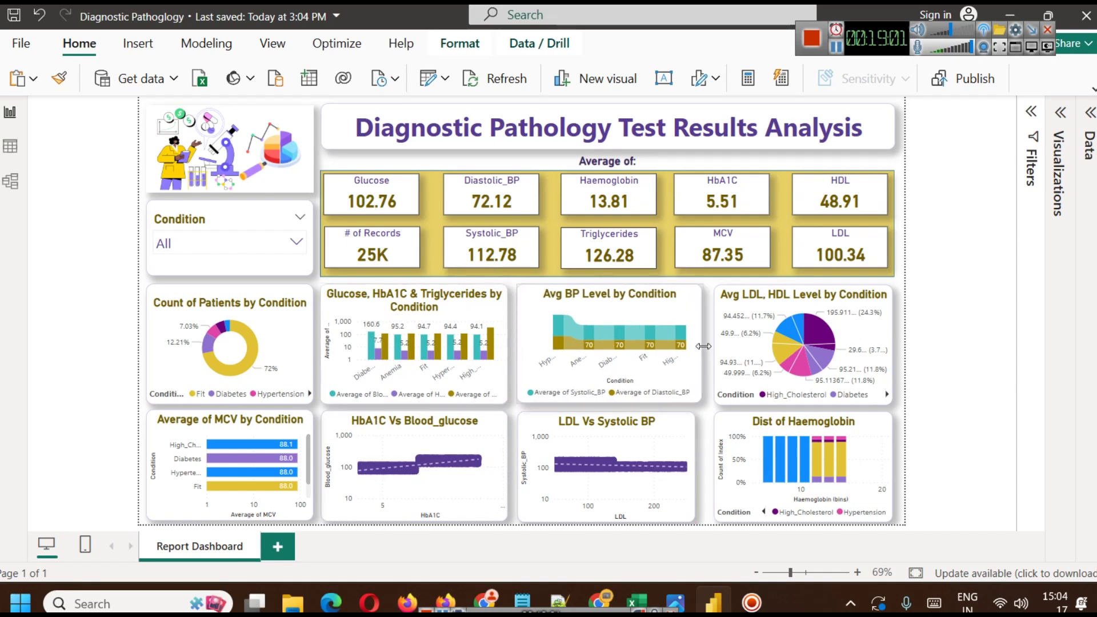
drag(695, 343, 703, 343)
click(696, 471)
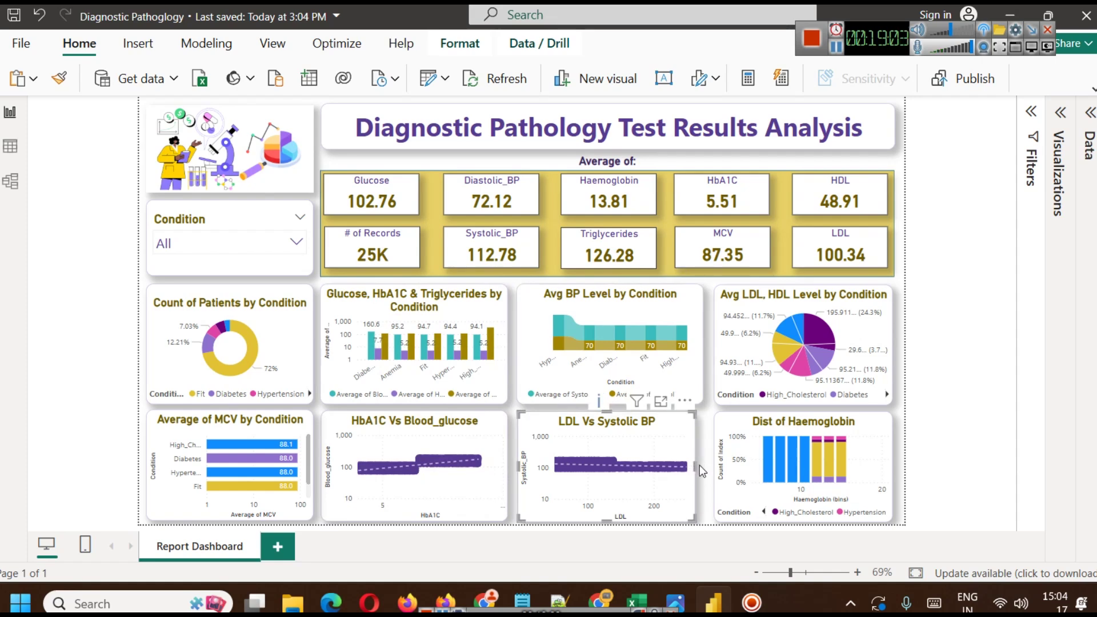
drag(699, 465, 703, 465)
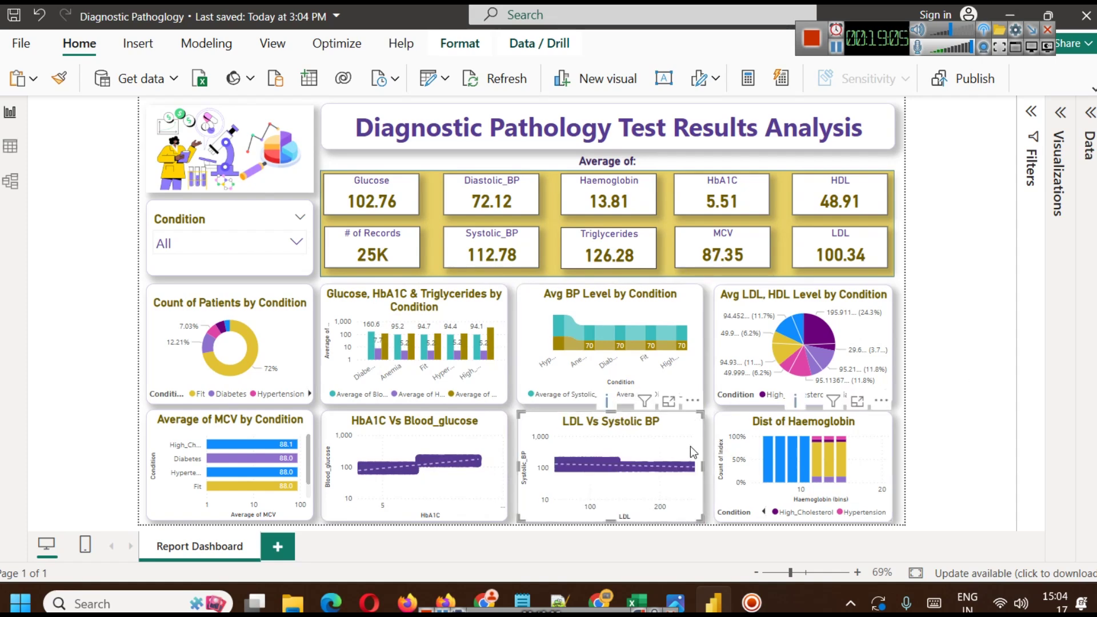
click(911, 382)
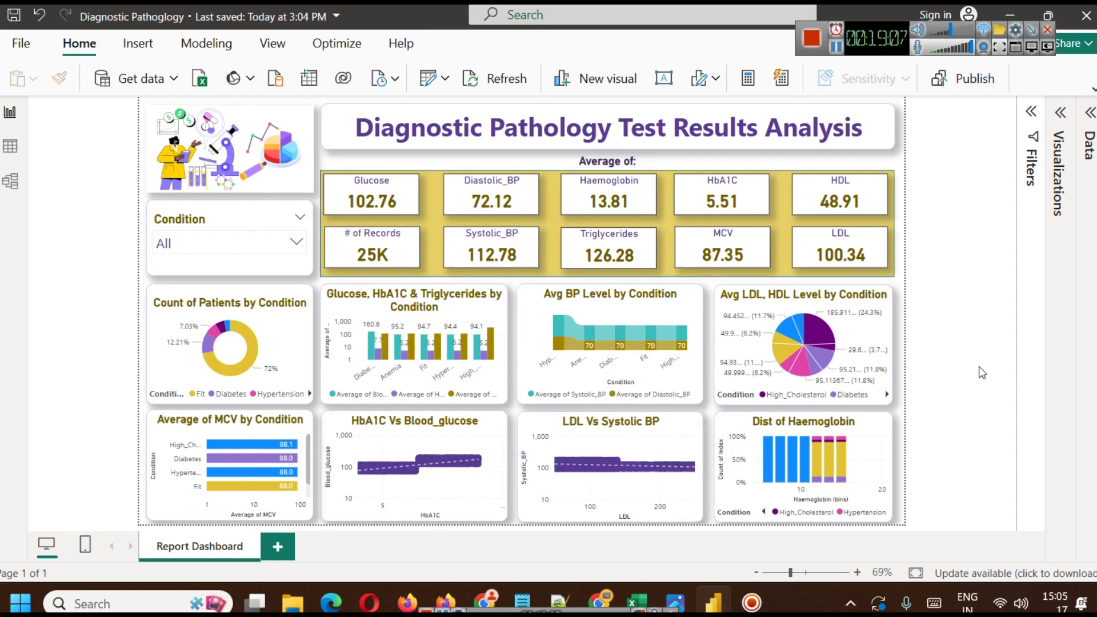